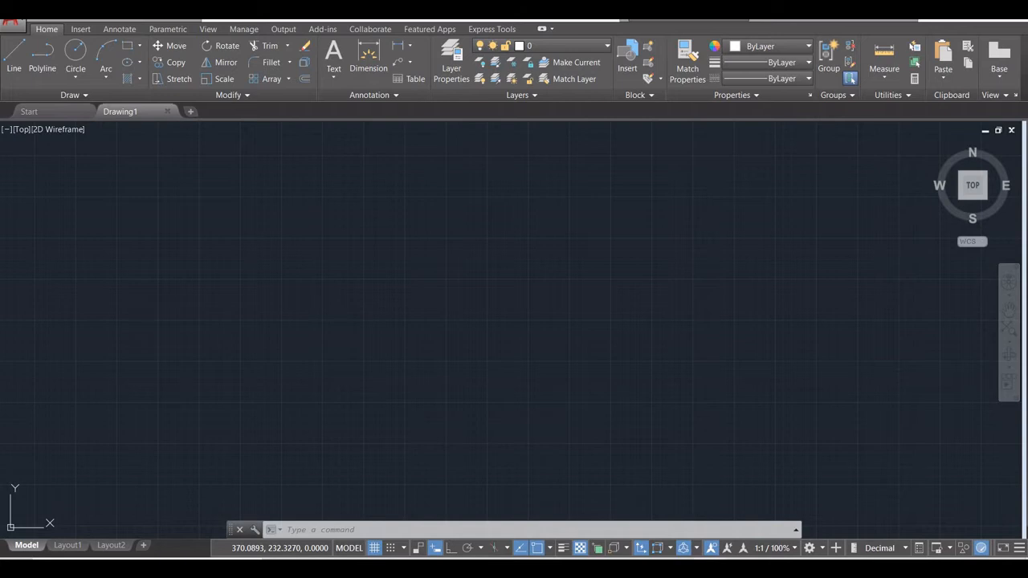
Switch to the picture viewer, check the neighbouring slides, and examine the dimensioned bracket drawing in Slide68 at 107% zoom.
key(alt+Tab)
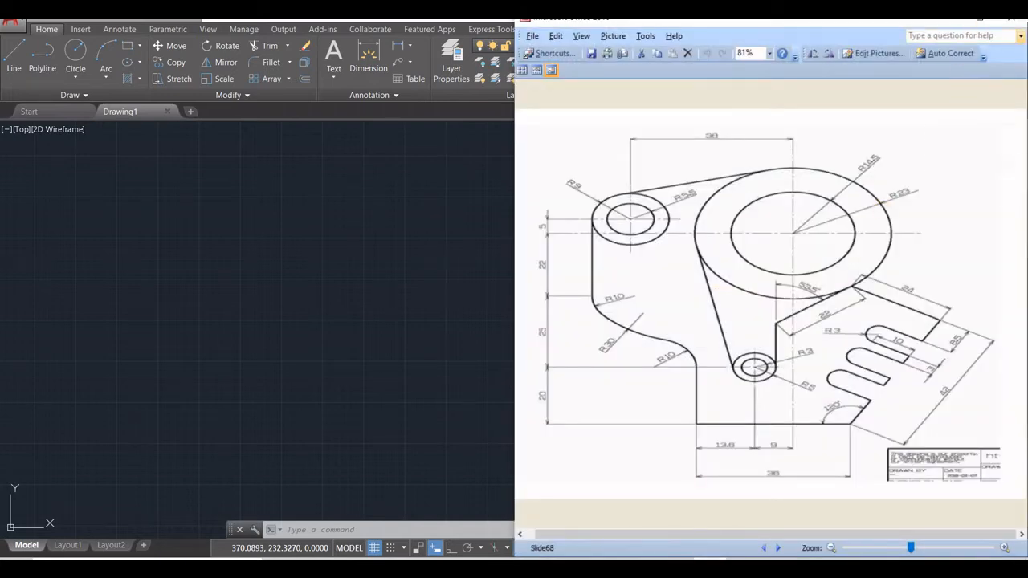
click(995, 17)
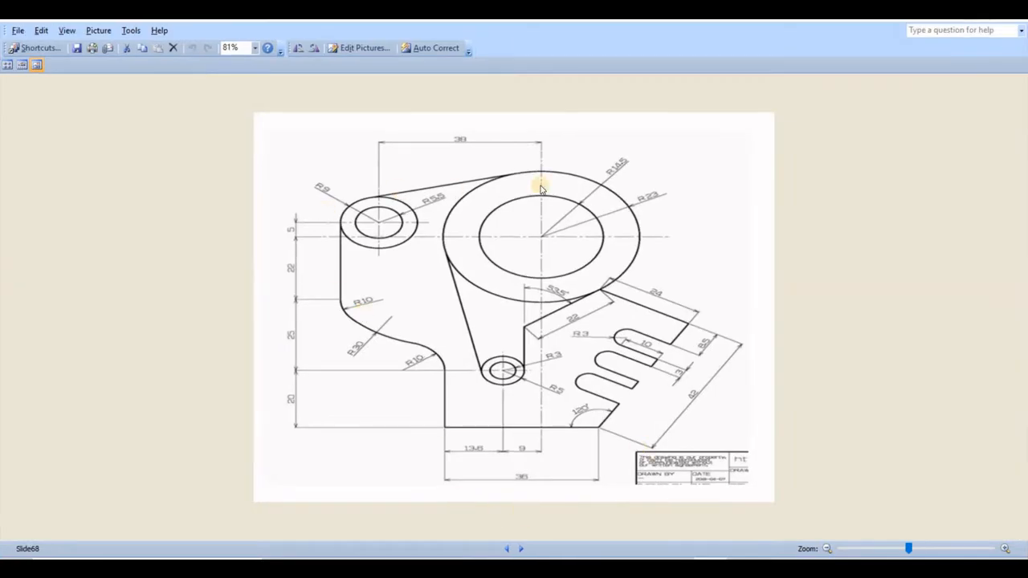
click(507, 550)
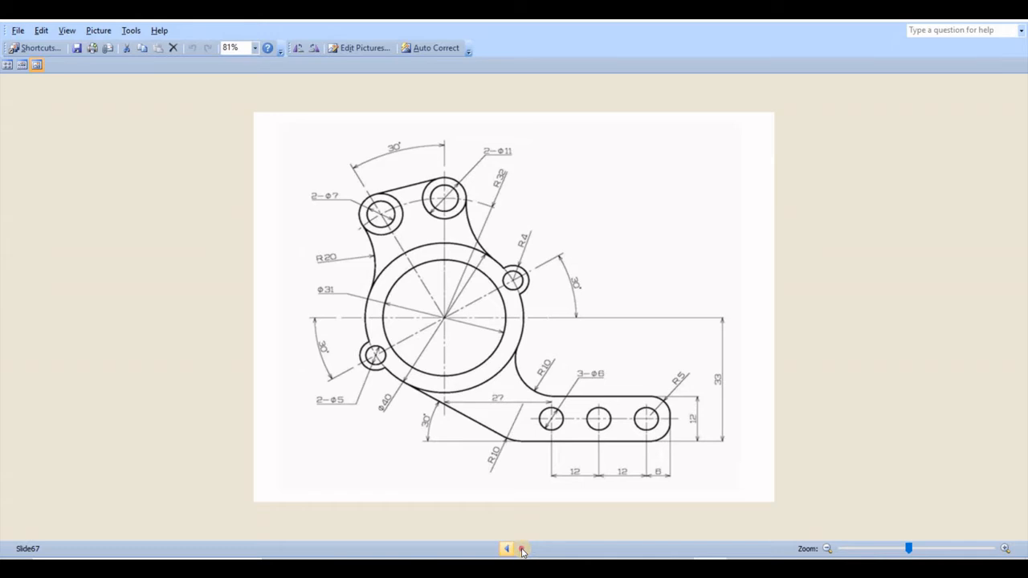
click(522, 551)
click(522, 550)
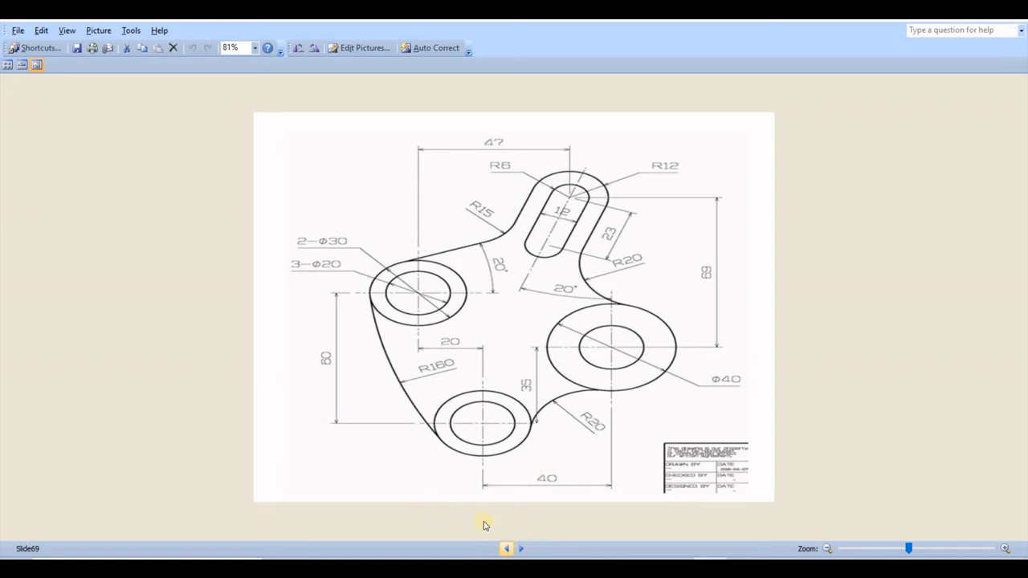
key(Left)
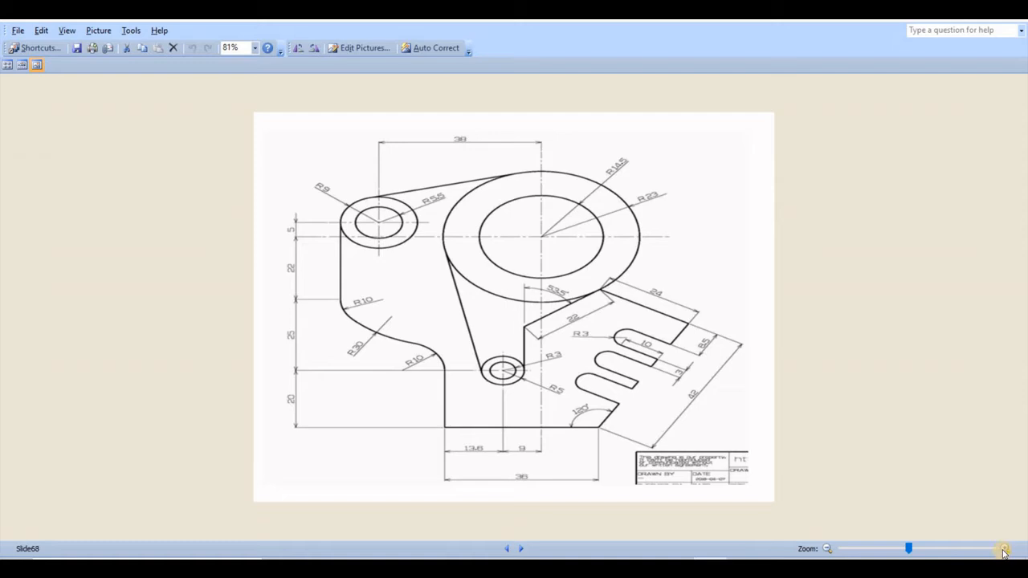
click(920, 550)
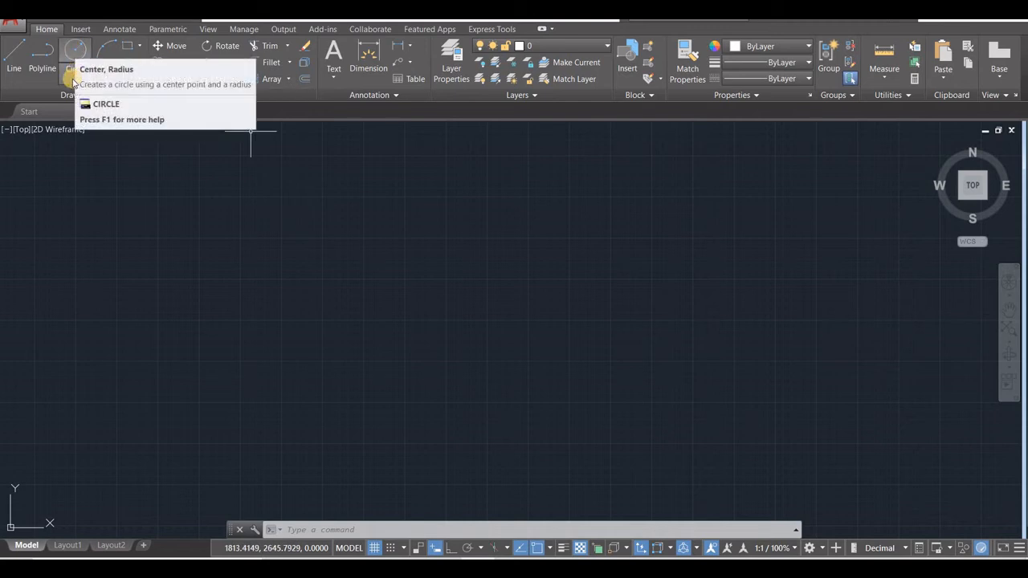
Switch to AutoCAD and draw a circle of radius 23 in the middle of the empty drawing area.
click(75, 50)
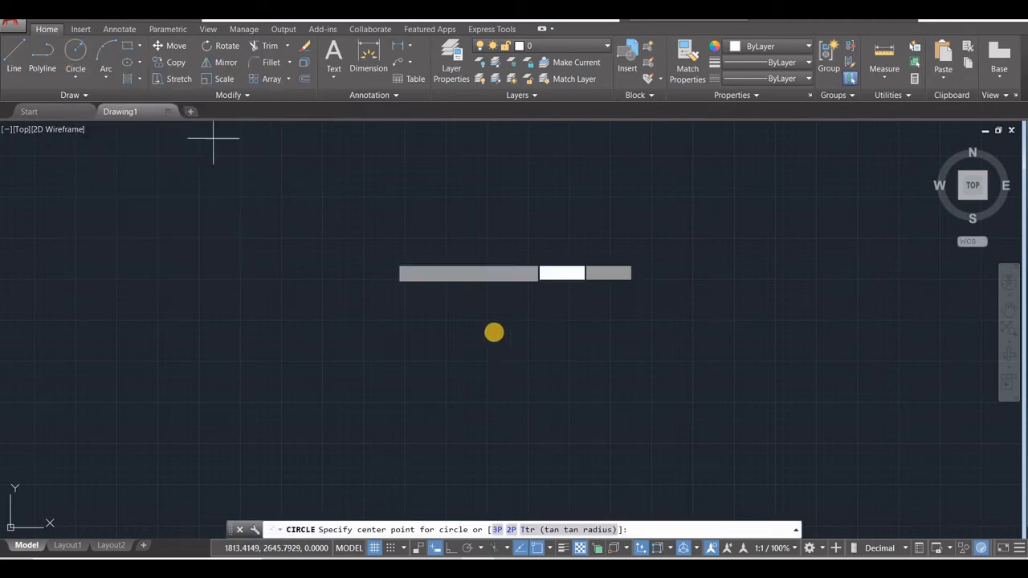
click(502, 306)
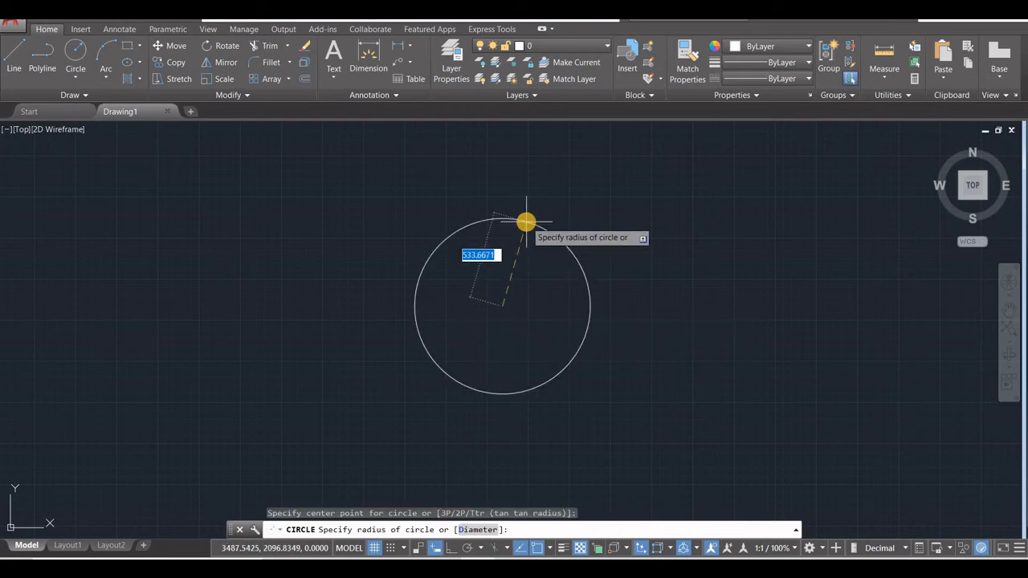
text(23)
key(Return)
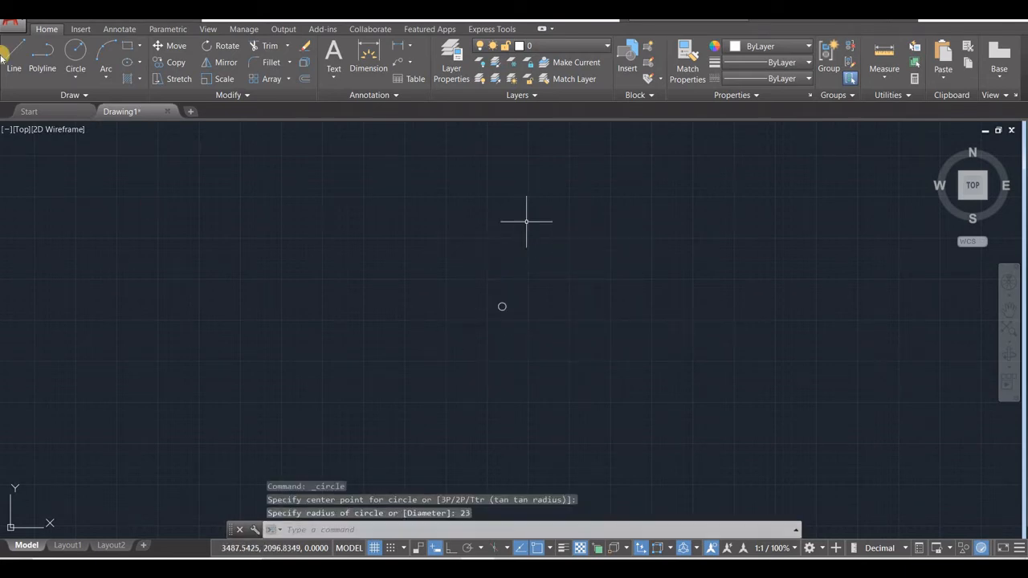
Draw a concentric circle of radius 14.5 inside the radius 23 circle.
click(1010, 330)
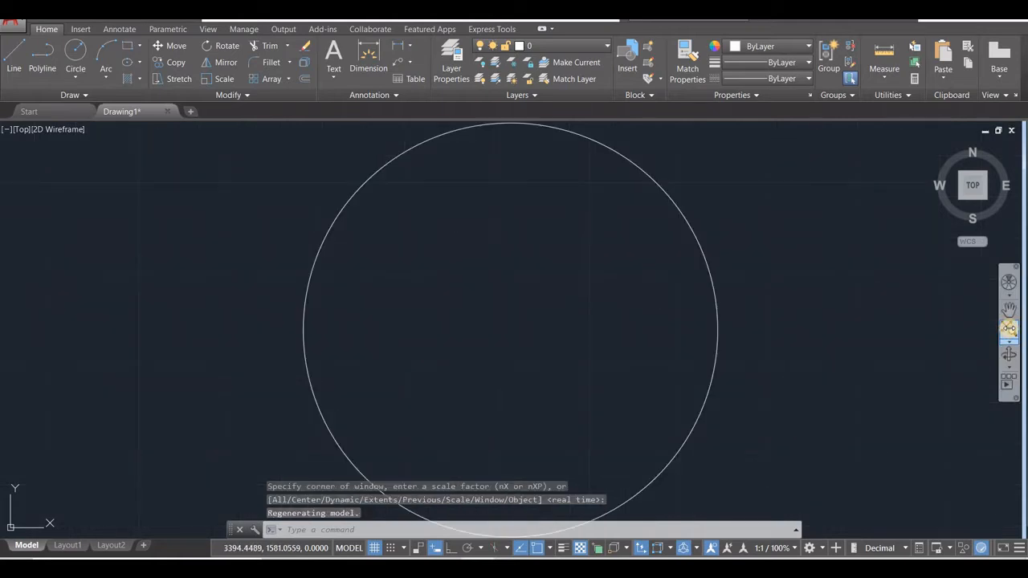
scroll(451, 304, down, 2)
scroll(452, 305, down, 3)
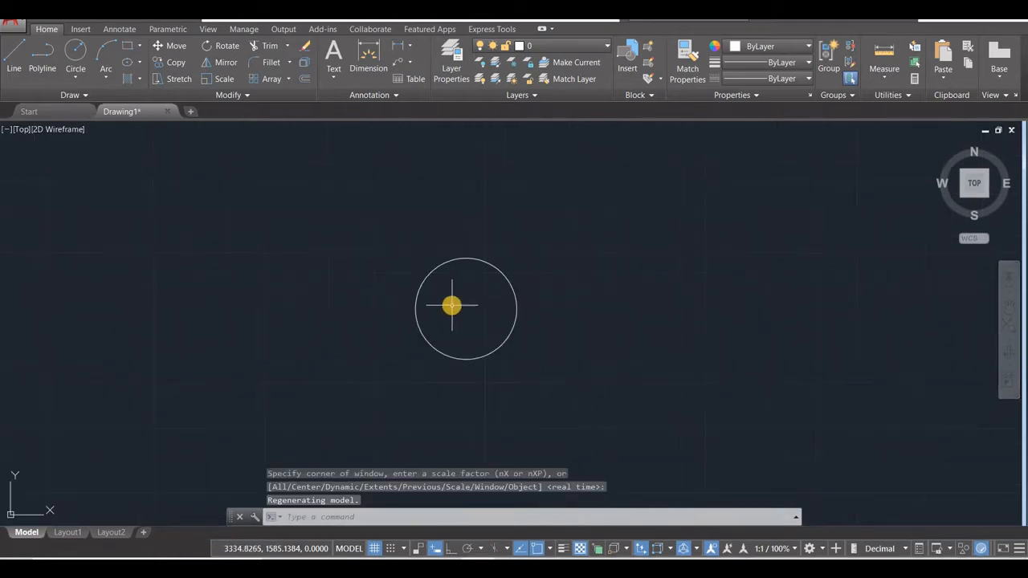
click(77, 56)
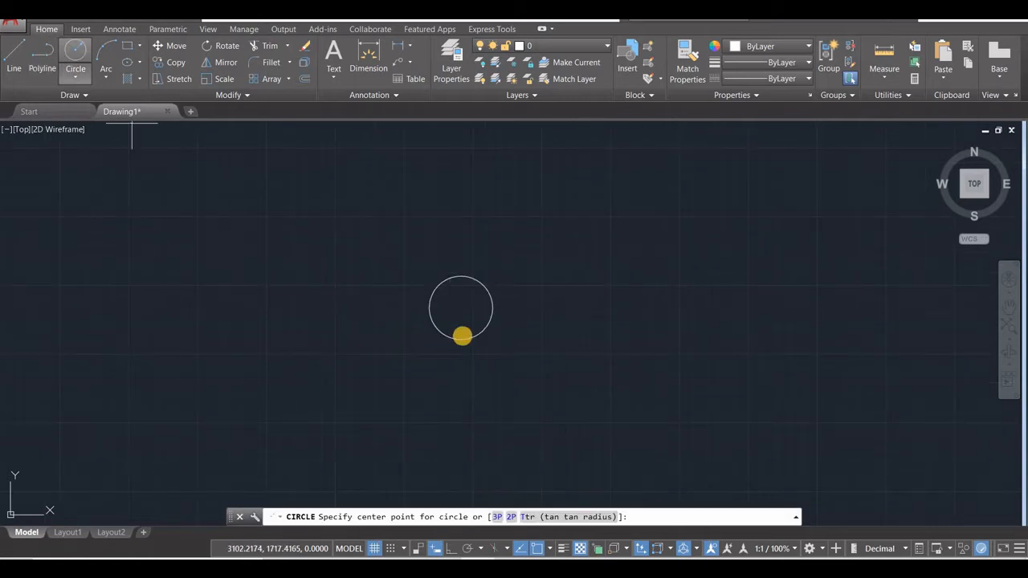
click(474, 285)
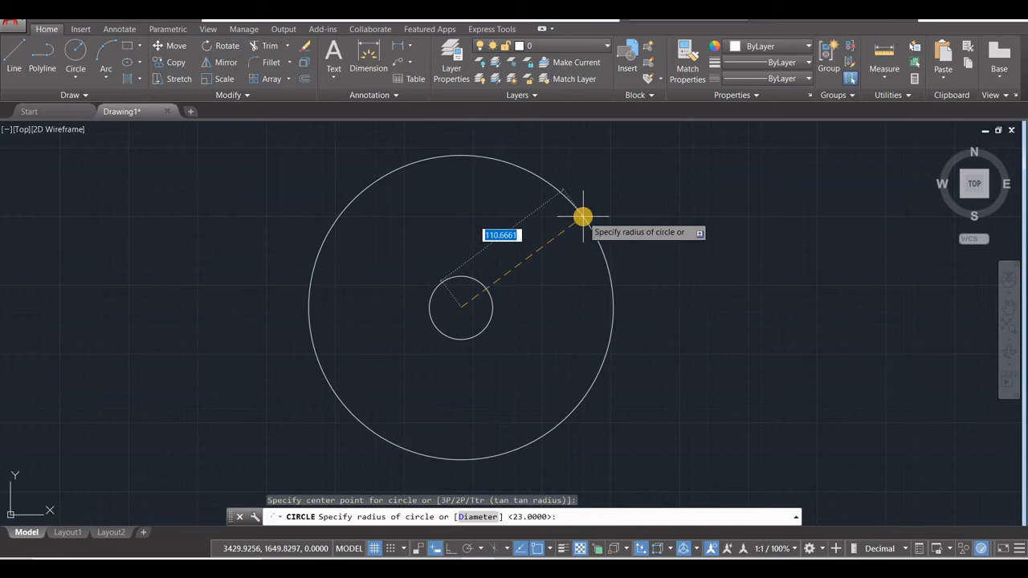
text(14.5)
key(Return)
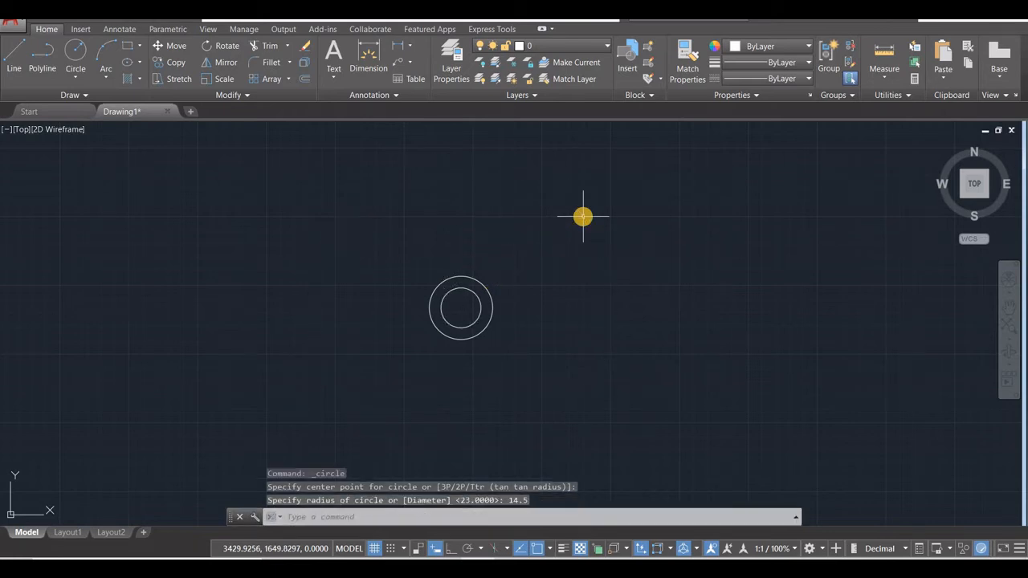
Check the reference drawing, and add a circle of radius 5.5 at the common centre of the two existing circles.
middle_drag(554, 347, 553, 346)
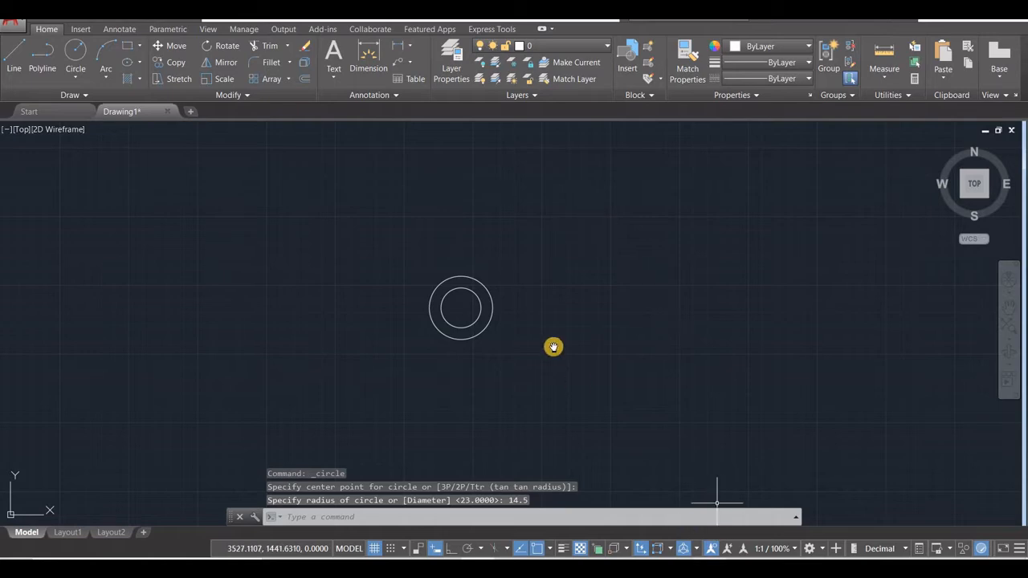
key(alt+Tab)
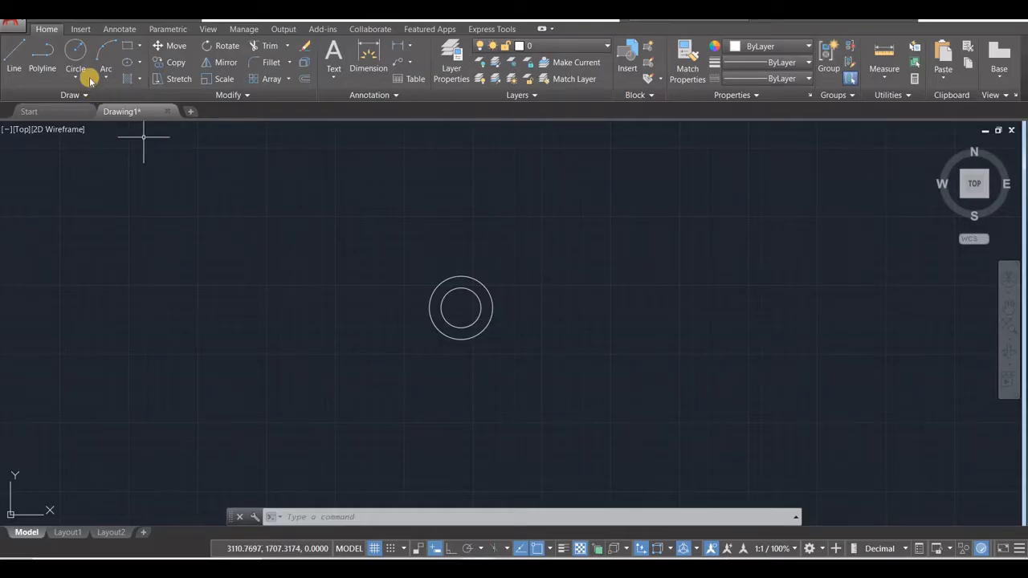
click(77, 53)
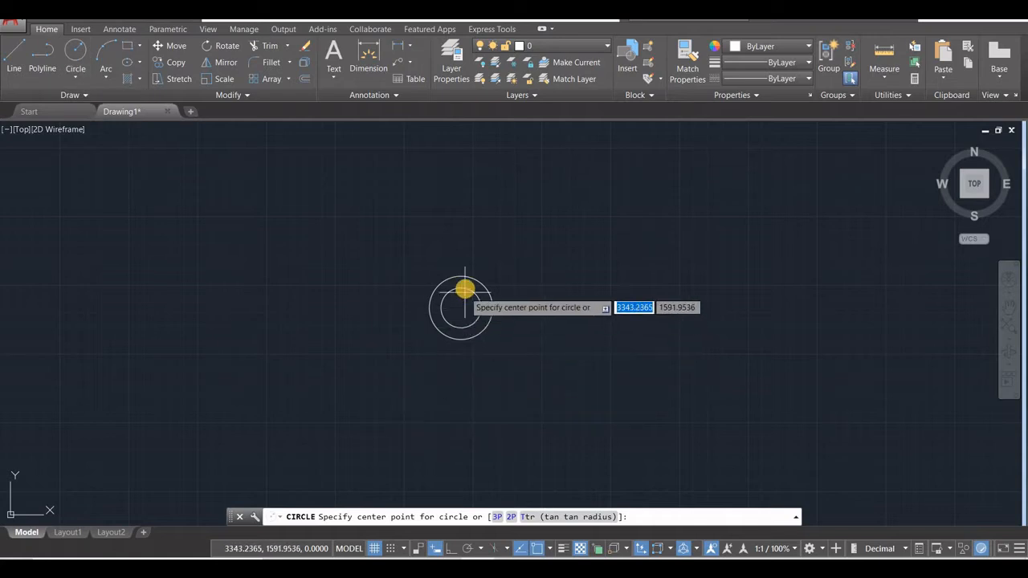
click(482, 338)
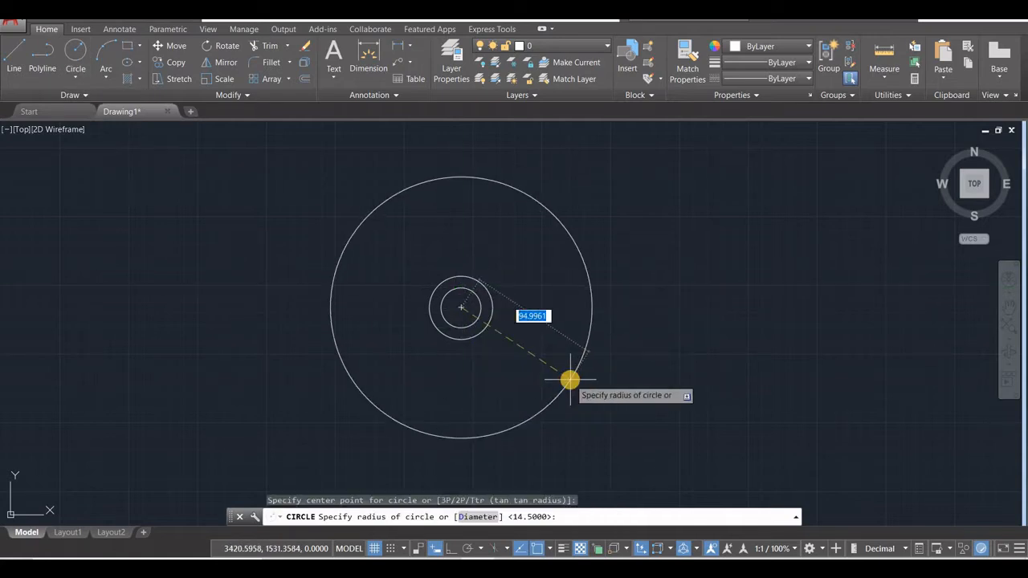
text(5)
key(Return)
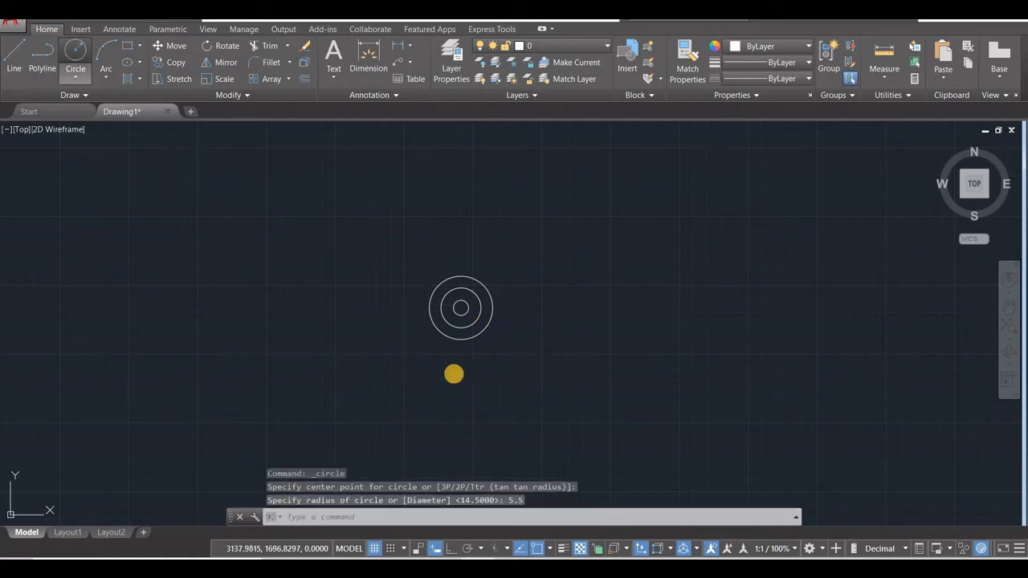
Add a circle of radius 9 at the same centre as the other three circles.
key(Return)
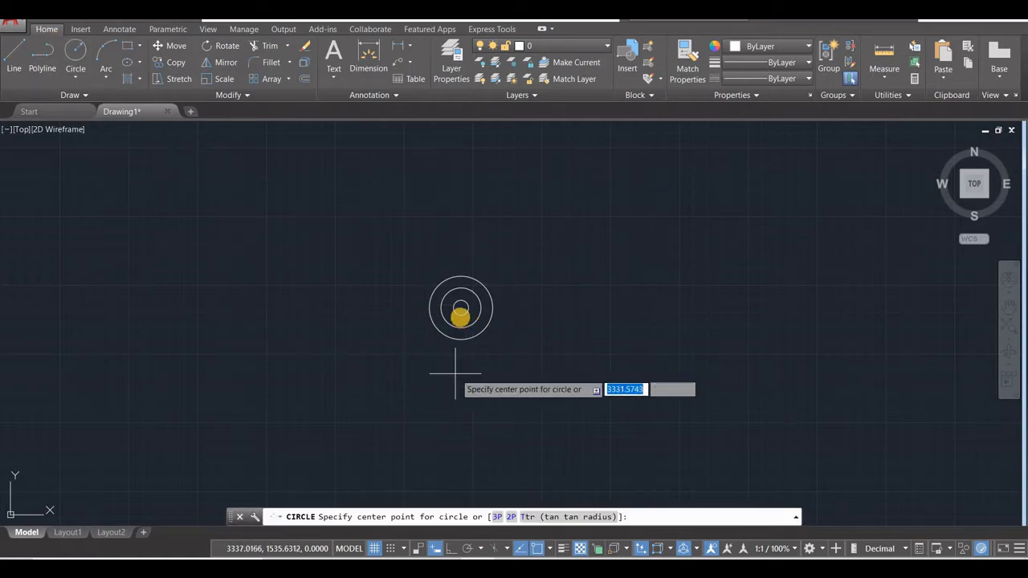
click(461, 308)
text(9)
key(Return)
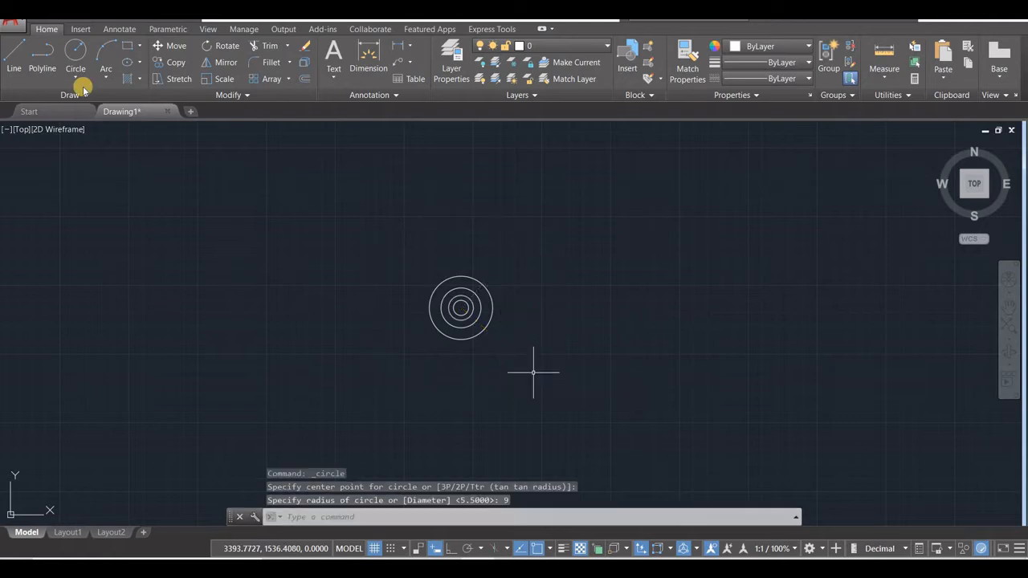
Move the radius 5.5 and radius 9 circles together by -38 horizontally and 5 vertically.
click(178, 47)
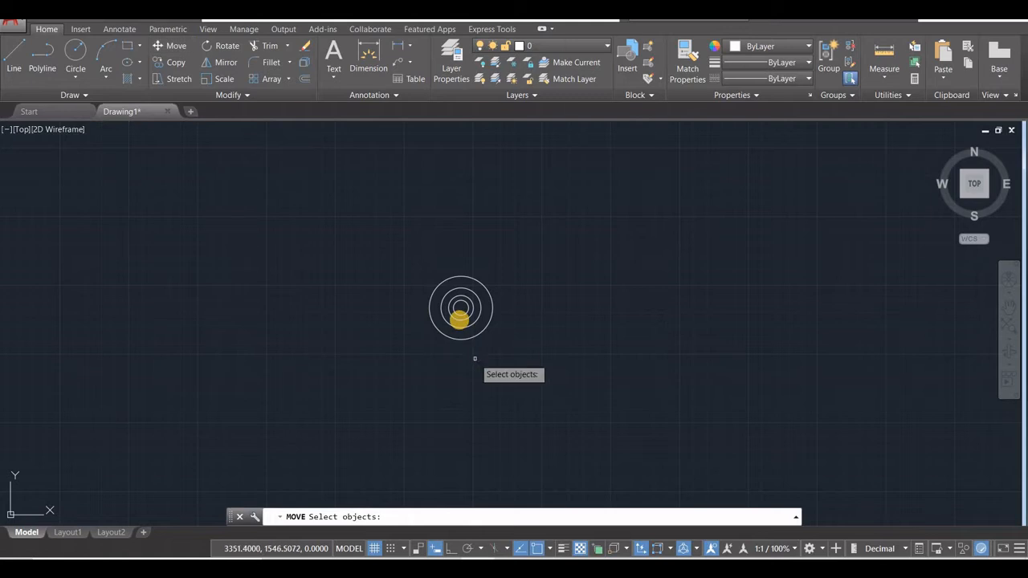
click(461, 313)
click(460, 309)
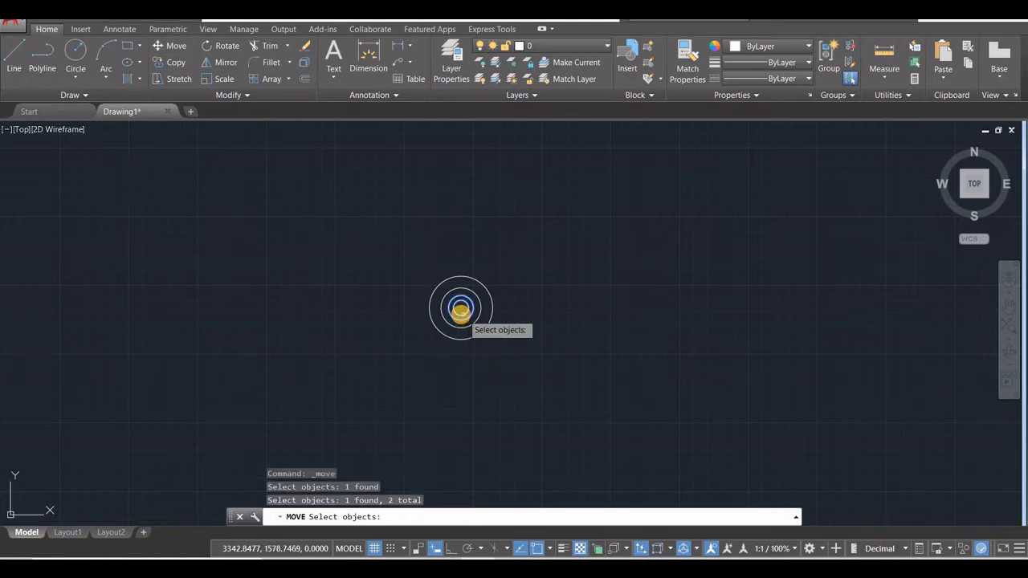
key(Return)
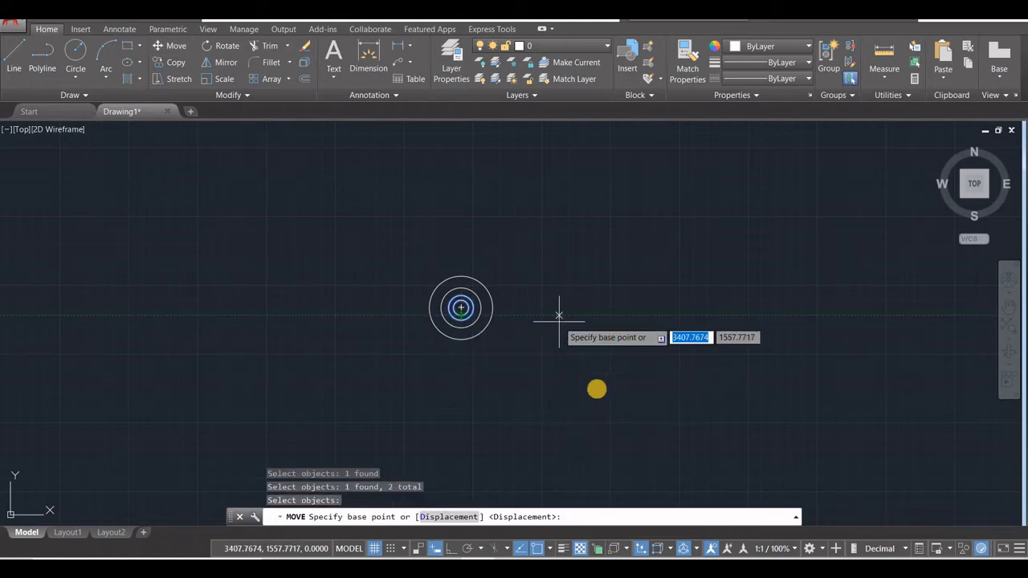
click(595, 396)
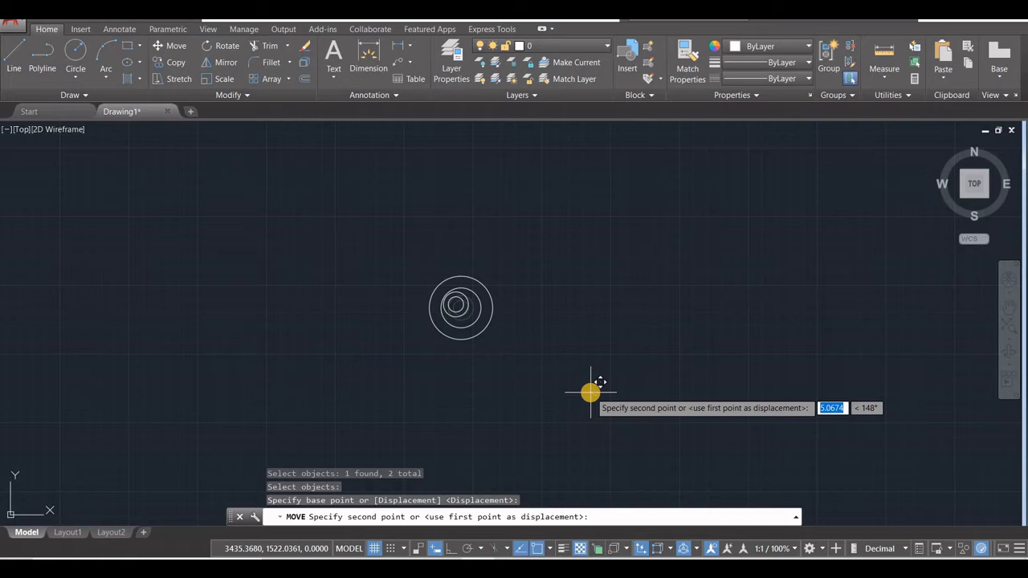
text(-)
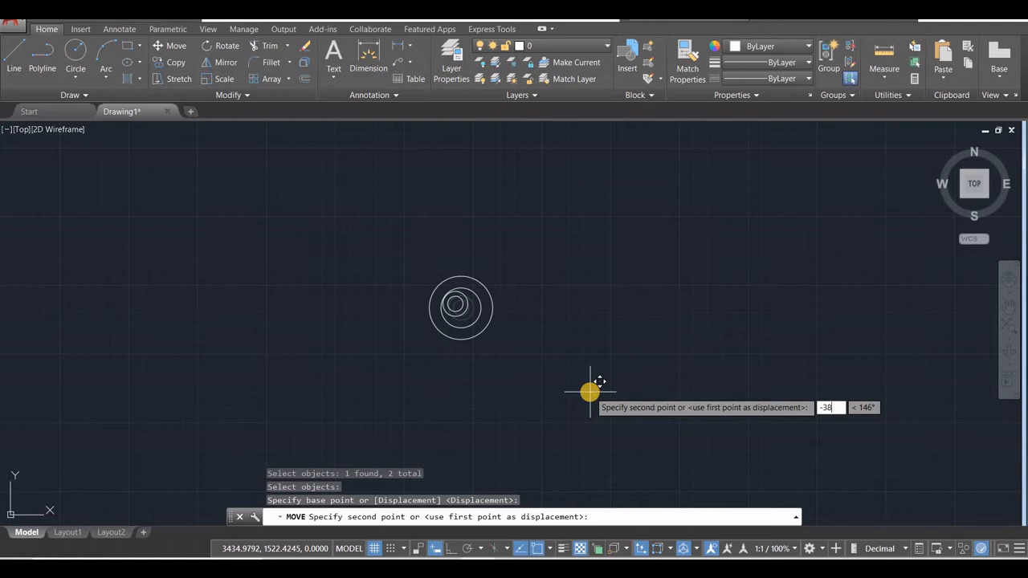
text(38)
key(Tab)
text(5)
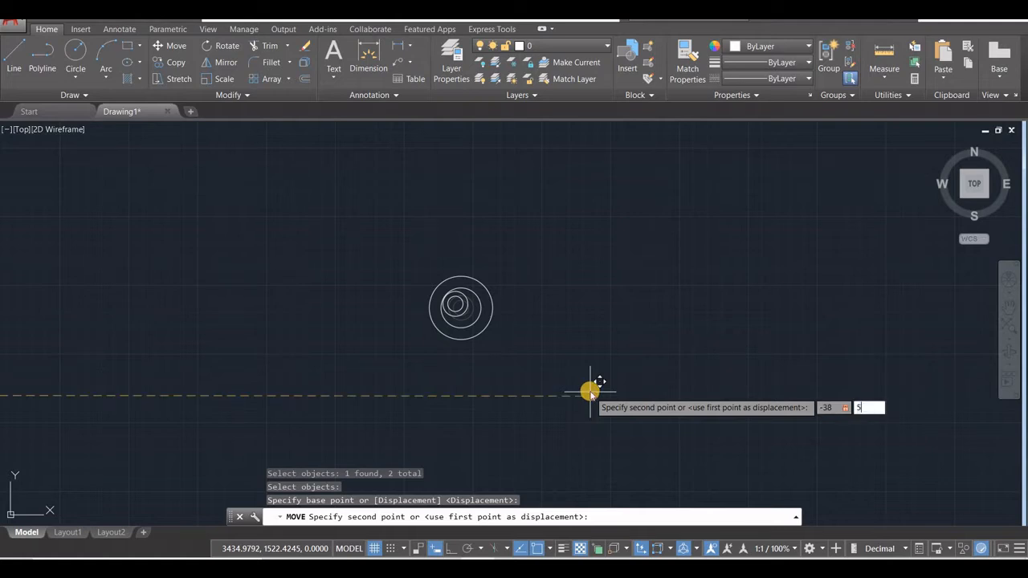
key(Return)
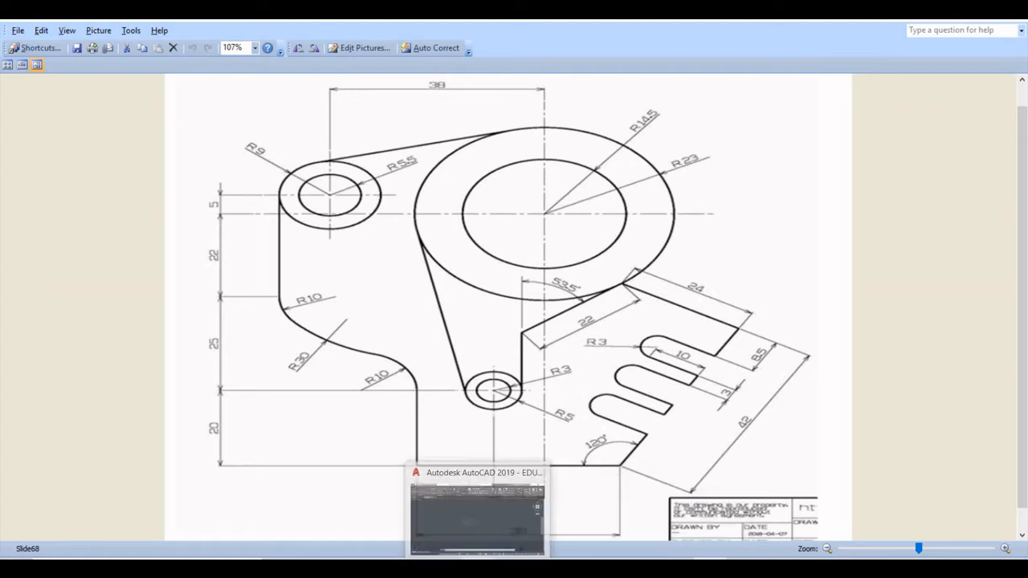
Draw a line from the top of the radius 9 circle to the upper-left edge of the radius 23 circle.
click(478, 569)
click(16, 58)
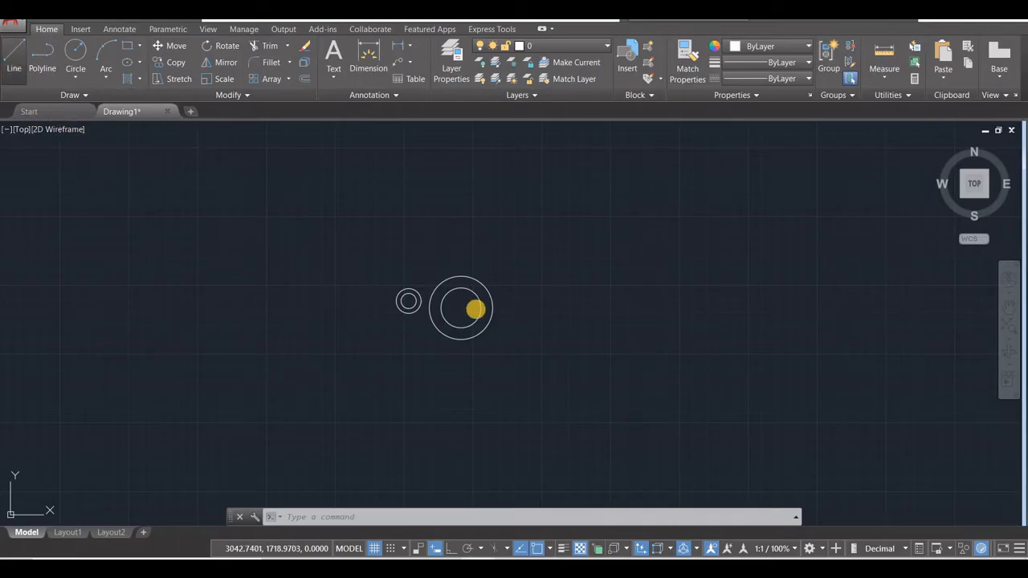
scroll(389, 289, down, 3)
scroll(393, 297, up, 8)
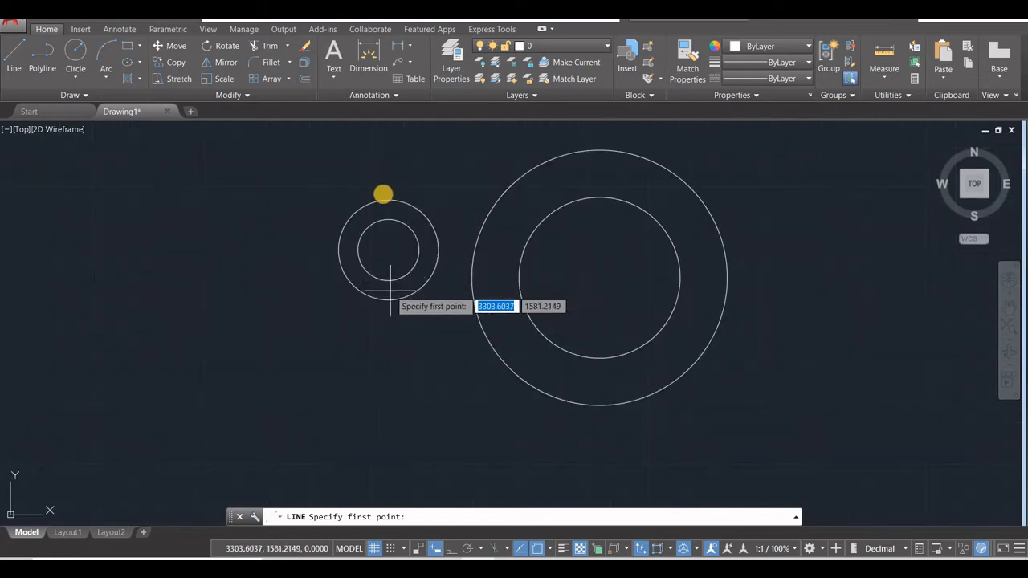
click(387, 200)
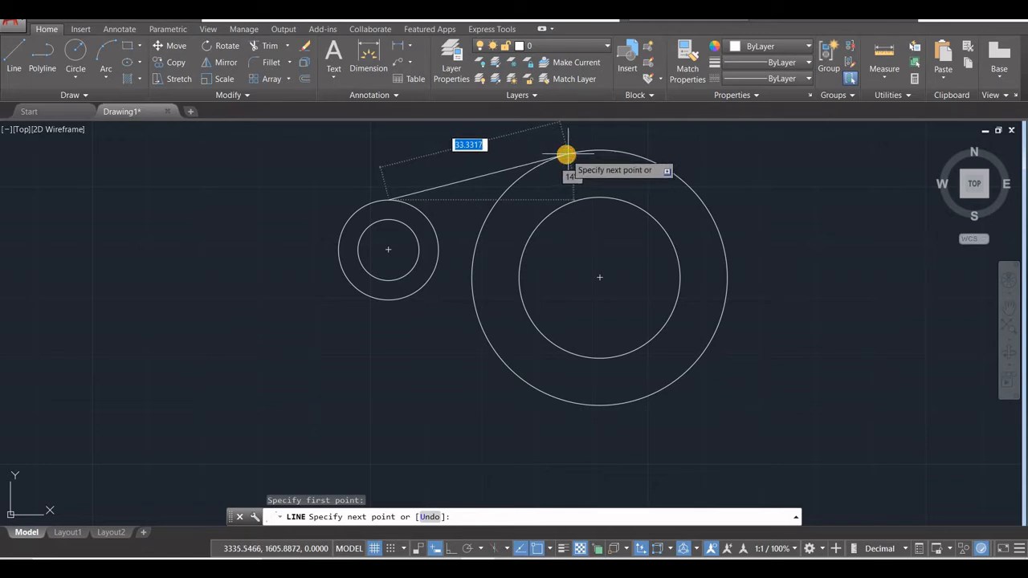
click(566, 155)
key(Escape)
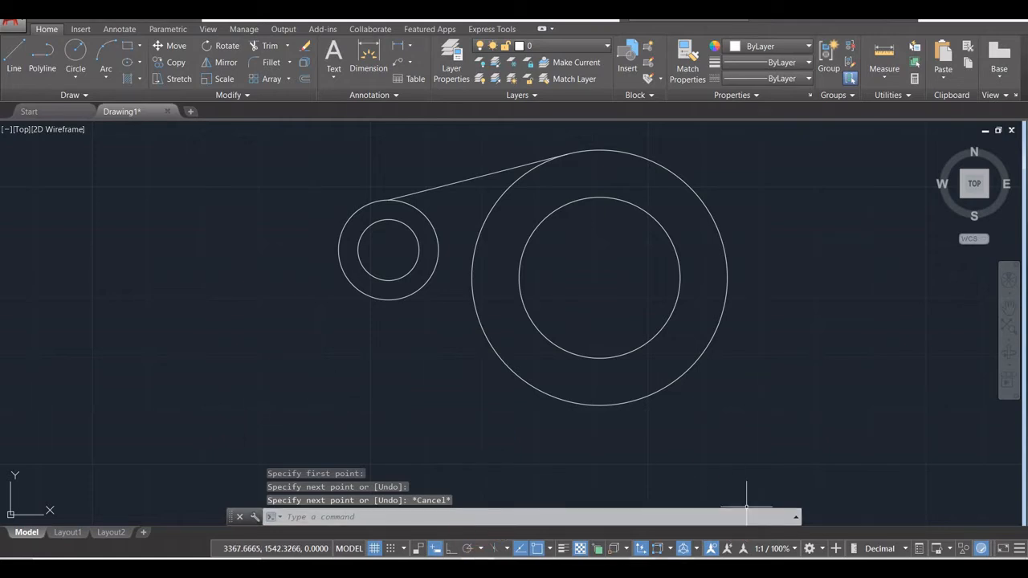
Switch to the reference picture and examine the vertical dimensions along the bracket's left edge.
click(671, 522)
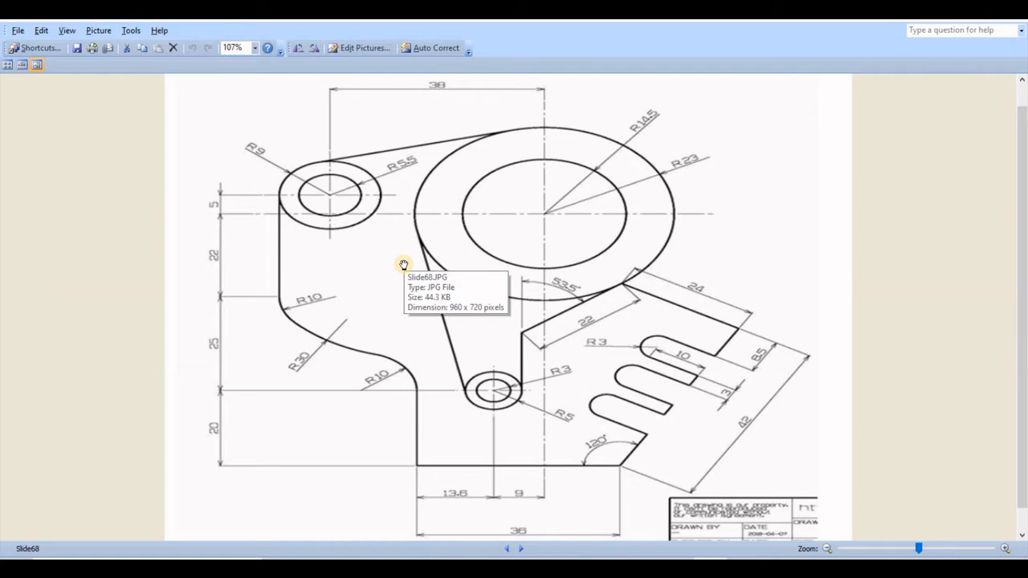
scroll(401, 299, down, 2)
scroll(402, 300, up, 2)
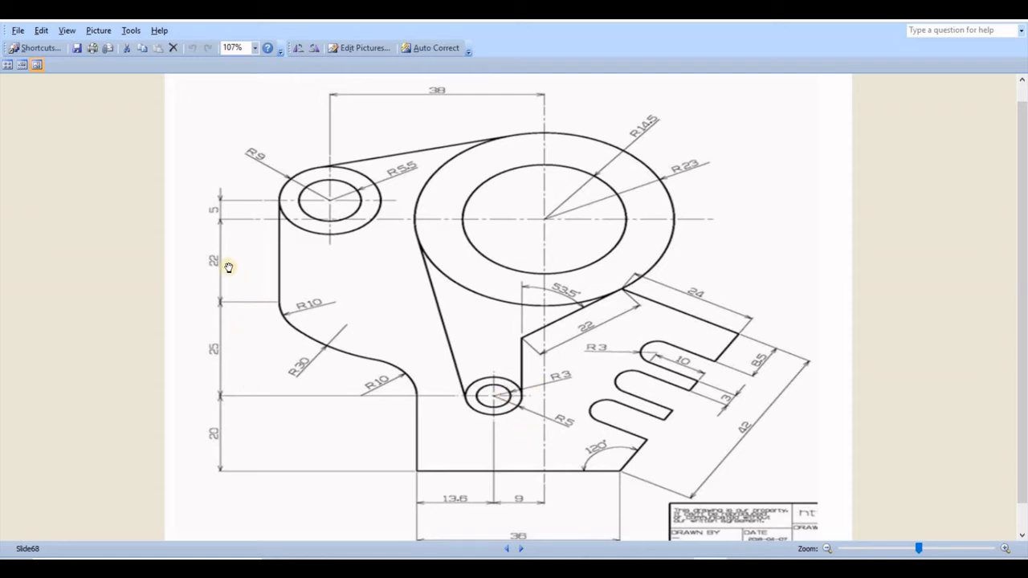
drag(191, 275, 208, 307)
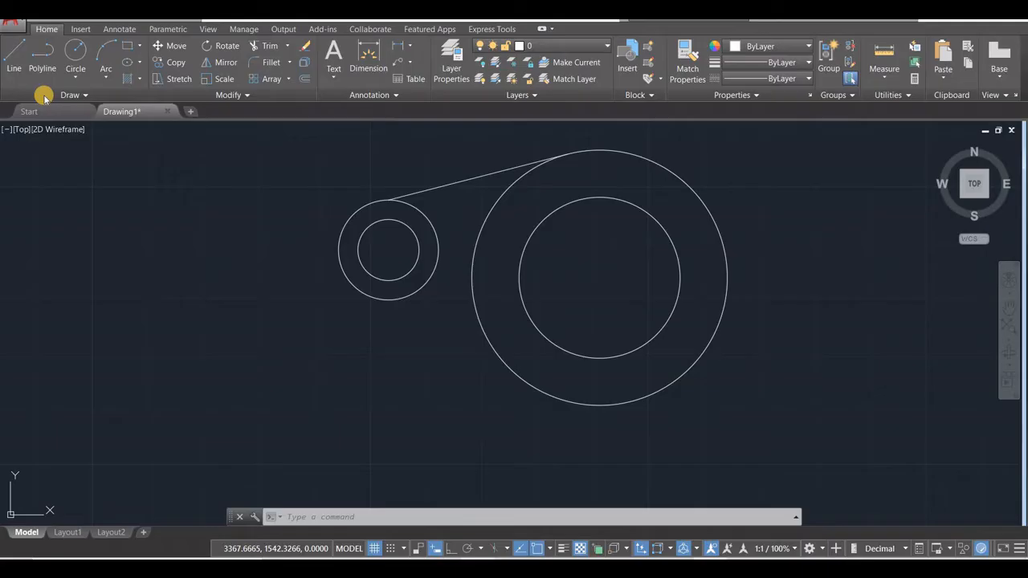
Draw two concentric circles of radius 3 and radius 5 at the centre of the radius 23 circle.
click(75, 56)
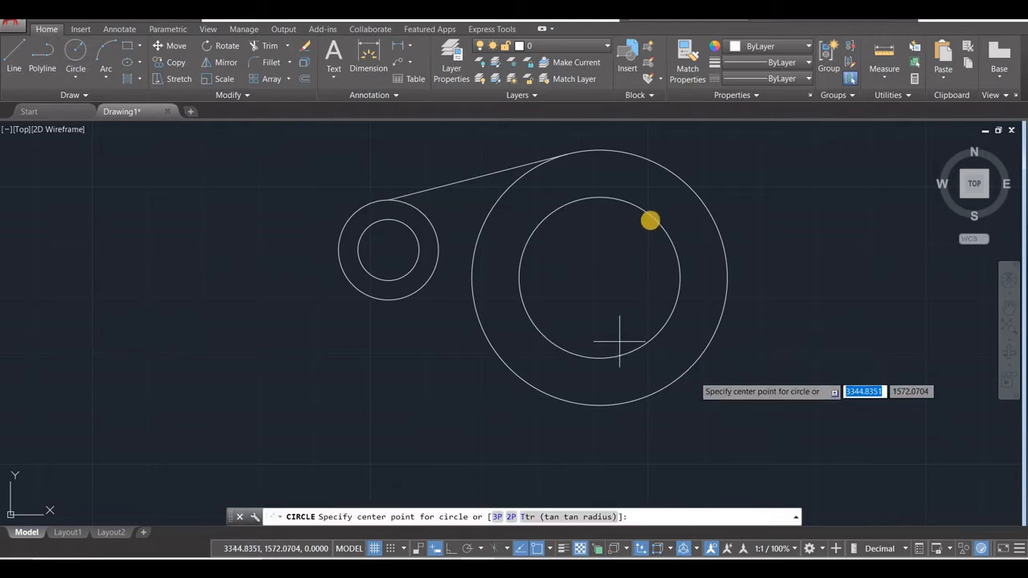
click(599, 278)
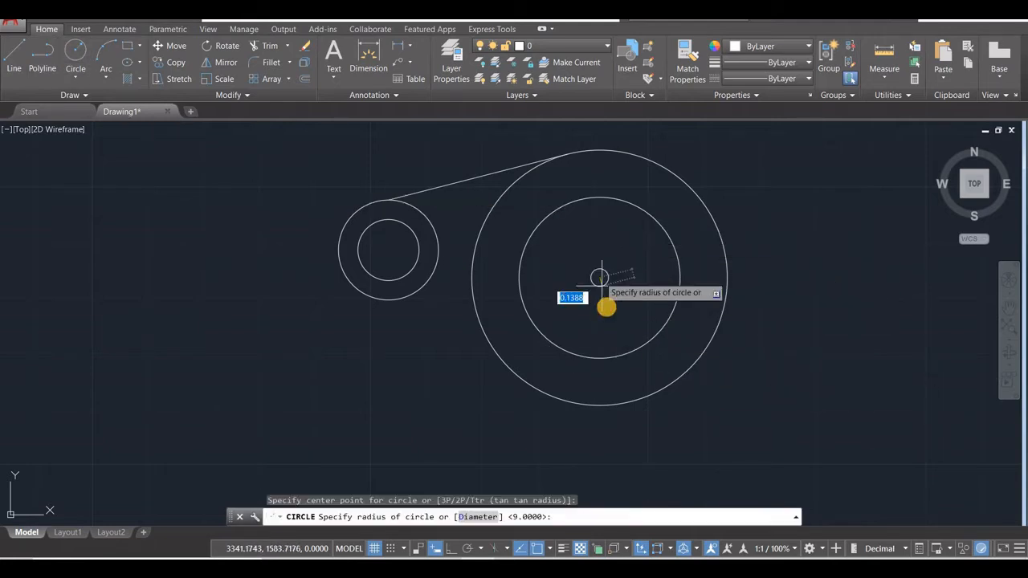
text(3)
key(Return)
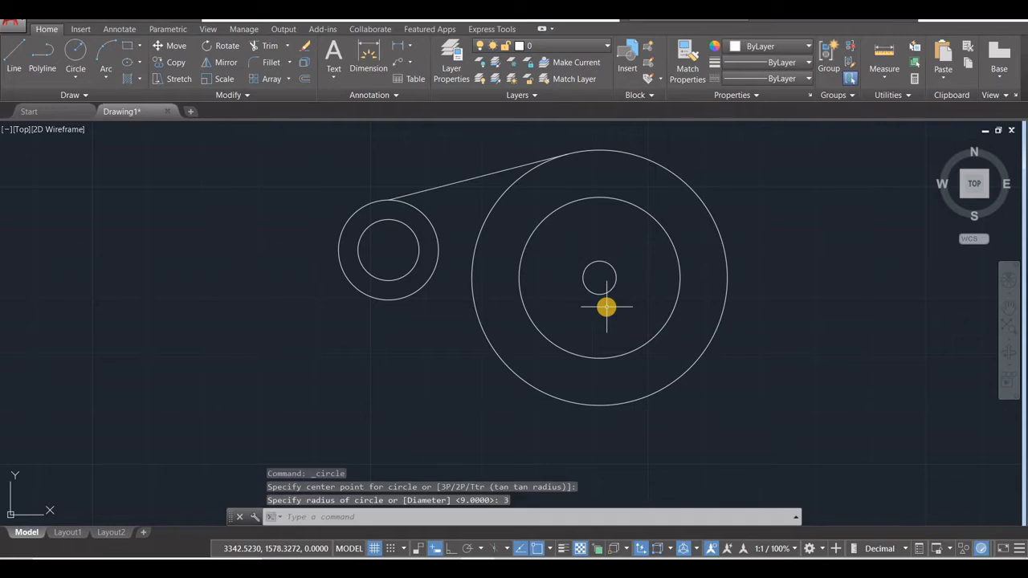
key(Return)
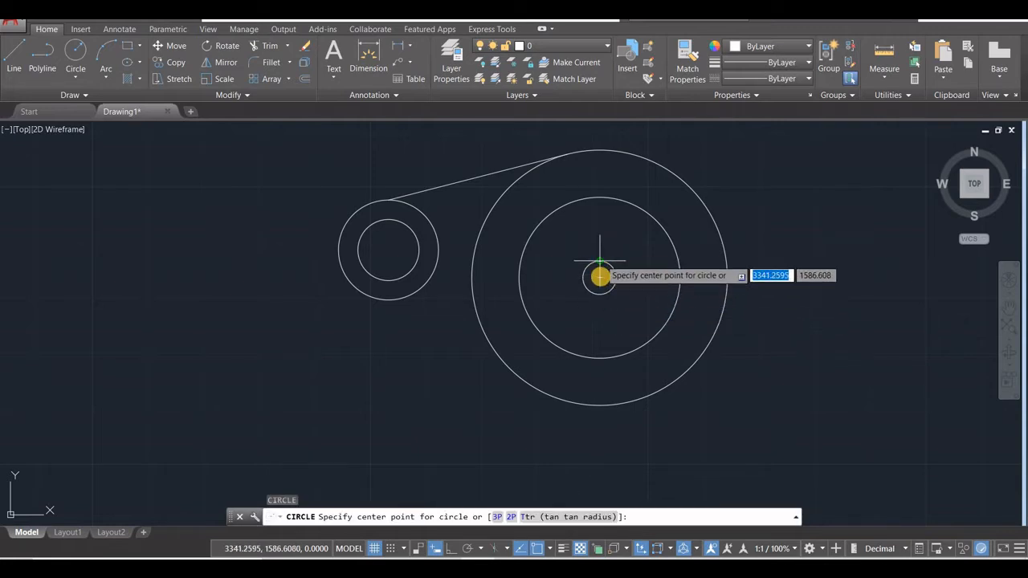
click(599, 278)
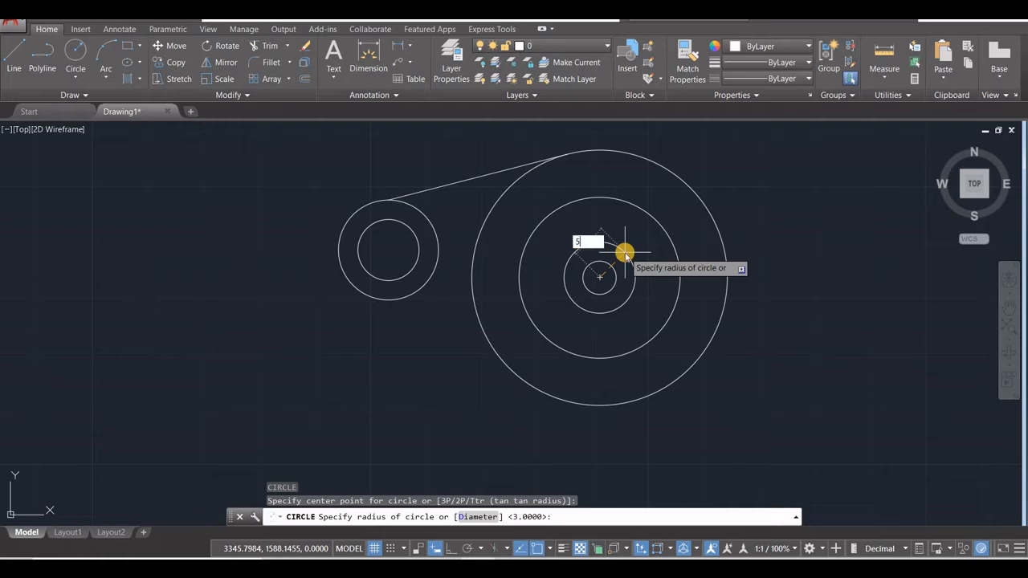
text(5)
key(Return)
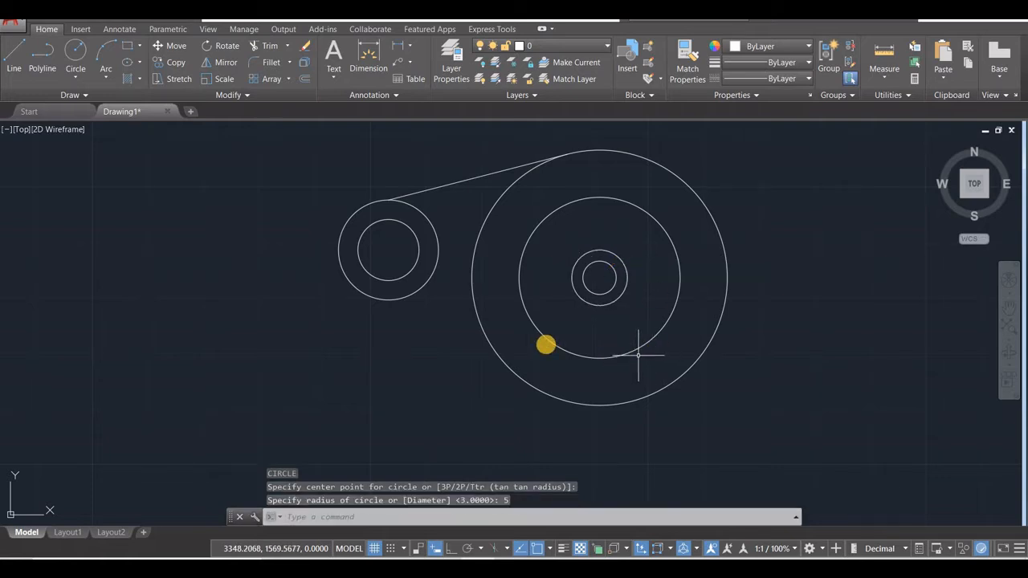
Move the radius 3 and radius 5 circles together by -9 horizontally and -47 vertically.
click(173, 45)
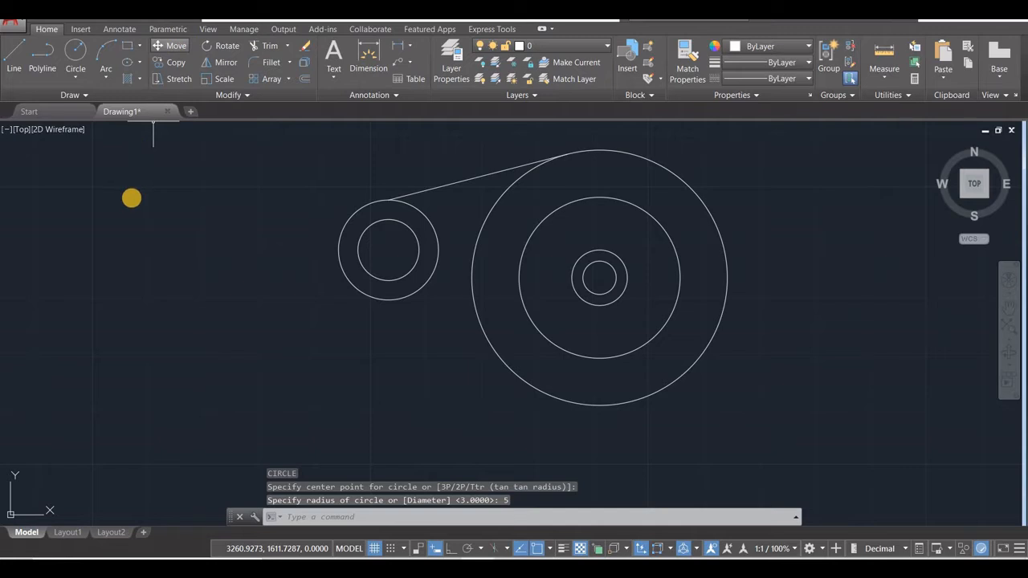
click(598, 291)
click(598, 294)
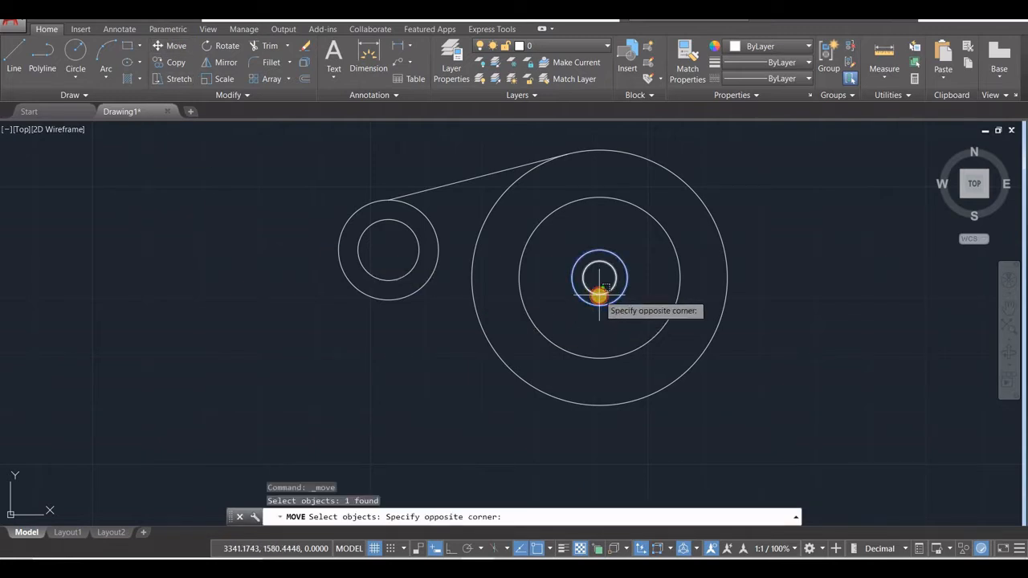
click(599, 295)
key(Return)
click(791, 258)
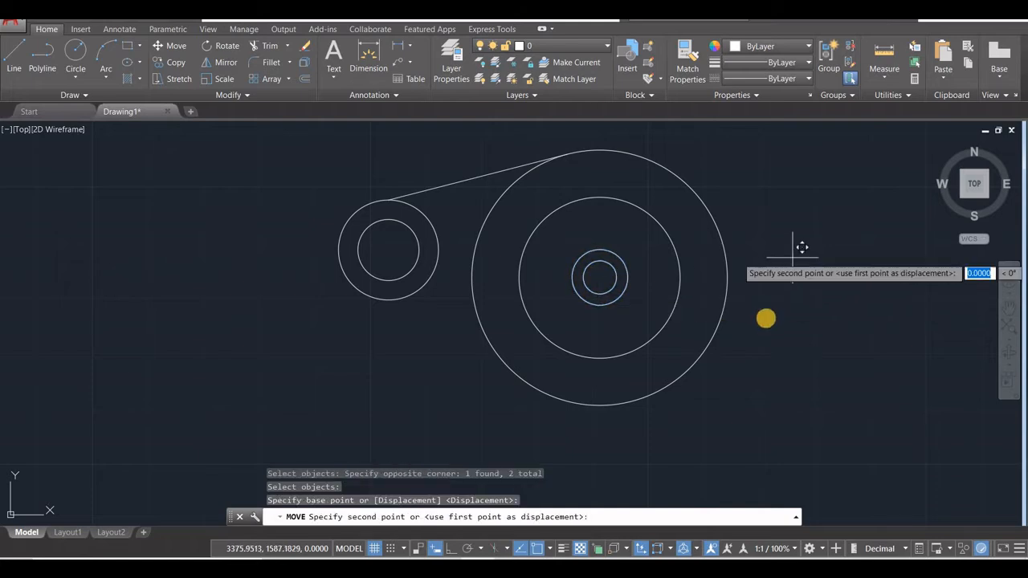
scroll(753, 325, down, 2)
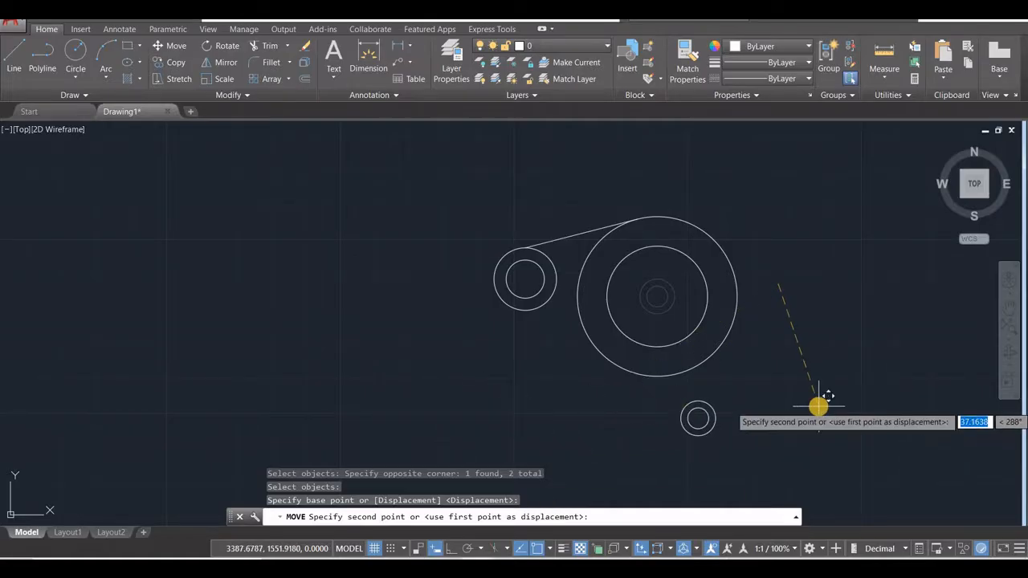
text(-9)
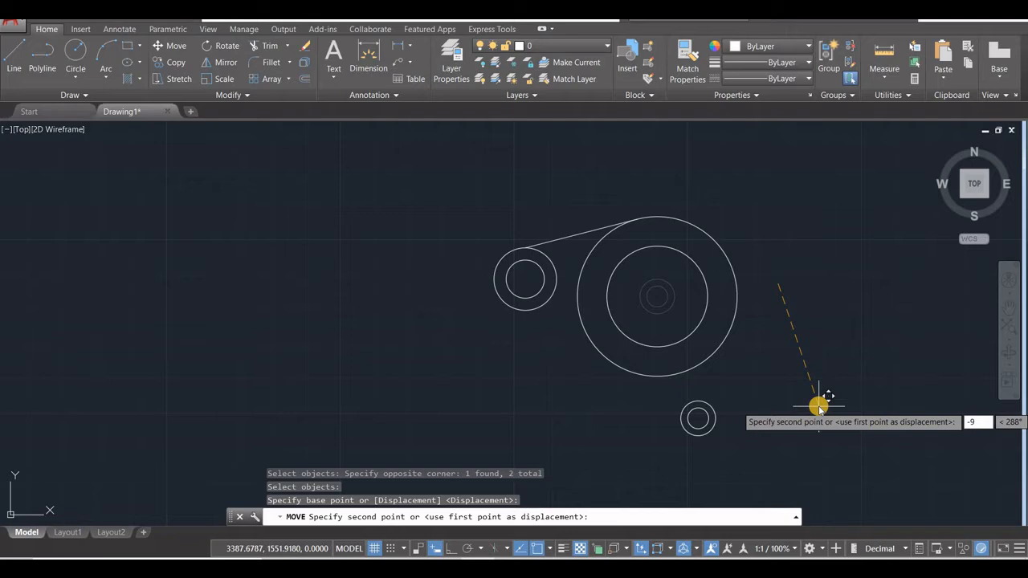
key(Tab)
text(-47)
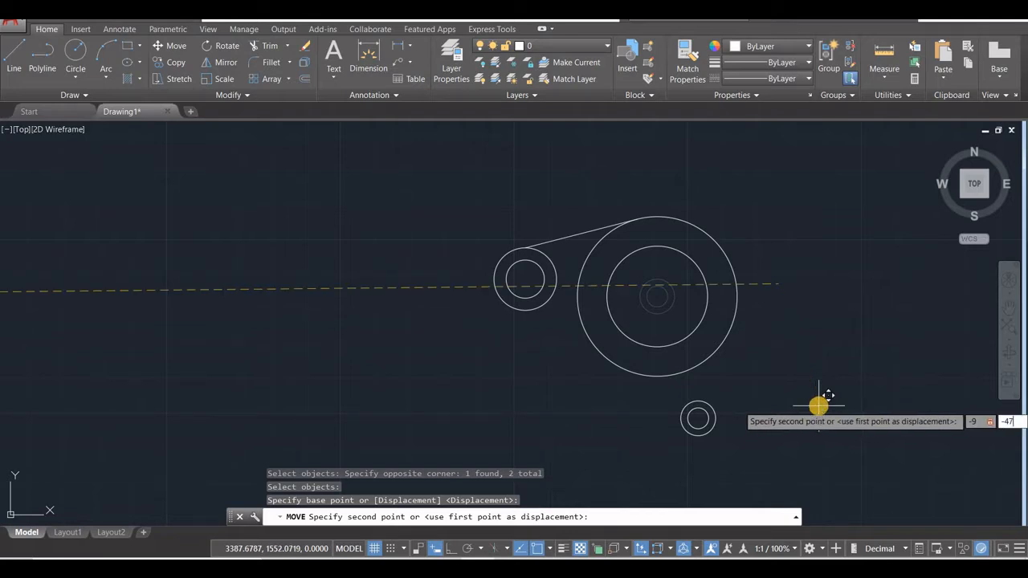
key(Return)
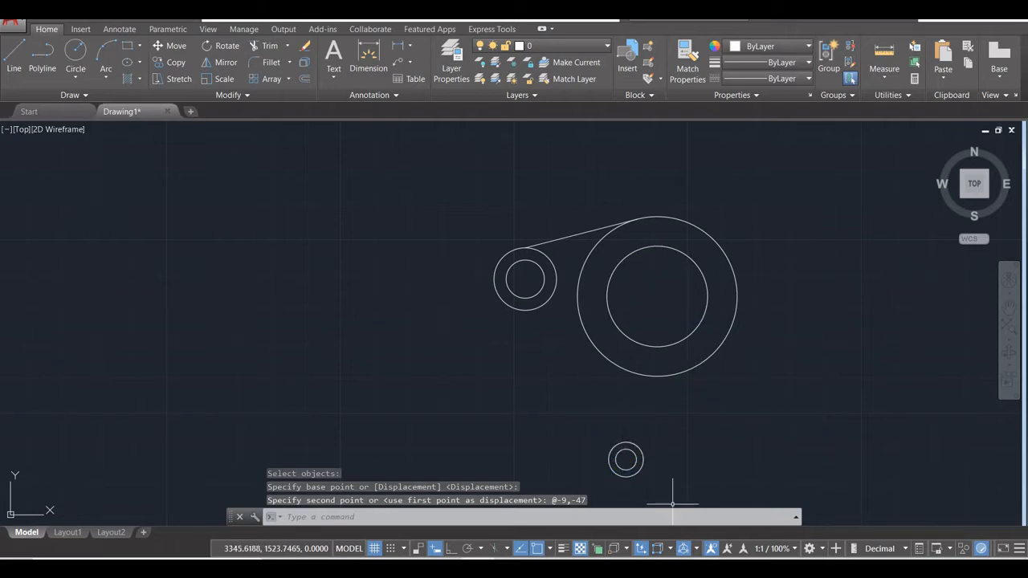
Check the reference picture and draw a line from the left edge of the radius 5 circle to the lower-left edge of the radius 23 circle.
key(alt+Tab)
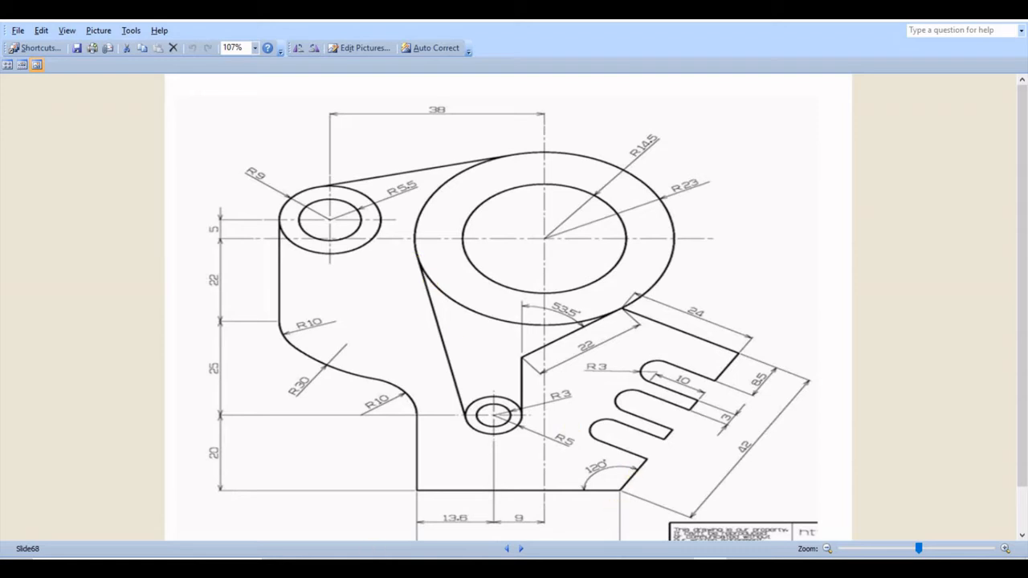
click(461, 561)
click(20, 61)
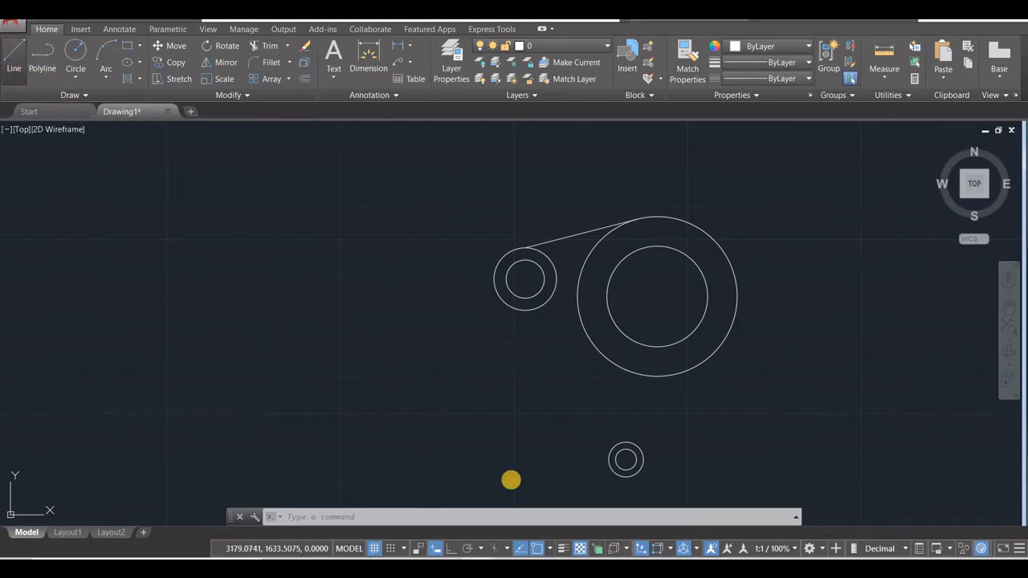
click(607, 459)
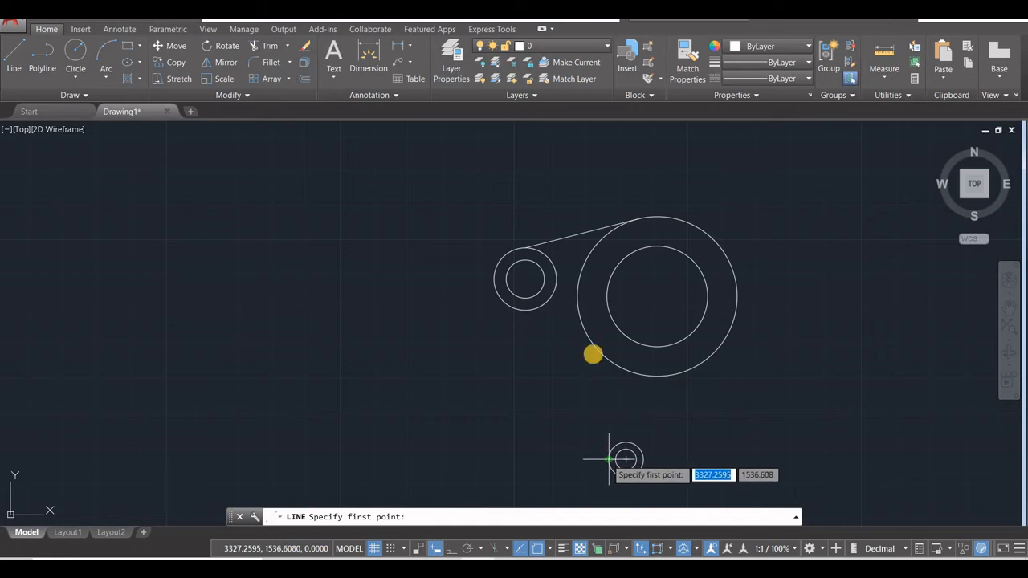
click(575, 316)
key(Escape)
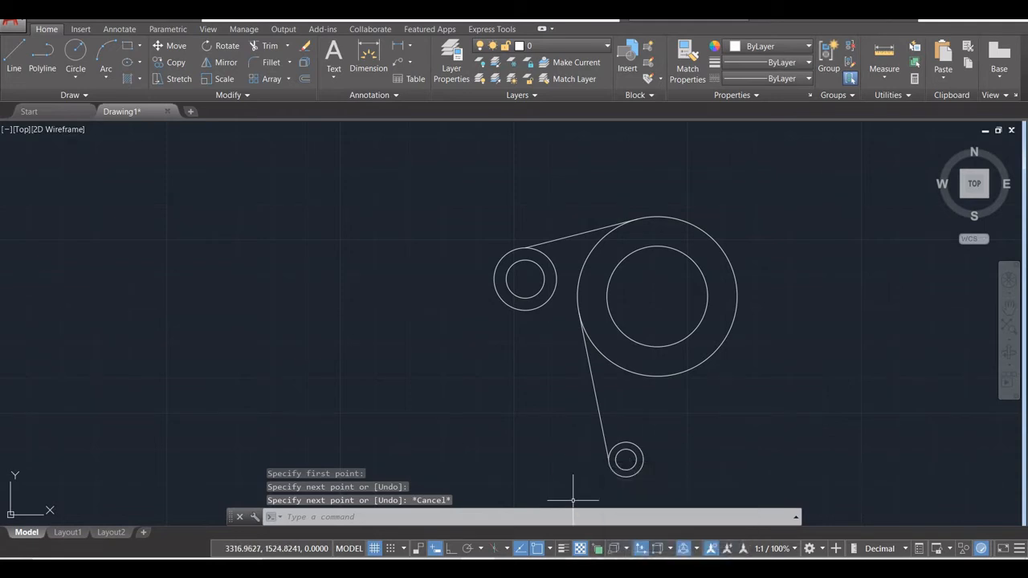
Consult the reference picture, then with Ortho on draw a horizontal line 36 long to the right from the radius 3 circle's centre.
mouse_move(511, 568)
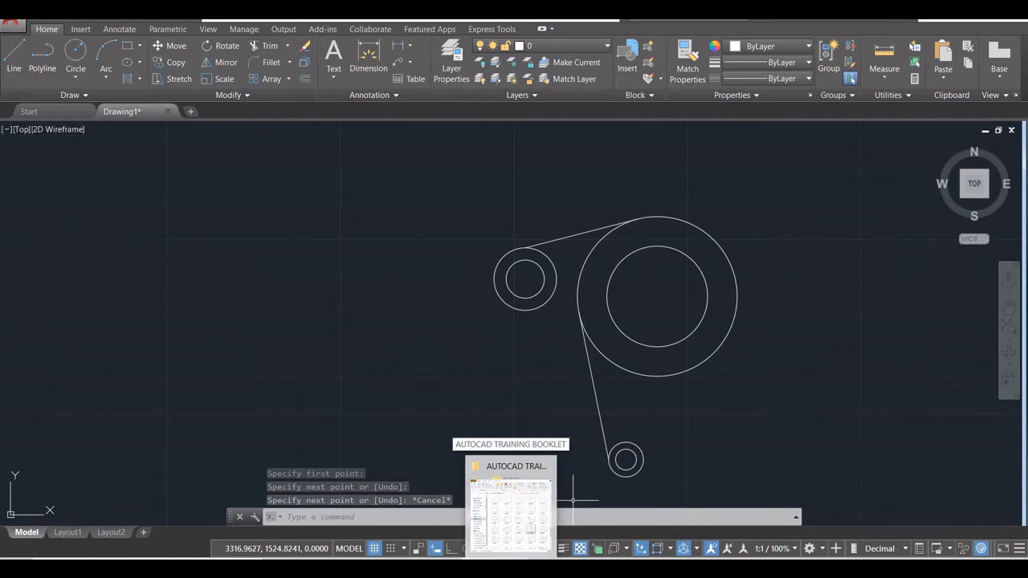
click(442, 568)
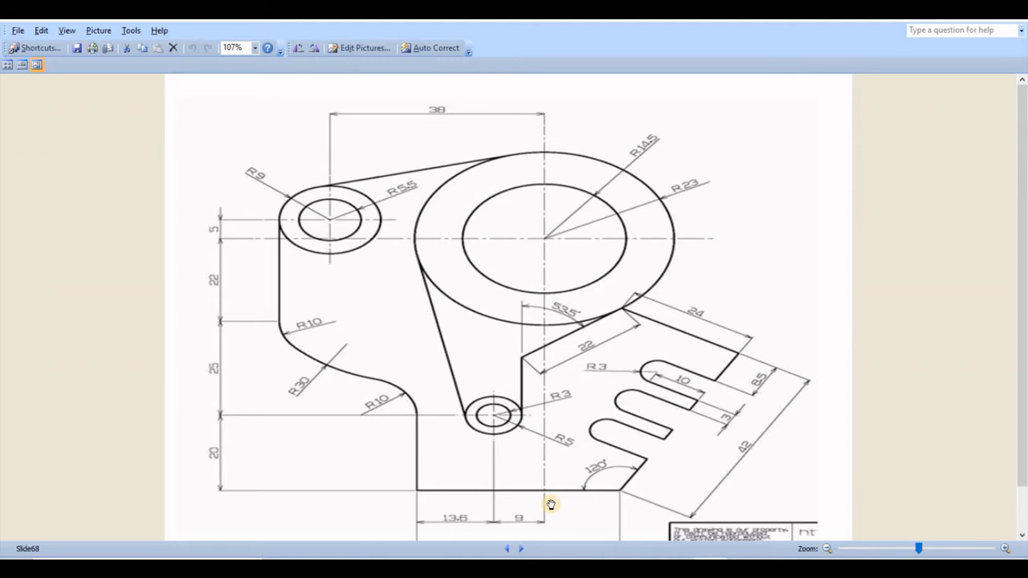
scroll(534, 500, down, 1)
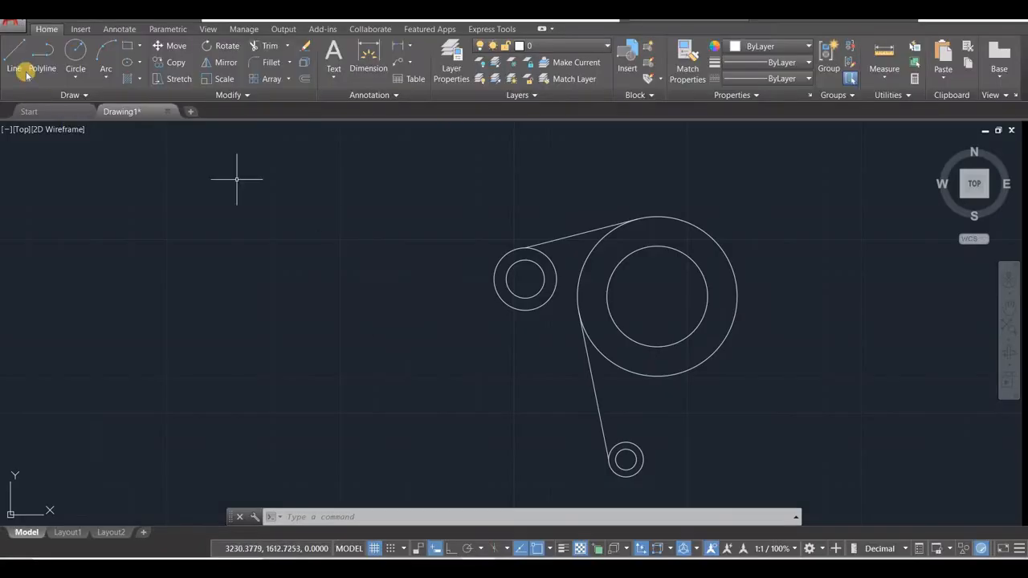
click(14, 57)
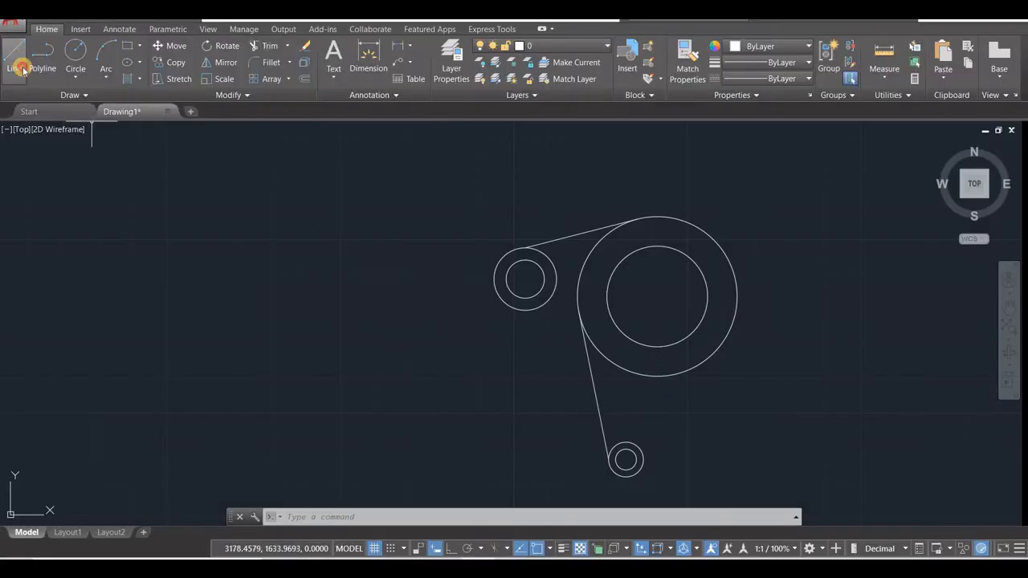
click(626, 459)
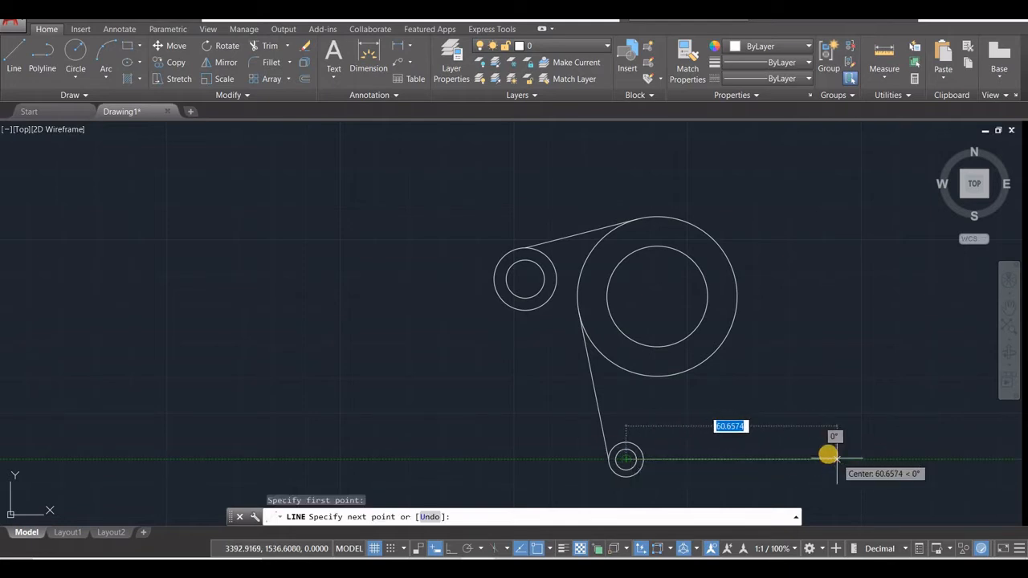
click(453, 548)
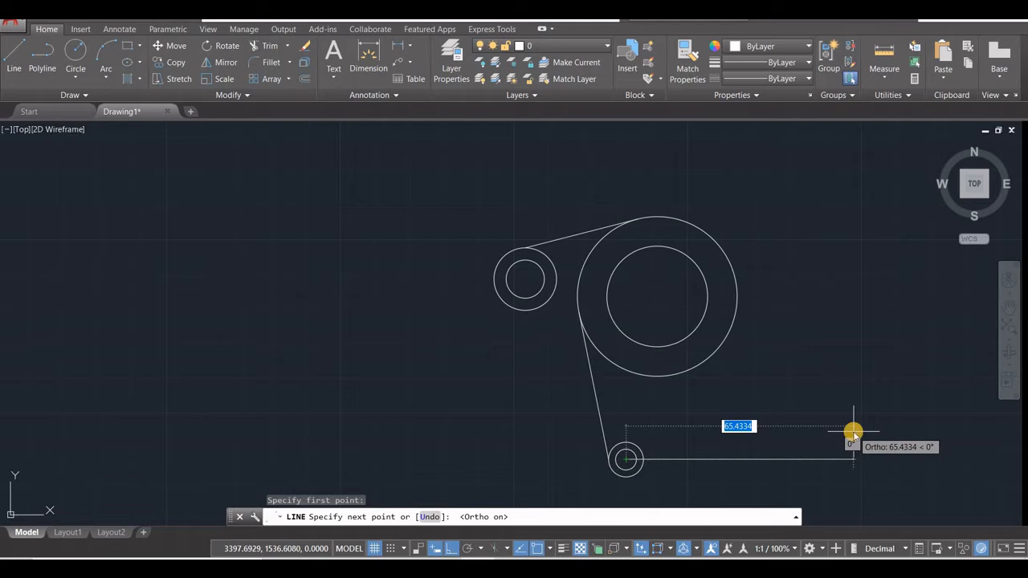
text(36)
key(Return)
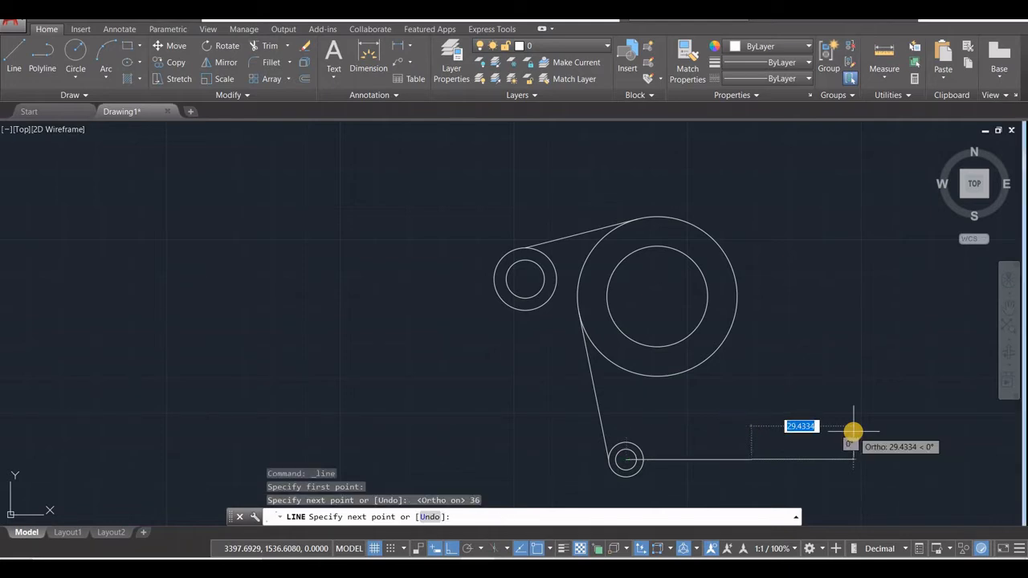
key(Escape)
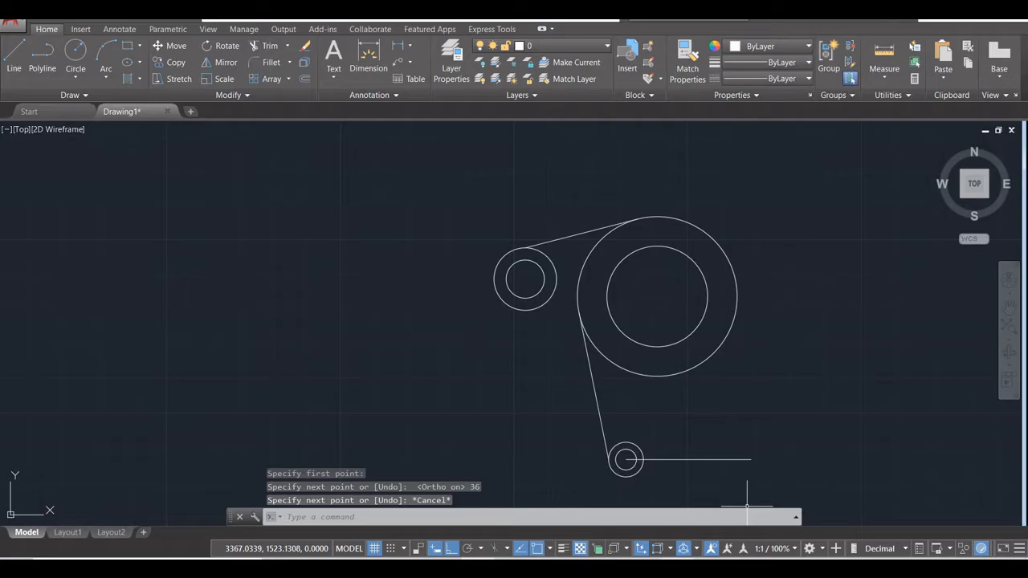
Move the 36-long horizontal line by -13.6 horizontally and -20 vertically to form the bracket's base edge.
key(alt+Tab)
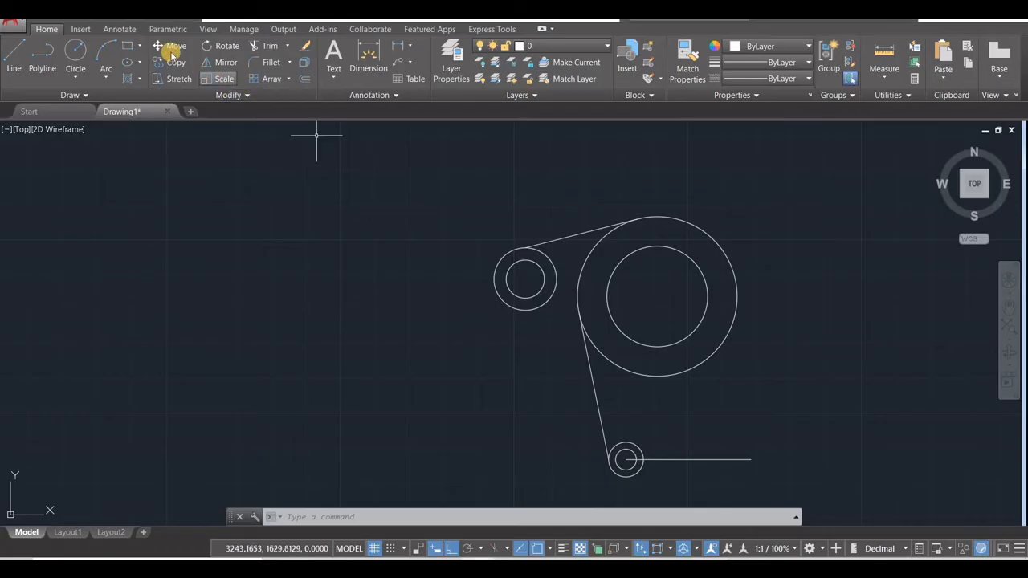
click(176, 46)
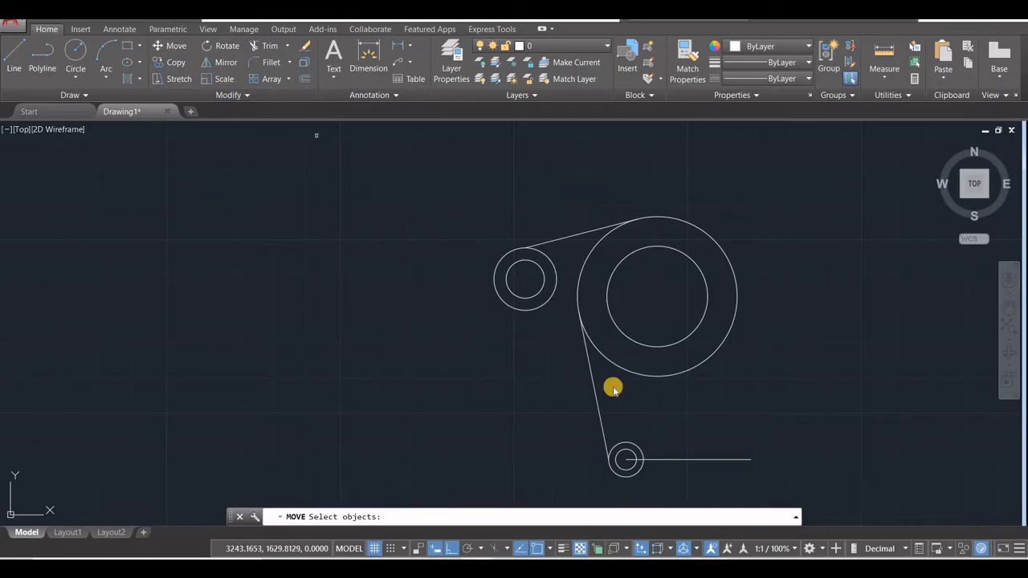
click(674, 459)
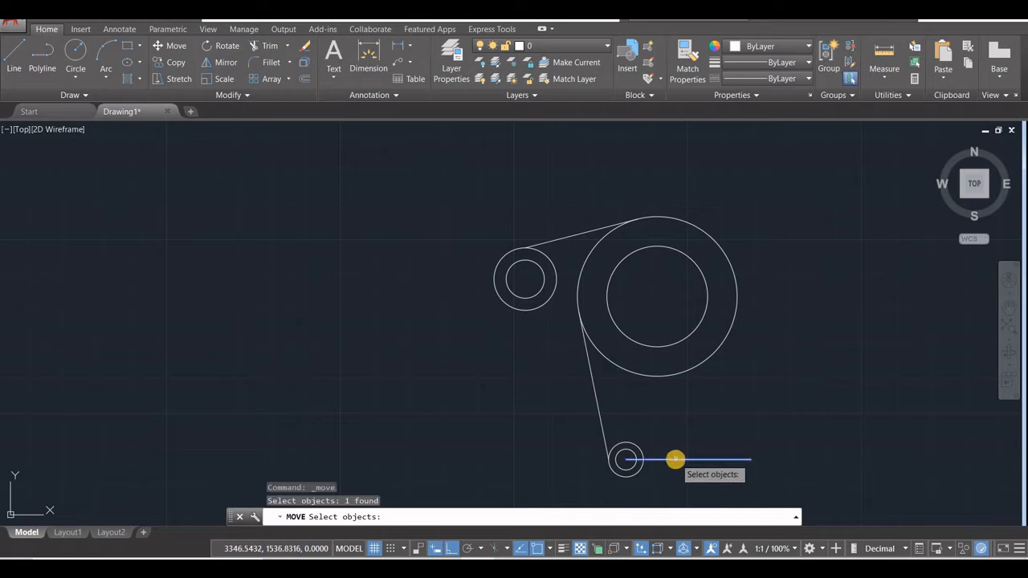
key(Return)
click(703, 407)
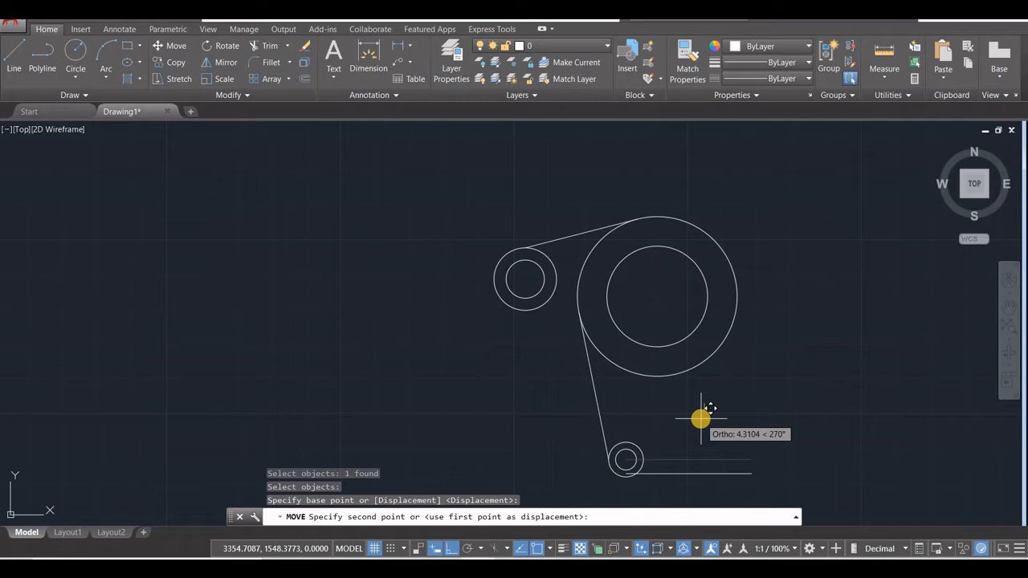
text(-13.6)
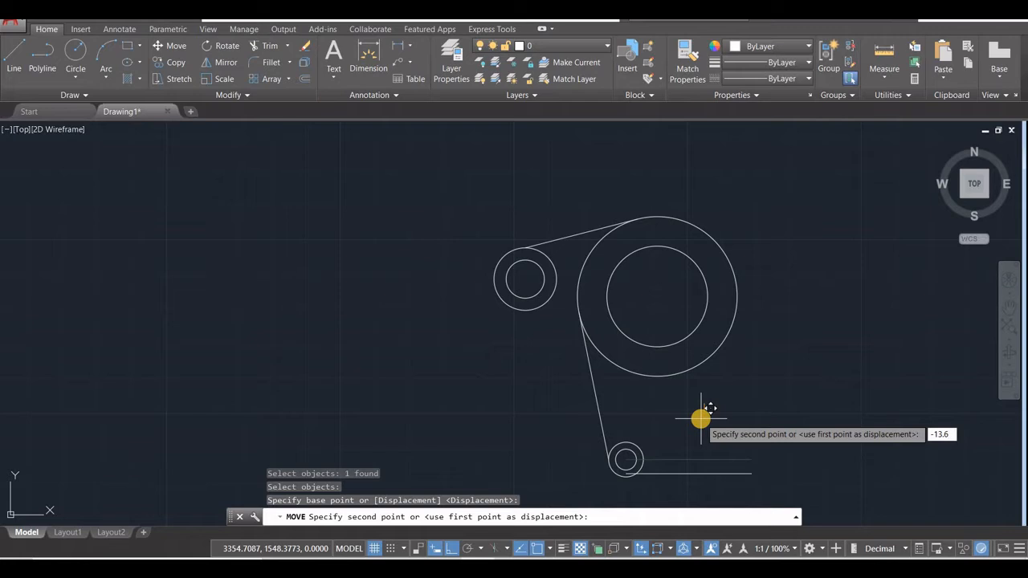
key(Tab)
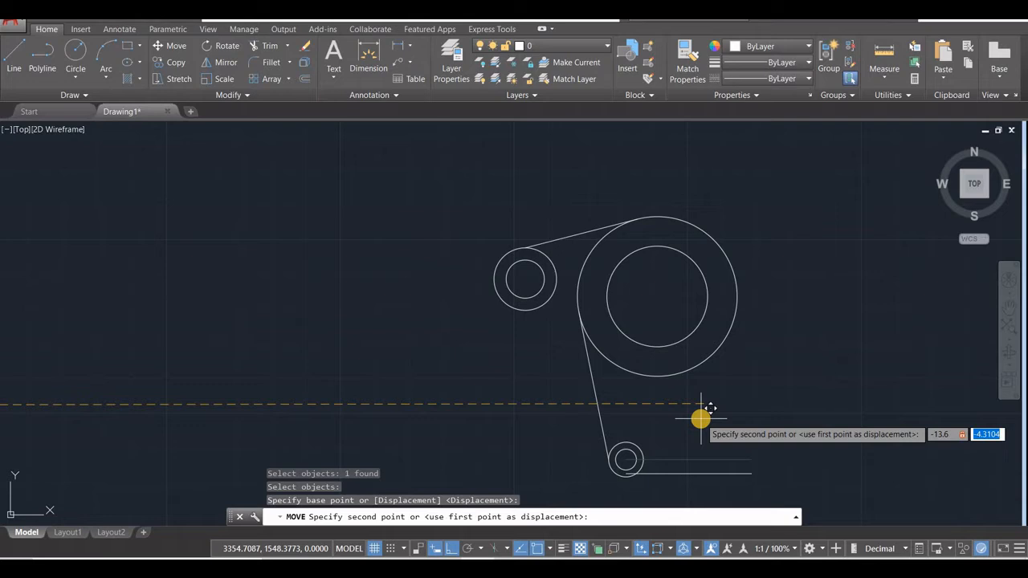
key(Return)
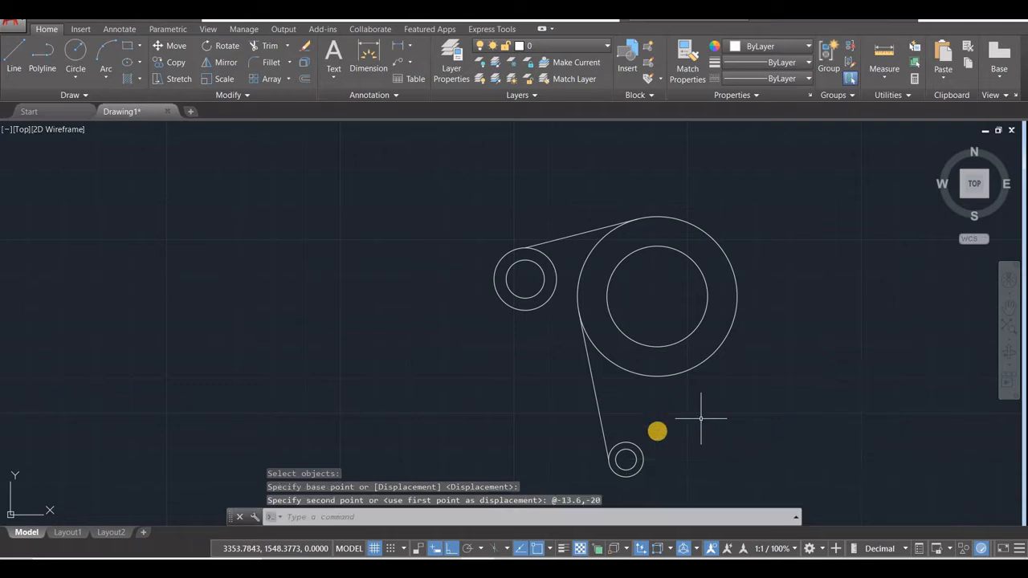
scroll(663, 424, down, 4)
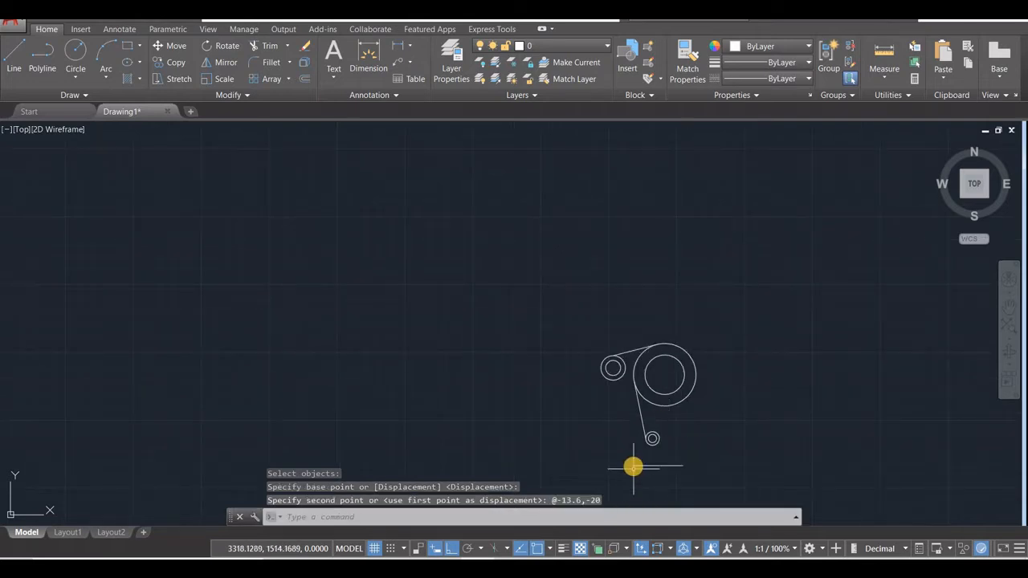
scroll(661, 457, down, 2)
scroll(655, 465, up, 4)
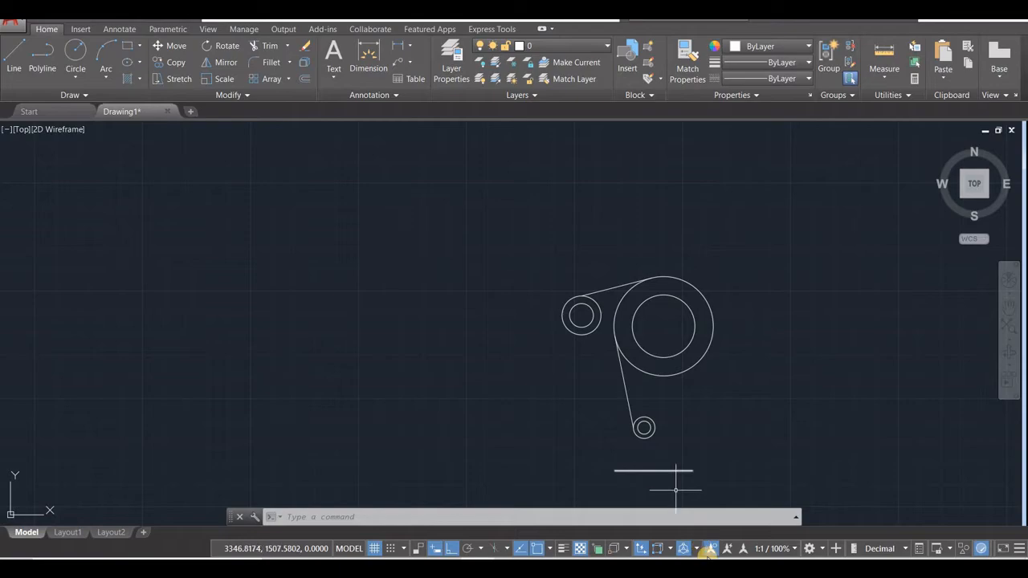
click(701, 505)
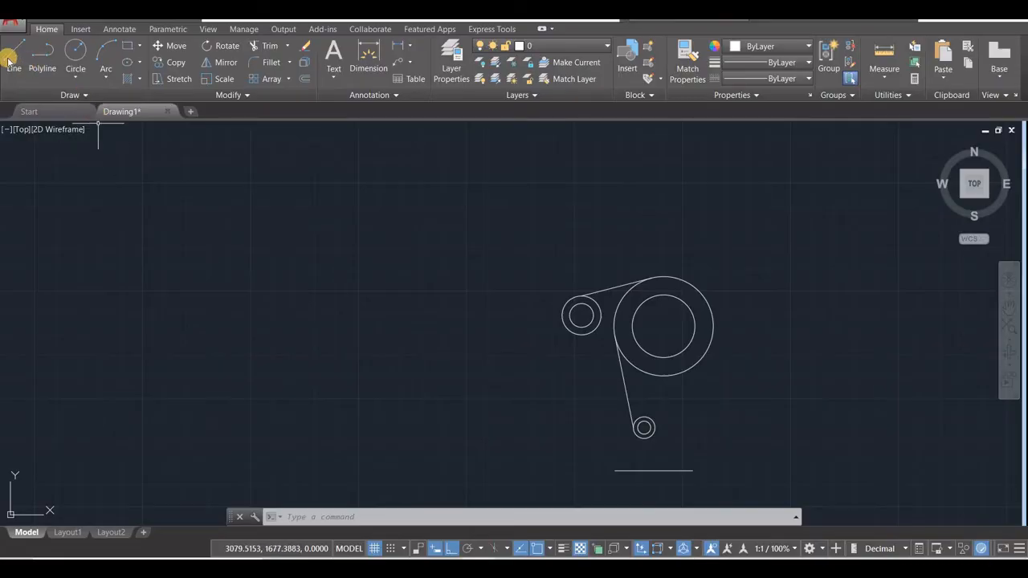
Draw a vertical line 20 long upward from the left end of the 36-long base edge.
click(14, 56)
click(614, 470)
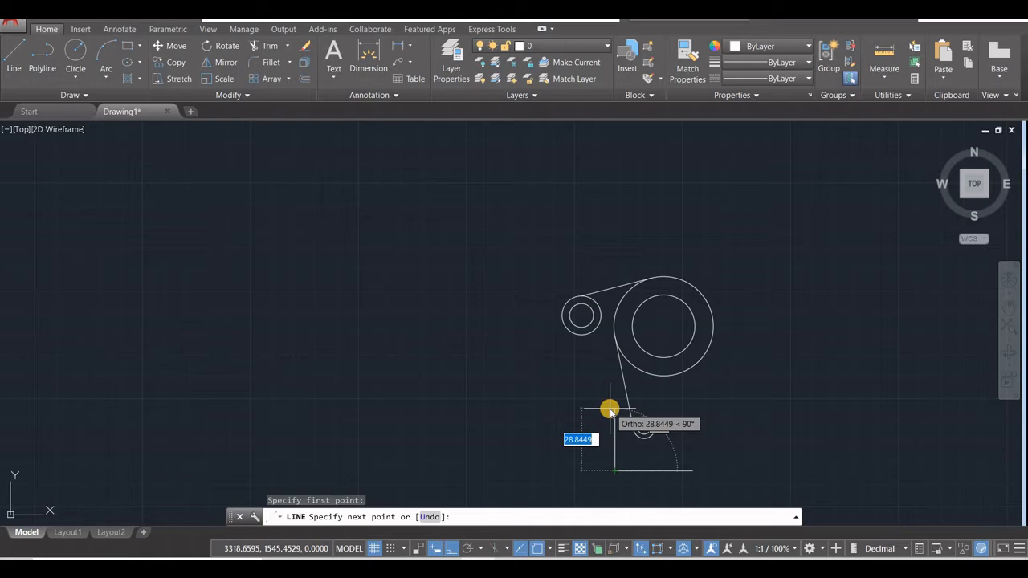
text(20)
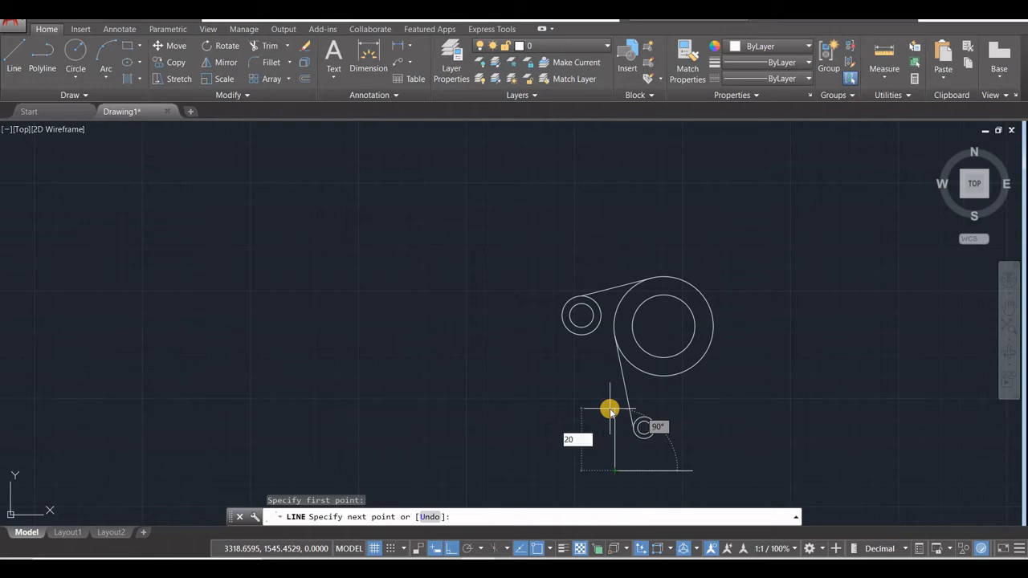
key(Return)
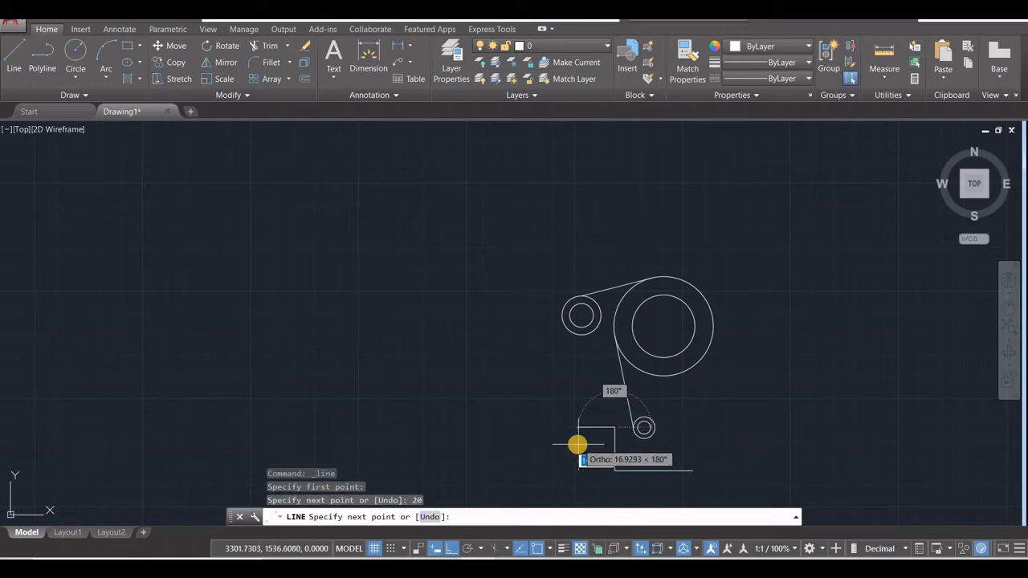
key(Escape)
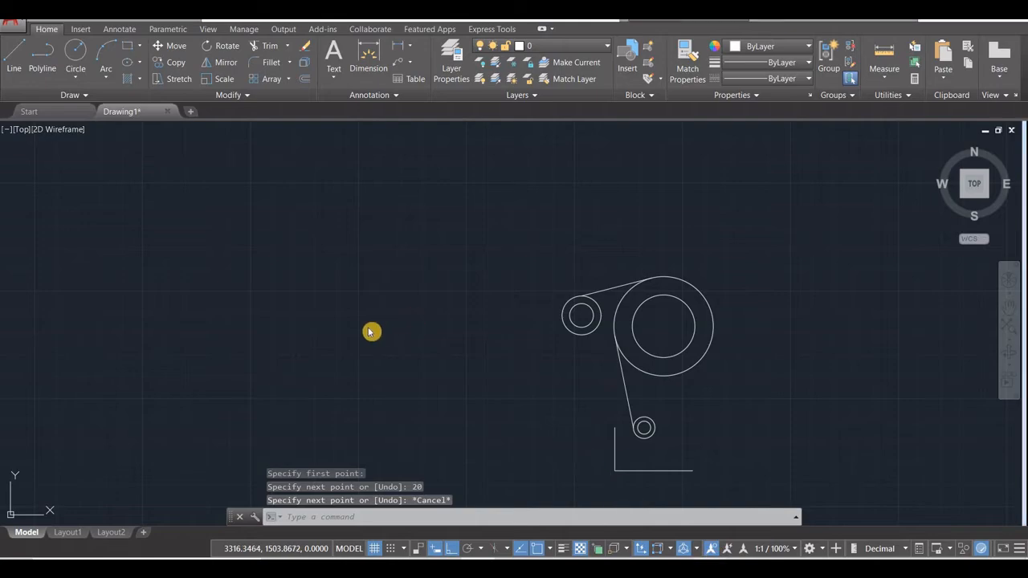
Consult the reference picture, then draw a line from the radius 9 circle's left edge 22 down and 10 to the right.
key(alt+Tab)
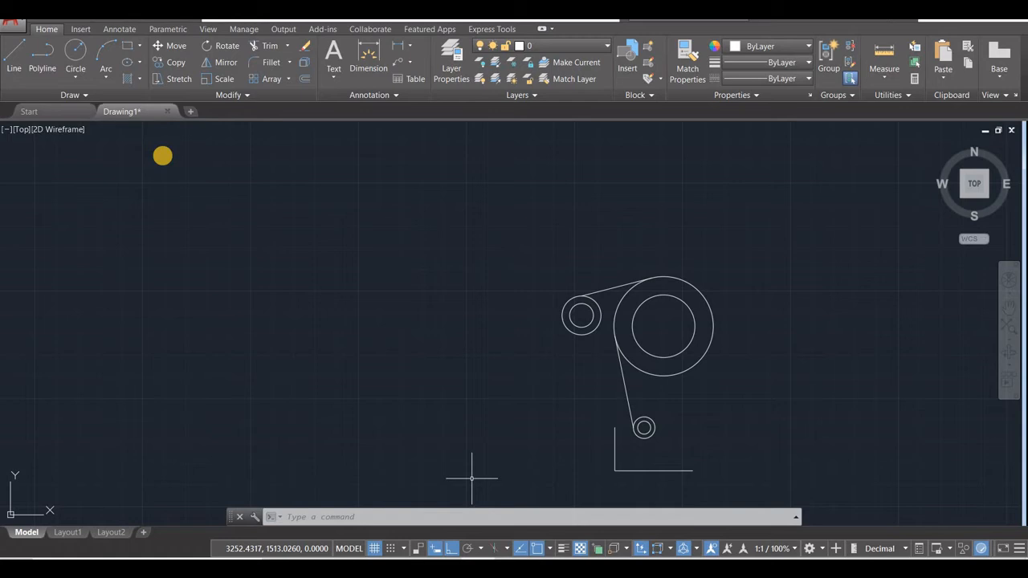
click(14, 56)
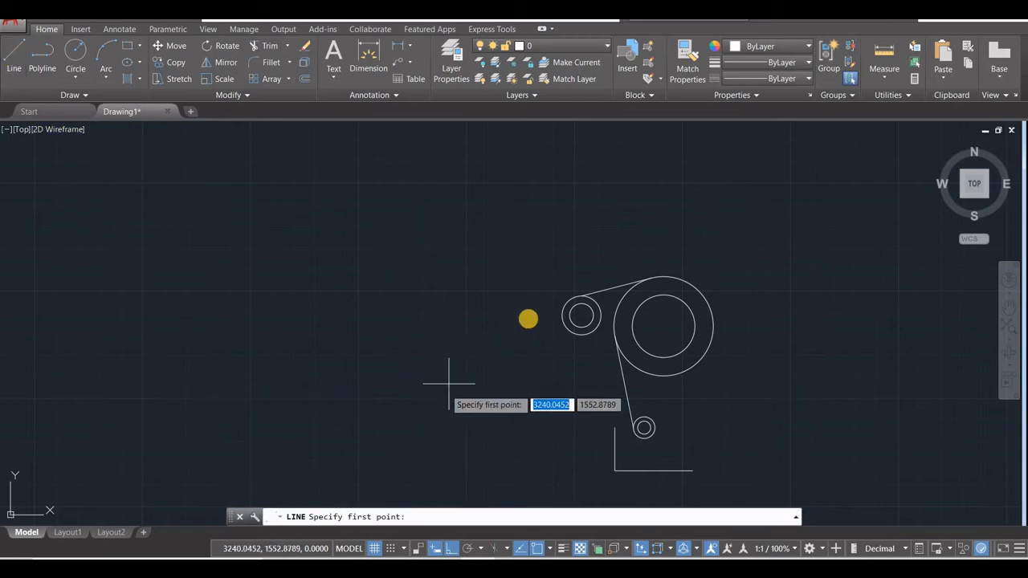
click(562, 314)
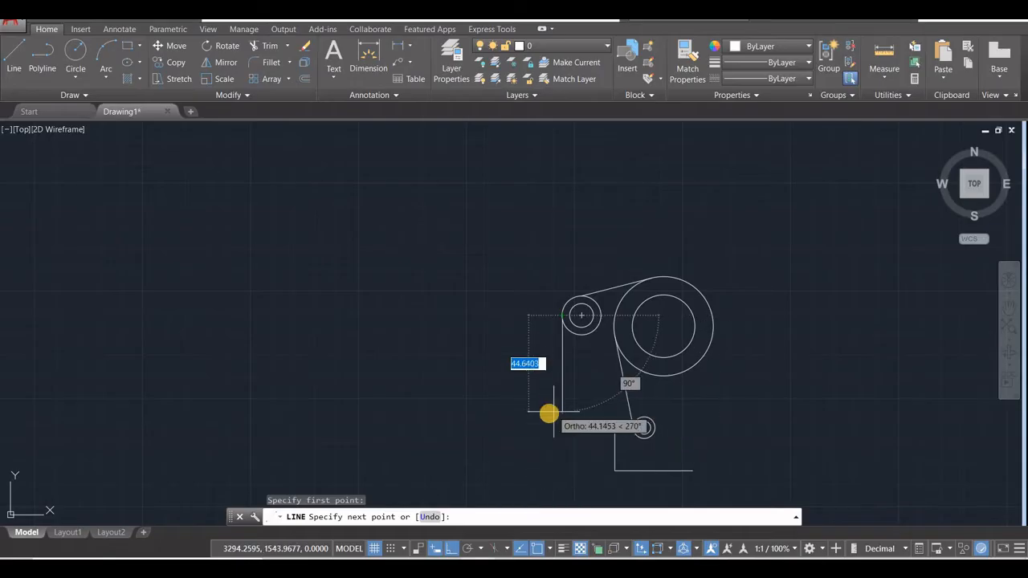
text(2)
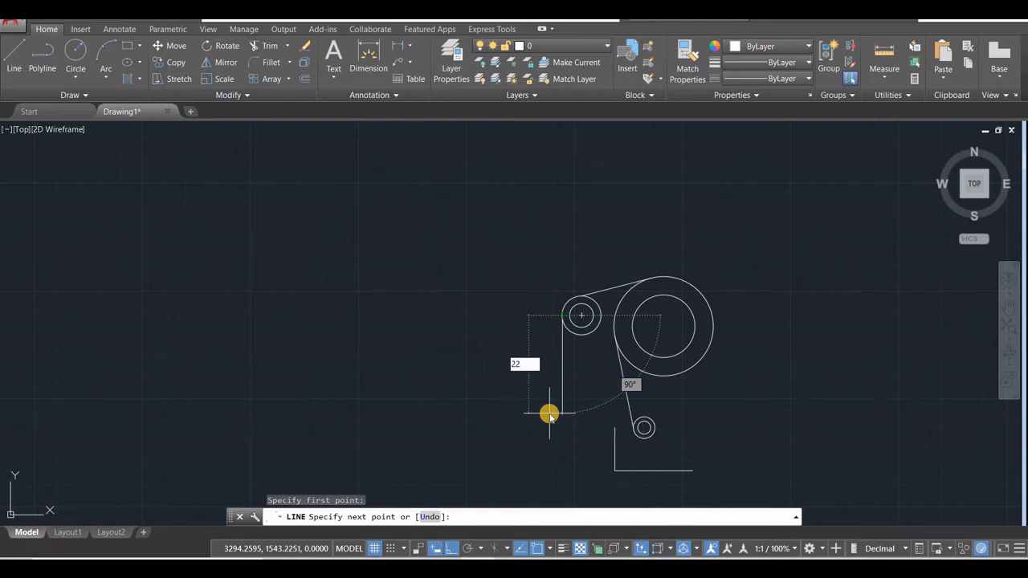
text(2)
key(Return)
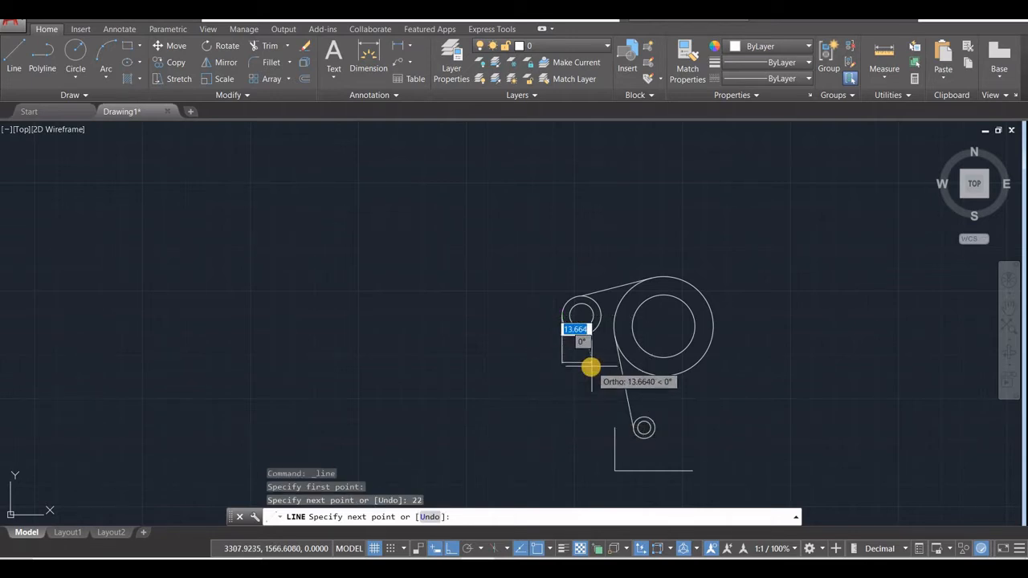
text(10)
key(Return)
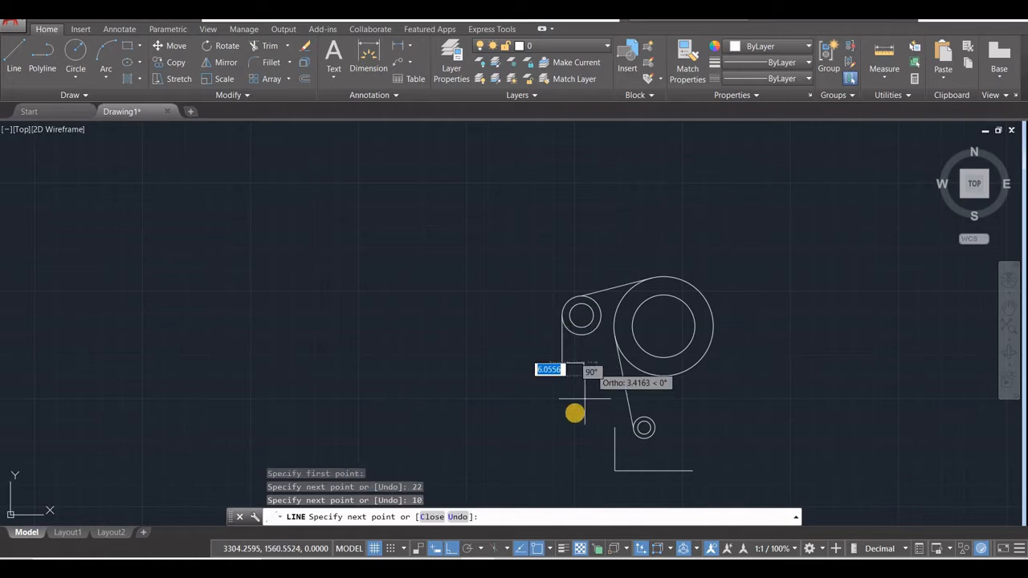
key(Escape)
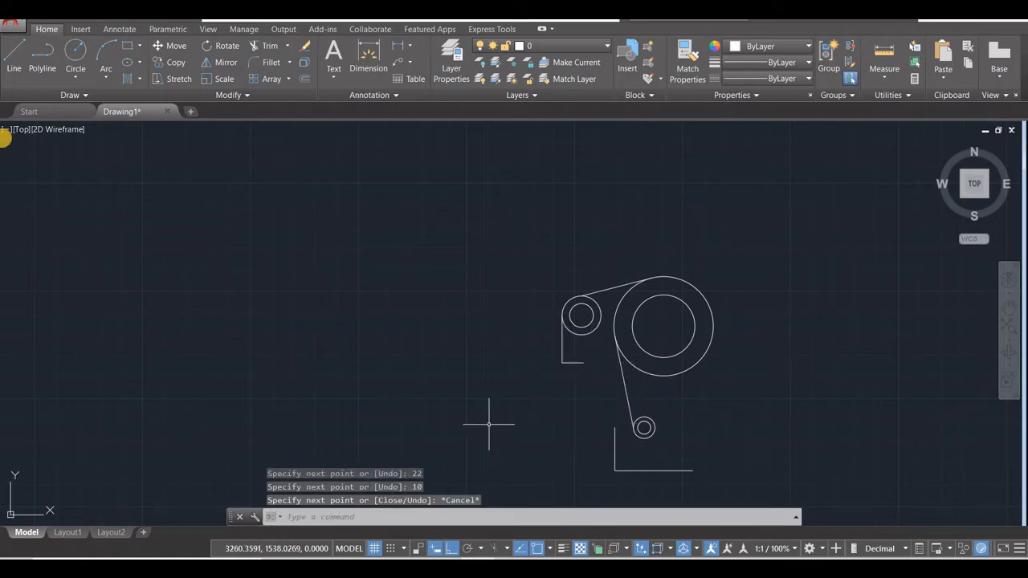
Draw a radius 10 circle centred on the right end of the short horizontal line below the radius 9 circle, then erase that line.
click(75, 51)
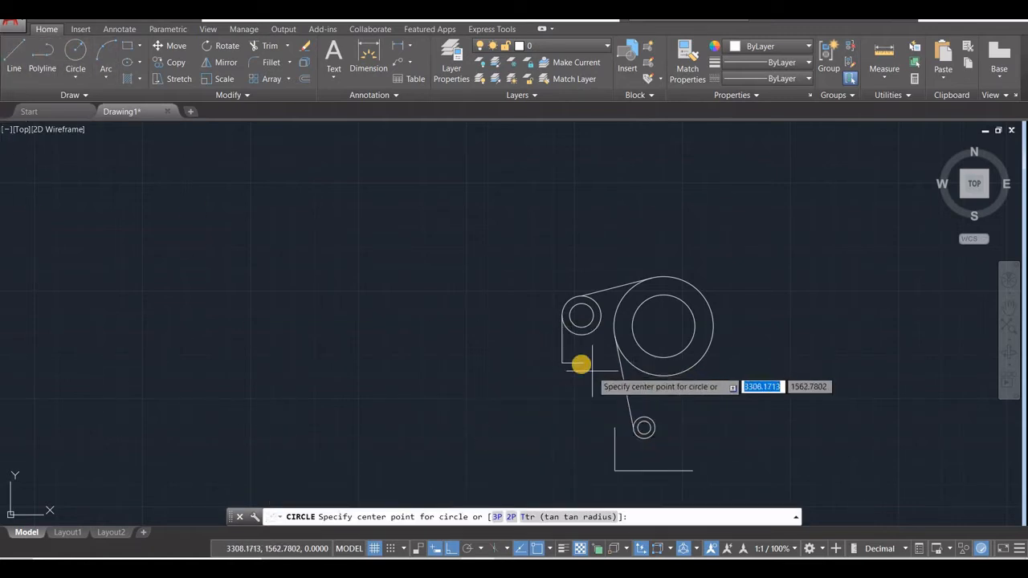
click(581, 365)
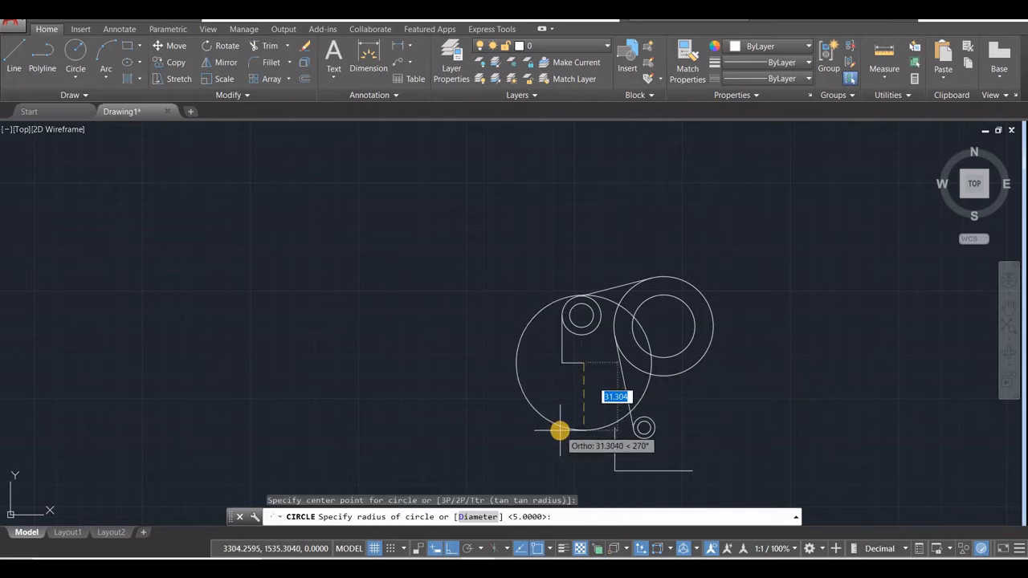
text(10)
key(Return)
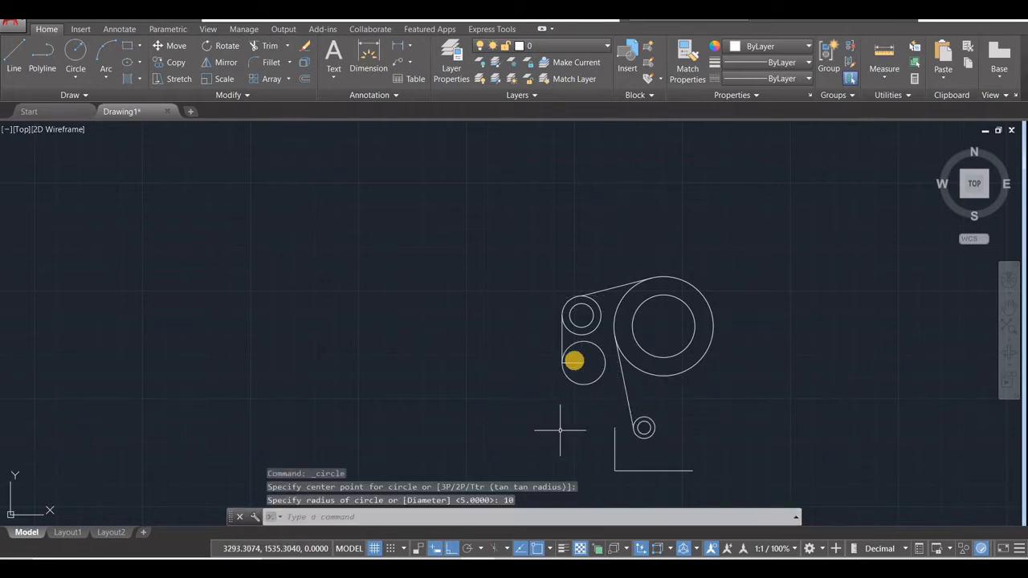
click(574, 362)
key(Delete)
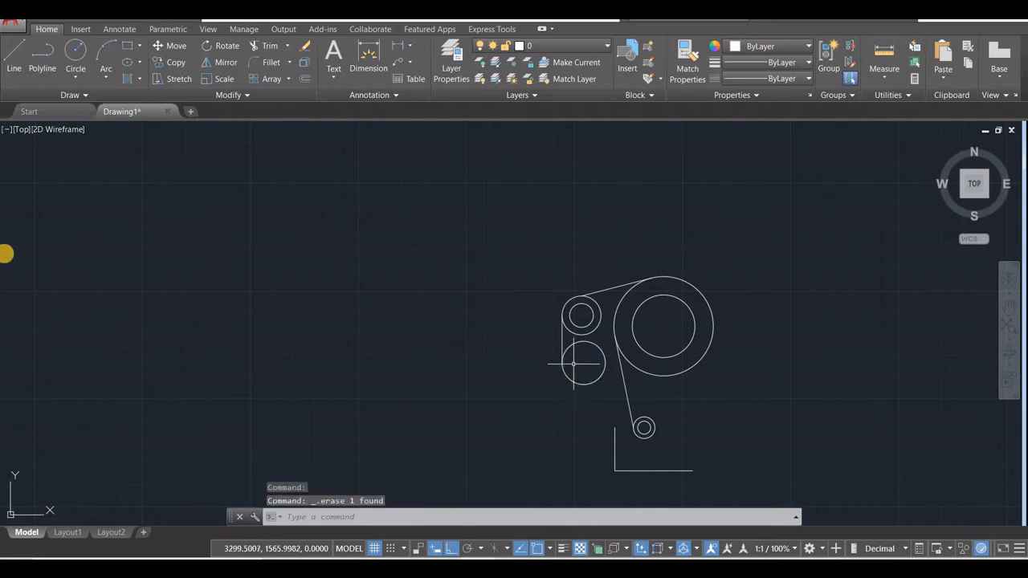
Draw a horizontal helper line 10 long to the left from the upper end of the 20-long vertical edge.
click(13, 55)
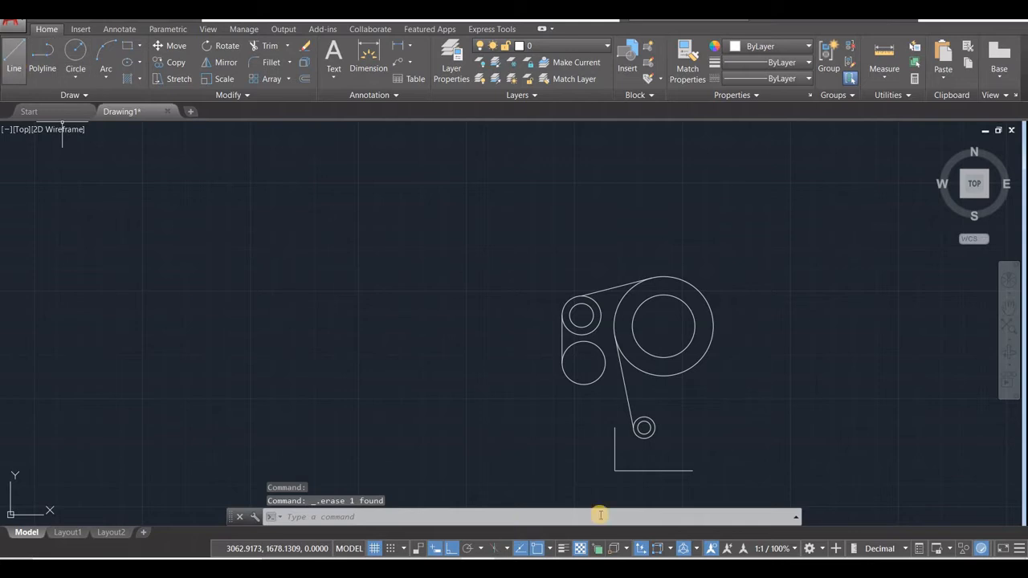
click(614, 428)
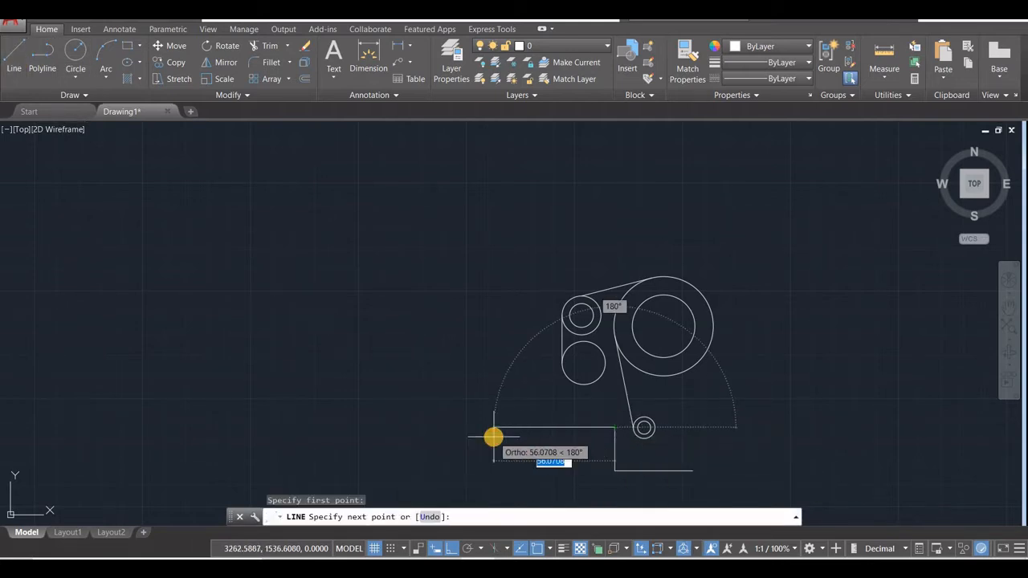
text(10)
key(Return)
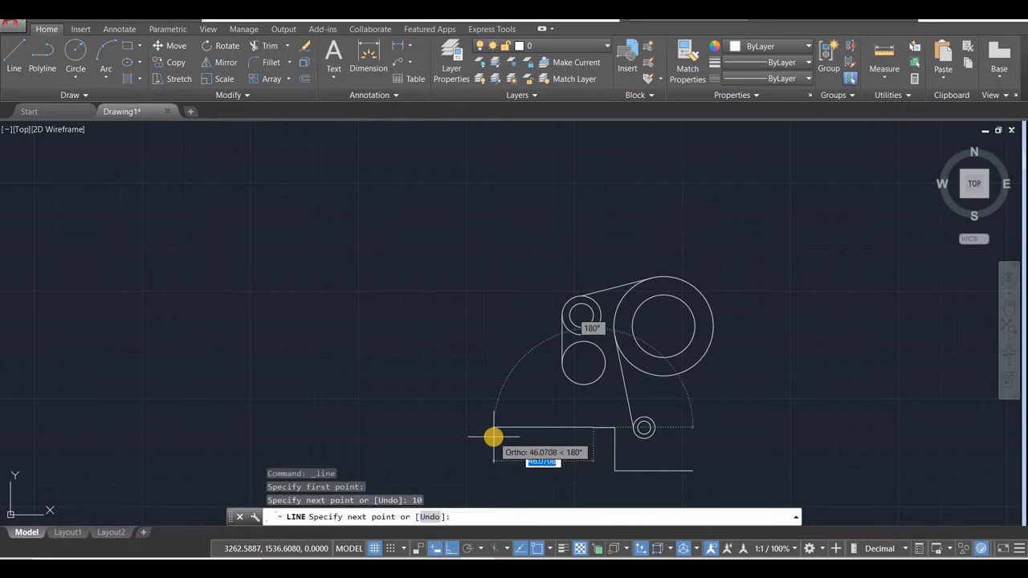
key(Escape)
Draw a radius 10 circle centred on the left end of the lower helper line, then erase that line.
click(76, 52)
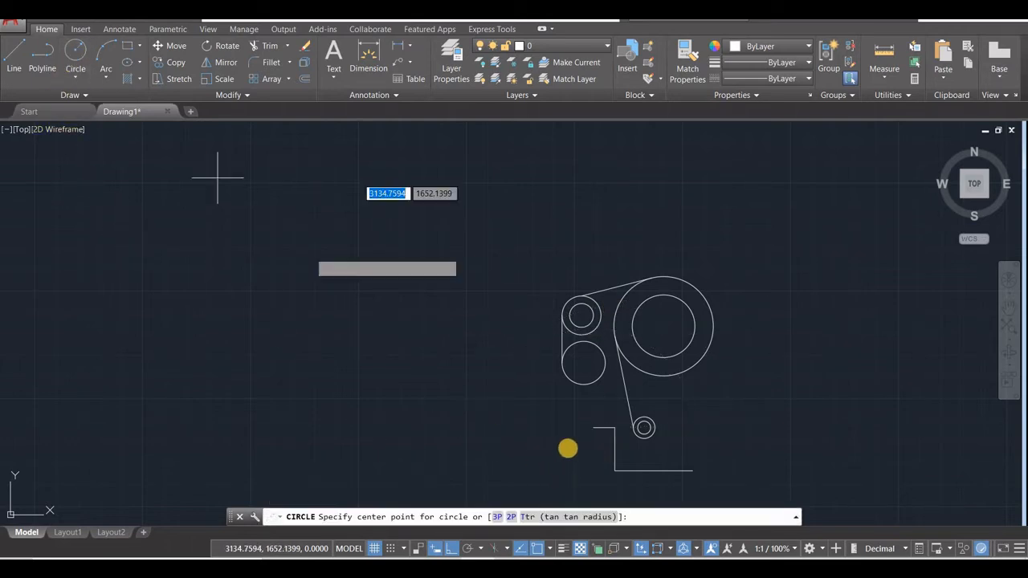
click(593, 427)
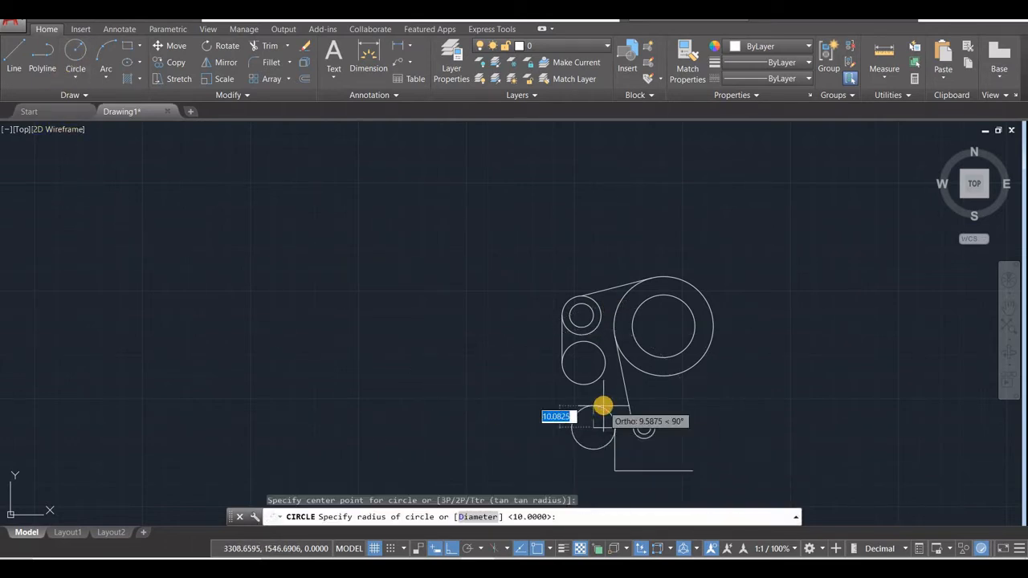
text(10)
key(Return)
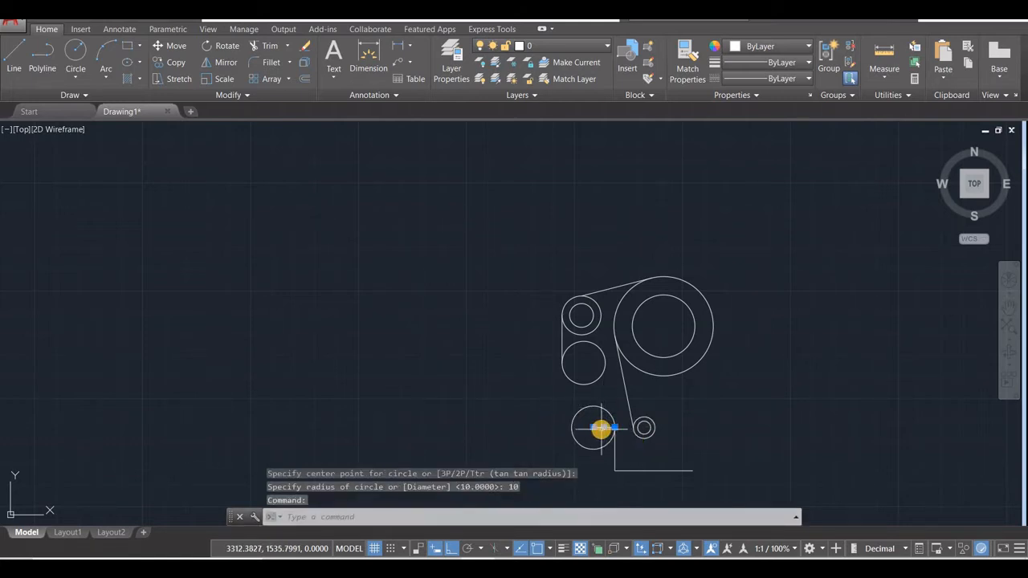
key(Delete)
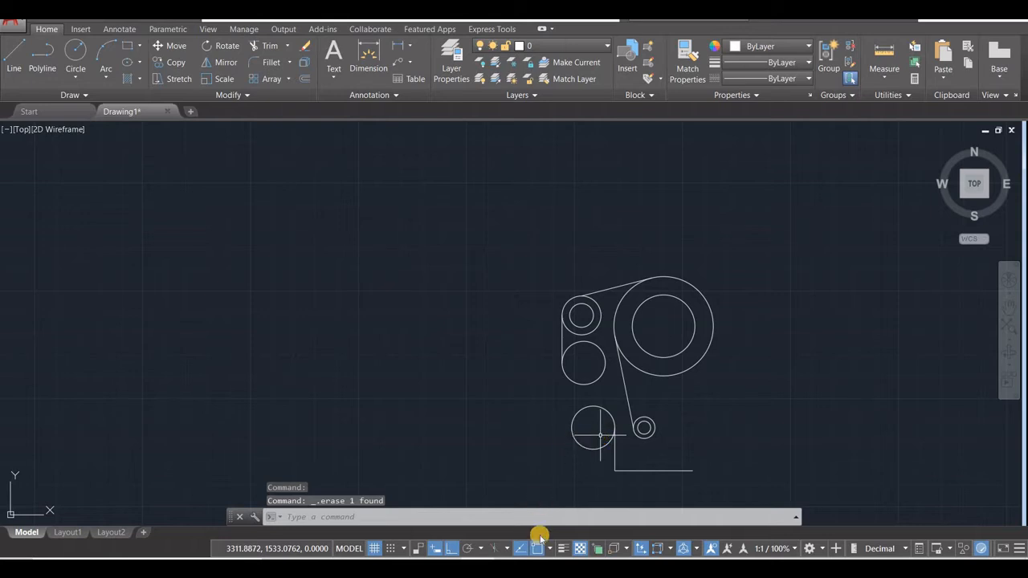
Check the reference picture and draw a radius 30 circle tangent to the lower left of the upper radius 10 circle and the top of the lower one.
key(alt+Tab)
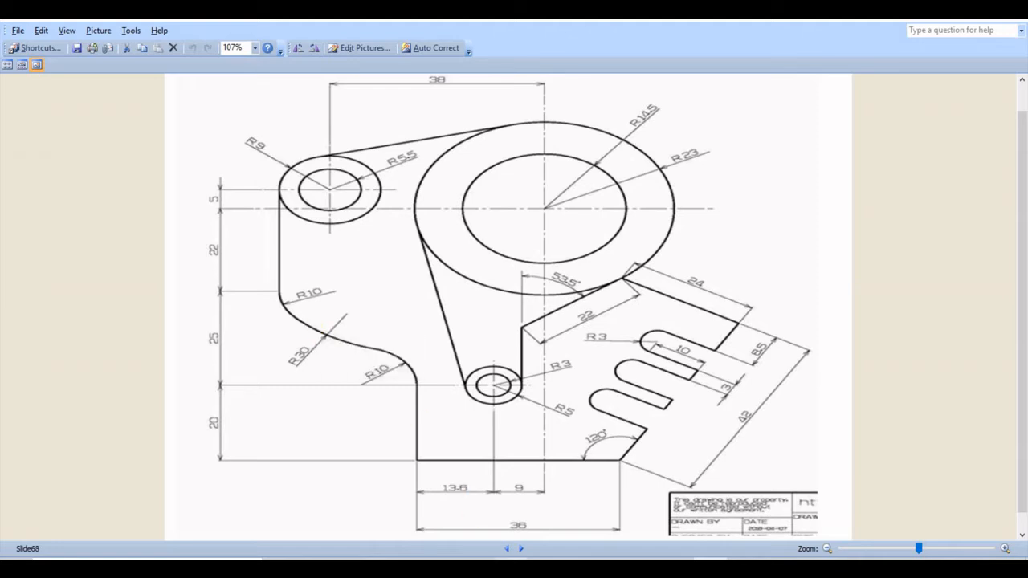
key(alt+Tab)
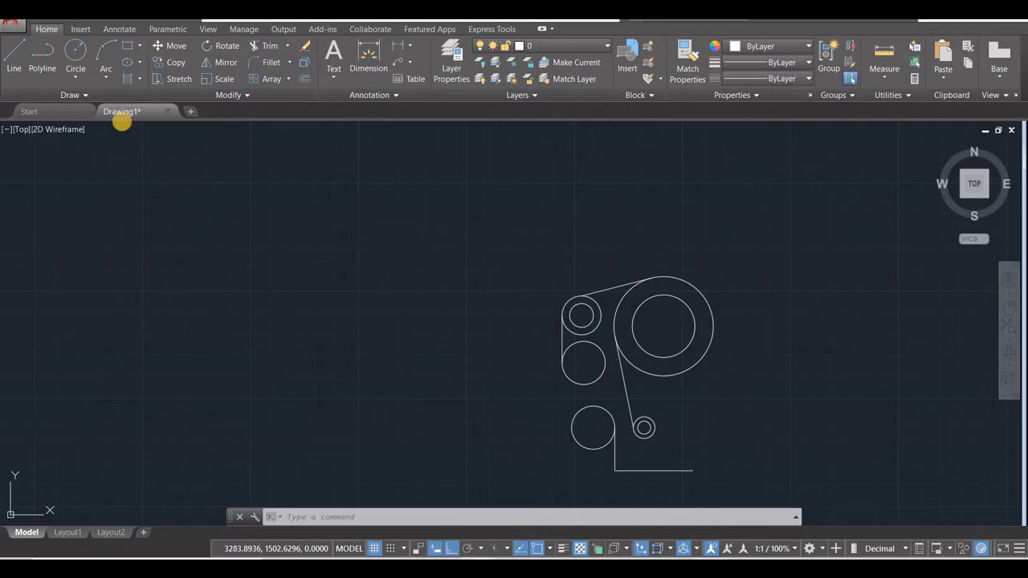
click(75, 77)
click(117, 212)
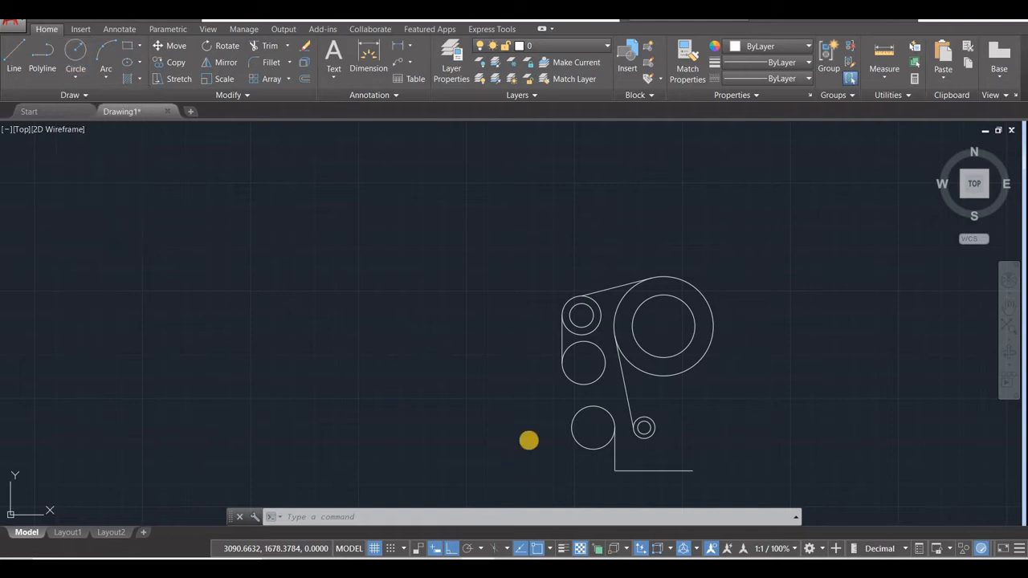
click(567, 382)
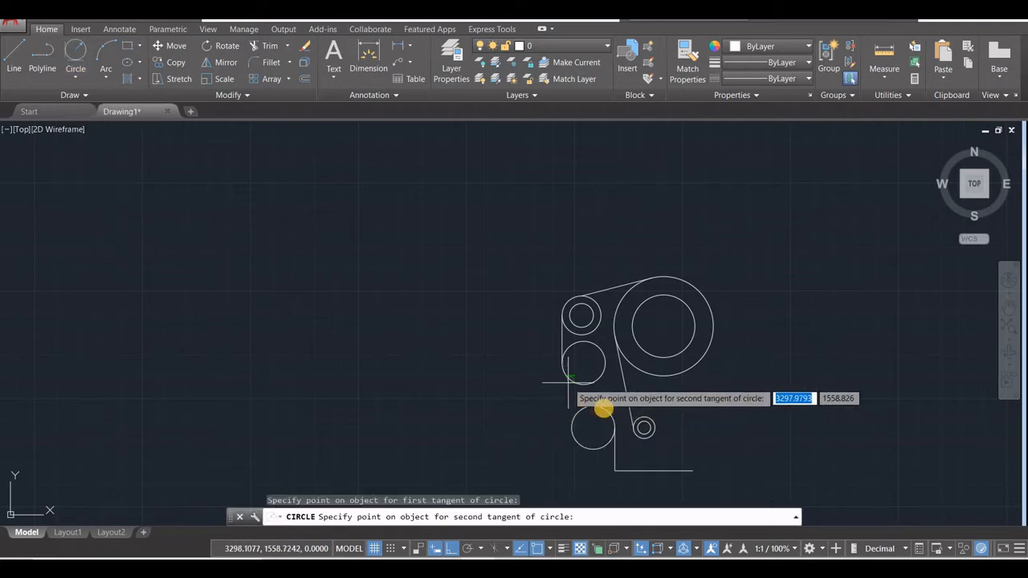
click(602, 409)
text(30)
key(Return)
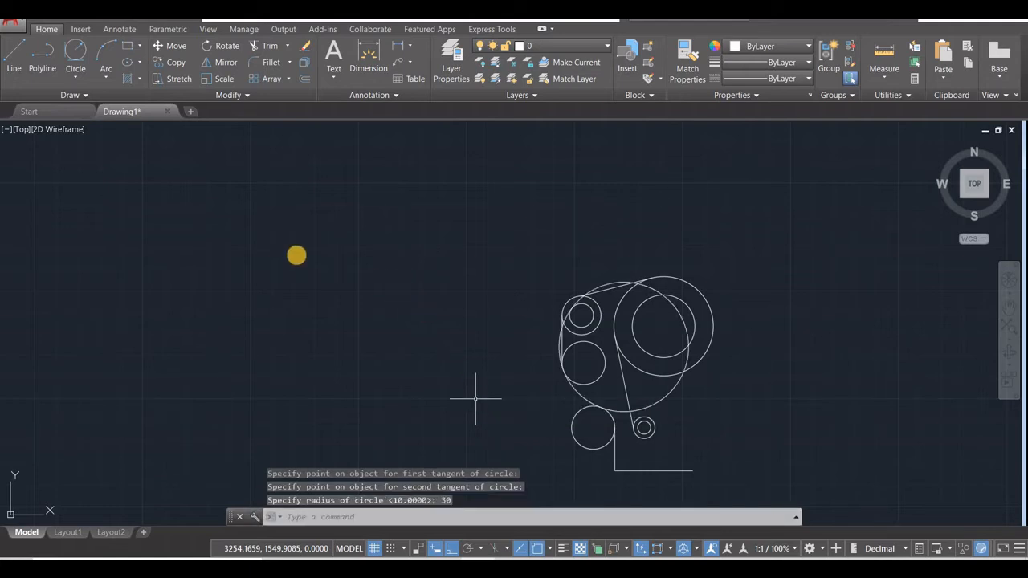
Trim the radius 30 circle and erase its leftover outer arc, keeping only the arc between the two radius 10 circles.
click(261, 46)
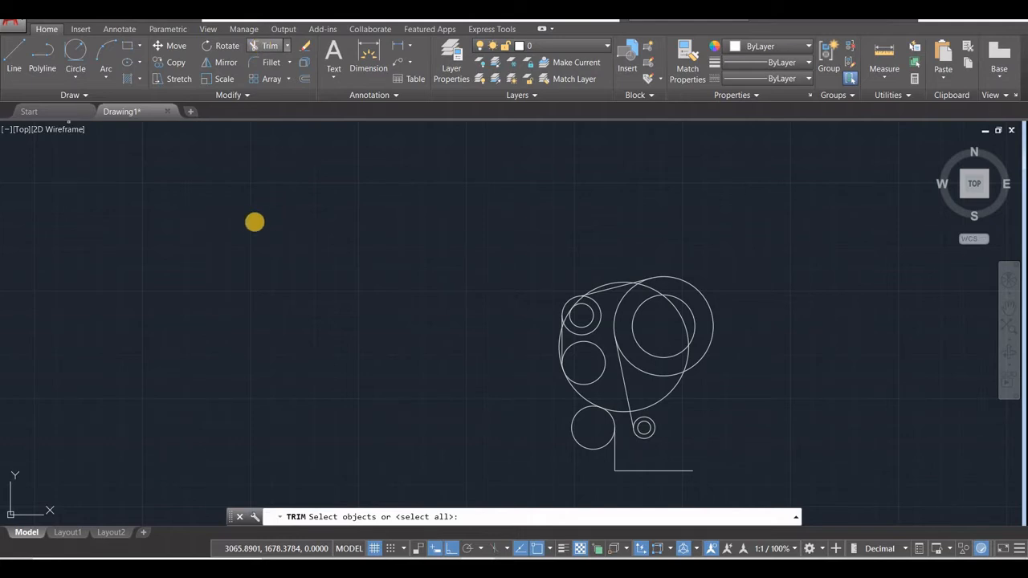
key(Return)
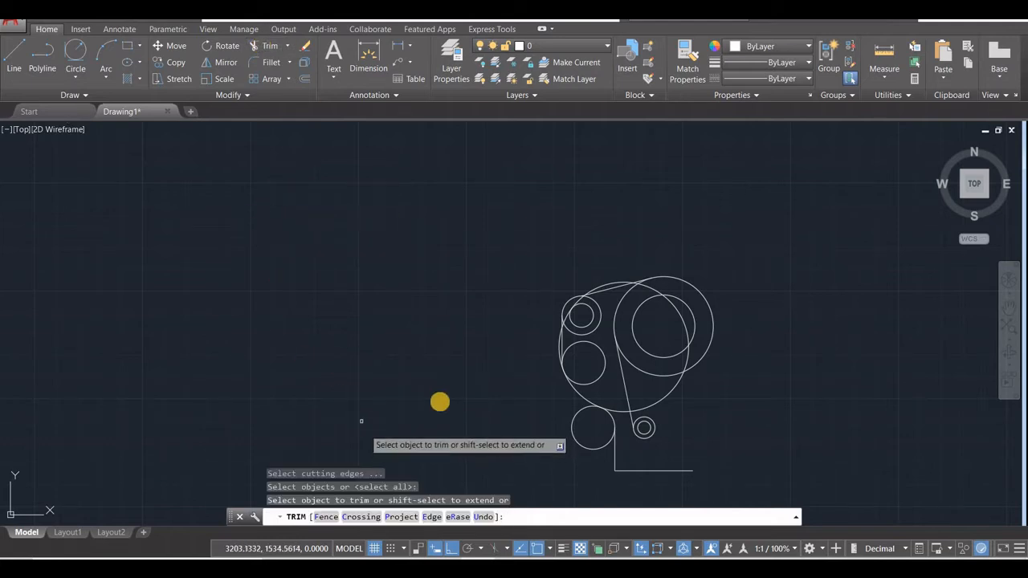
scroll(524, 402, down, 3)
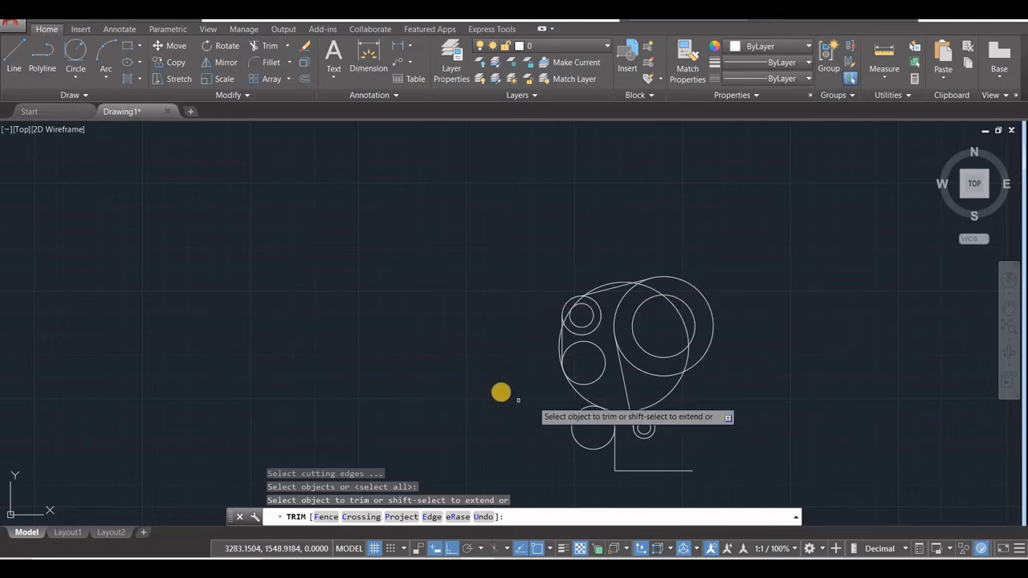
scroll(518, 407, up, 5)
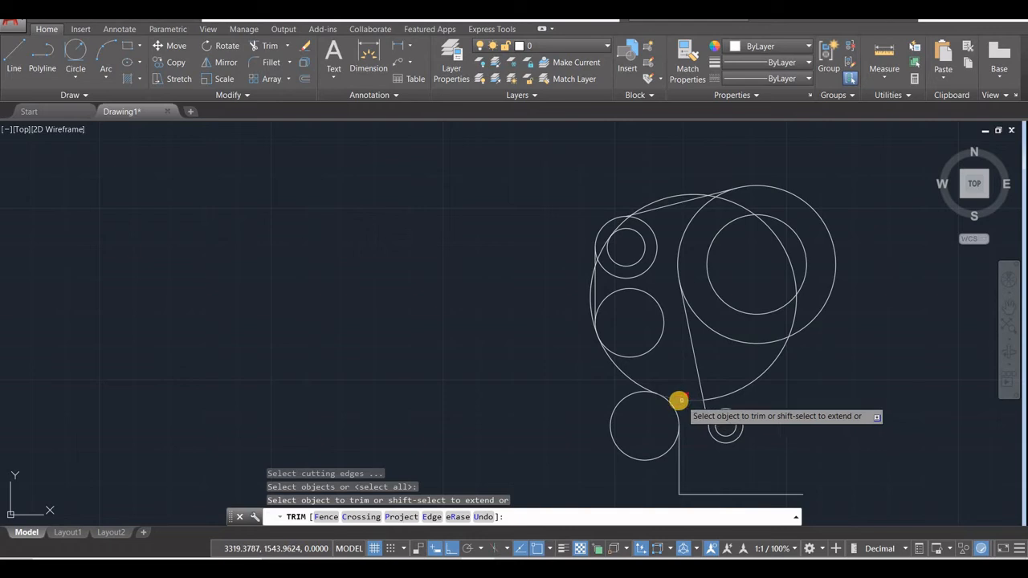
click(681, 401)
scroll(562, 339, up, 3)
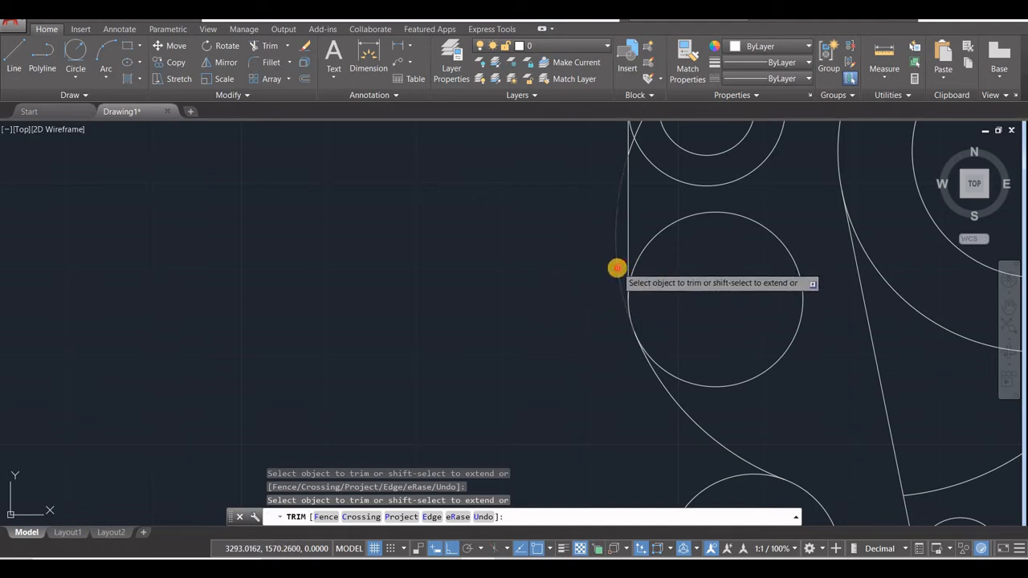
scroll(524, 346, down, 3)
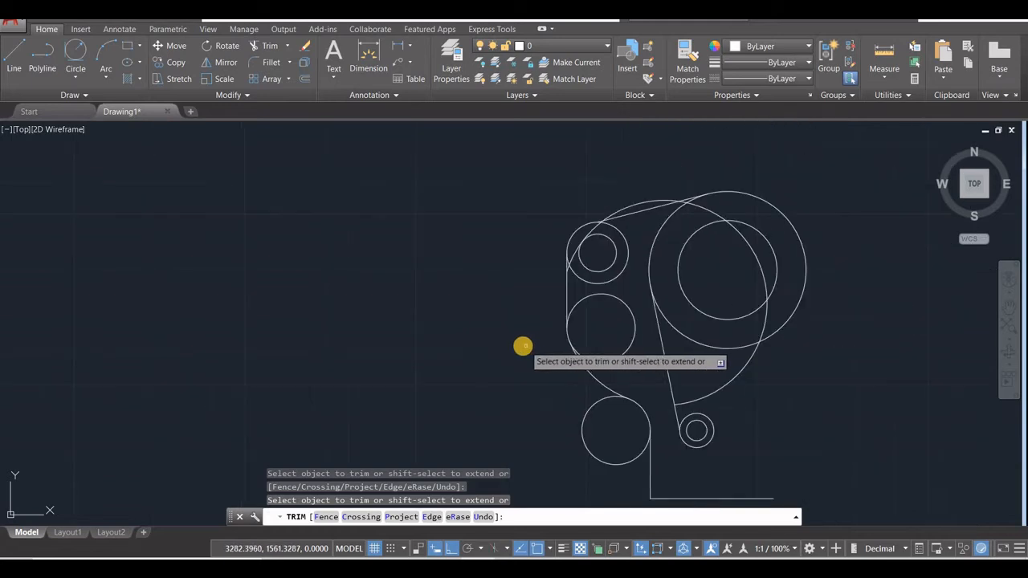
key(Escape)
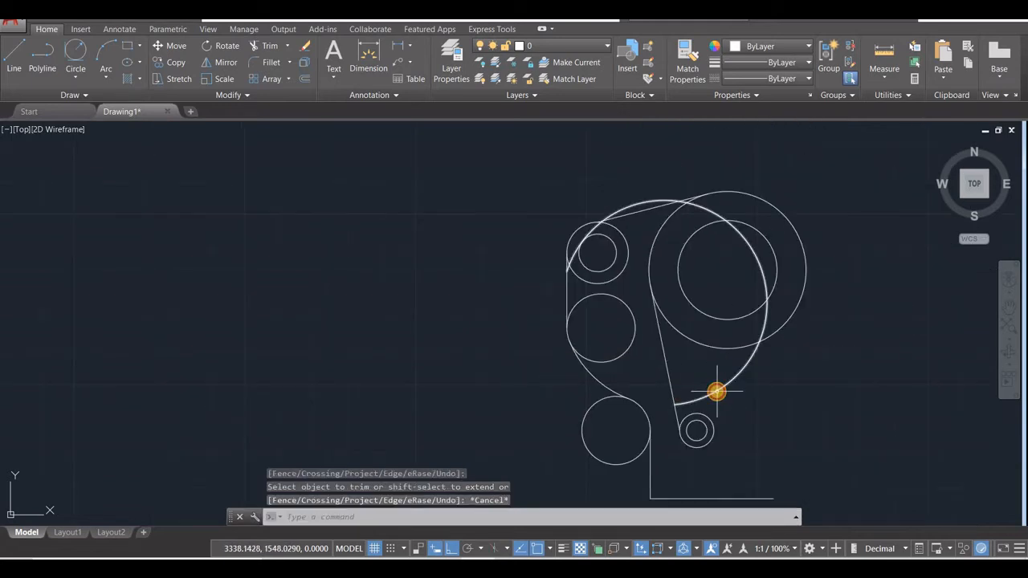
click(716, 391)
key(Delete)
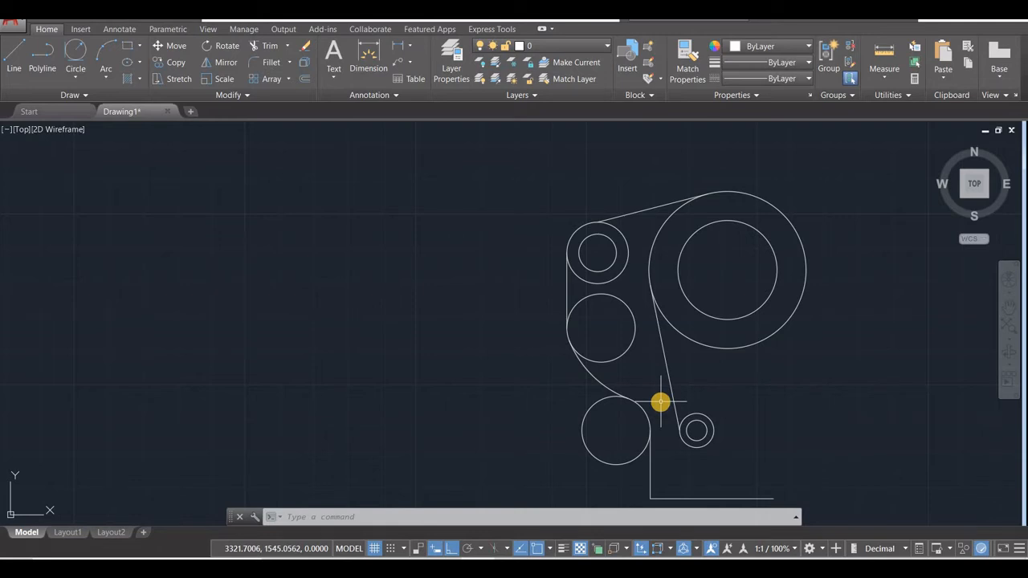
Trim the two radius 10 circles, keeping only the arcs that blend the left vertical edges with the radius 30 arc.
click(263, 48)
right_click(474, 225)
click(631, 310)
click(591, 455)
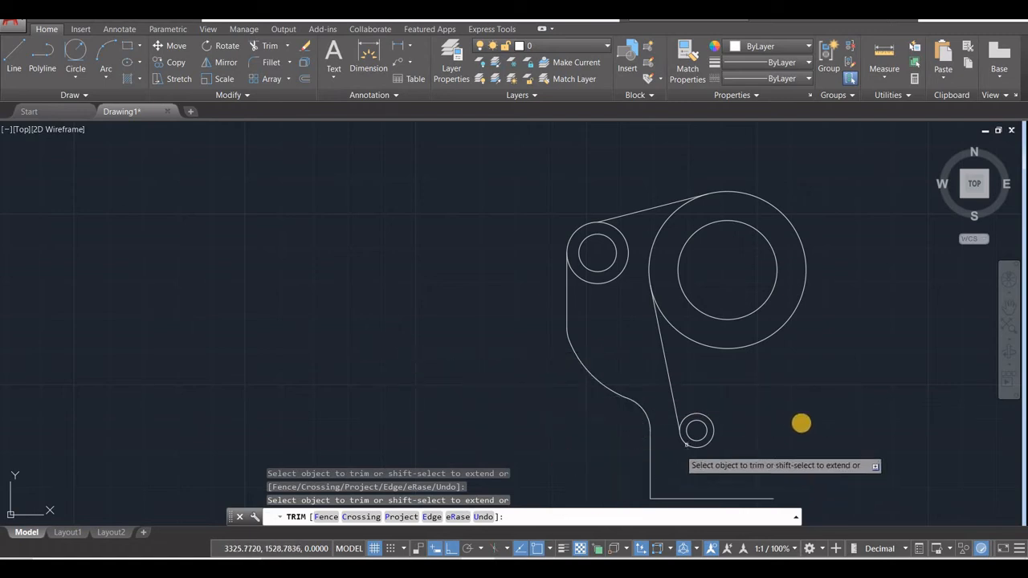
Check the reference picture and draw a horizontal line 42 long to the right from the right end of the base line.
scroll(798, 423, down, 2)
middle_drag(799, 417, 697, 367)
key(alt+Tab)
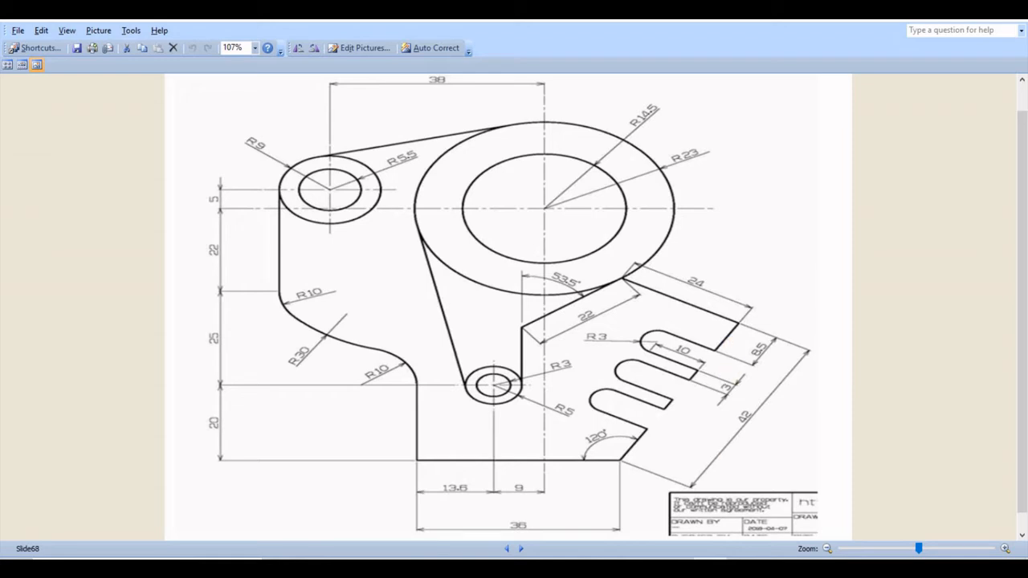
mouse_move(710, 567)
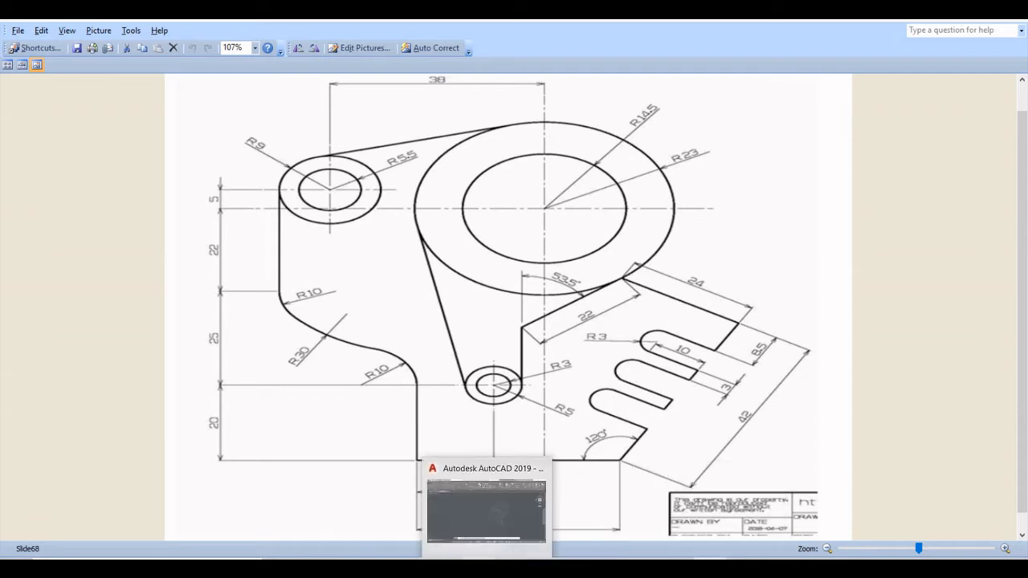
click(502, 566)
click(14, 58)
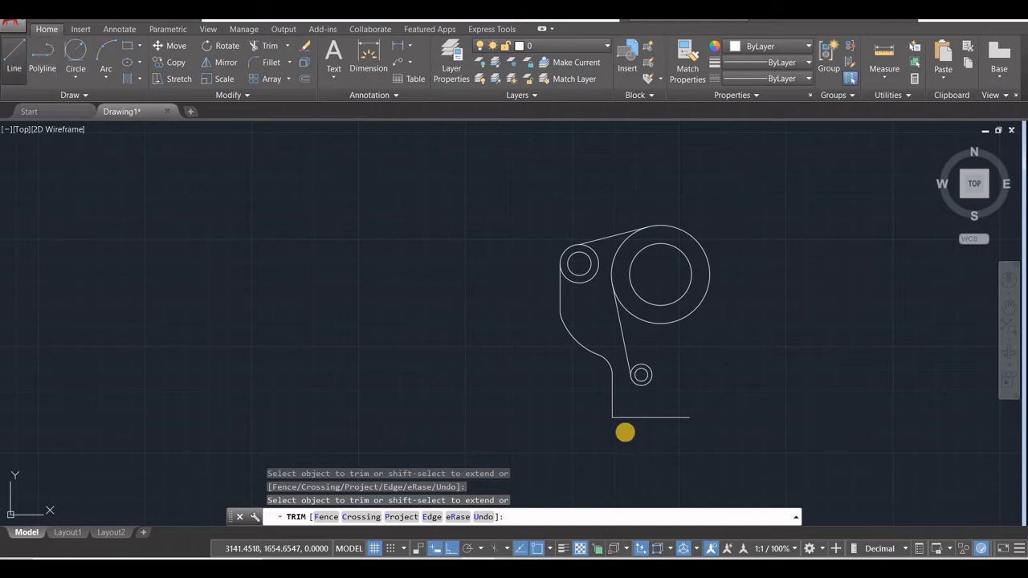
click(689, 416)
text(4)
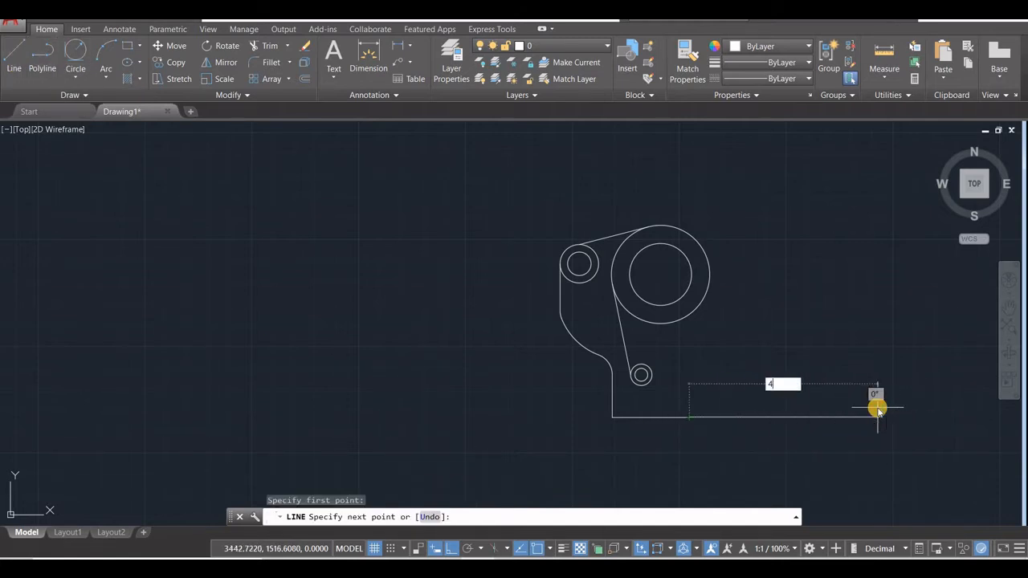
text(2)
key(Return)
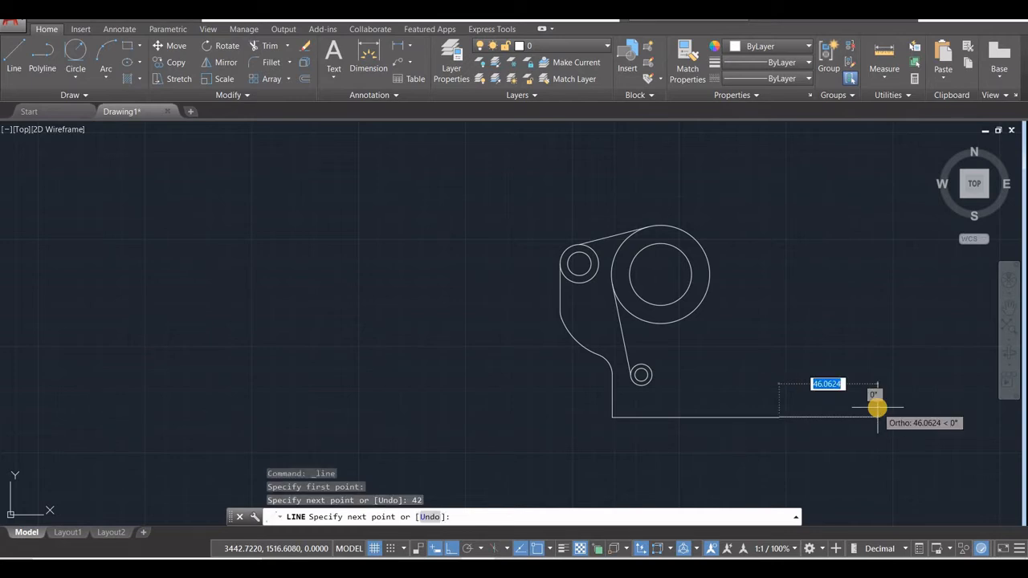
key(Escape)
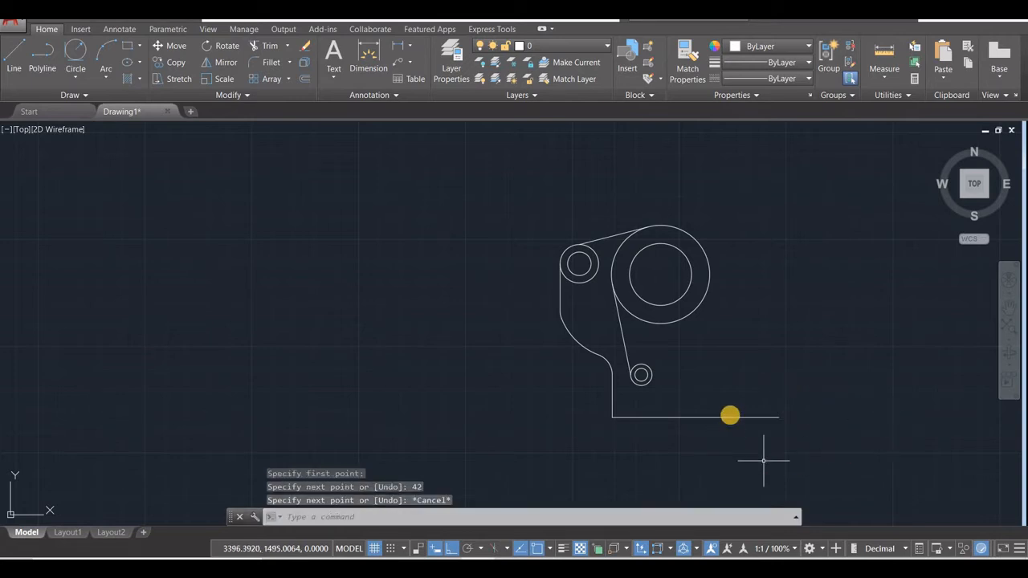
Set the colour of the 42-long line to yellow 248,215,49.
click(730, 417)
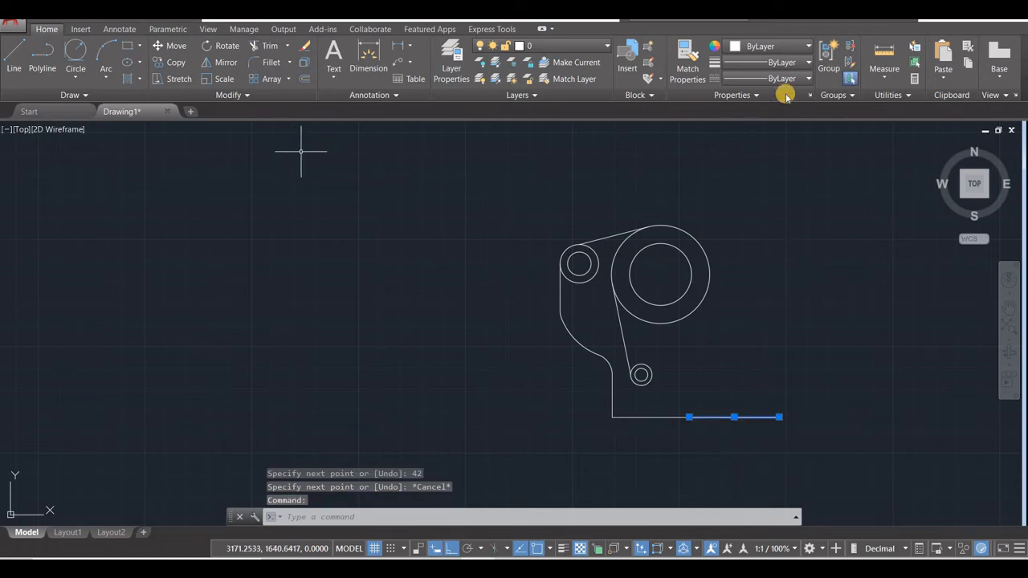
click(795, 46)
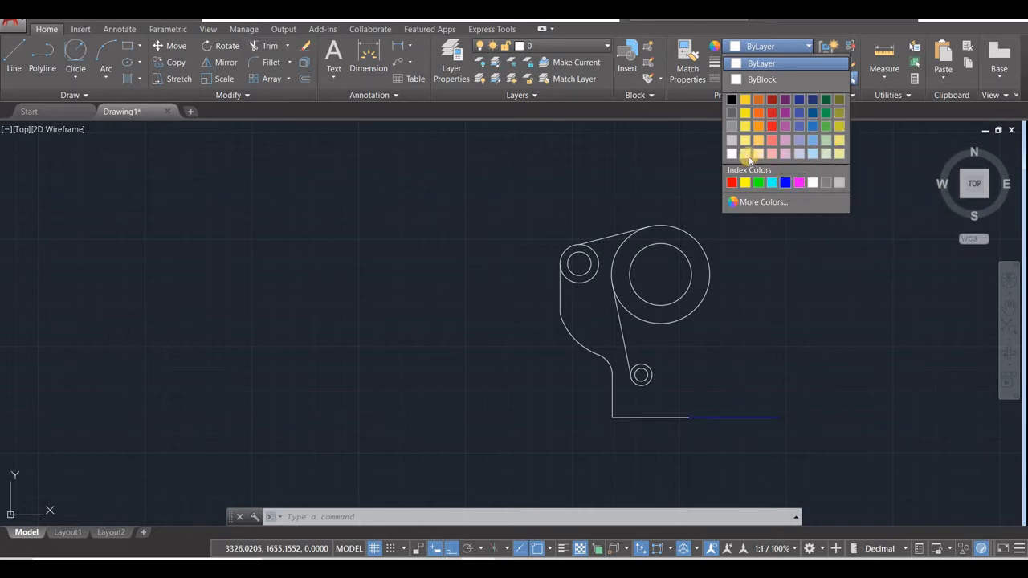
click(745, 100)
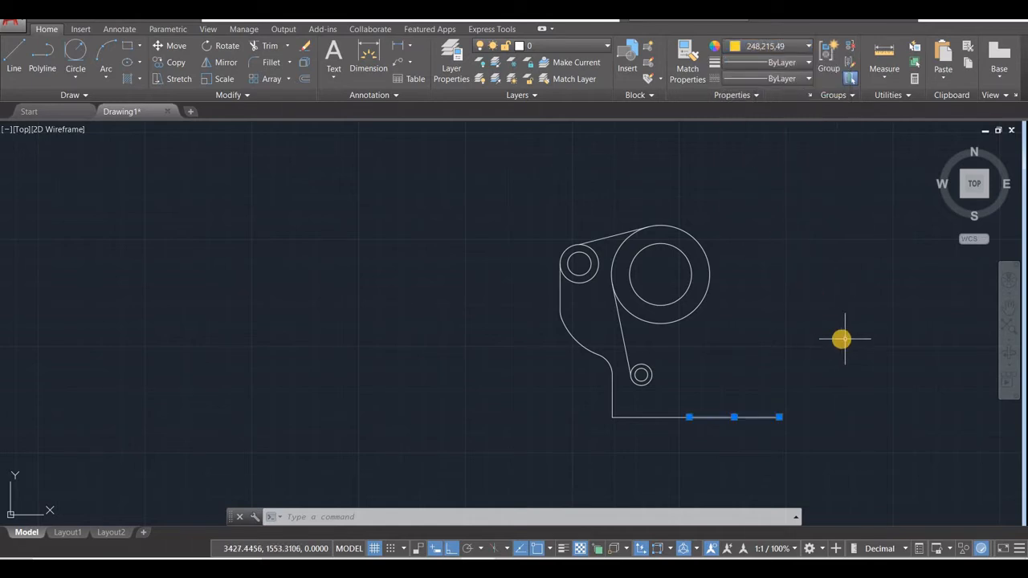
key(Escape)
key(Escape)
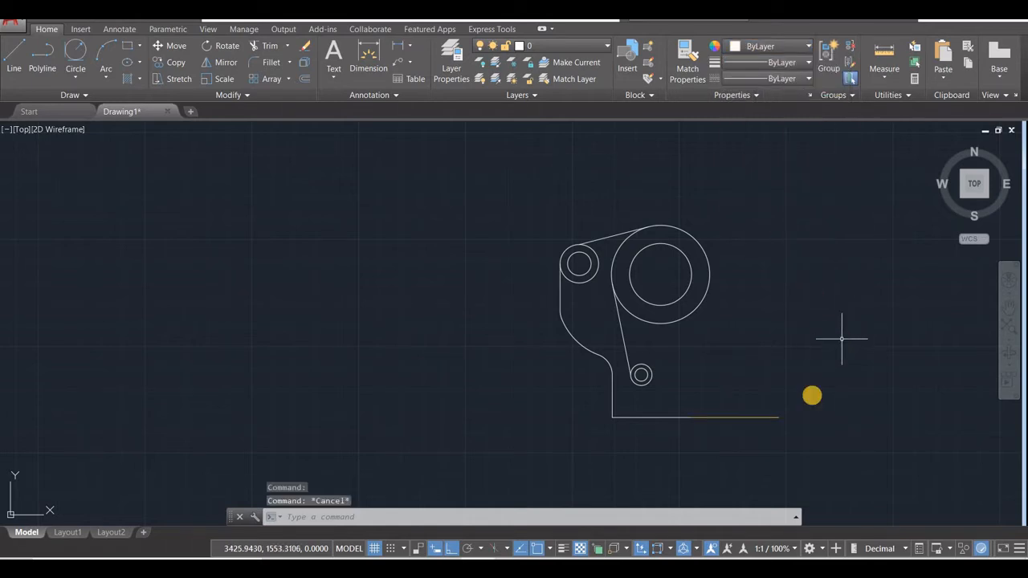
Check the reference picture and start a polyline at the yellow line's right end with a segment 8.5 long to the left.
scroll(725, 437, up, 3)
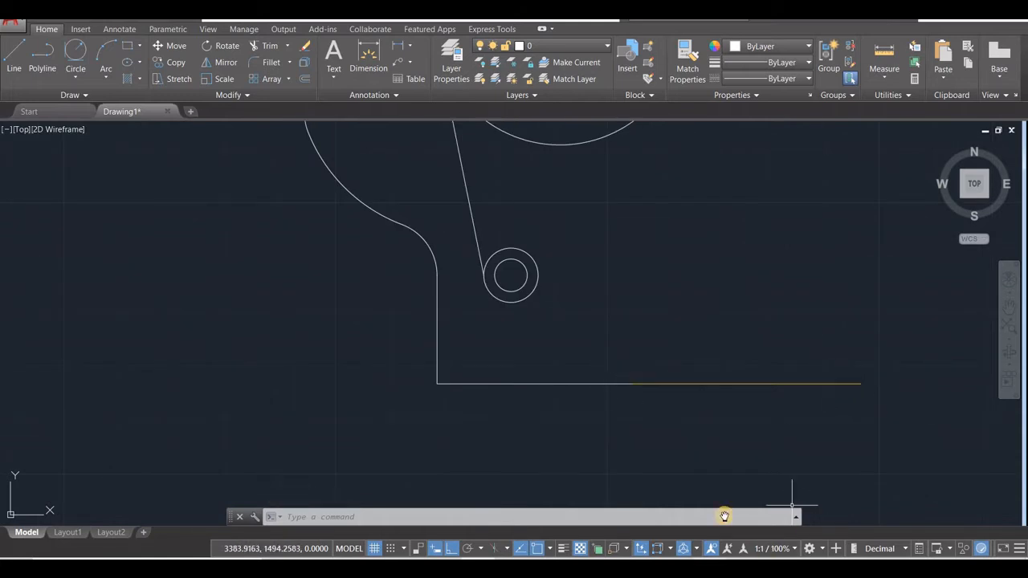
key(alt+Tab)
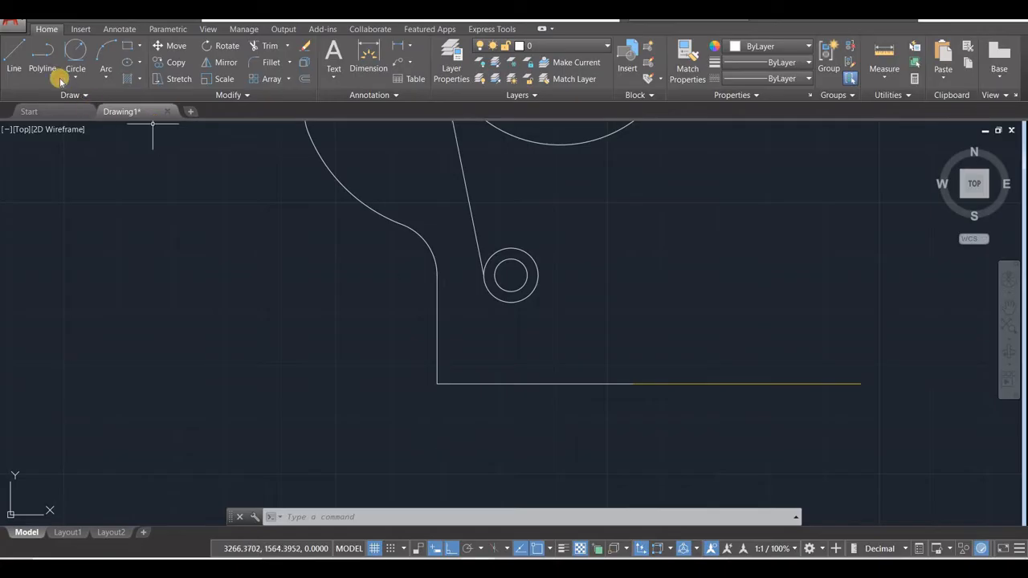
click(62, 83)
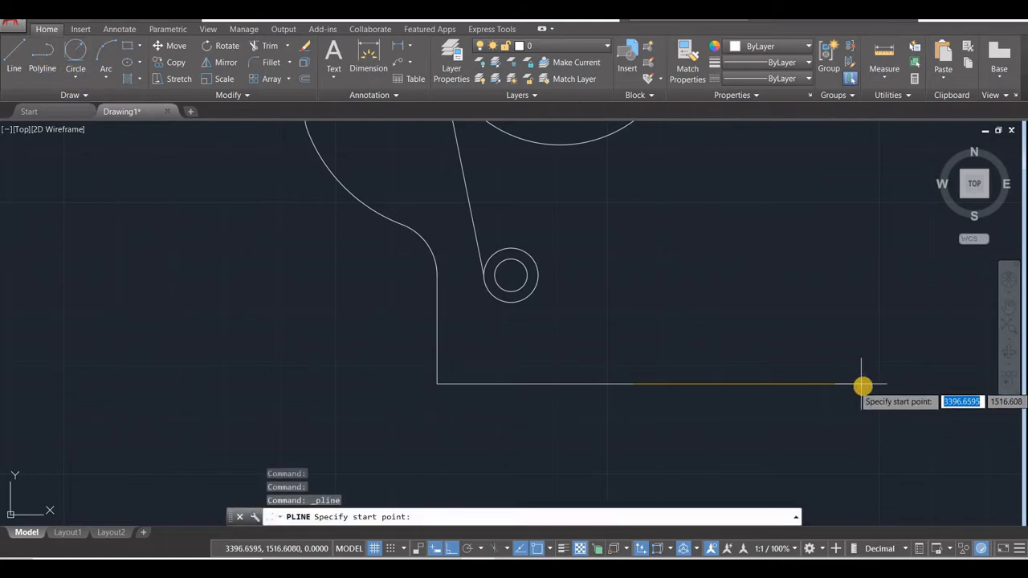
click(861, 384)
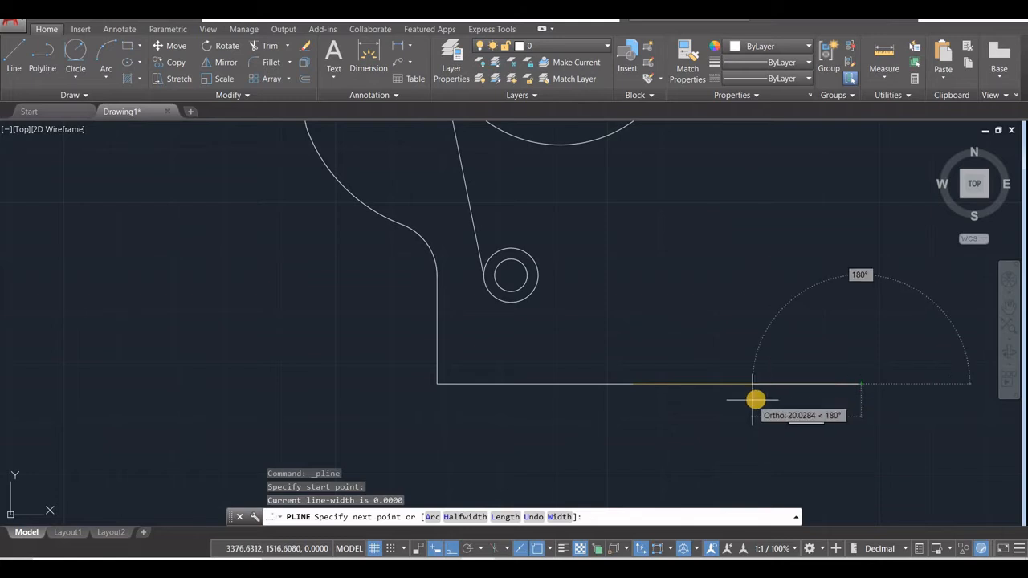
click(714, 568)
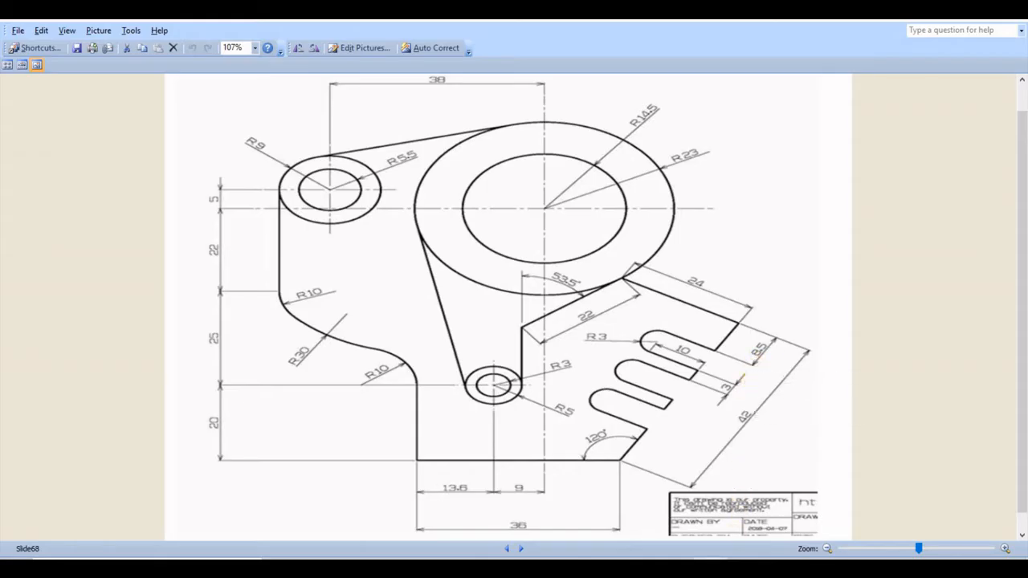
key(alt+Tab)
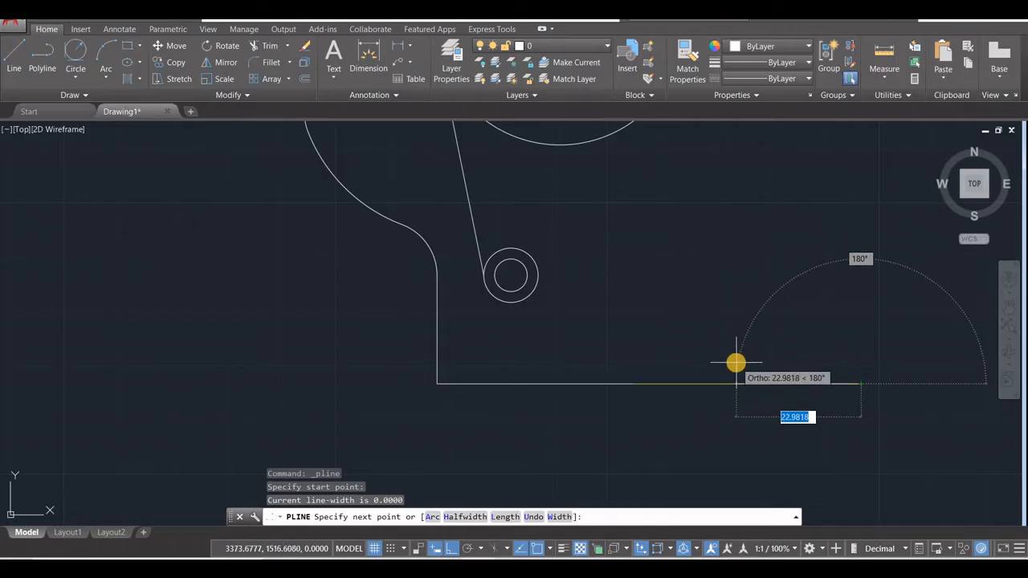
text(8)
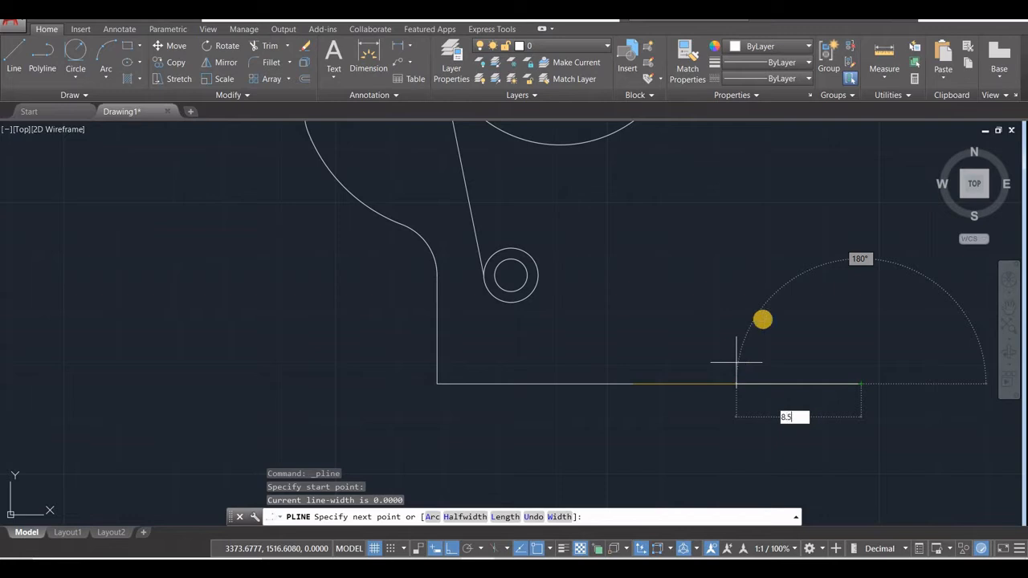
text(.5)
key(Return)
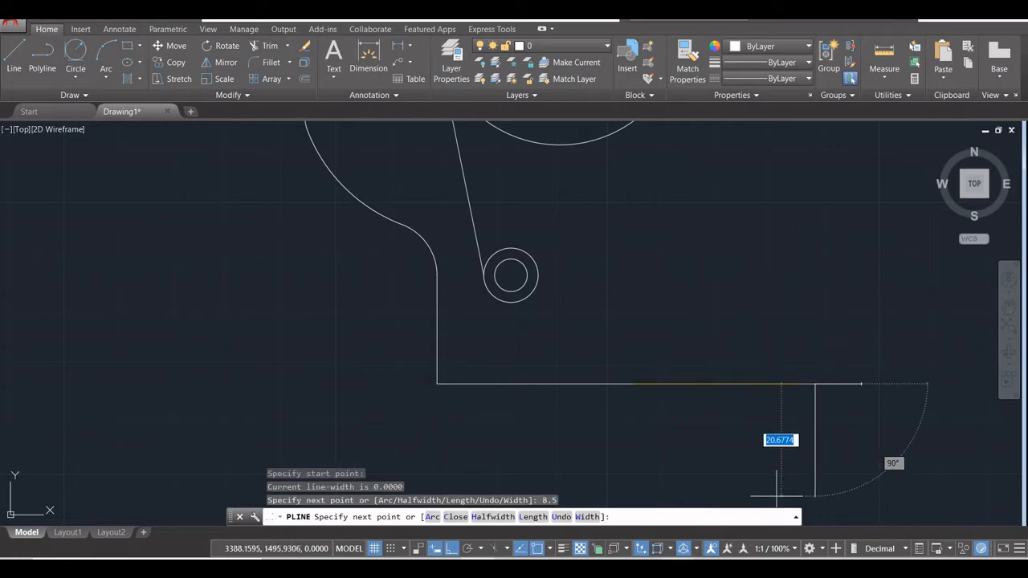
Check the slot depth in the reference picture and continue the polyline with a segment 10 long straight up.
key(alt+Tab)
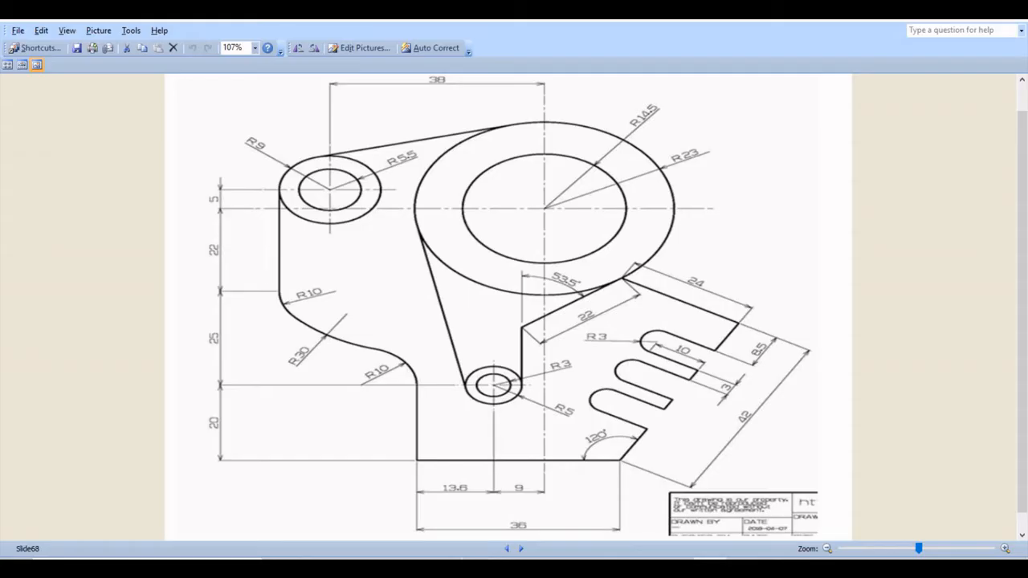
key(alt+Tab)
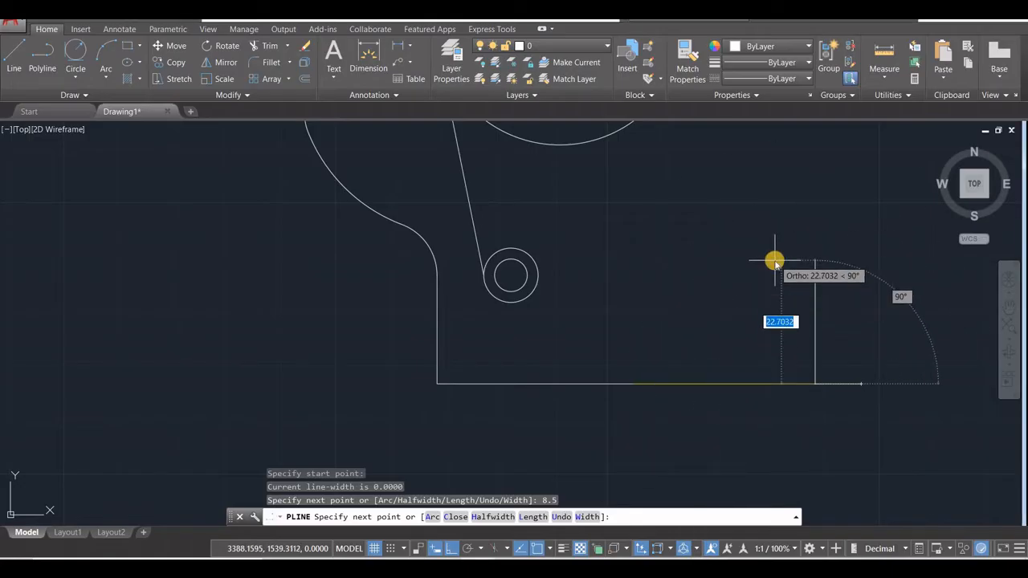
text(1)
key(Return)
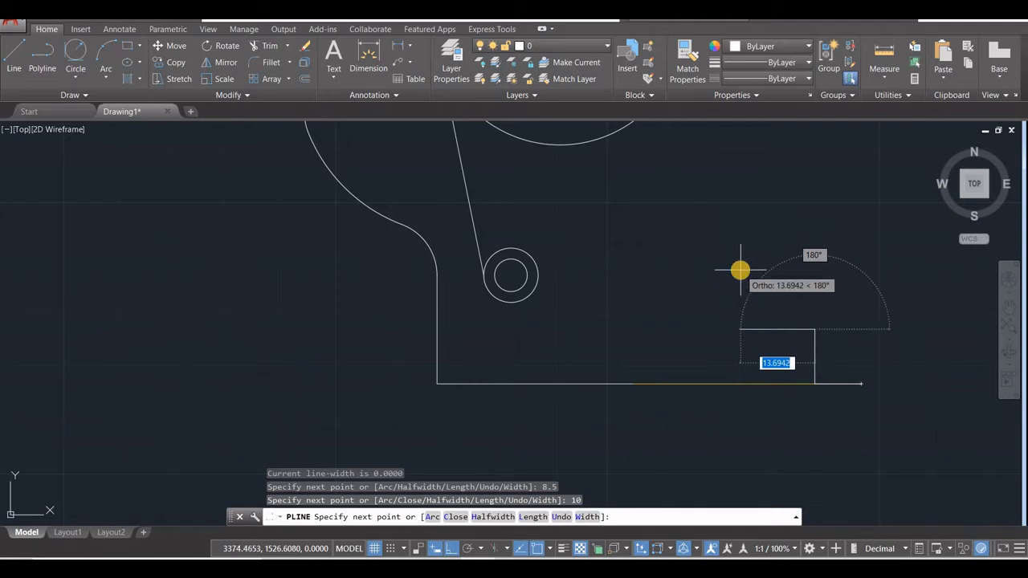
Check the slot radius in the reference picture and add a semicircular polyline arc 6 wide to the left.
text(a)
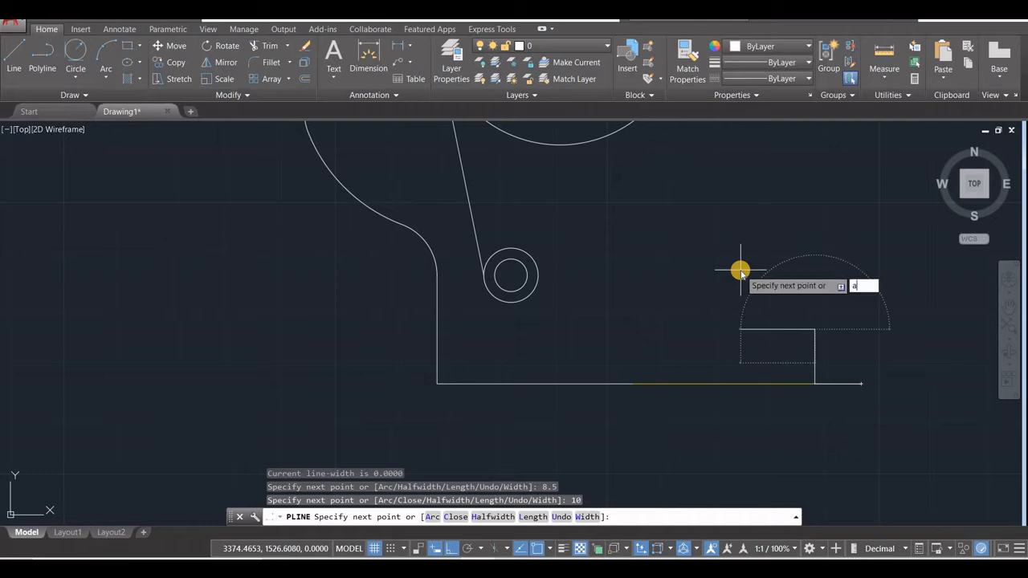
key(Return)
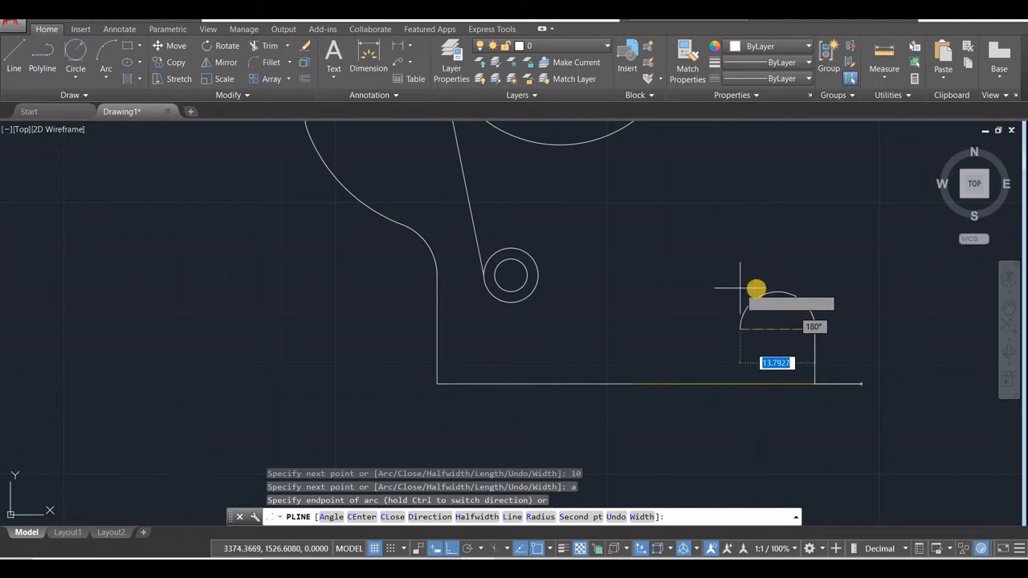
click(723, 566)
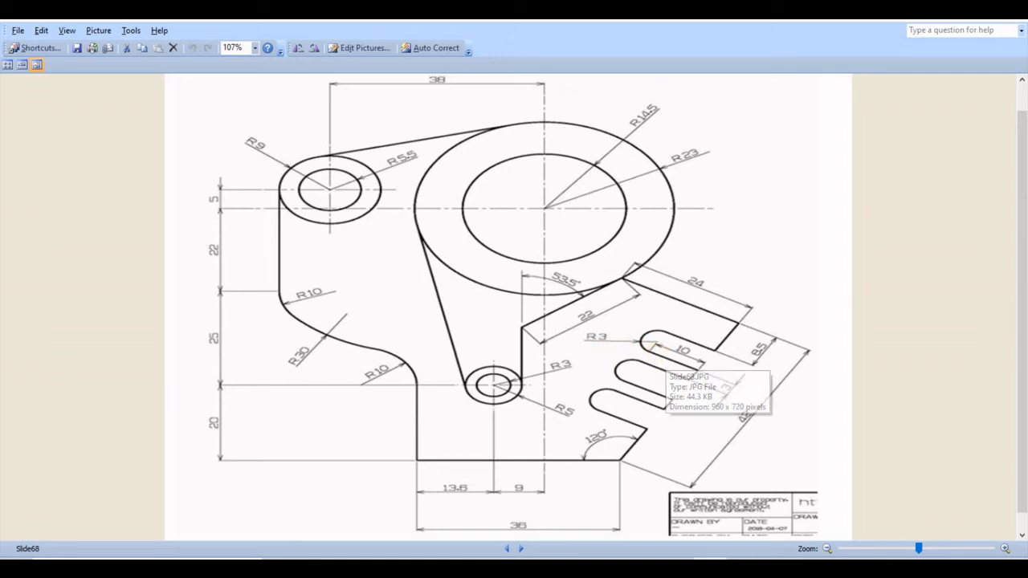
key(alt+Tab)
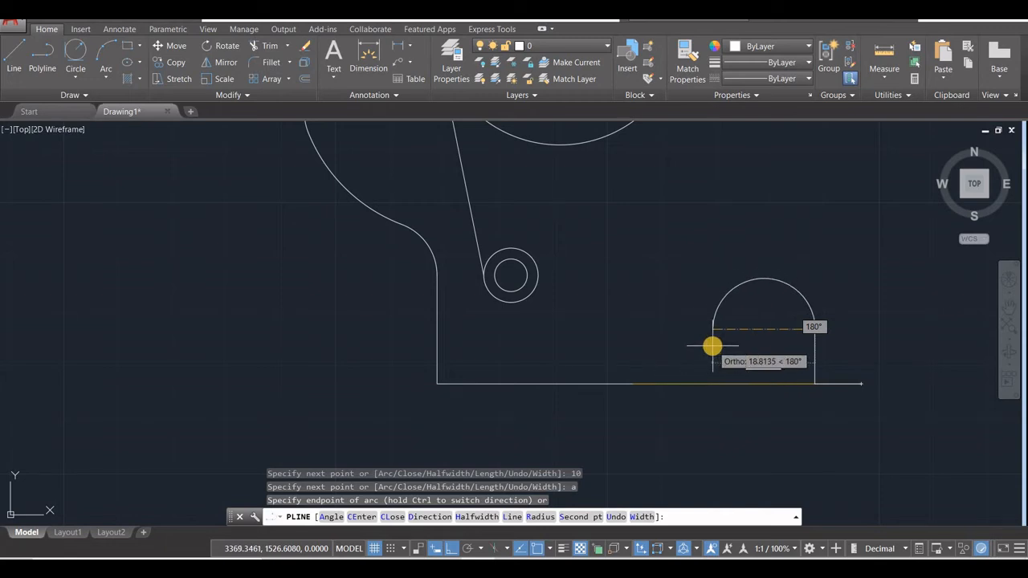
text(6)
key(Return)
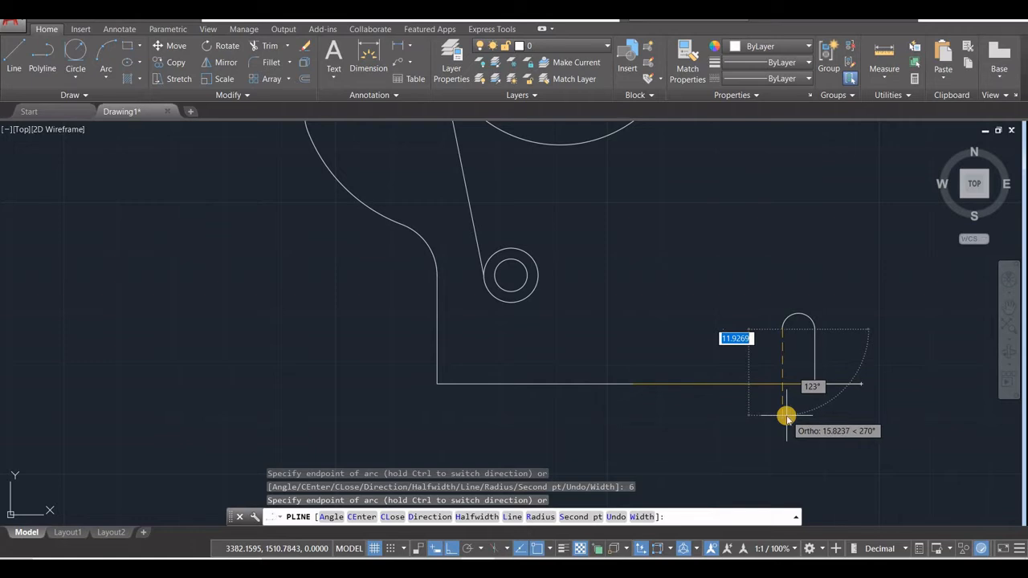
Switch the polyline back to straight segments and run it vertically down to the yellow line to finish the first slot.
text(l)
key(Return)
text(10)
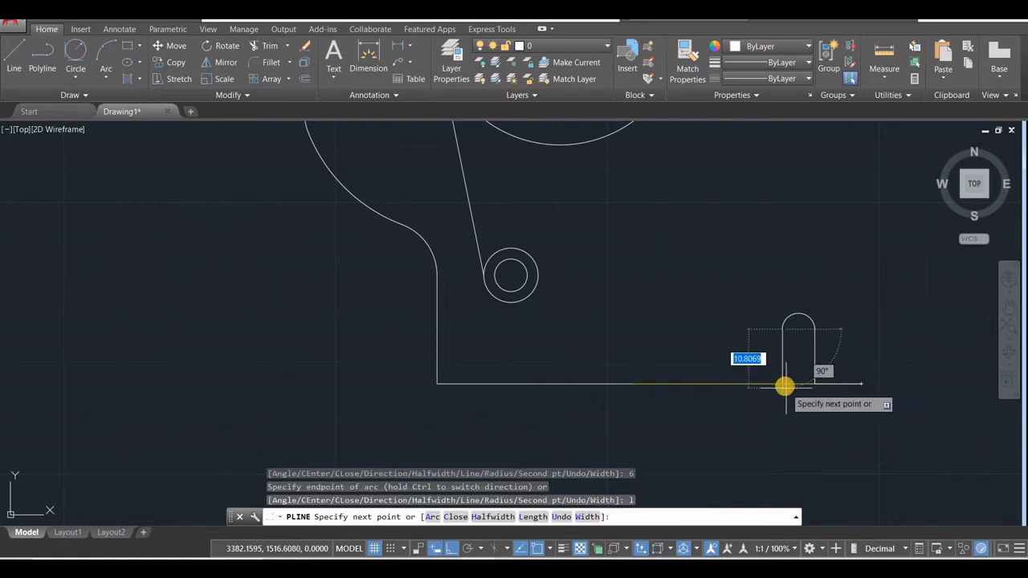
key(Return)
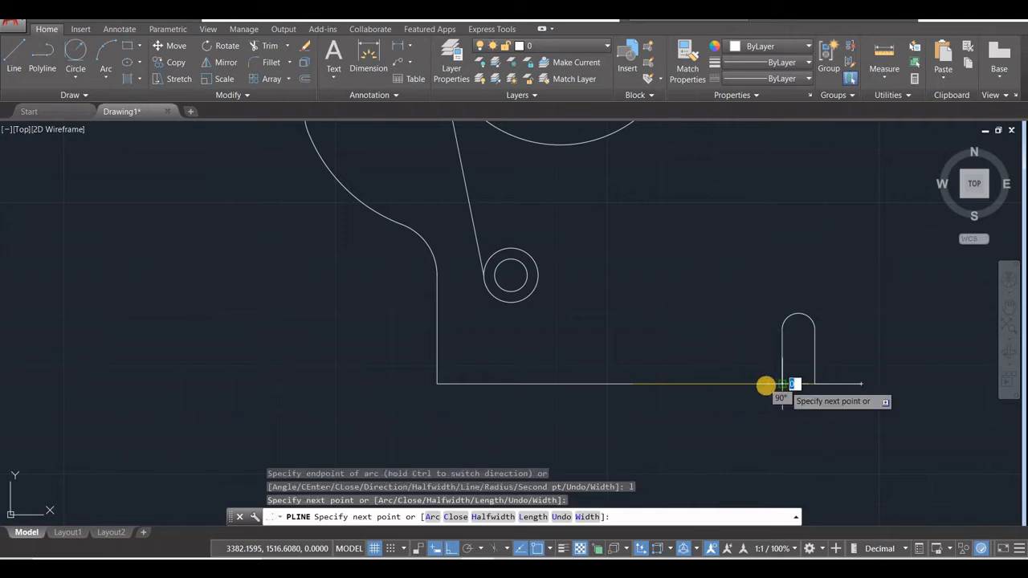
Continue the polyline 3 to the left along the yellow line and 10 straight up for the second slot.
text(3)
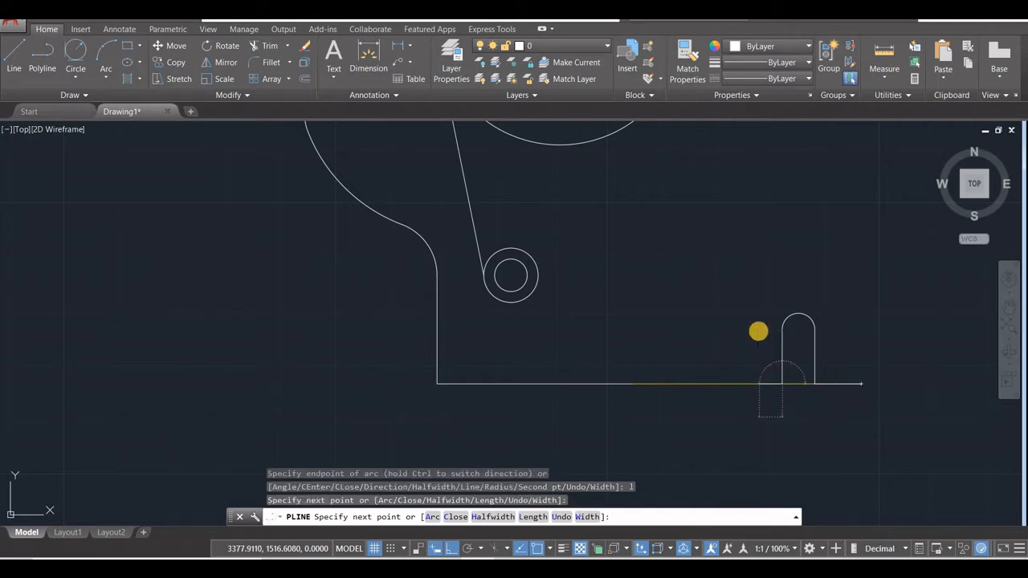
key(Return)
text(10)
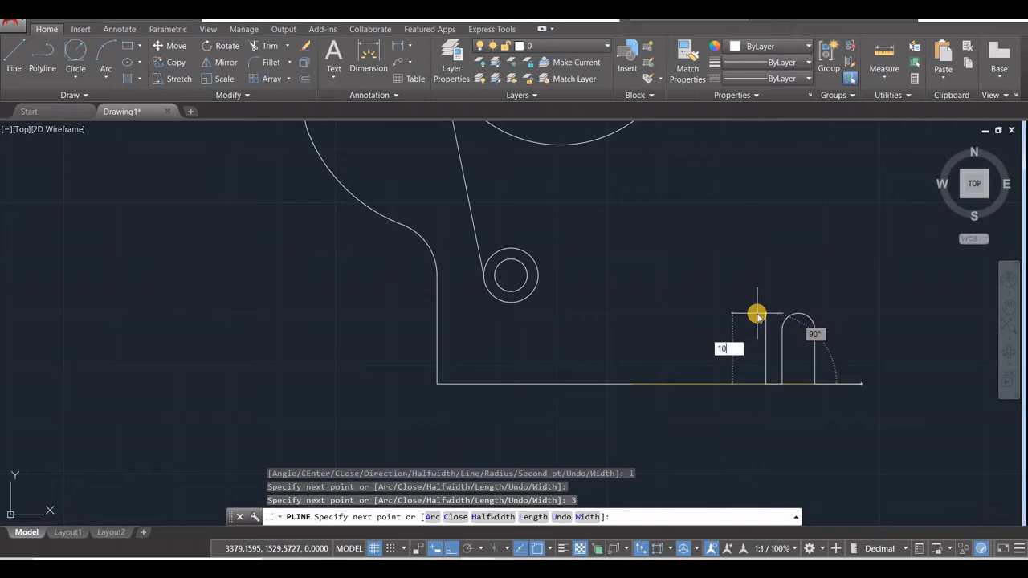
key(Return)
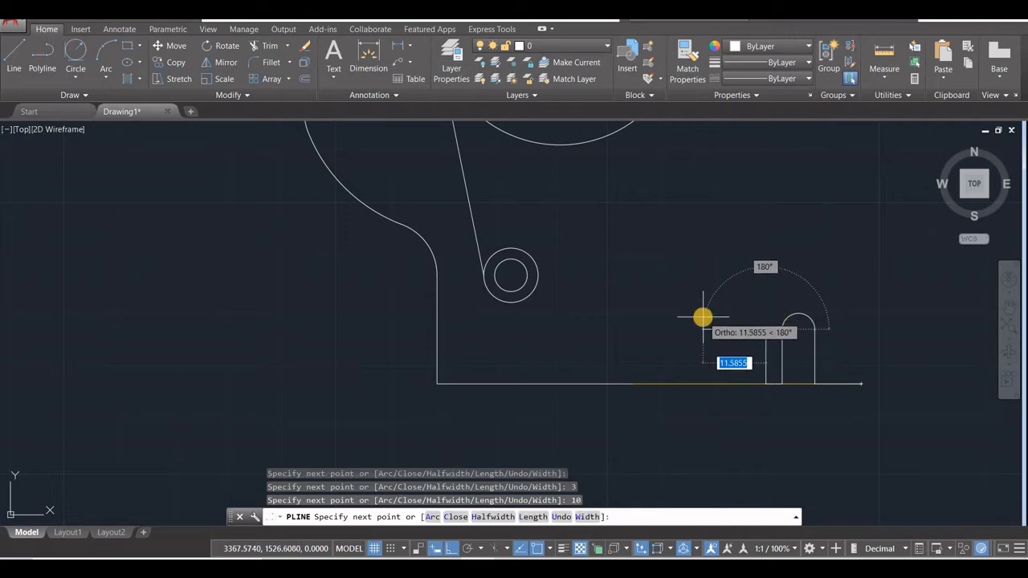
Add a semicircular polyline arc 6 wide to the left and a straight segment down to the yellow line, completing the second slot.
text(a)
key(Return)
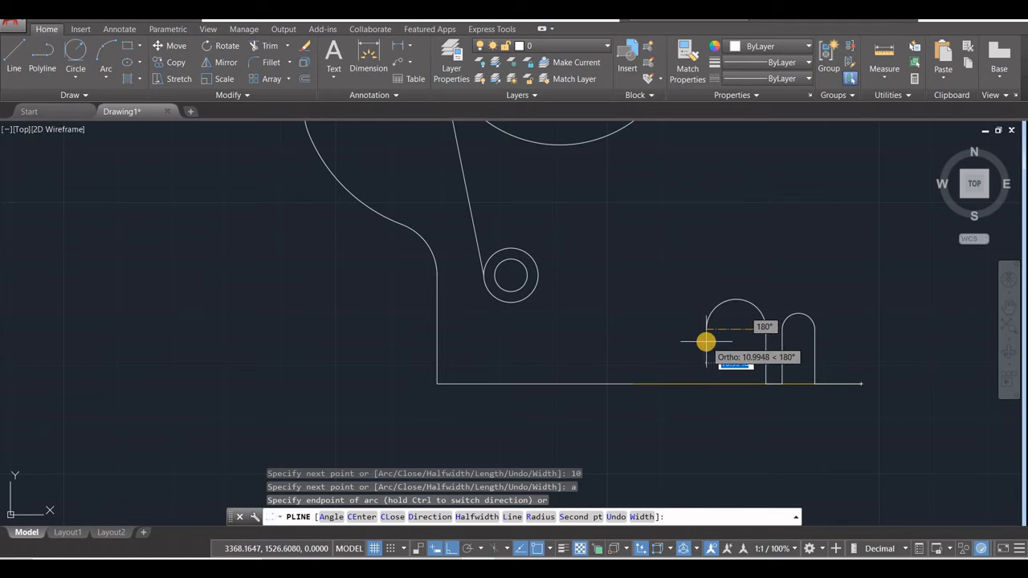
text(6)
key(Return)
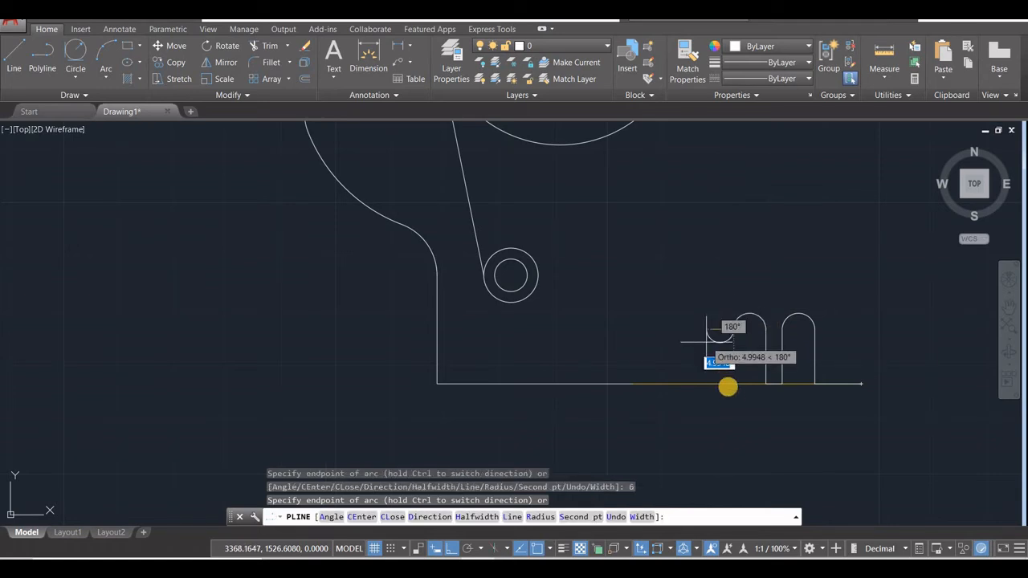
text(l)
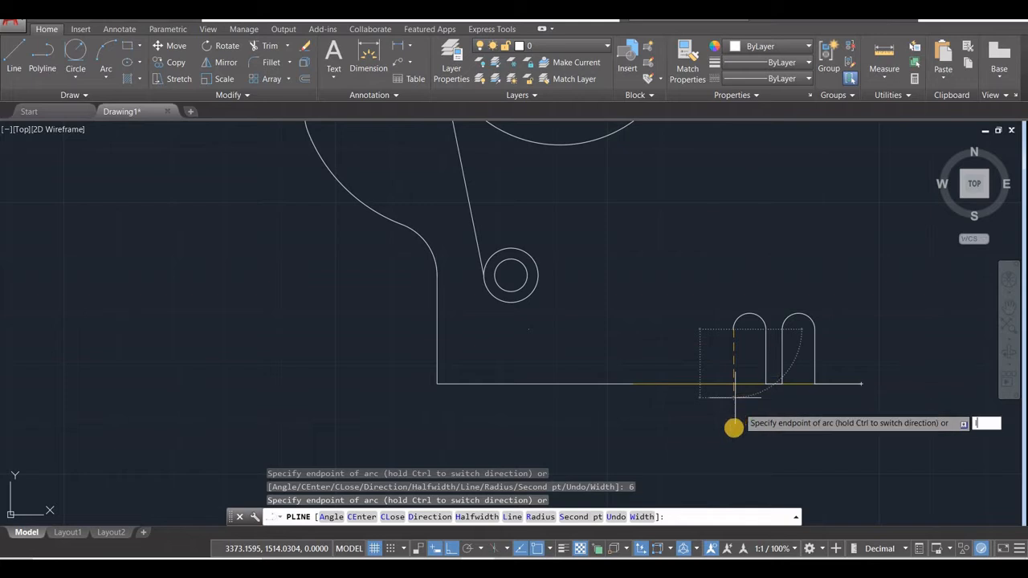
key(Return)
click(733, 386)
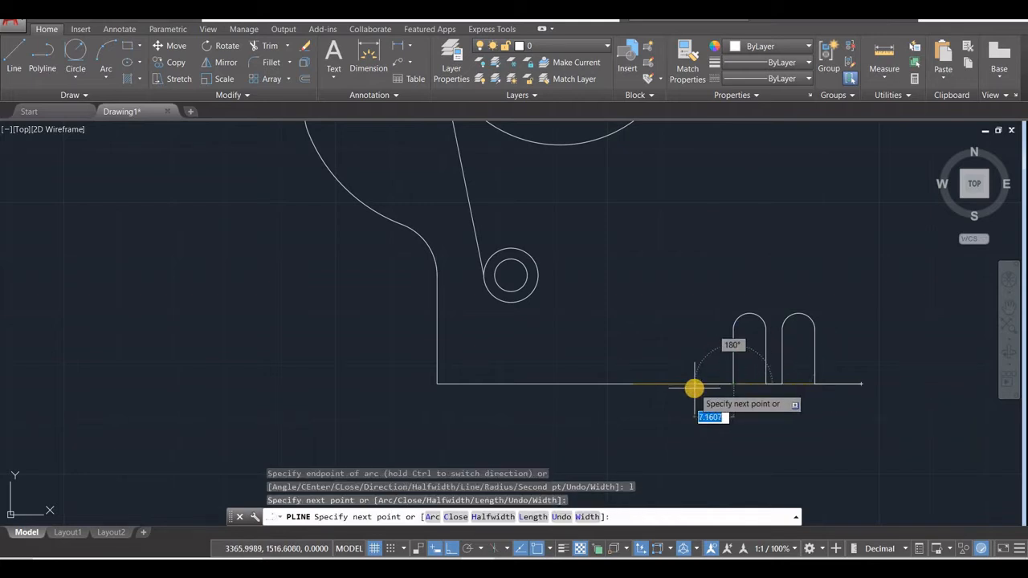
Continue the polyline 3 to the left along the yellow line and 10 straight up to start the third slot.
text(3)
key(Return)
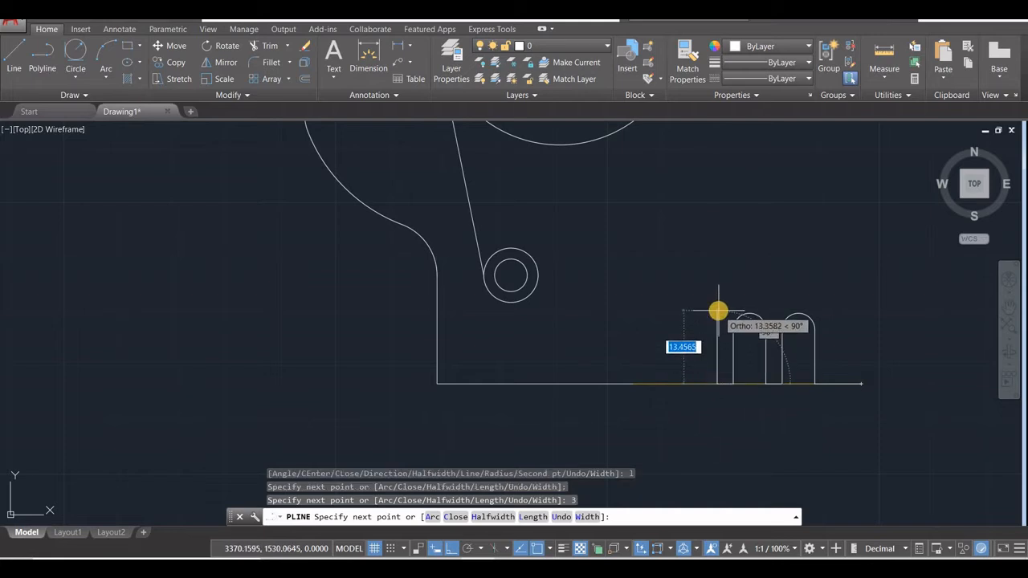
text(10)
key(Return)
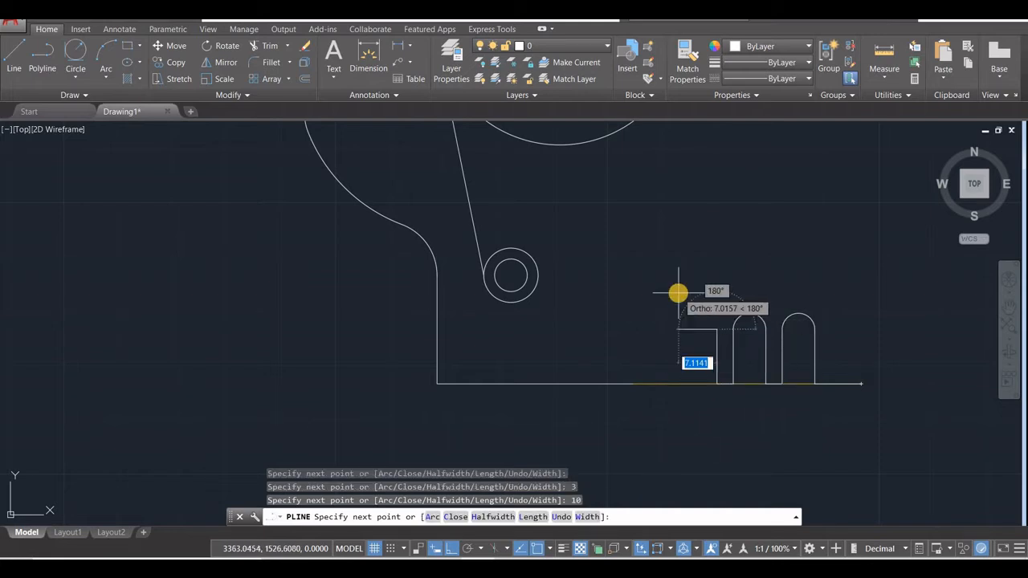
Close the third slot with a polyline arc 6 wide to the left and a straight segment 10 long down to the yellow line.
text(a)
key(Return)
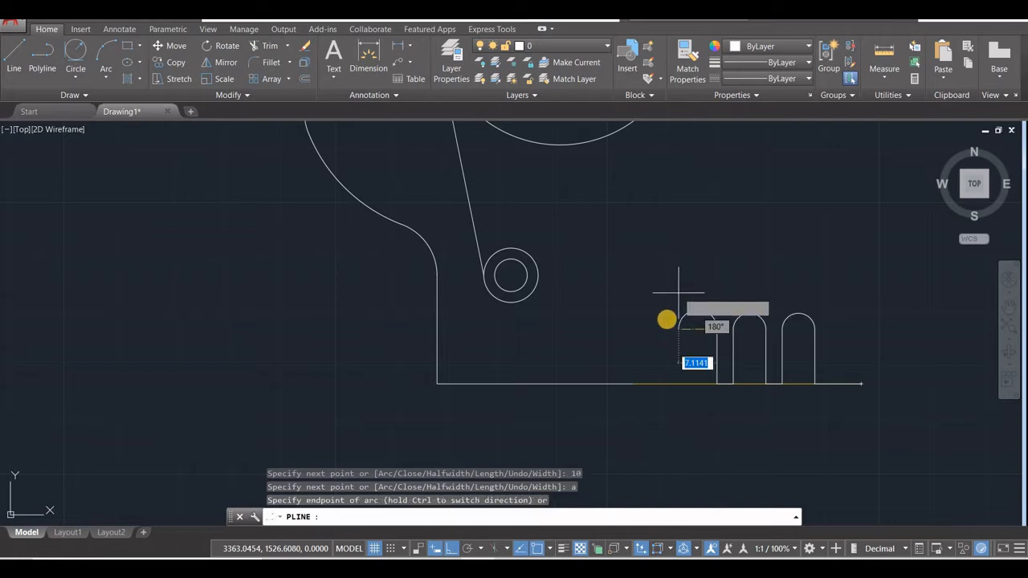
text(6)
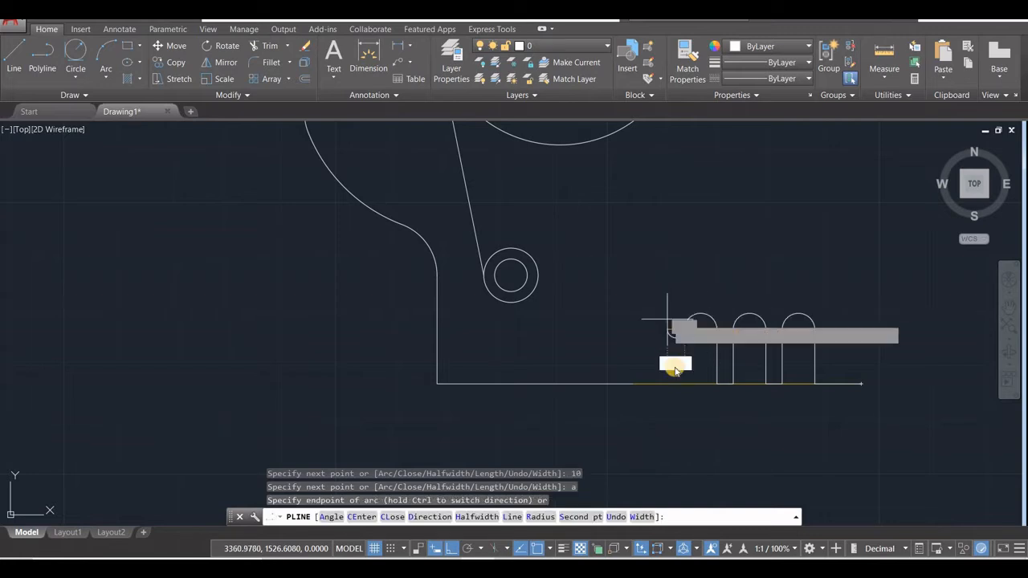
key(Return)
text(l)
key(Return)
text(10)
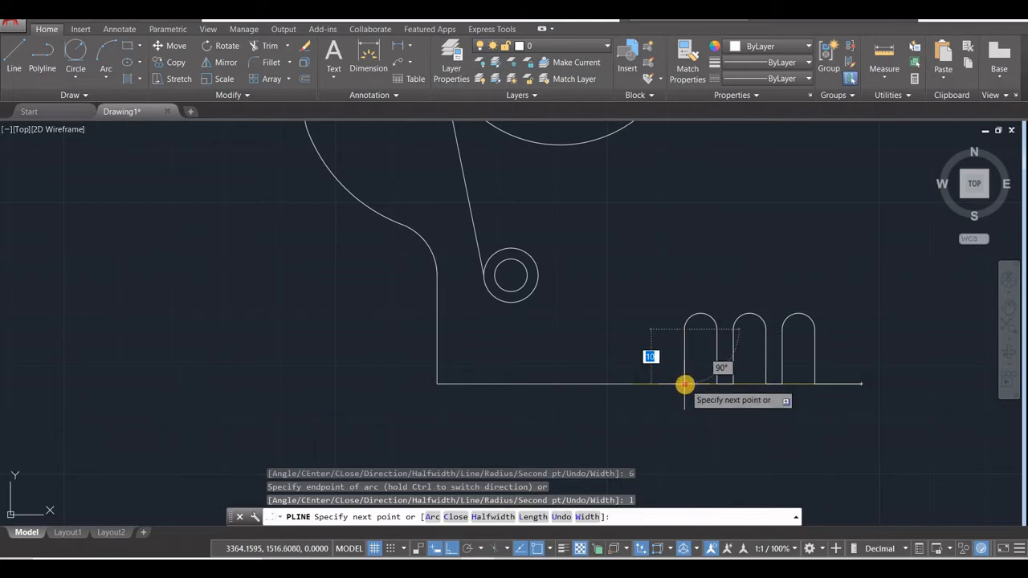
key(Return)
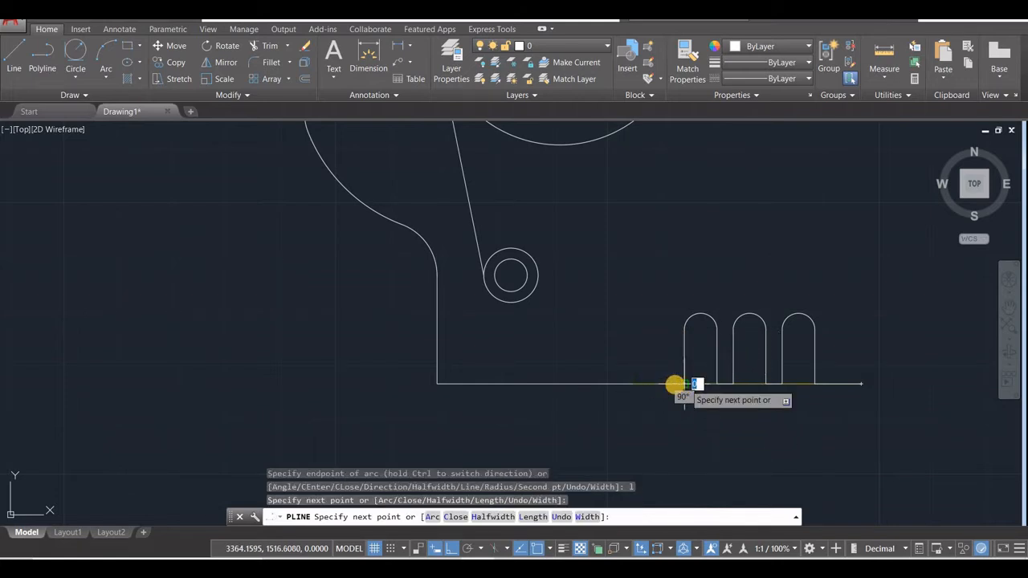
End the polyline at the left end of the yellow line and delete the yellow line.
click(633, 383)
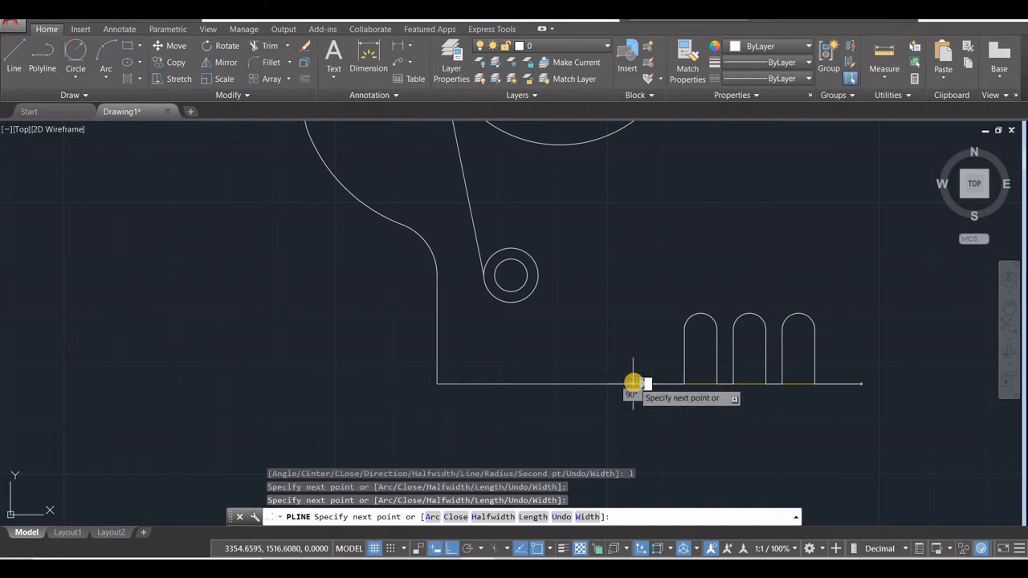
key(Escape)
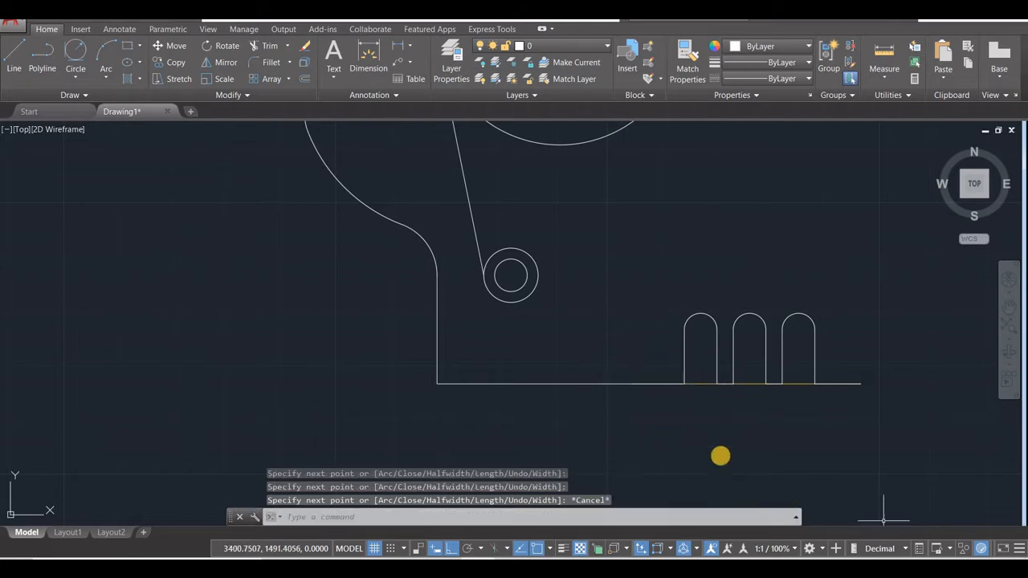
click(703, 384)
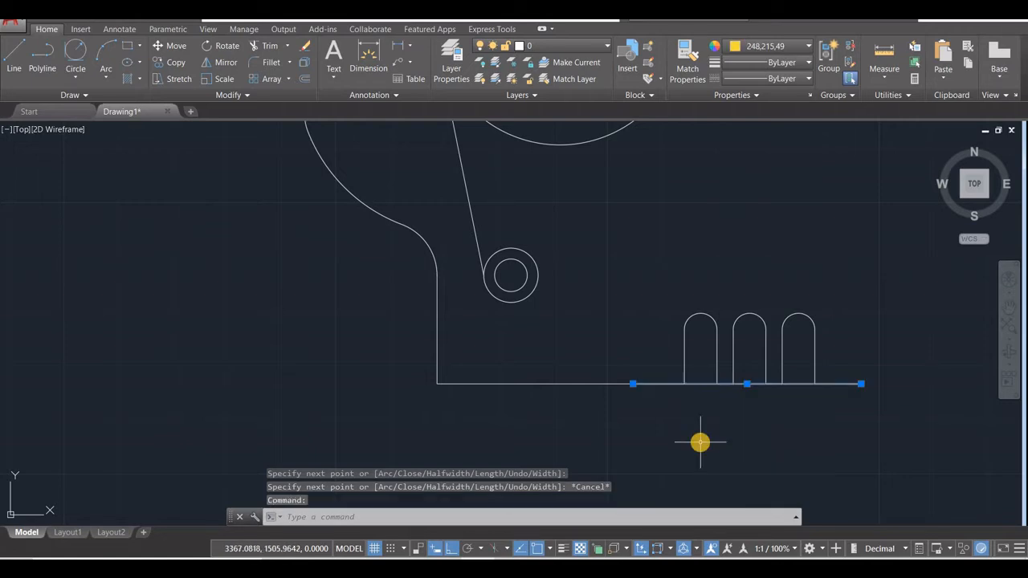
key(Delete)
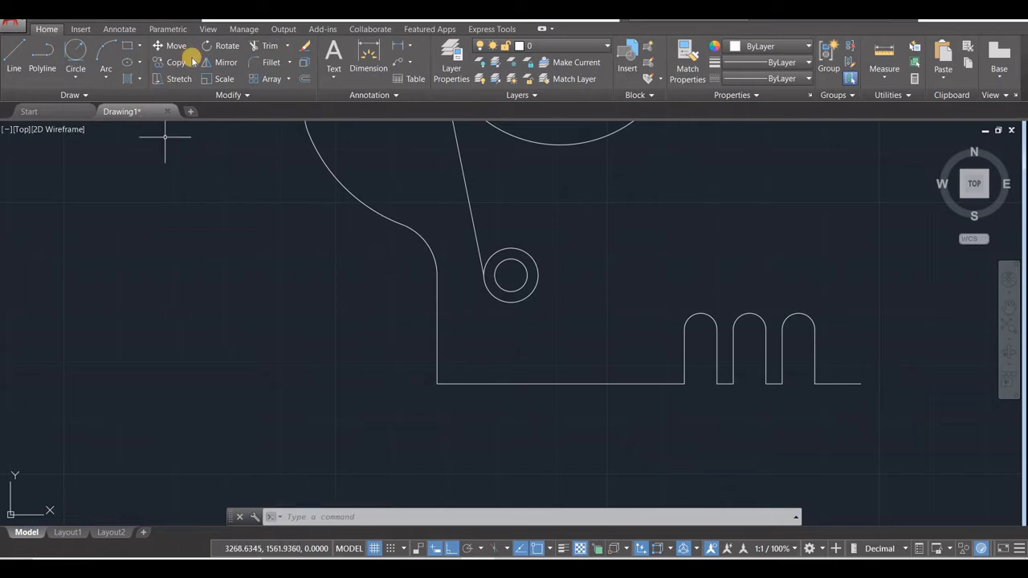
Rotate the slotted polyline 60 degrees about its left endpoint, where it meets the bracket's bottom line.
click(222, 46)
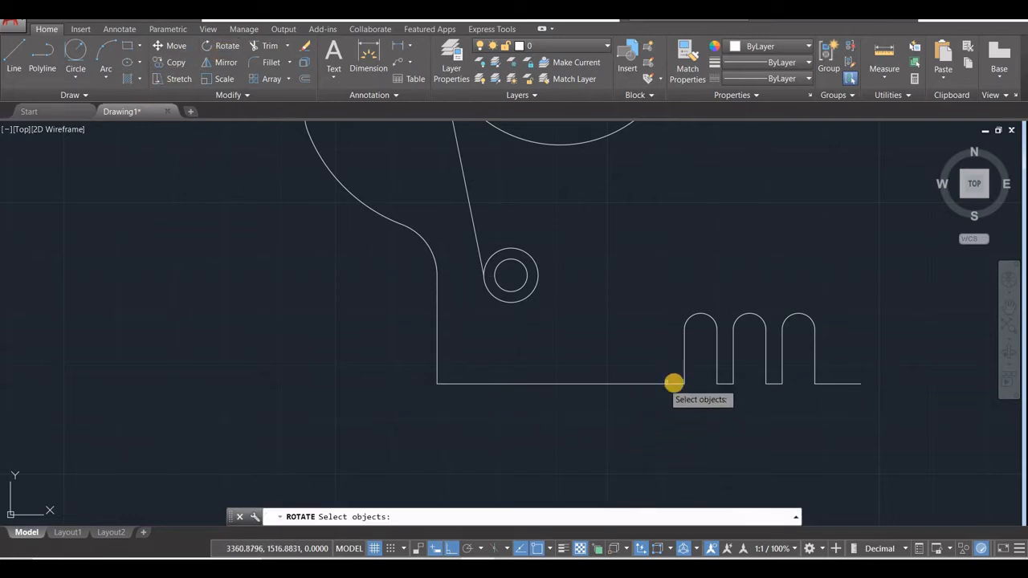
click(673, 380)
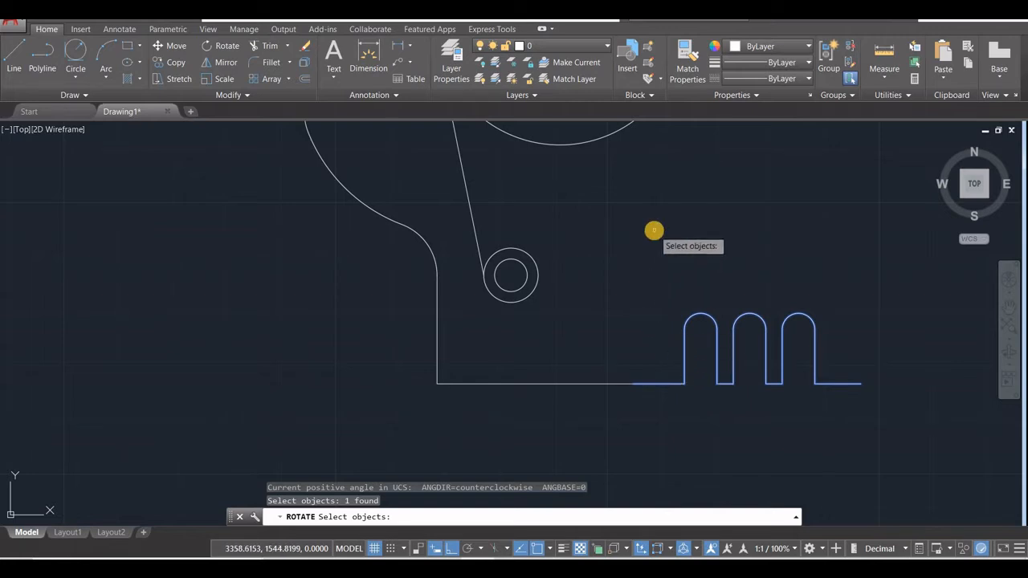
key(Return)
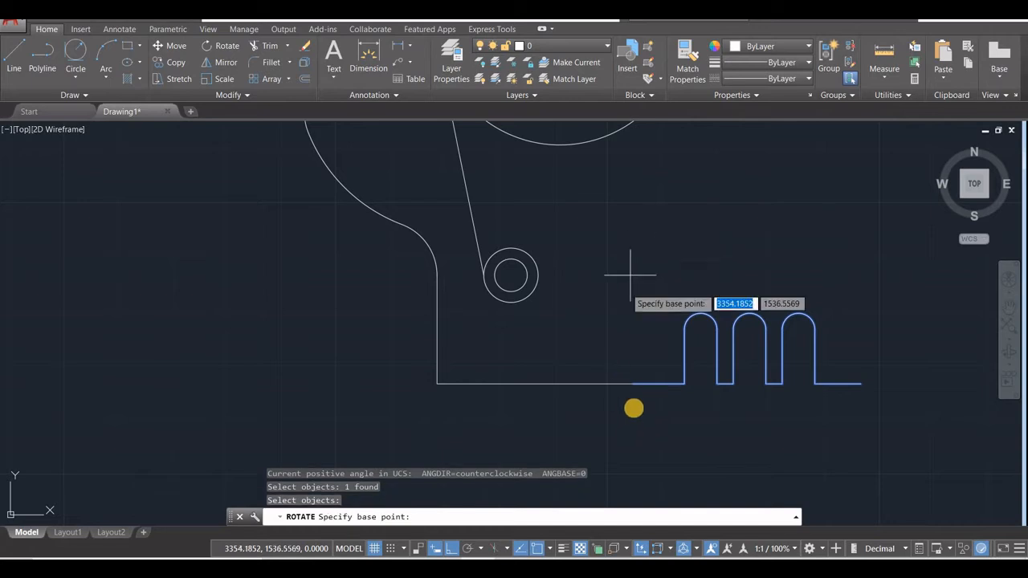
click(631, 384)
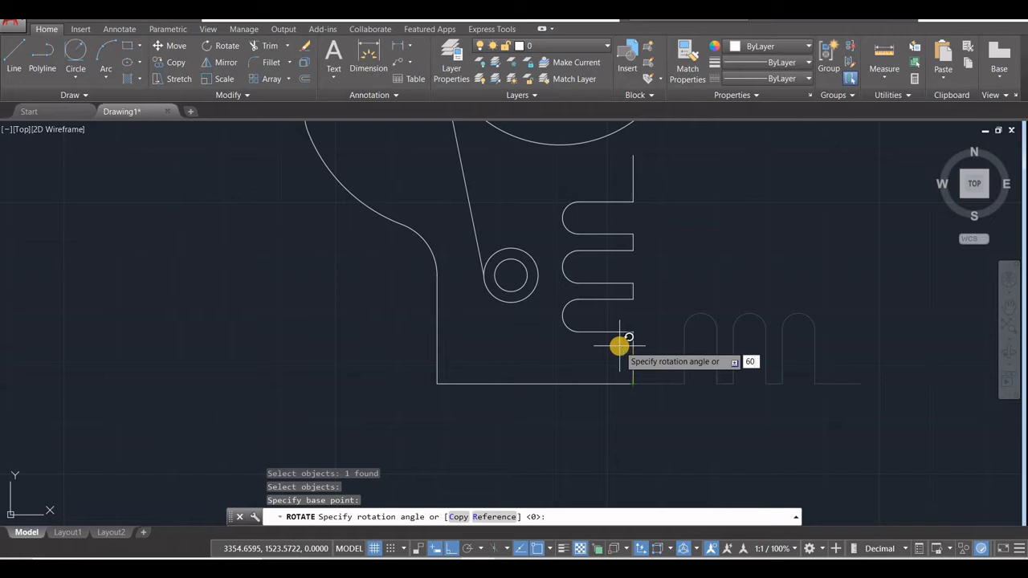
key(Return)
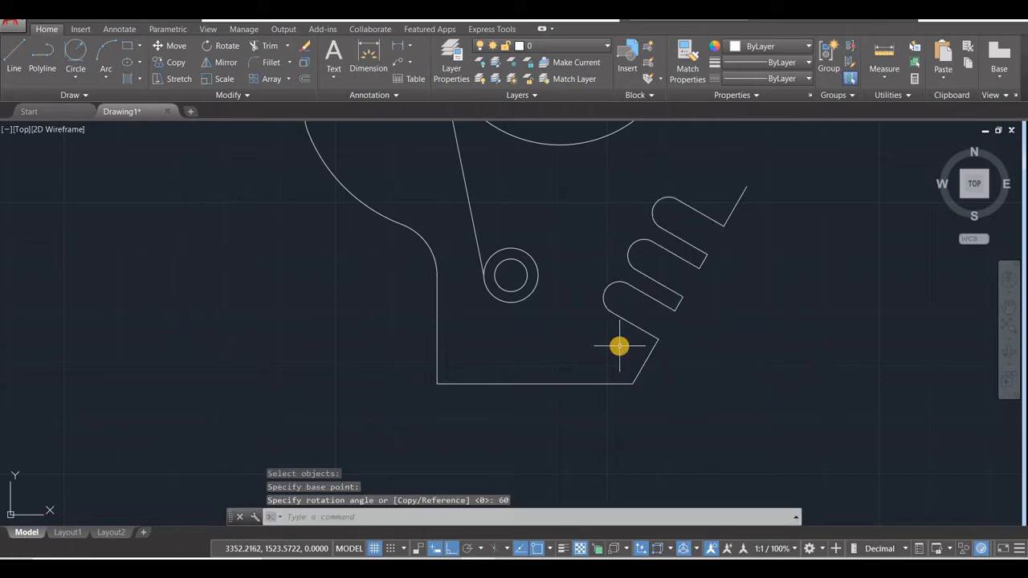
Add an aligned dimension between the two ends of the slotted edge, placed outside the bracket.
click(371, 55)
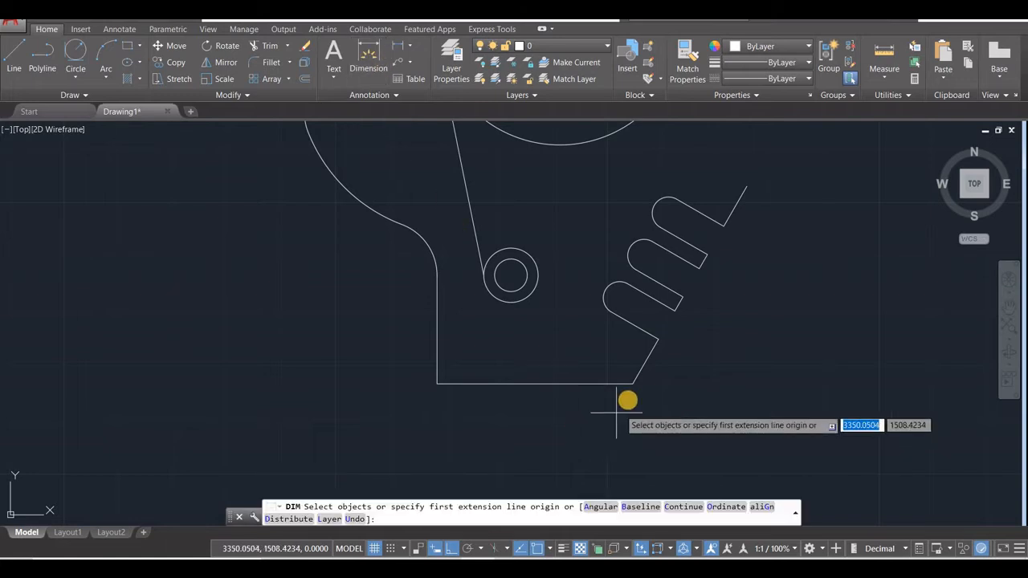
click(410, 50)
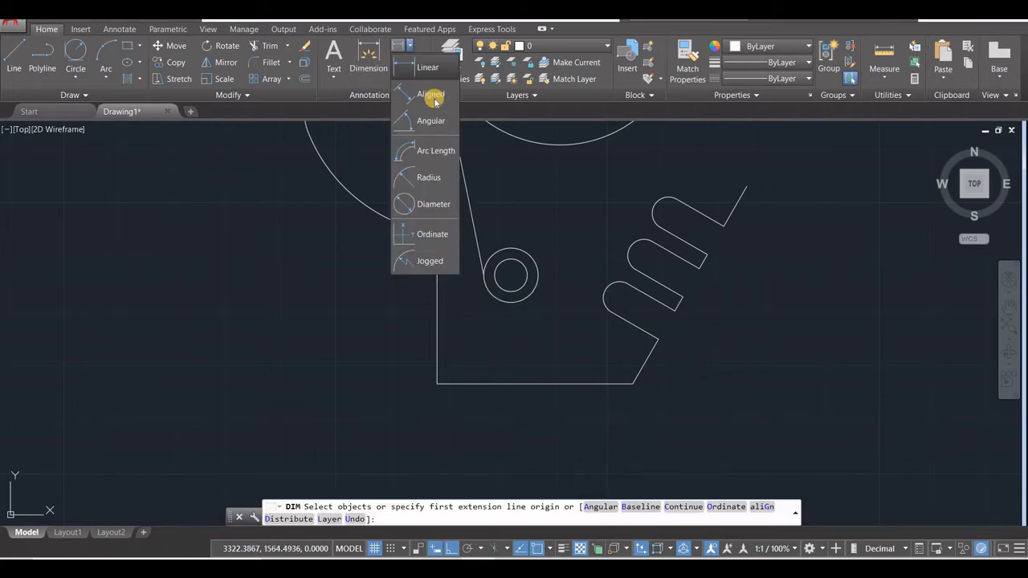
click(448, 131)
click(632, 383)
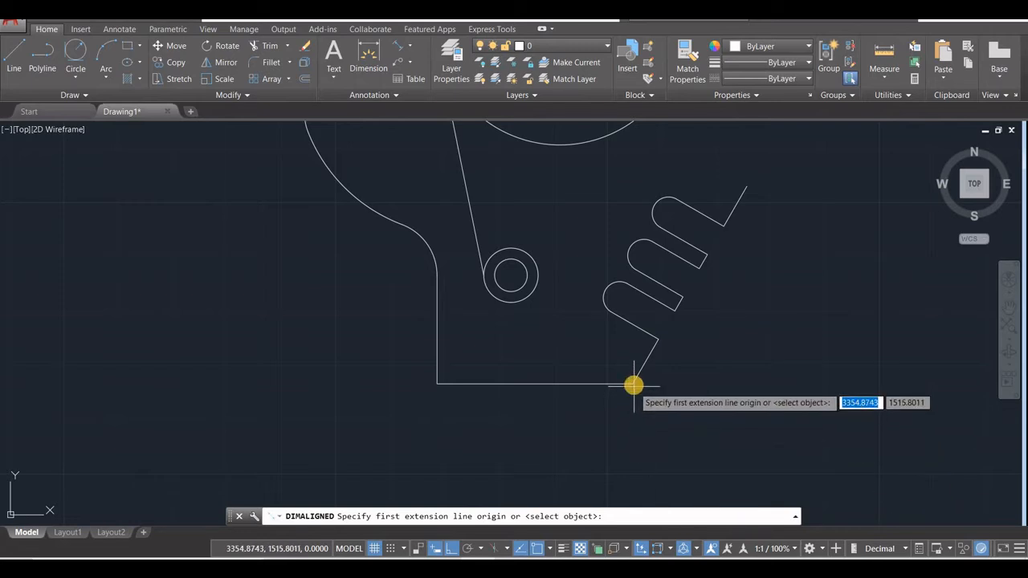
click(746, 189)
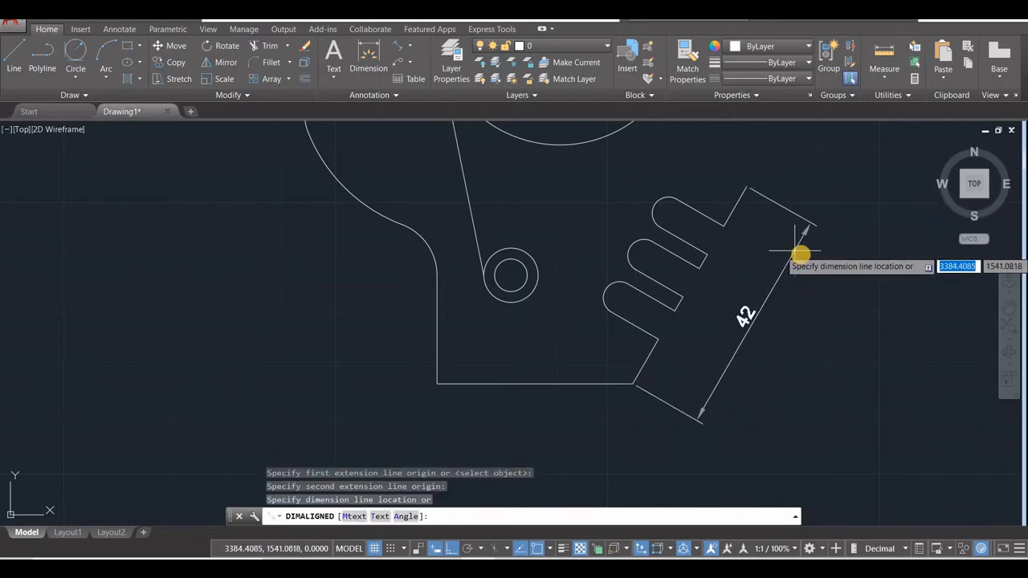
click(801, 253)
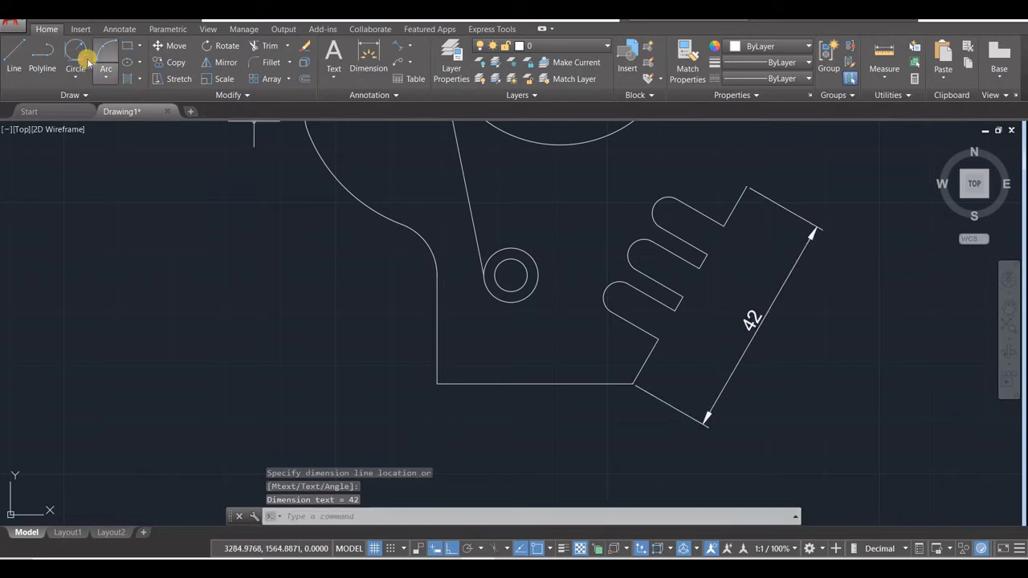
Add an angular dimension between the bracket's bottom line and the slanted slotted edge, placed inside the corner.
click(366, 58)
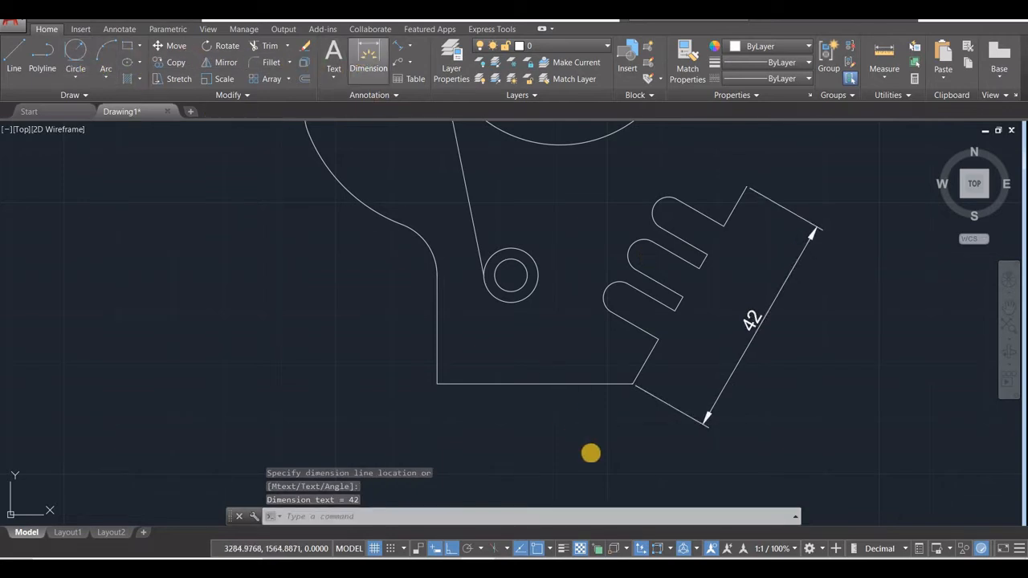
click(608, 384)
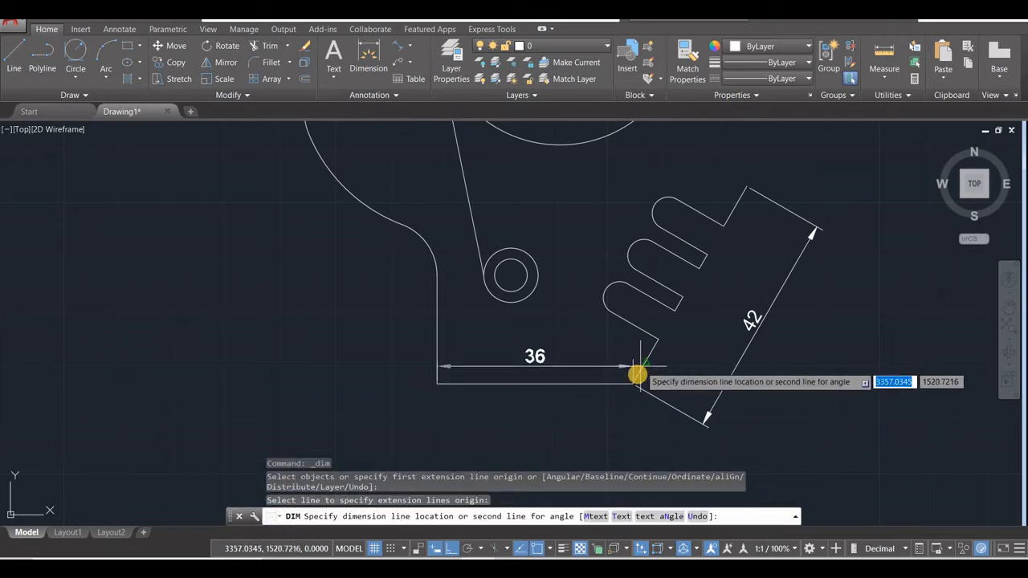
click(640, 368)
scroll(643, 361, up, 3)
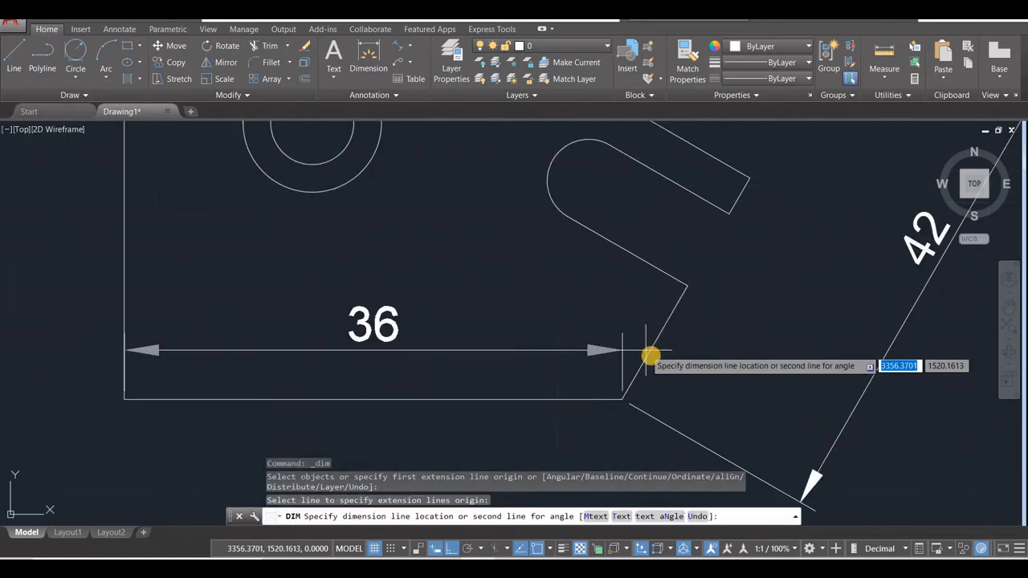
click(649, 354)
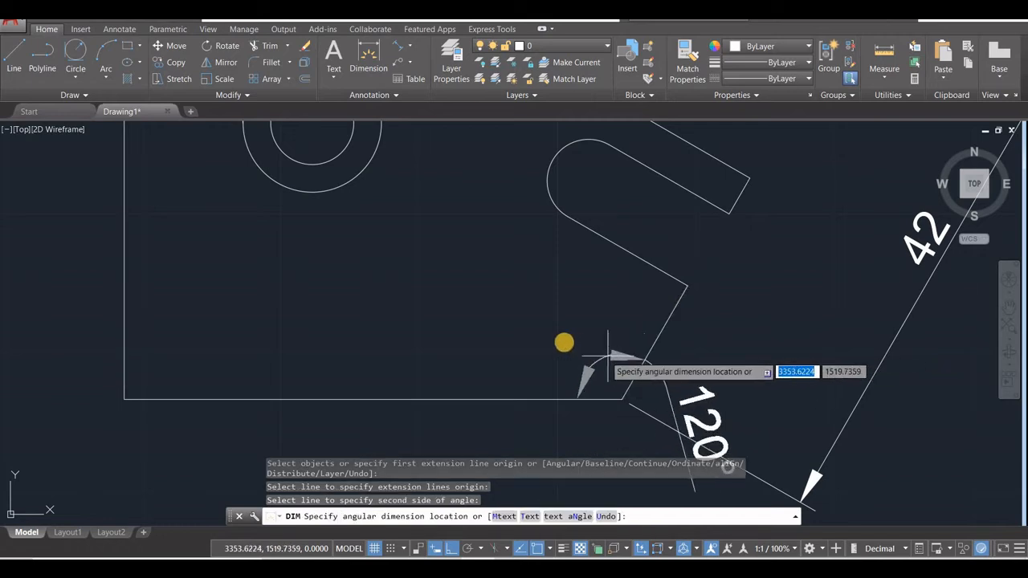
click(562, 341)
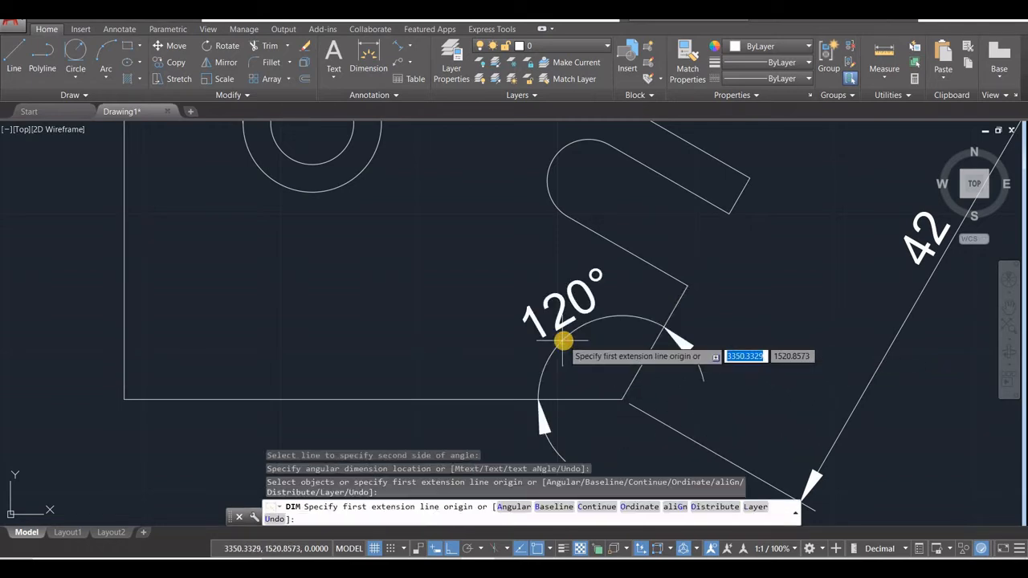
key(Escape)
scroll(588, 399, down, 4)
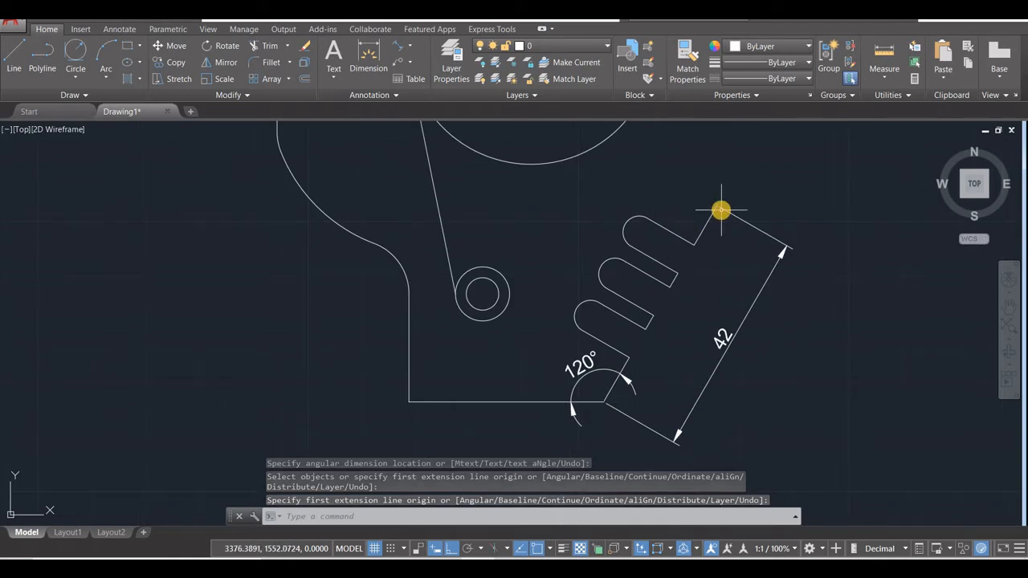
Check the reference picture, then draw a circle of radius 24 centred on the upper end of the slotted edge.
key(alt+Tab)
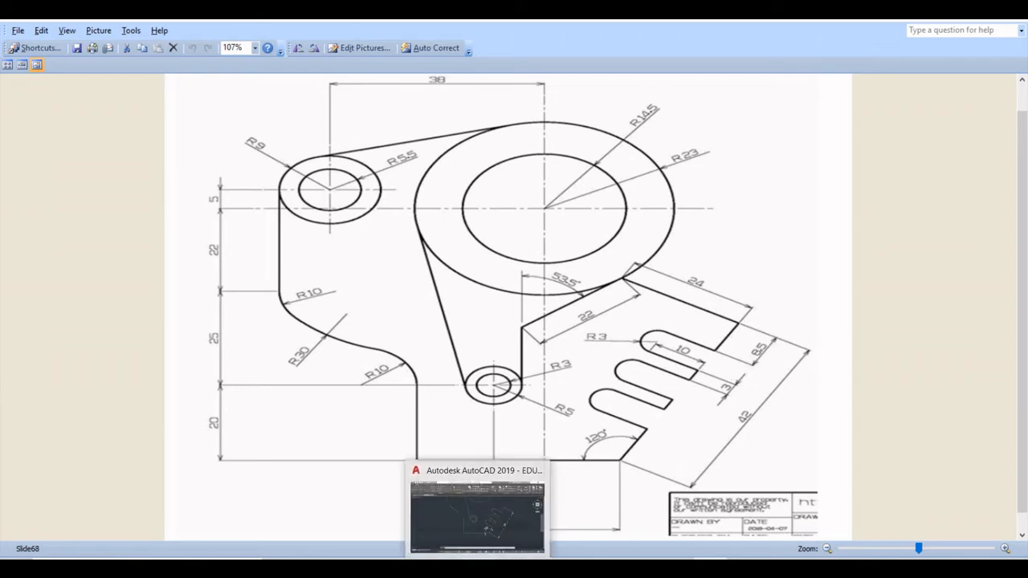
click(479, 568)
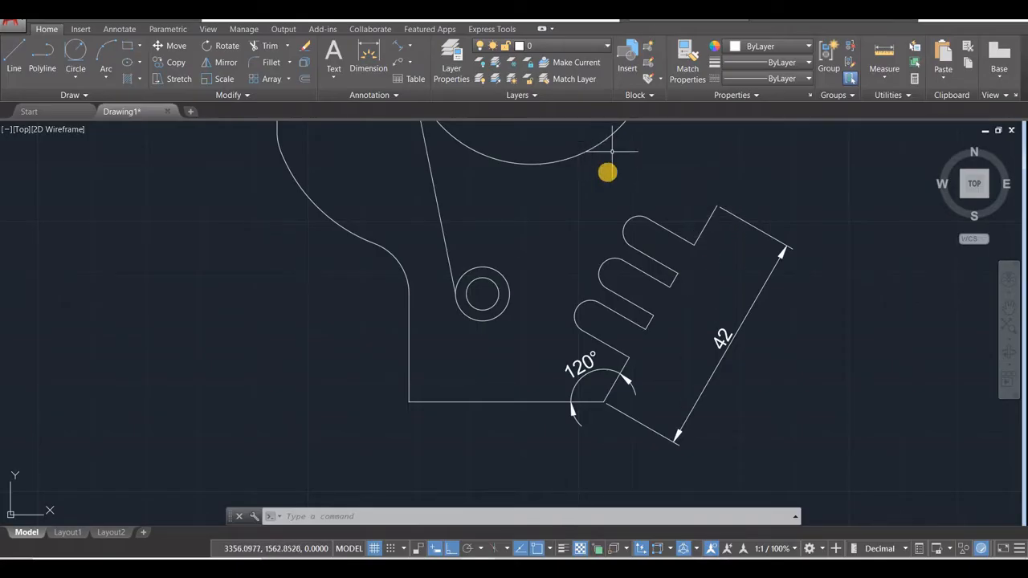
scroll(586, 205, down, 2)
mouse_move(586, 209)
middle_down()
mouse_move(567, 250)
mouse_move(469, 347)
middle_up()
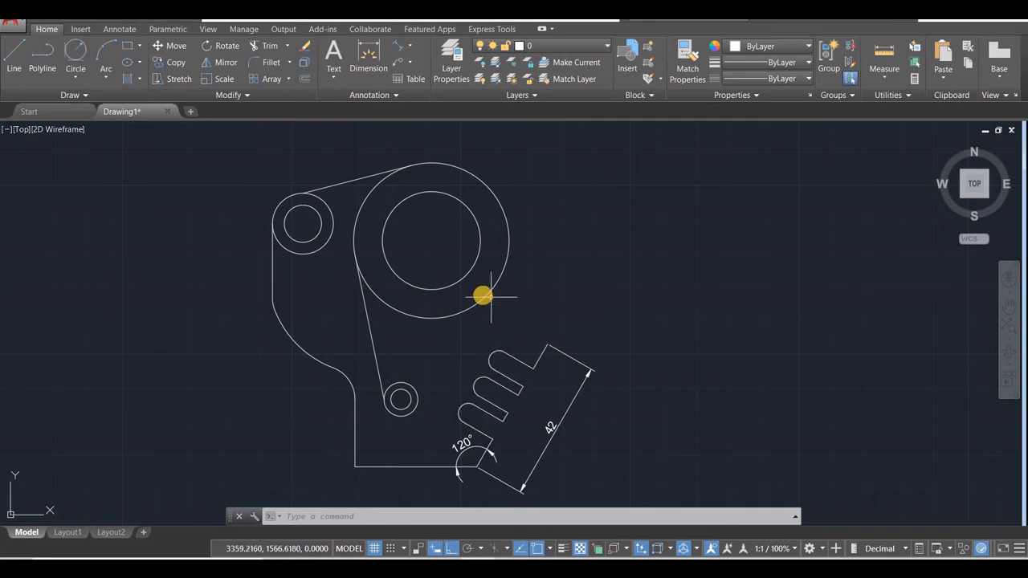
click(75, 76)
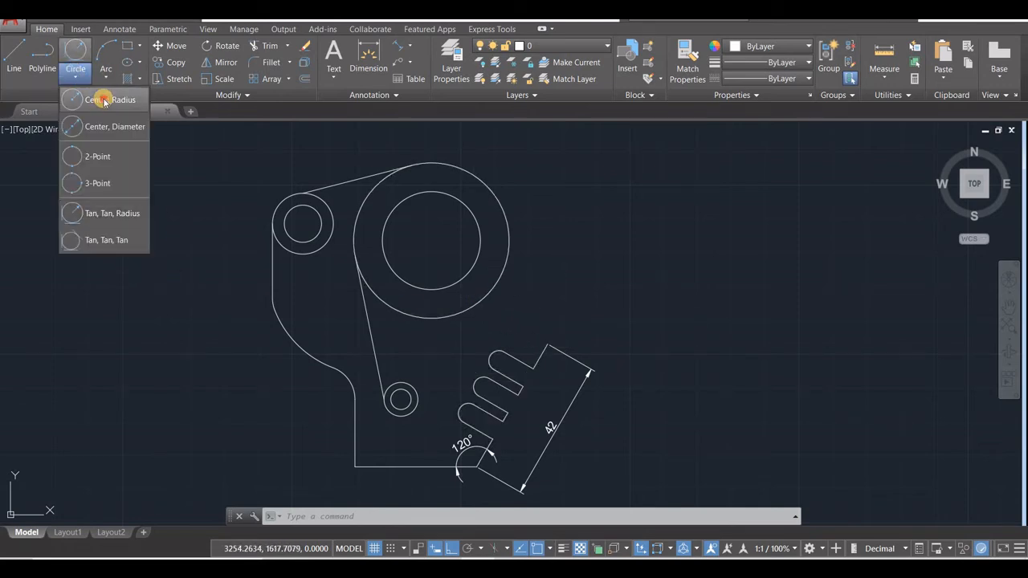
click(110, 99)
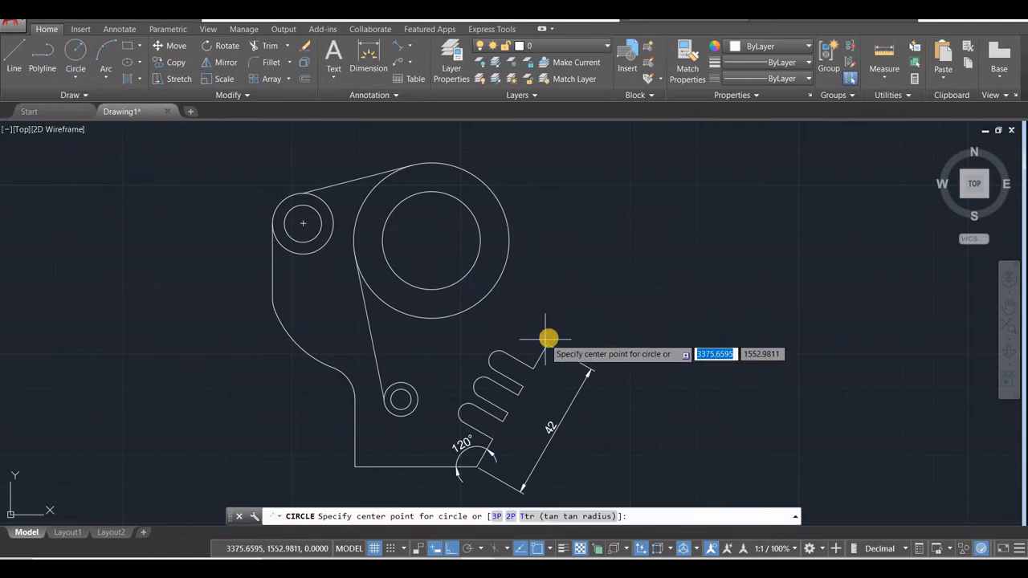
click(548, 337)
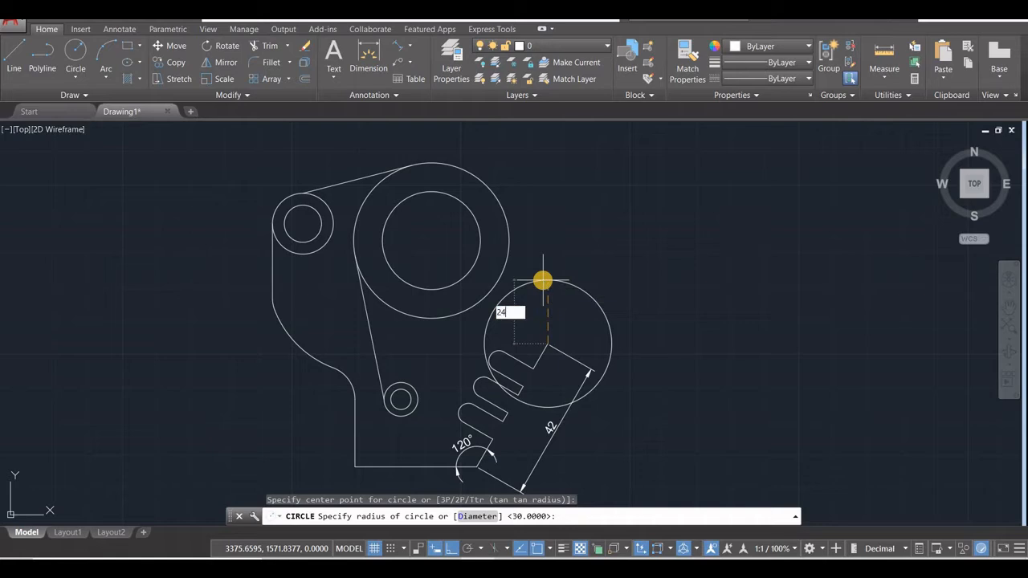
key(Return)
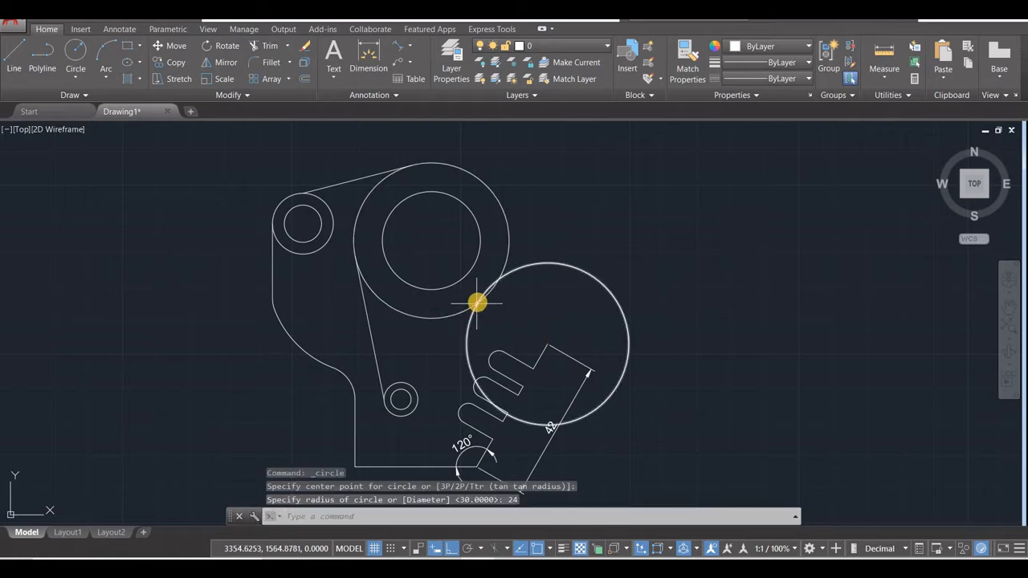
Draw a line from the slotted edge's upper end to the radius-24 circle's lower intersection with the large outer circle, and delete the radius-24 circle.
click(14, 56)
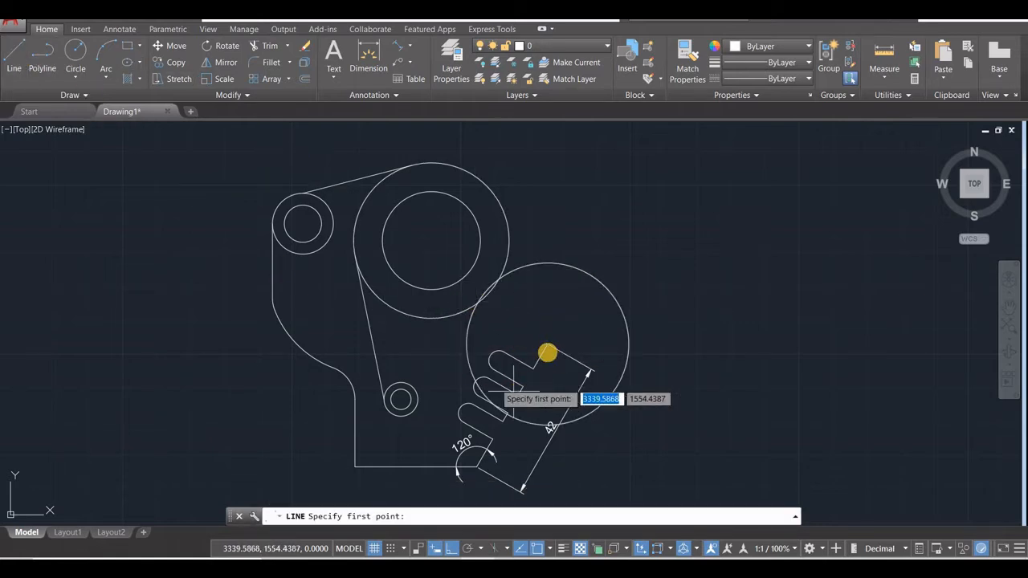
click(498, 328)
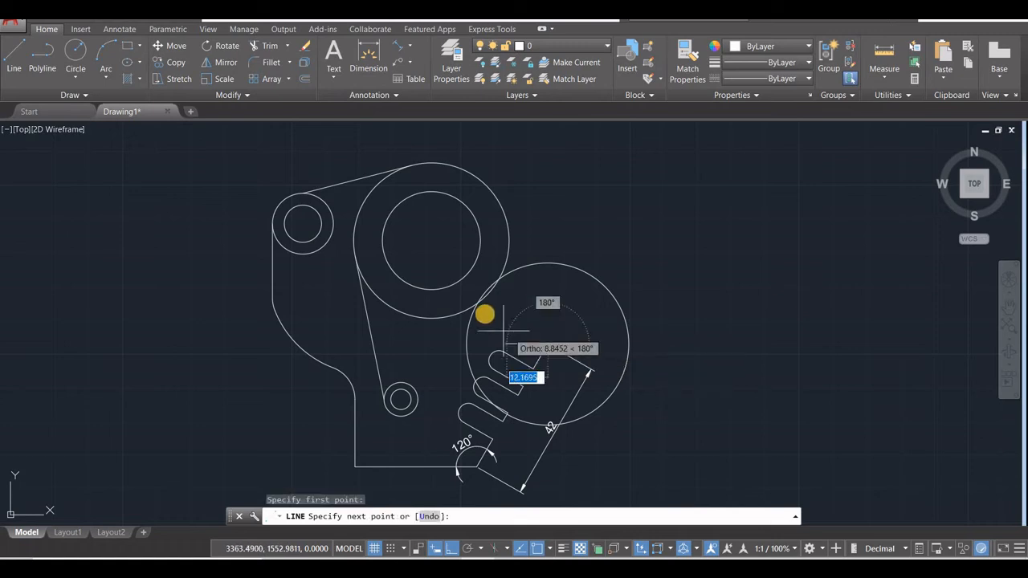
click(476, 303)
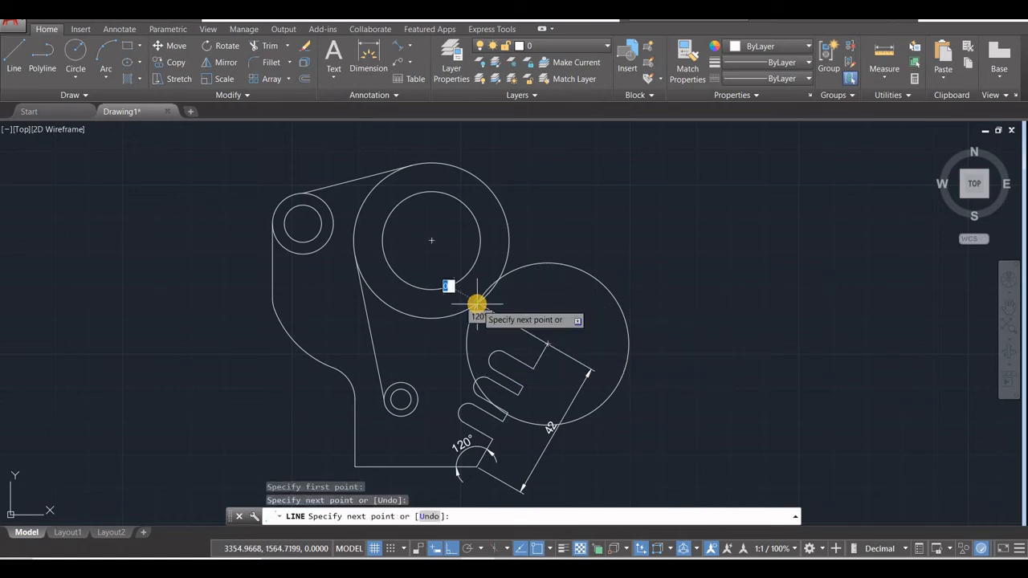
key(Escape)
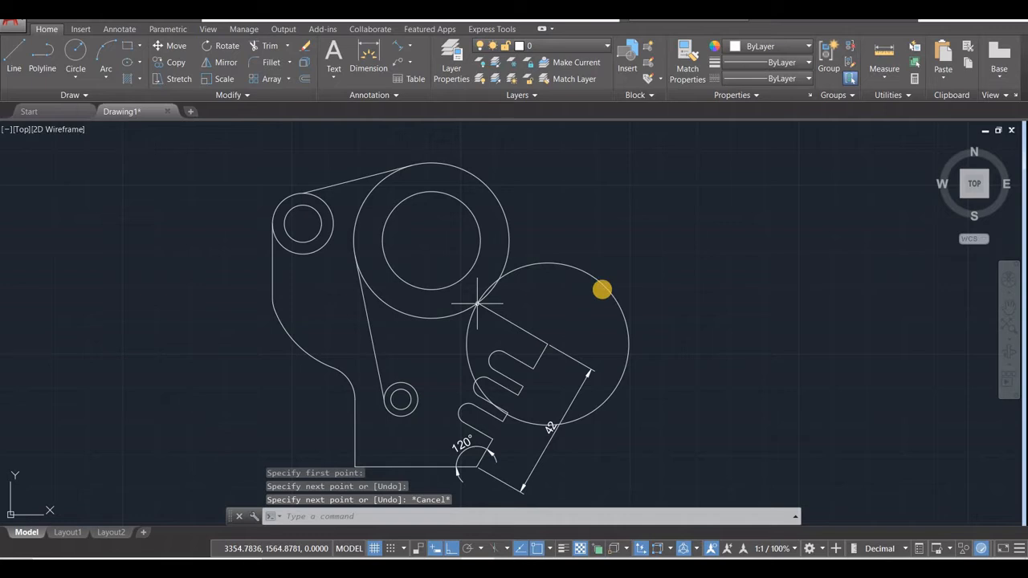
click(596, 280)
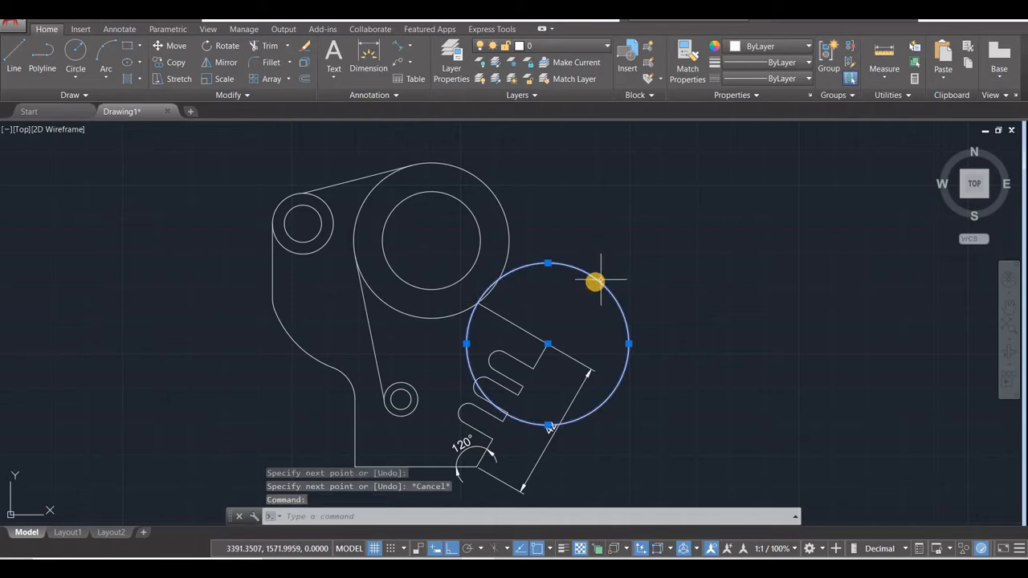
key(Delete)
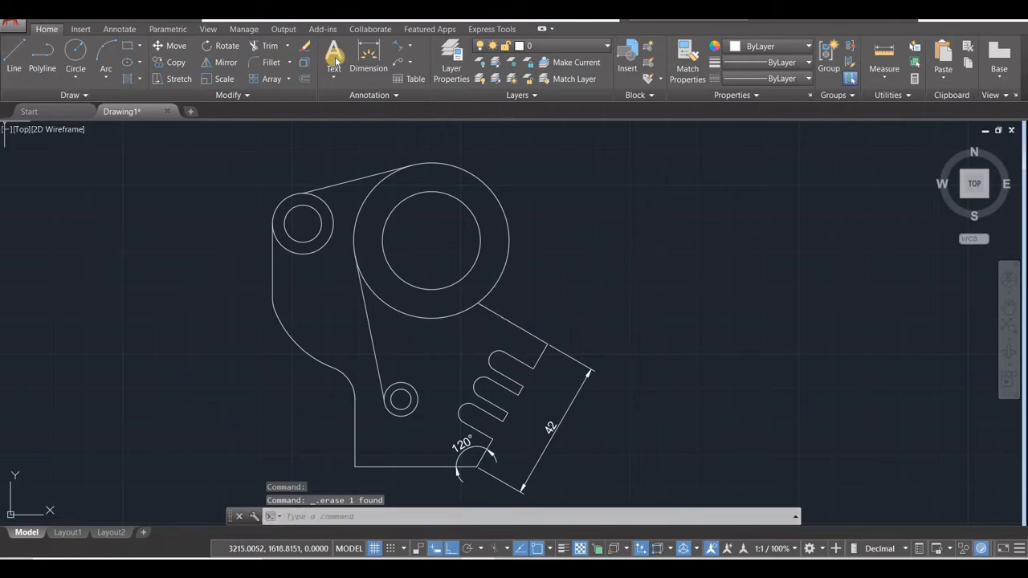
Add an aligned dimension to the new slanted line between the large circle and the slotted edge, placed above the line.
click(368, 55)
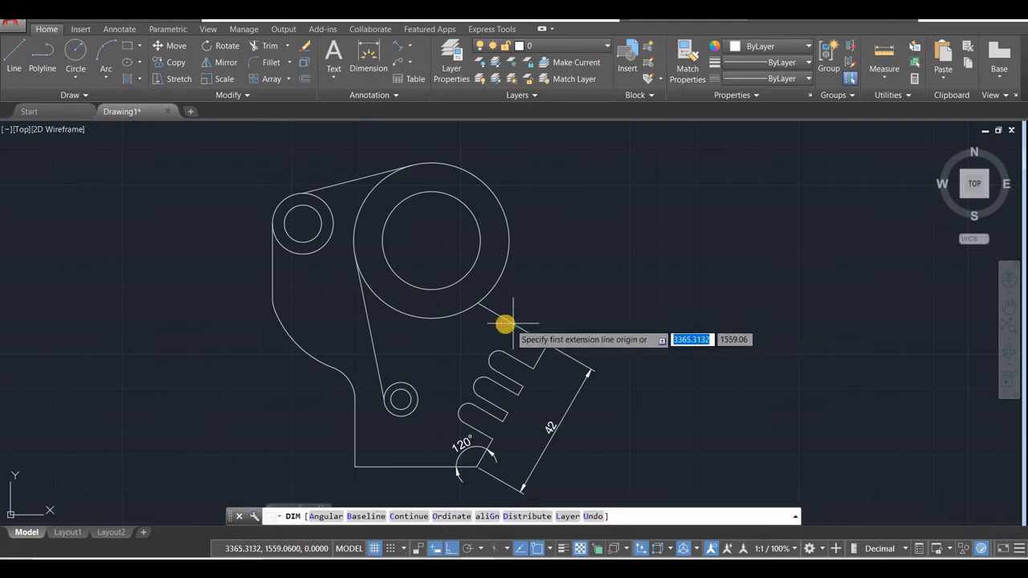
click(530, 332)
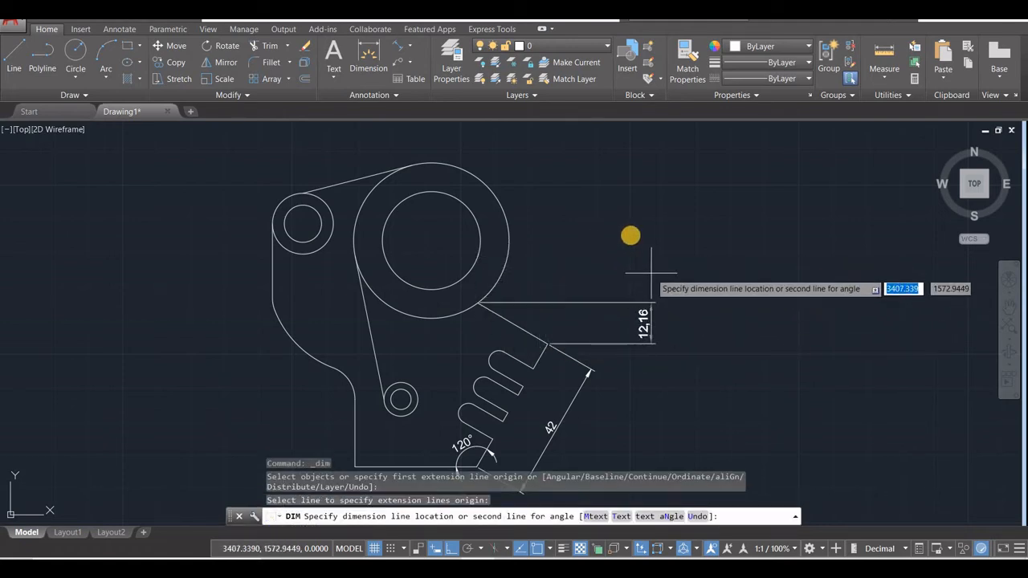
click(400, 46)
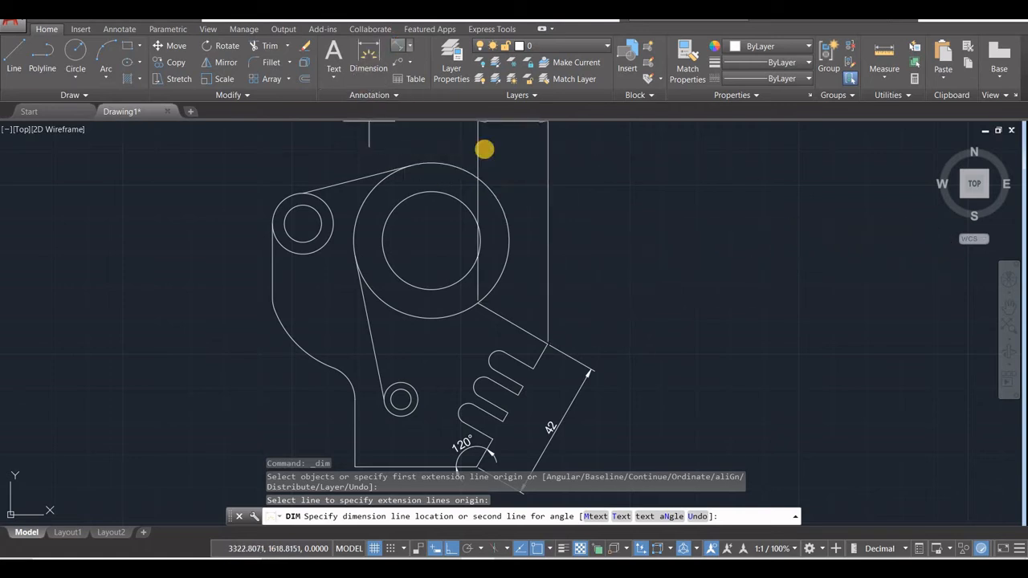
click(477, 303)
click(545, 345)
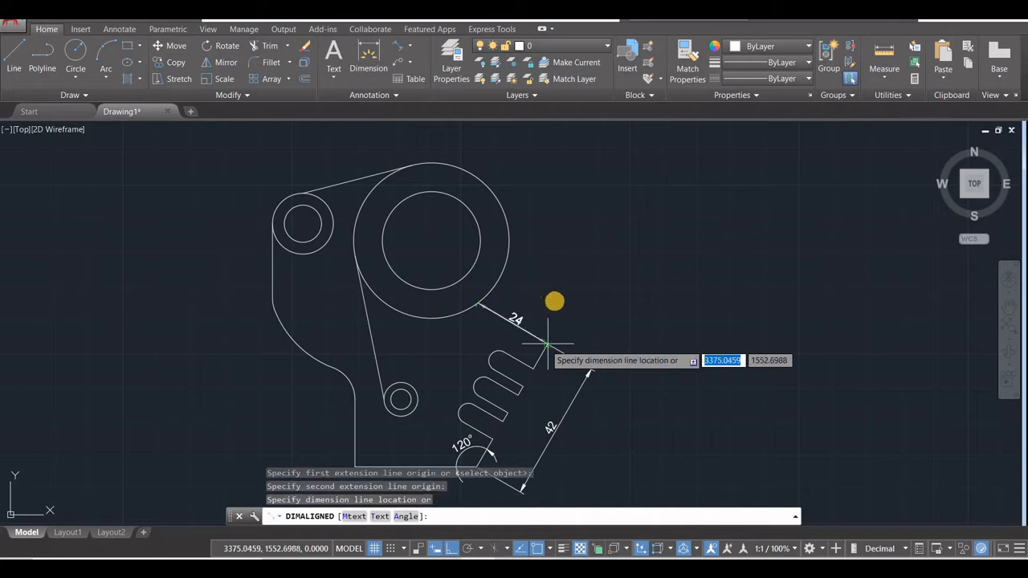
click(555, 297)
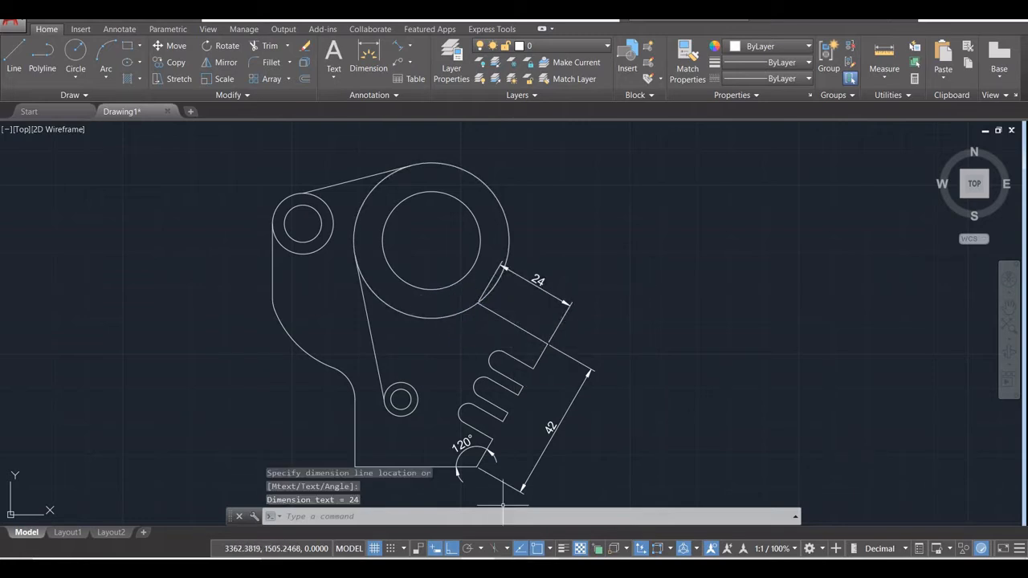
mouse_move(676, 568)
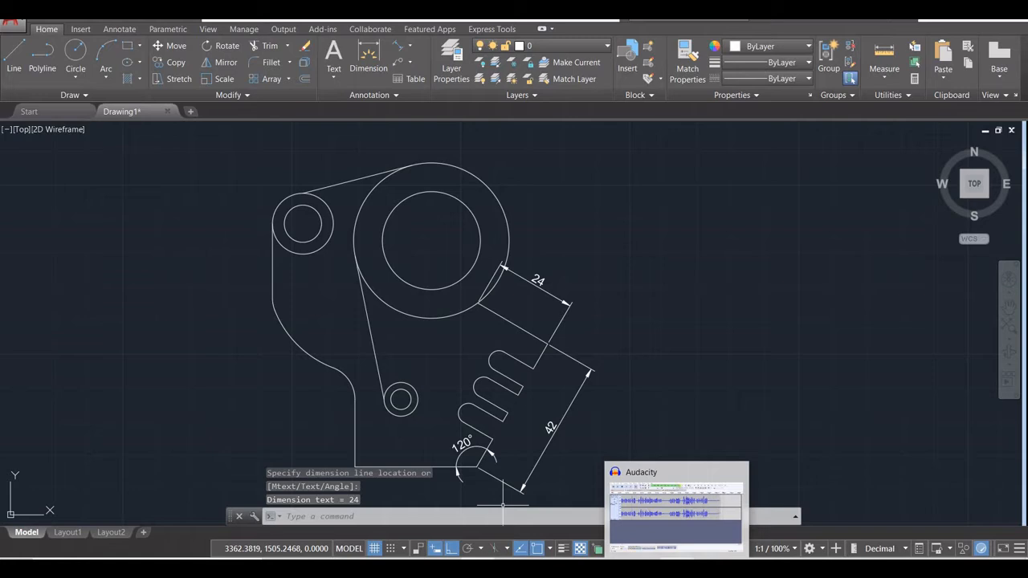
click(703, 569)
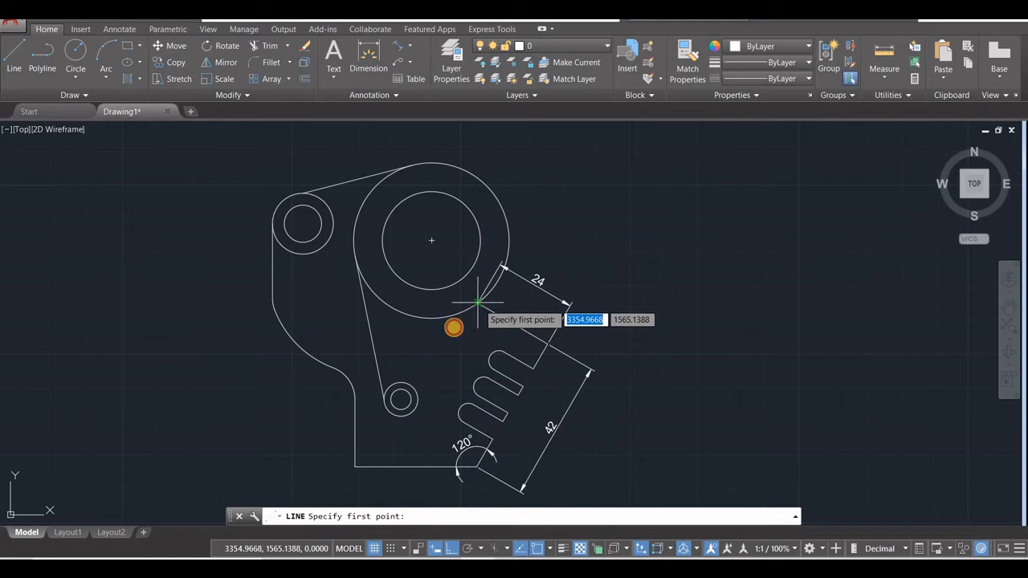
Try a line 22 long at 143.5 degrees from the slanted line's end on the large circle with Ortho off, and delete it.
click(477, 303)
click(448, 549)
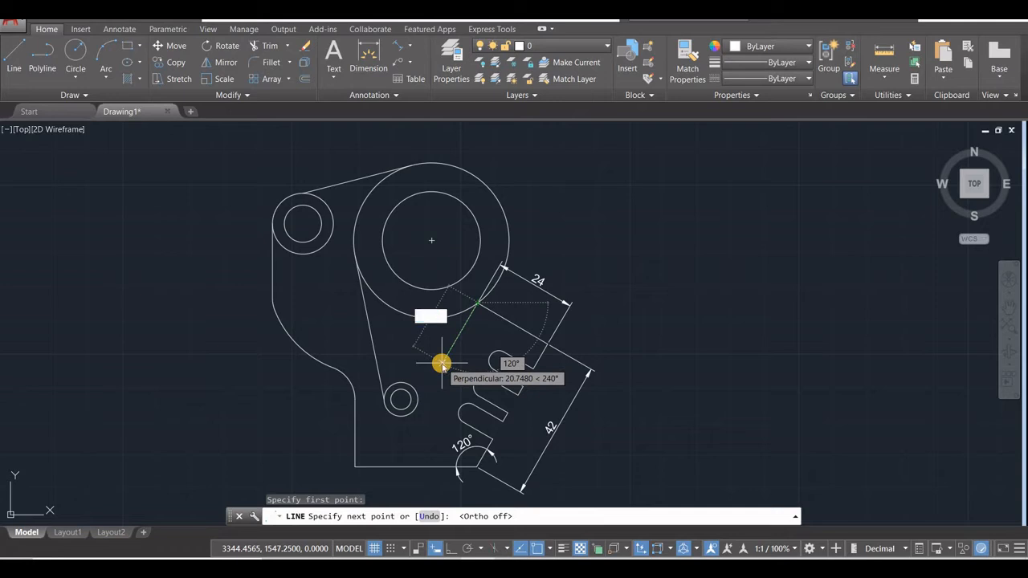
text(22)
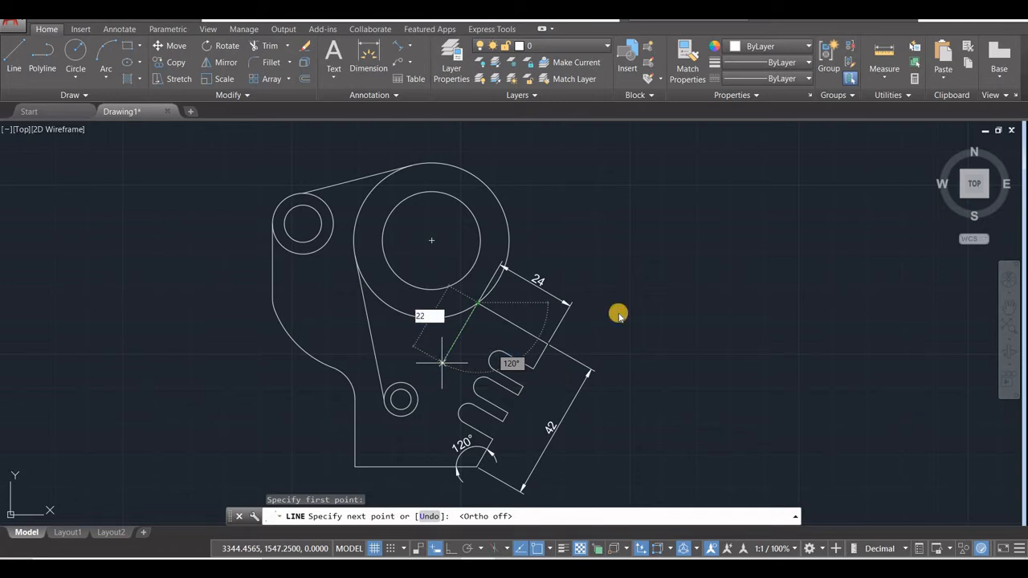
key(alt+Tab)
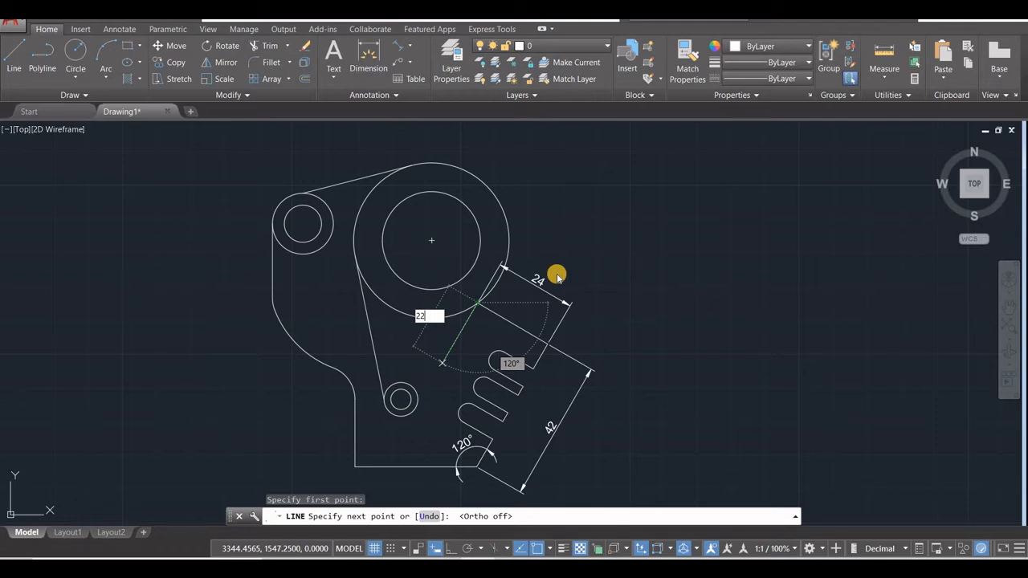
key(Tab)
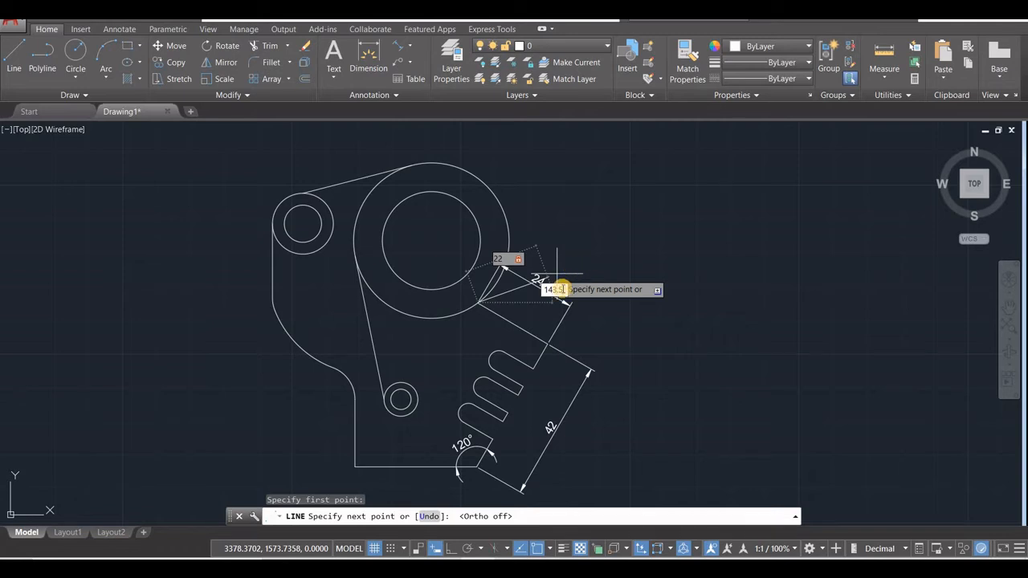
key(Return)
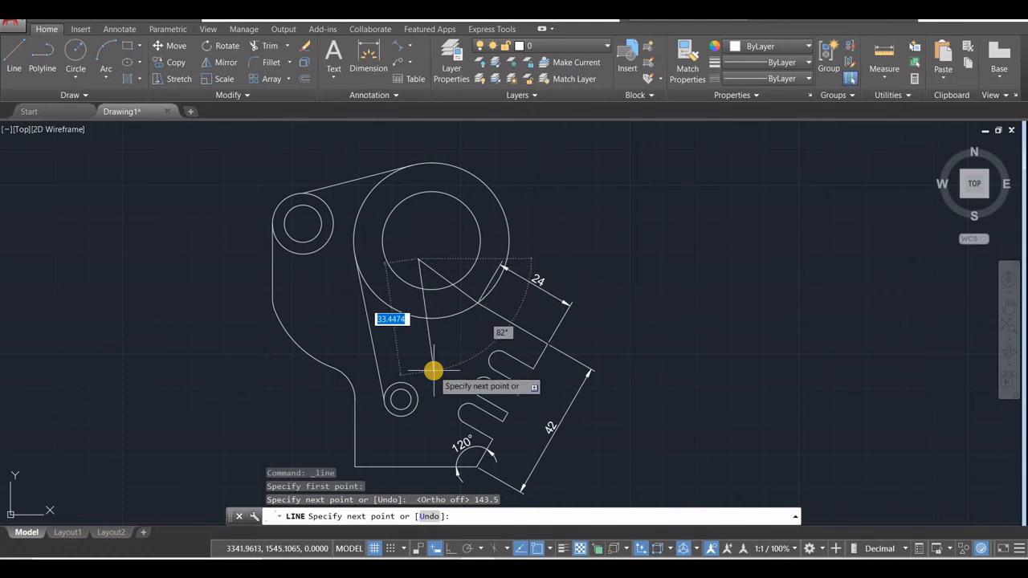
key(Escape)
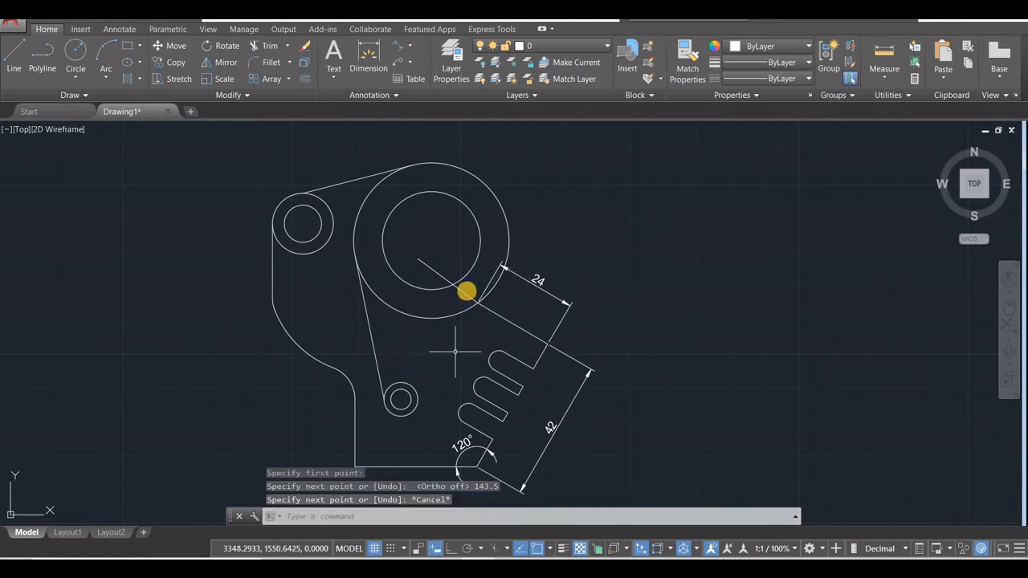
click(463, 294)
key(Delete)
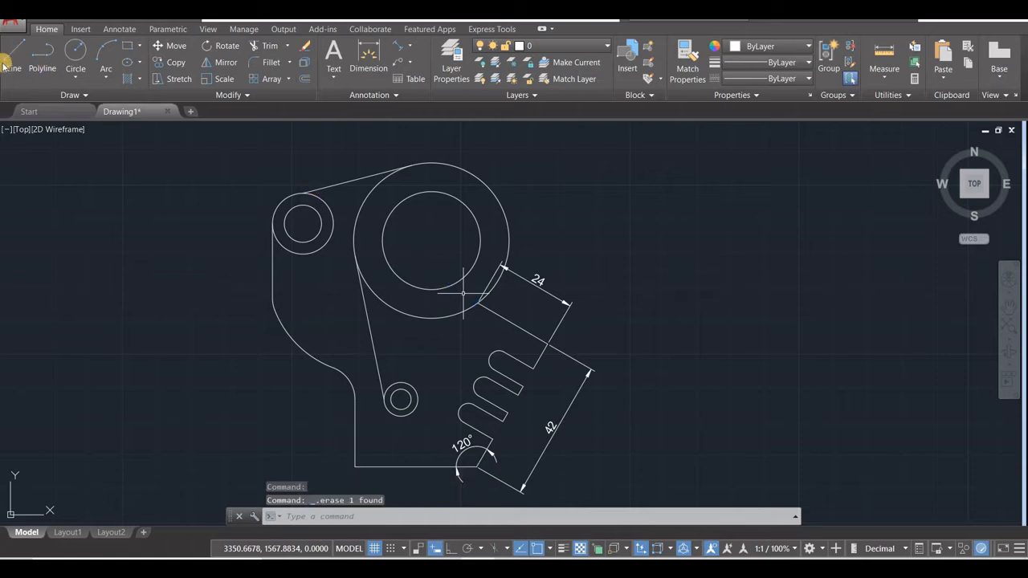
Draw a line 22 long at 143.5 degrees downward from the slanted line's end on the large circle, continuing vertically to the small outer circle's right quadrant.
click(16, 53)
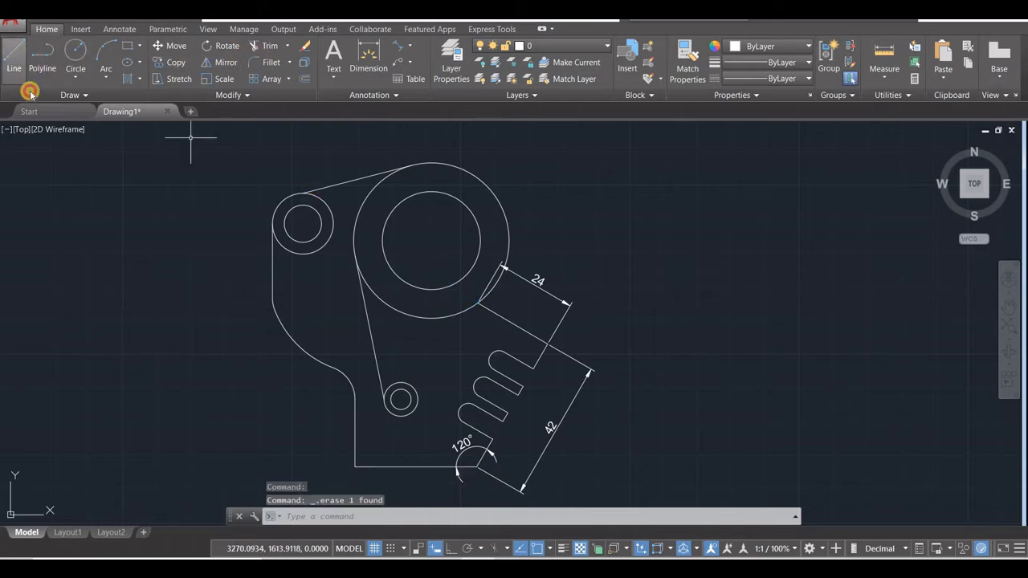
click(478, 302)
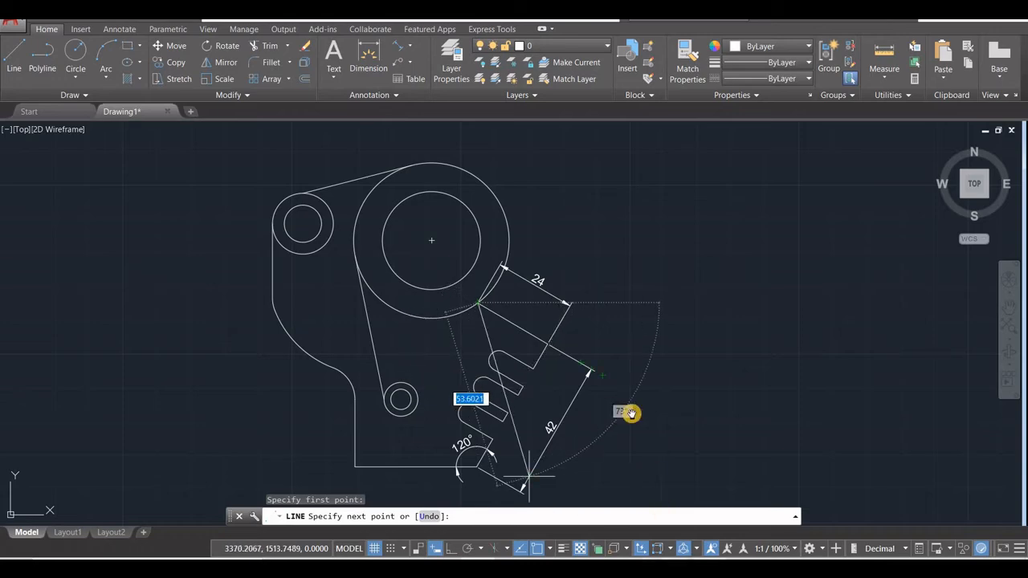
key(alt+Tab)
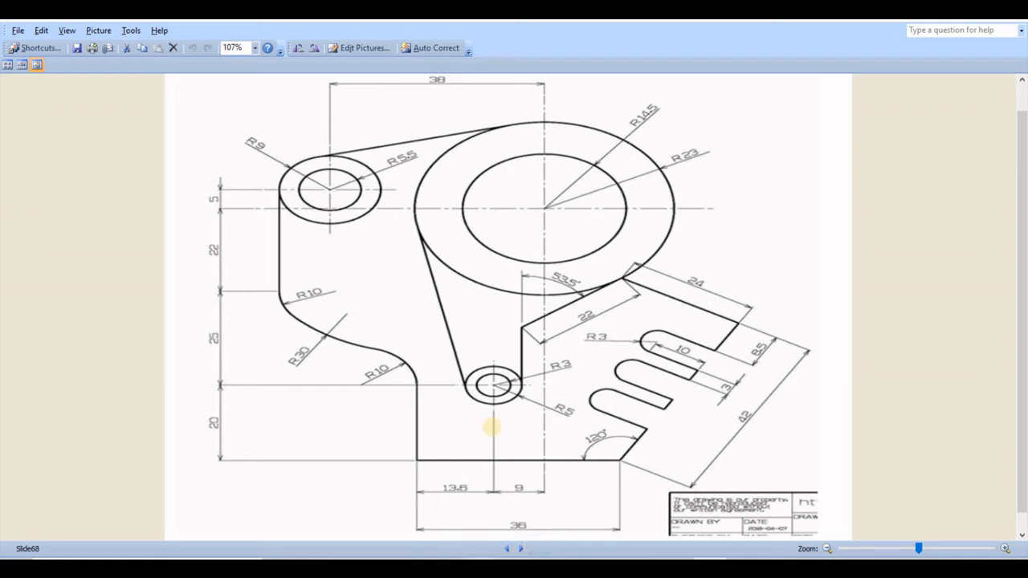
key(alt+Tab)
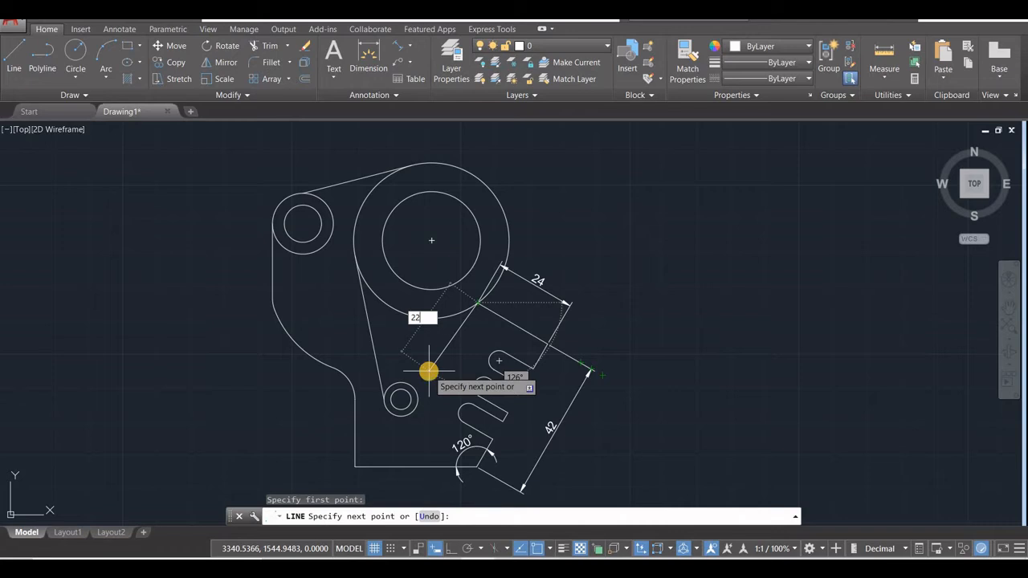
key(Tab)
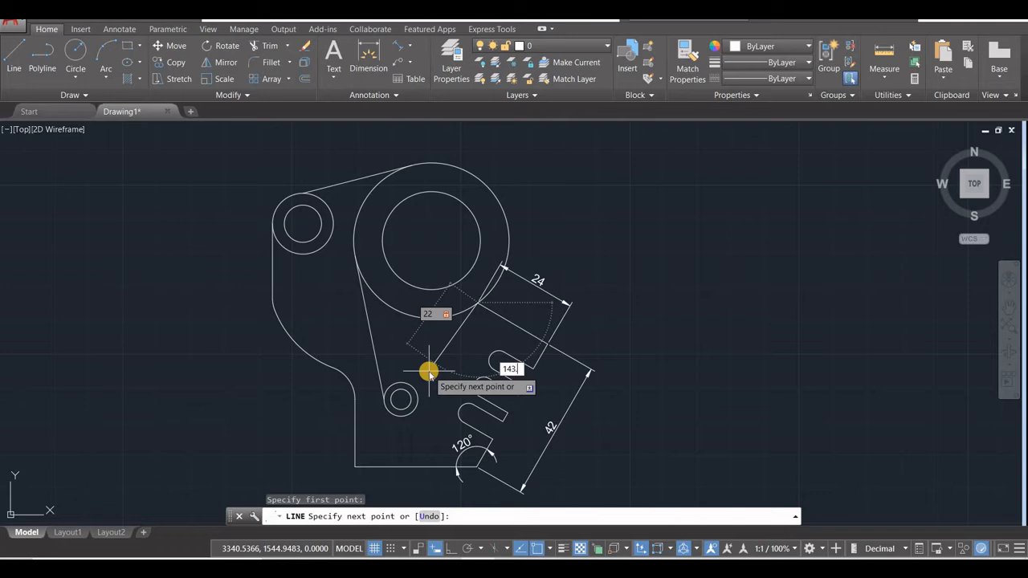
text(143.5)
key(Return)
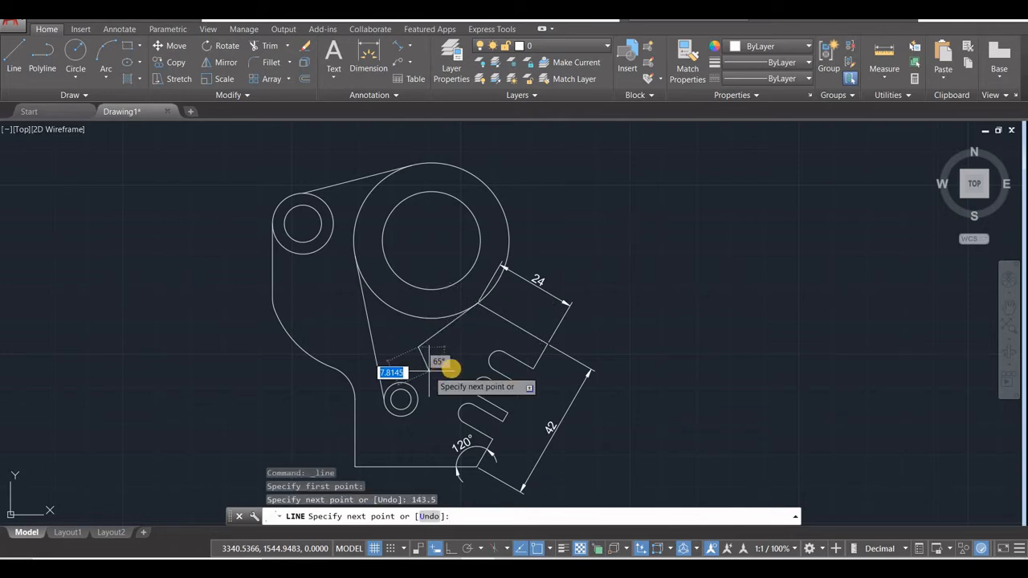
click(419, 400)
key(Escape)
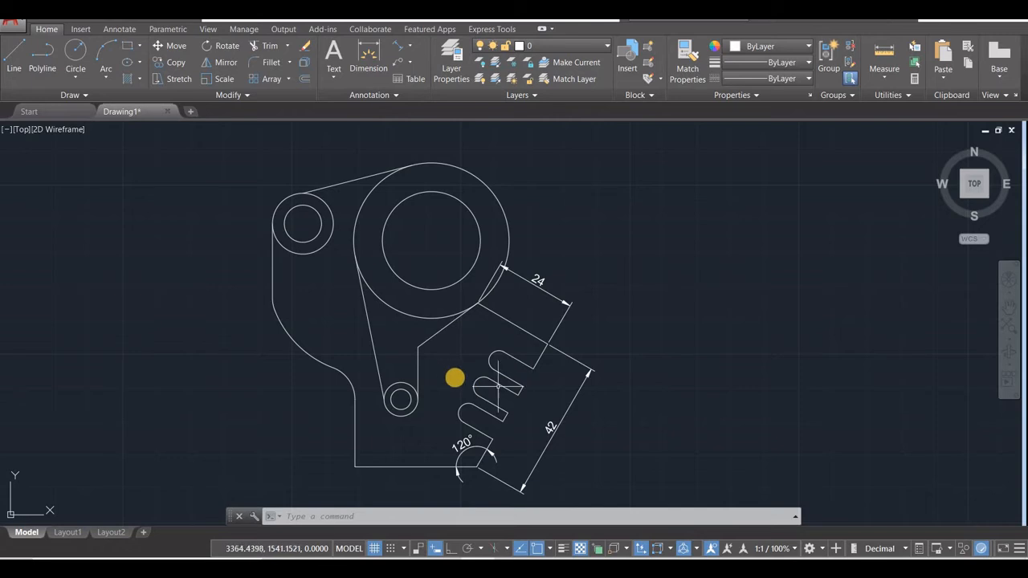
middle_drag(453, 376, 564, 335)
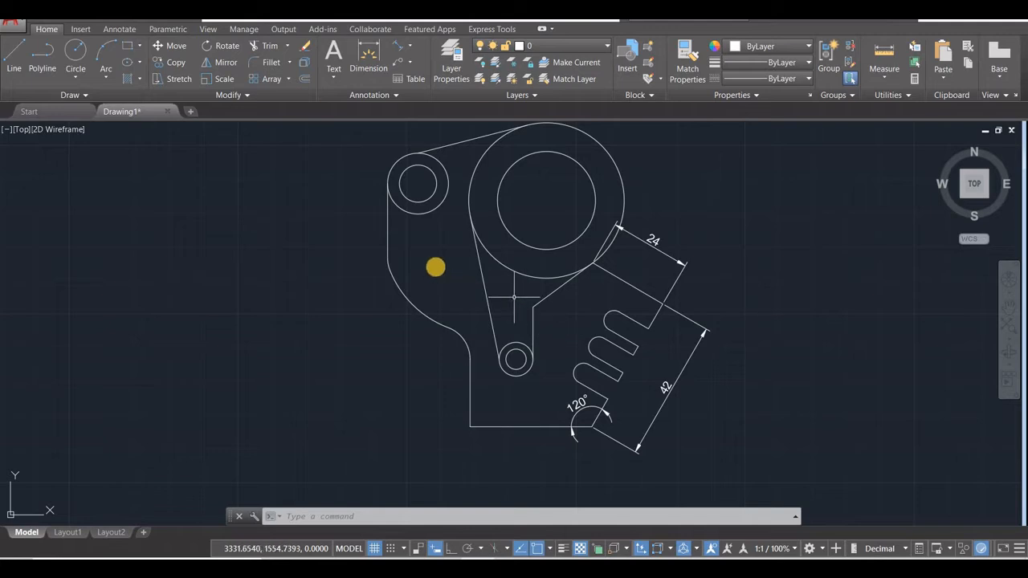
mouse_move(436, 271)
middle_down()
mouse_move(403, 318)
mouse_move(316, 312)
mouse_move(331, 248)
middle_up()
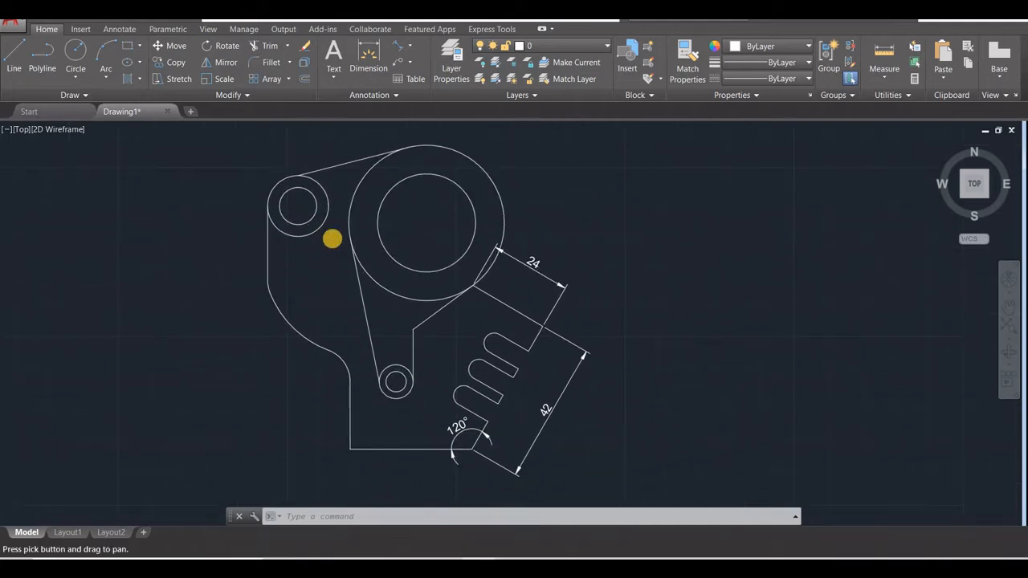
click(369, 55)
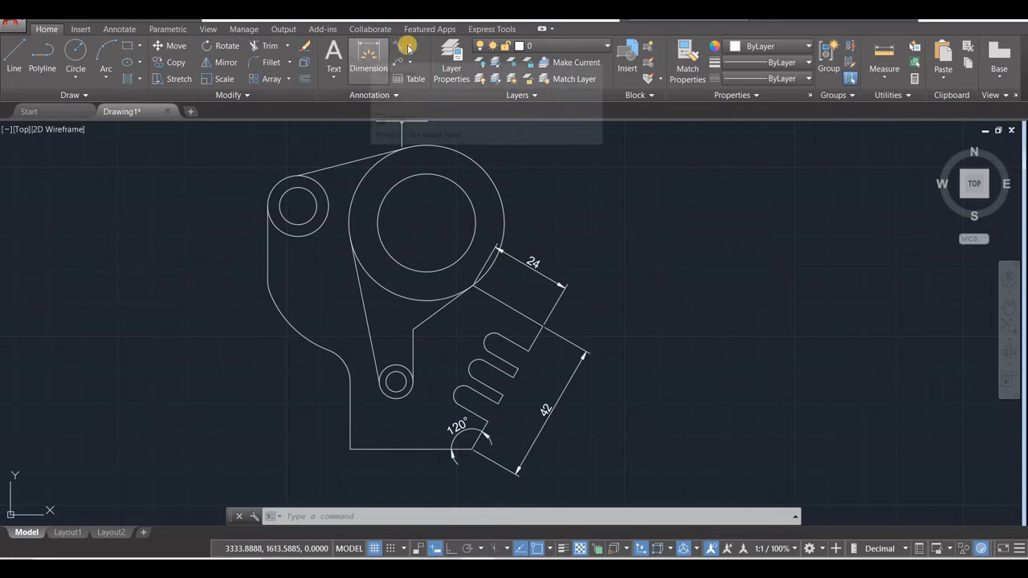
click(410, 46)
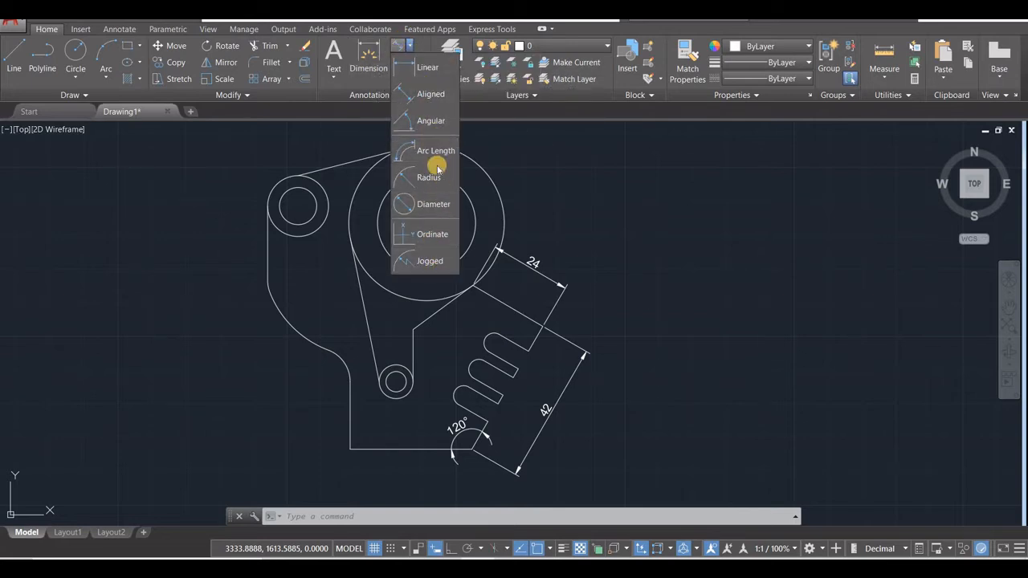
click(426, 93)
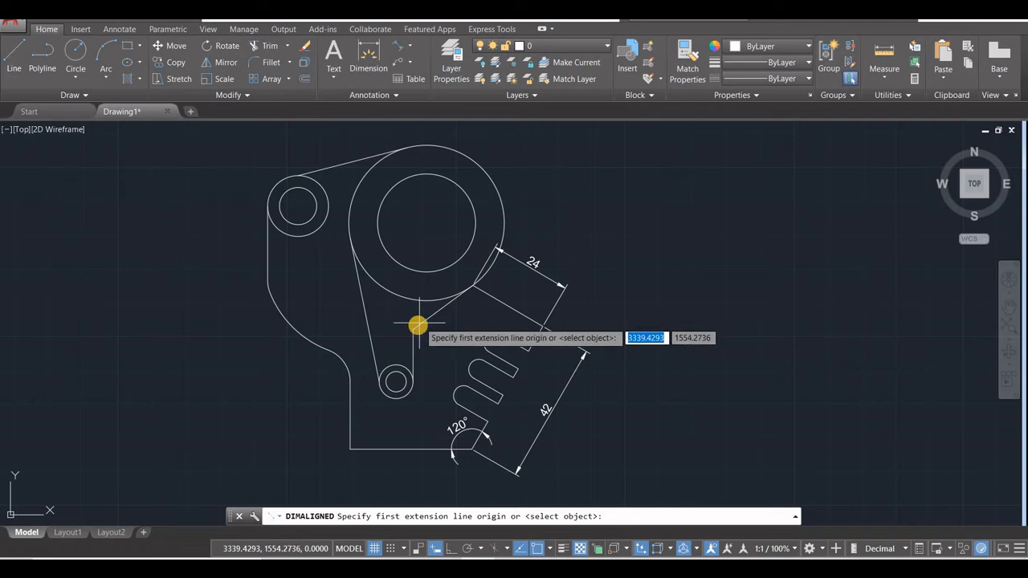
click(451, 302)
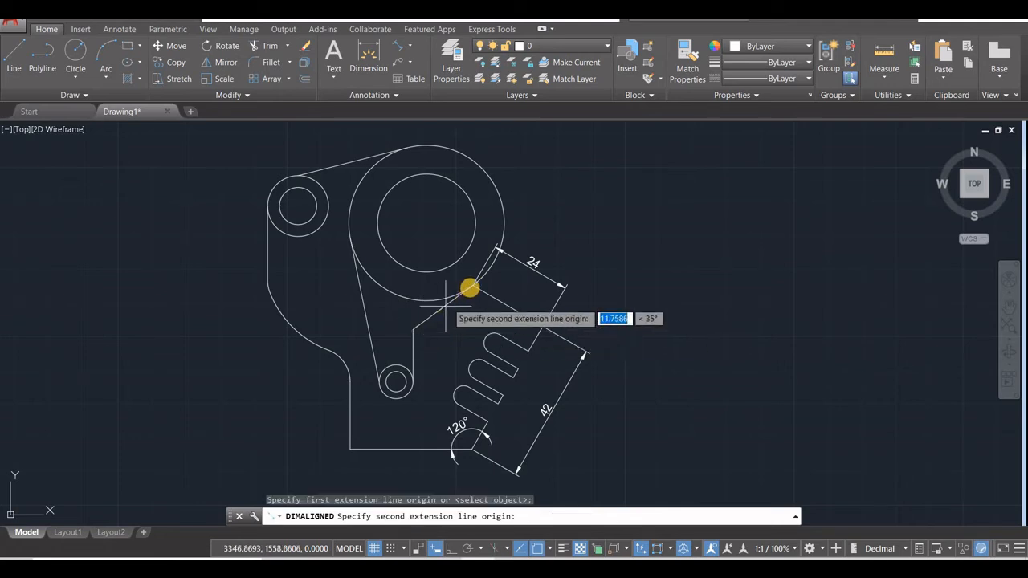
click(412, 329)
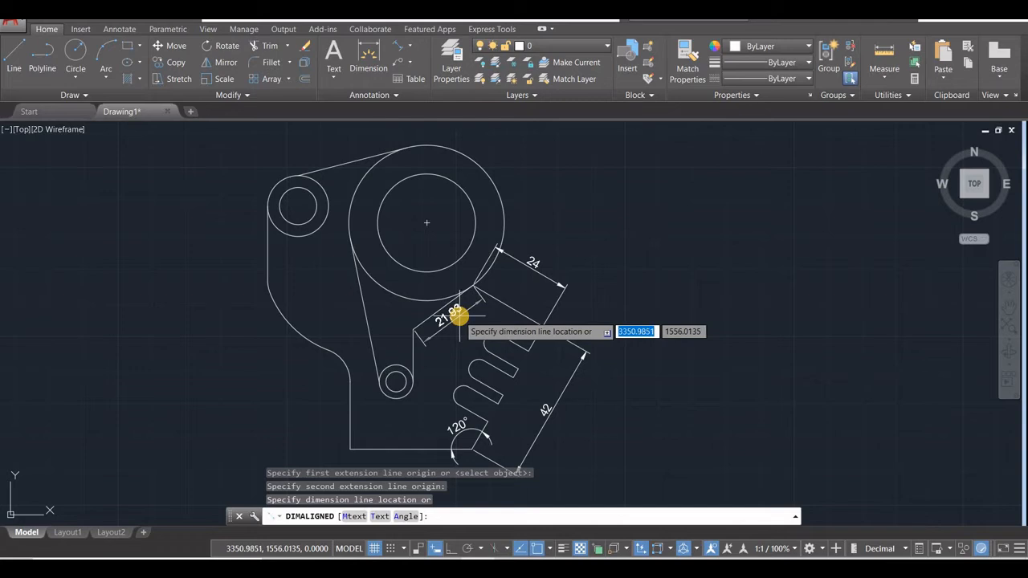
key(Escape)
Dimension the slanted line from the large outer circle to the top of the short vertical line, placing the dimension below the line.
scroll(446, 314, up, 5)
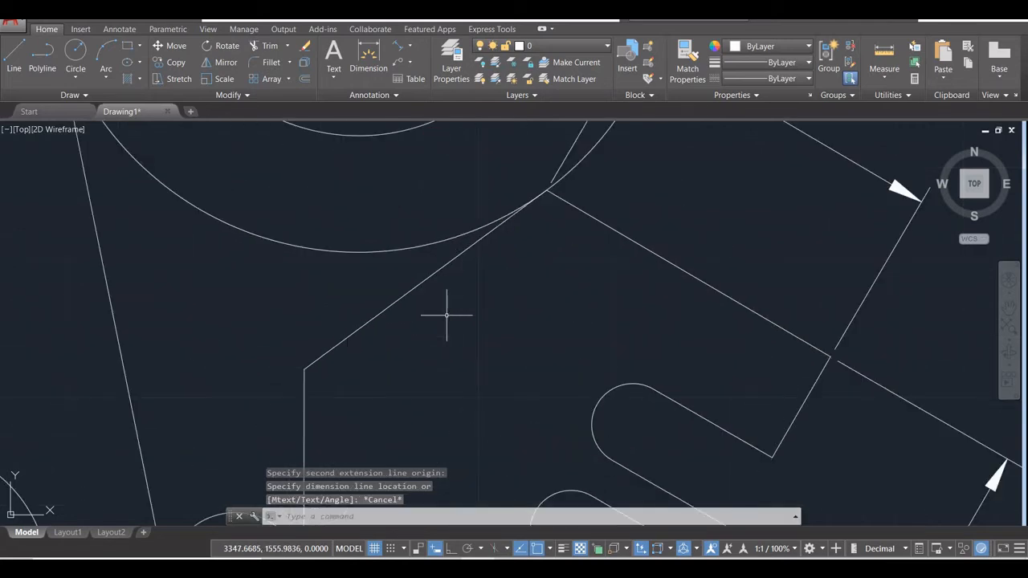
click(368, 56)
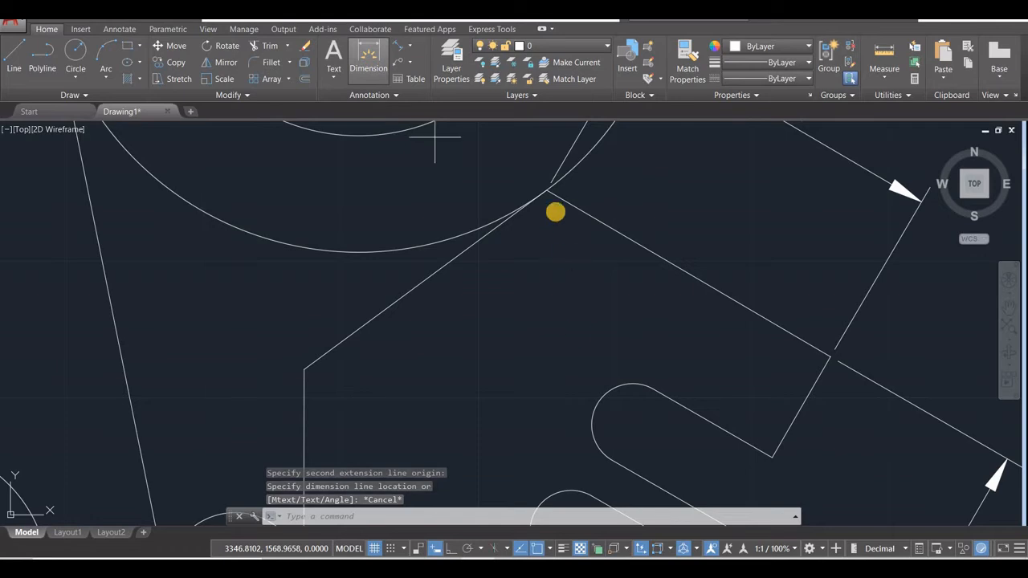
scroll(559, 227, up, 4)
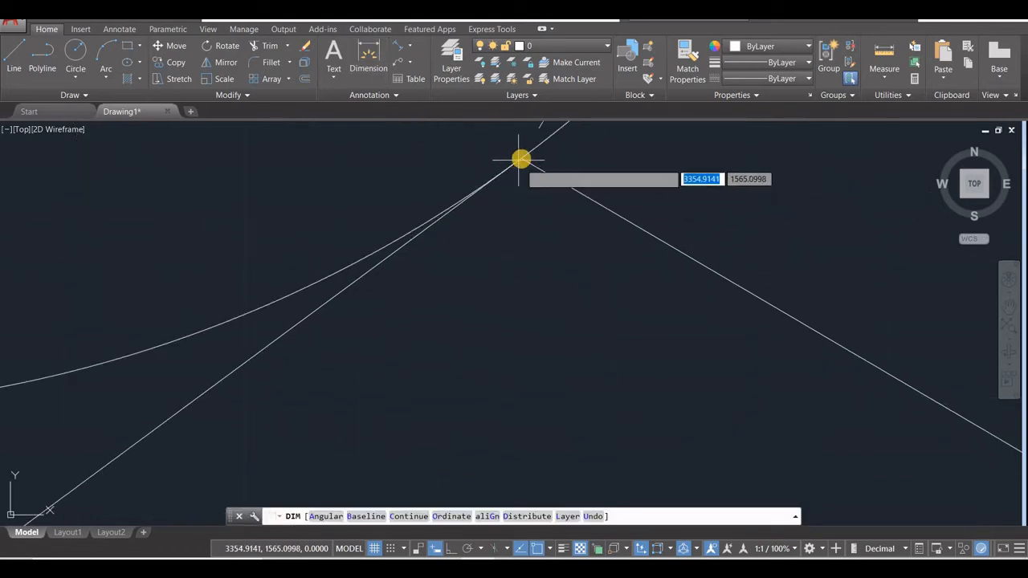
click(522, 158)
scroll(422, 337, down, 3)
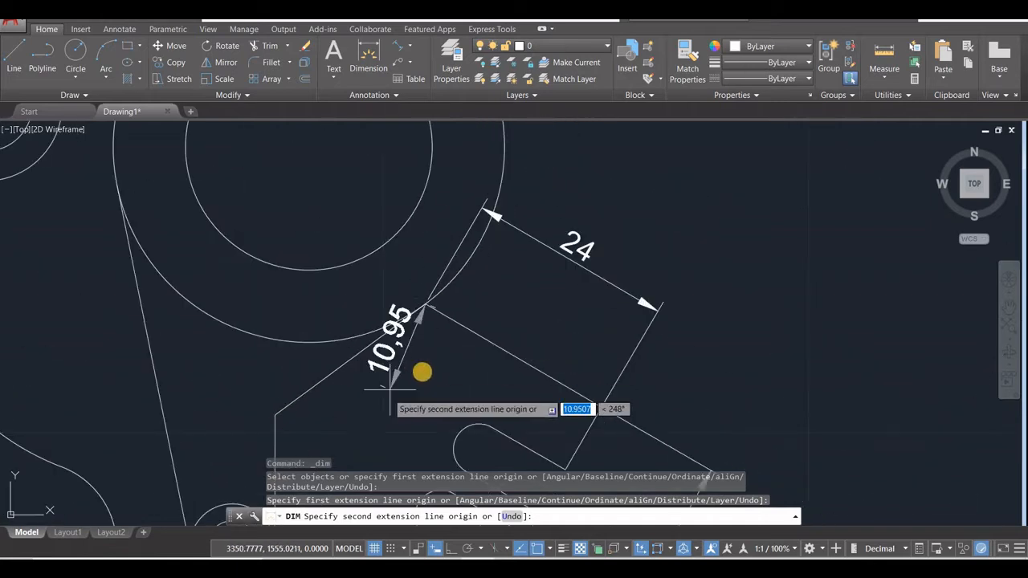
scroll(482, 278, up, 3)
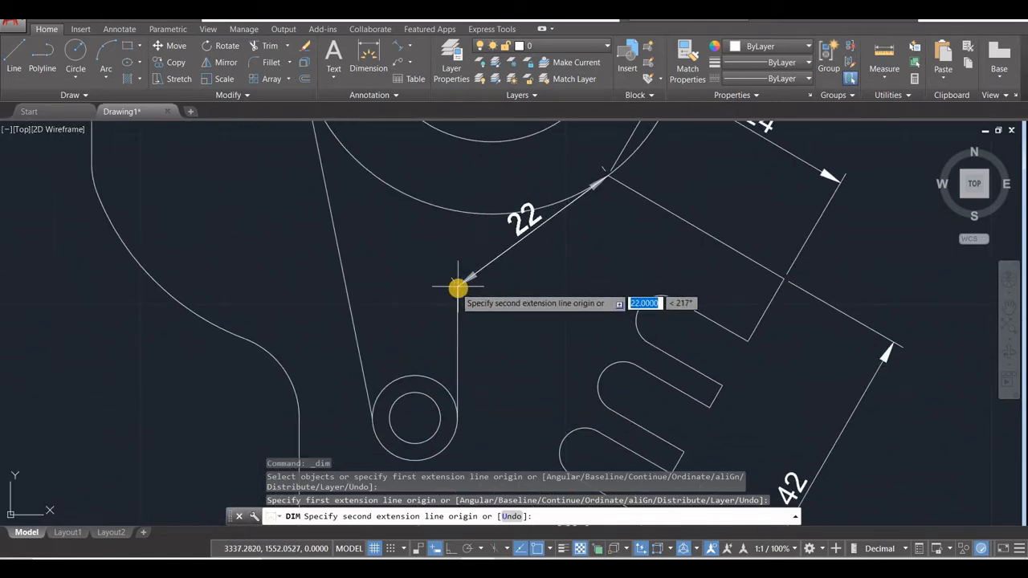
click(496, 315)
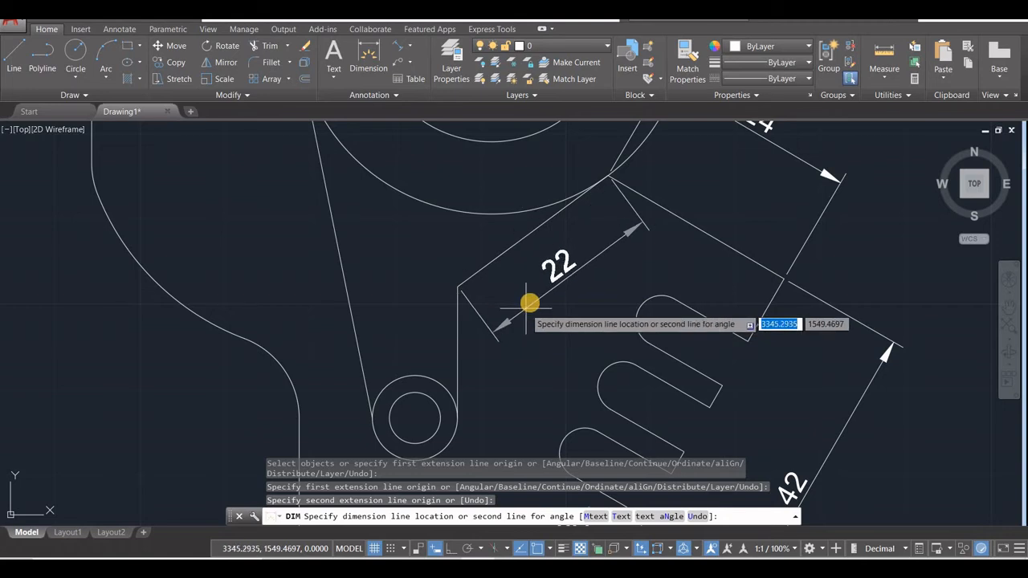
click(529, 301)
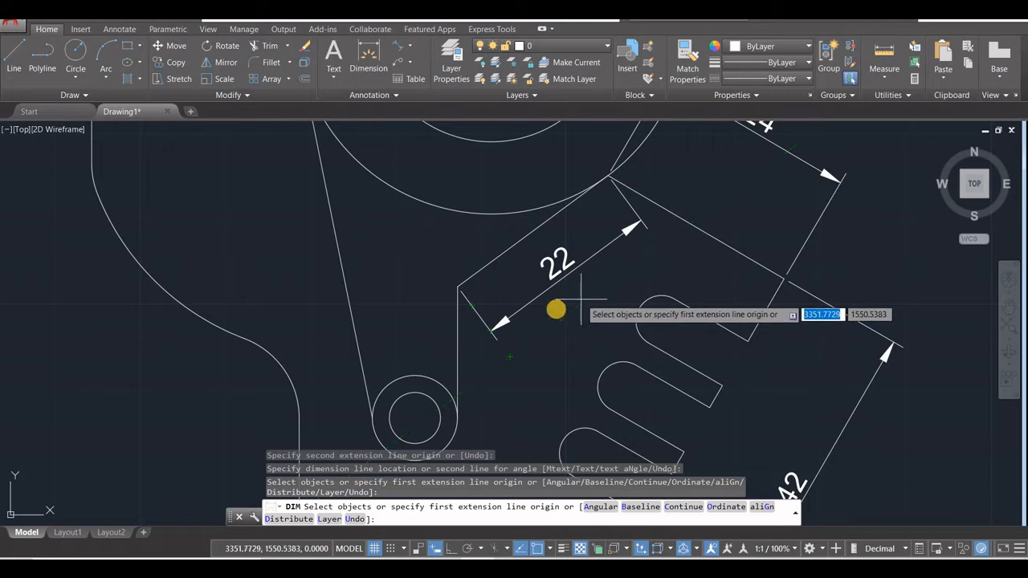
Dimension the slotted edge's uppermost segment on its outer side and the lower straight side of the top slot along that side.
scroll(557, 310, down, 2)
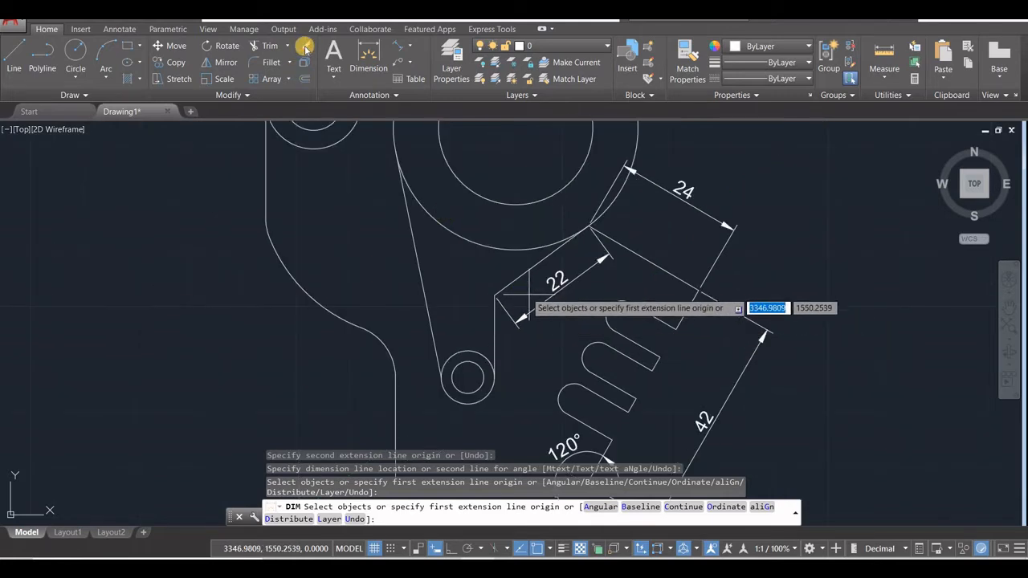
mouse_move(443, 272)
middle_down()
mouse_move(556, 216)
mouse_move(572, 142)
mouse_move(317, 182)
middle_up()
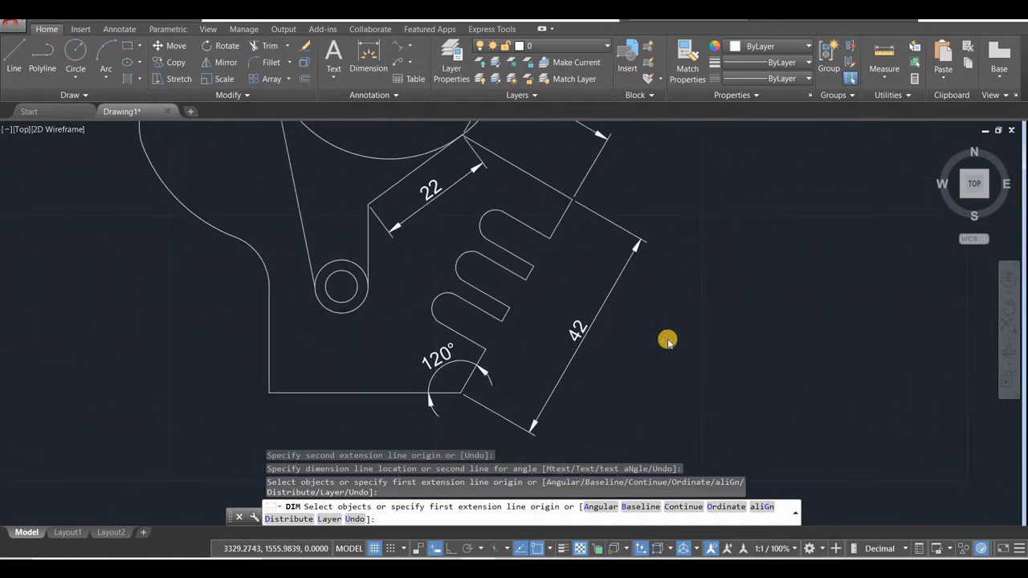
click(550, 238)
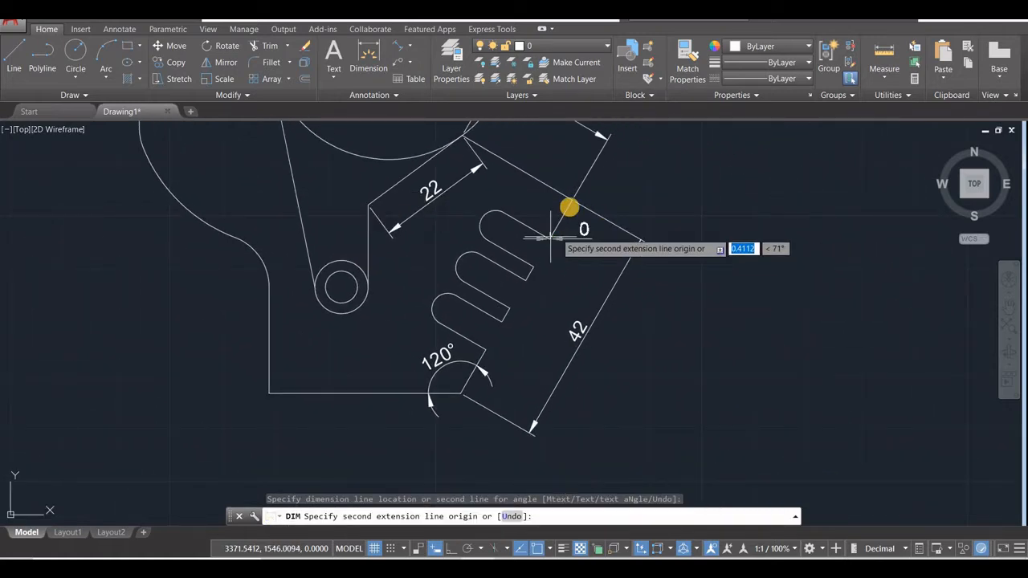
click(572, 201)
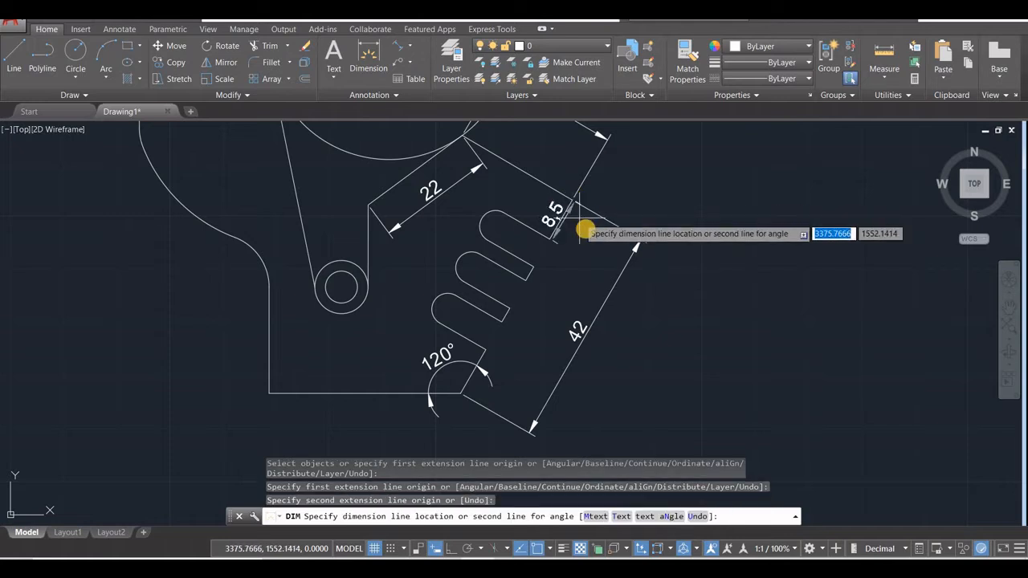
click(585, 229)
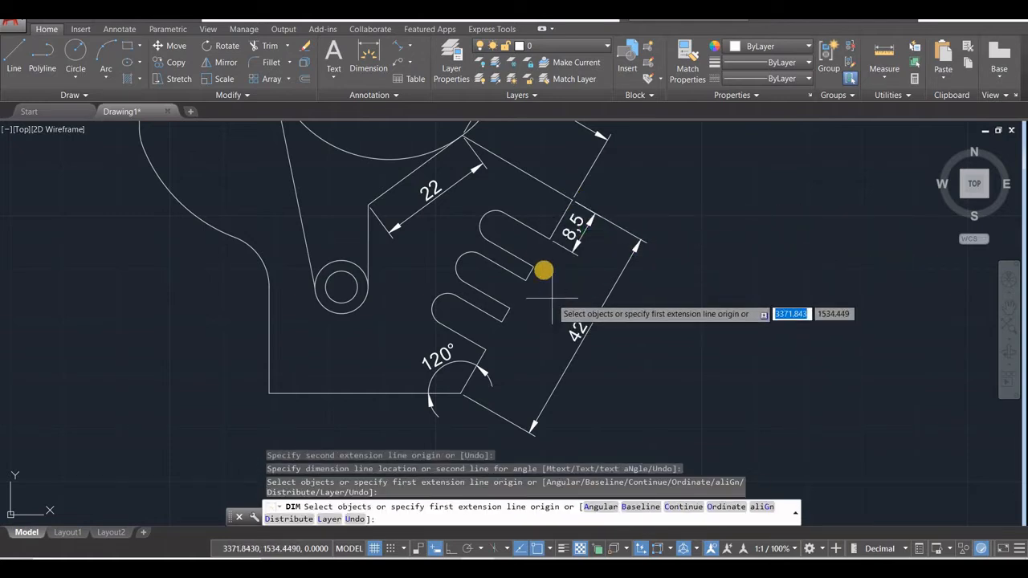
click(491, 237)
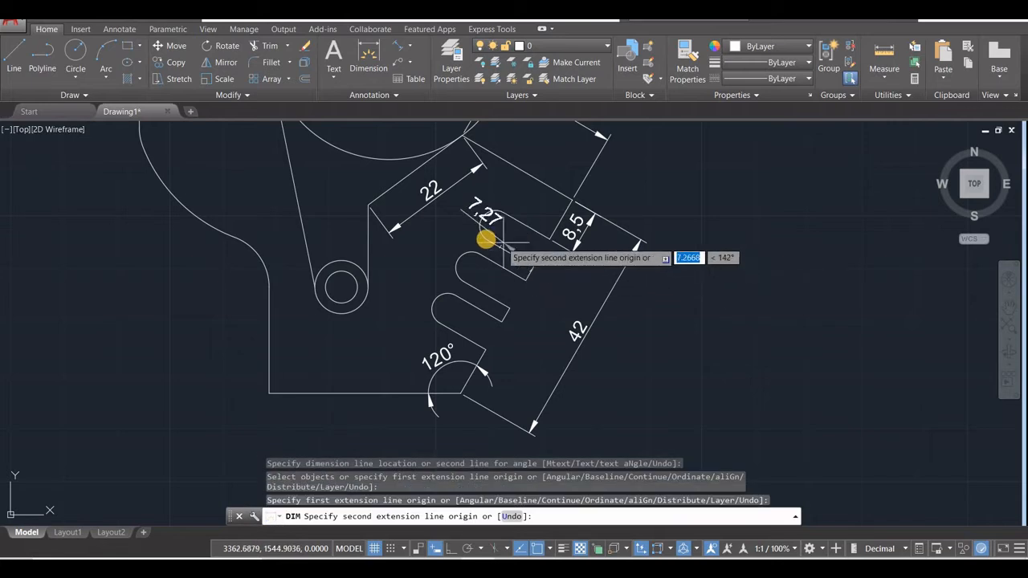
click(492, 235)
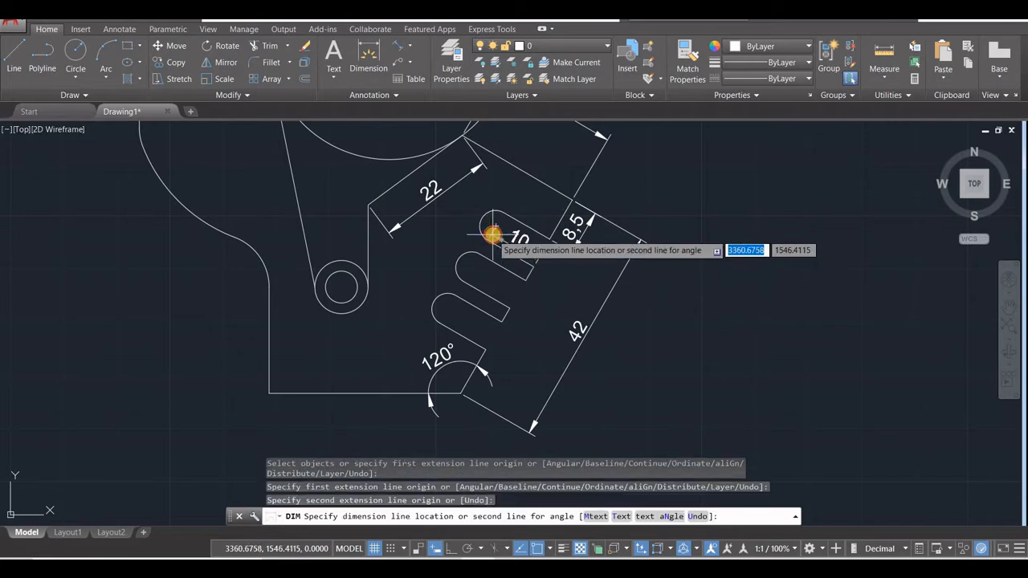
click(492, 236)
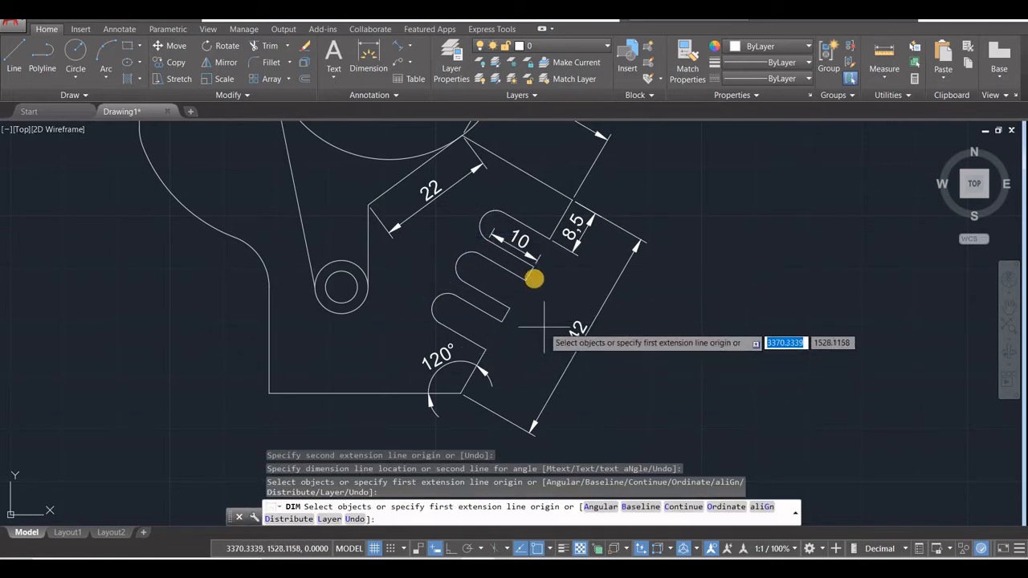
Dimension the short edge segment between the middle and lowest slots, placing the dimension just outside the slotted edge.
click(503, 318)
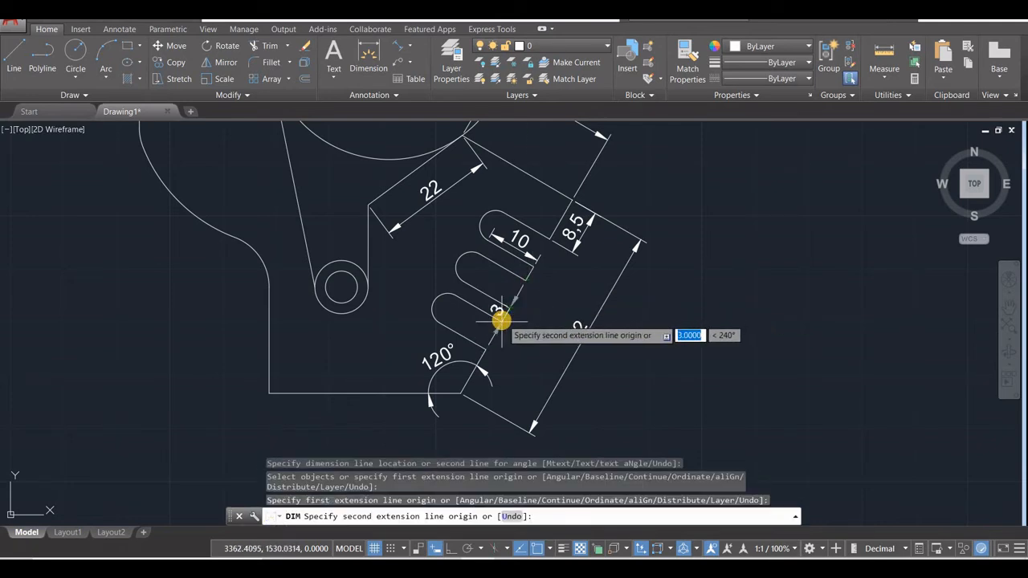
click(520, 324)
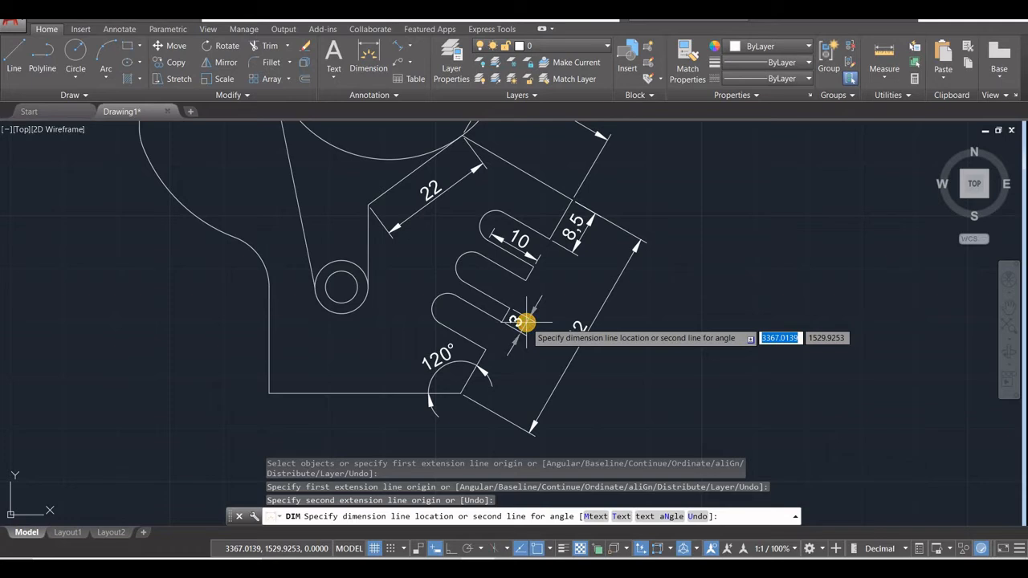
click(524, 324)
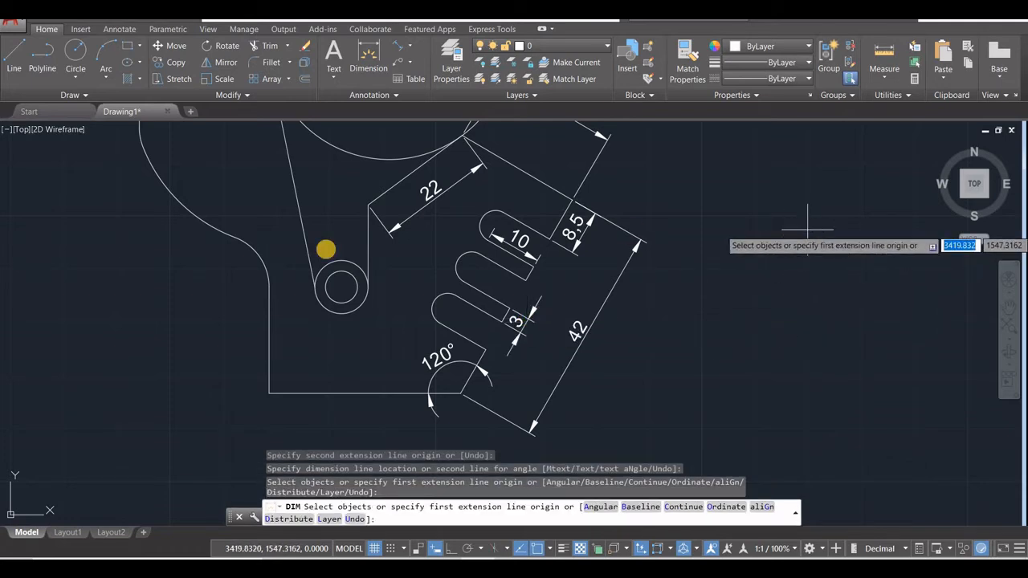
Dimension the full length of the bracket's horizontal bottom edge, placing the dimension well below it.
middle_drag(289, 231, 330, 455)
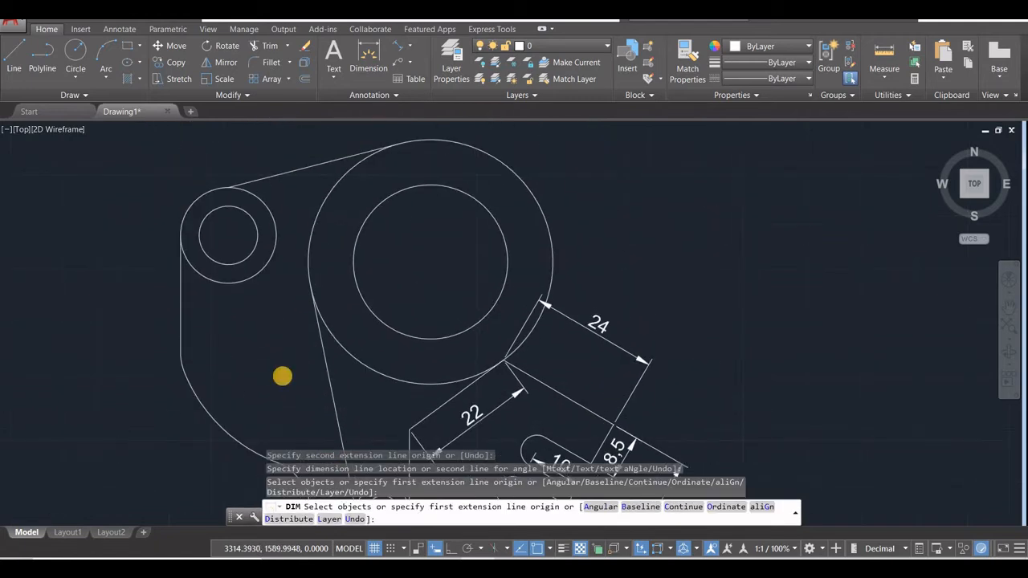
scroll(280, 372, down, 4)
scroll(280, 365, up, 2)
scroll(281, 374, up, 2)
middle_drag(281, 374, 274, 228)
scroll(273, 228, down, 2)
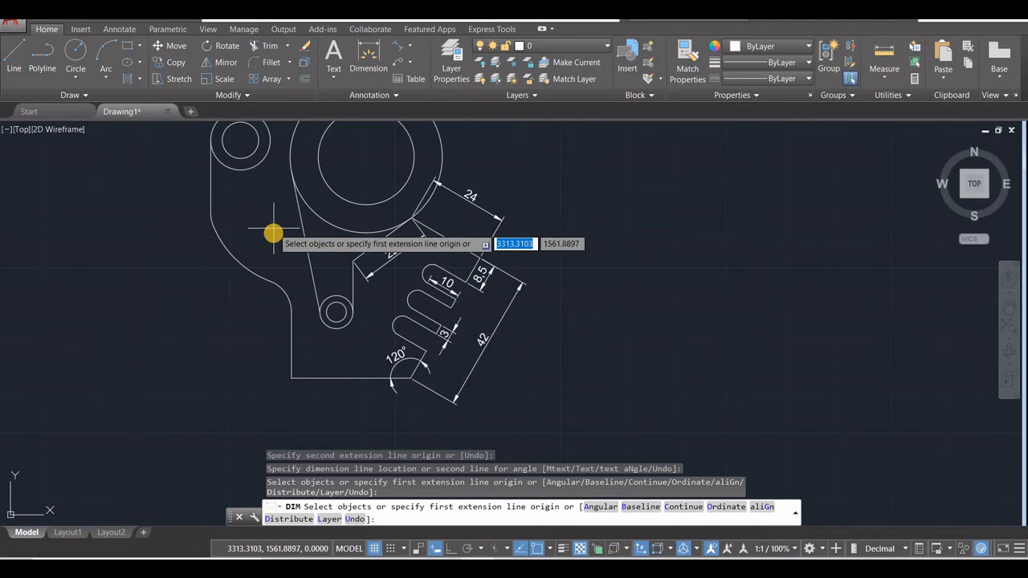
click(367, 54)
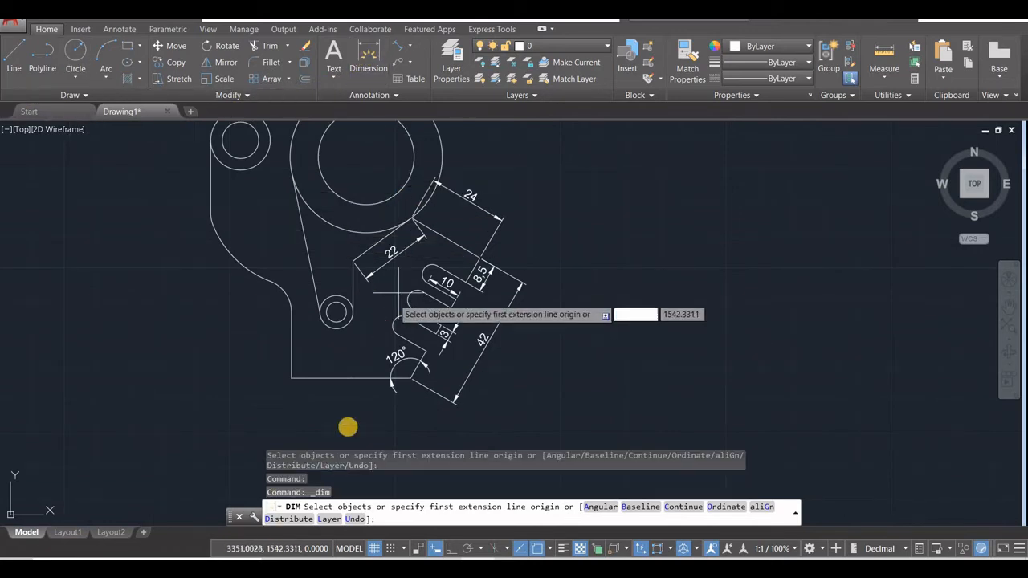
click(368, 378)
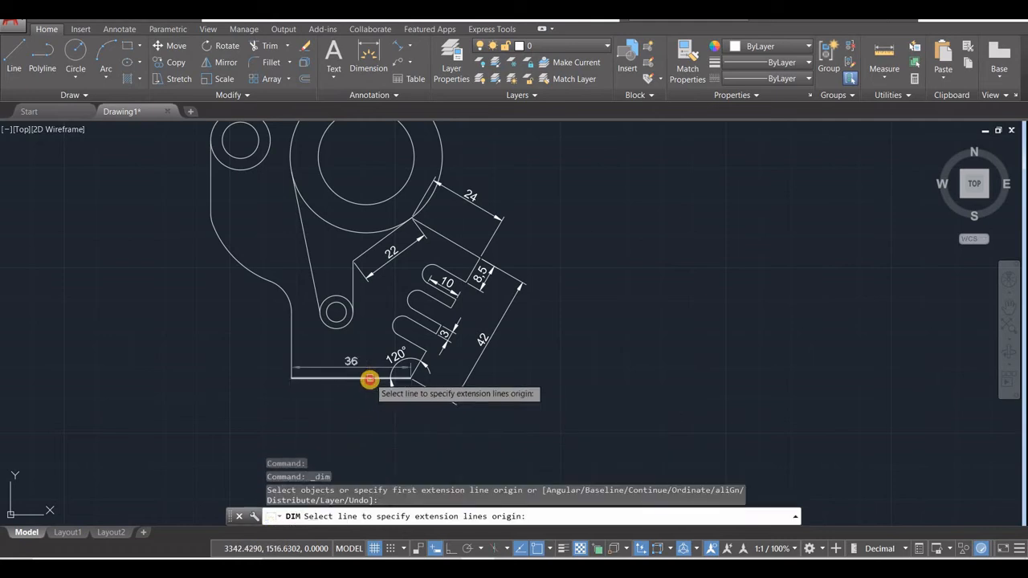
click(353, 437)
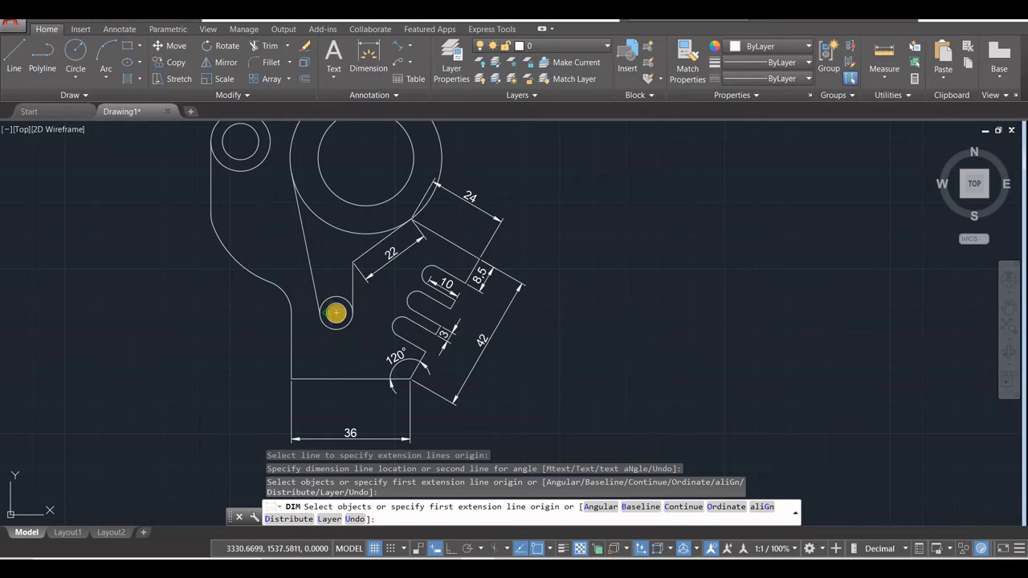
Dimension the horizontal distances from the lower small circle's centre to the bottom-left corner and to the large circle's centre, just below the bottom edge.
click(334, 314)
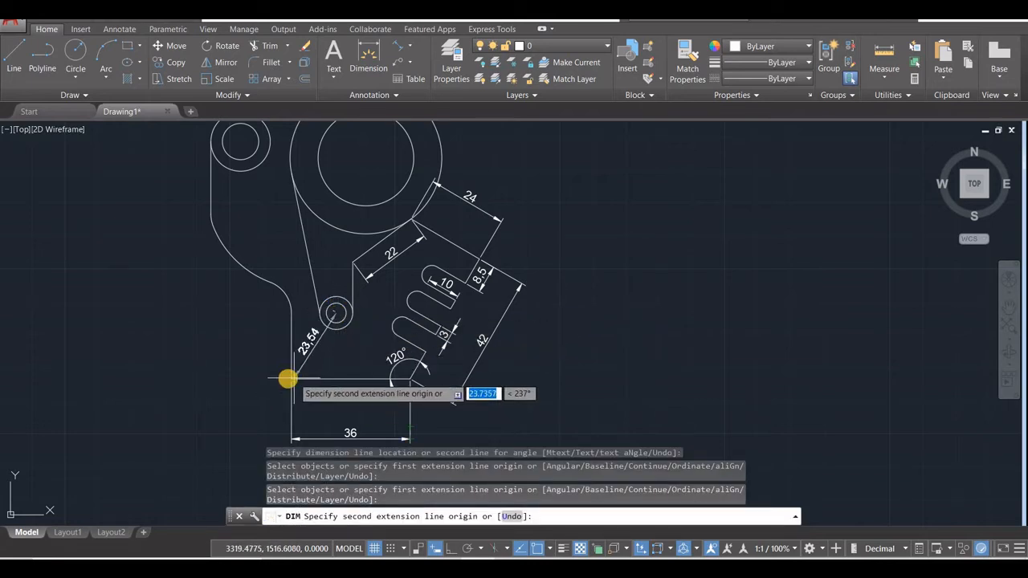
click(312, 393)
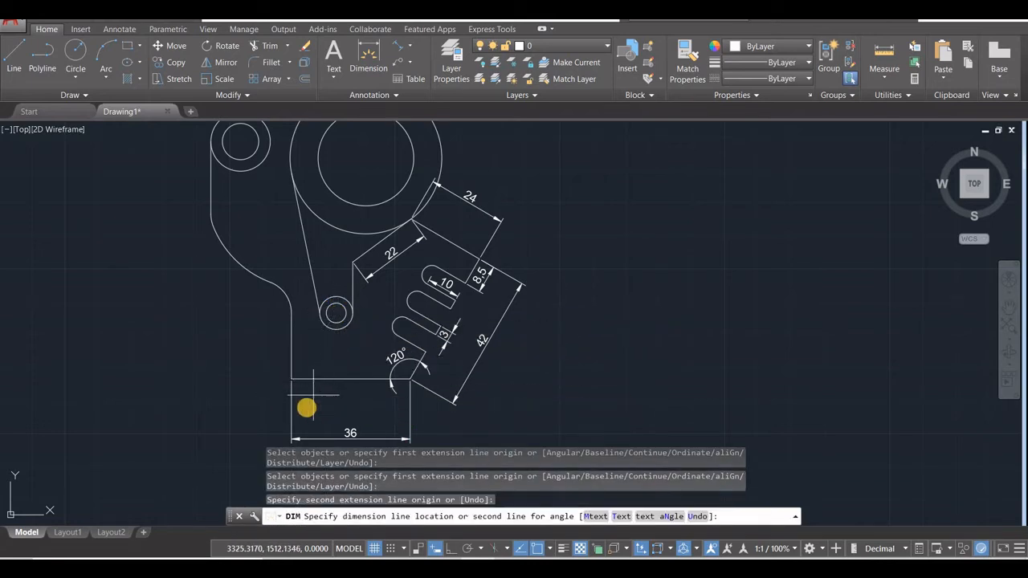
click(313, 393)
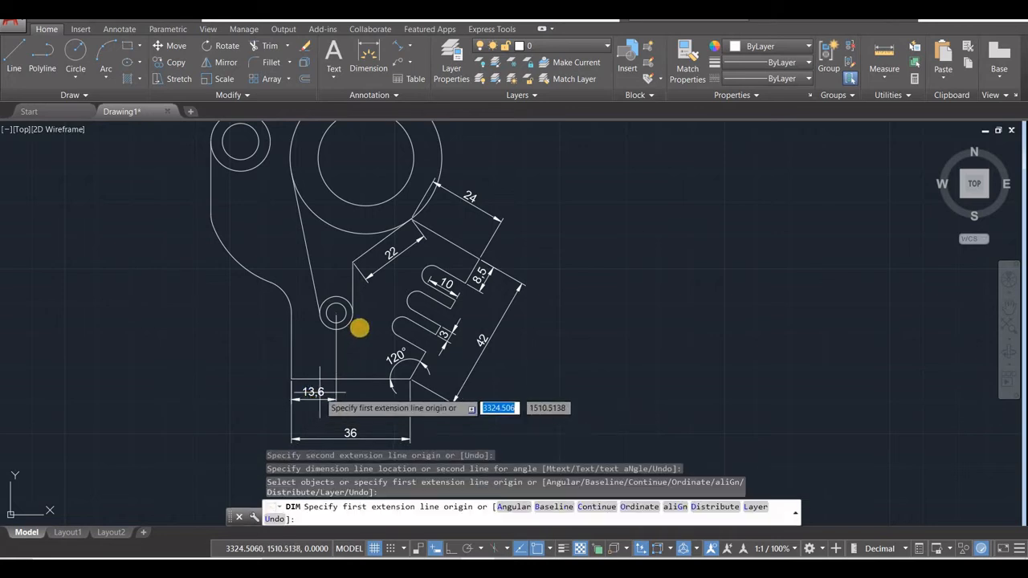
click(374, 167)
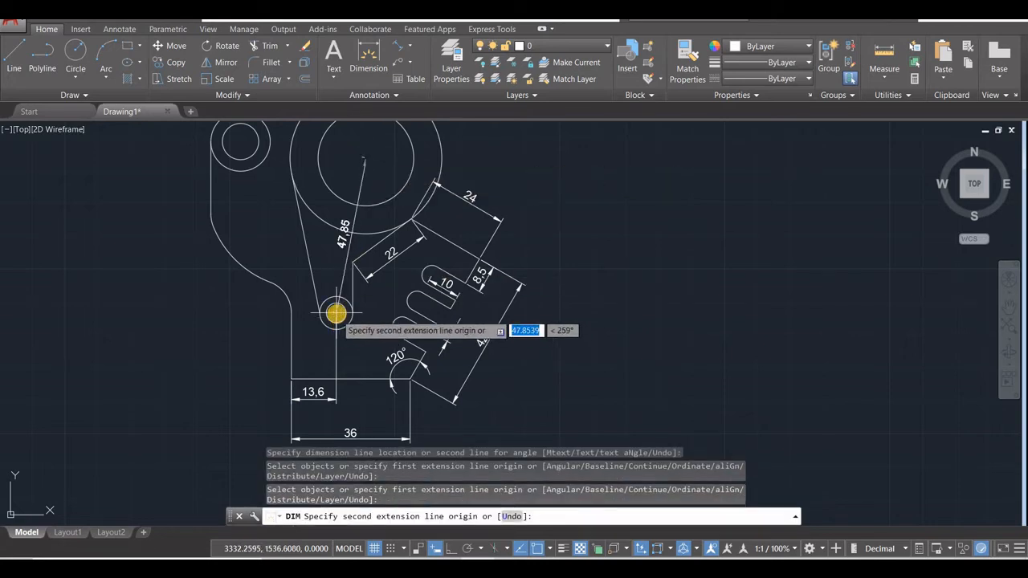
click(336, 314)
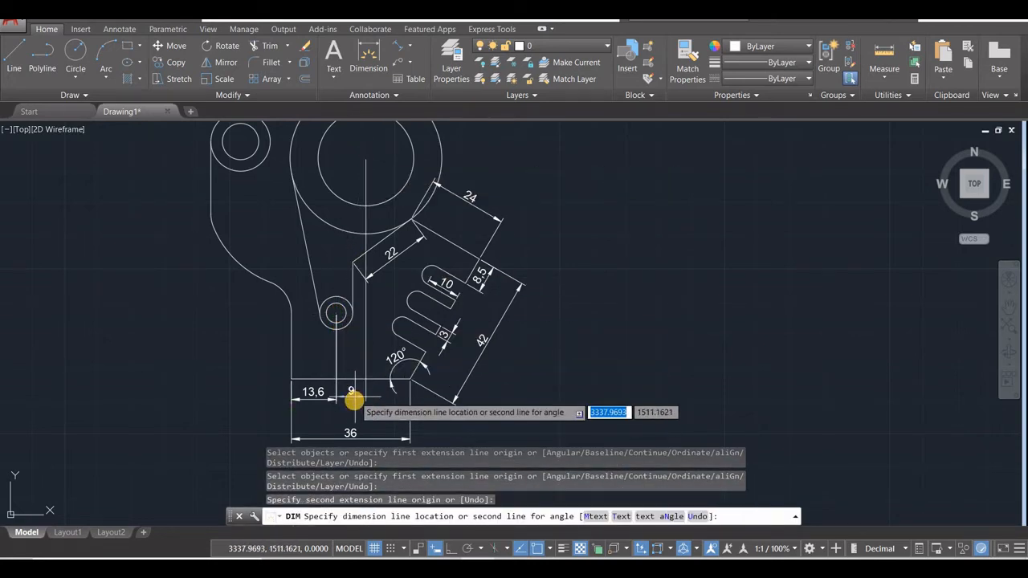
click(354, 398)
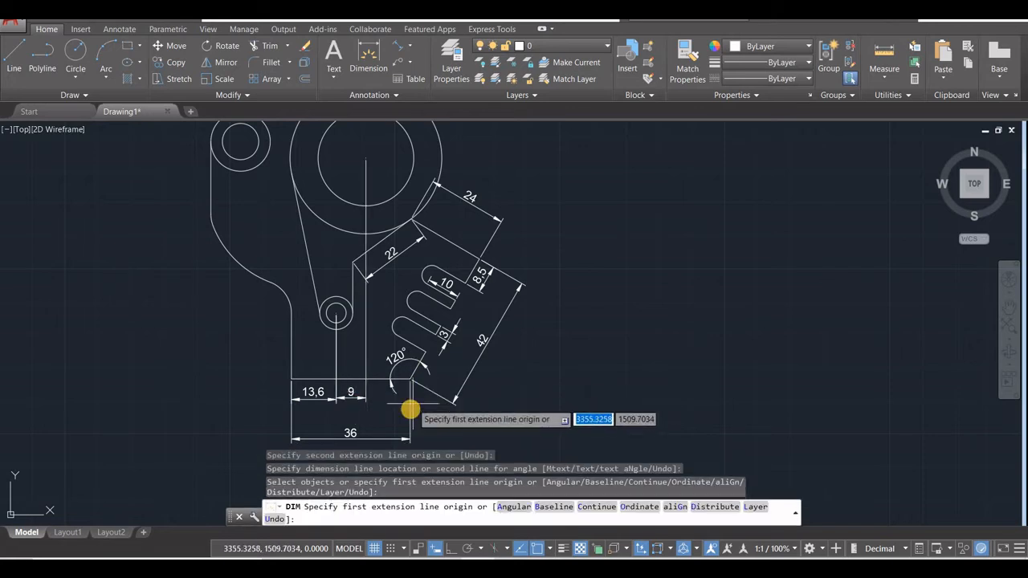
Dimension the vertical distance from the bottom-left corner to the lower small circle's centre, placing the dimension well outside the left edge.
middle_drag(209, 339, 421, 343)
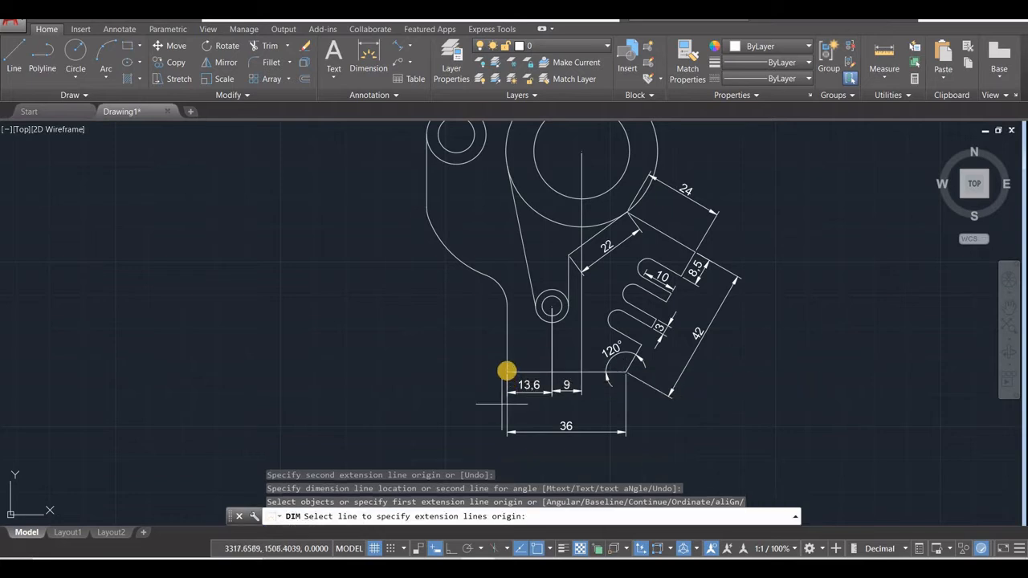
click(506, 370)
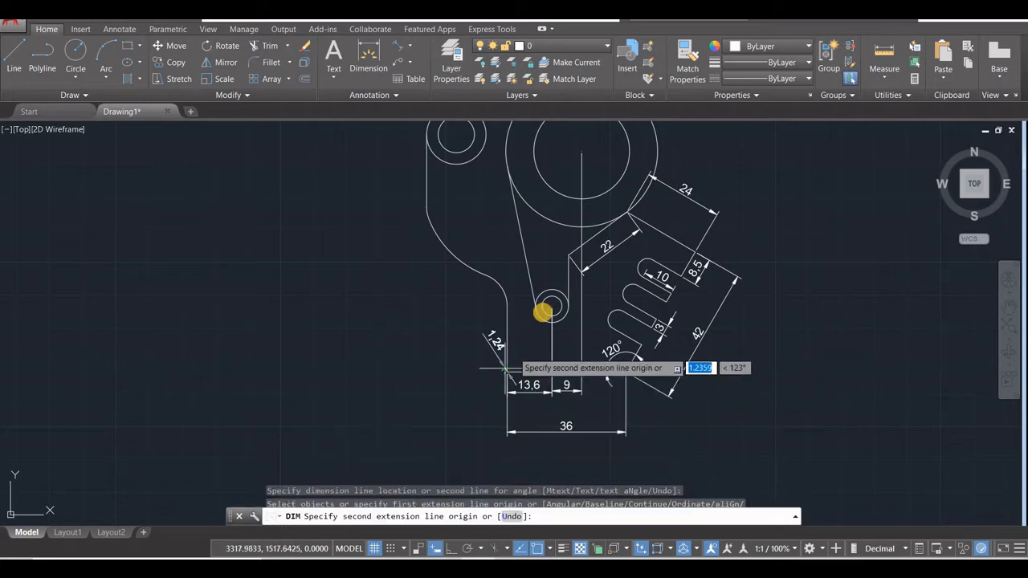
click(552, 305)
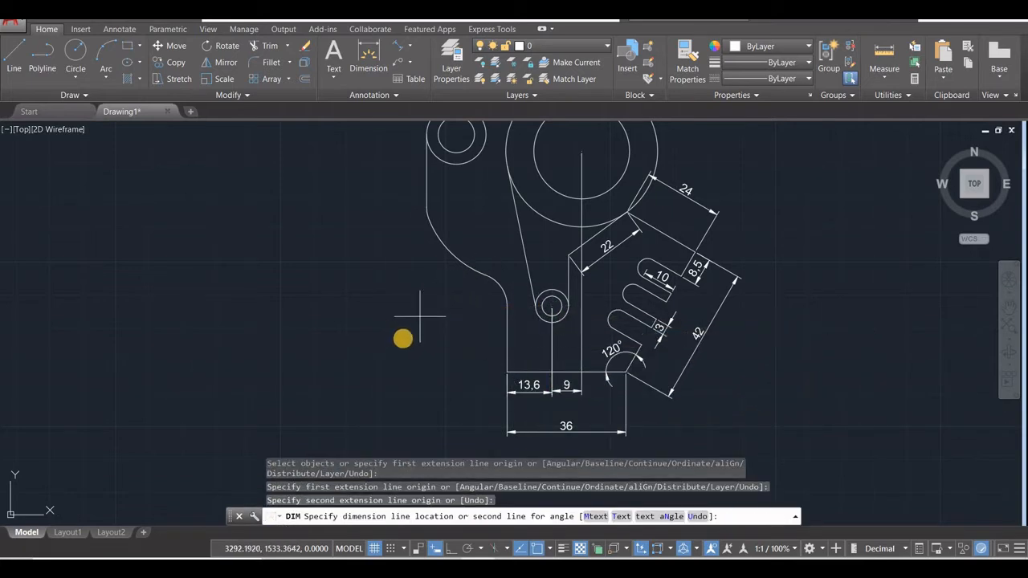
click(376, 345)
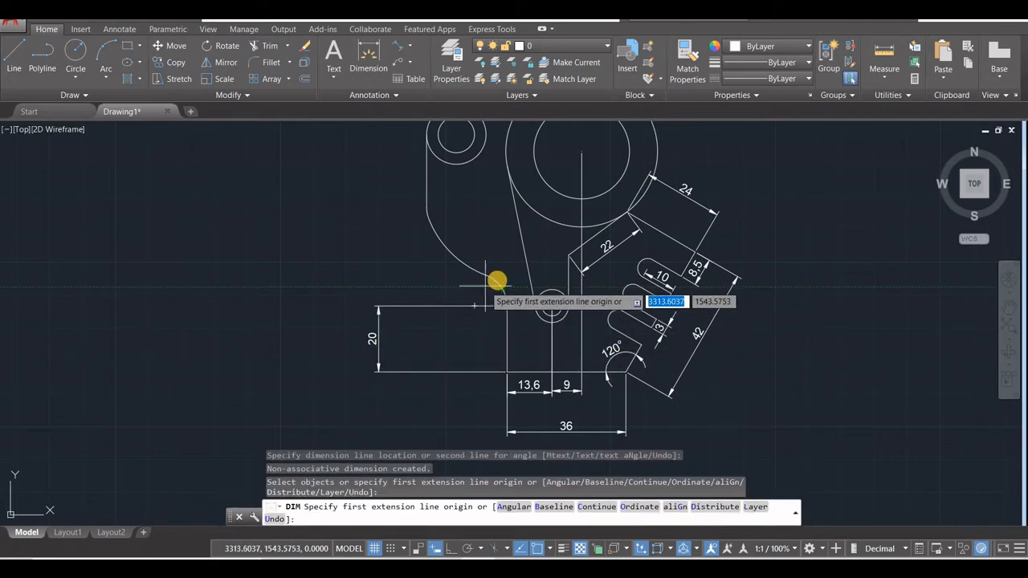
Add radius dimensions to the lower rounding arc and the adjoining large arc on the left outline, placing both texts beside their arcs.
scroll(487, 283, up, 4)
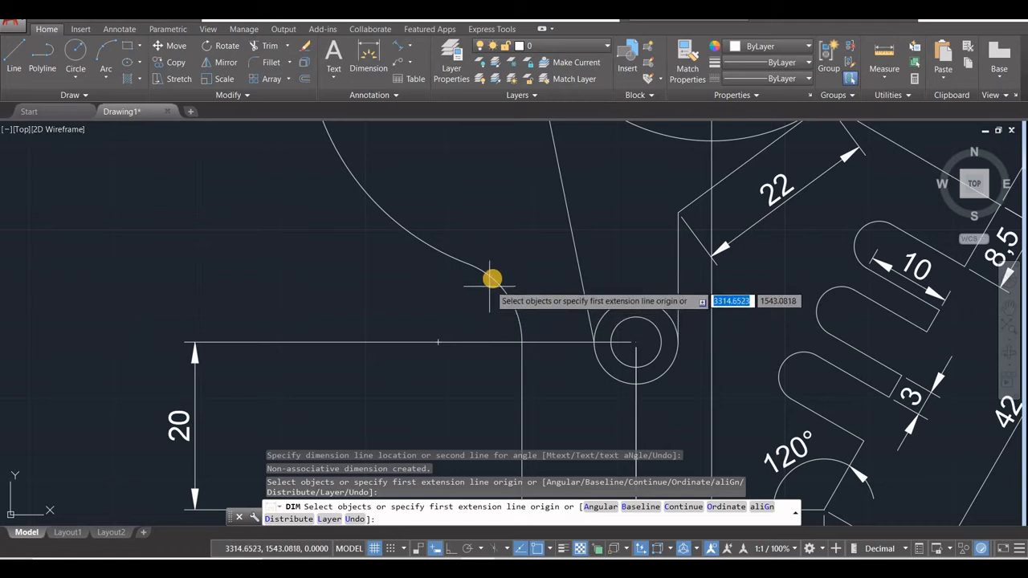
click(491, 281)
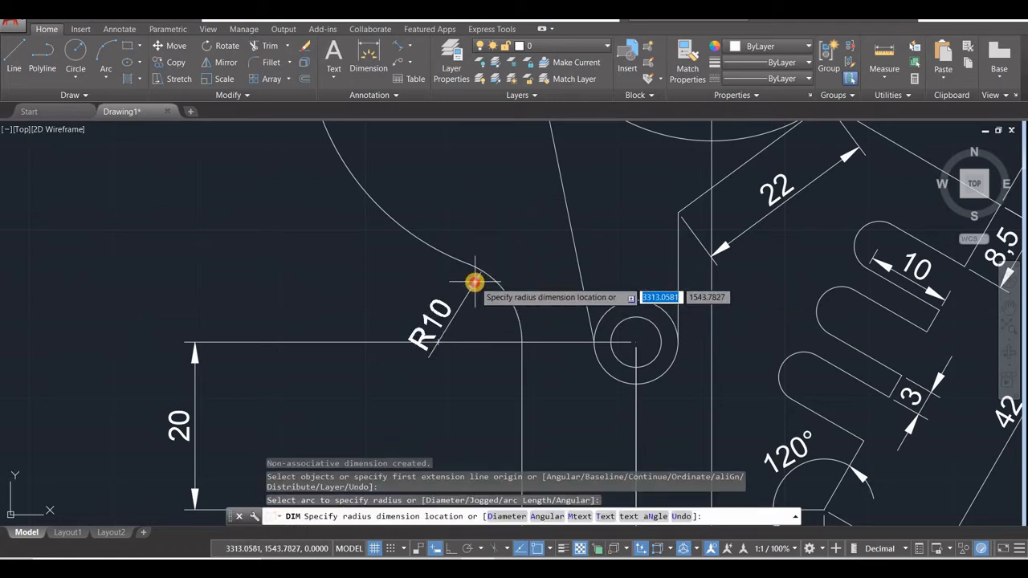
click(474, 282)
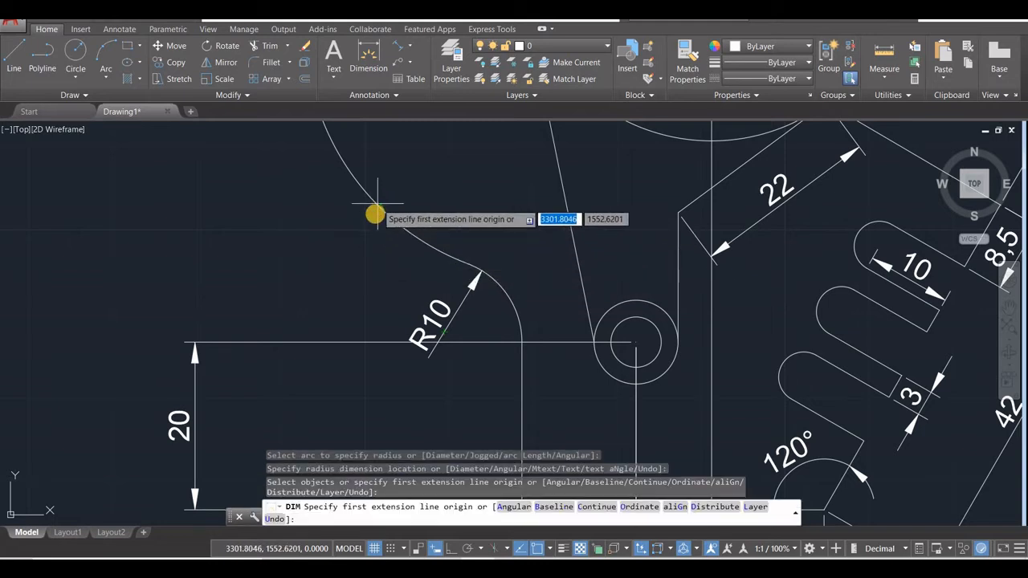
scroll(374, 207, down, 5)
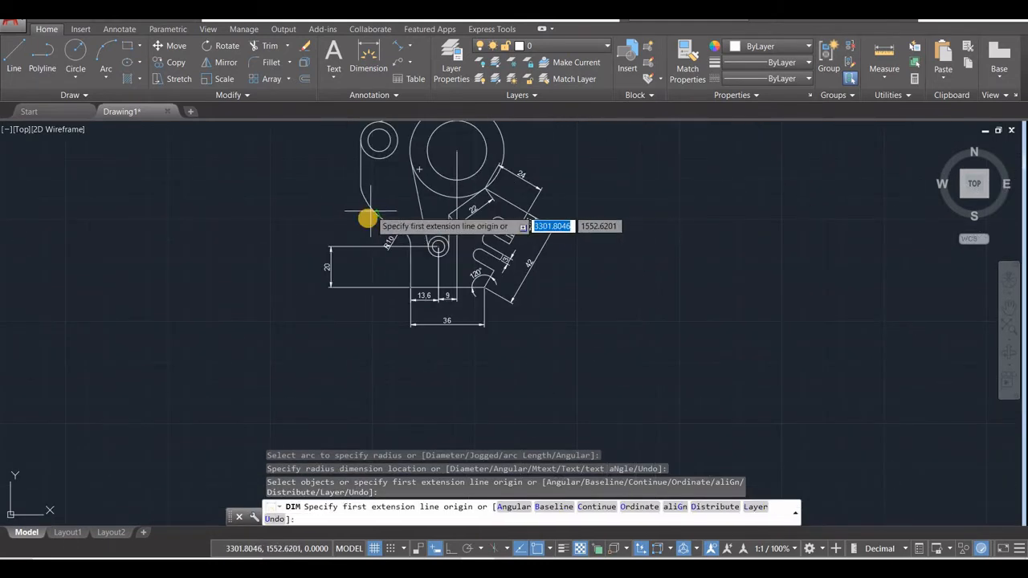
scroll(367, 212, up, 6)
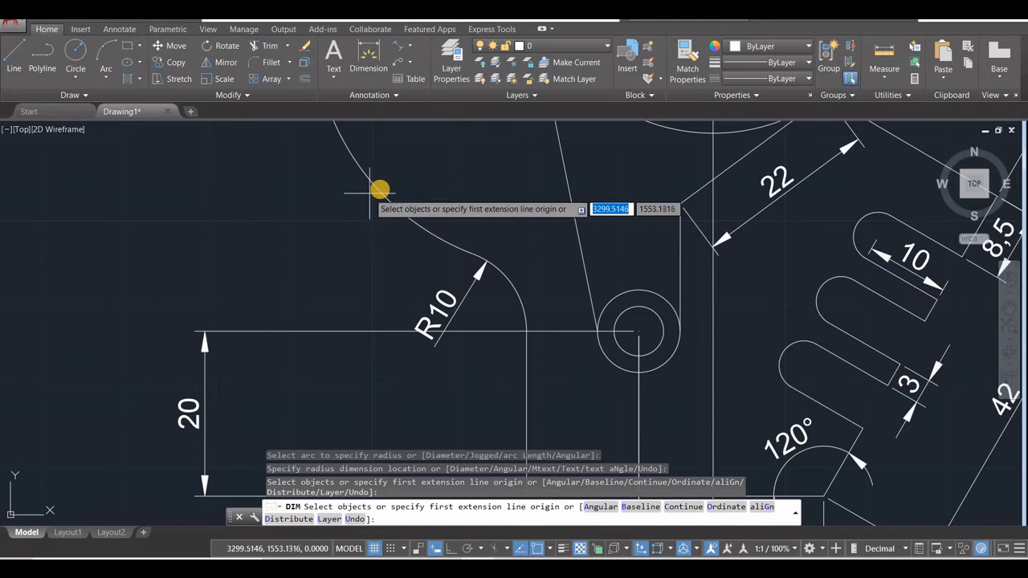
click(378, 196)
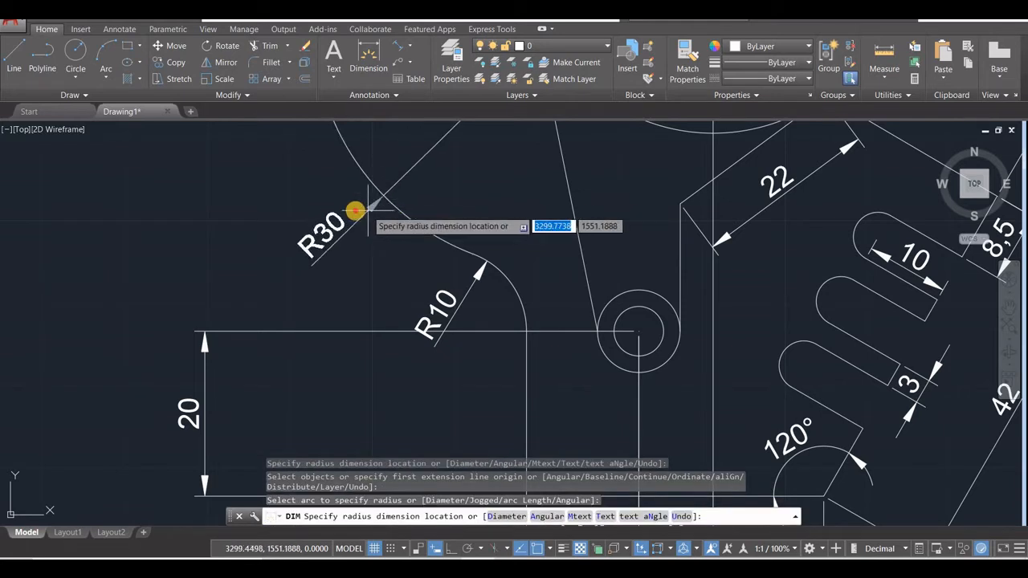
click(356, 210)
Dimension the radius of the short arc joining the upper-left vertical edge to the large arc, placing the text inside the outline.
scroll(353, 225, down, 5)
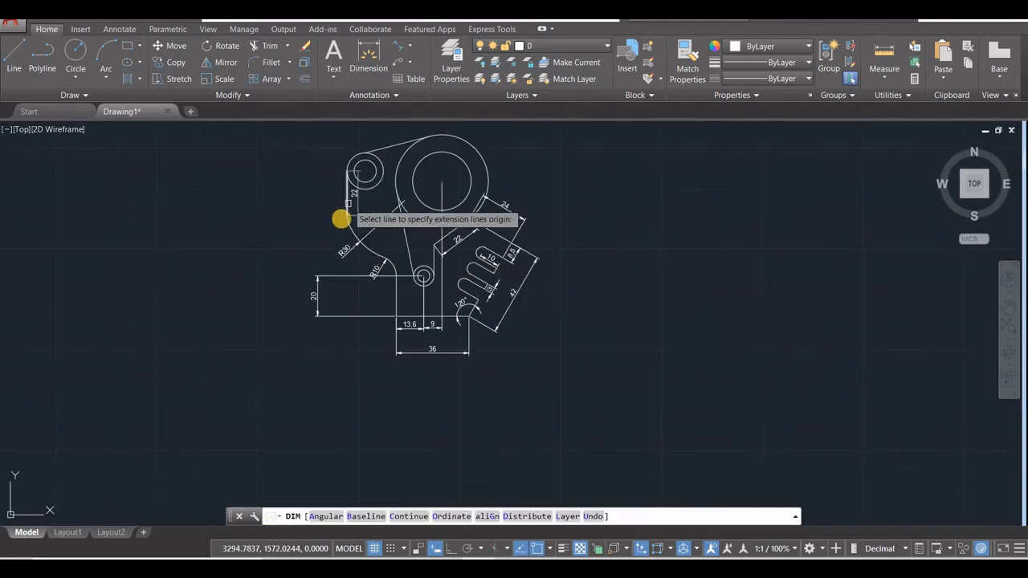
scroll(343, 219, up, 5)
scroll(341, 218, up, 2)
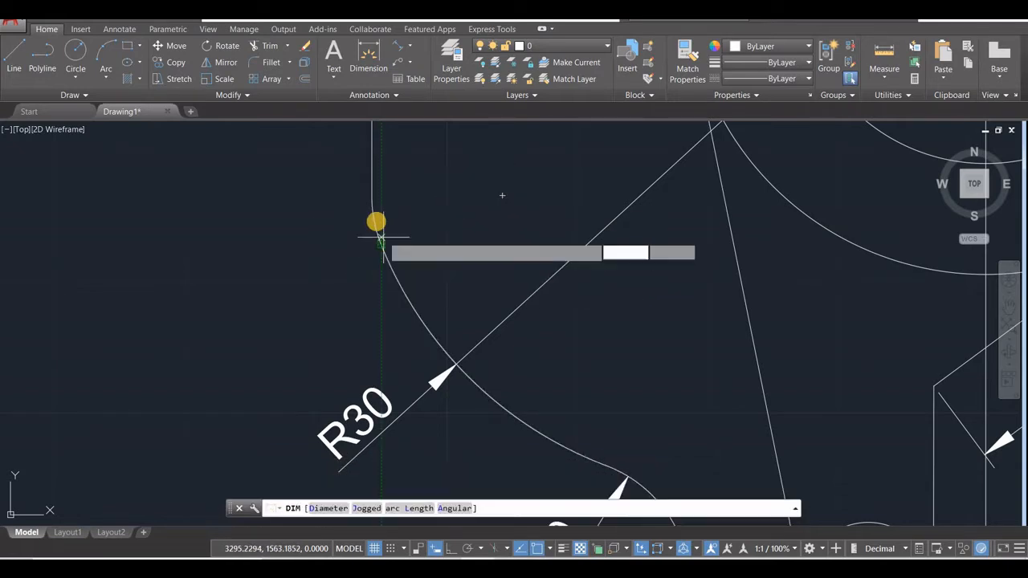
key(Escape)
scroll(356, 224, up, 1)
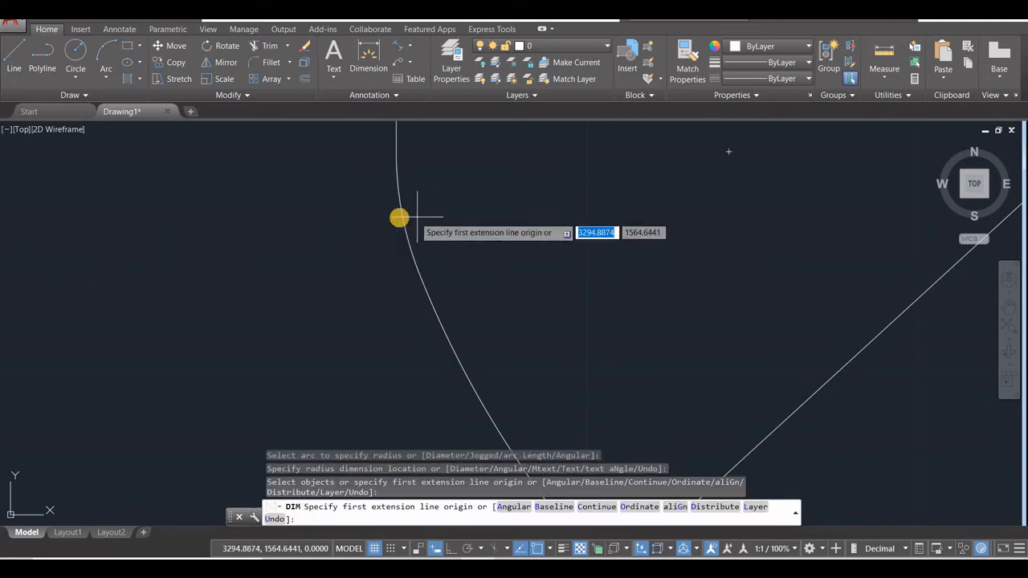
scroll(400, 193, up, 1)
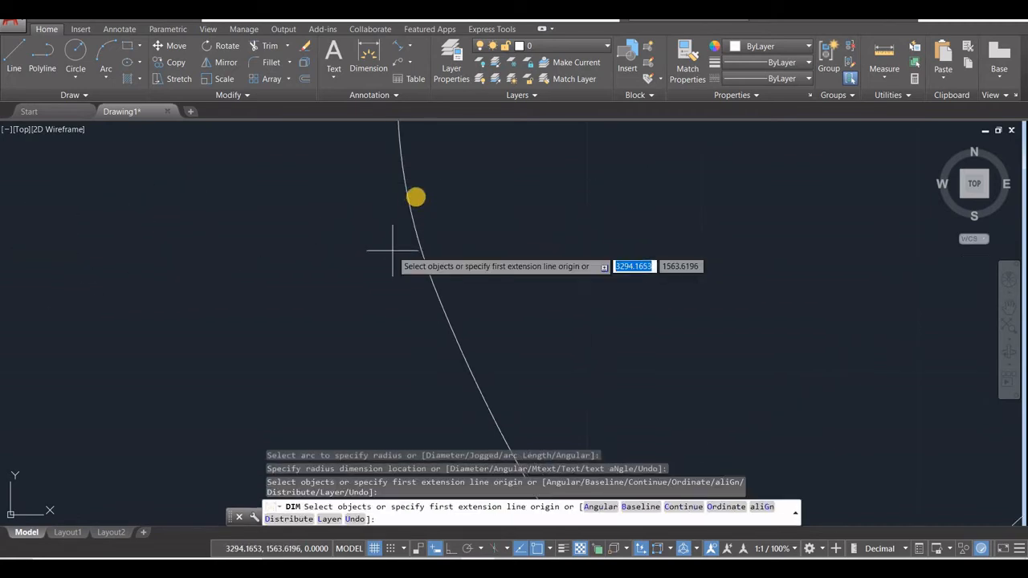
scroll(383, 207, down, 5)
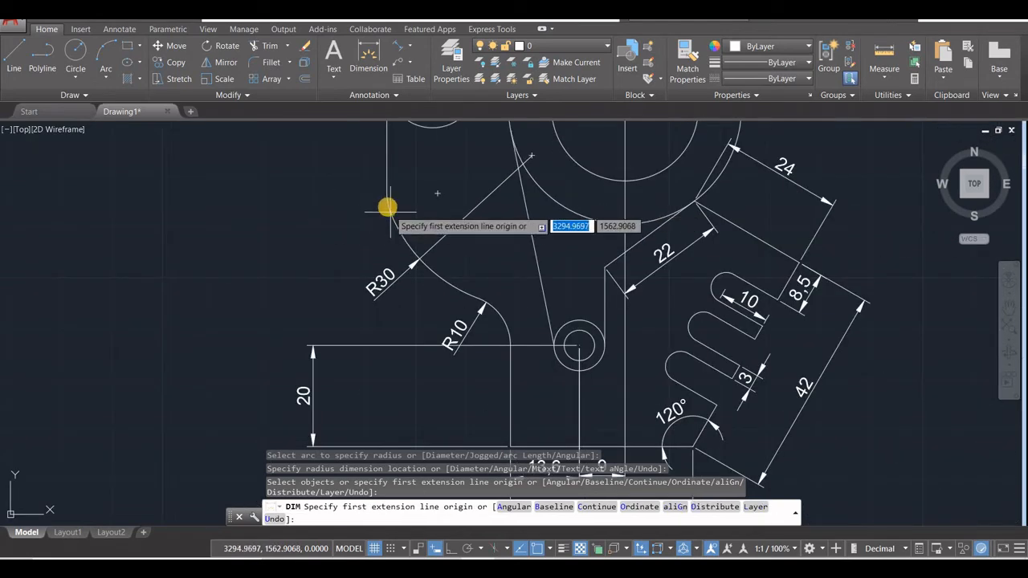
scroll(389, 207, up, 5)
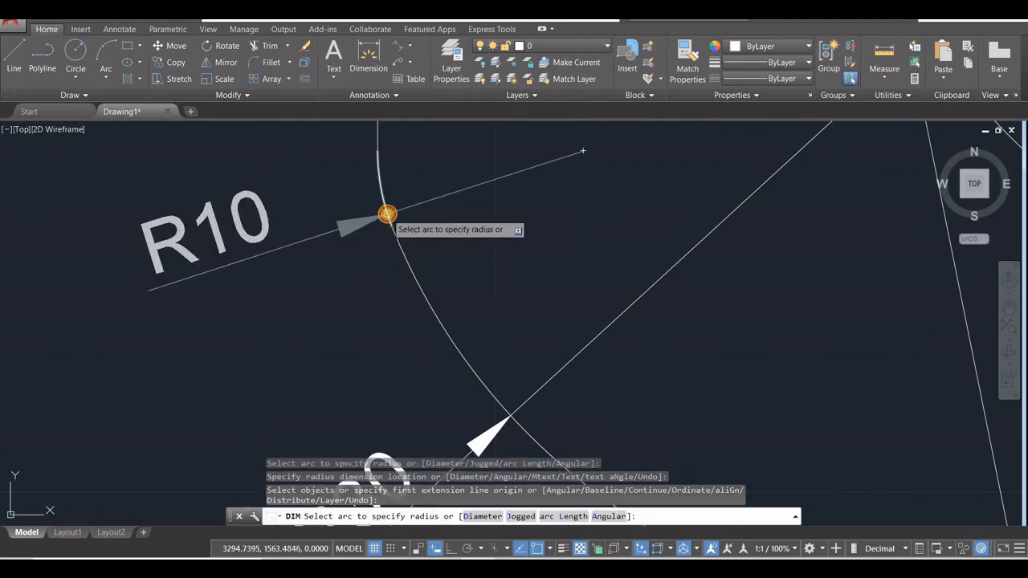
click(386, 213)
click(447, 273)
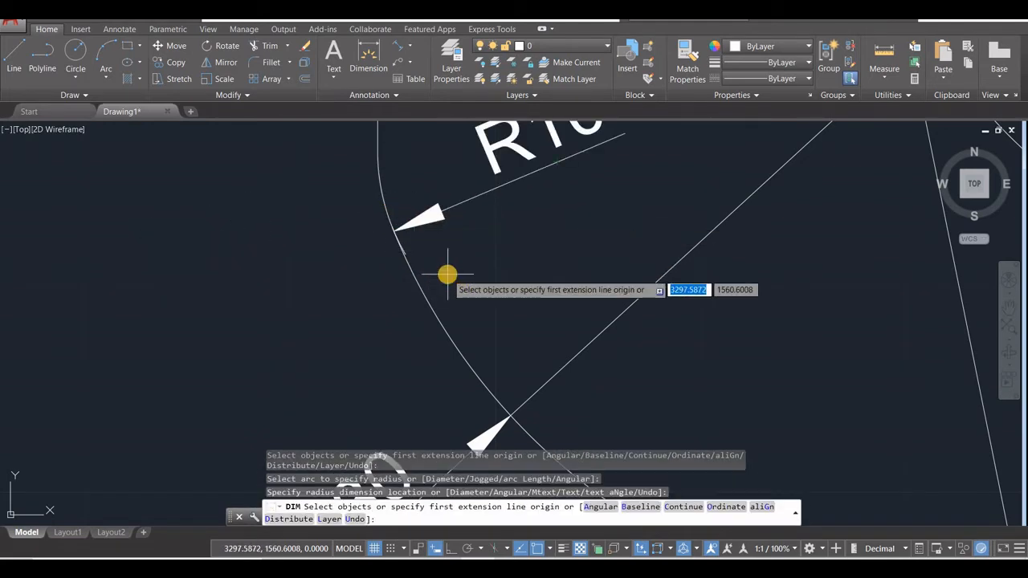
scroll(445, 271, down, 4)
scroll(401, 250, down, 1)
scroll(406, 249, up, 1)
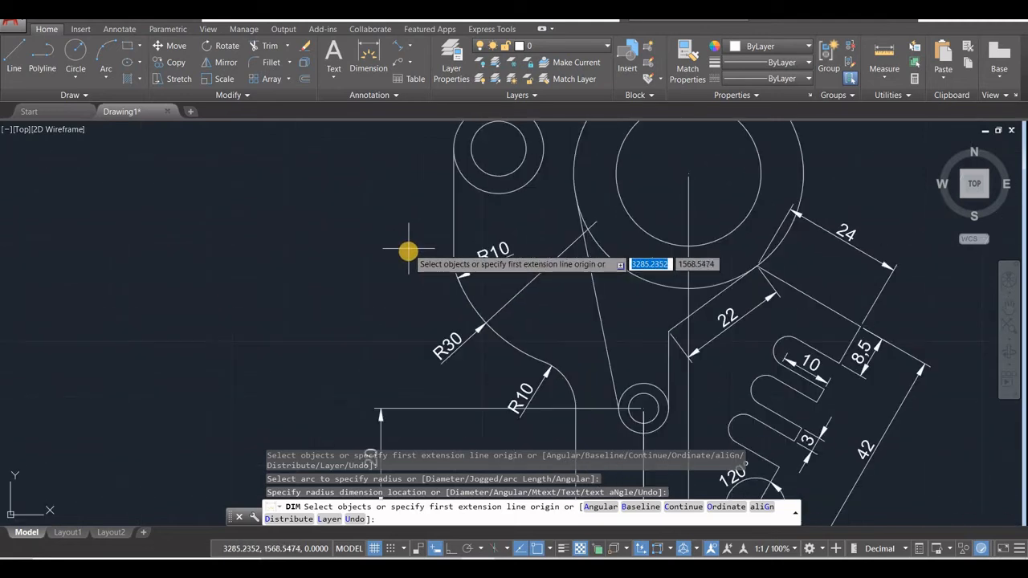
scroll(408, 252, down, 2)
scroll(403, 253, up, 1)
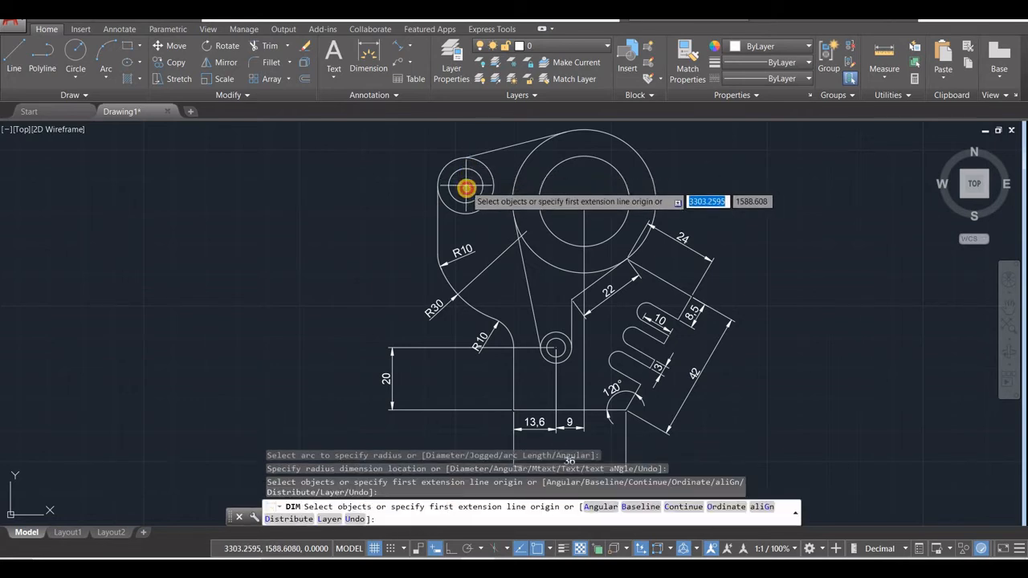
click(464, 186)
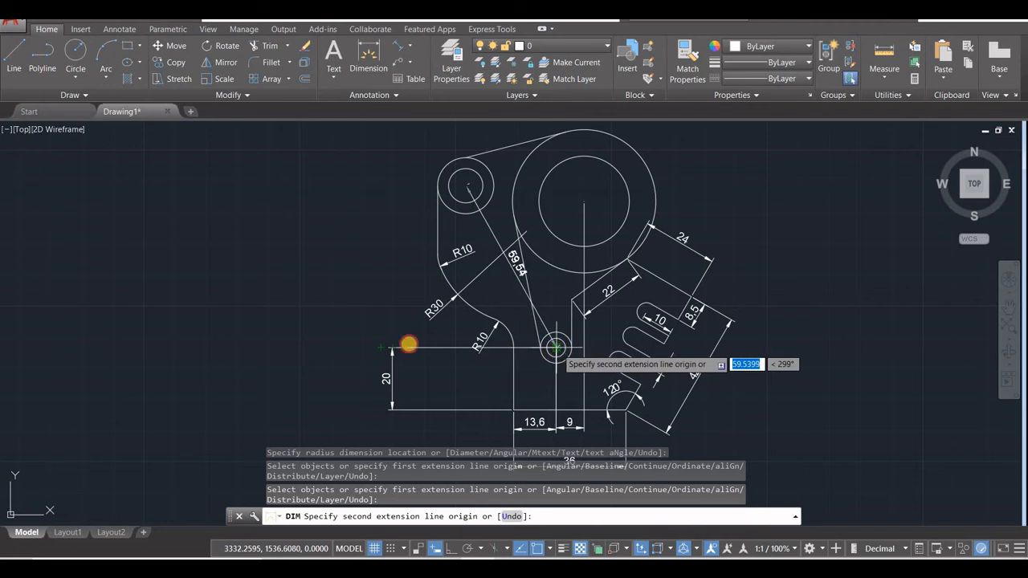
click(438, 346)
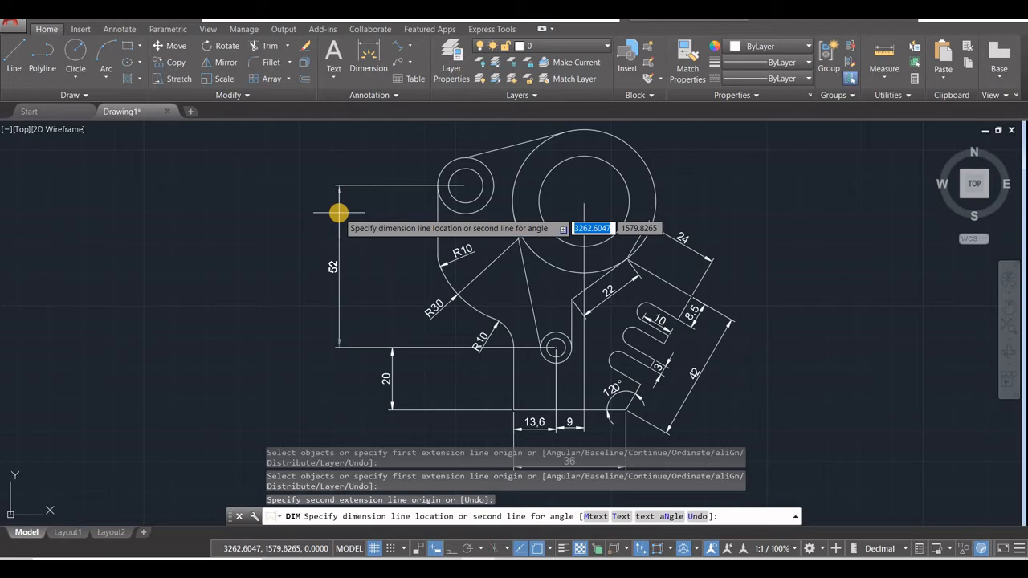
key(Escape)
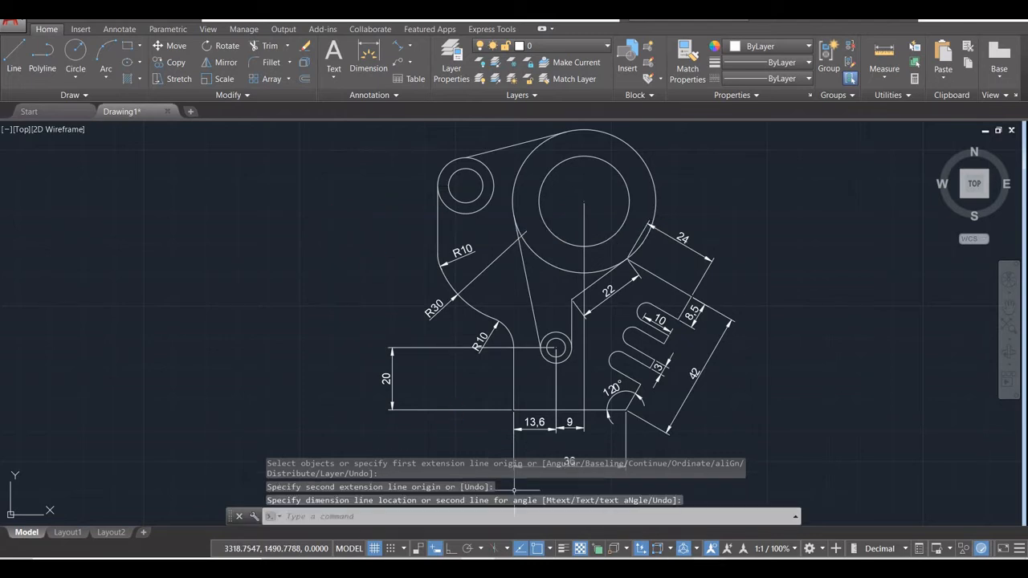
Check the Slide68 reference, then dimension the vertical offset between the large circle's and upper-left circle's centres, outside the left edge.
key(alt+Tab)
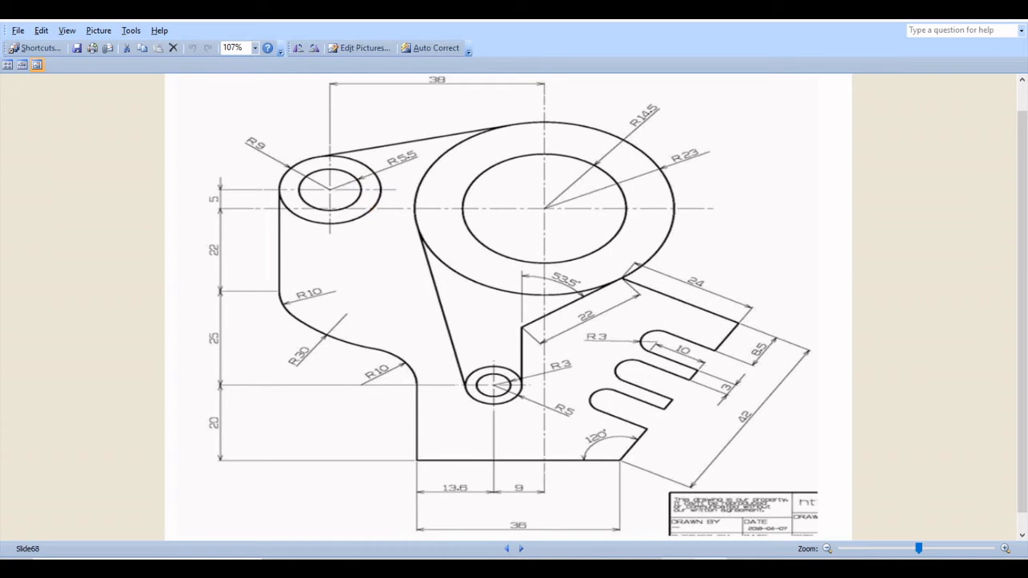
click(511, 568)
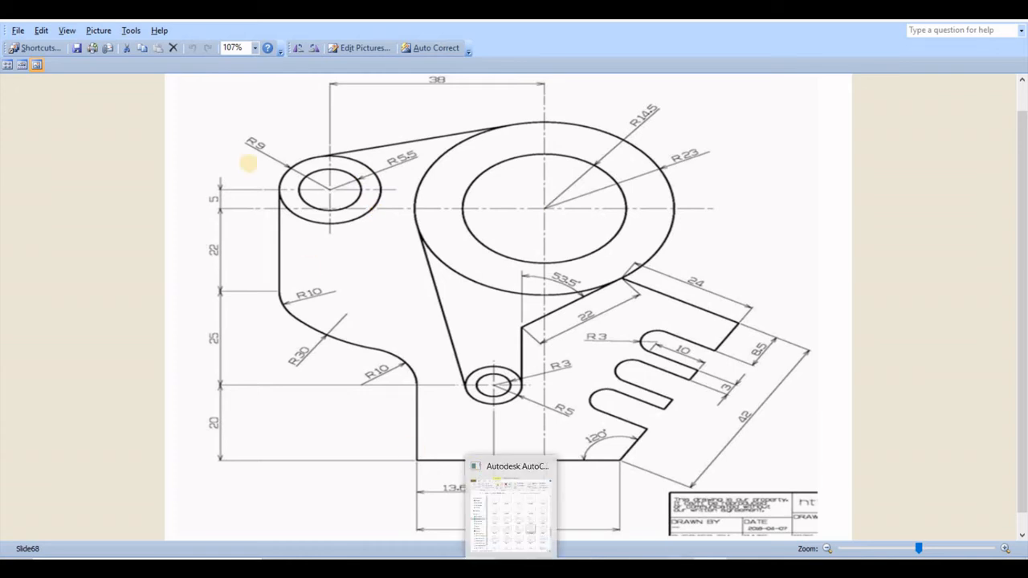
click(368, 56)
click(581, 207)
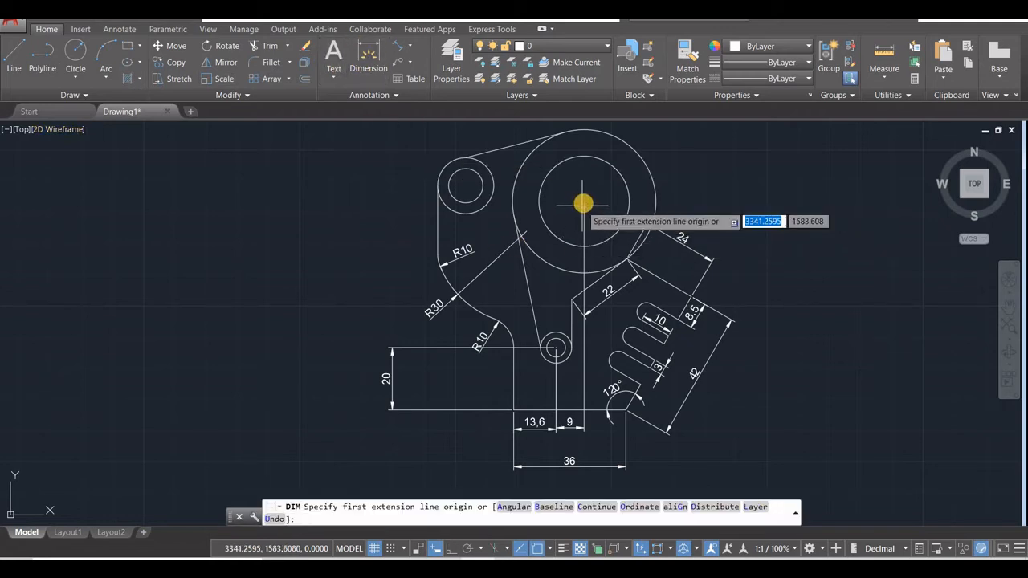
click(464, 186)
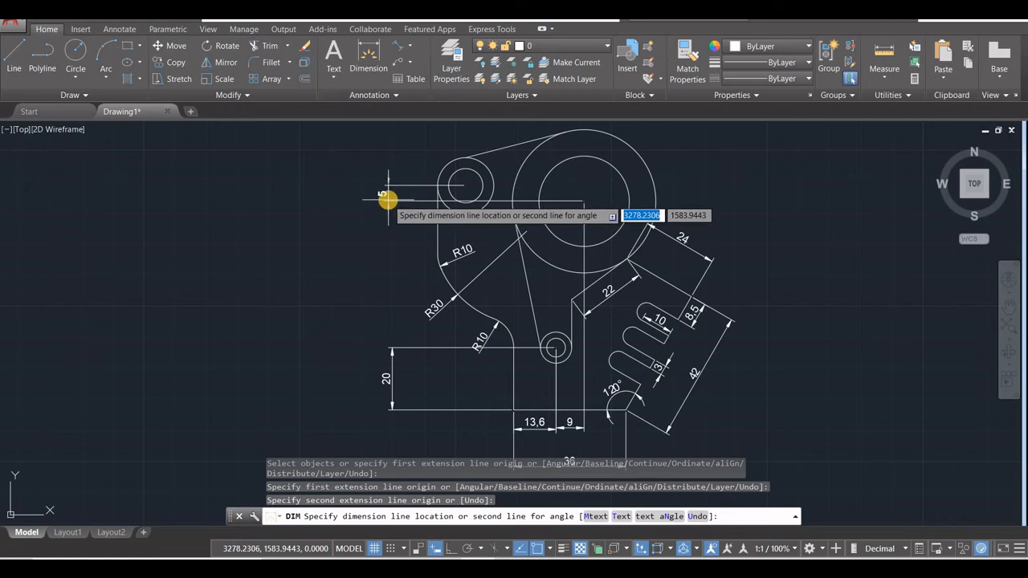
click(413, 295)
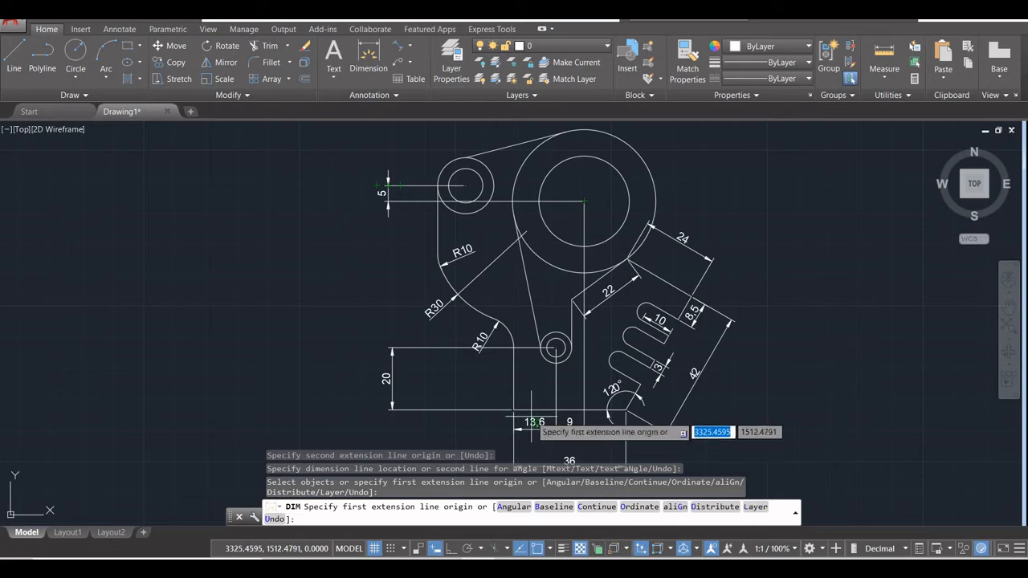
Dimension the upper-left vertical edge in line with the centre-offset dimension, resolving the overlap with the Move away option.
key(alt+Tab)
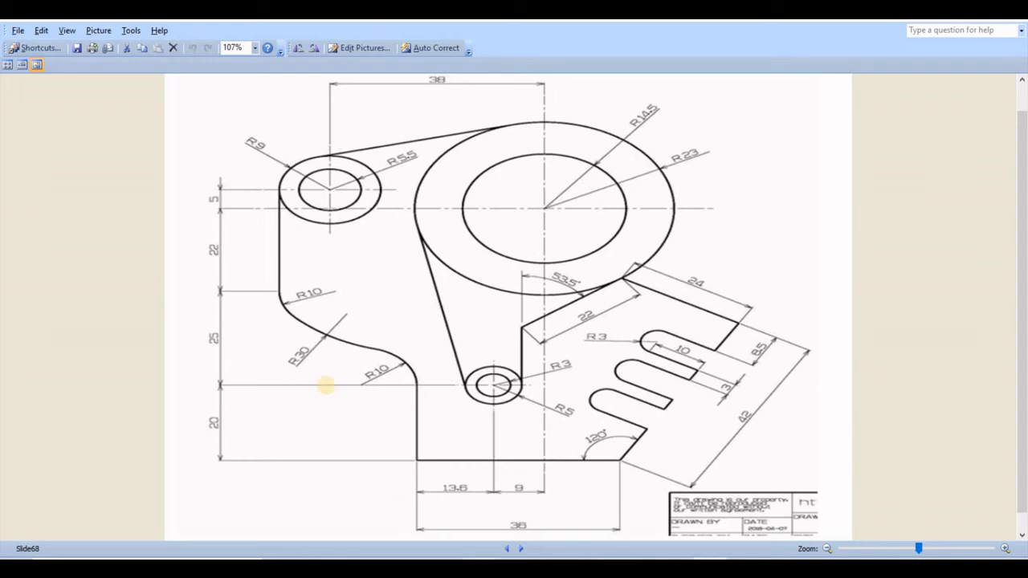
key(alt+Tab)
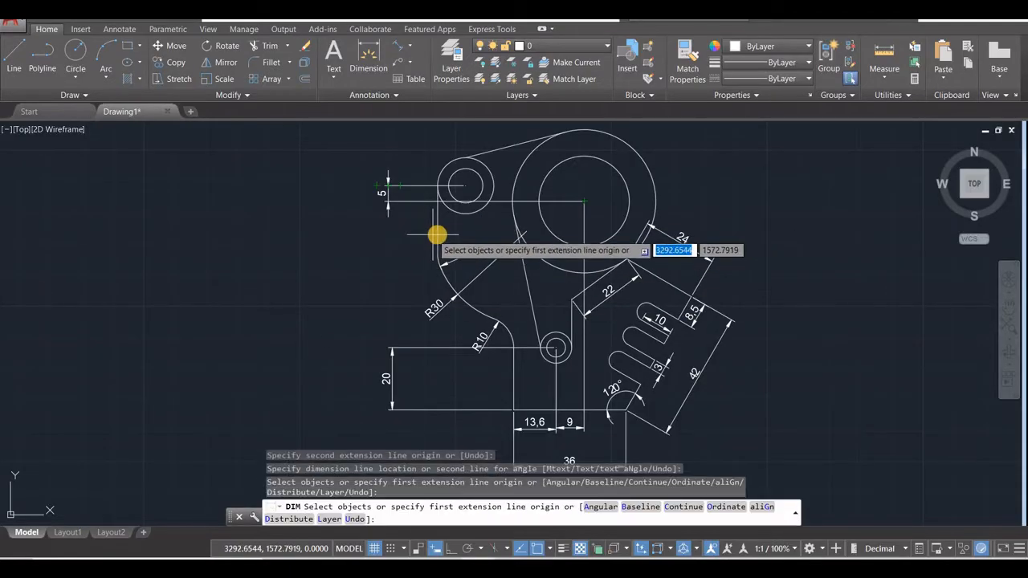
key(Return)
click(396, 252)
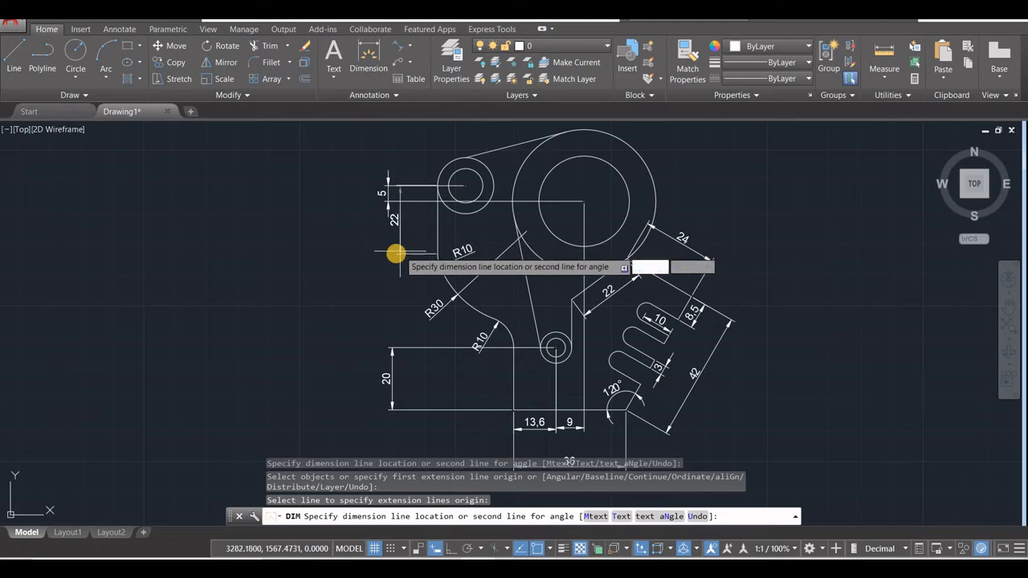
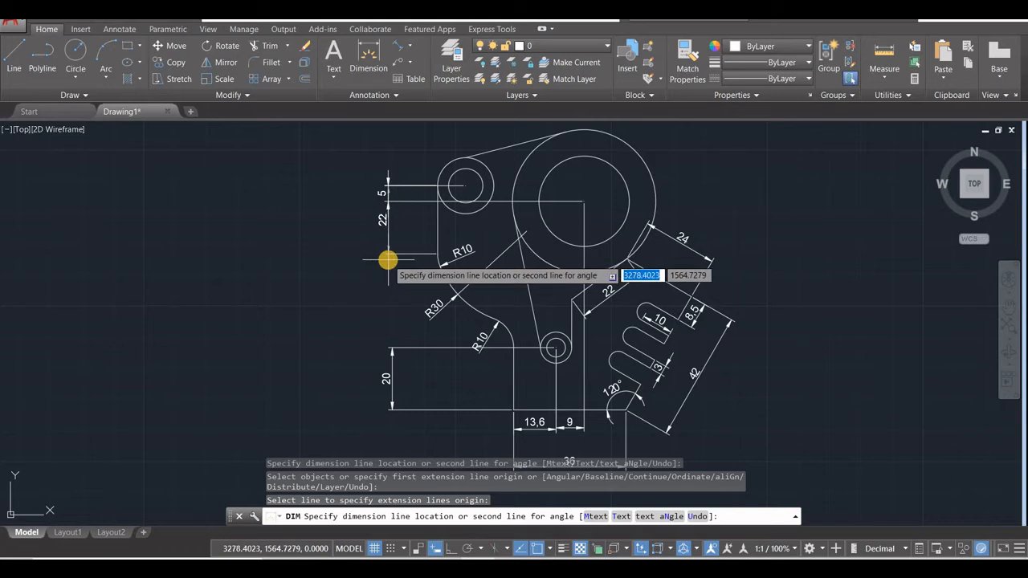
click(375, 286)
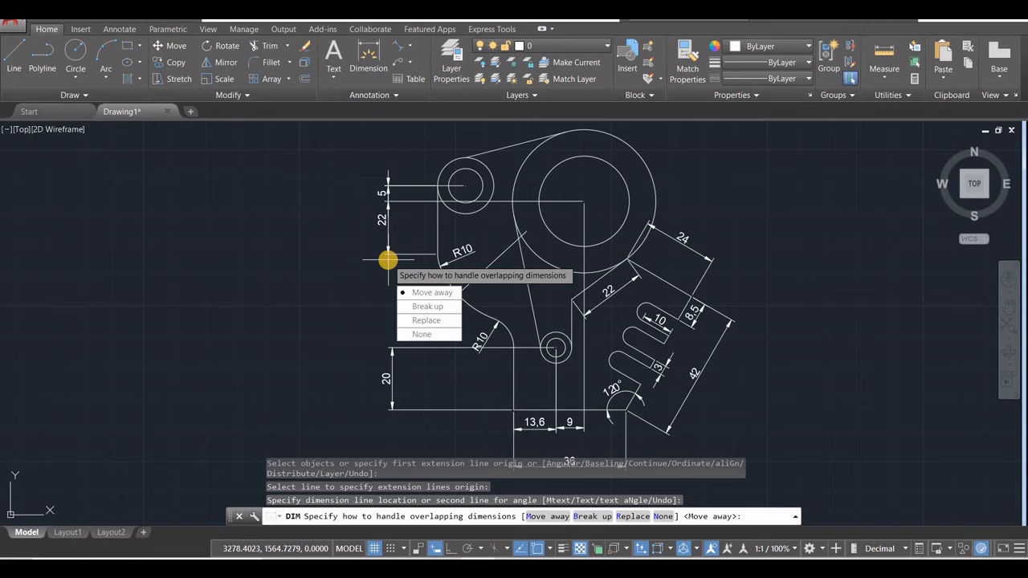
key(Return)
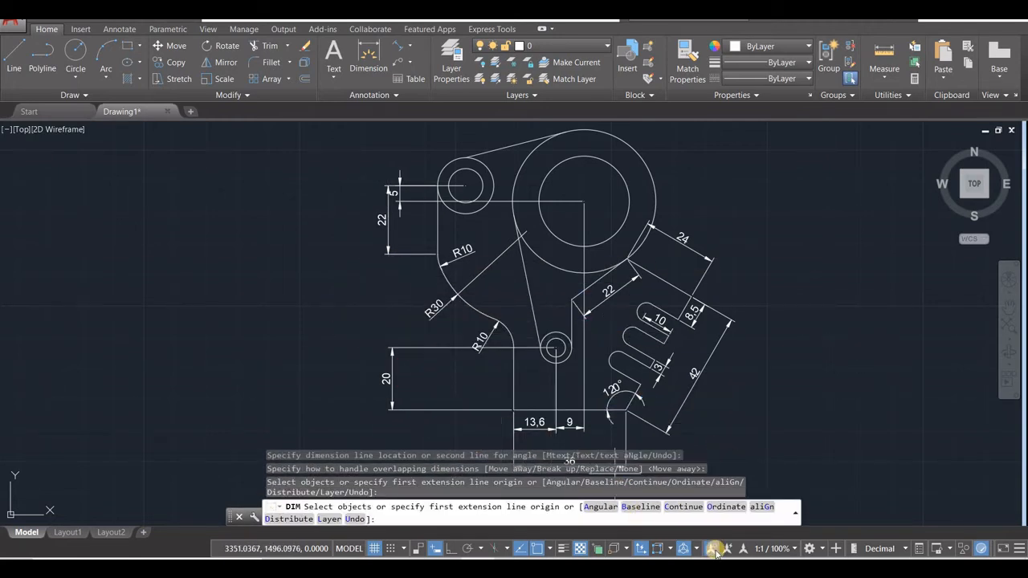
Compare the left-side vertical dimensions with the Slide68 reference picture and return to AutoCAD.
key(alt+Tab)
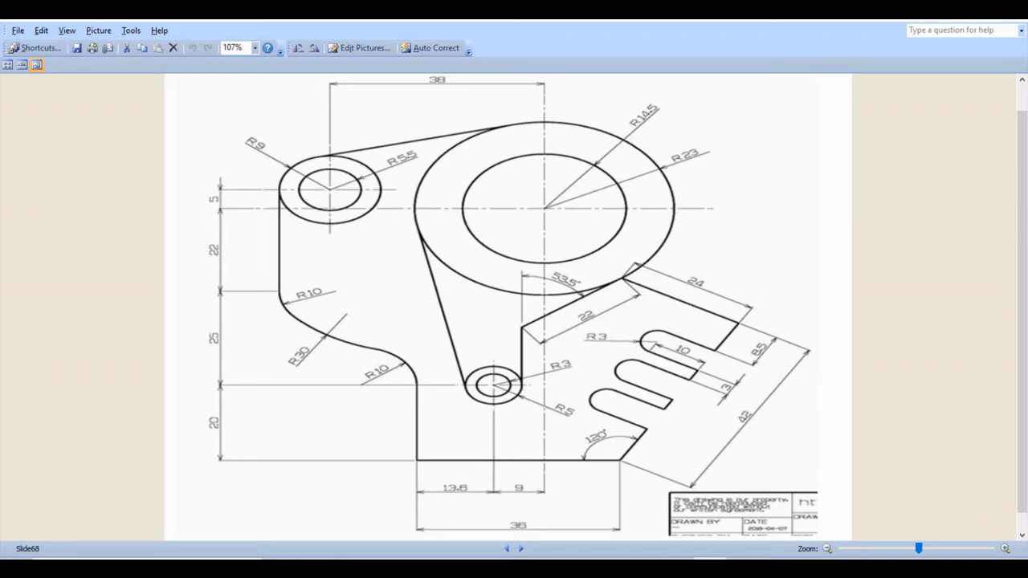
click(491, 567)
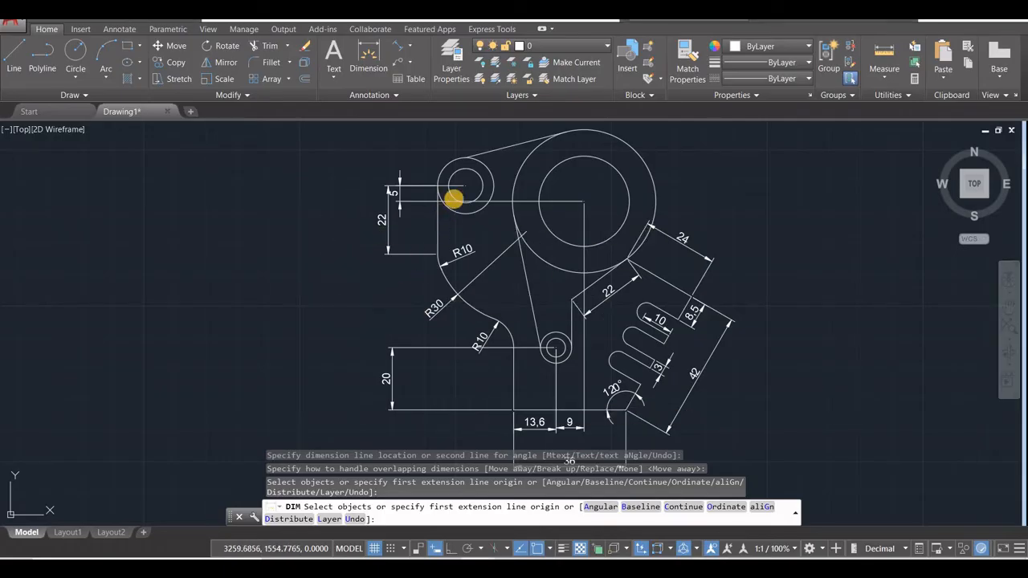
Try to move the upper-left vertical edge together with the short arc below it, and undo the move.
key(Escape)
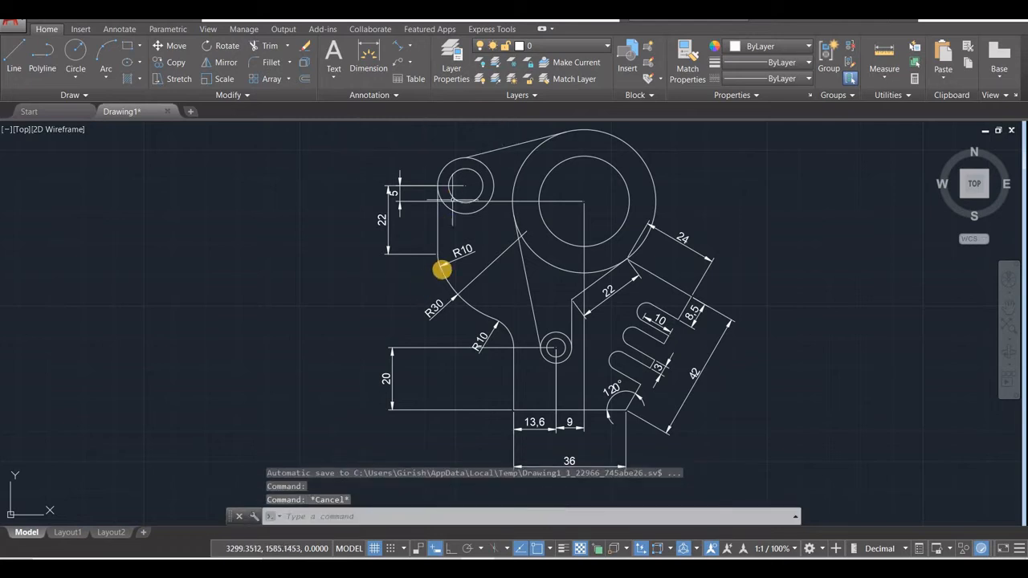
scroll(442, 269, up, 3)
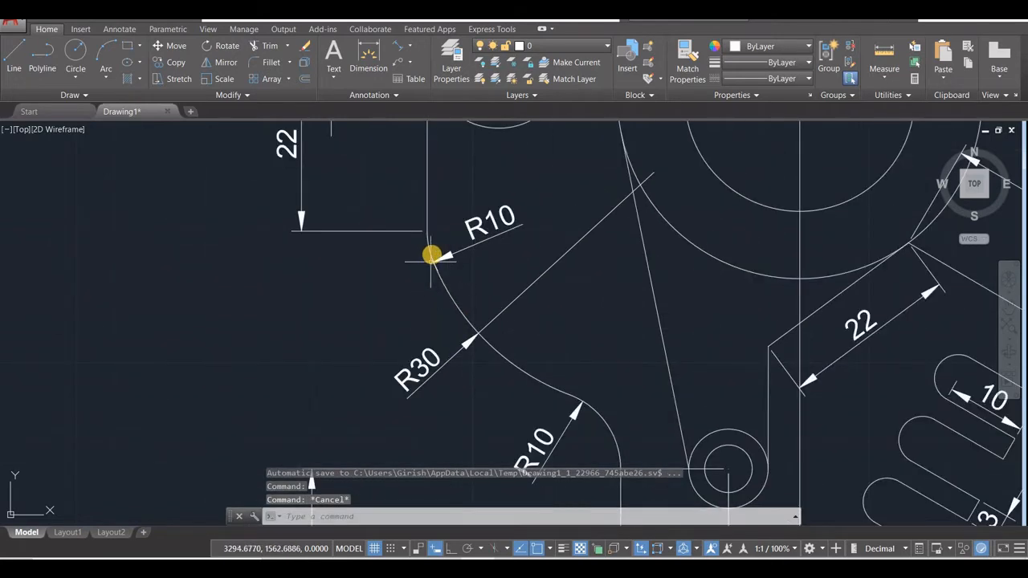
click(431, 254)
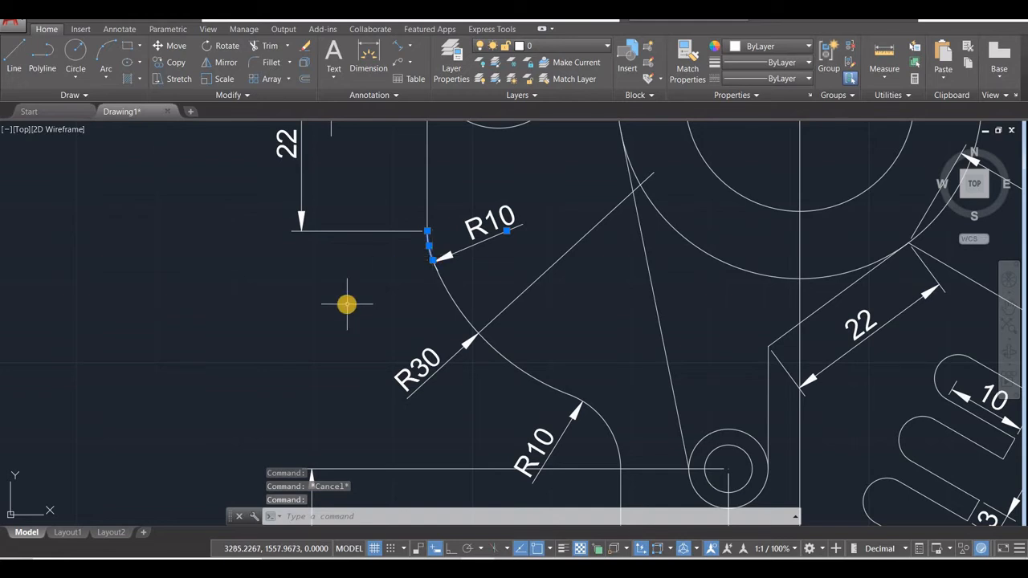
scroll(347, 304, up, 2)
scroll(347, 304, down, 4)
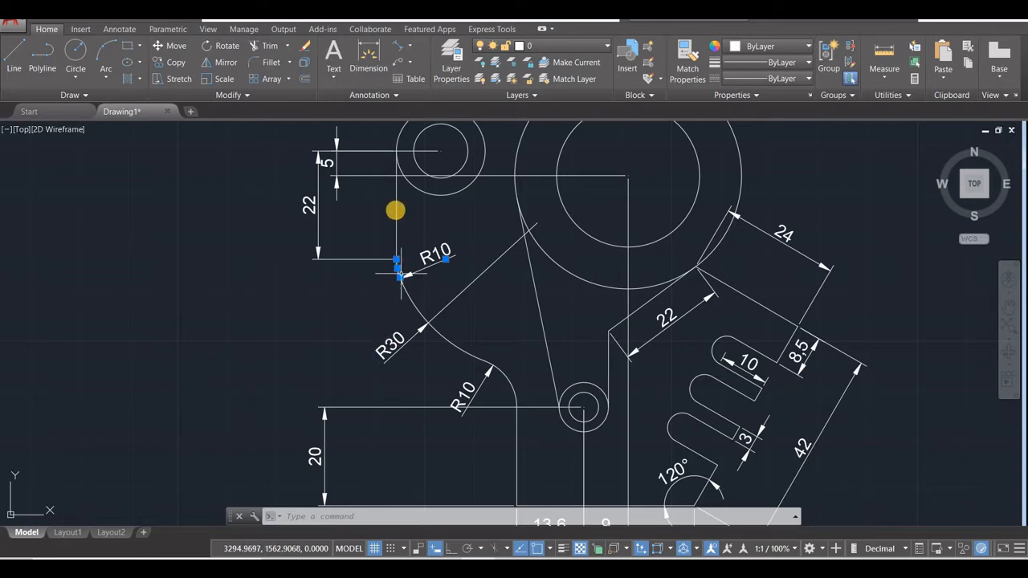
click(395, 207)
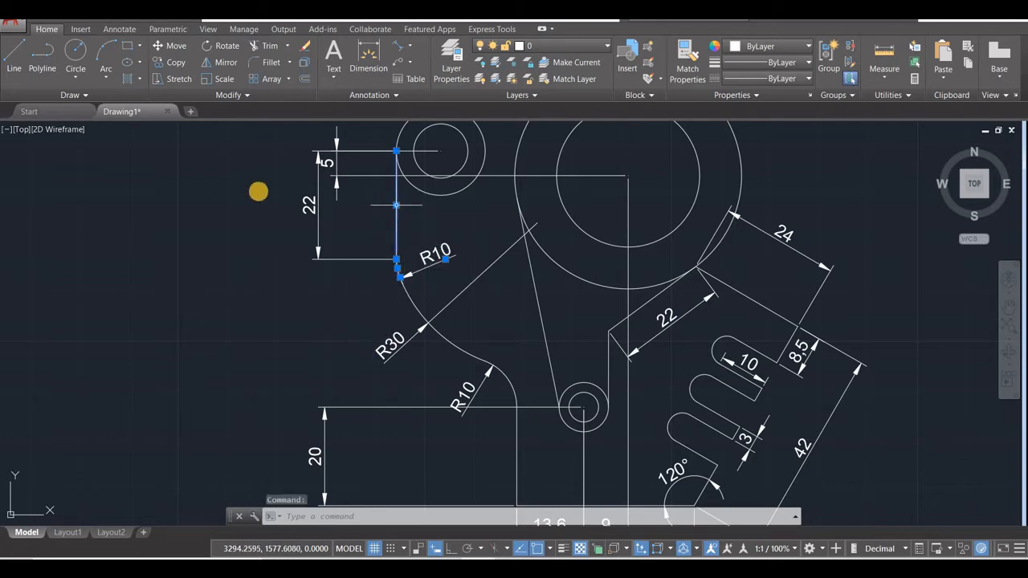
click(170, 46)
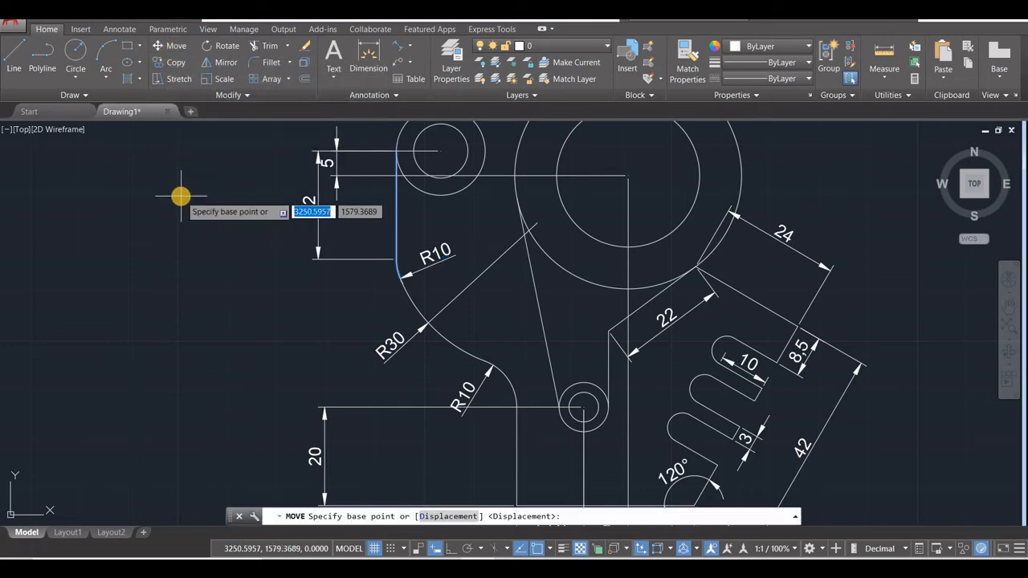
key(Return)
click(181, 181)
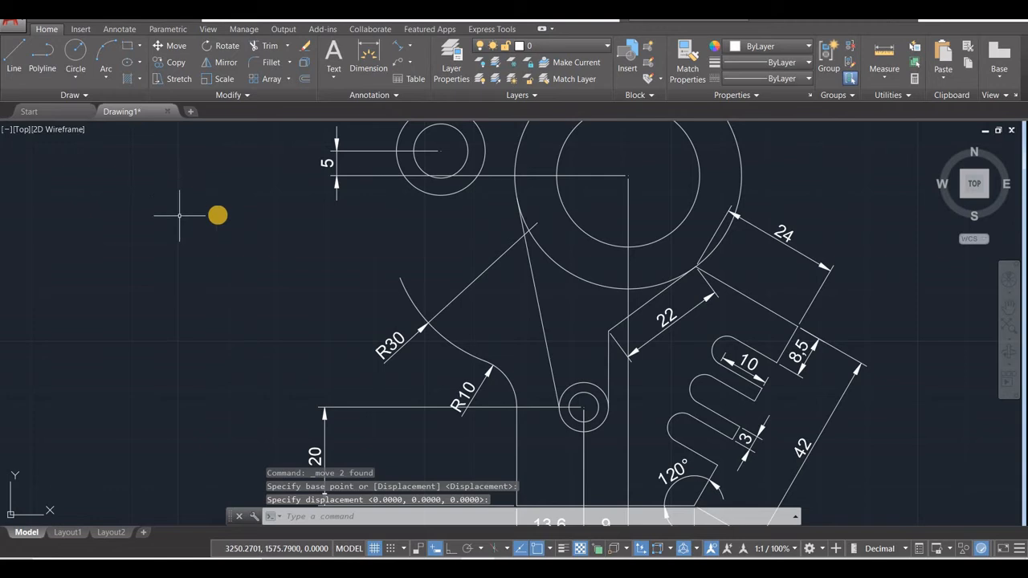
key(Escape)
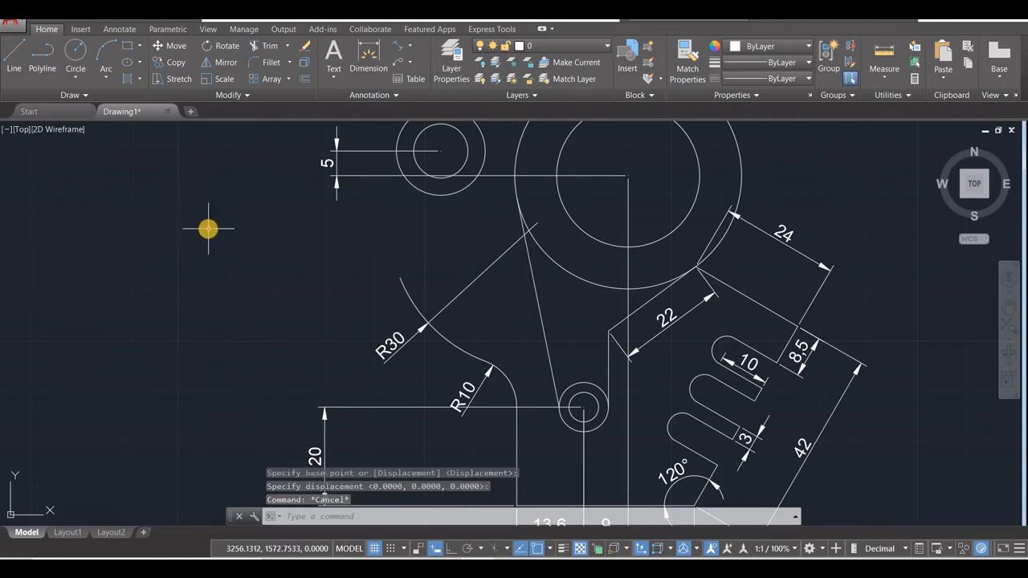
key(ctrl+z)
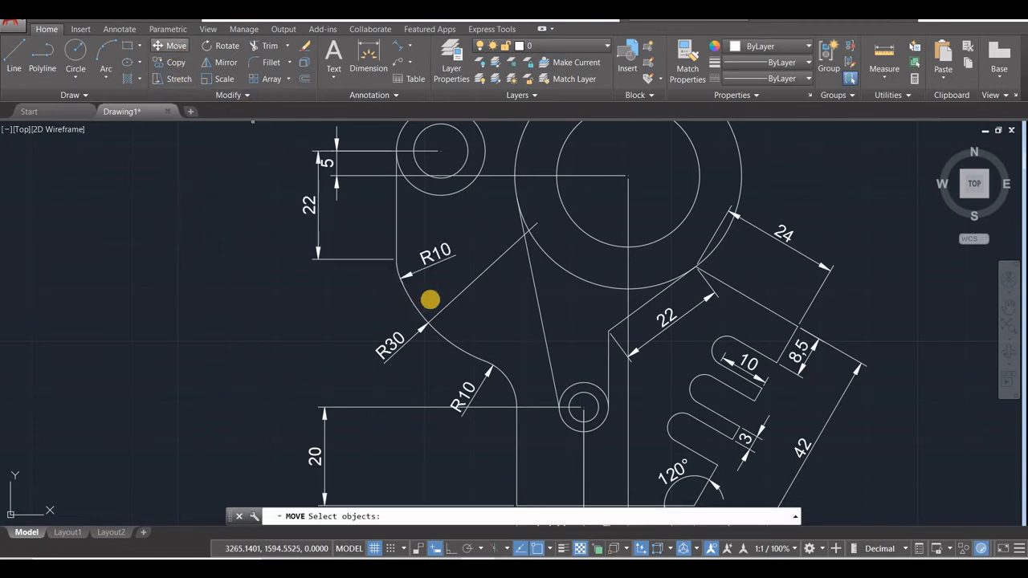
click(395, 203)
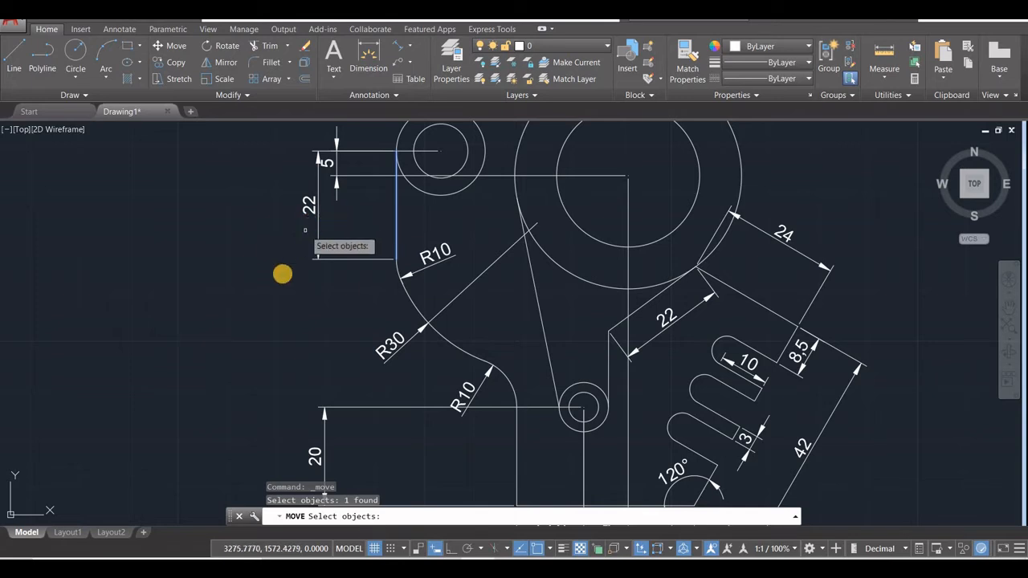
key(Escape)
key(Escape)
key(Escape)
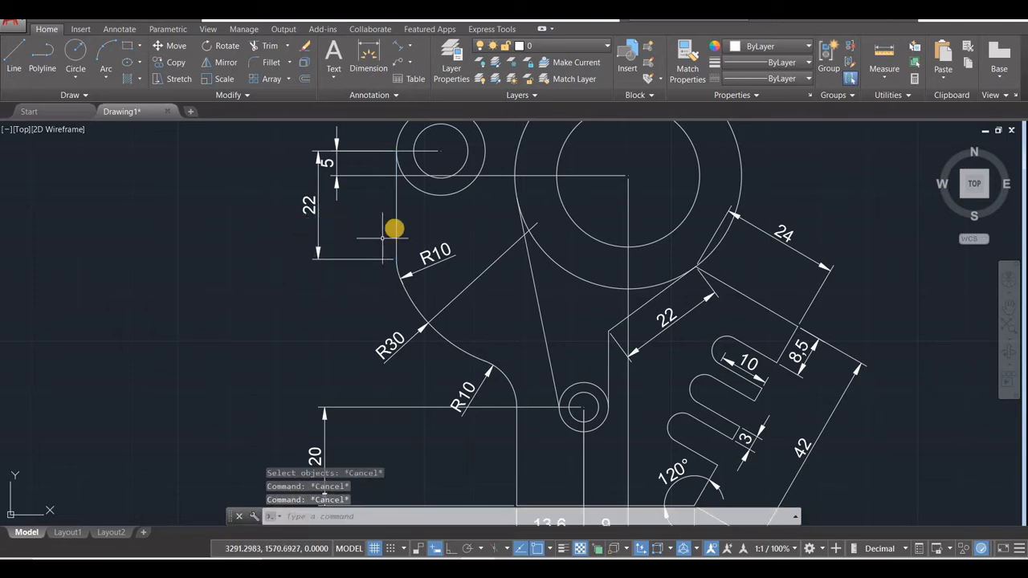
Erase the upper-left vertical edge, its 22 dimension, the upper R10 dimension, the large R30 arc and both short arcs joining it.
click(397, 227)
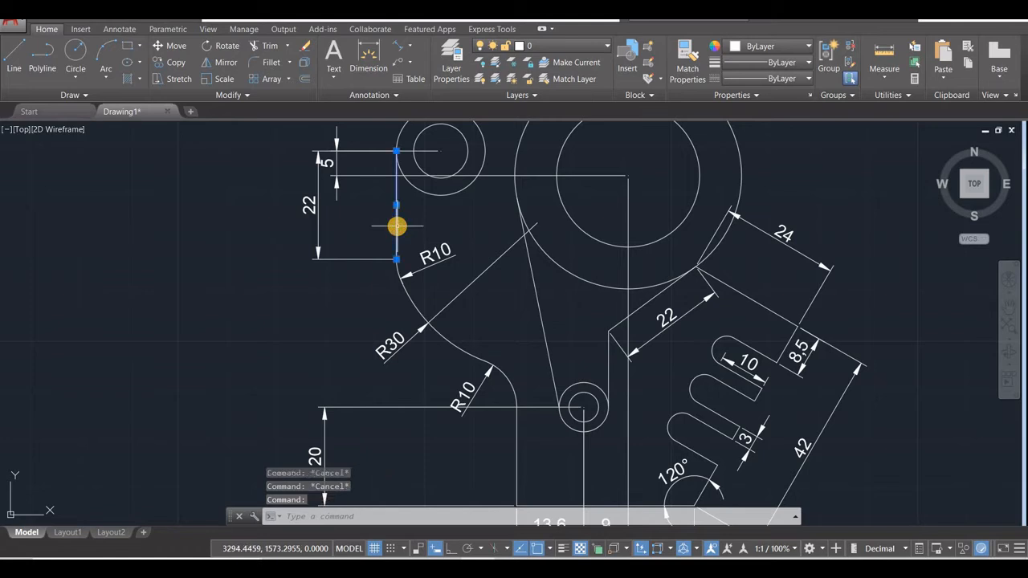
key(Delete)
key(Delete)
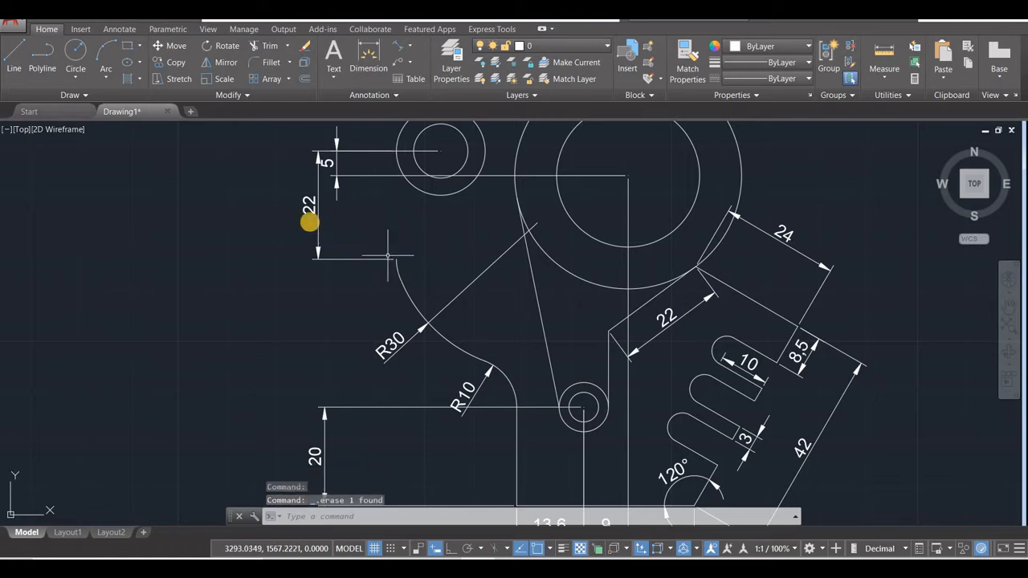
click(316, 211)
key(Delete)
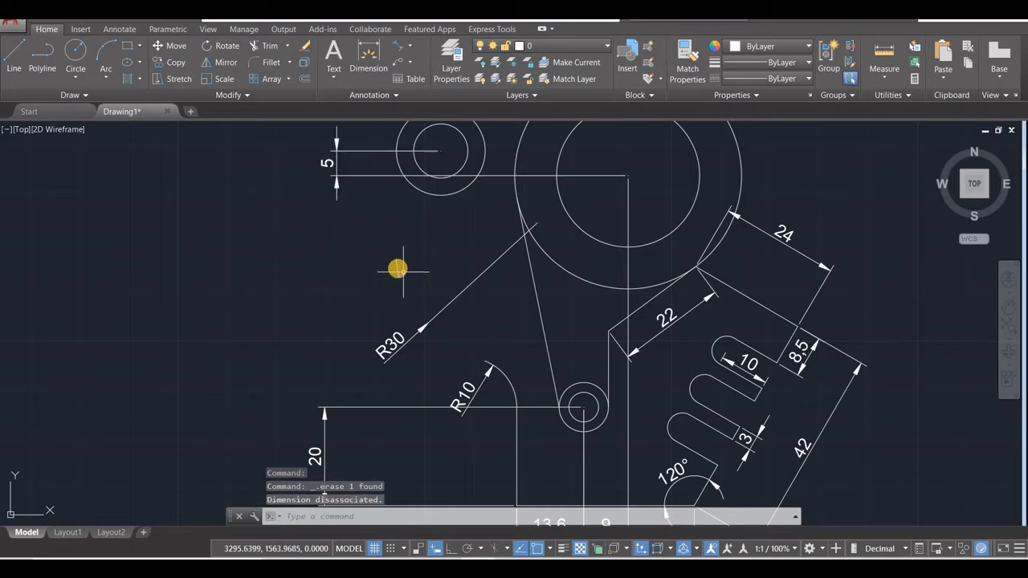
click(397, 268)
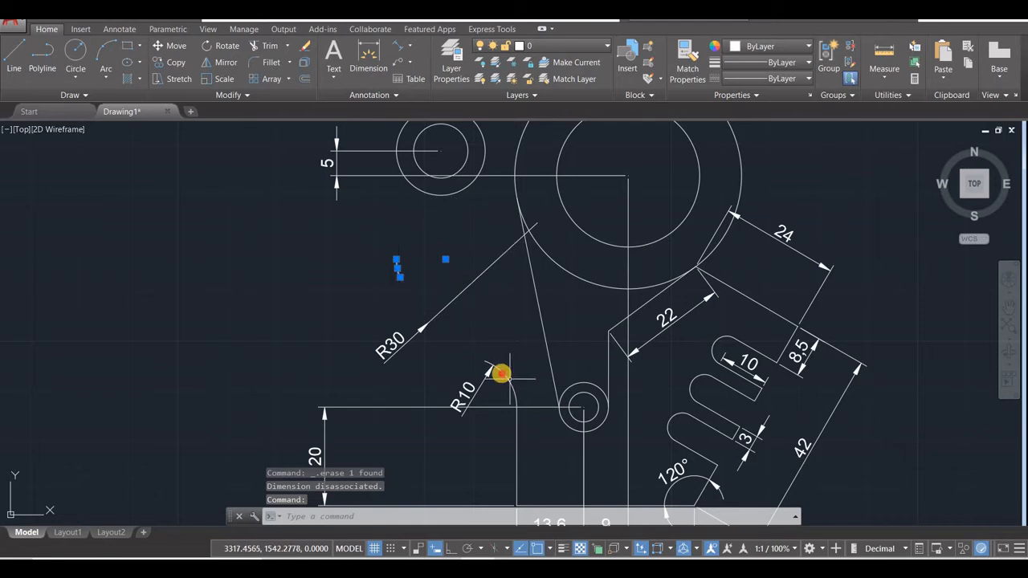
key(Delete)
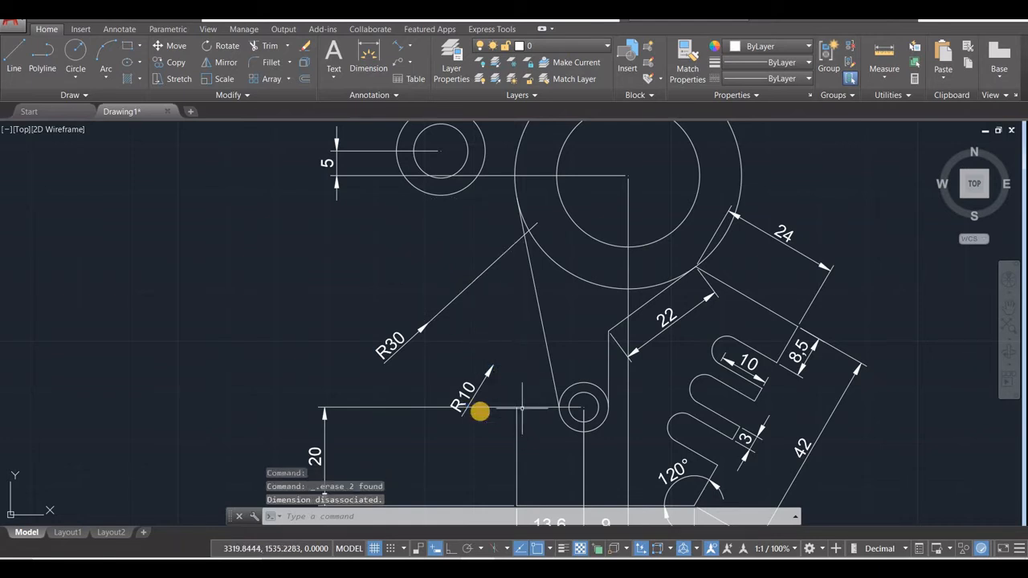
Try a circle of radius 10 centred at the tail of the leftover R10 dimension, and undo it.
click(75, 54)
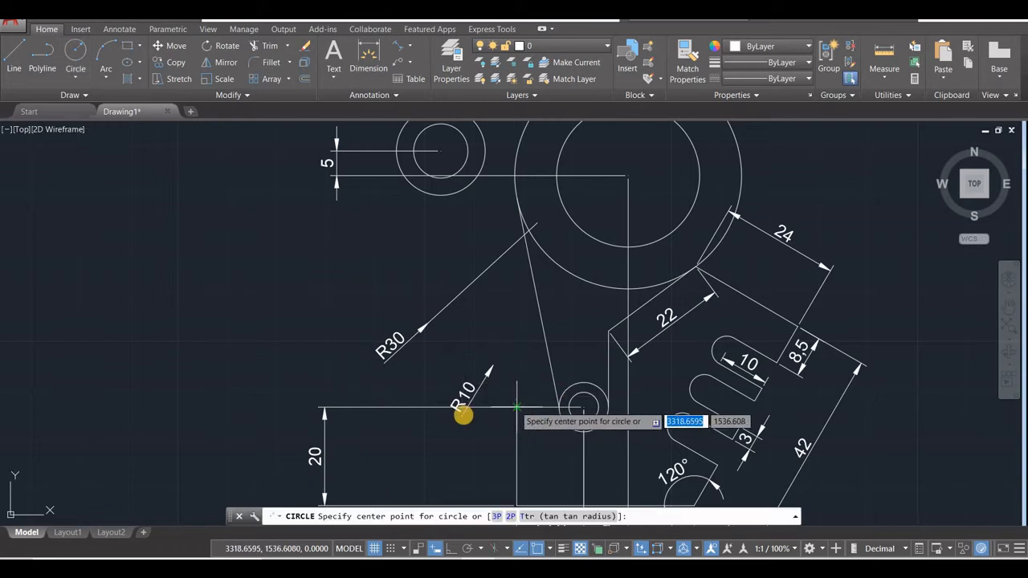
click(462, 415)
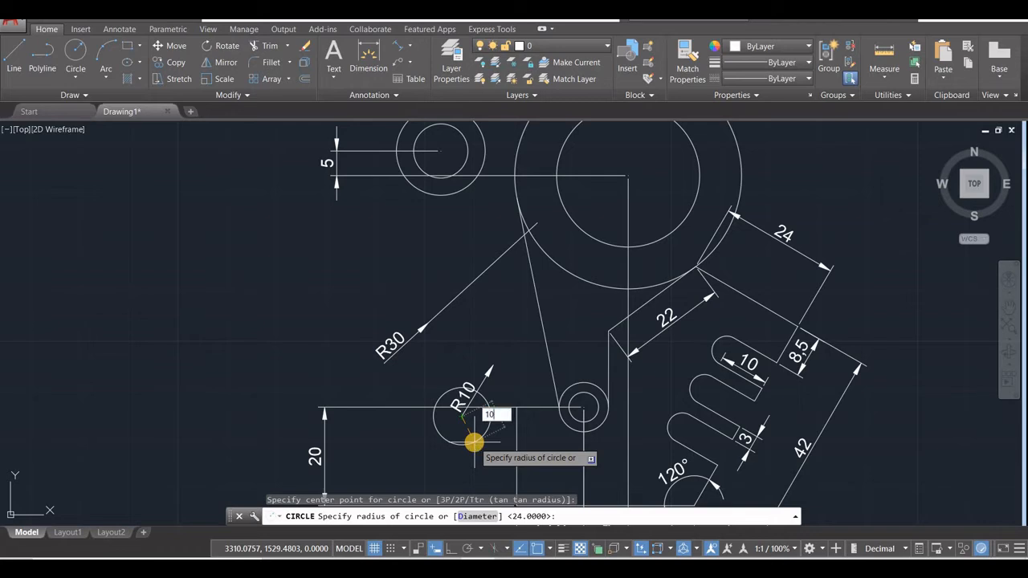
key(Return)
key(ctrl+z)
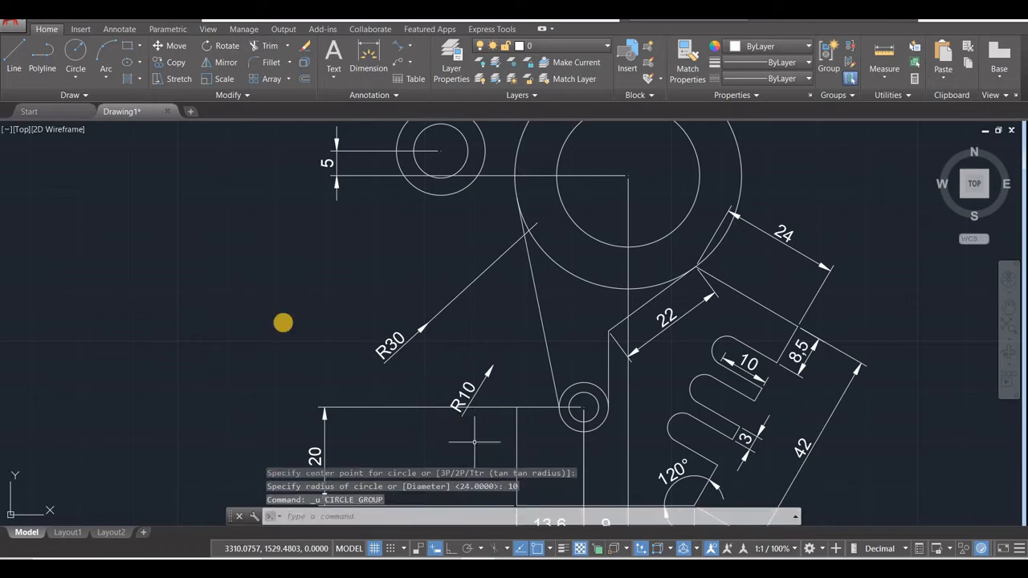
Erase the leftover R10 dimension and draw a horizontal construction line 10 long, leftward from the upper end of the lower-left vertical edge.
click(481, 386)
click(75, 53)
click(13, 53)
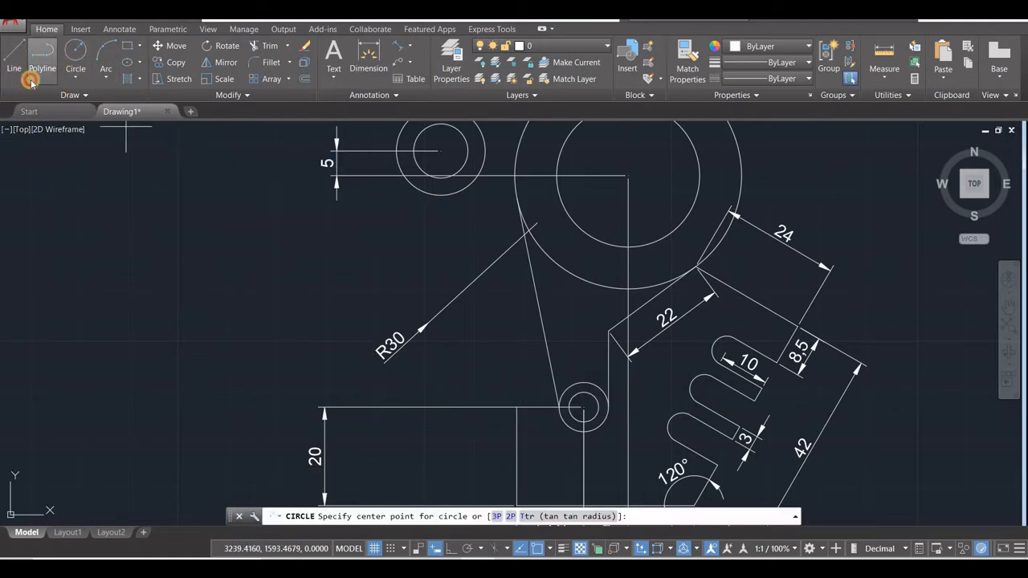
click(516, 407)
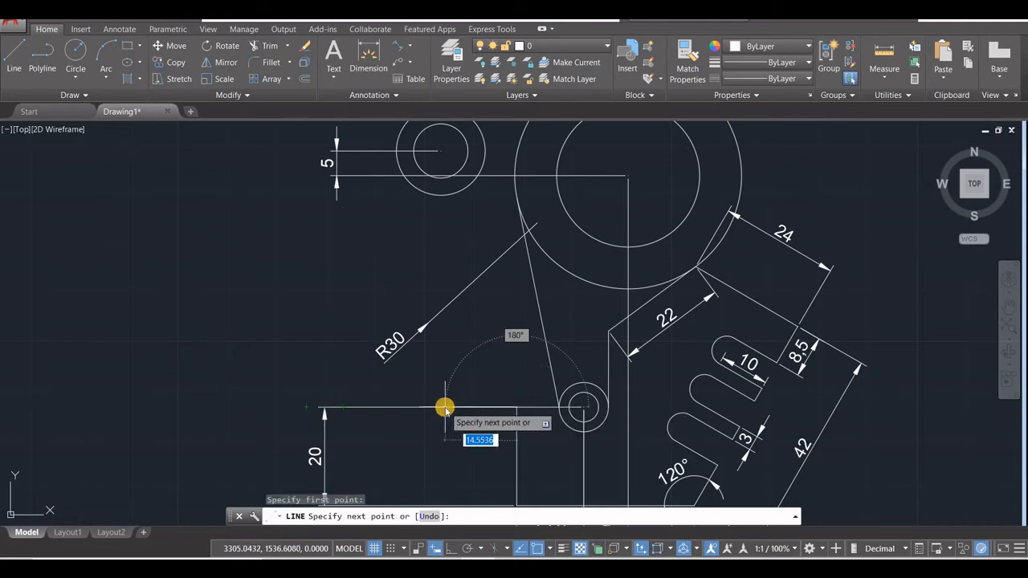
key(Return)
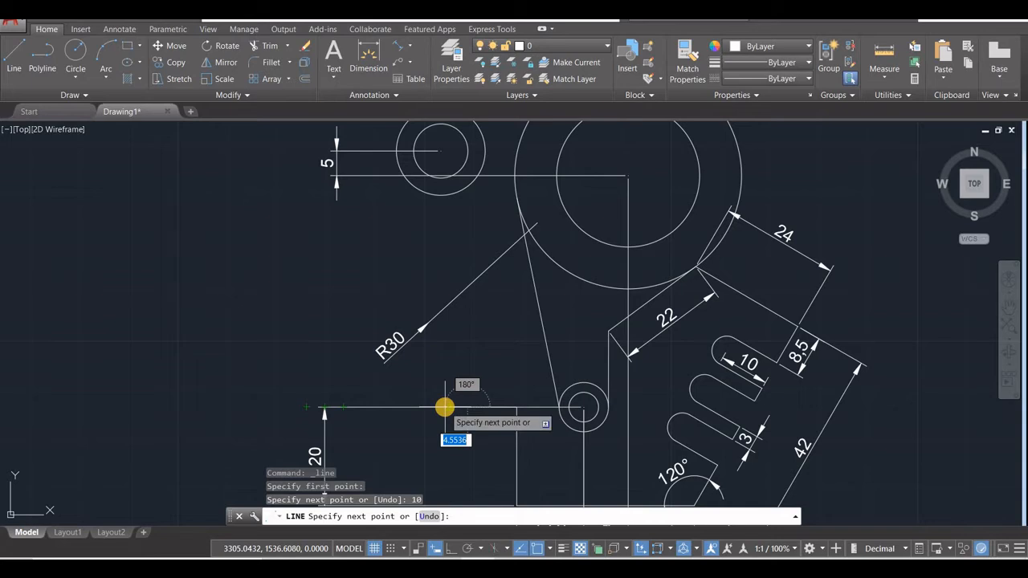
key(Escape)
Draw a circle of radius 10 centred on the construction line's left end and erase that line.
click(76, 58)
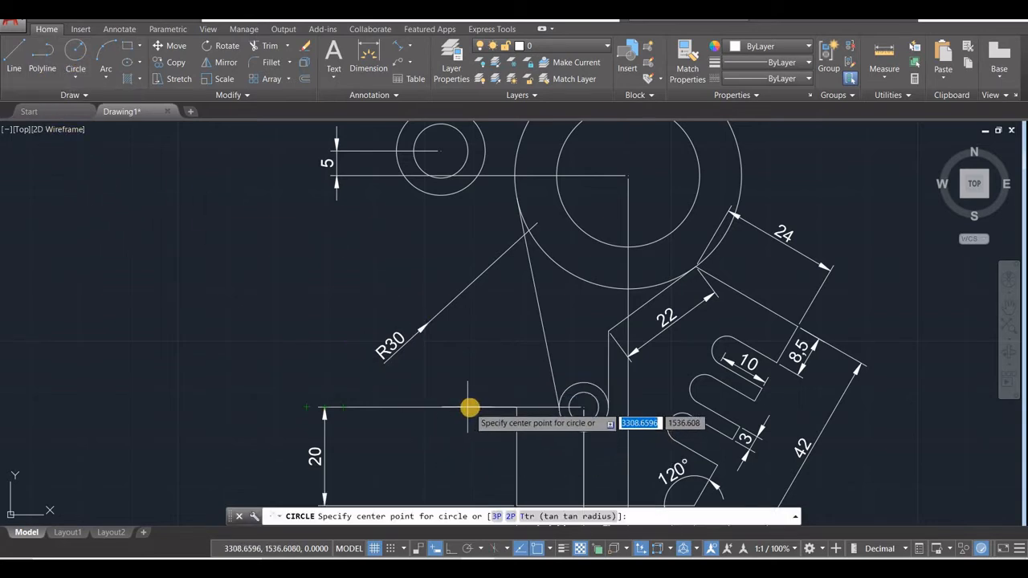
click(468, 407)
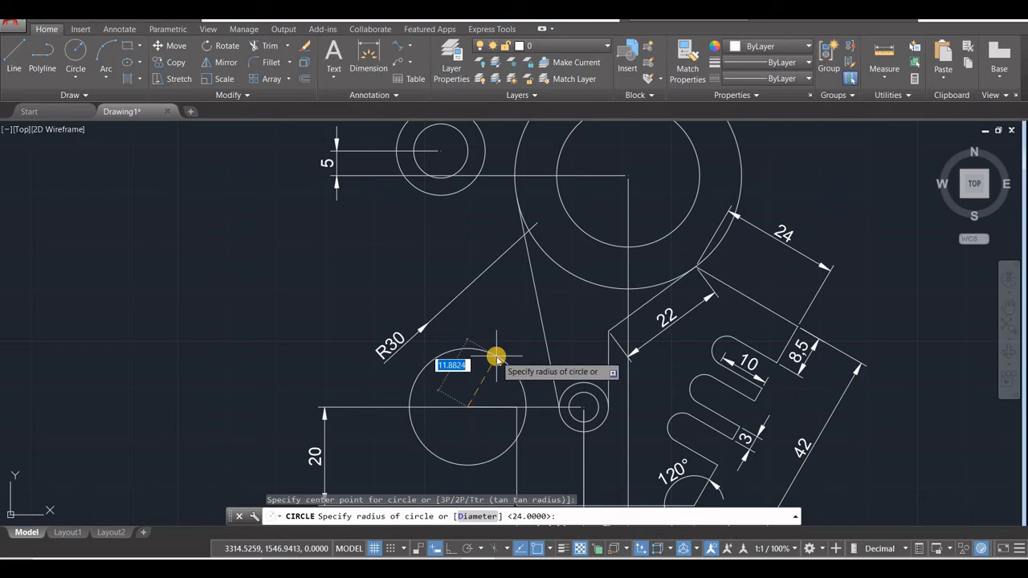
text(10)
key(Return)
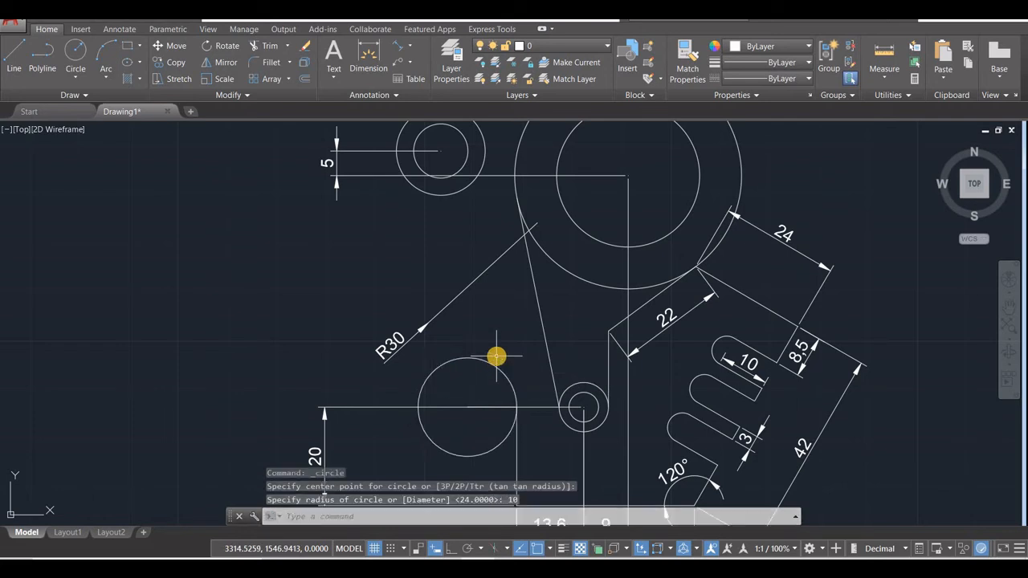
click(496, 407)
key(Delete)
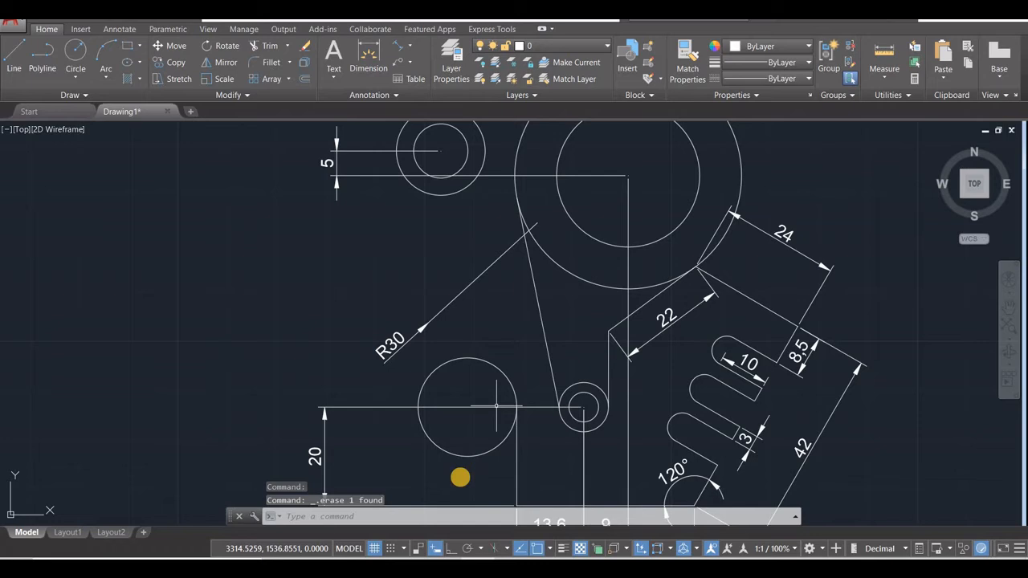
With Ortho on, draw a line 27 down from the upper-left outer circle's left quadrant and continue it 10 to the right.
click(14, 63)
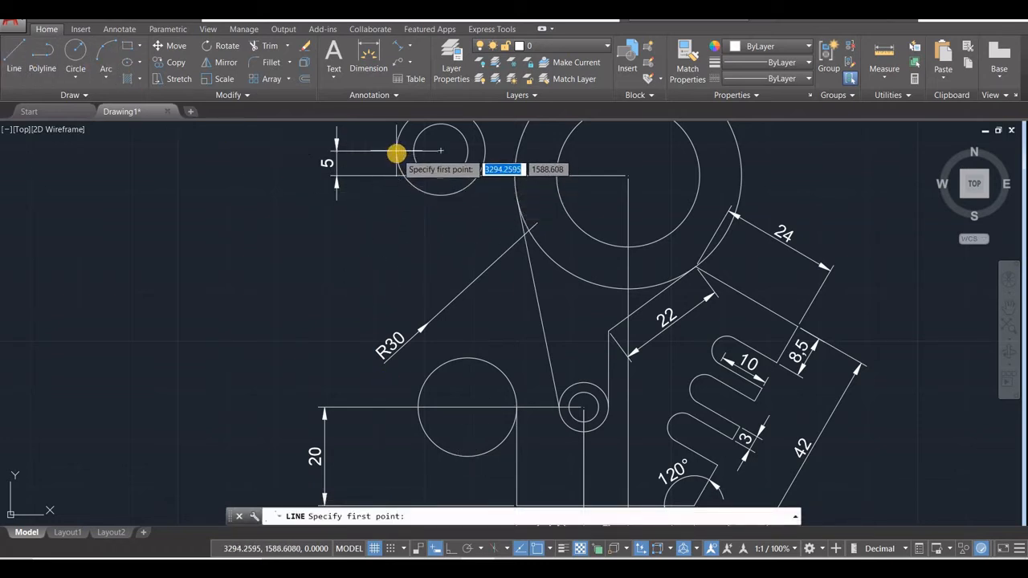
click(396, 151)
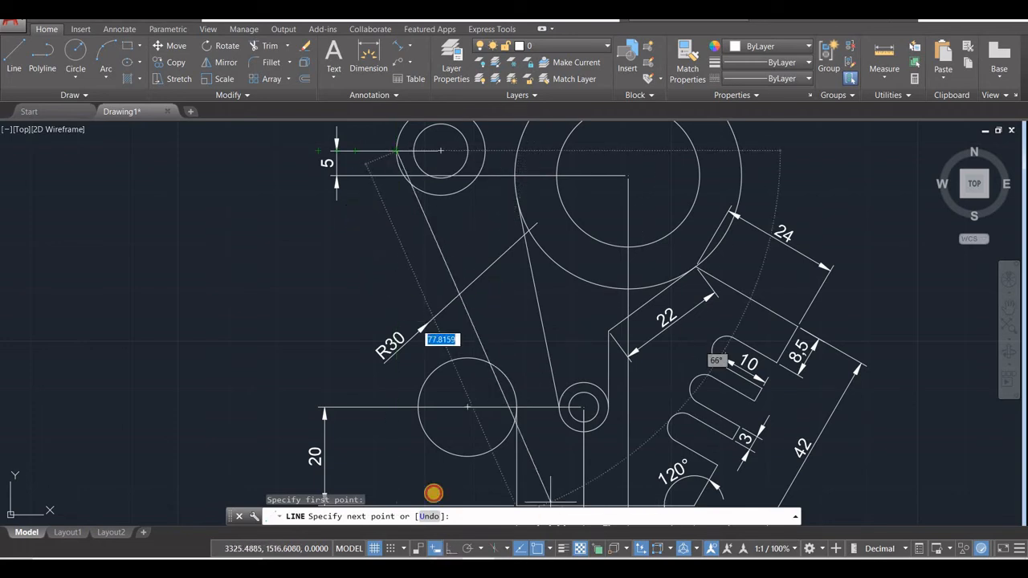
key(F8)
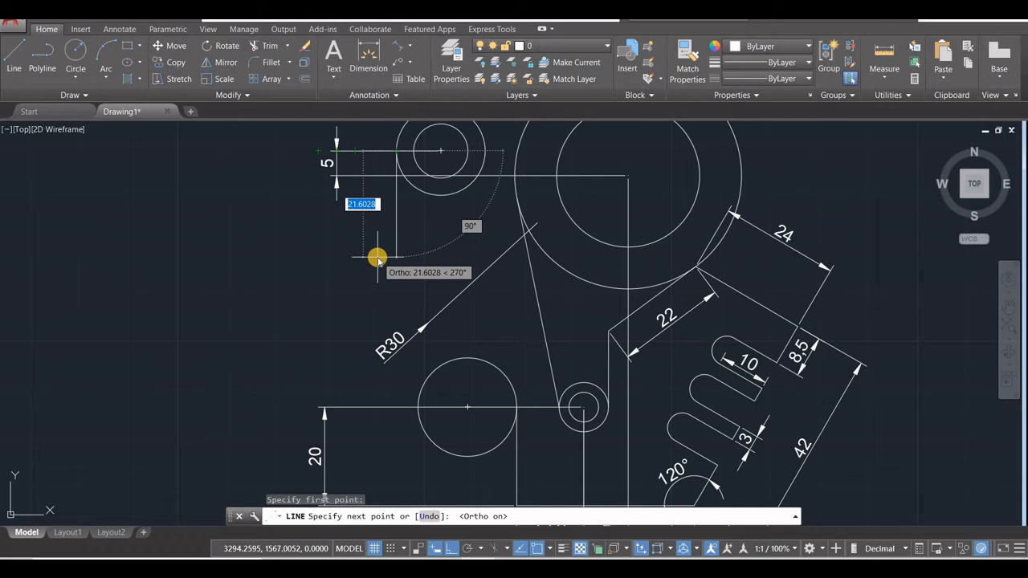
key(Return)
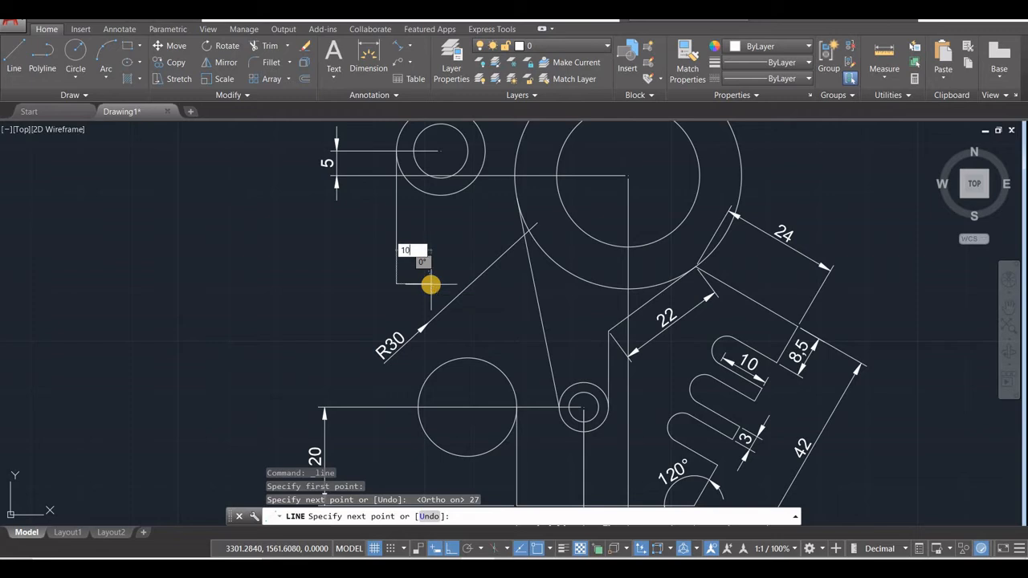
key(Return)
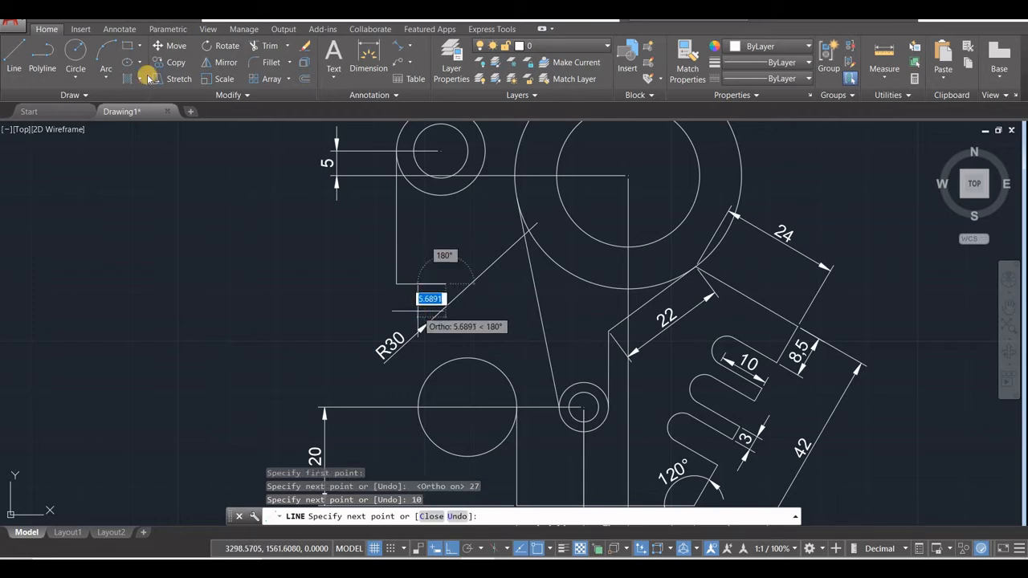
Draw a circle of radius 10 centred on the free end of the short horizontal line and erase that line.
click(74, 51)
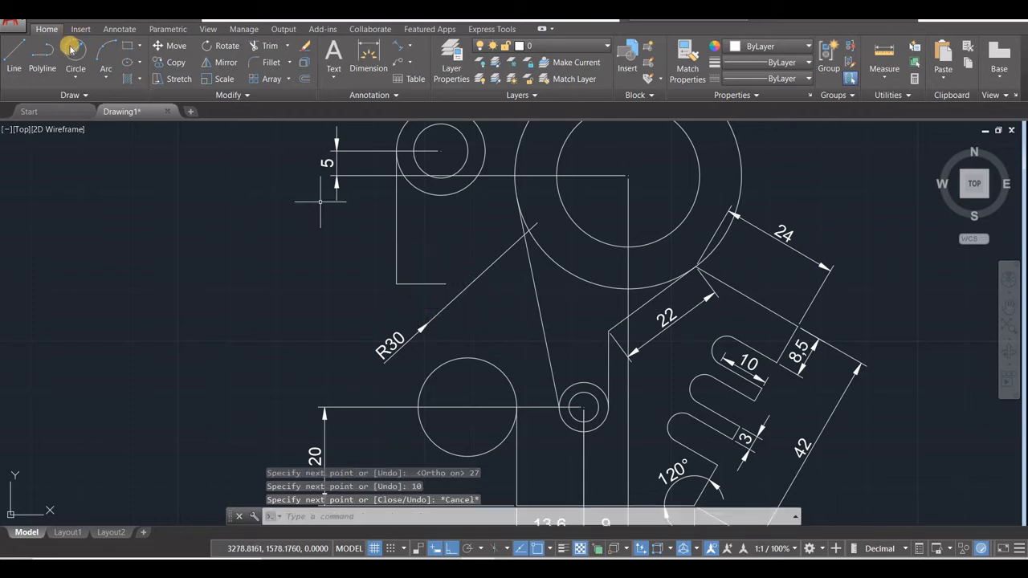
click(446, 283)
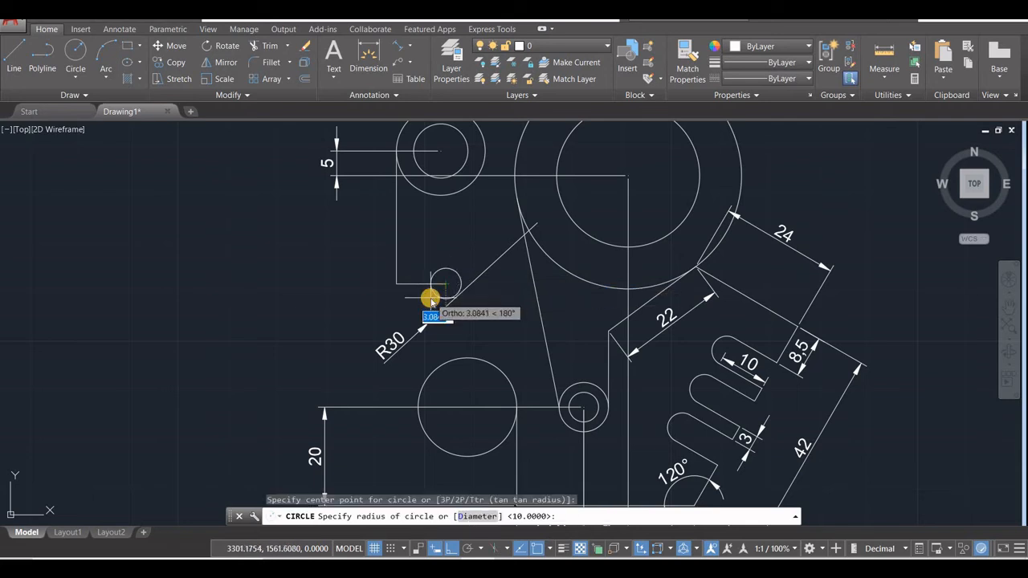
text(10)
key(Return)
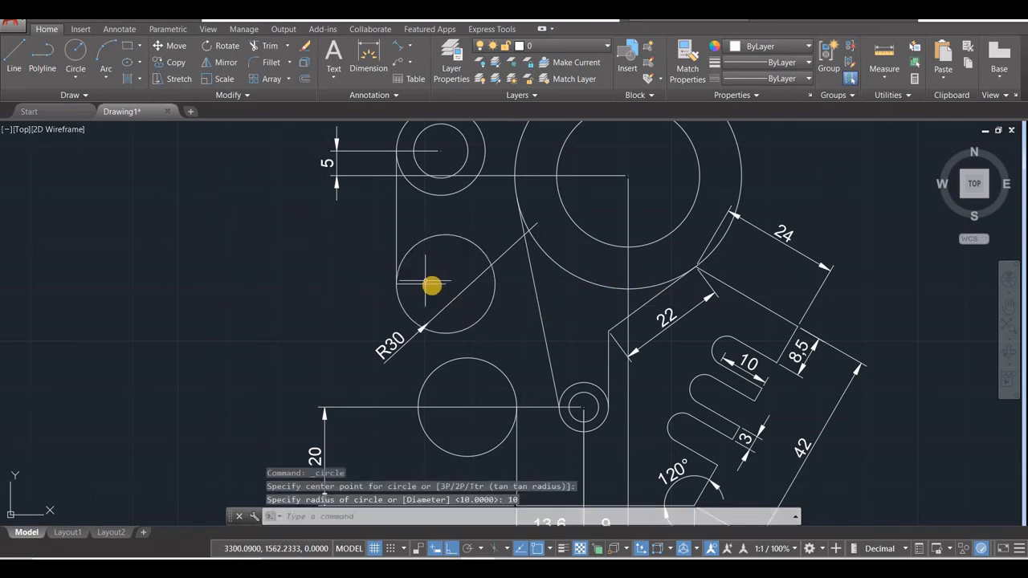
click(431, 285)
key(Delete)
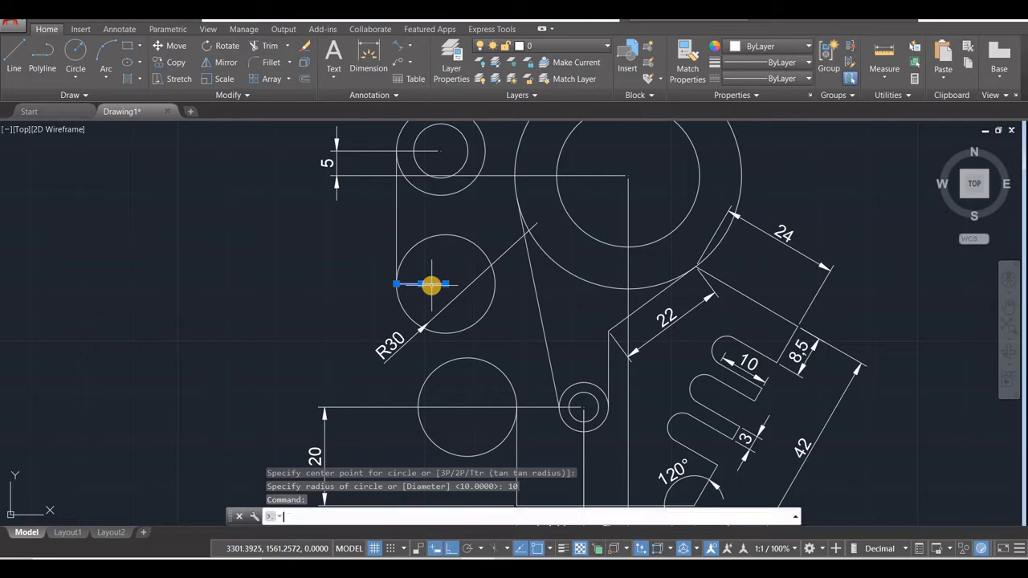
Erase the short horizontal construction line inside the upper of the two radius 10 circles.
key(Delete)
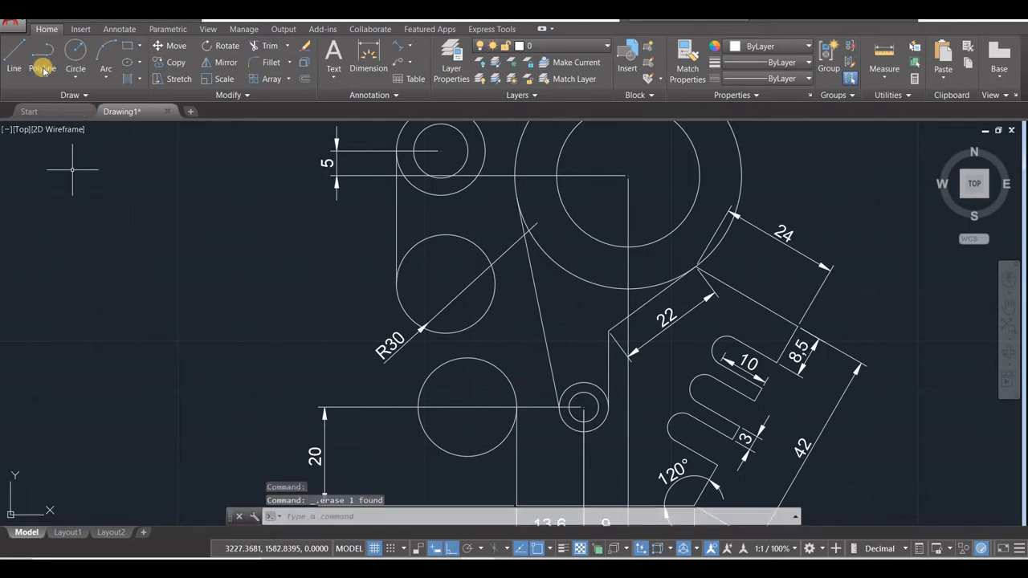
Try a circle of radius 30 tangent to the upper radius 10 circle's underside and the lower one's upper-right side.
click(80, 80)
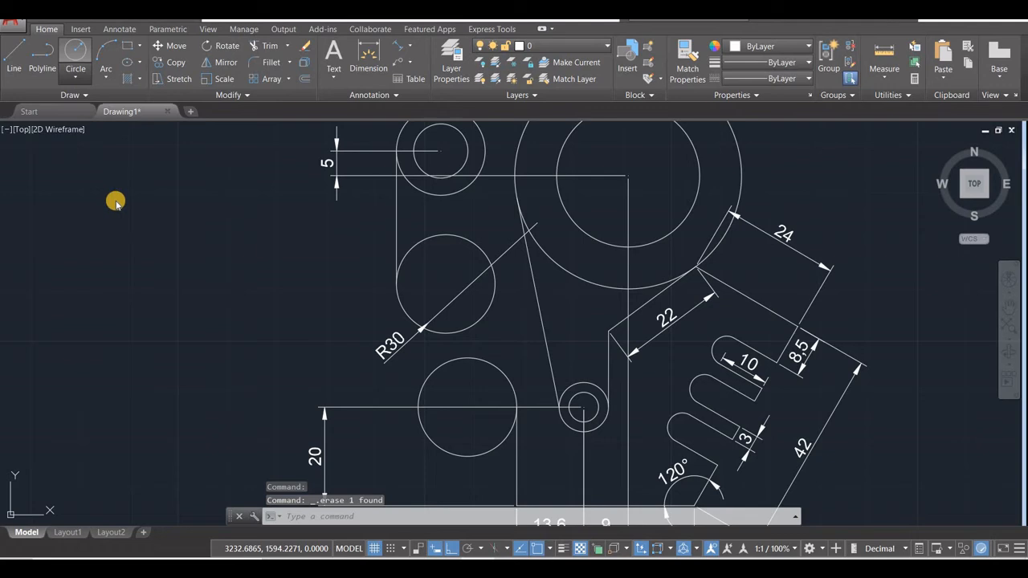
click(112, 225)
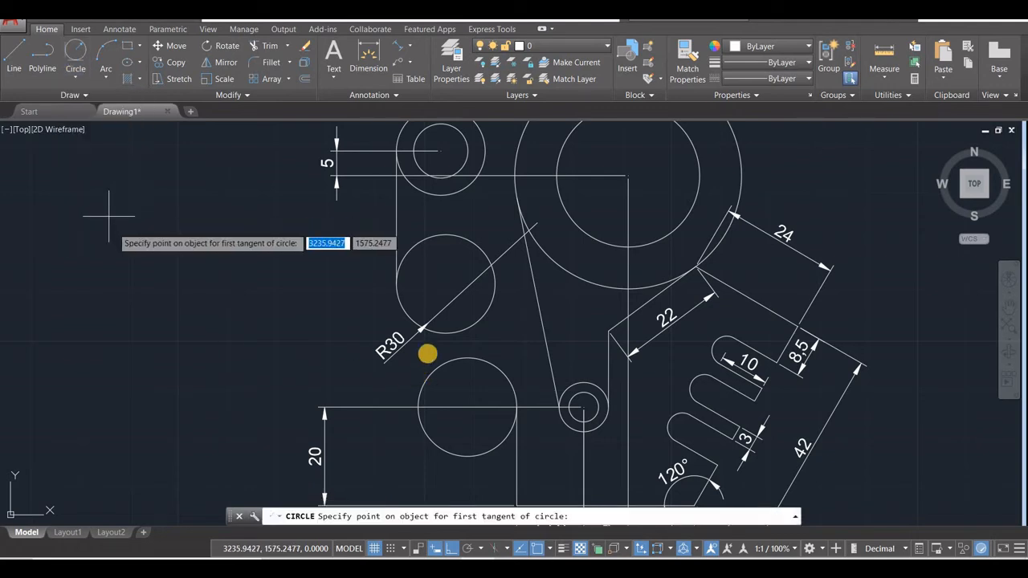
click(434, 331)
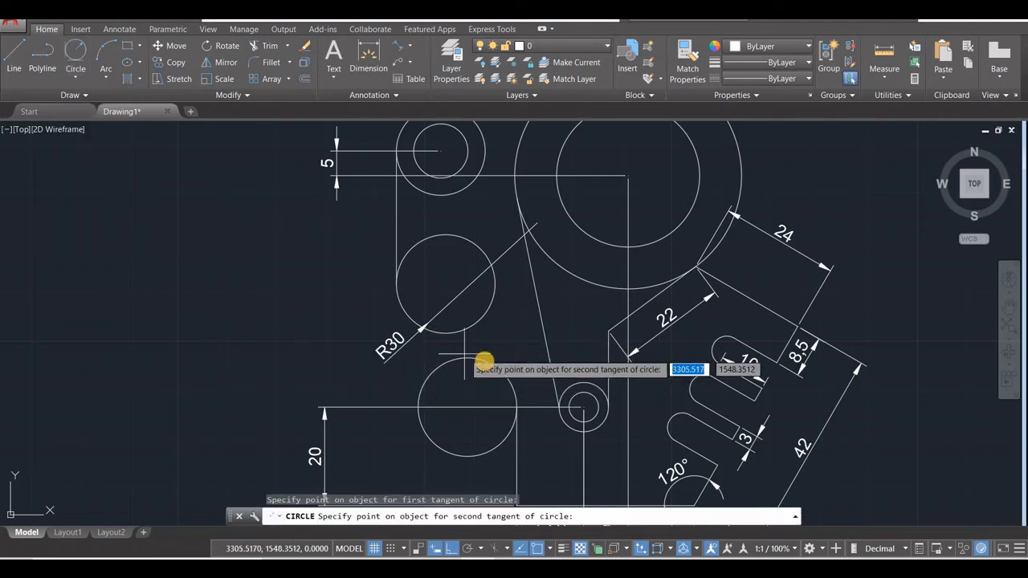
click(488, 362)
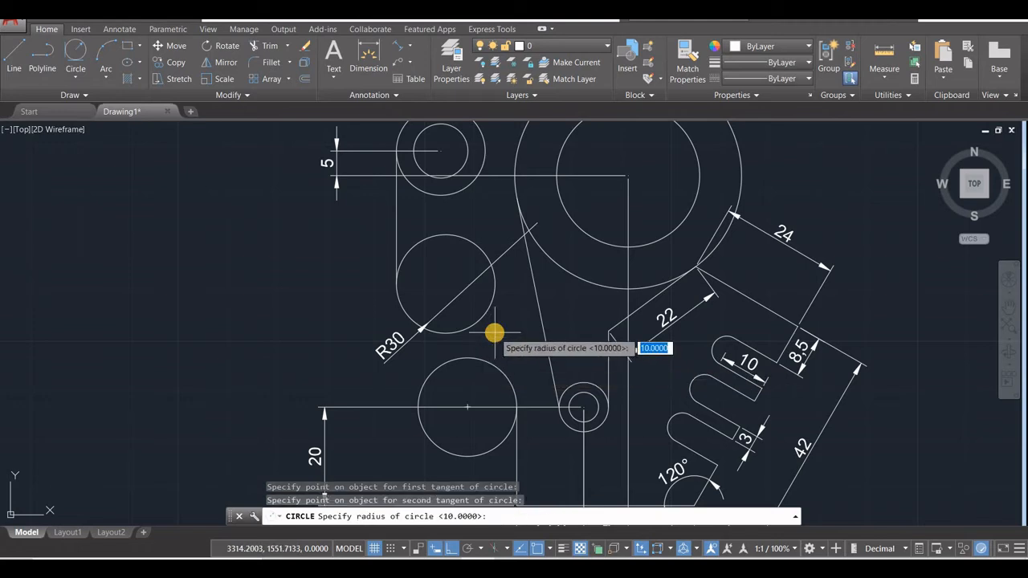
text(30)
key(Return)
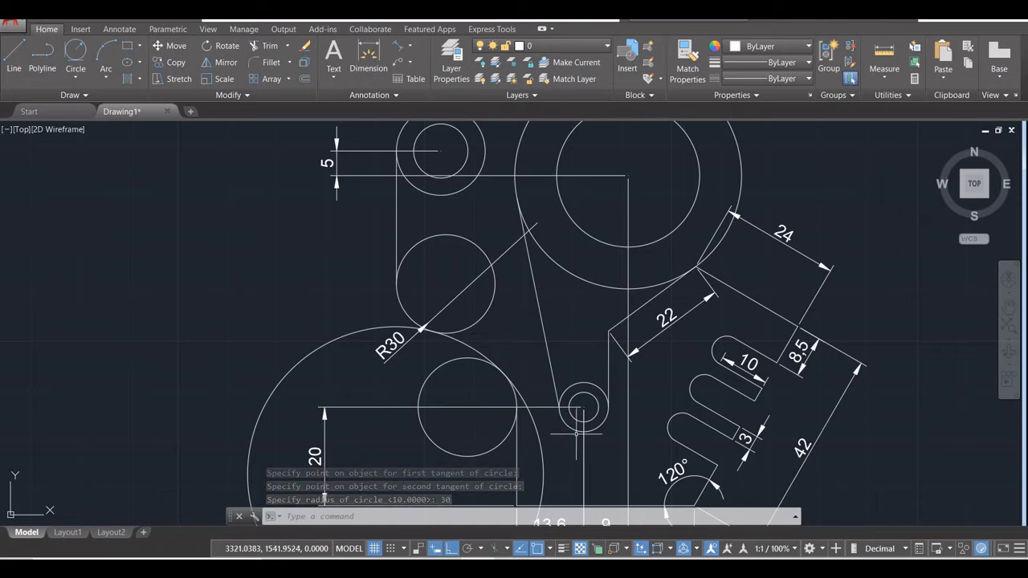
Compare the result with the Slide68 reference picture and erase the radius 30 circle.
click(696, 565)
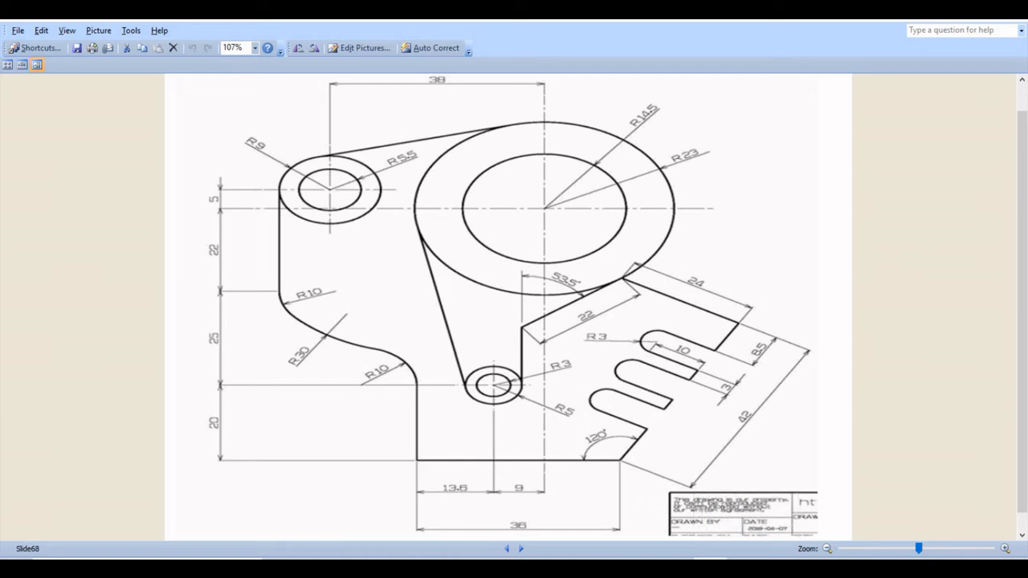
key(alt+Tab)
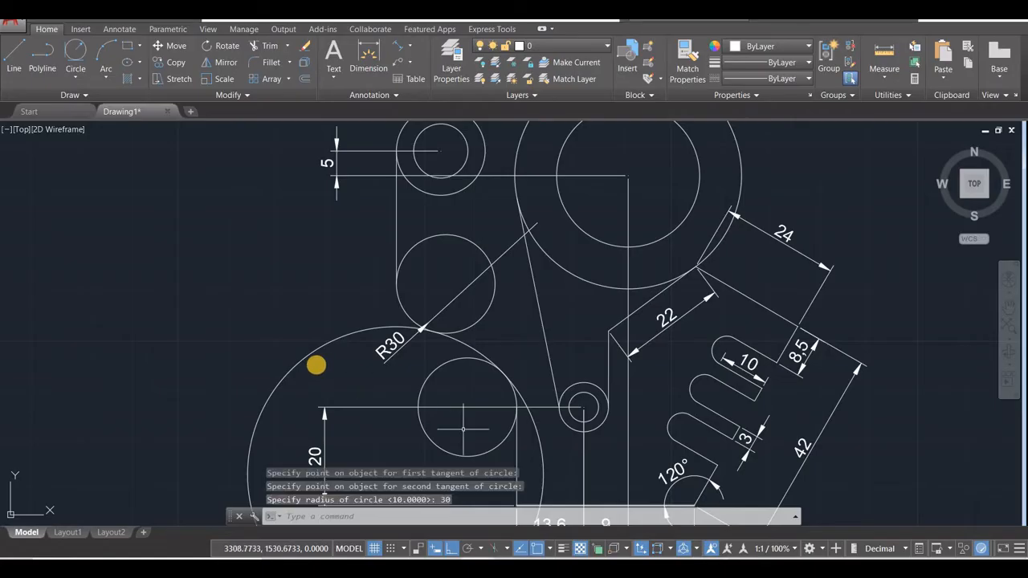
click(318, 348)
click(317, 349)
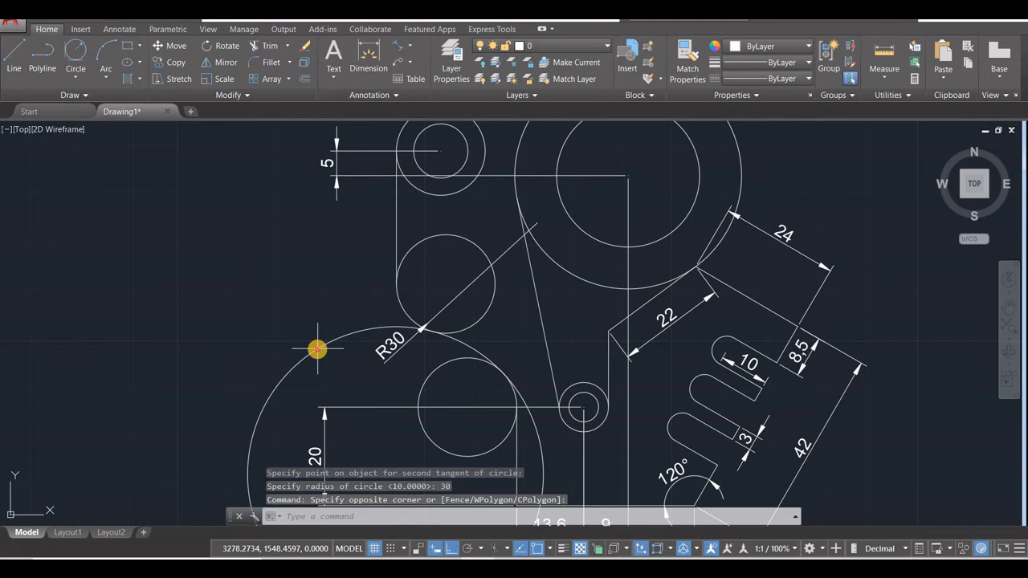
key(Delete)
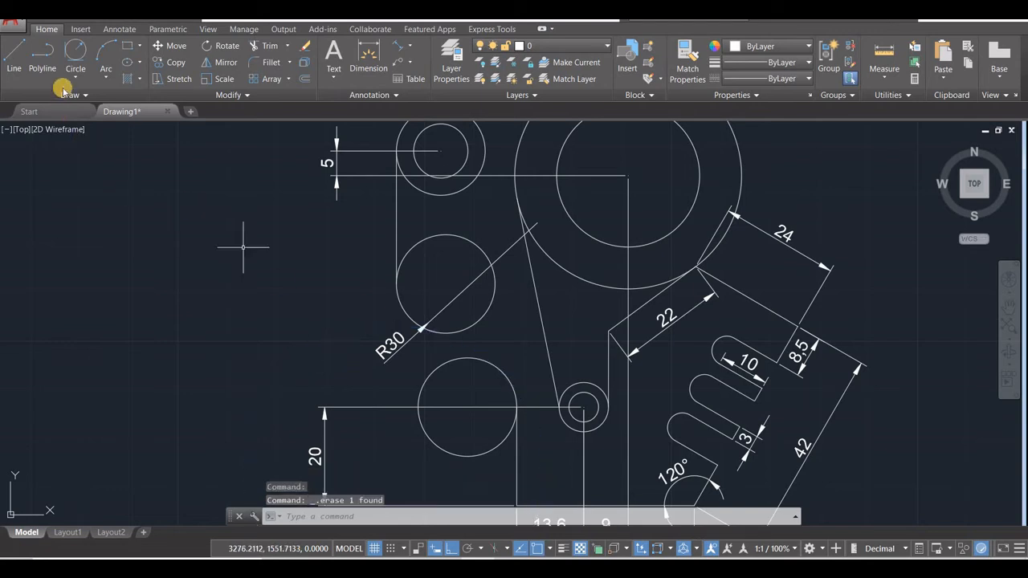
Draw a radius 30 circle tangent to the upper radius 10 circle's lower-left side and the lower radius 10 circle's top.
click(76, 53)
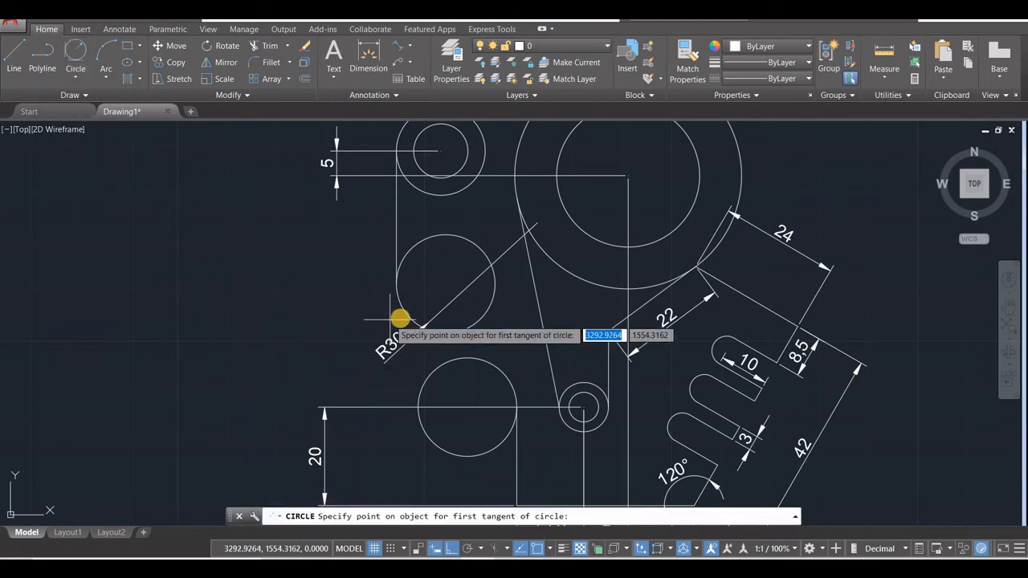
click(402, 319)
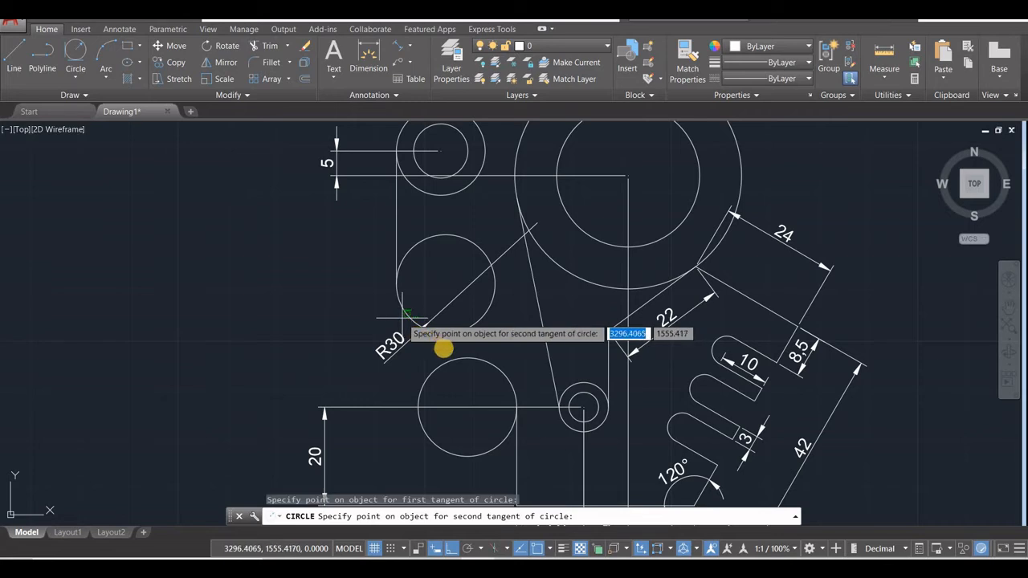
click(474, 355)
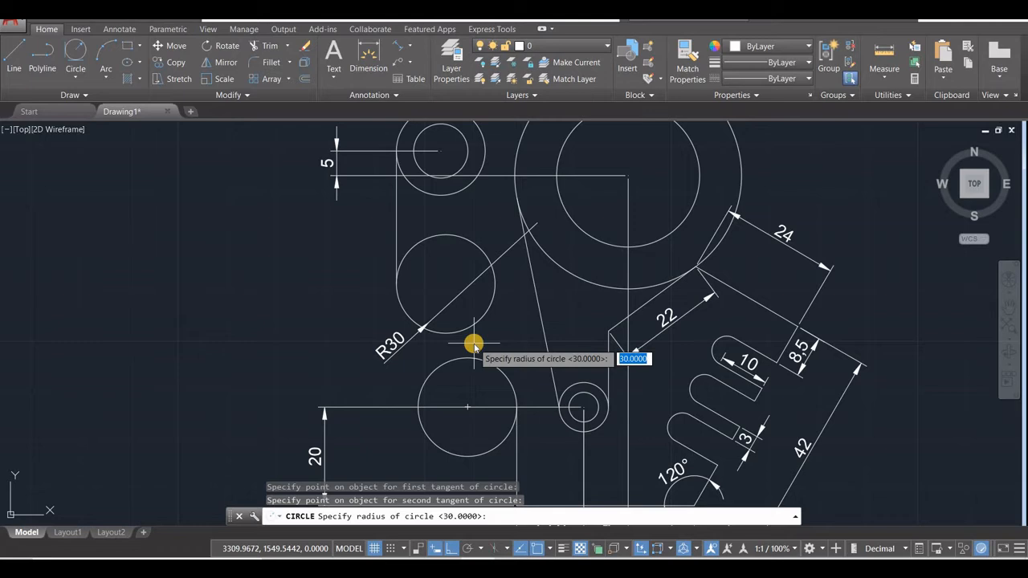
key(Return)
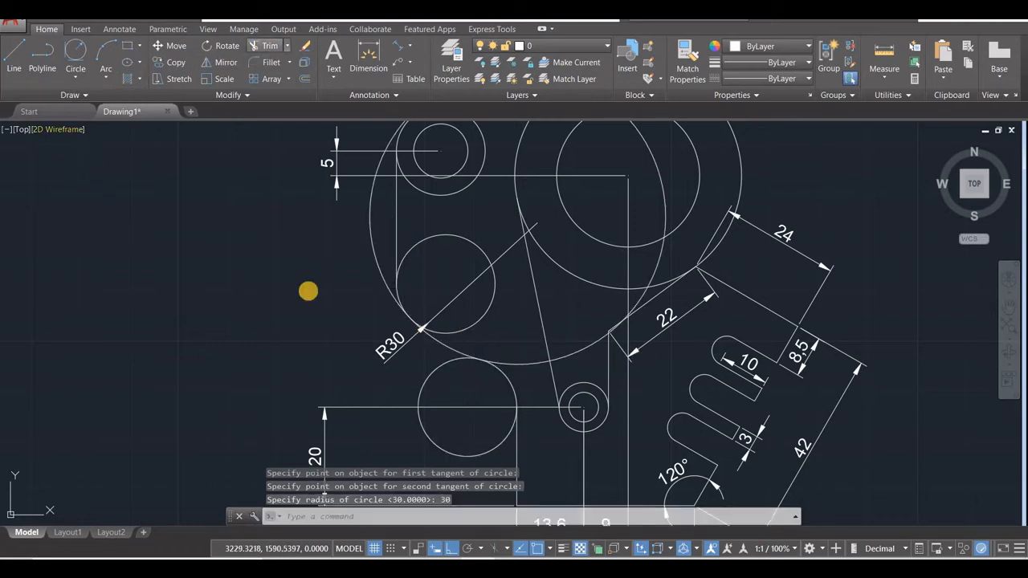
Trim the radius 30 circle to the arc joining the two radius 10 circles and erase its leftover piece.
click(268, 46)
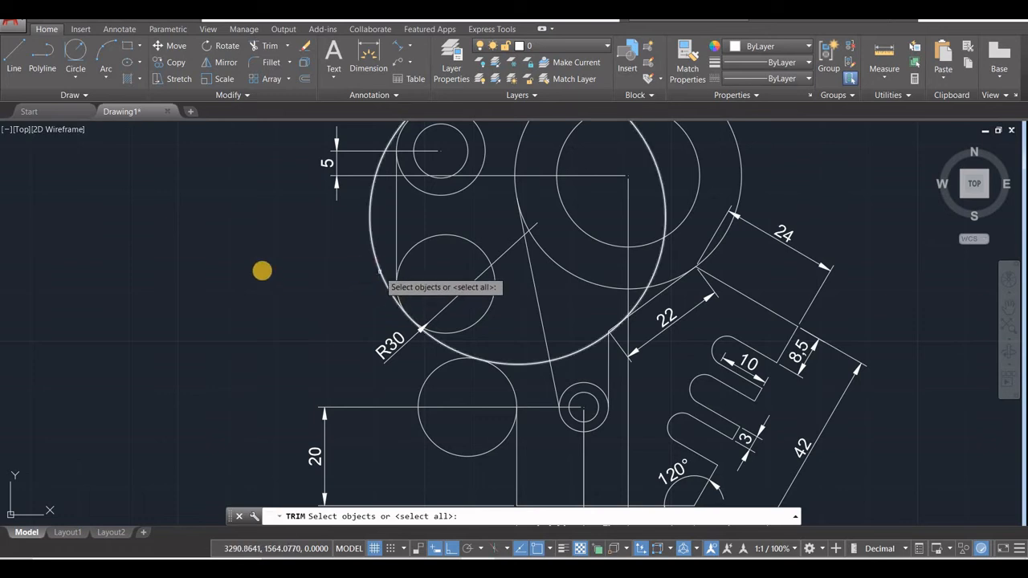
key(Return)
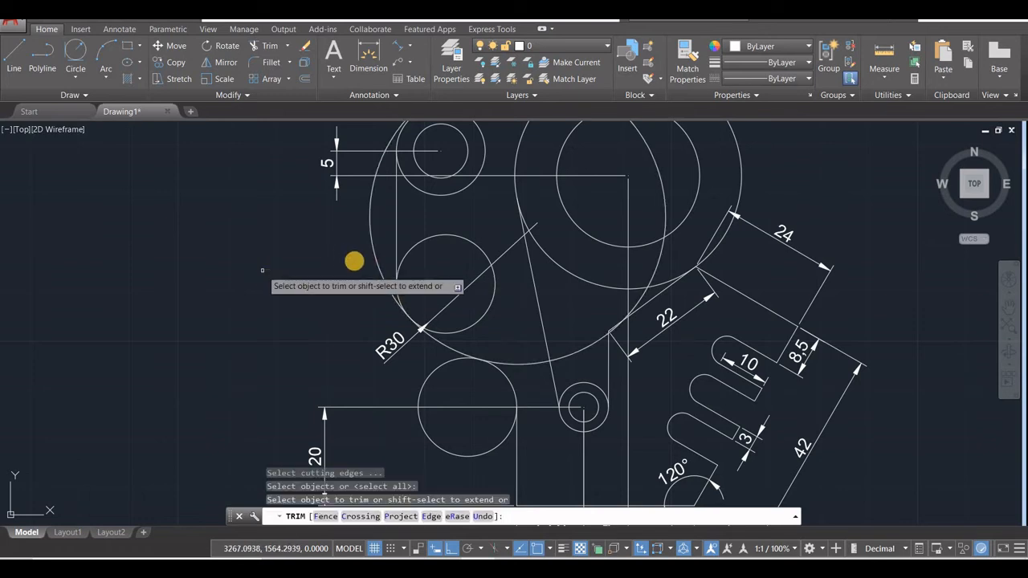
click(374, 264)
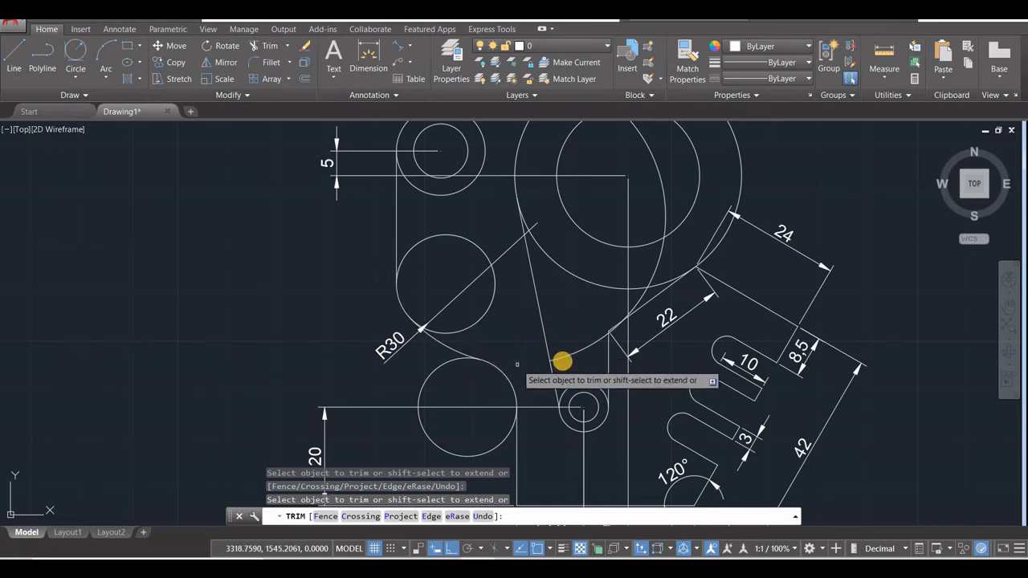
key(Escape)
click(568, 354)
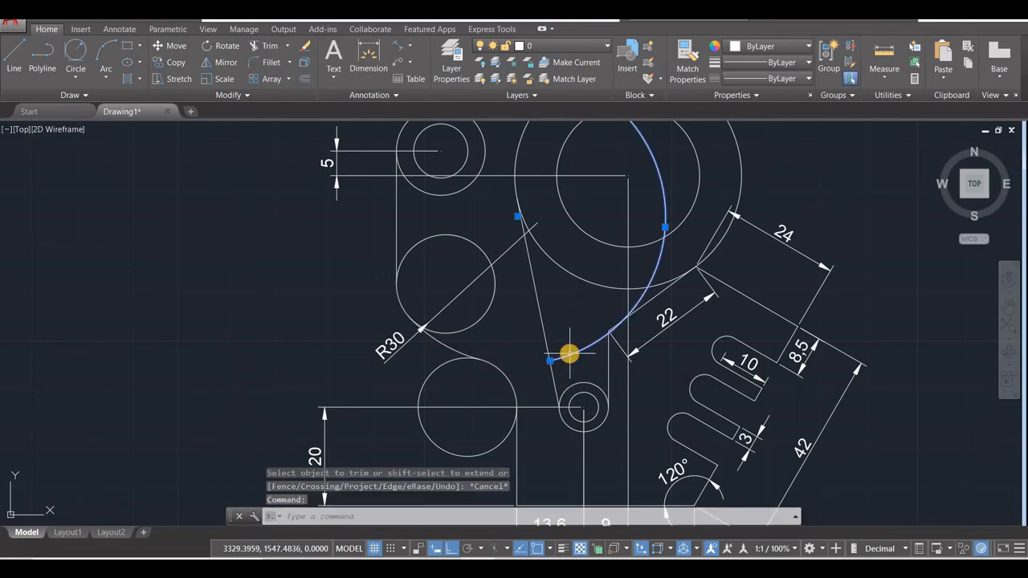
key(Delete)
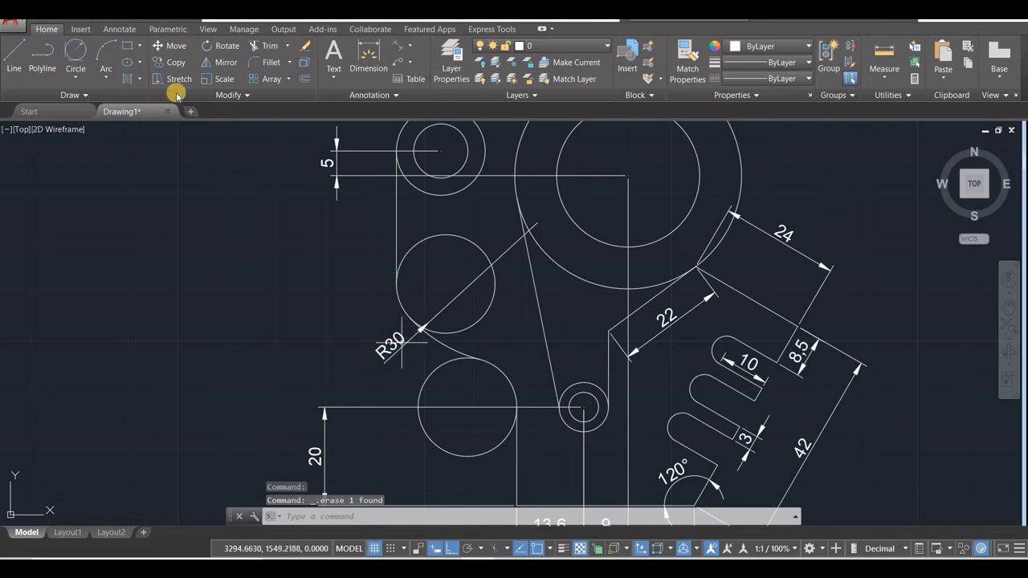
Trim both radius 10 circles to the arcs that blend the vertical edges into the radius 30 arc.
click(268, 46)
key(Return)
click(447, 233)
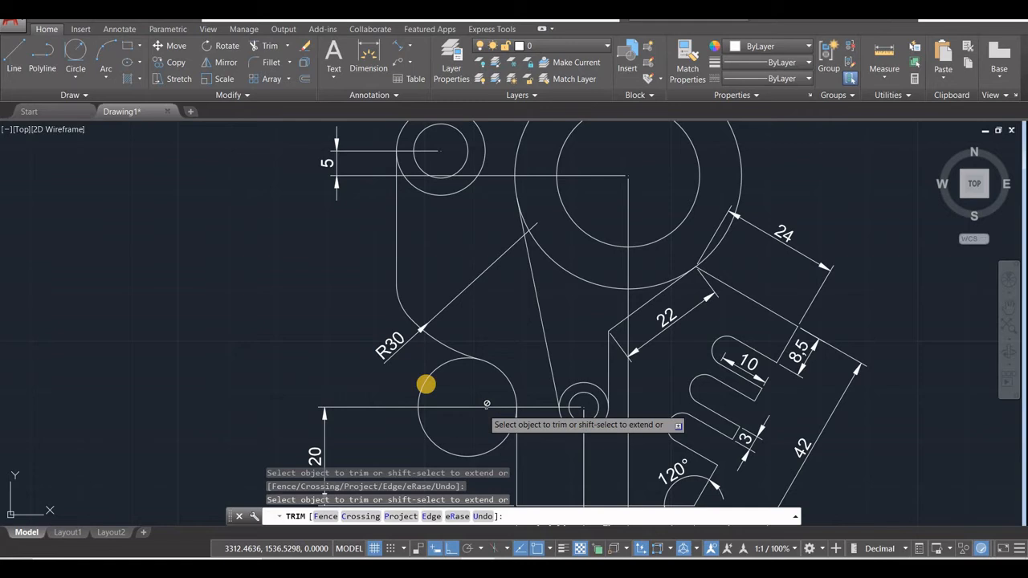
click(422, 384)
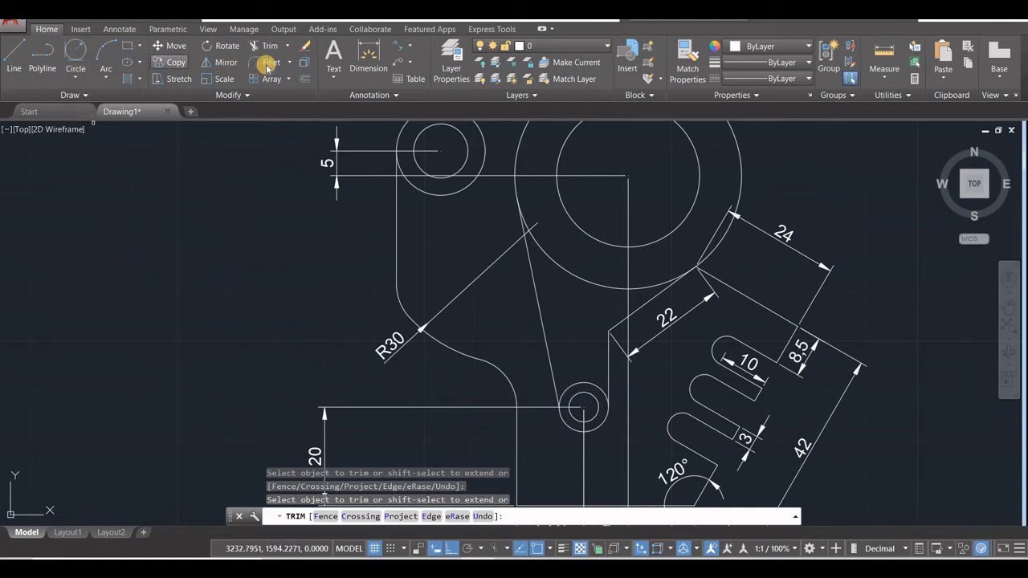
Dimension the vertical distance from the large circle's centre to the lower end of the upper-left vertical edge, below the 5 dimension.
click(368, 60)
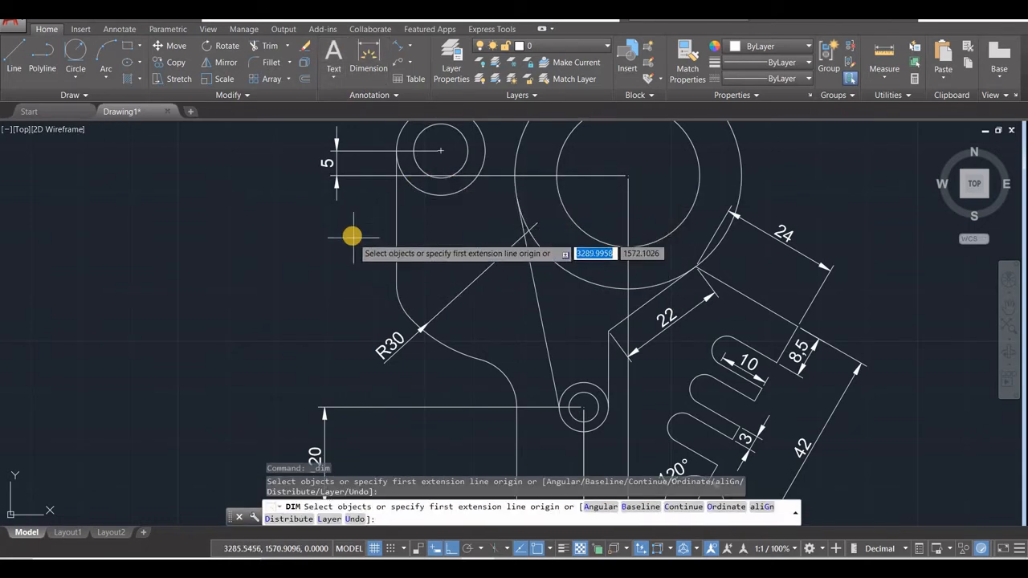
click(628, 174)
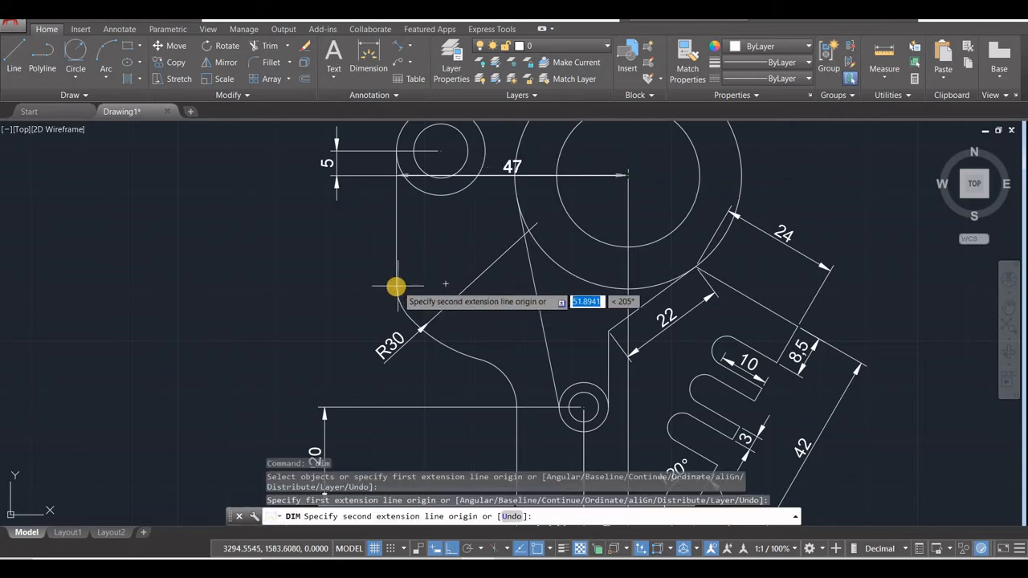
click(396, 283)
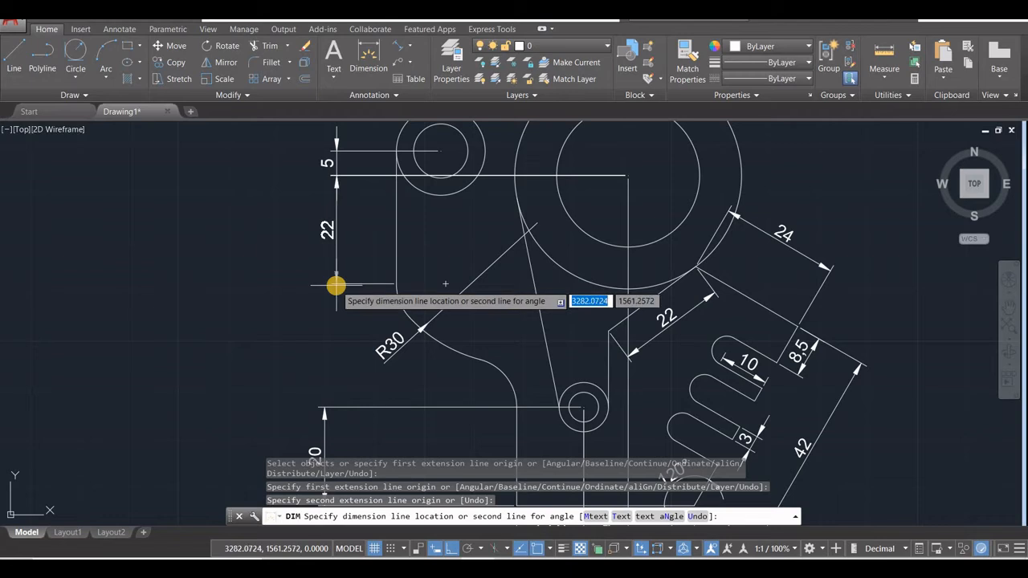
click(336, 285)
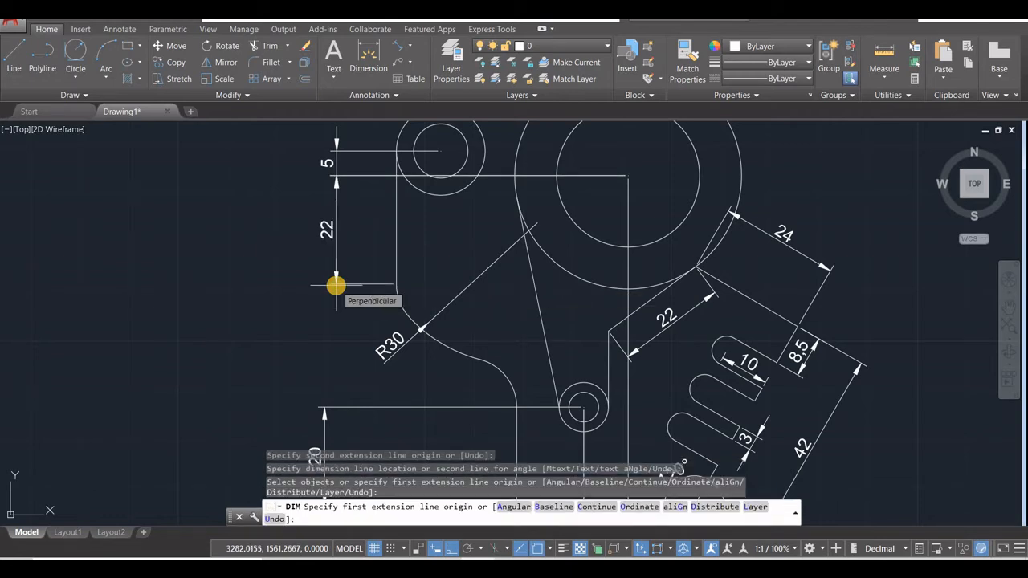
key(Escape)
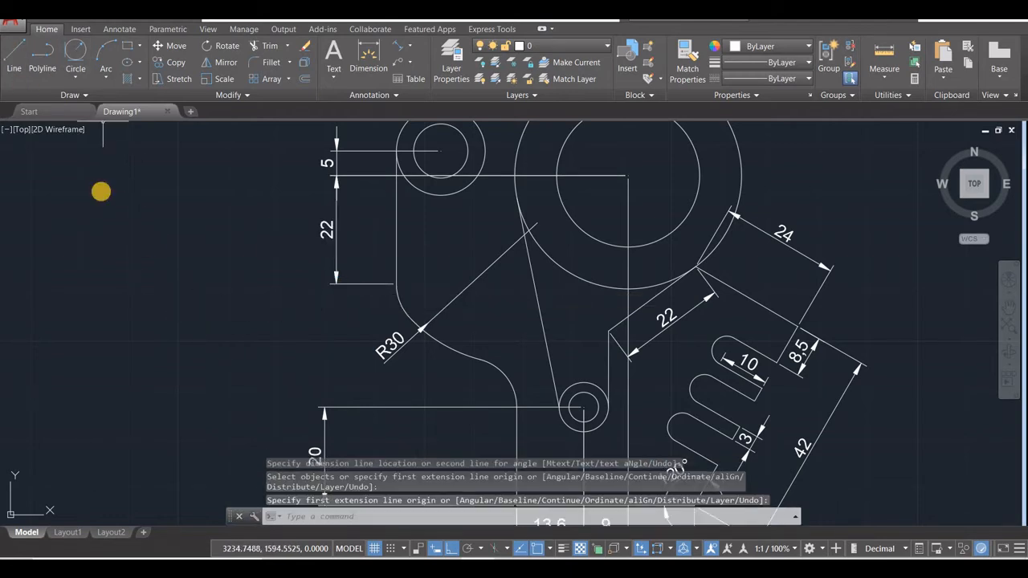
Check the Slide68 reference and dimension vertically from the upper-left edge's lower end to the small lower circle's centre.
key(alt+Tab)
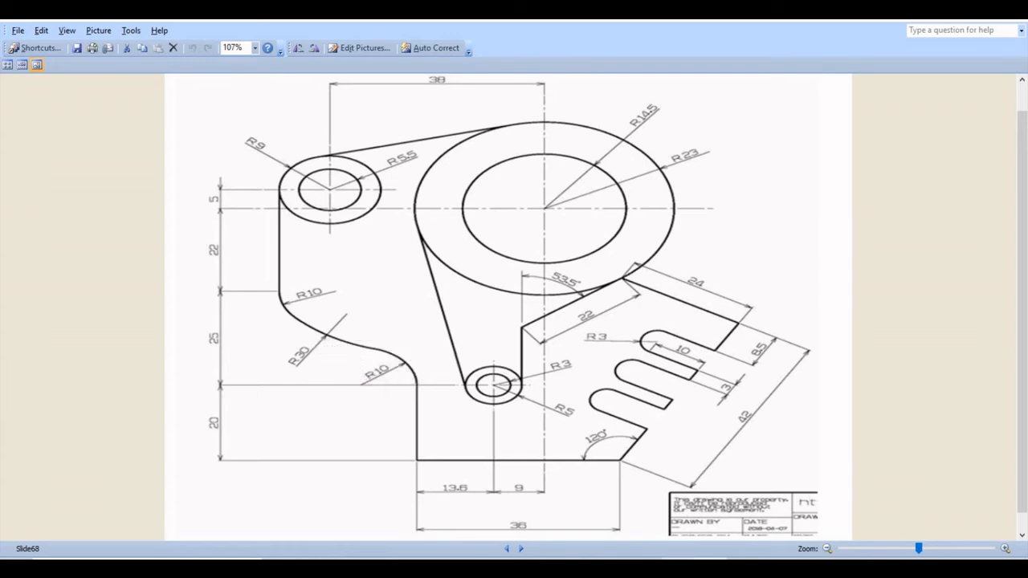
key(alt+Tab)
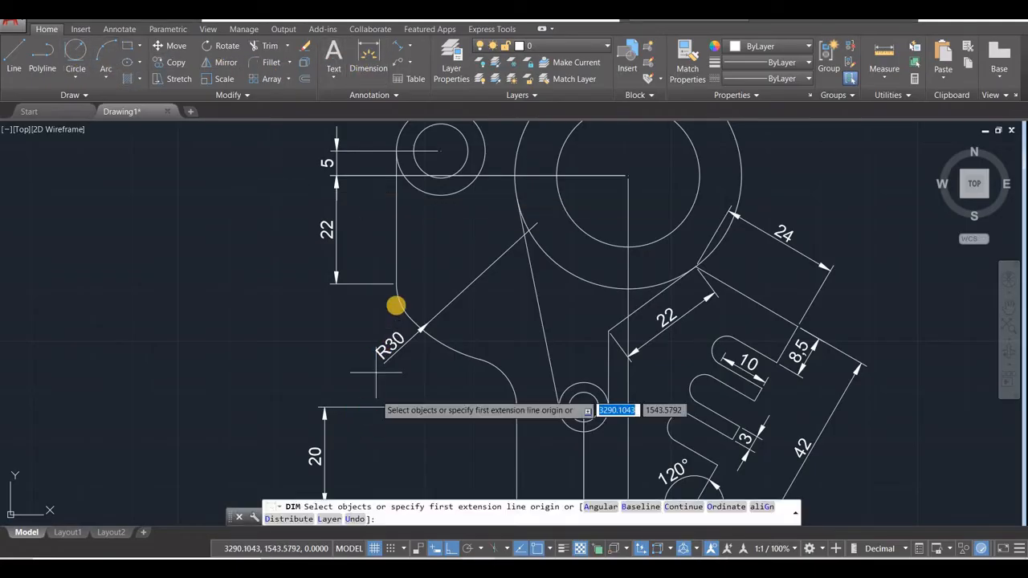
click(395, 283)
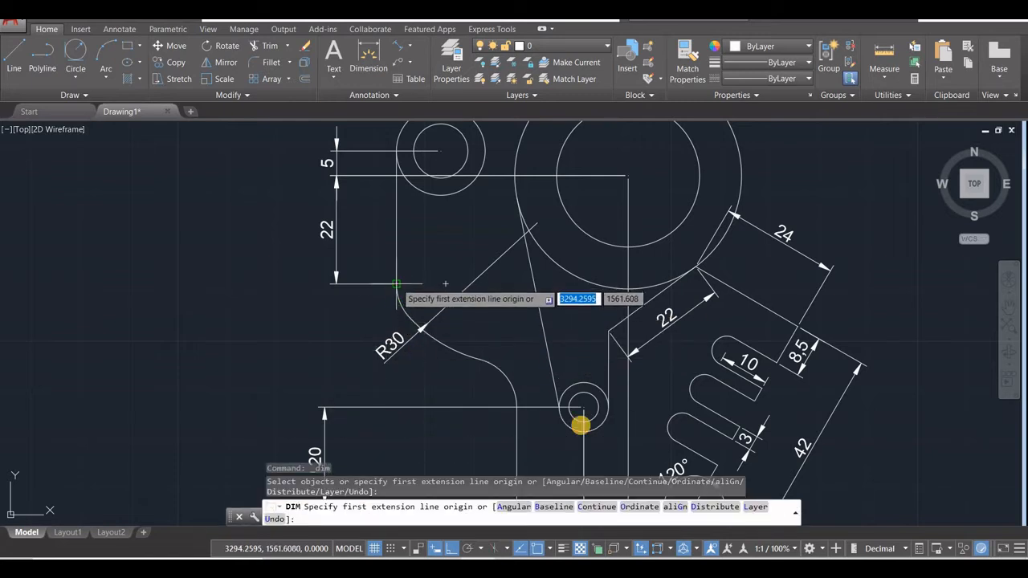
click(331, 373)
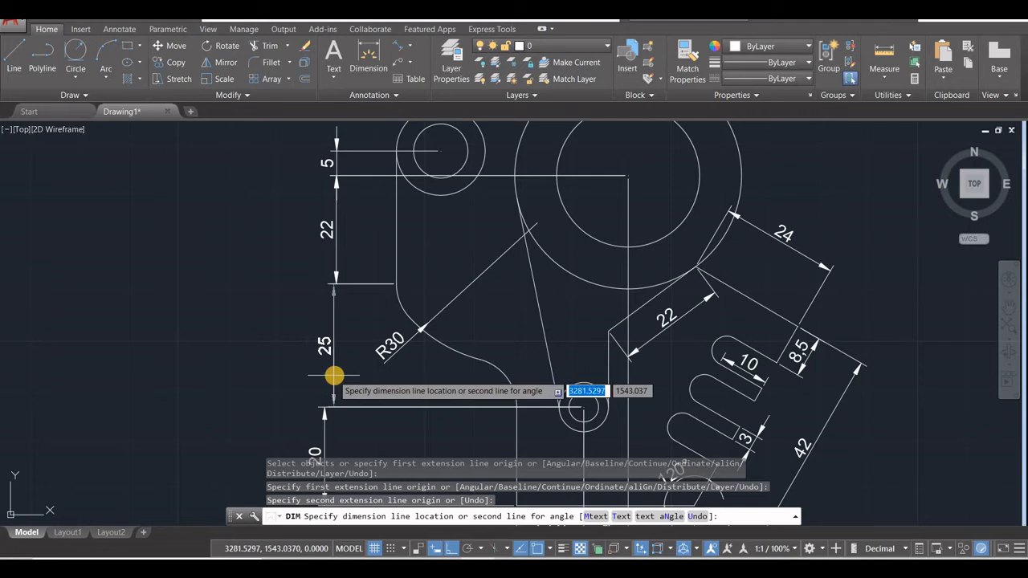
click(334, 375)
key(Return)
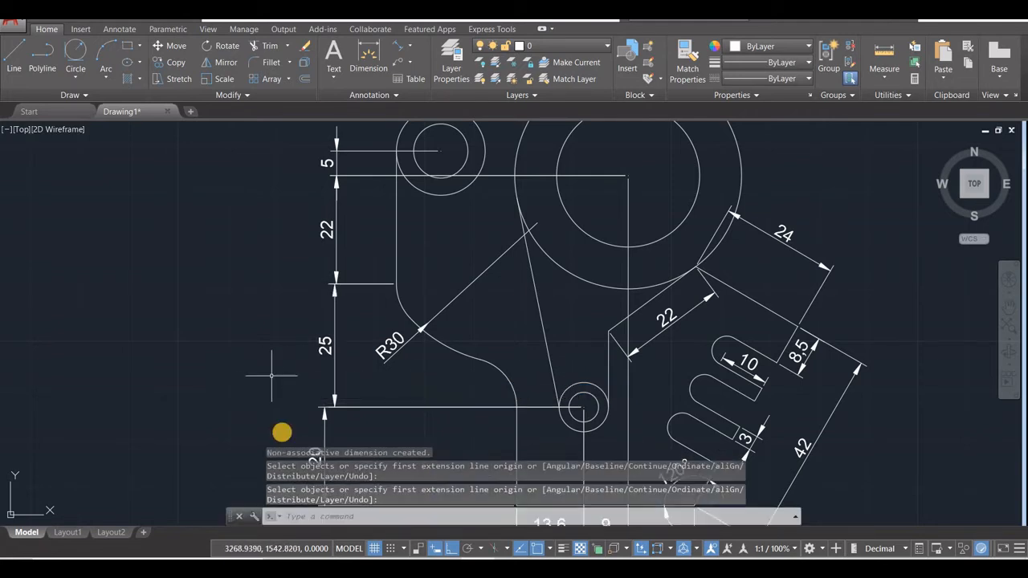
Move the vertical 20 dimension to the right so its dimension line aligns with the 25 dimension above.
scroll(271, 375, down, 2)
middle_drag(347, 427, 363, 327)
scroll(329, 335, up, 4)
key(Return)
click(295, 319)
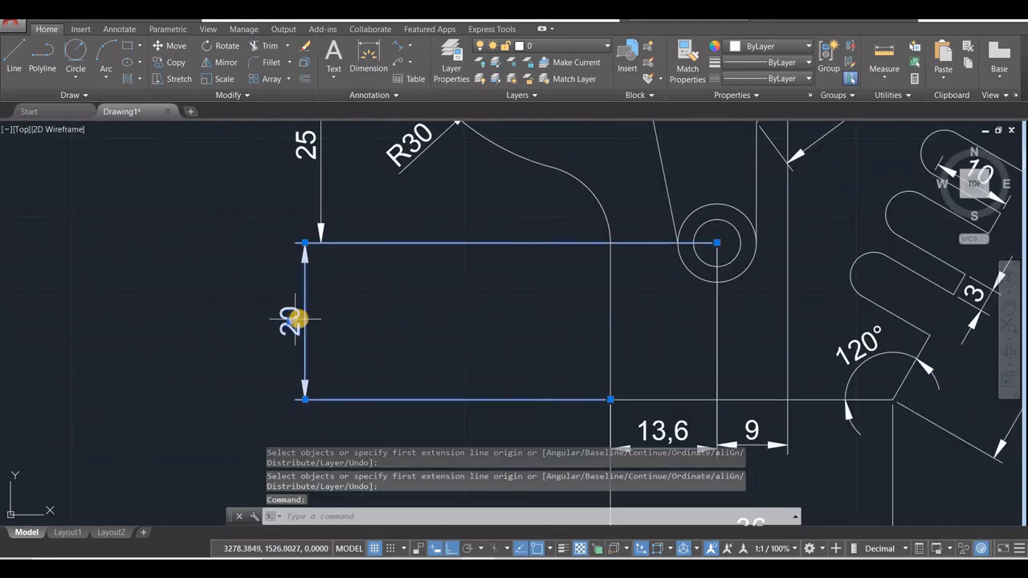
click(296, 321)
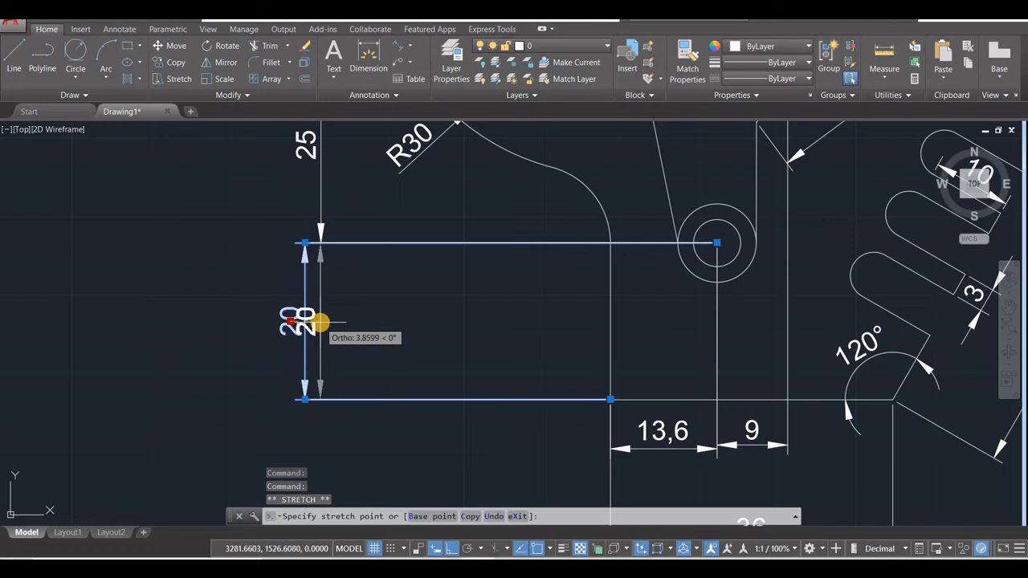
click(320, 322)
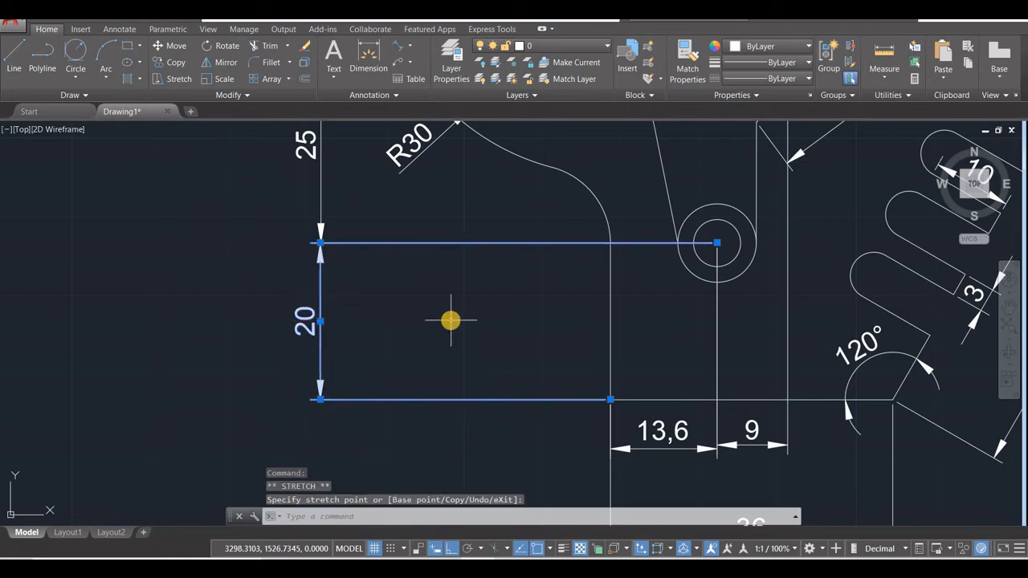
key(Escape)
key(Escape)
scroll(441, 329, down, 4)
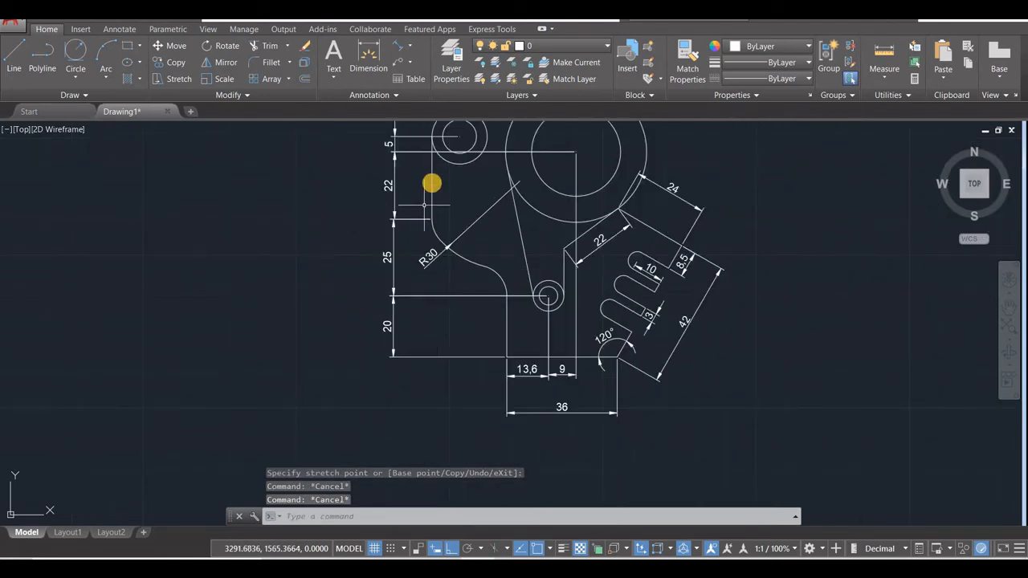
scroll(431, 184, up, 2)
mouse_move(471, 217)
middle_down()
mouse_move(426, 291)
mouse_move(326, 289)
mouse_move(513, 338)
mouse_move(466, 245)
mouse_move(444, 228)
middle_up()
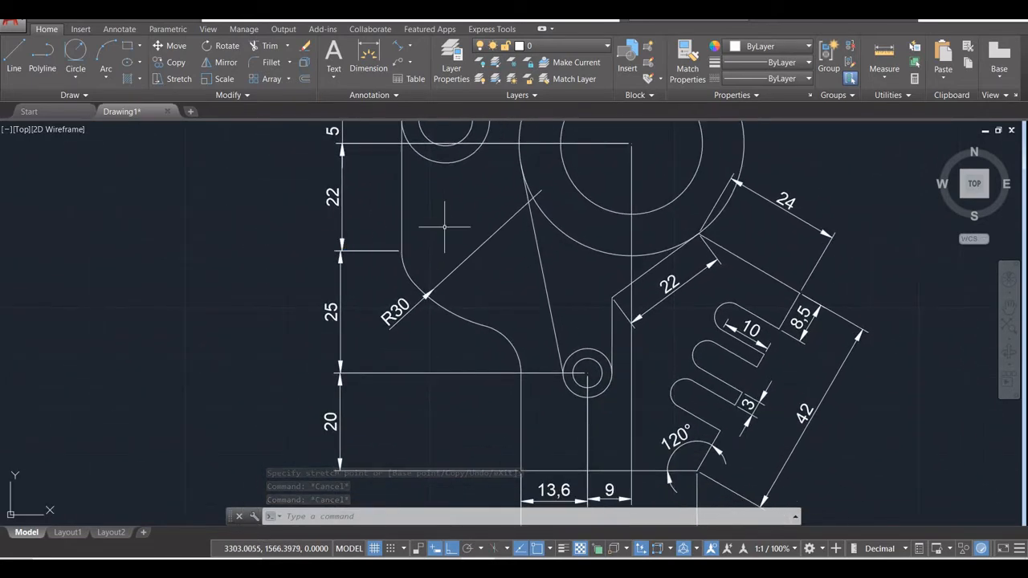
click(369, 54)
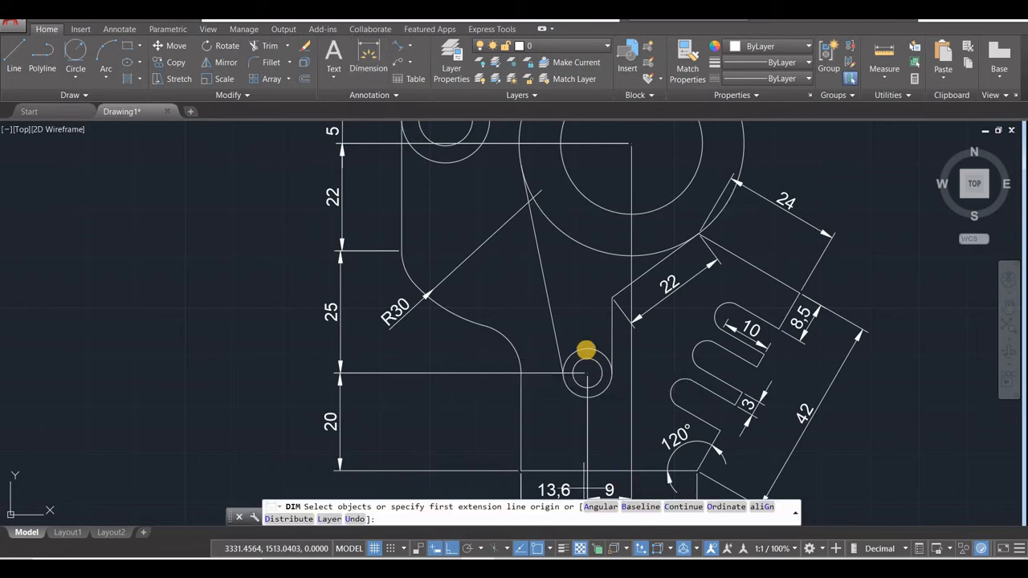
key(Return)
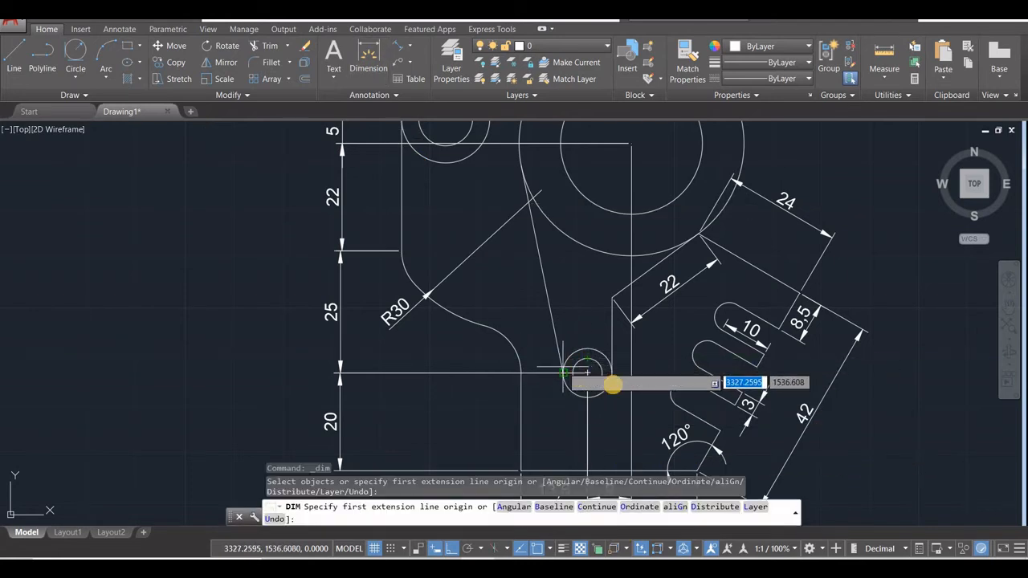
scroll(612, 384, up, 5)
click(619, 345)
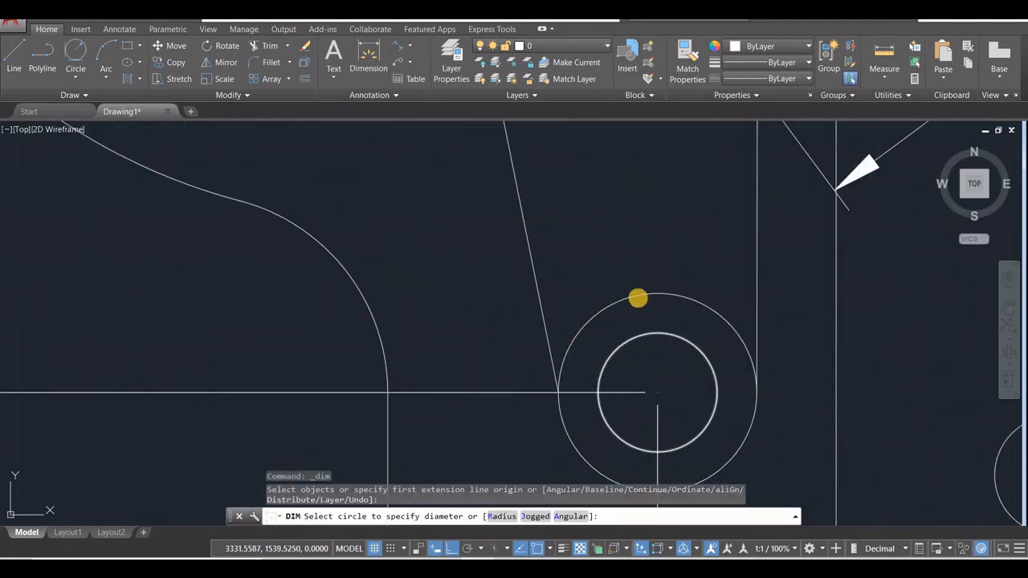
click(637, 298)
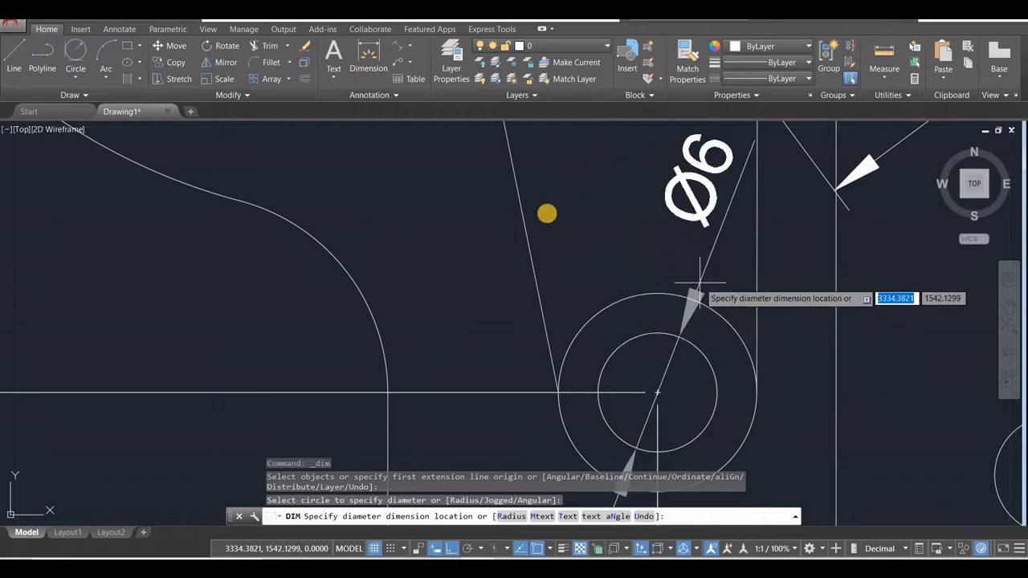
Add radius dimensions to the inner and outer concentric circles at the bottom end of the slanted edge.
click(413, 47)
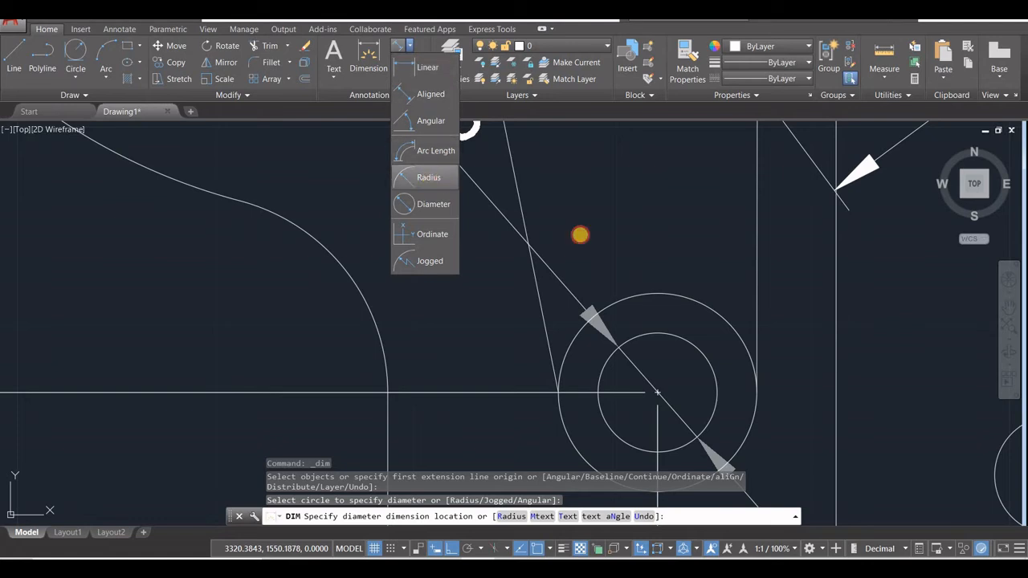
click(429, 177)
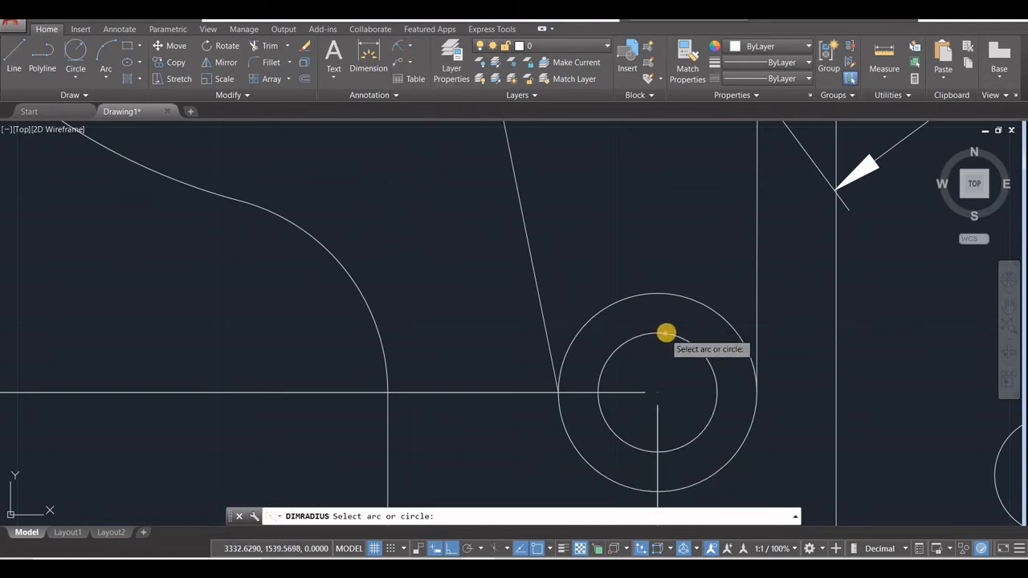
click(666, 332)
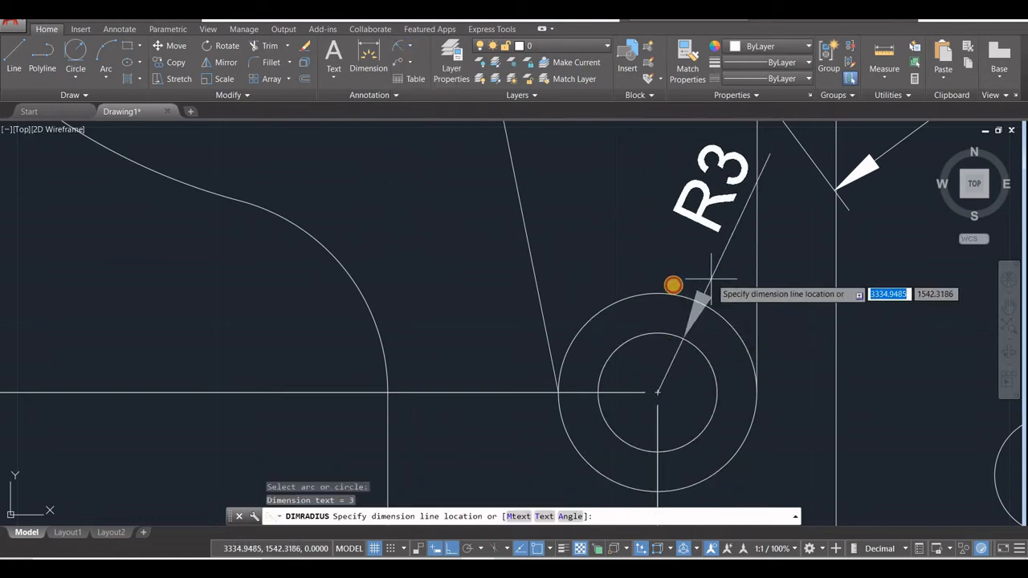
click(704, 280)
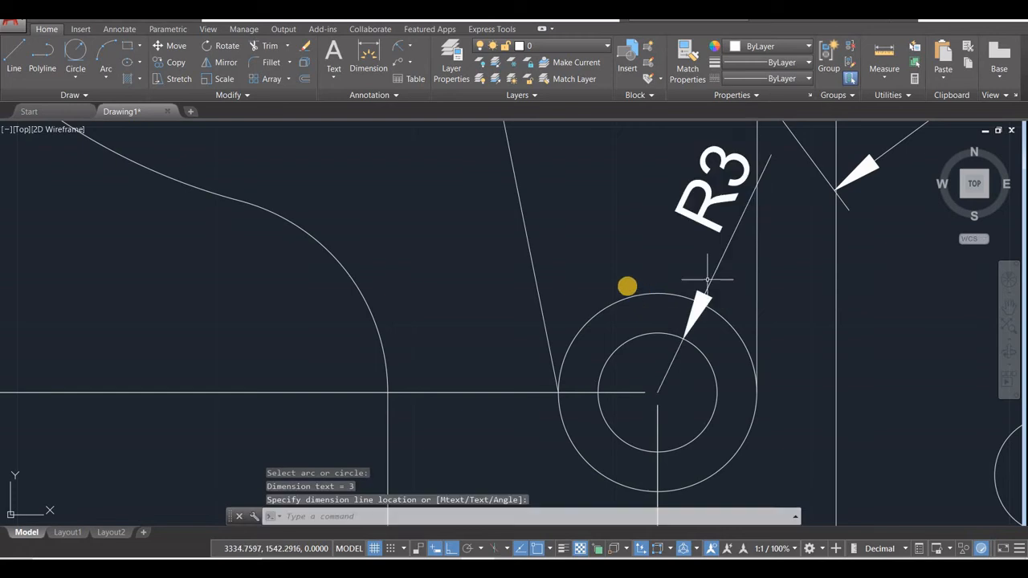
key(Return)
click(613, 299)
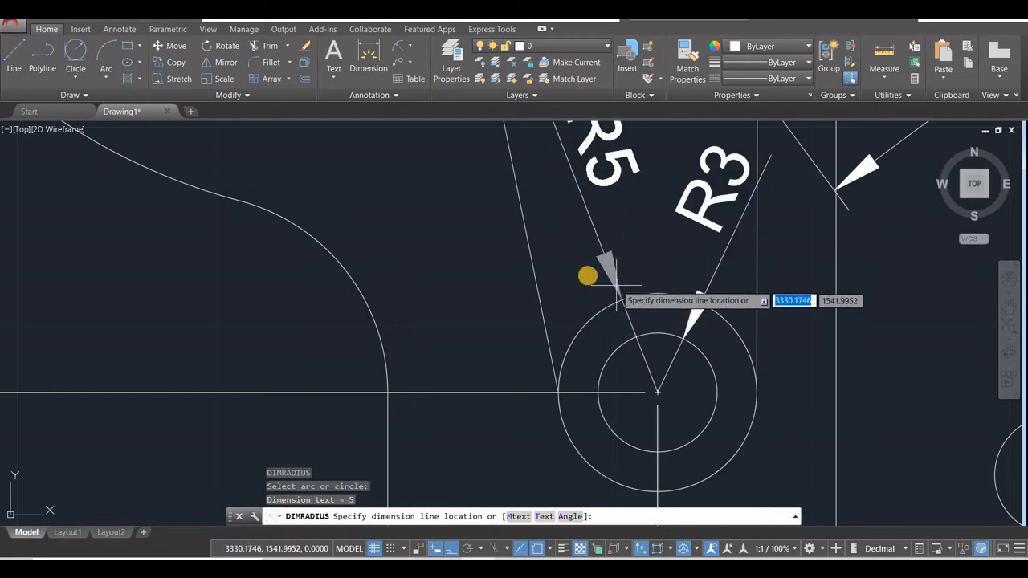
click(532, 324)
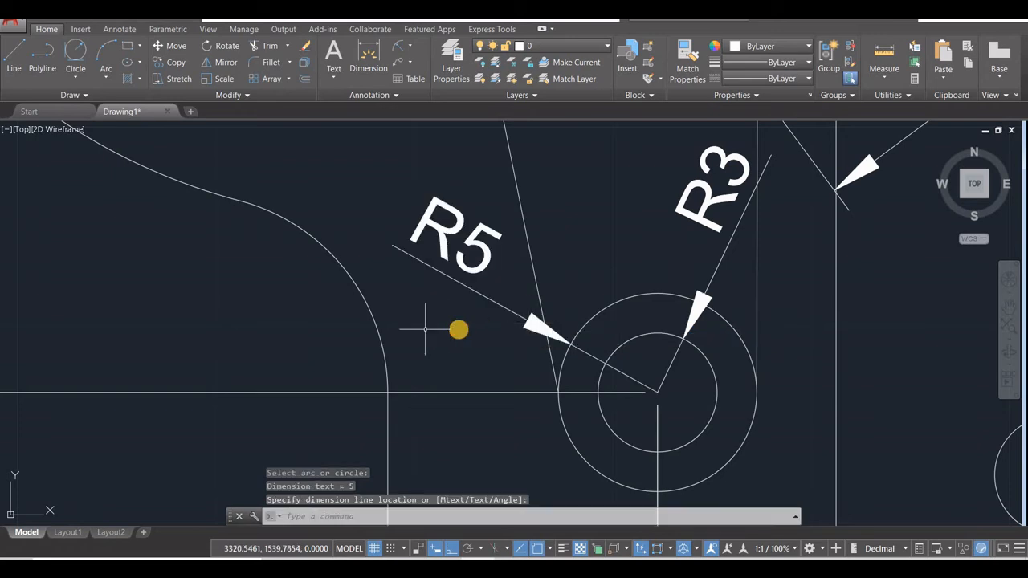
Check the reference picture and add radius dimensions to both upper-left concentric circles, placed above and to their left.
scroll(458, 329, down, 4)
scroll(458, 331, down, 6)
scroll(440, 205, up, 6)
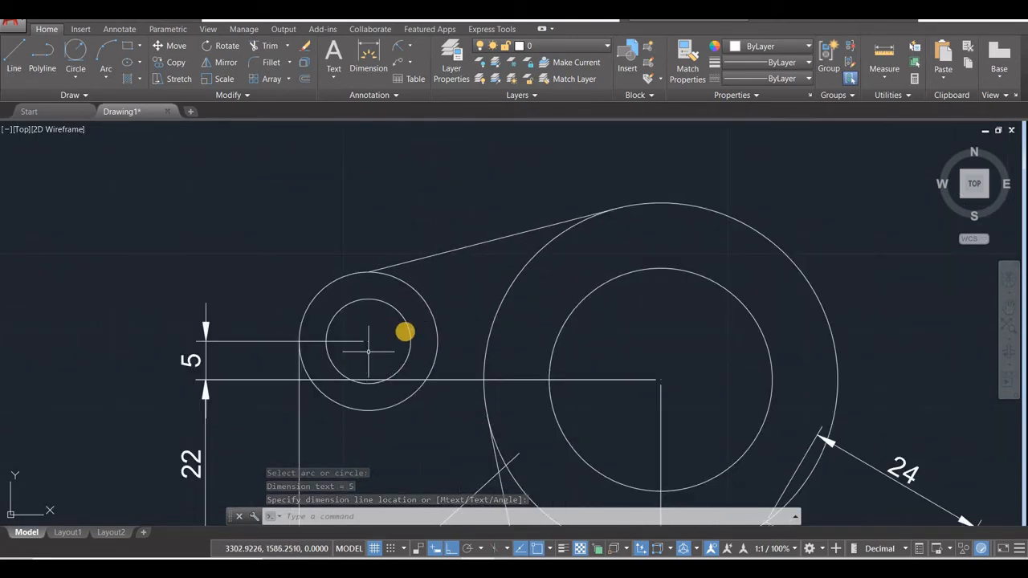
key(alt+Tab)
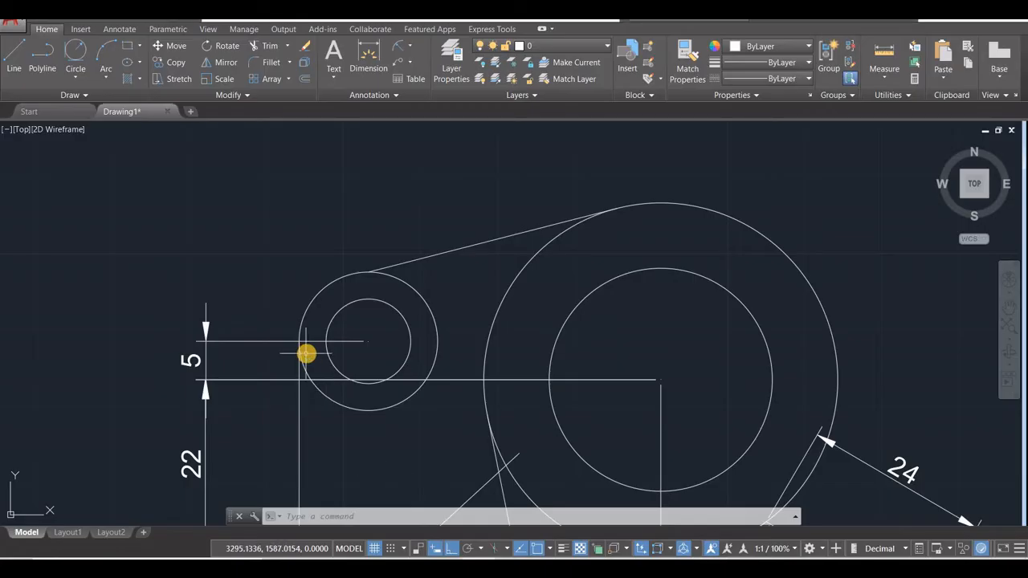
text(dra)
key(Return)
click(338, 309)
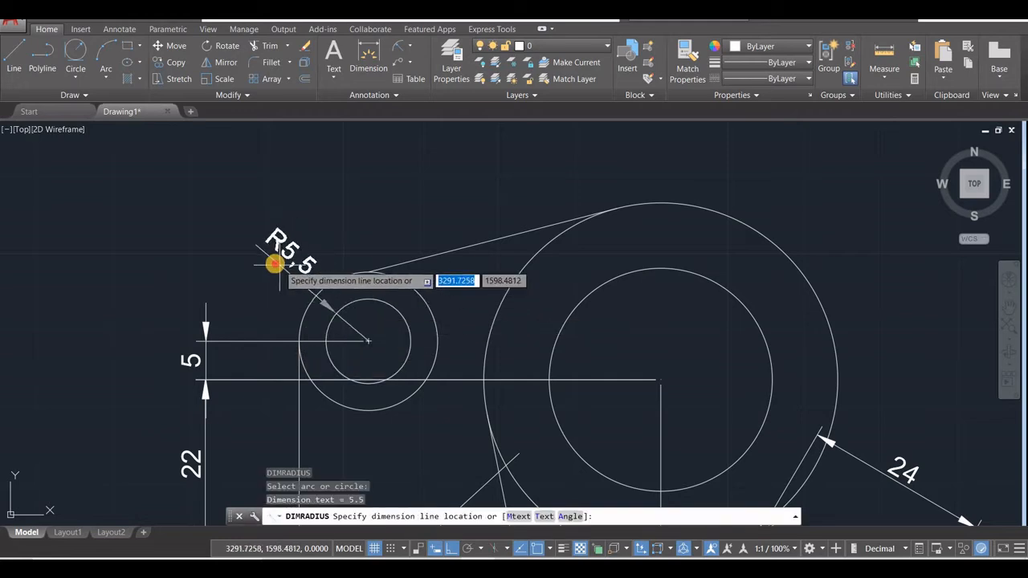
click(274, 263)
key(Return)
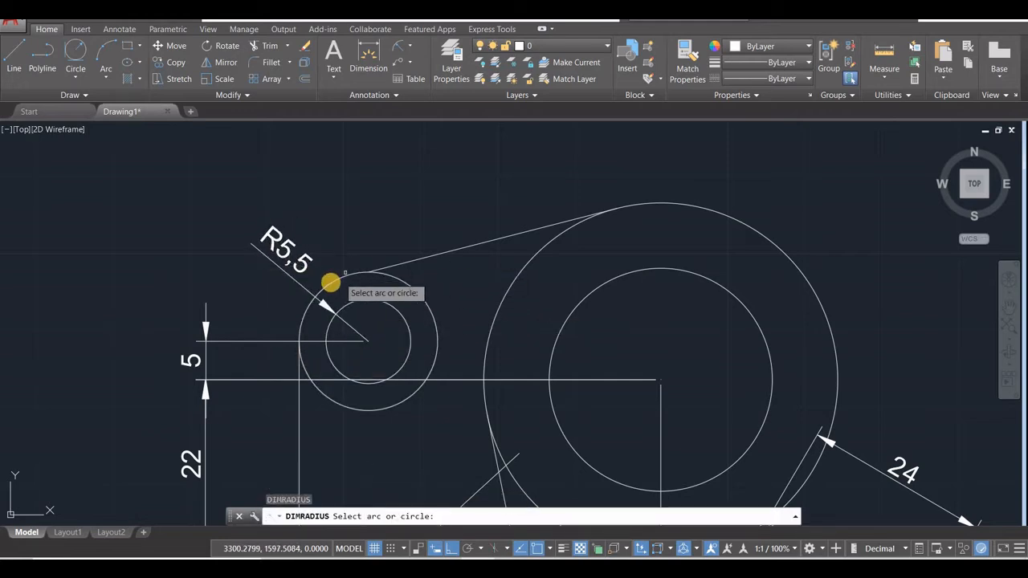
click(334, 275)
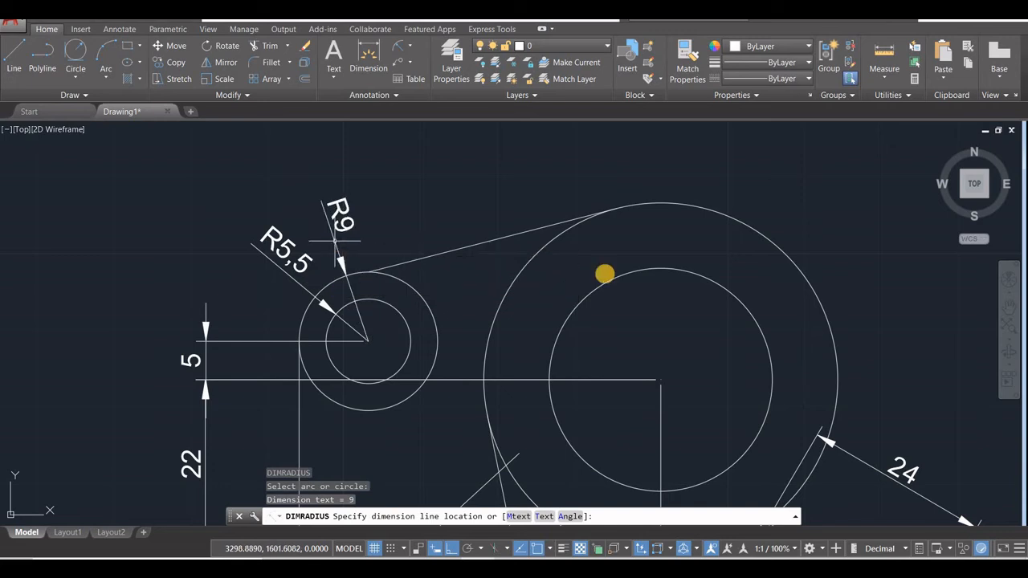
click(334, 239)
Add radius dimensions to the inner and outer large circles, placed above and to their right.
key(Return)
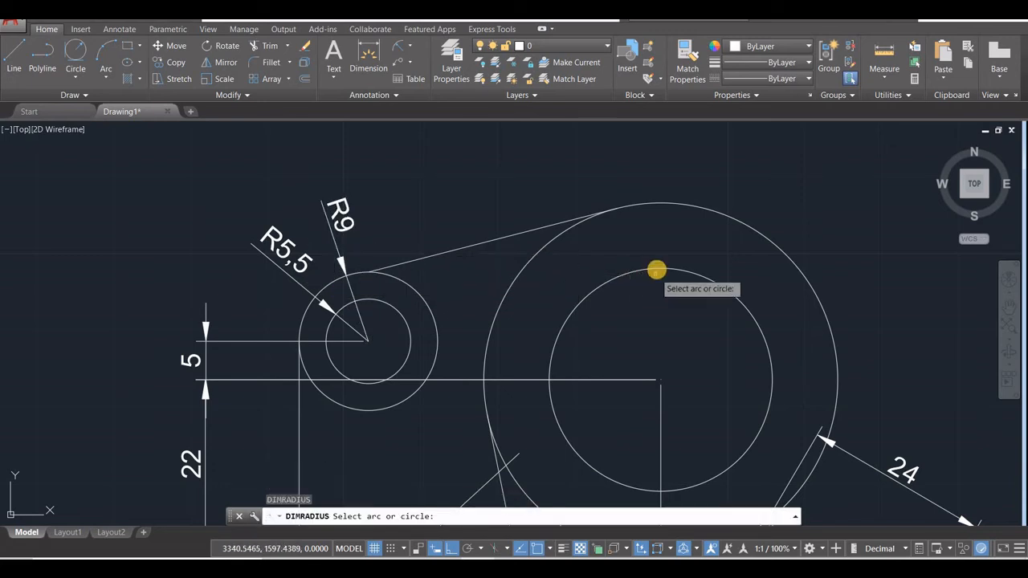
click(772, 241)
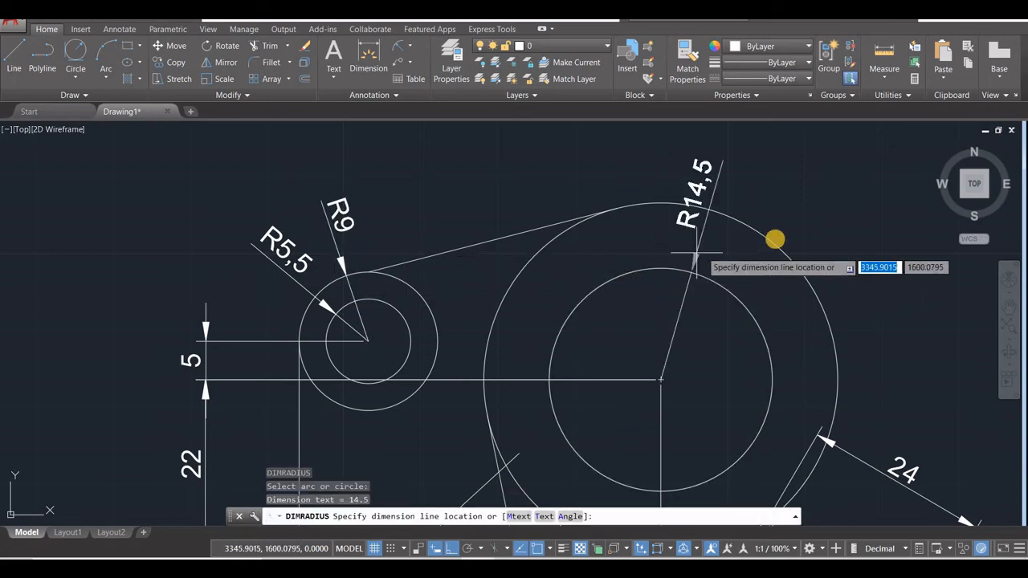
click(839, 195)
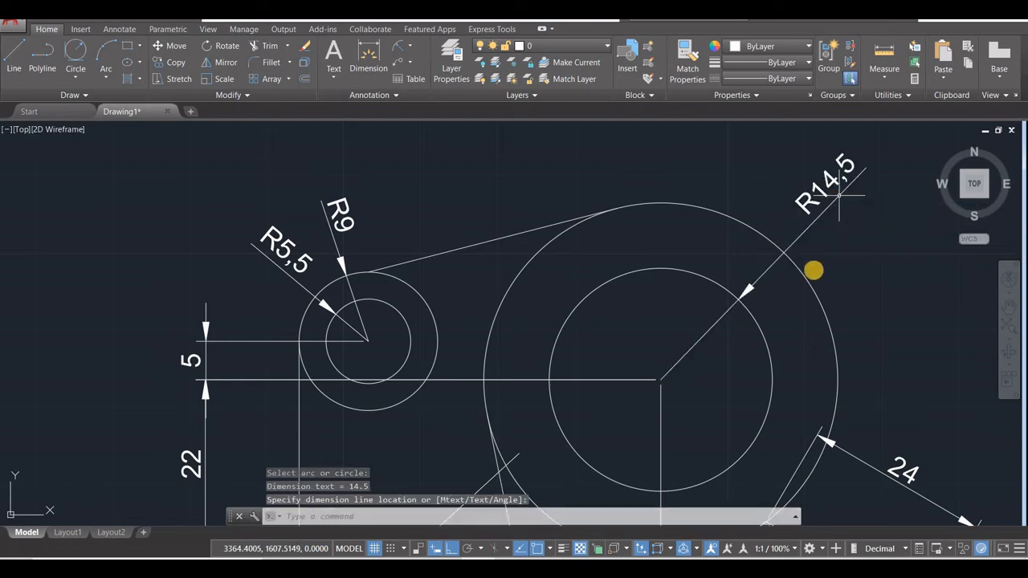
key(Return)
click(792, 259)
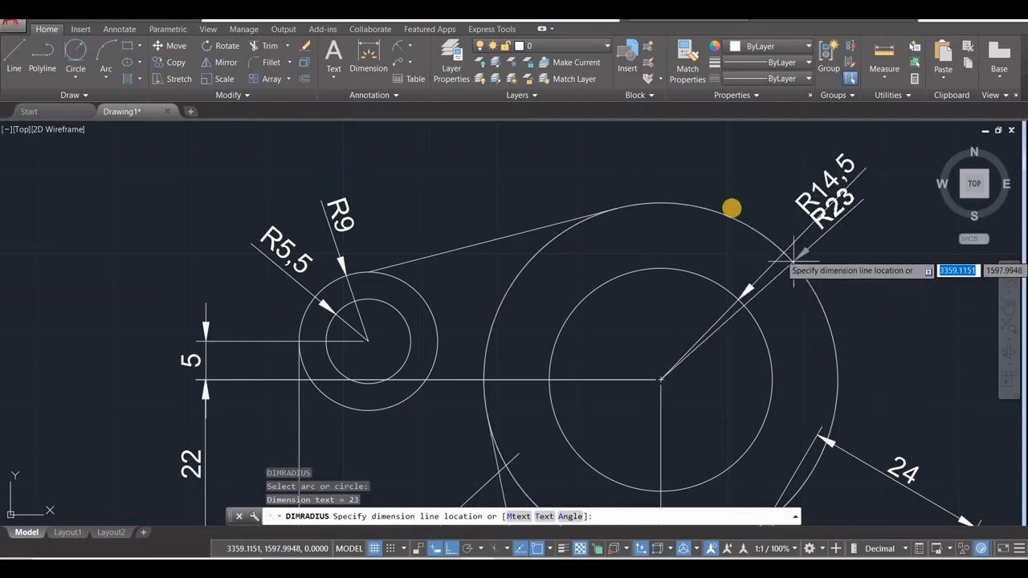
click(731, 205)
Draw a horizontal line through the large circles' centre, extending past the vertical dimensions on the left and past the outer circle on the right.
scroll(569, 297, down, 4)
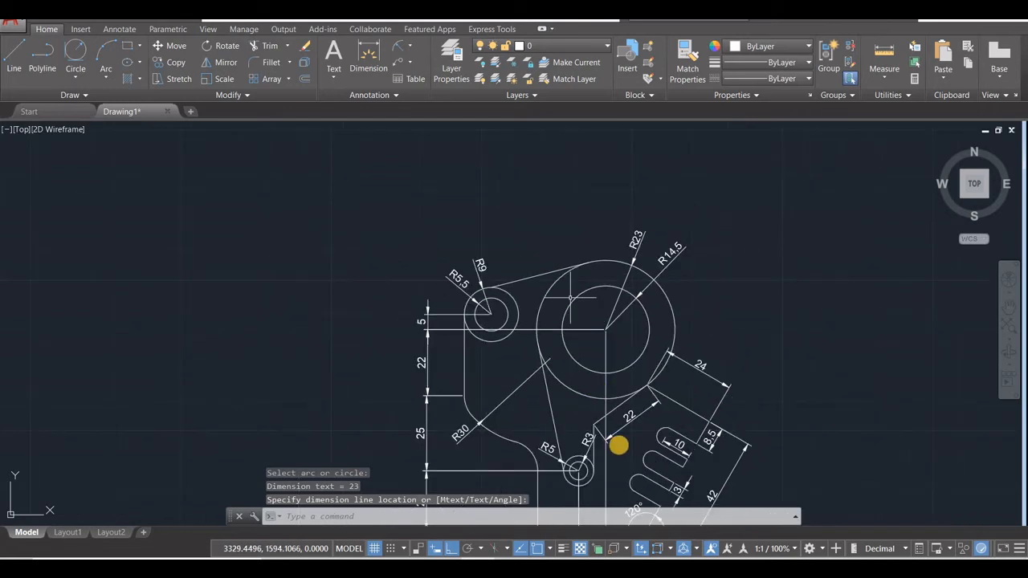
scroll(619, 444, up, 2)
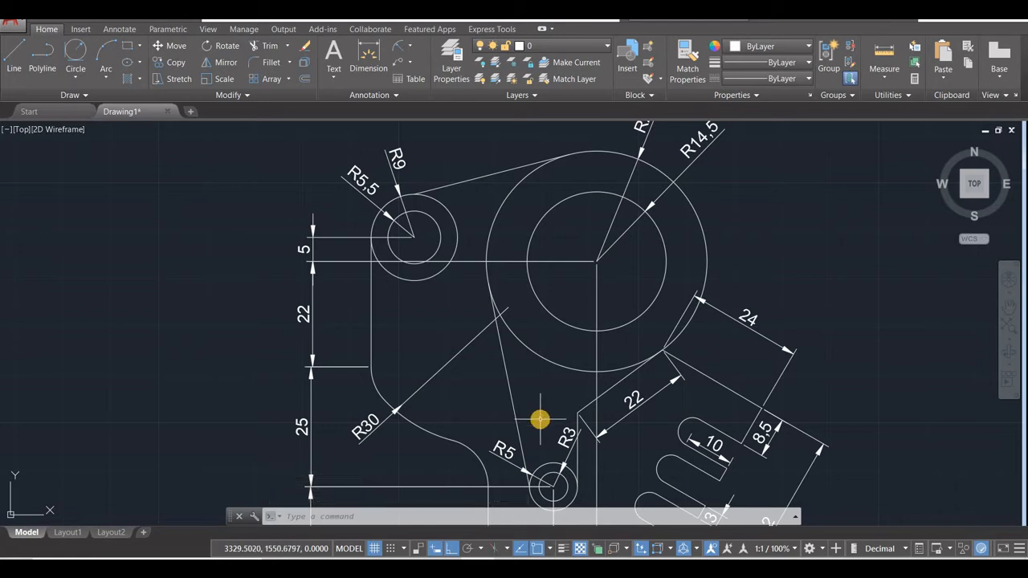
key(Escape)
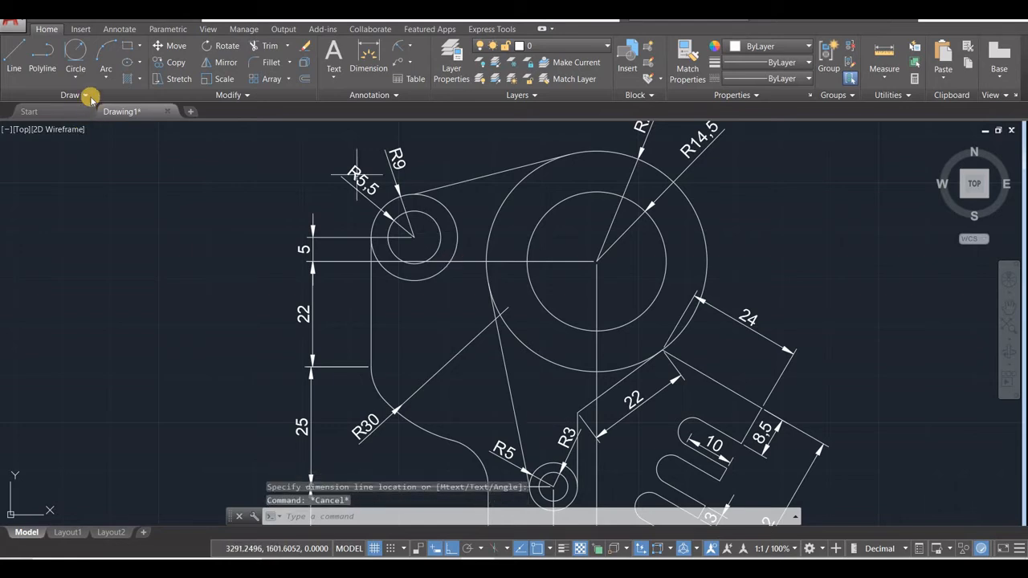
click(10, 54)
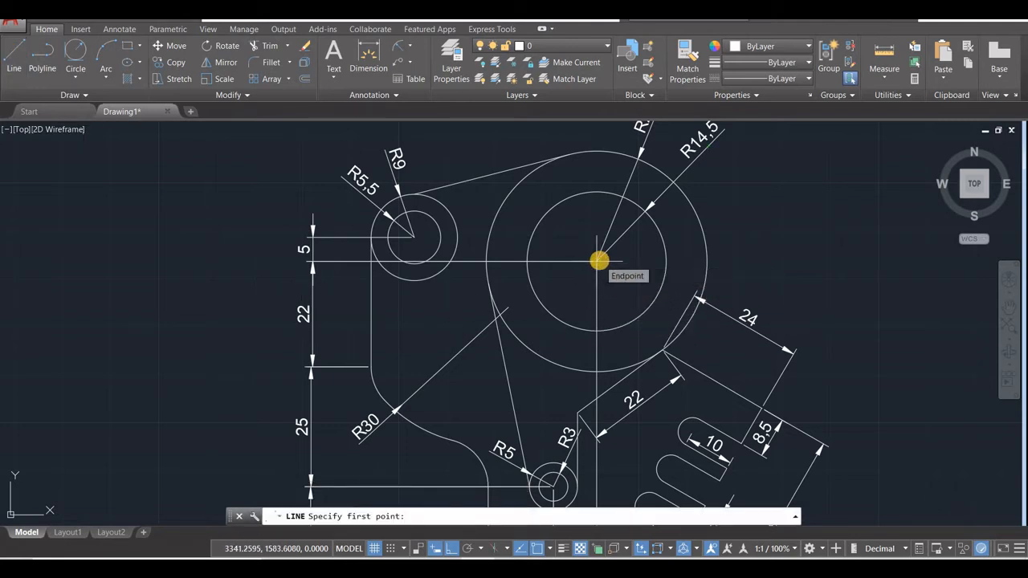
click(191, 261)
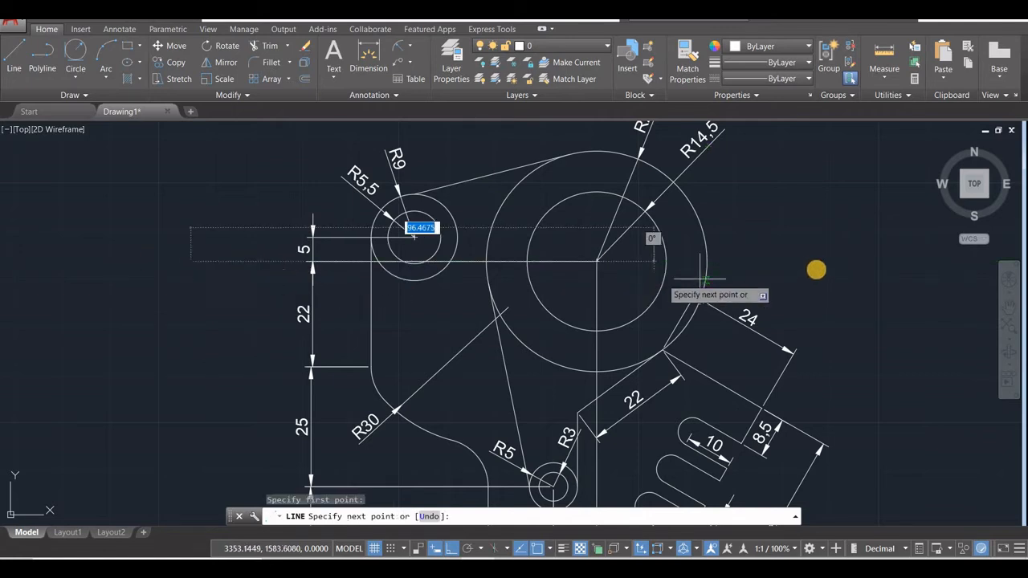
click(824, 262)
key(Escape)
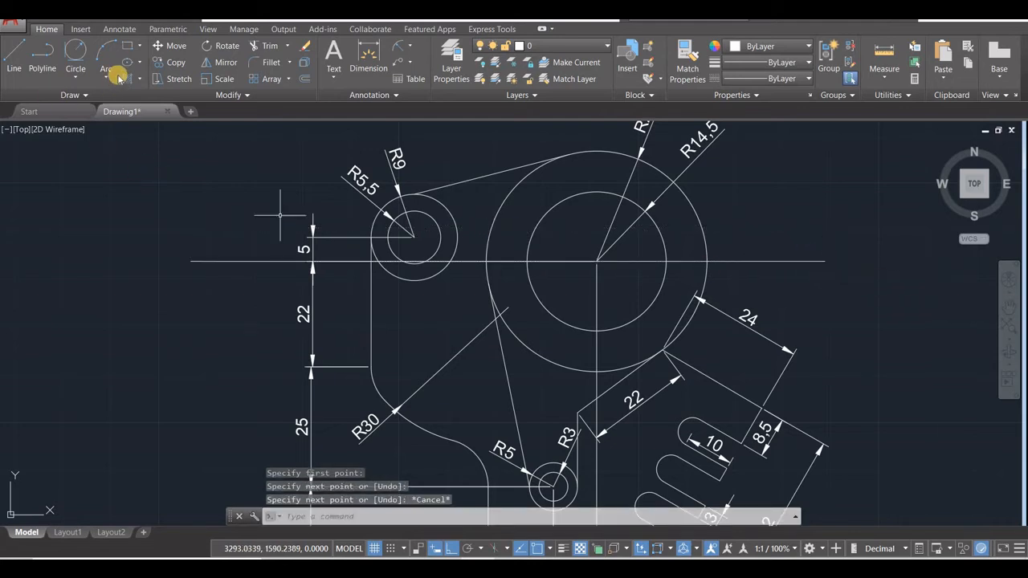
Draw a vertical line about 44 units long through the large circles' centre, starting just above the outer circle.
key(Return)
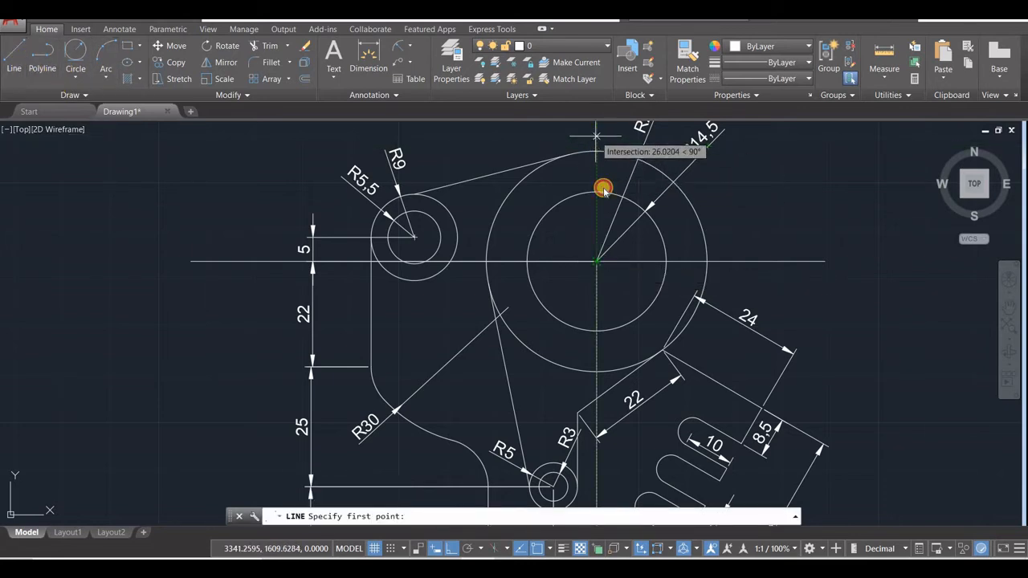
click(595, 139)
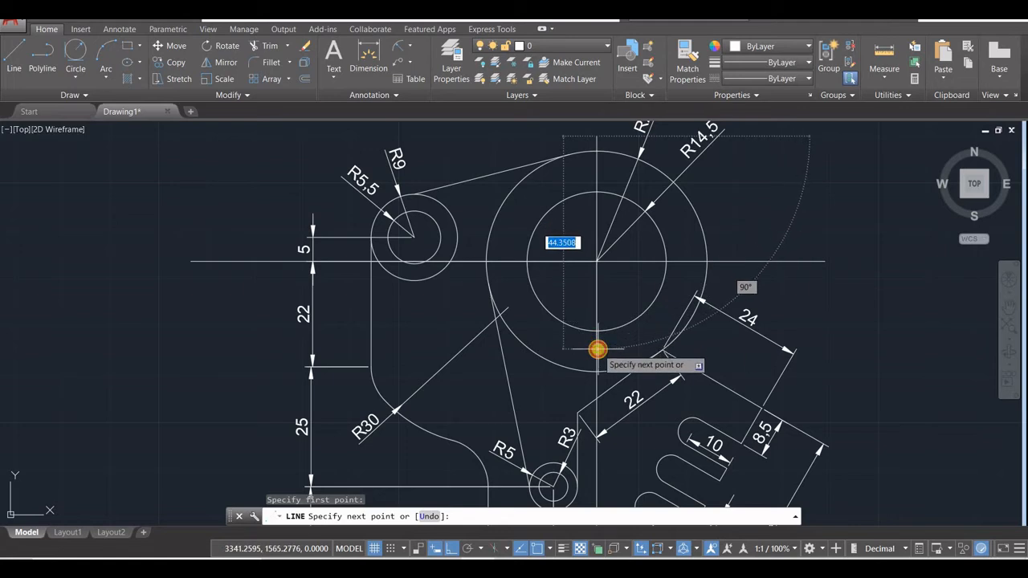
click(596, 349)
key(Escape)
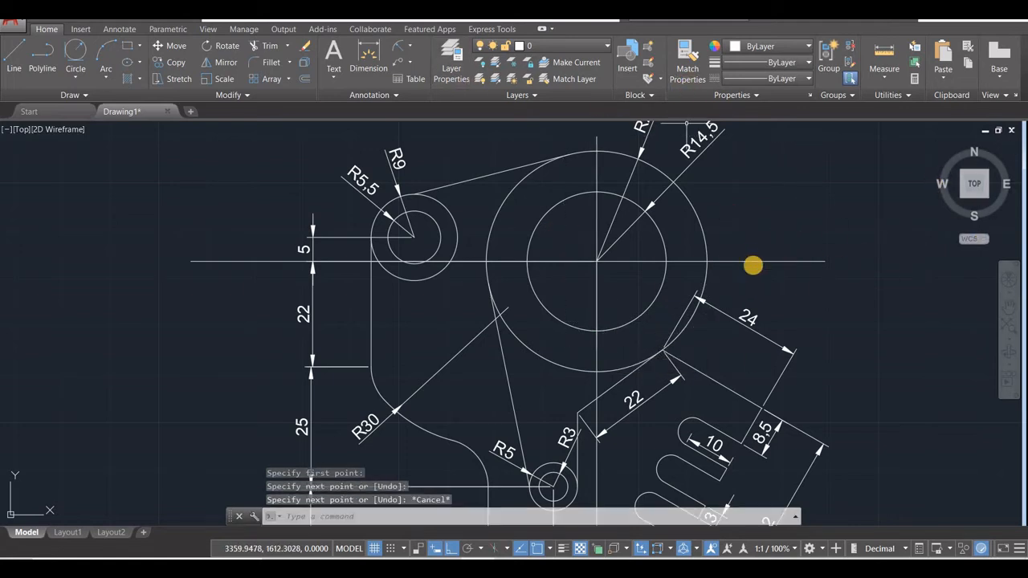
Set the colour of the horizontal line through the large circles to Green.
click(757, 261)
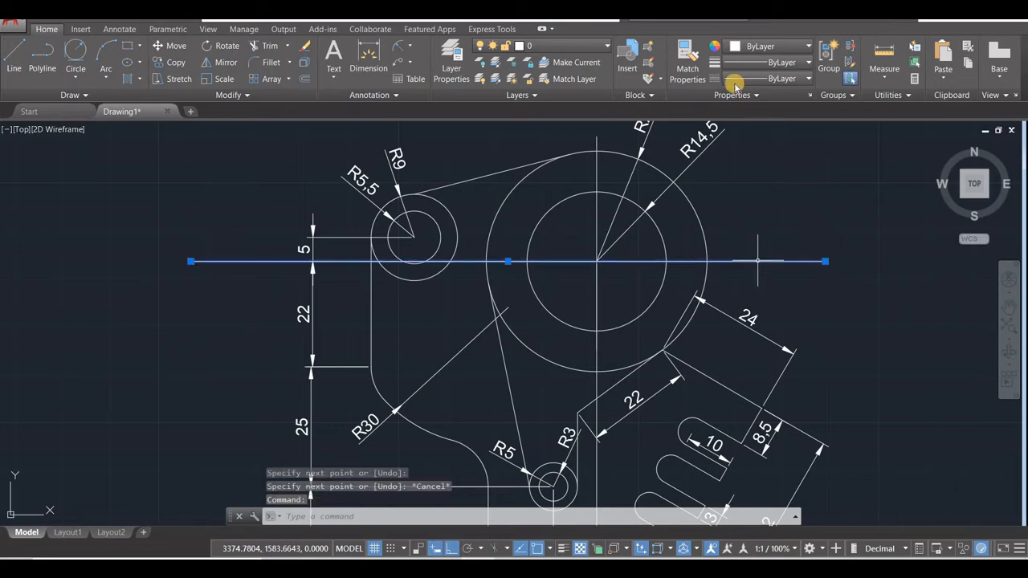
click(790, 47)
click(758, 183)
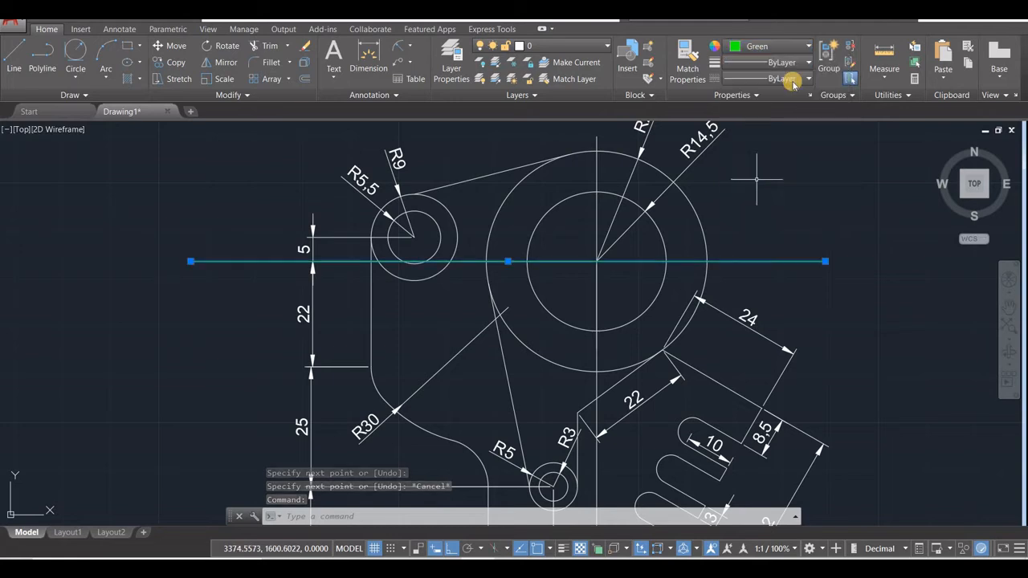
Load the CENTER linetype from acadiso.lin into the drawing.
click(793, 79)
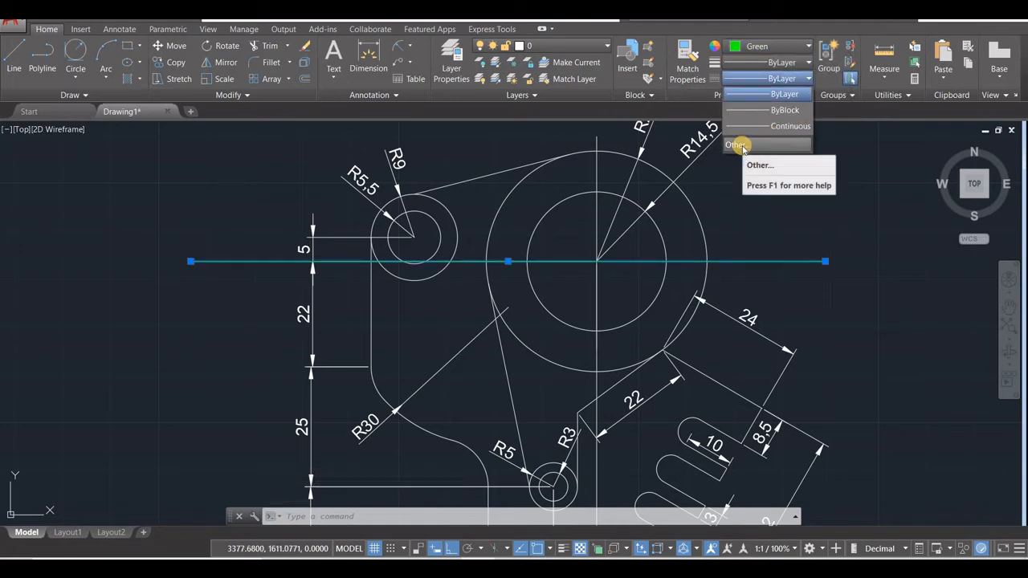
click(743, 146)
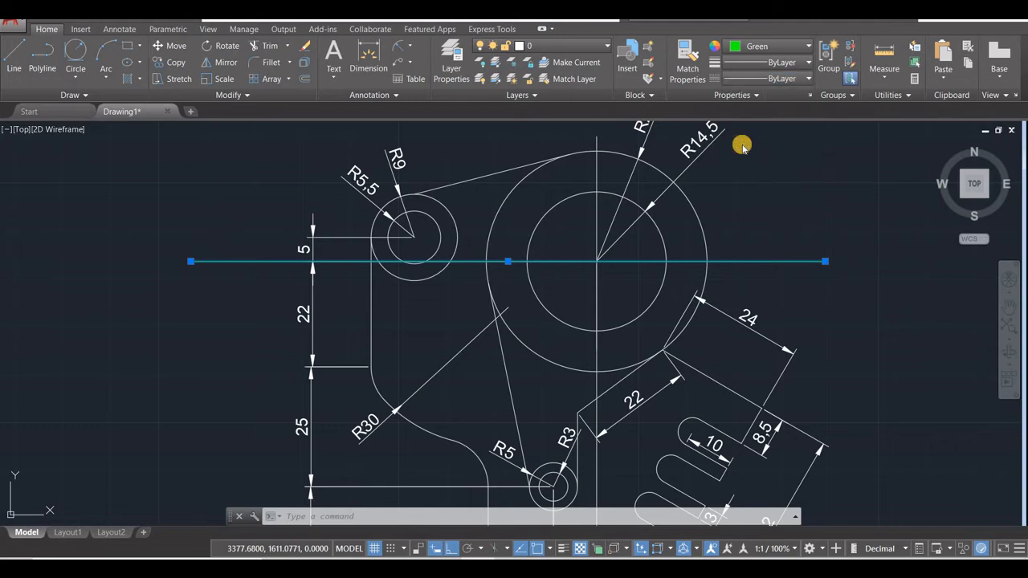
click(636, 177)
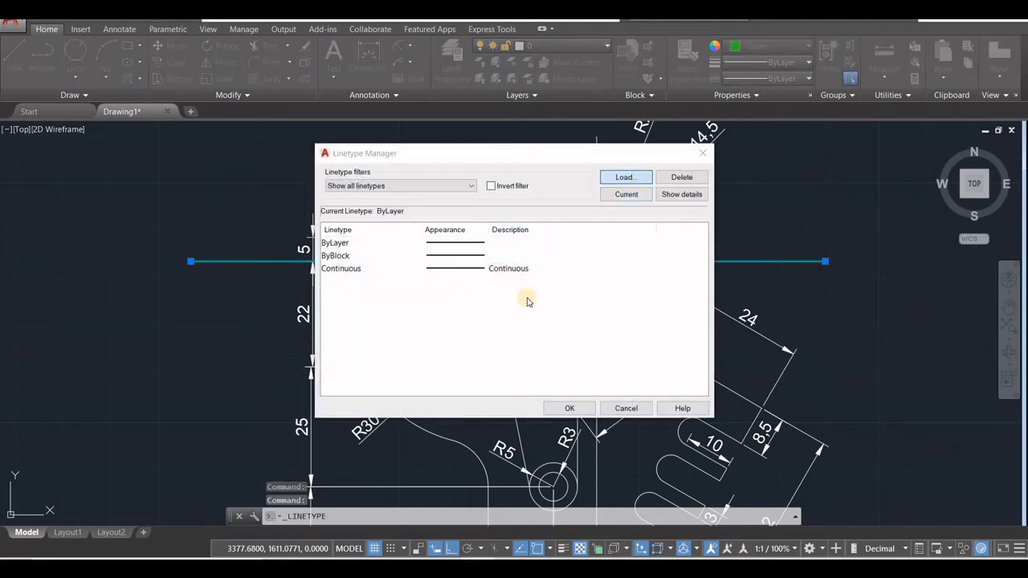
scroll(438, 325, down, 4)
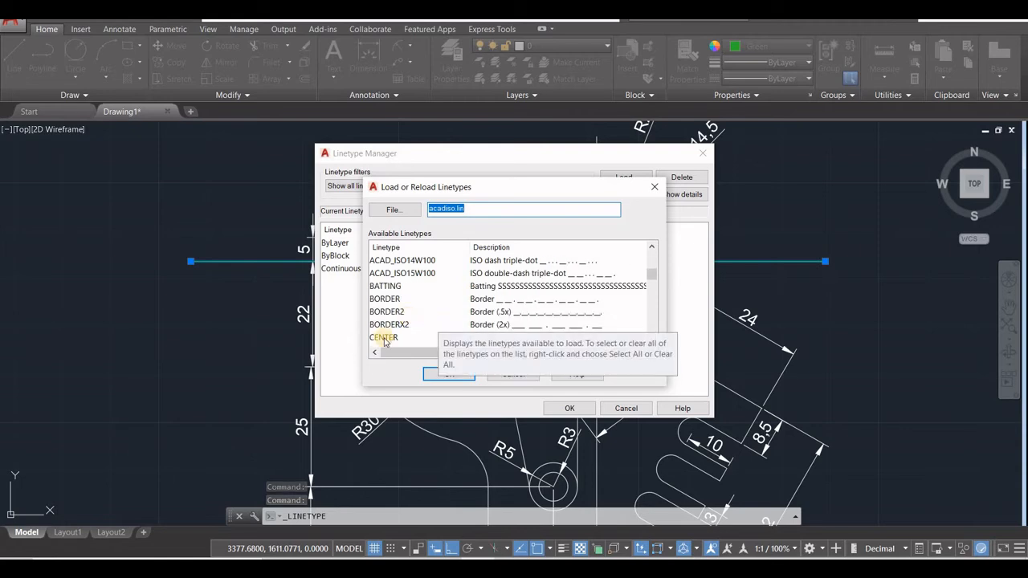
click(383, 338)
click(461, 374)
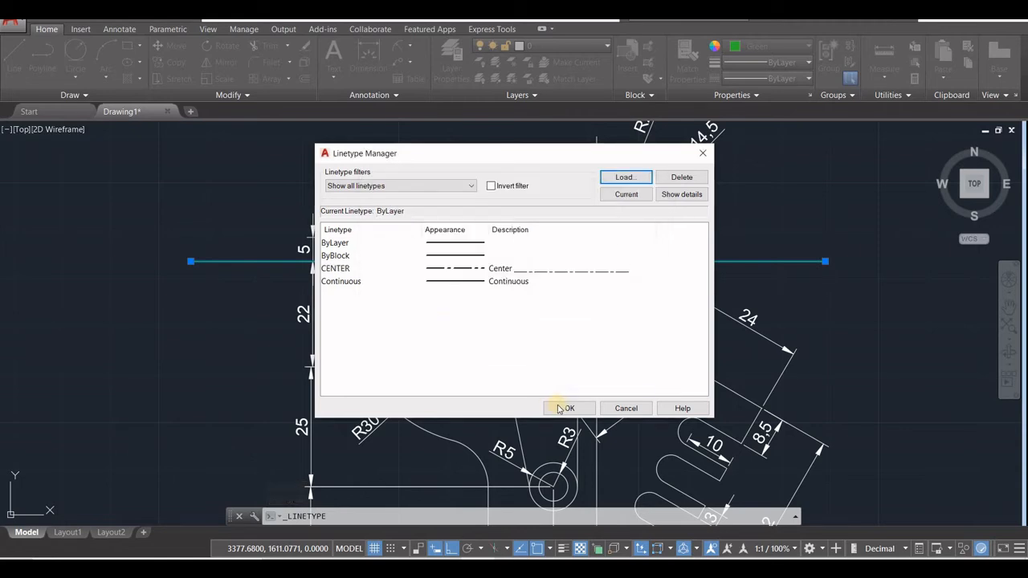
key(Return)
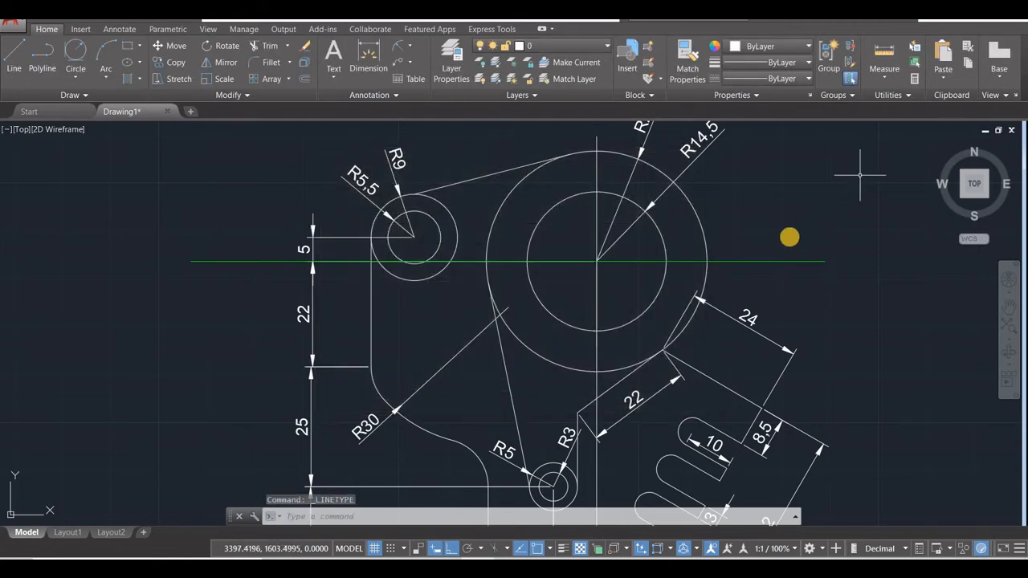
Select the green horizontal line through the large circles' centre.
click(776, 261)
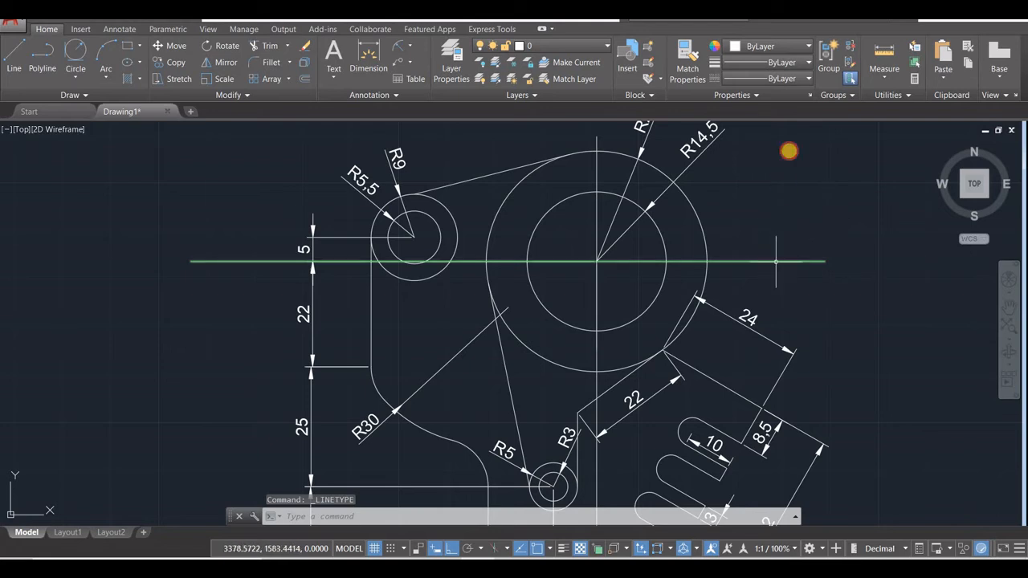
Make the horizontal line through the large circle's centre green with the CENTER linetype.
click(807, 77)
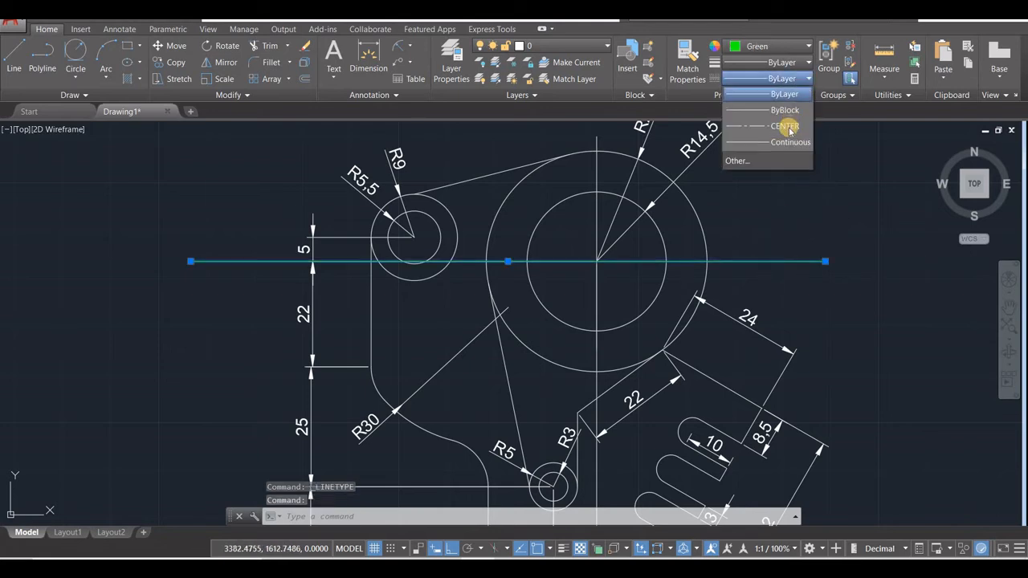
click(787, 131)
click(788, 261)
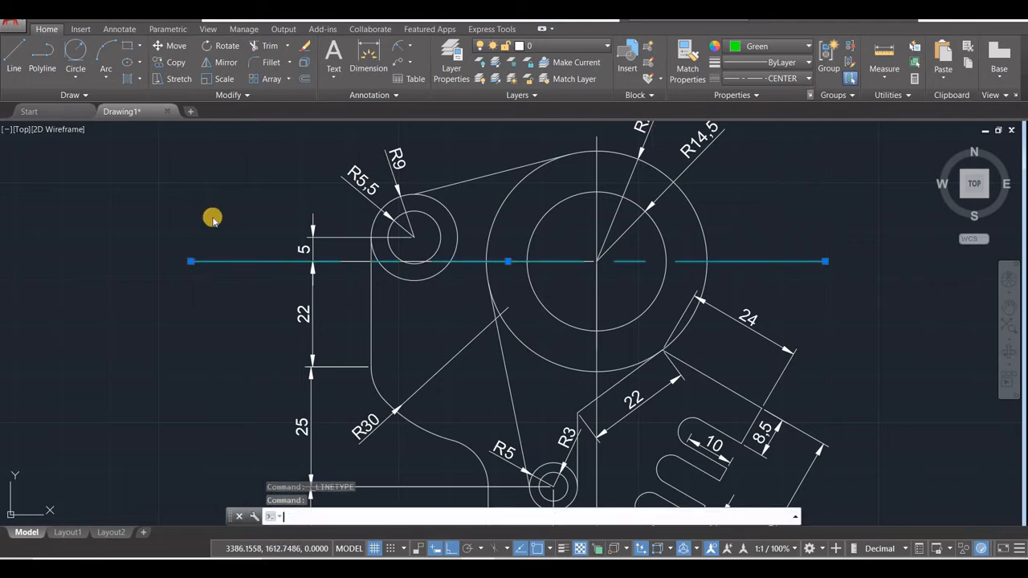
Set the linetype scale of the horizontal centre line to 0.2 and close its properties.
key(ctrl+1)
click(182, 296)
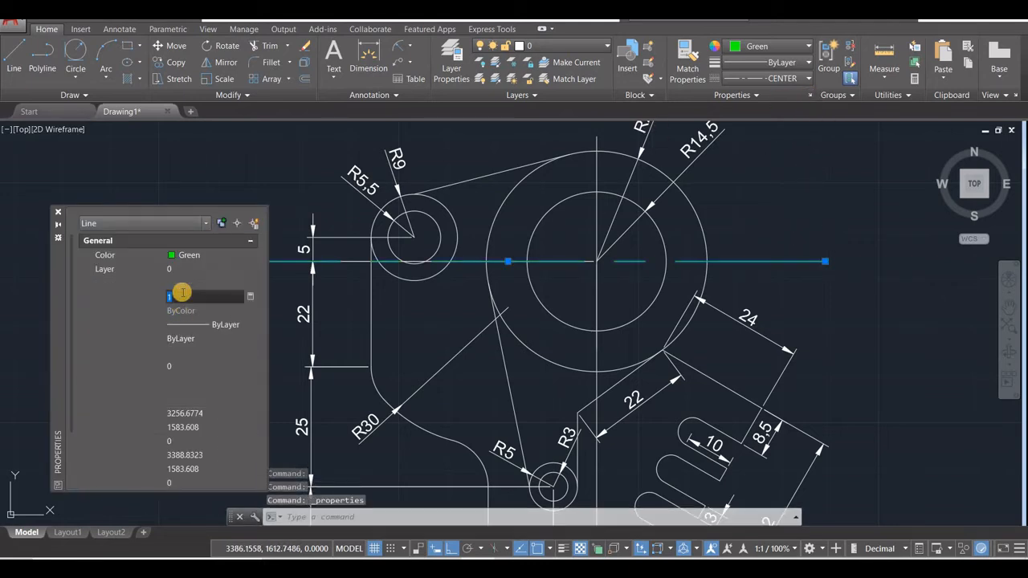
text(.2)
key(Return)
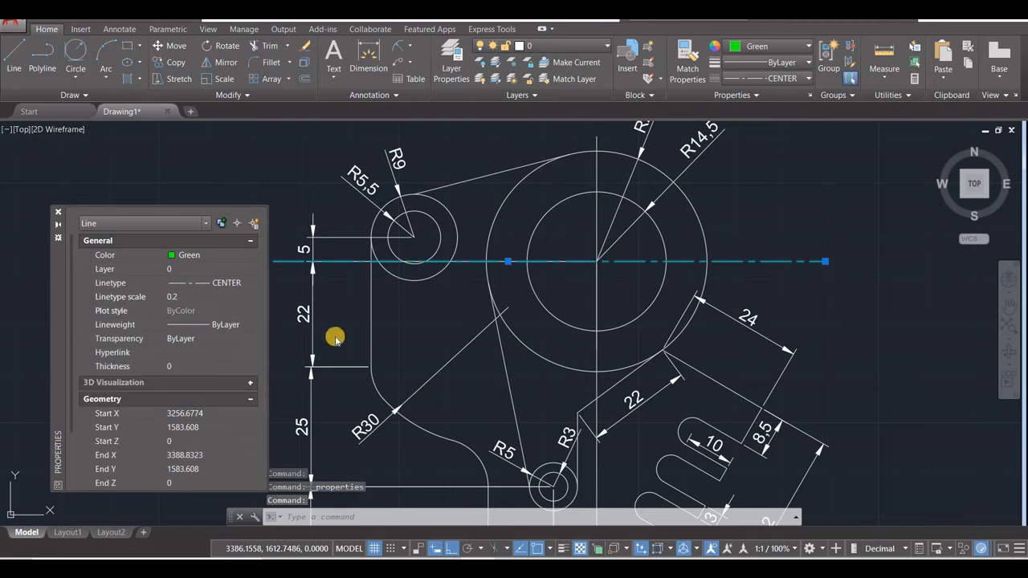
key(Escape)
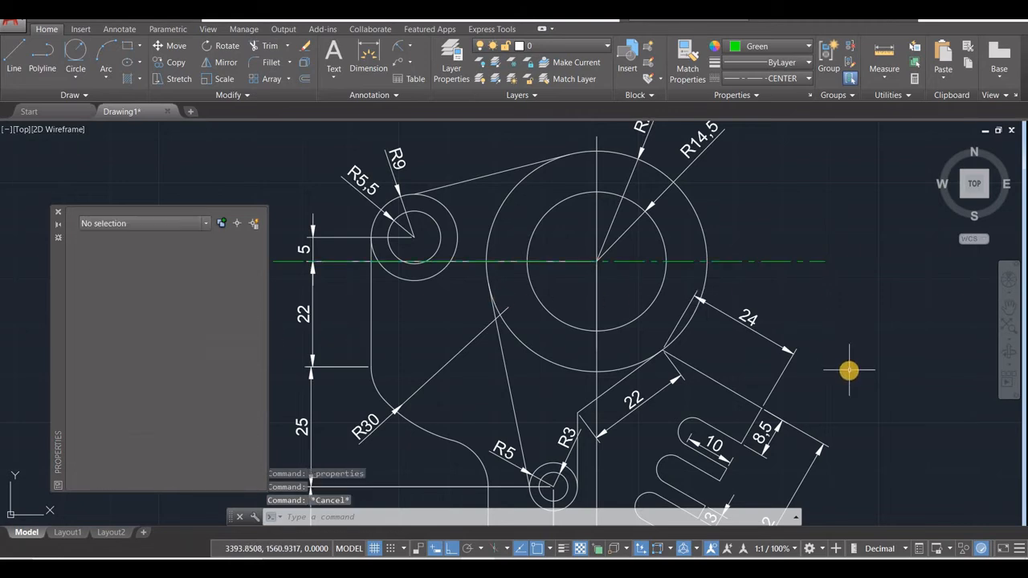
key(Escape)
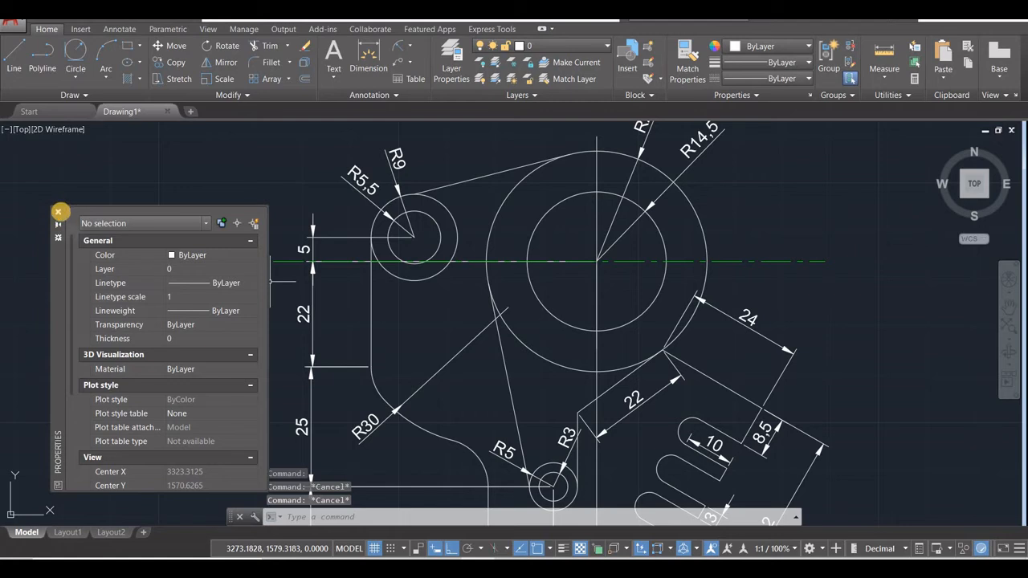
click(58, 211)
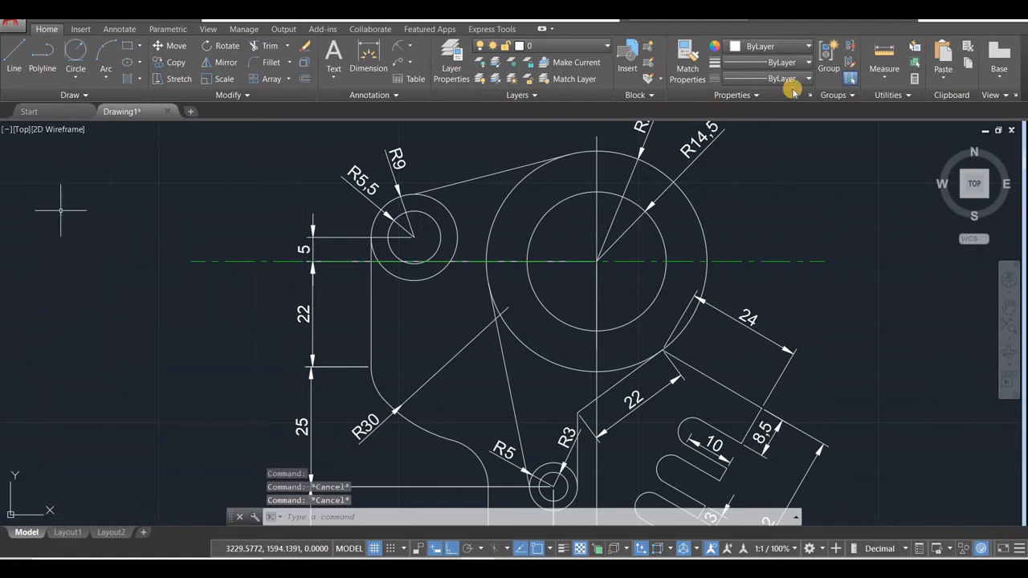
Match the horizontal centre line's properties onto the vertical line through the large circle's centre.
click(769, 260)
click(597, 167)
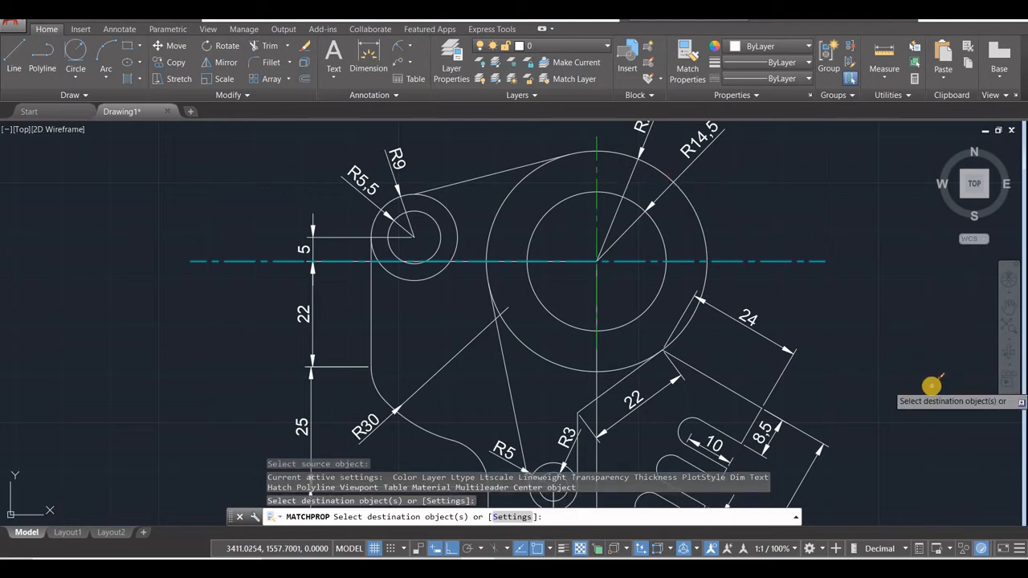
key(Escape)
key(Escape)
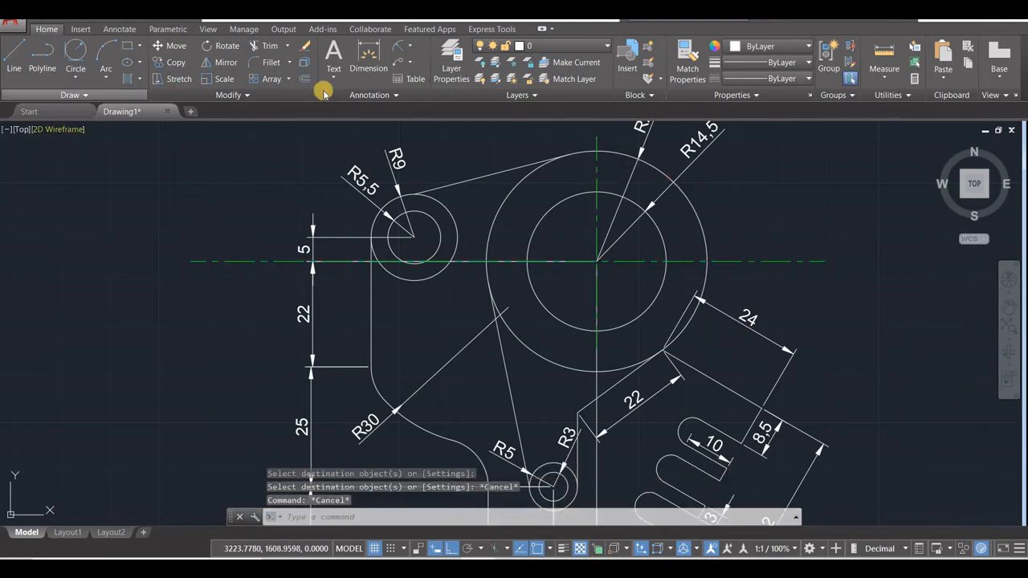
Try an angular dimension between the horizontal centre line and the upper tangent line, and erase it.
click(365, 54)
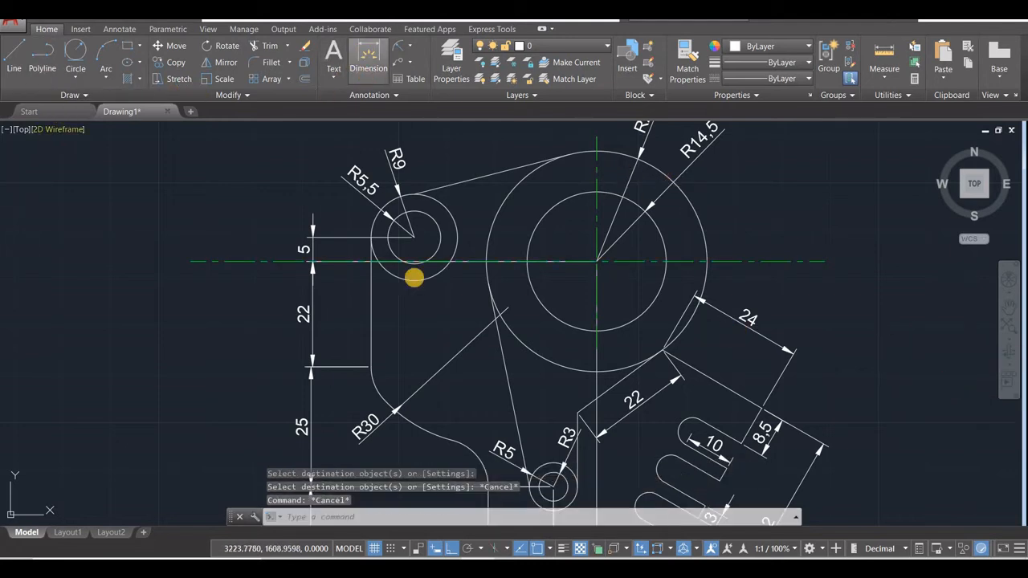
click(466, 261)
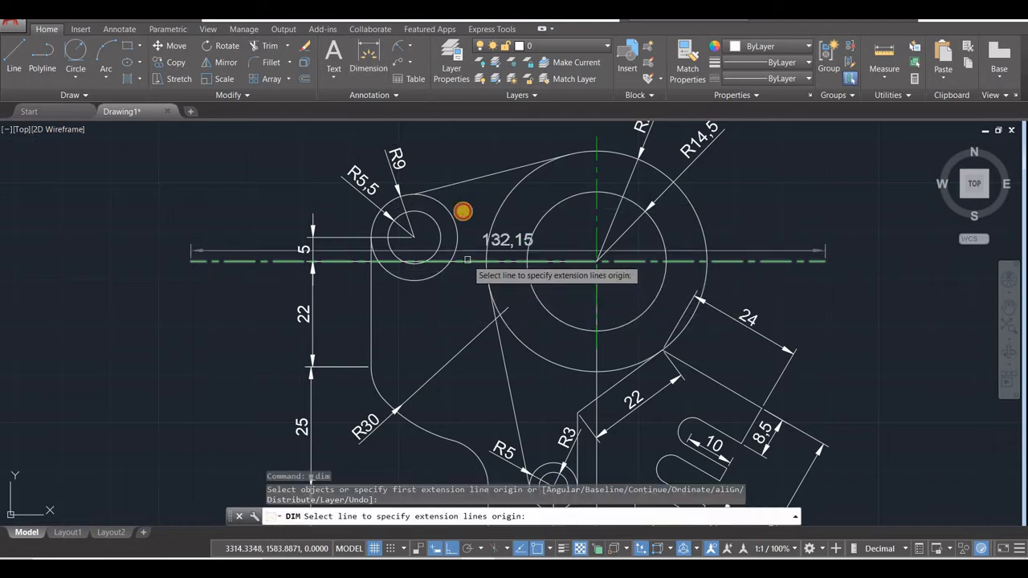
click(460, 183)
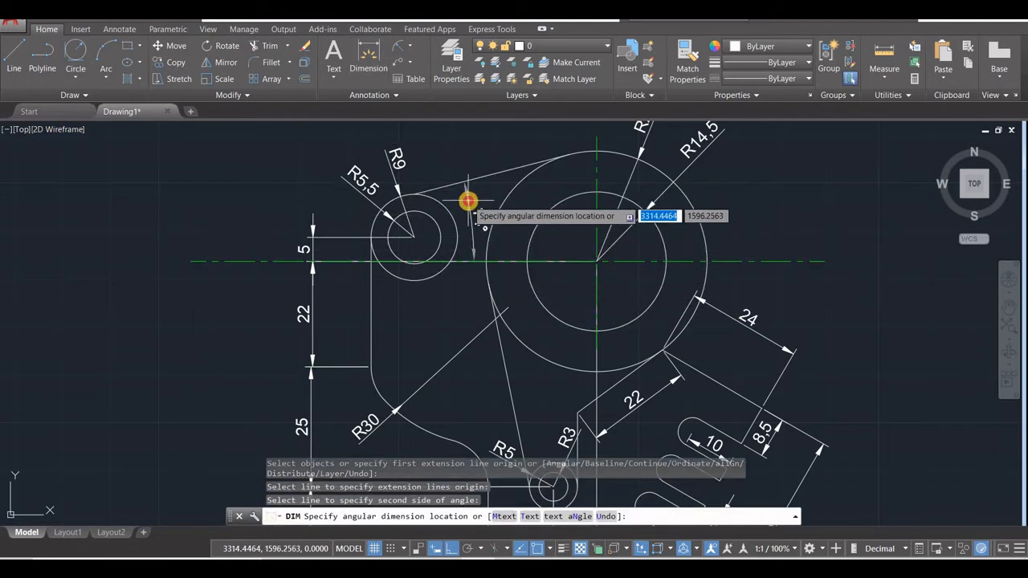
click(457, 317)
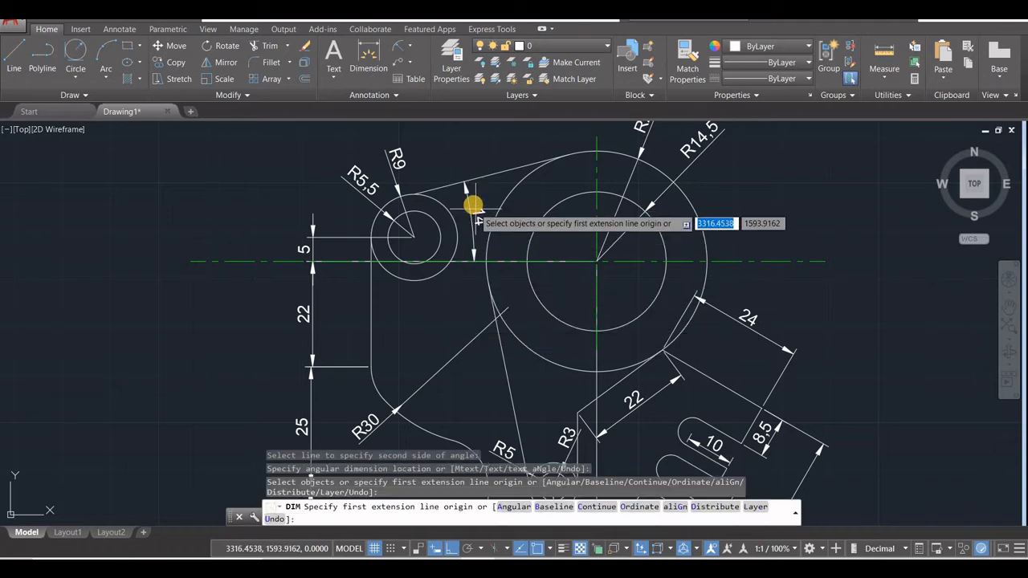
key(Escape)
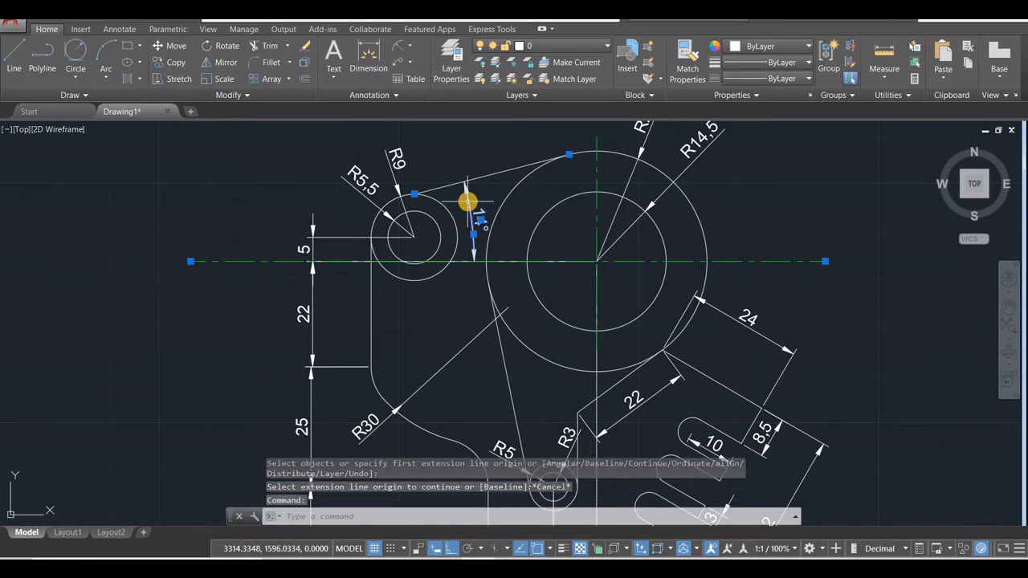
key(Delete)
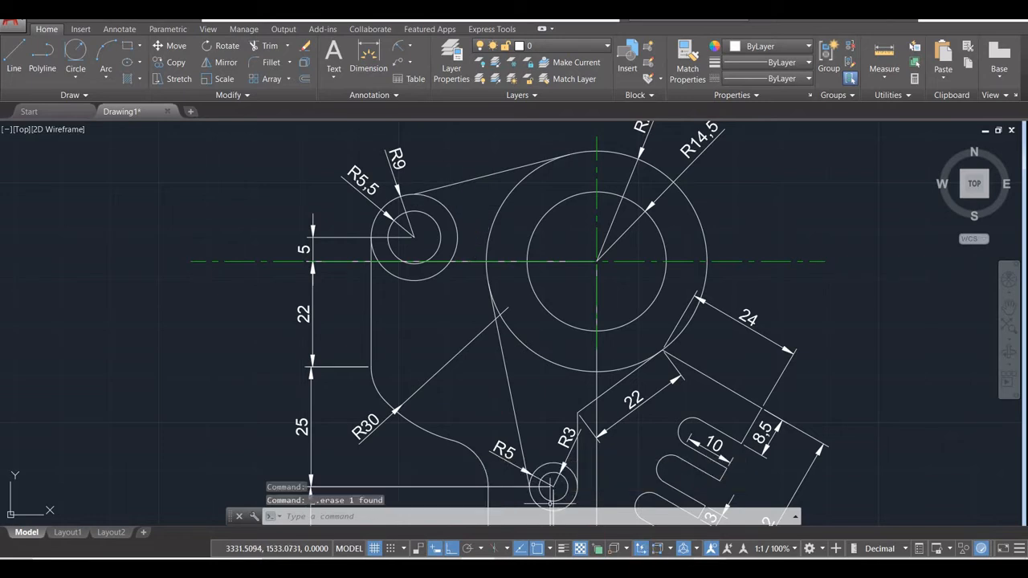
Add an angular dimension between the slanted 22 mm edge and the vertical centre line, near the large circle's lower edge.
key(alt+Tab)
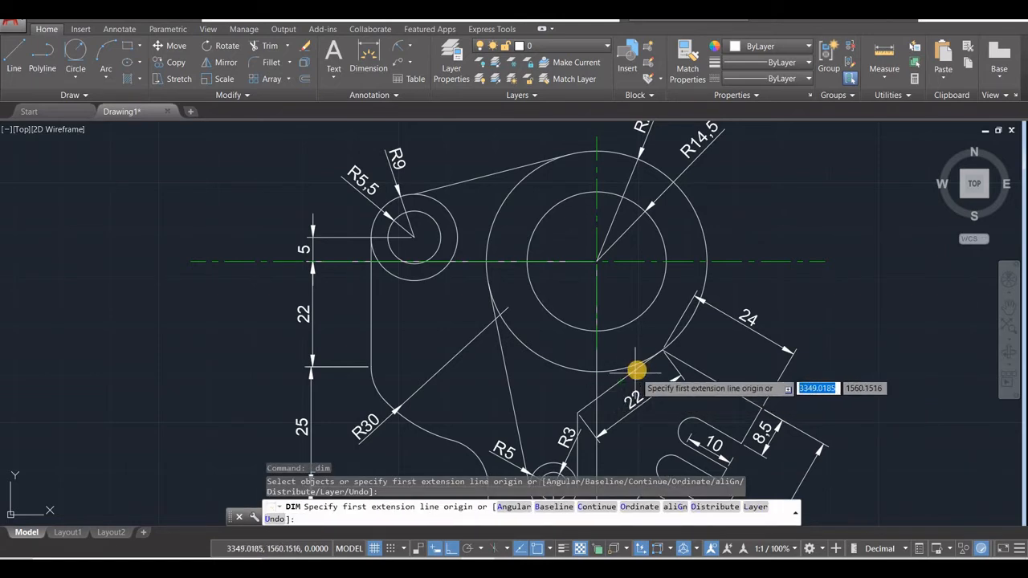
scroll(634, 369, up, 2)
scroll(636, 377, up, 2)
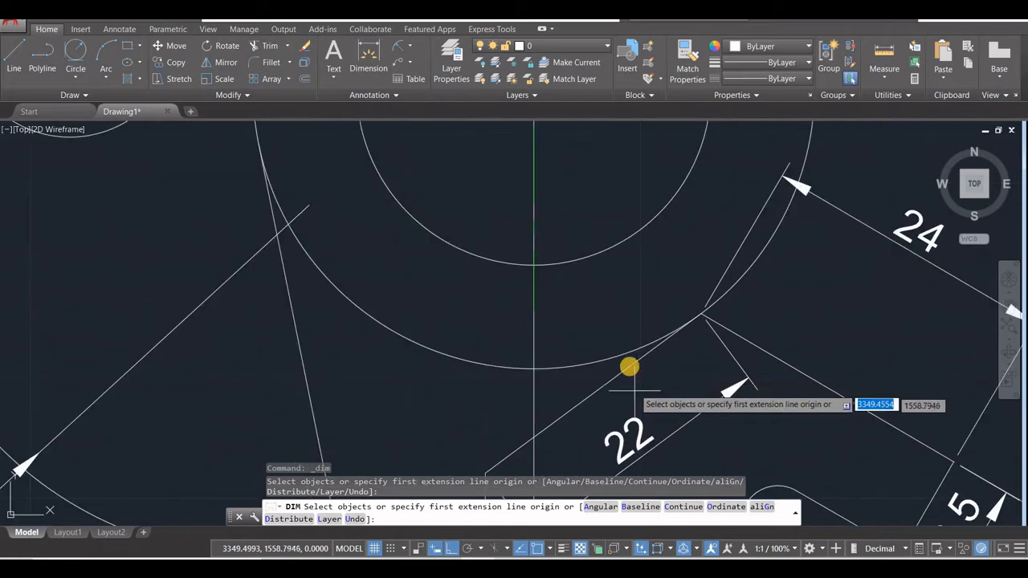
click(629, 367)
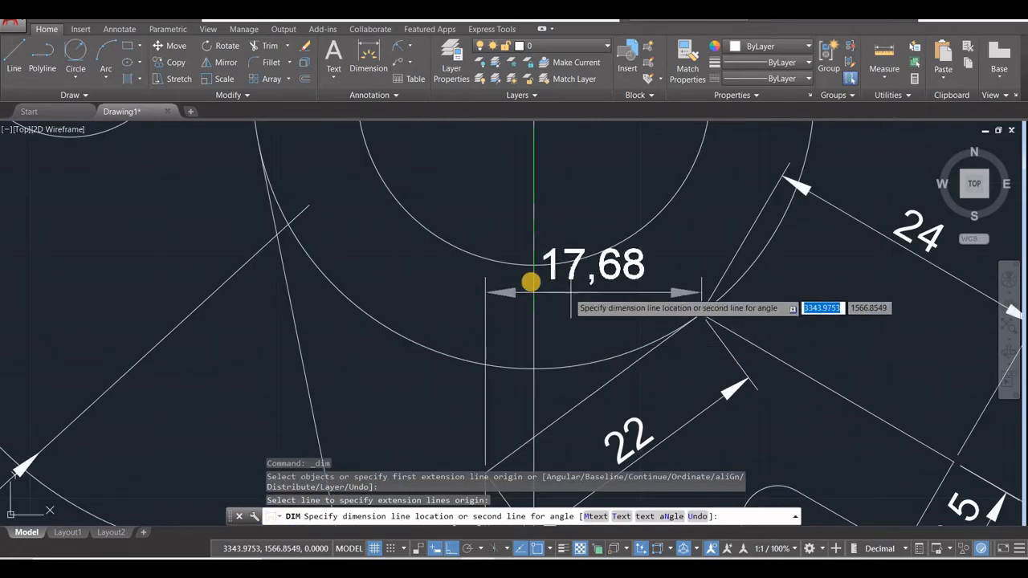
click(533, 281)
click(533, 283)
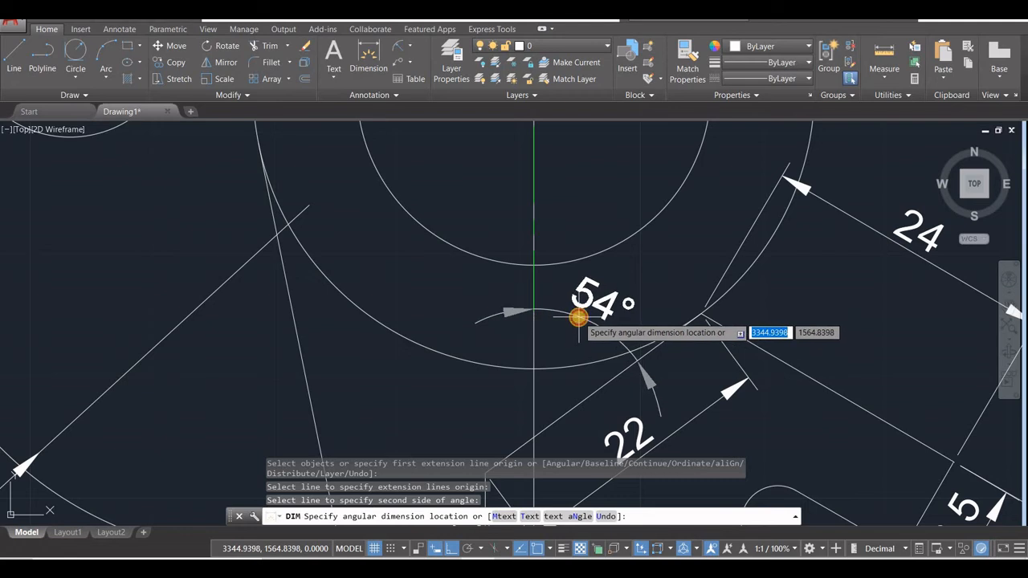
click(576, 318)
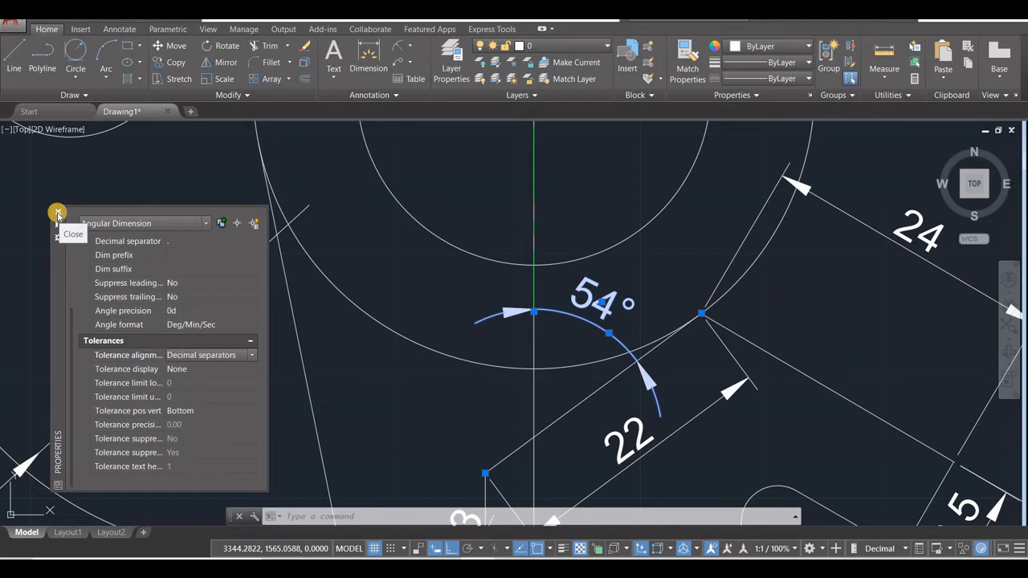
scroll(192, 404, up, 2)
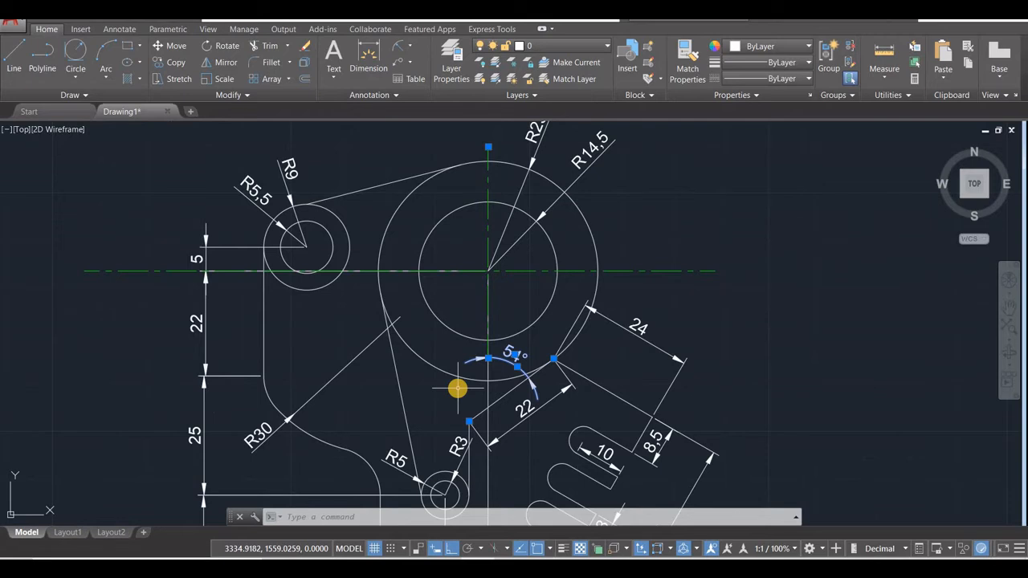
key(Escape)
key(Escape)
key(Escape)
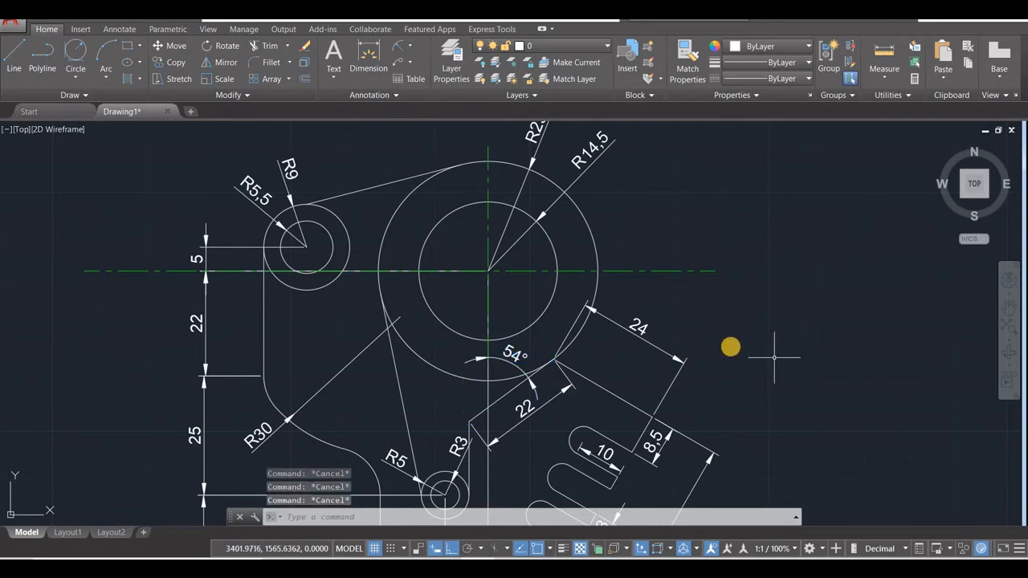
Change the colour of the 42 mm dimension beside the slotted edge to yellow.
scroll(730, 347, down, 2)
mouse_move(535, 391)
middle_down()
mouse_move(519, 260)
mouse_move(539, 299)
middle_up()
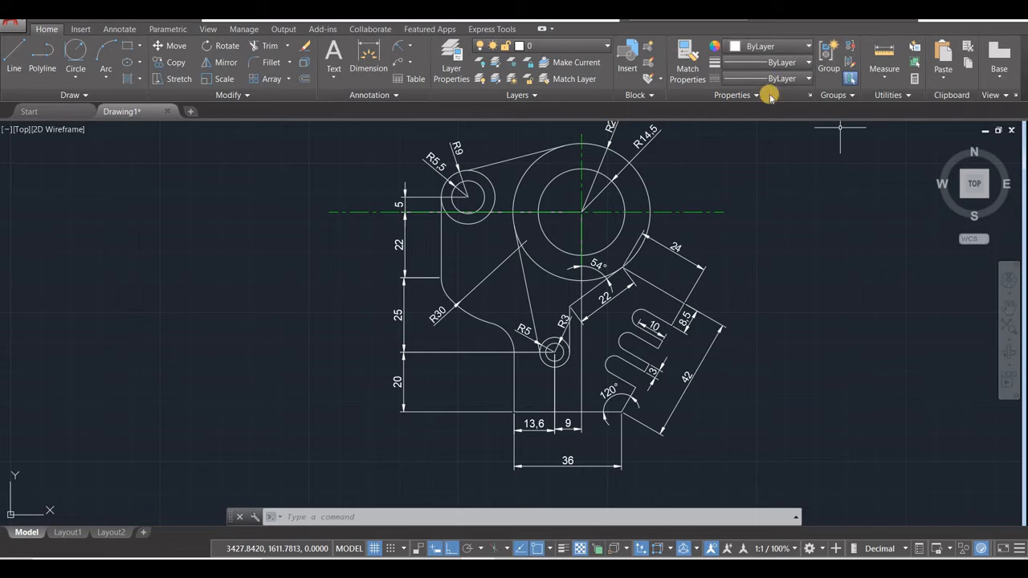
click(672, 412)
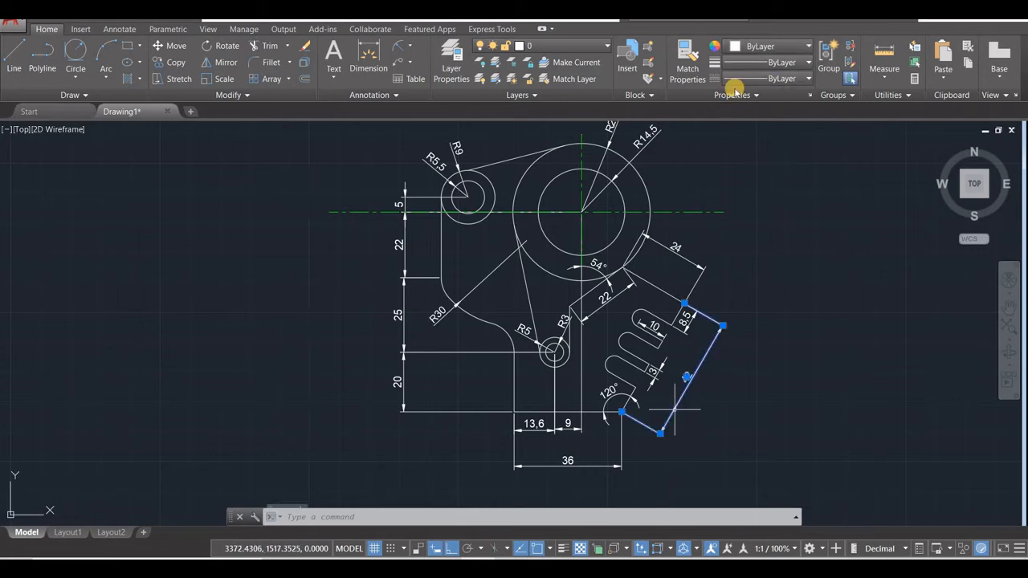
click(779, 46)
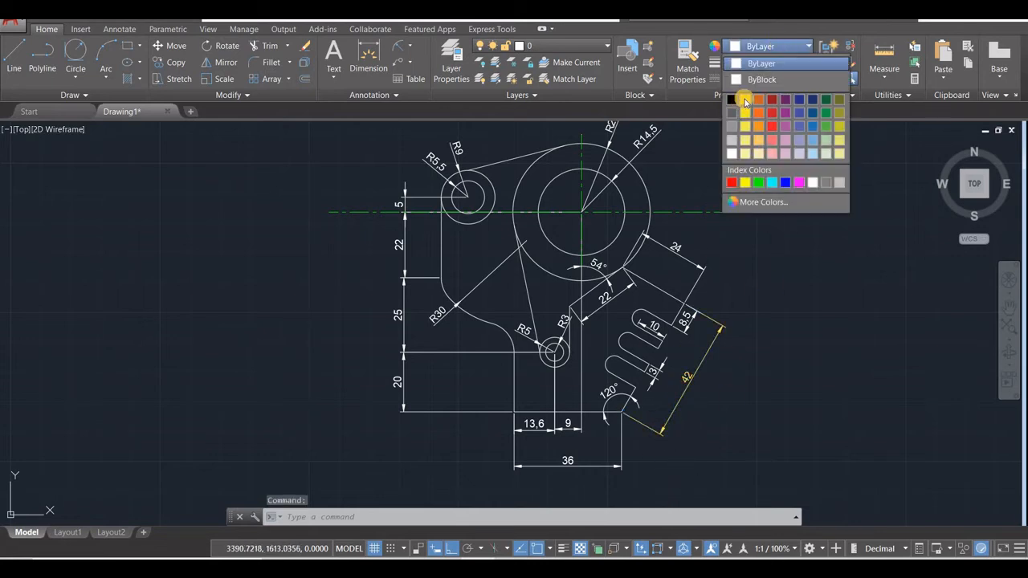
Match the yellow 42 mm dimension's properties onto the dimensions around the slots, slanted edges, small lower circles, base and large circles.
click(687, 68)
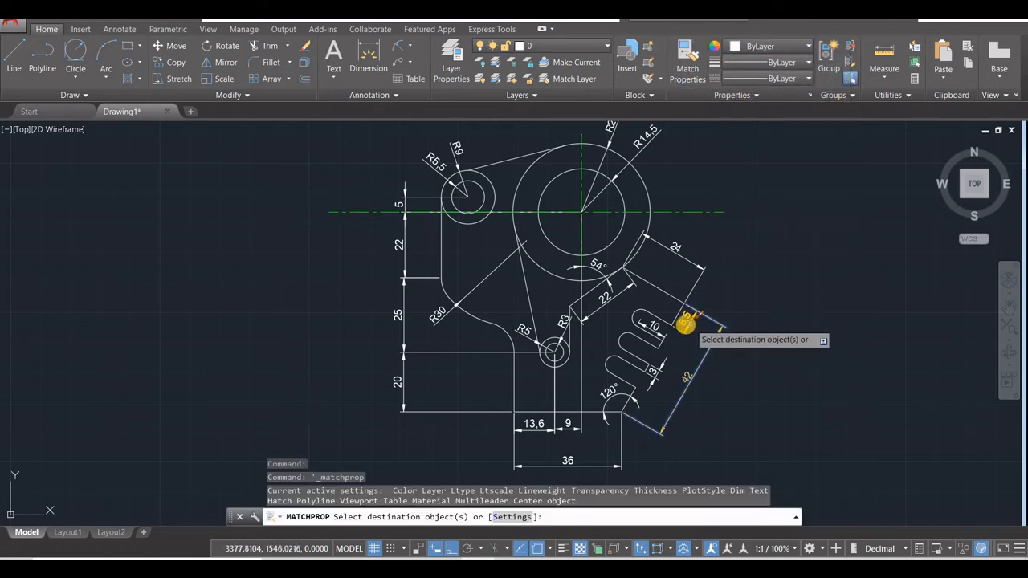
click(683, 320)
click(678, 255)
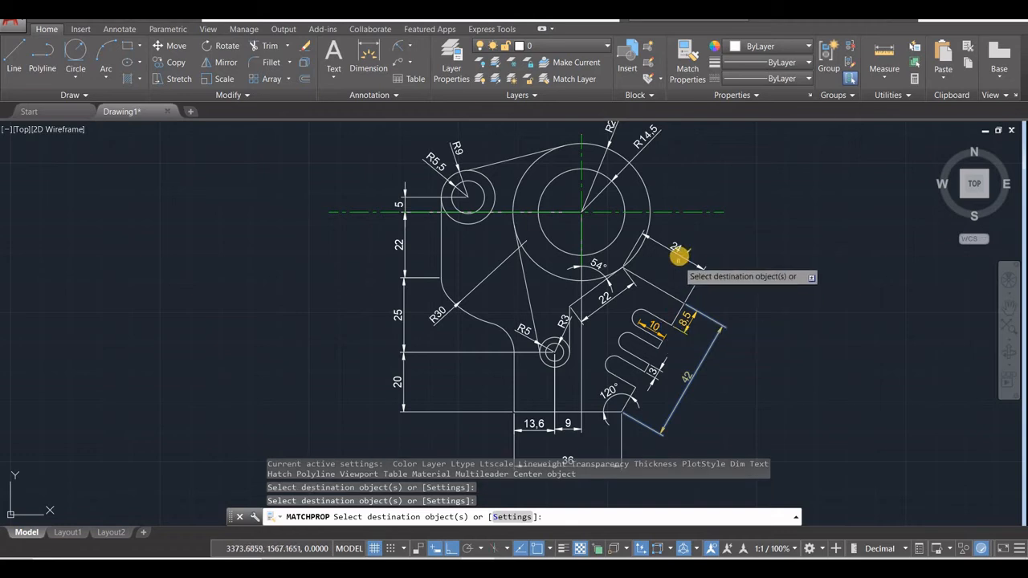
click(609, 297)
click(601, 271)
click(564, 328)
click(531, 330)
click(533, 422)
click(572, 463)
click(609, 397)
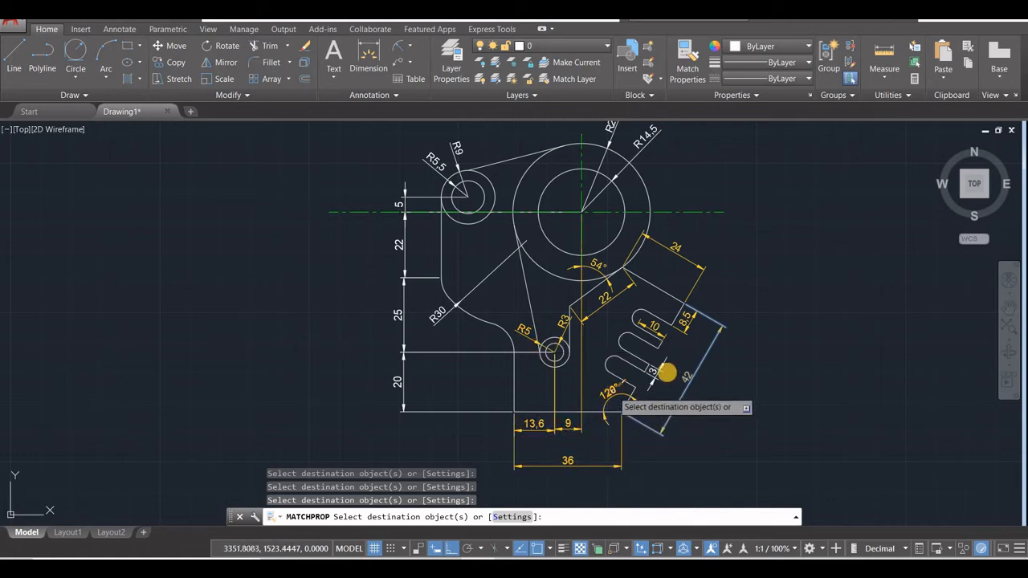
click(691, 375)
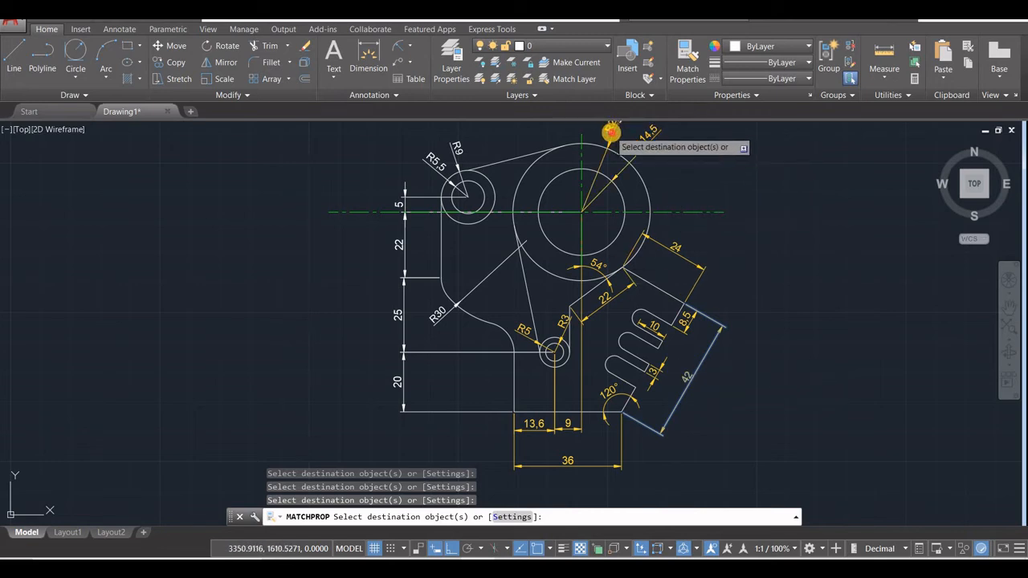
Match the same yellow properties onto the remaining left-side dimensions: R9, R5,5, R30 and the vertical 5, 22, 25 and 20.
click(452, 154)
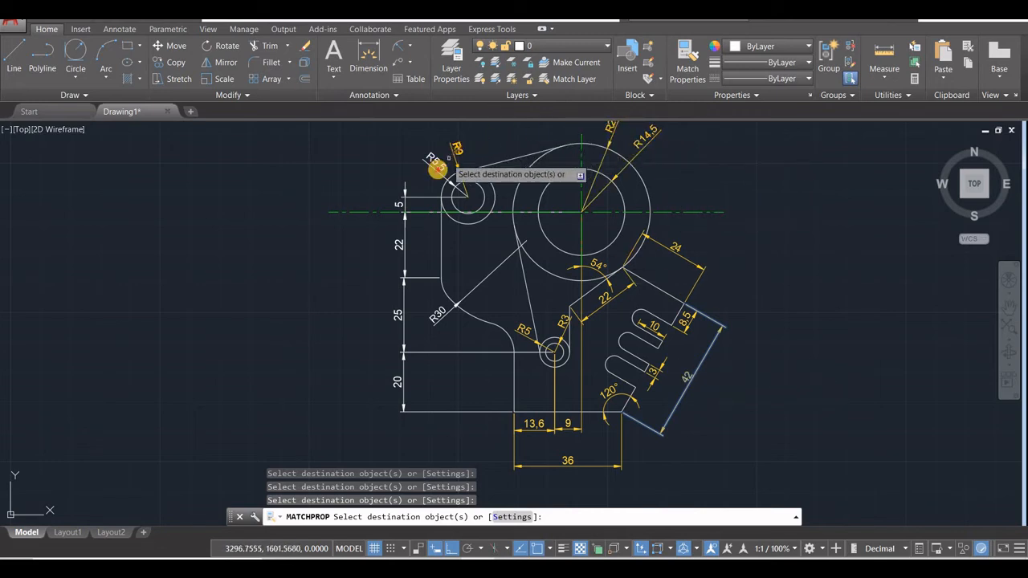
click(404, 205)
click(406, 242)
click(402, 288)
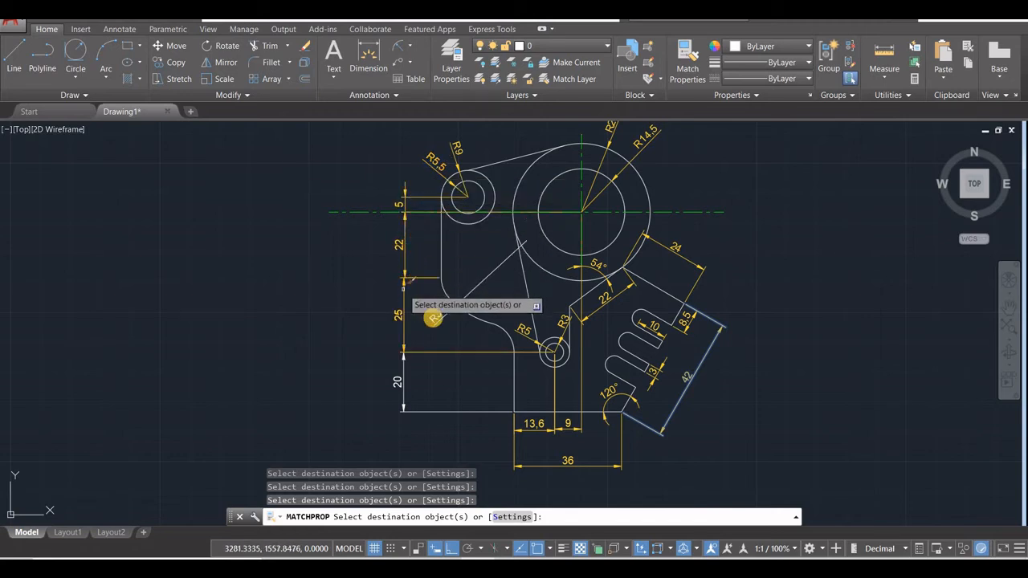
click(401, 378)
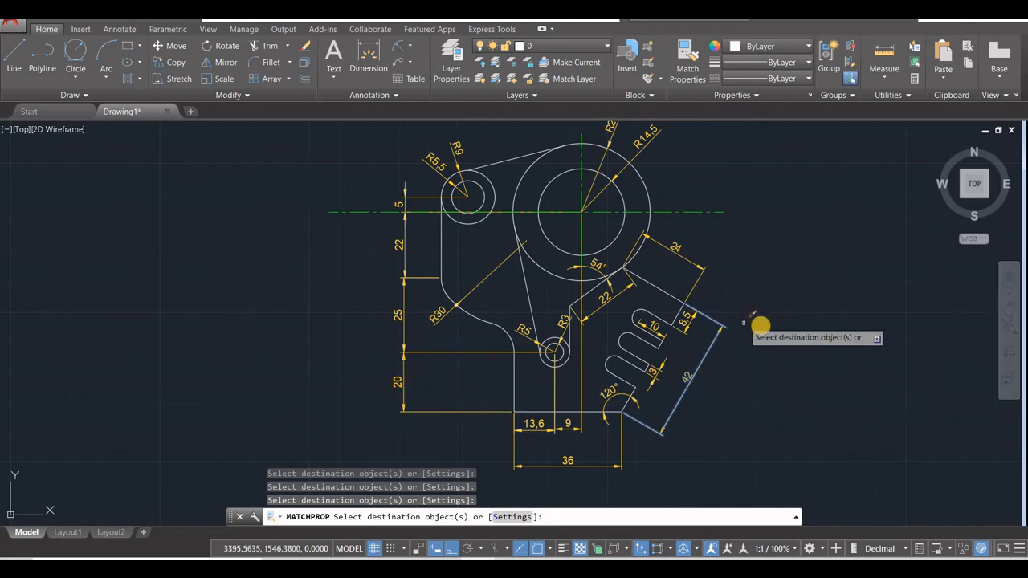
key(Escape)
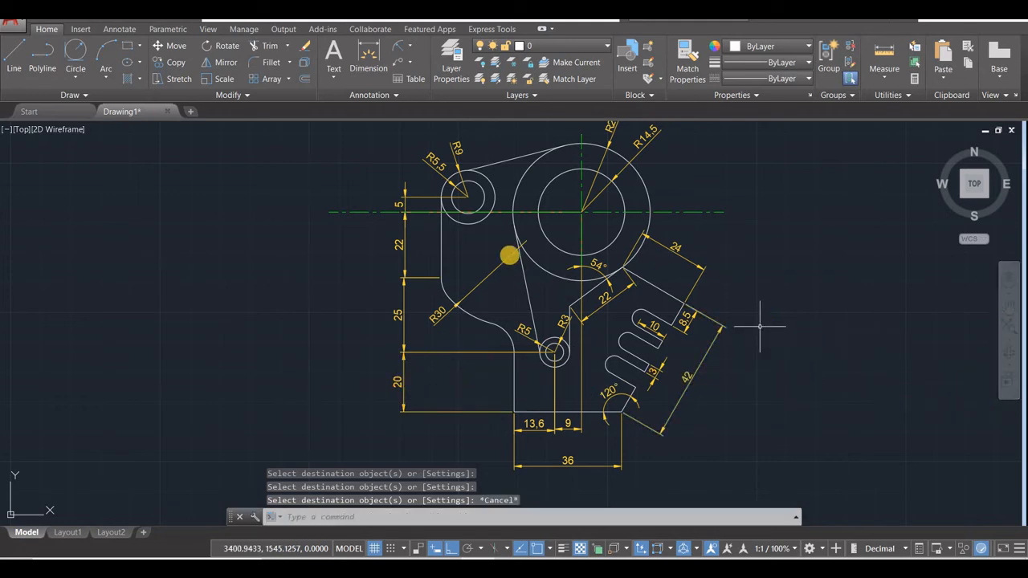
scroll(525, 257, up, 2)
scroll(523, 255, down, 2)
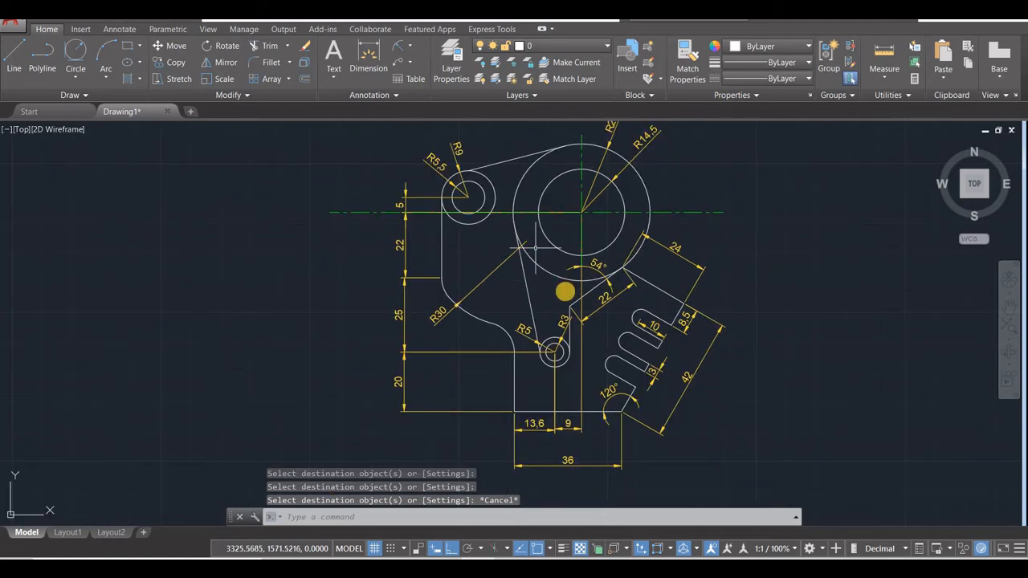
scroll(486, 305, down, 2)
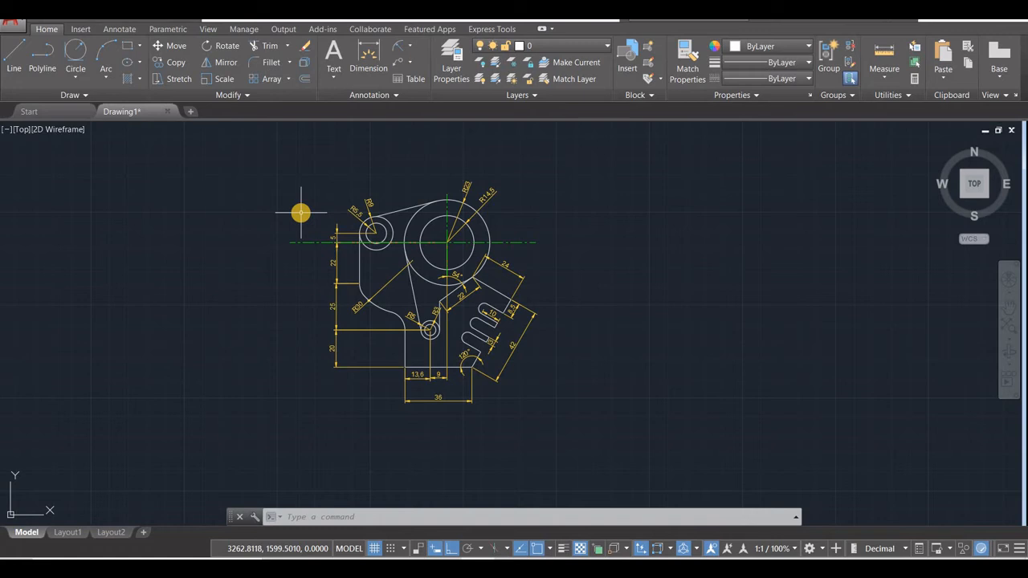
Make room beside the finished drawing, switch to the picture viewer and examine the next reference drawing, Slide69.
scroll(457, 225, up, 2)
mouse_move(399, 334)
middle_down()
mouse_move(214, 316)
mouse_move(289, 314)
mouse_move(271, 318)
middle_up()
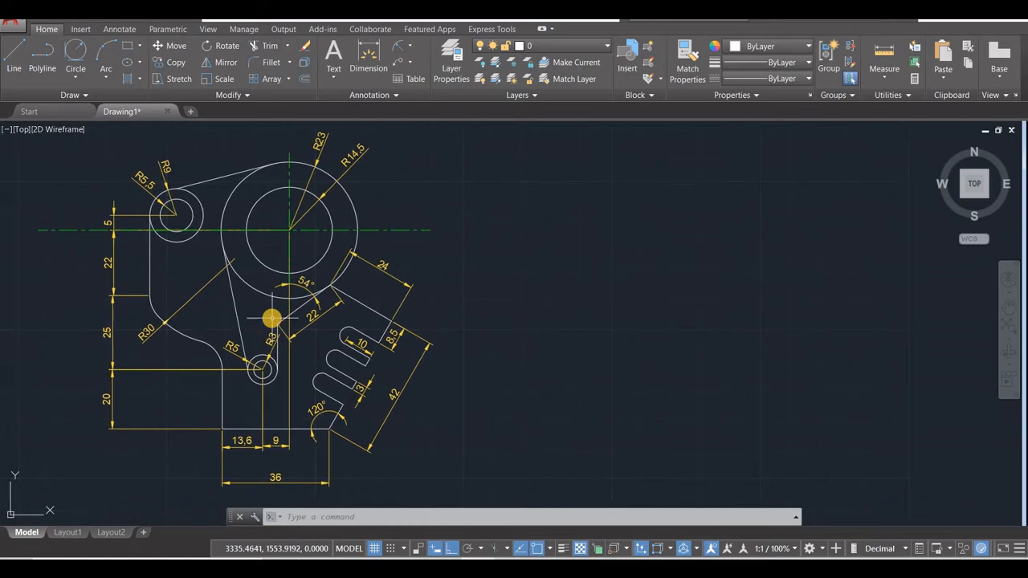
scroll(271, 318, down, 2)
middle_drag(298, 352, 191, 335)
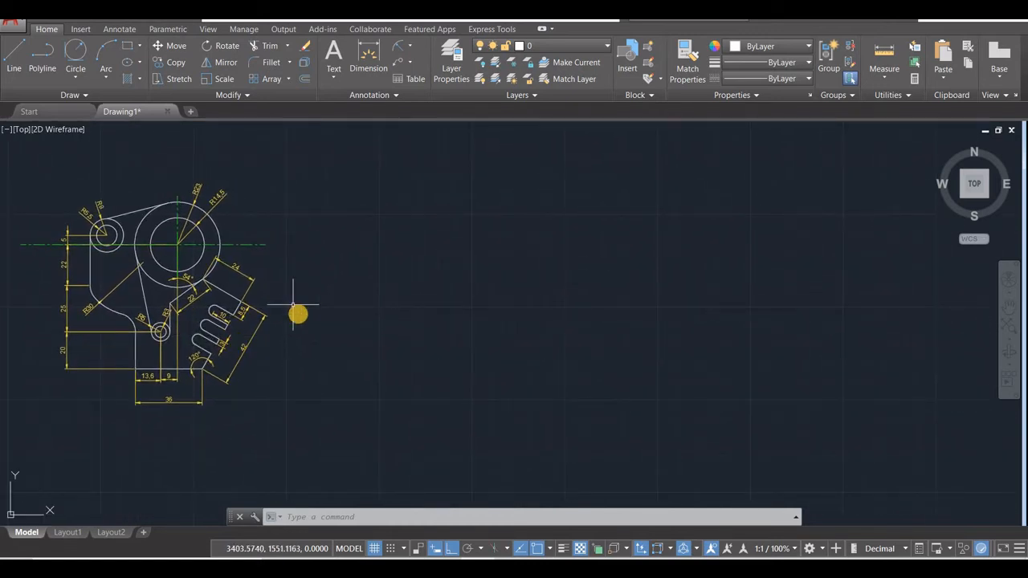
key(alt+Tab)
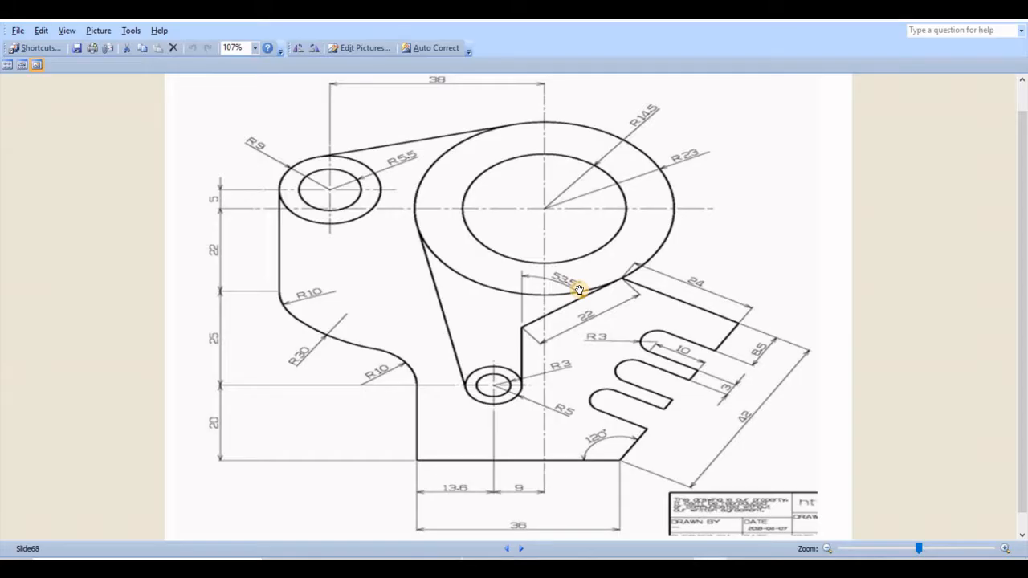
click(524, 549)
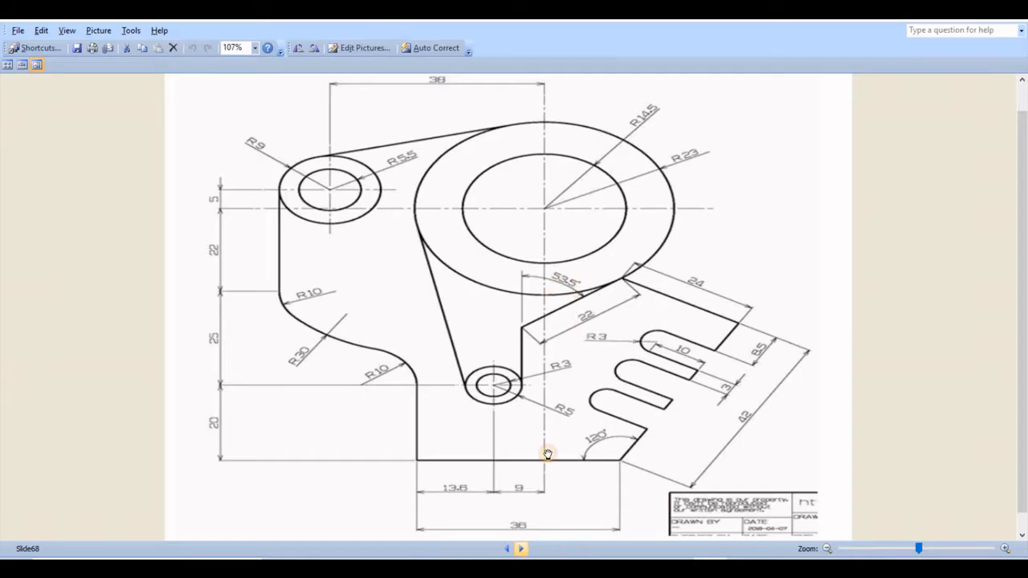
scroll(518, 380, down, 1)
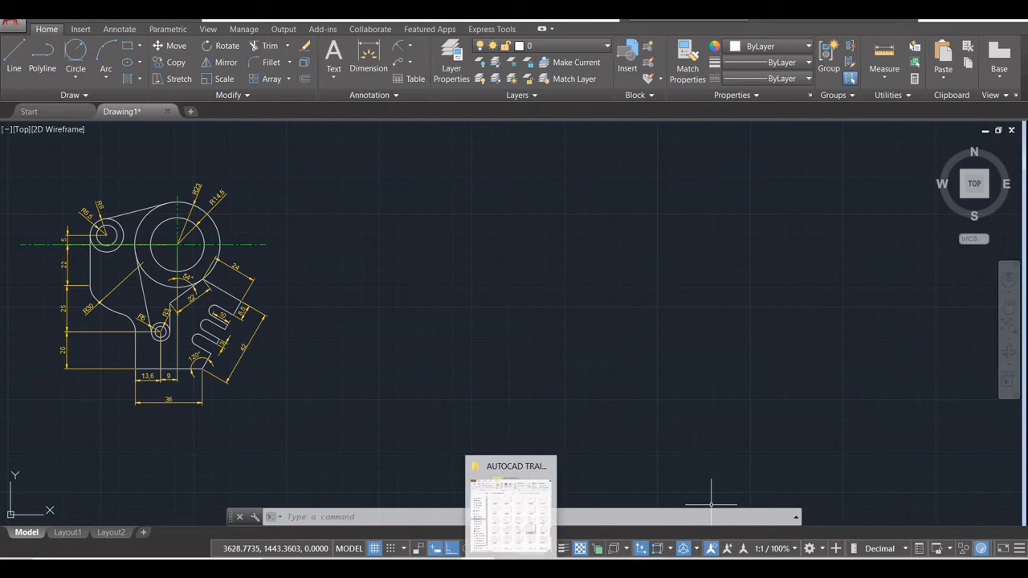
mouse_move(478, 568)
click(474, 502)
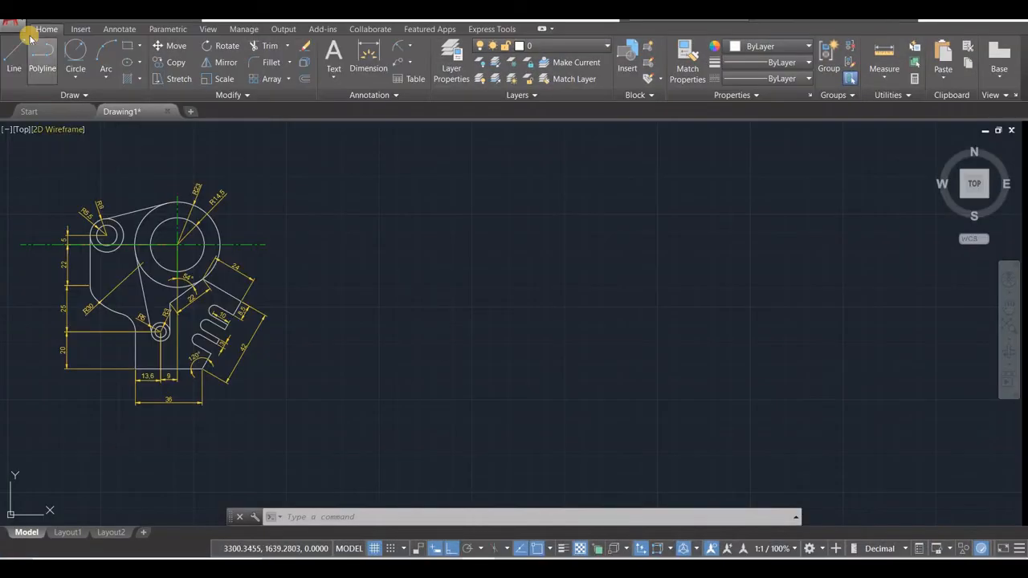
Draw a circle of diameter 20 in the empty area beside the finished drawing.
click(76, 73)
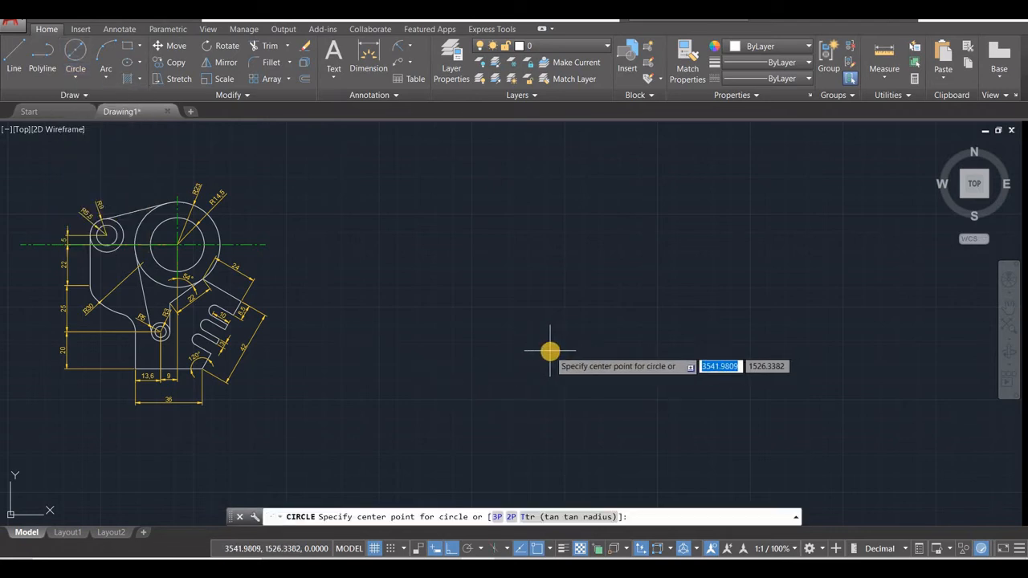
click(551, 350)
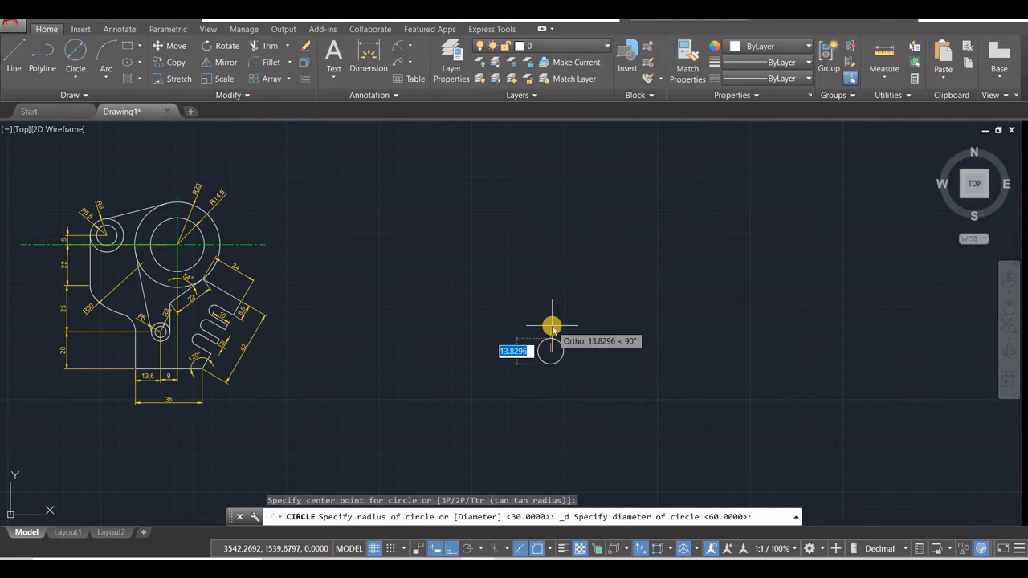
text(20)
key(Return)
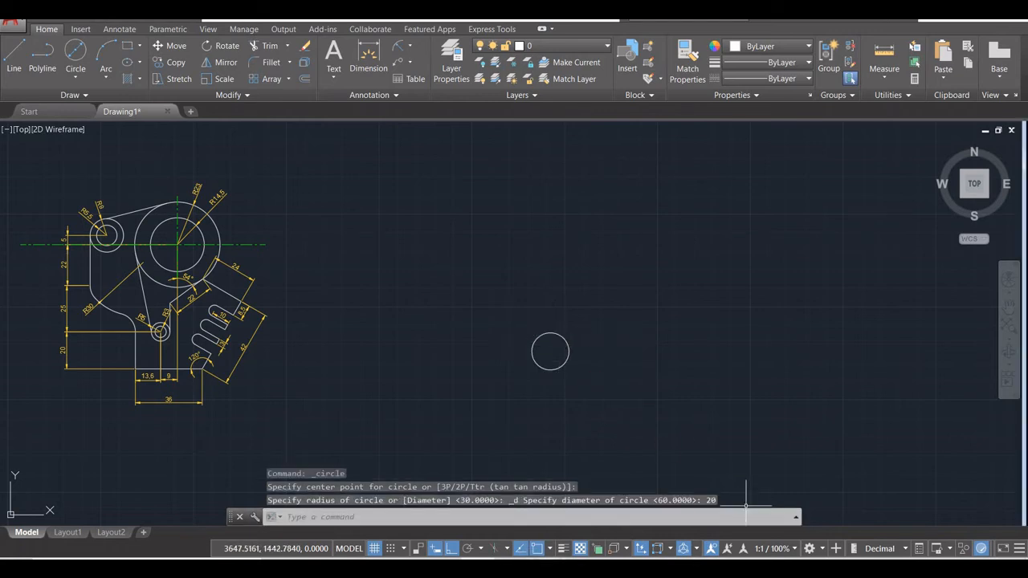
Copy the diameter 20 circle with a relative offset of 40,35, checking the spacing in the reference drawing.
key(alt+Tab)
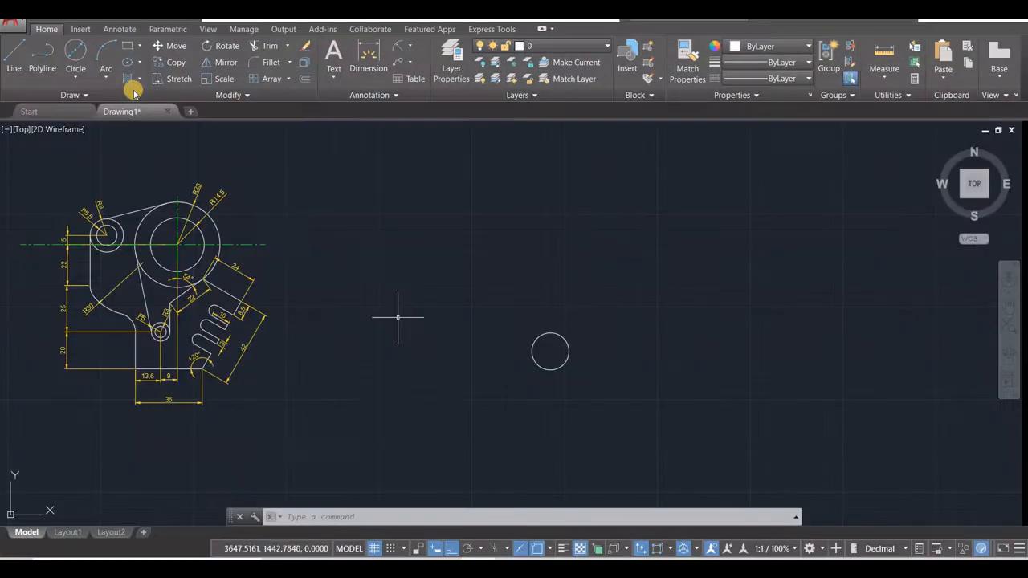
click(176, 62)
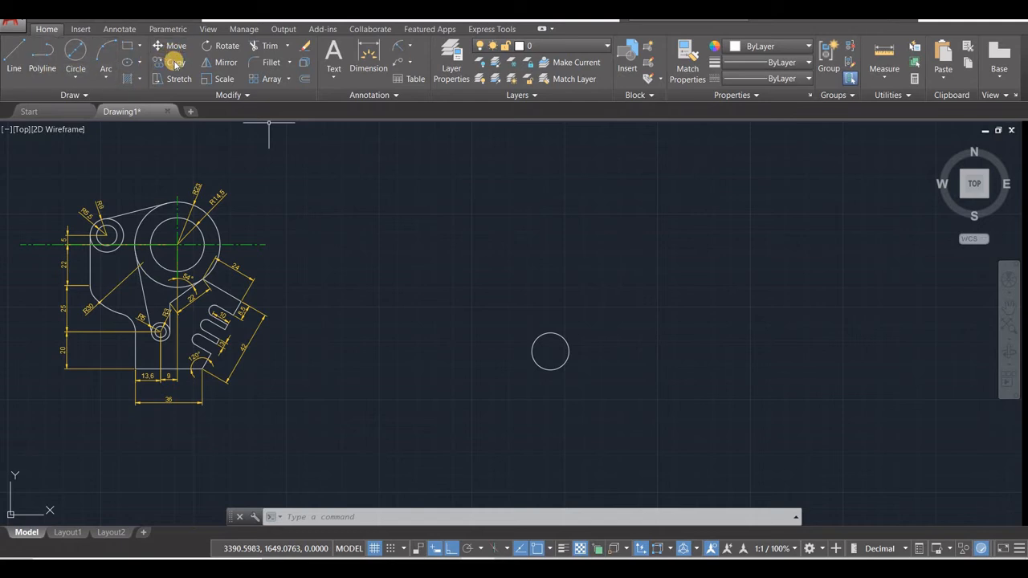
click(549, 369)
key(Return)
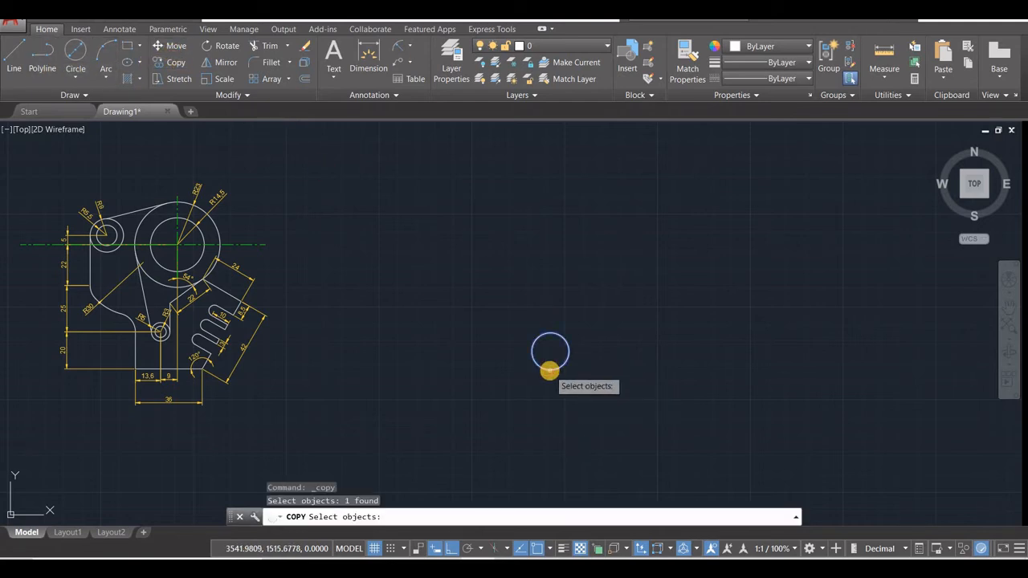
click(479, 423)
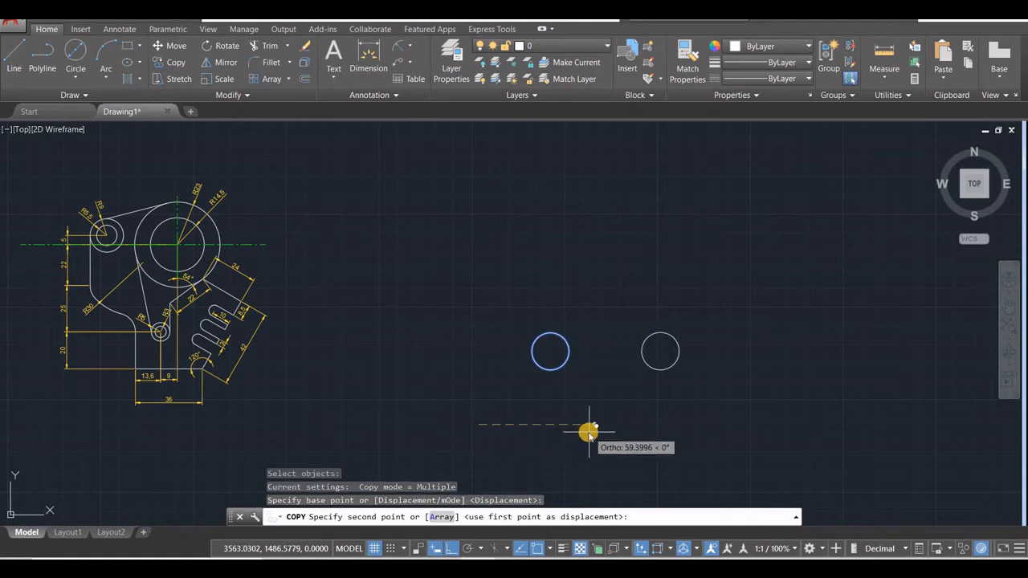
text(40)
key(Return)
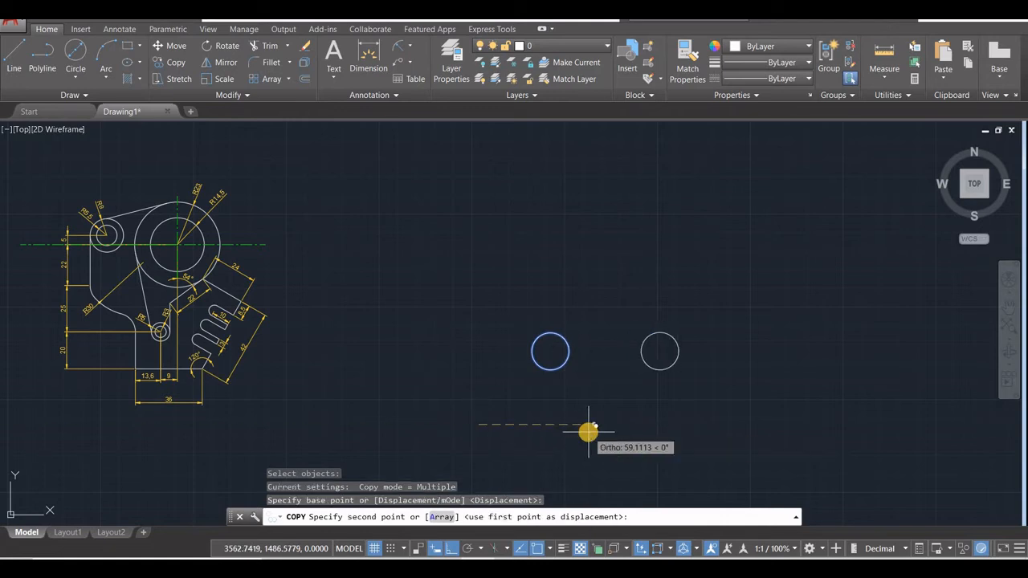
text(@40,35)
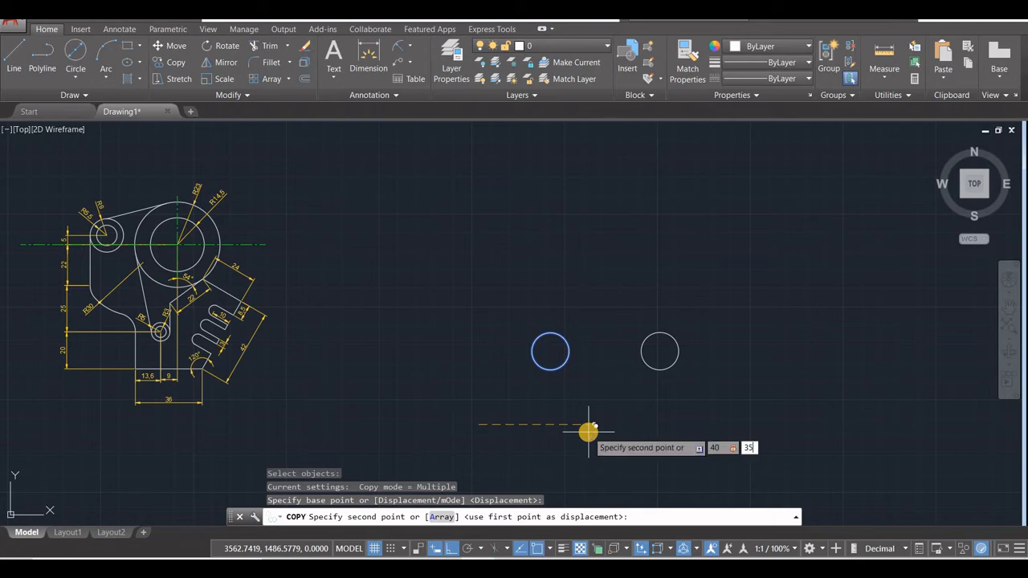
key(Return)
click(709, 564)
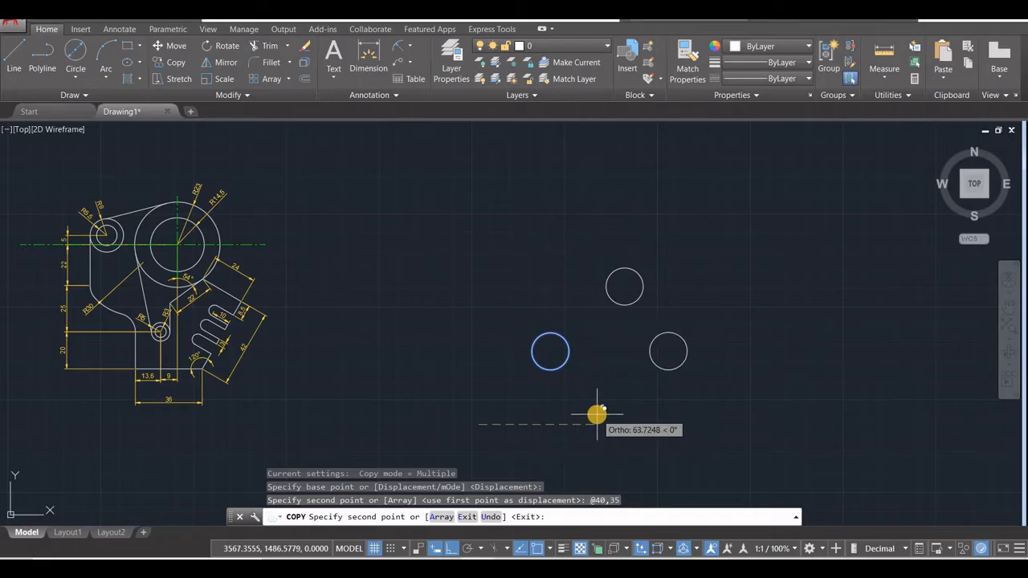
Place another copy of the original circle at a relative offset of -20,60 and finish copying.
text(-)
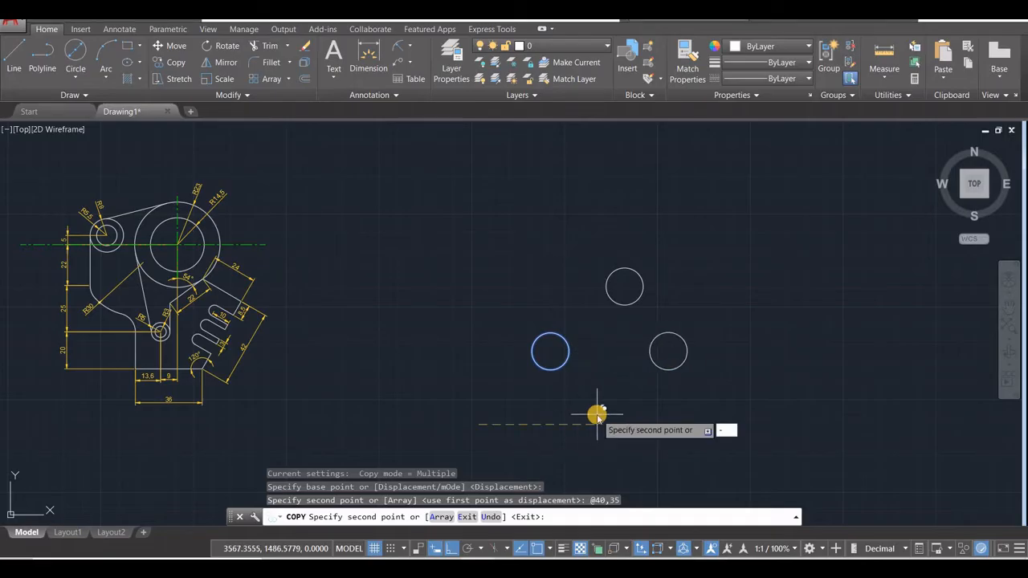
text(20)
key(Tab)
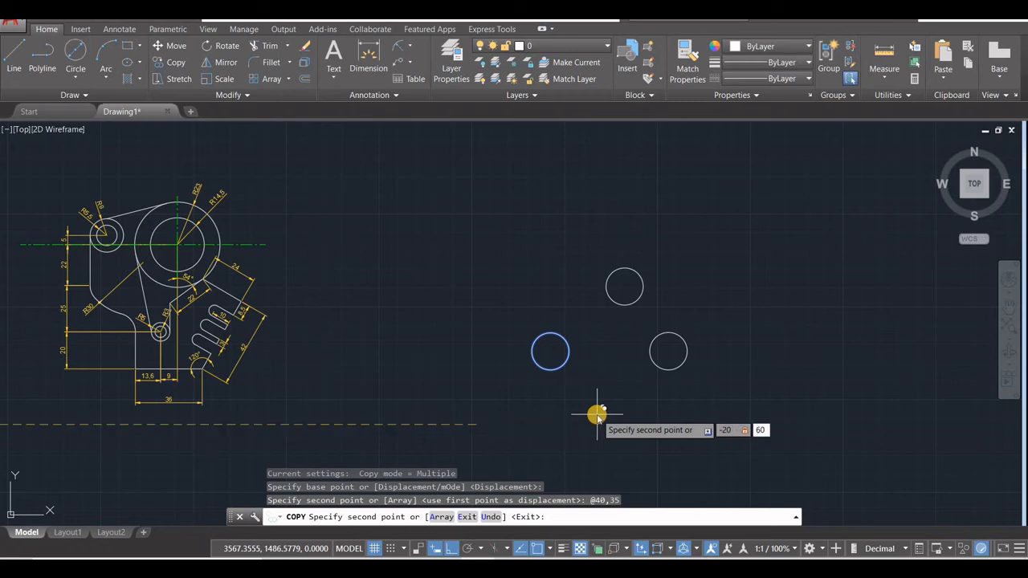
text(60)
key(Return)
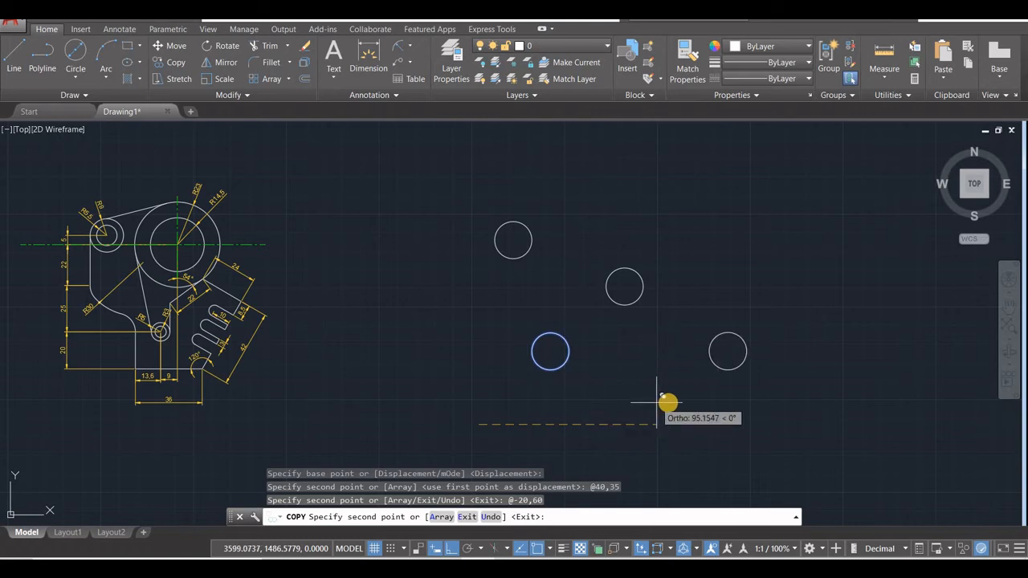
key(Escape)
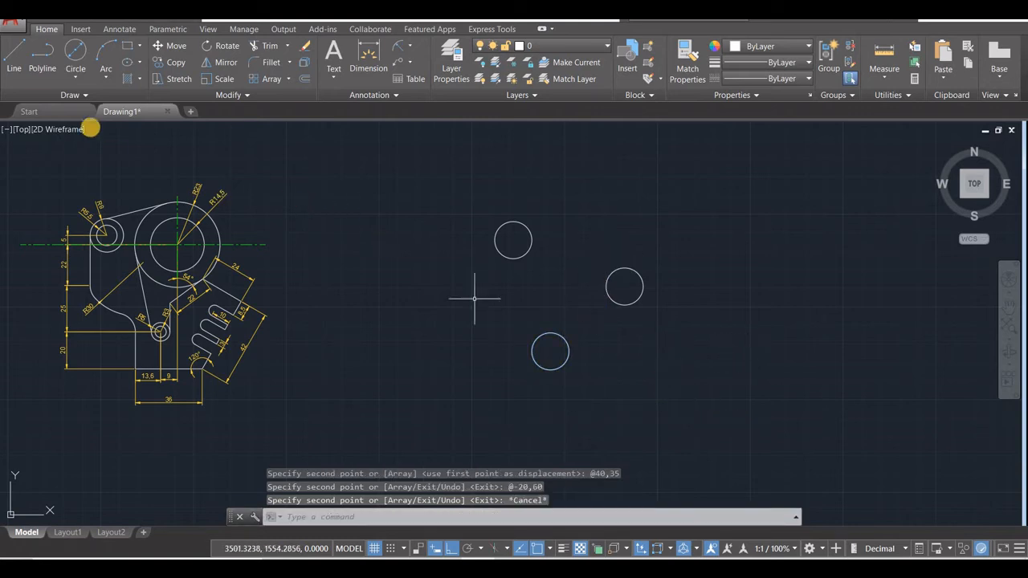
Draw a concentric circle of diameter 30 around the lowest small circle.
click(75, 52)
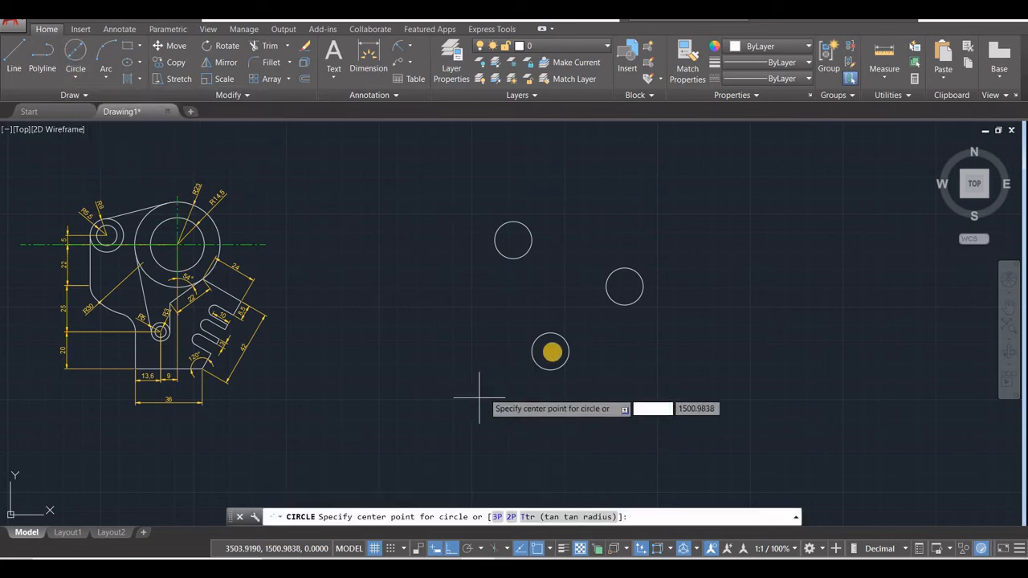
click(550, 351)
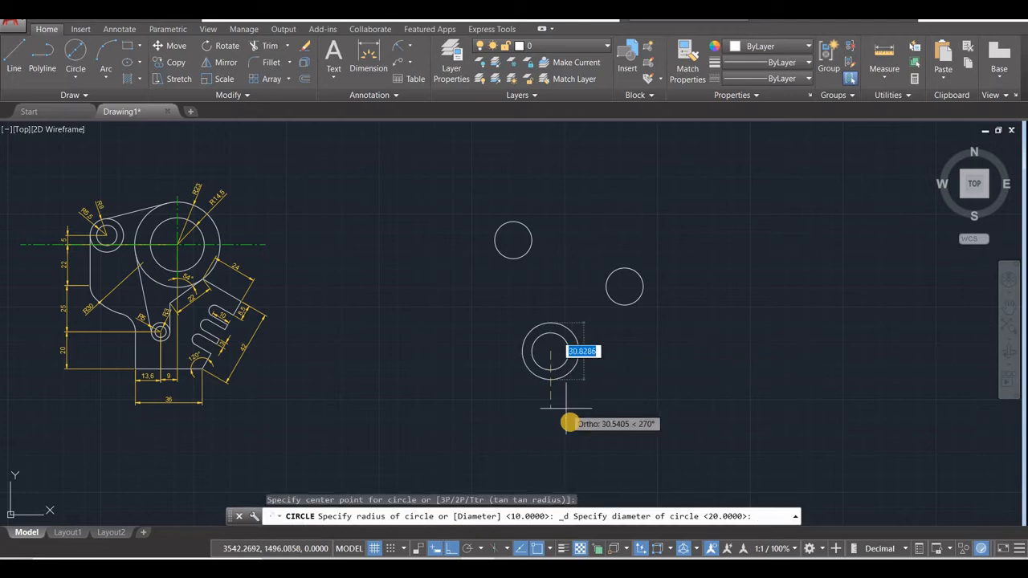
text(30)
key(Return)
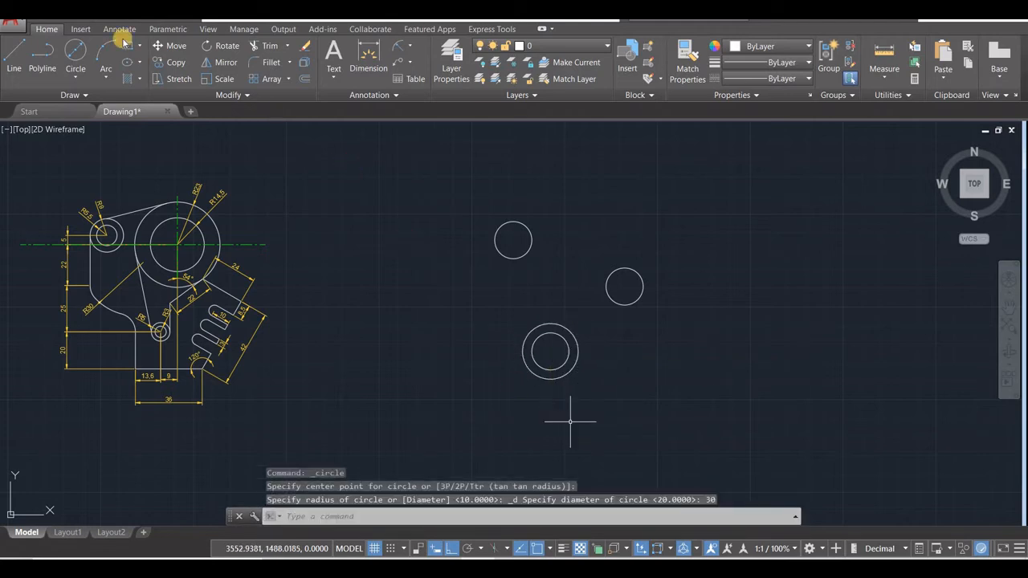
Draw a concentric circle of diameter 30 around the upper-left small circle.
key(Return)
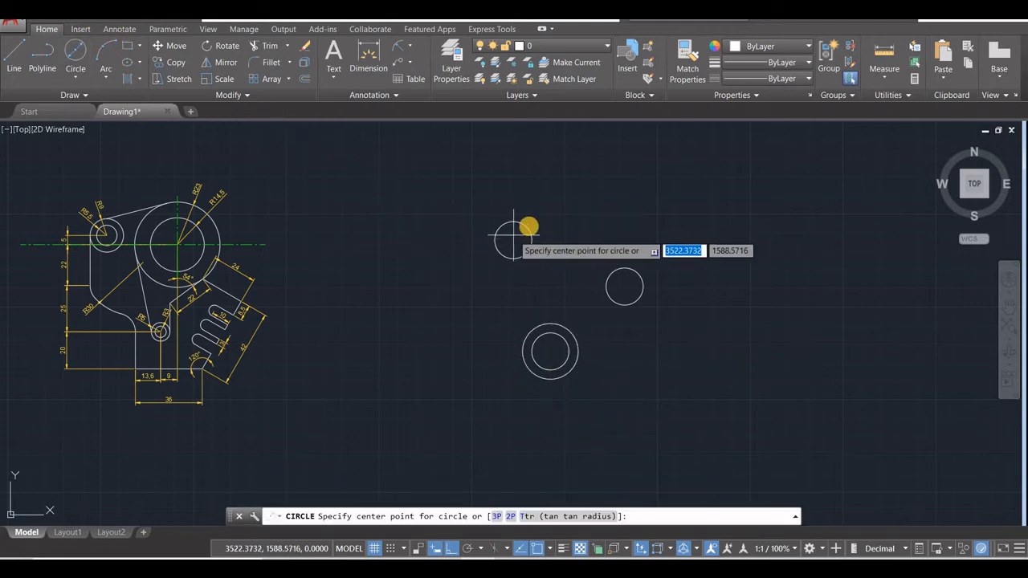
click(512, 239)
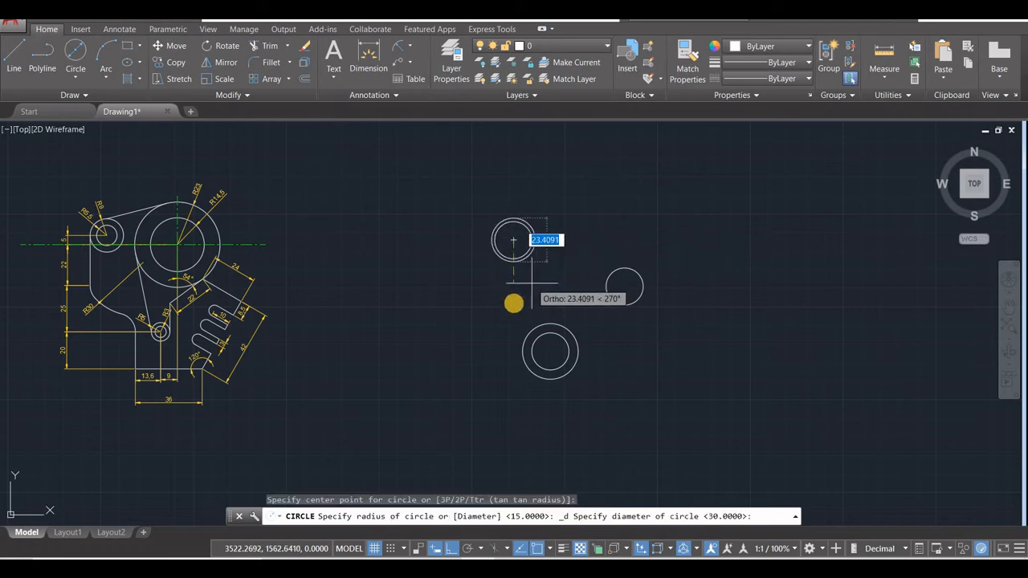
text(3)
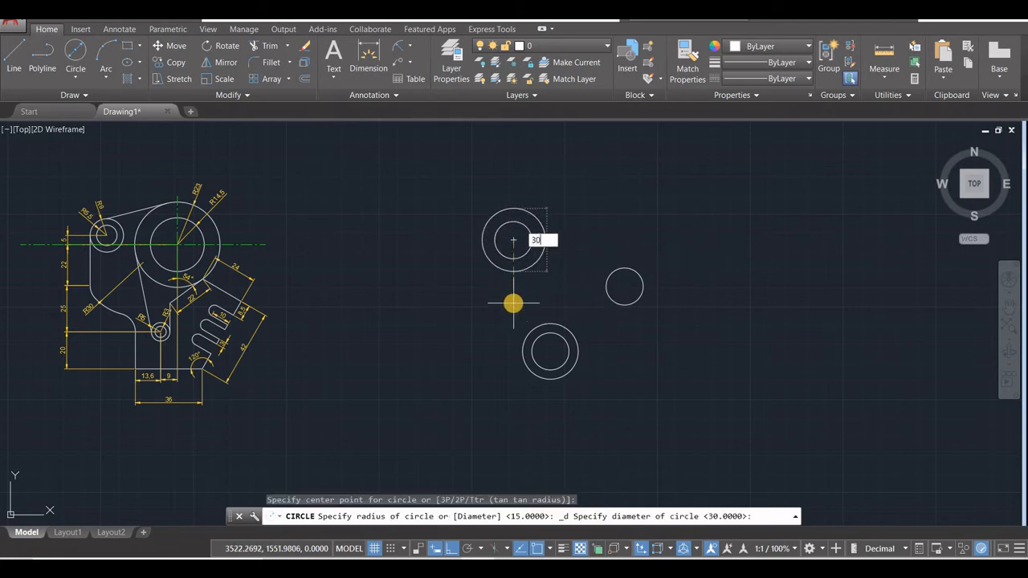
text(0)
key(Return)
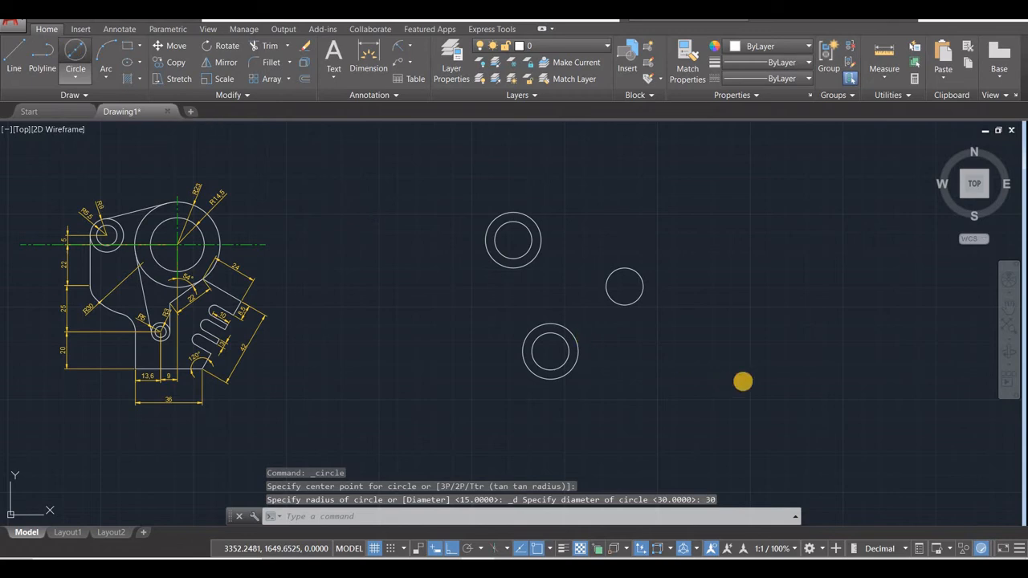
Draw a concentric circle of diameter 40 around the right-hand small circle.
key(Return)
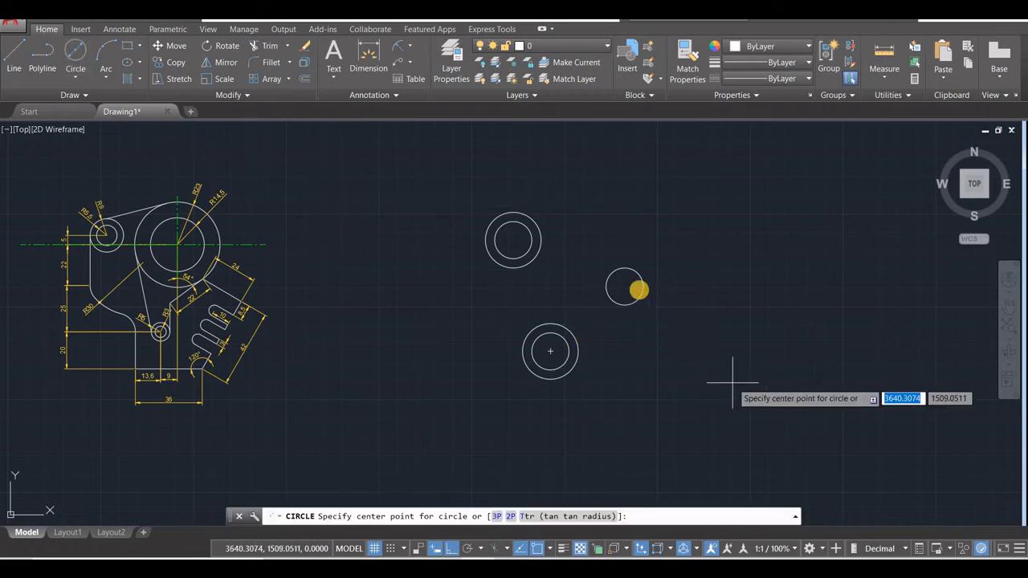
click(625, 286)
text(d)
key(Return)
text(40)
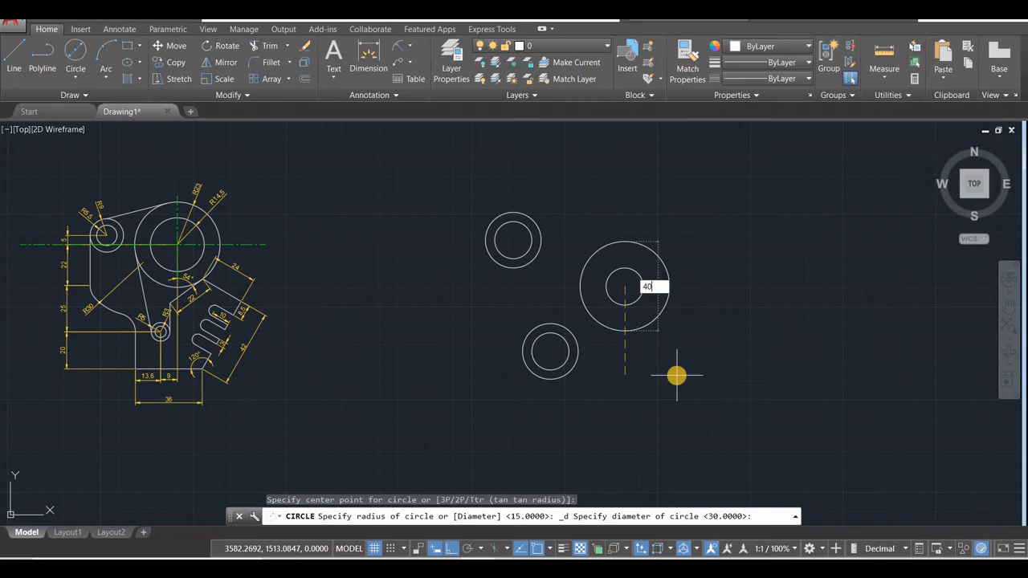
key(Return)
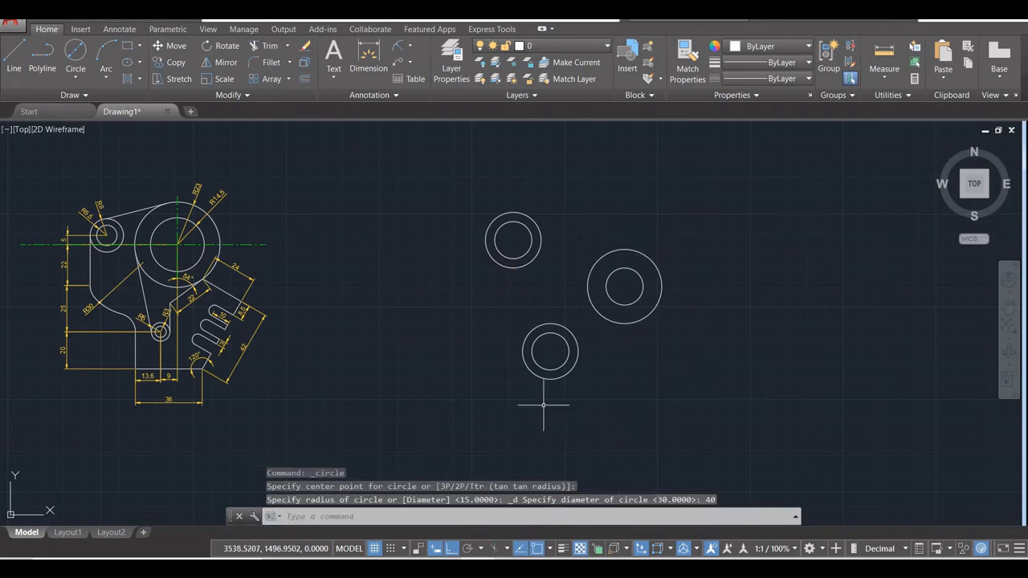
After checking the reference drawing, draw a Tan, Tan, Radius circle of radius 160 touching the two diameter 30 circles.
key(alt+Tab)
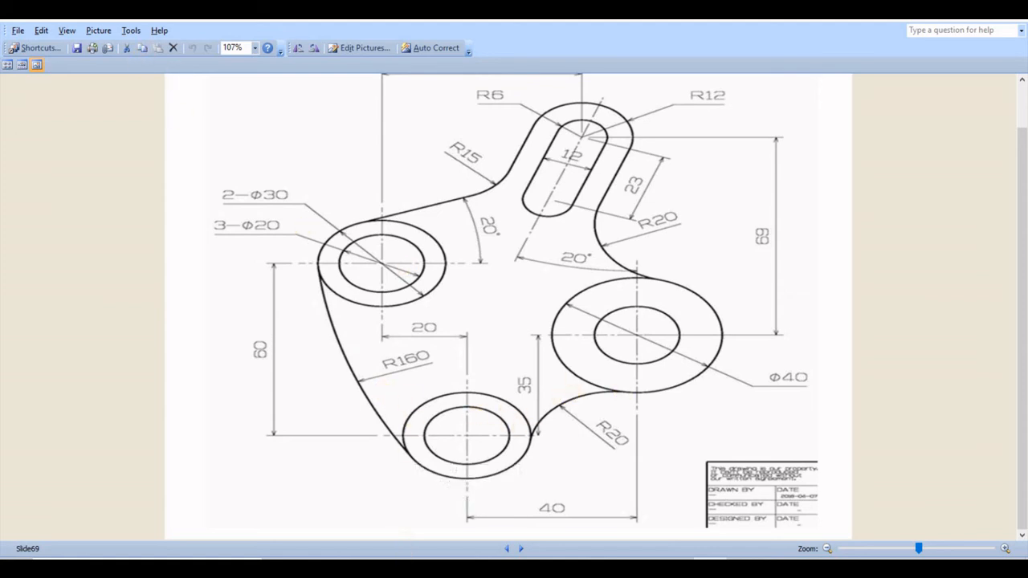
key(alt+Tab)
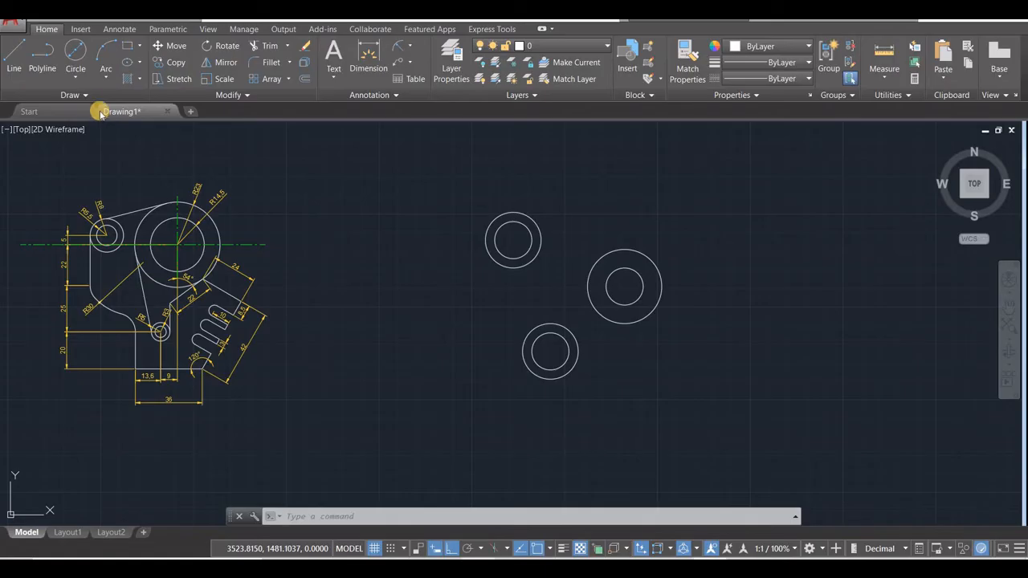
click(76, 76)
click(109, 213)
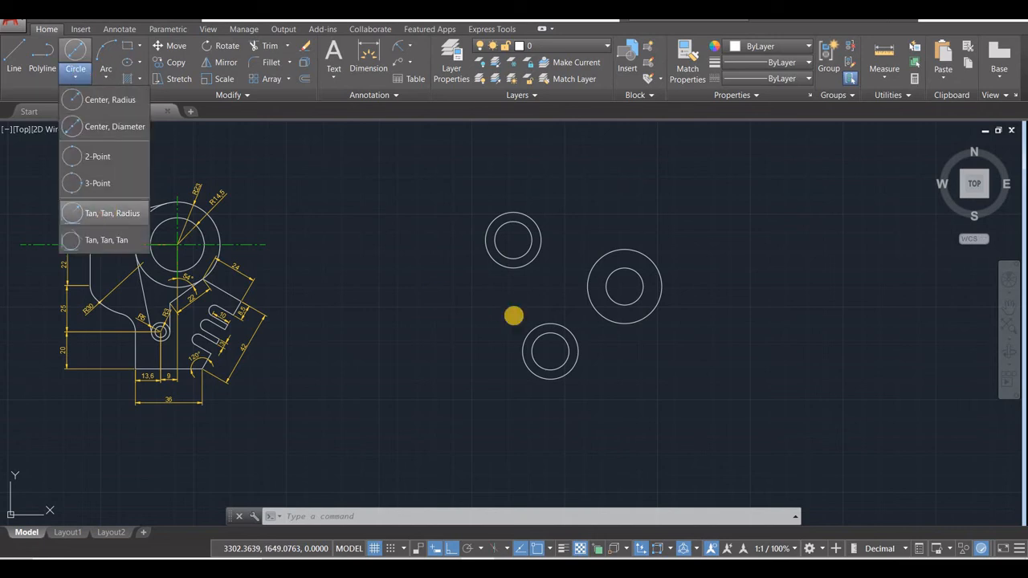
click(488, 258)
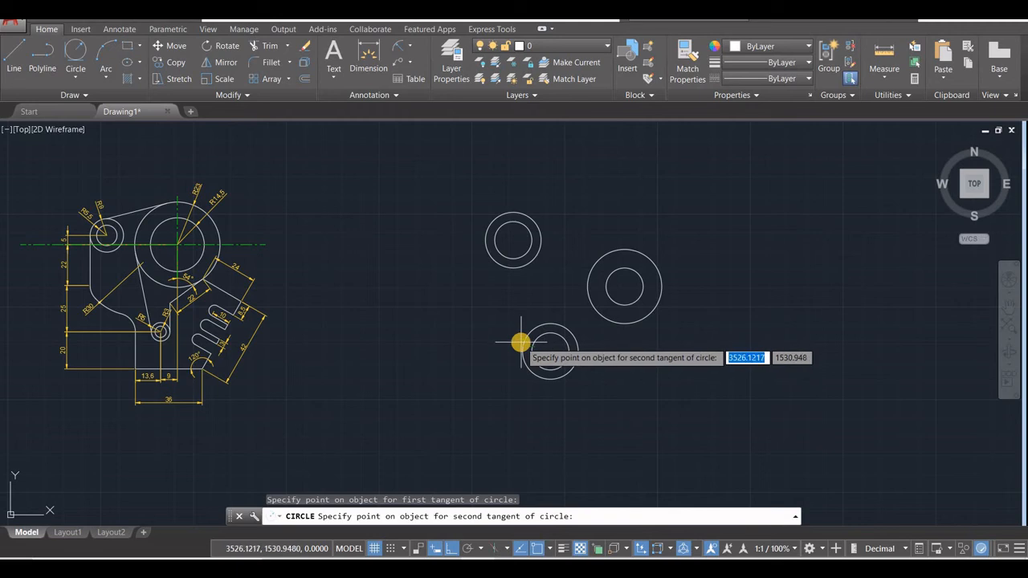
click(432, 310)
text(160)
key(Return)
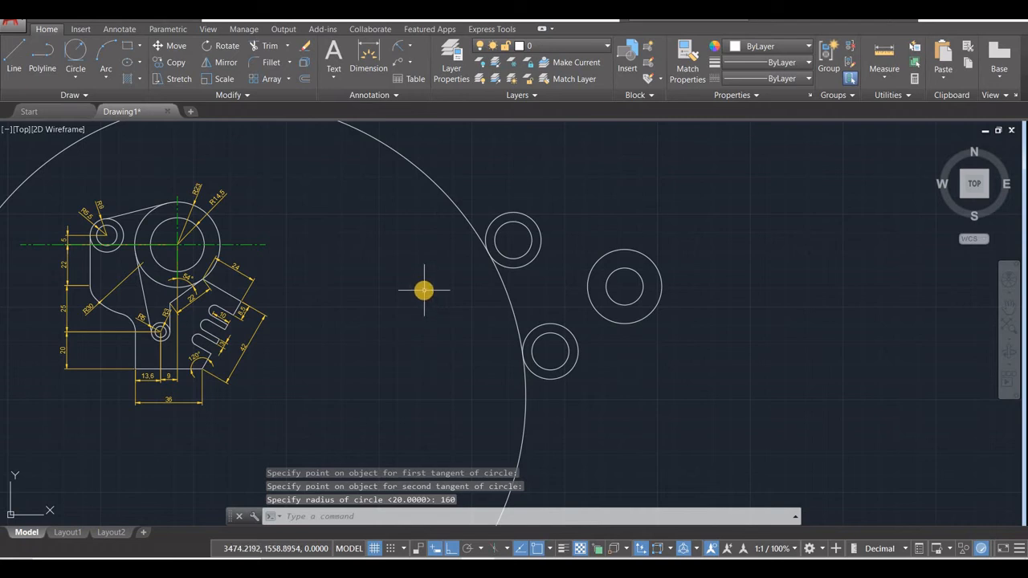
Undo the radius 160 circle touching the two diameter 30 circles.
key(ctrl+z)
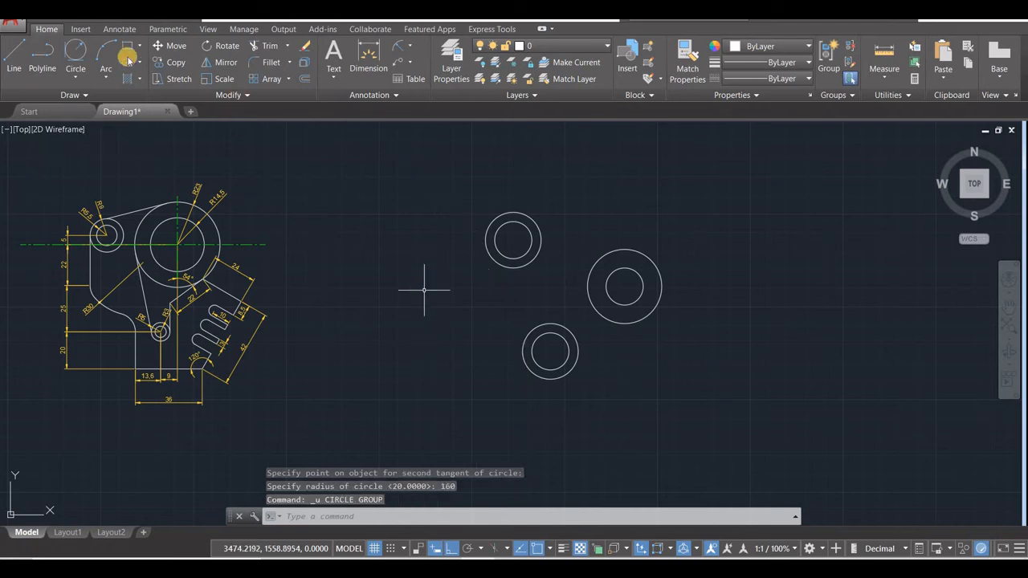
Try to draw a Tan, Tan, Radius circle of radius 160 using tangent points on the lower-left sides of the two diameter 30 circles.
click(80, 49)
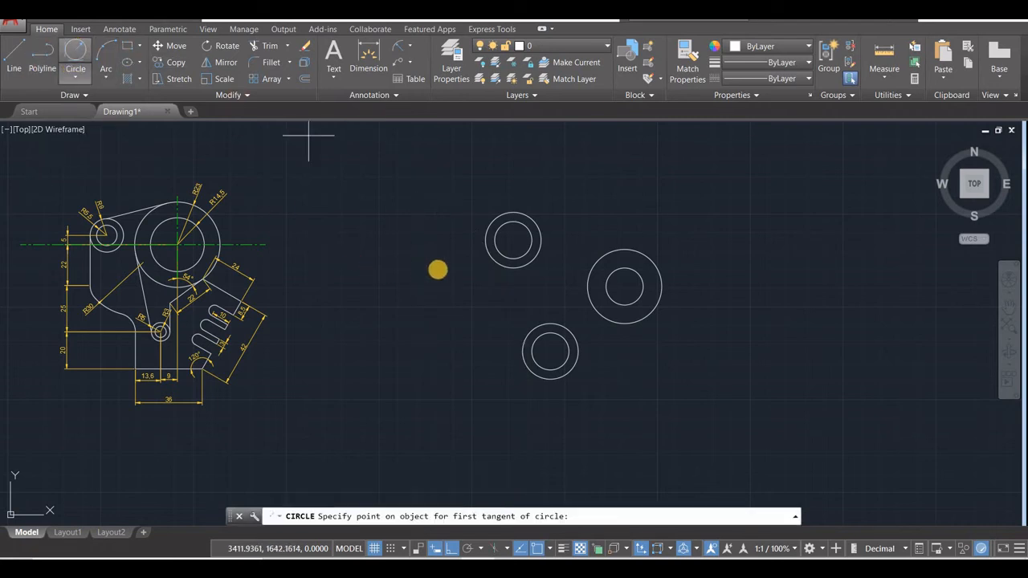
click(487, 265)
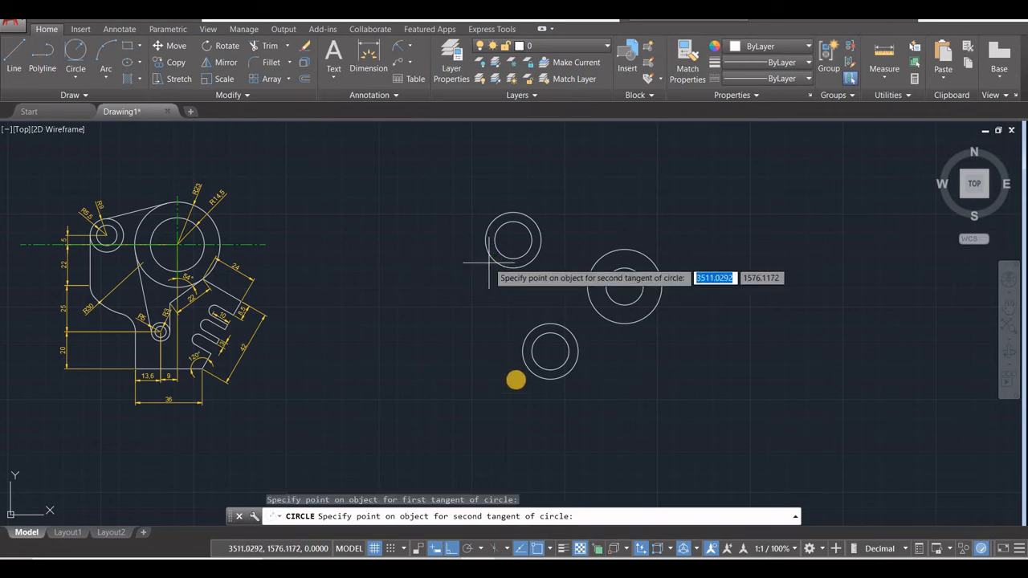
click(524, 366)
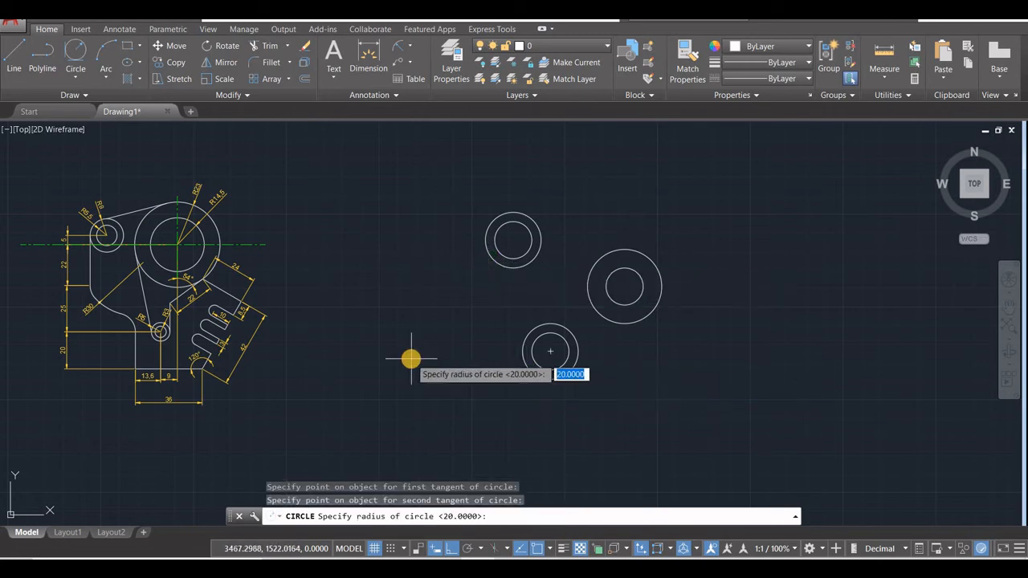
text(160)
key(Return)
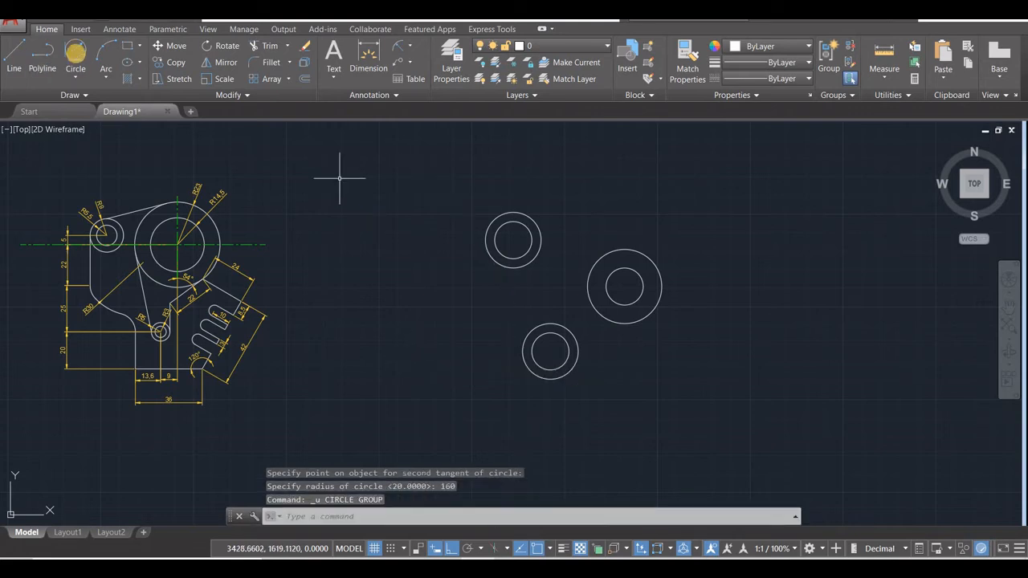
After checking the reference drawing, draw a Tan, Tan, Radius circle of radius 160 enclosing the two diameter 30 circles, tangent on their outer left sides.
click(76, 52)
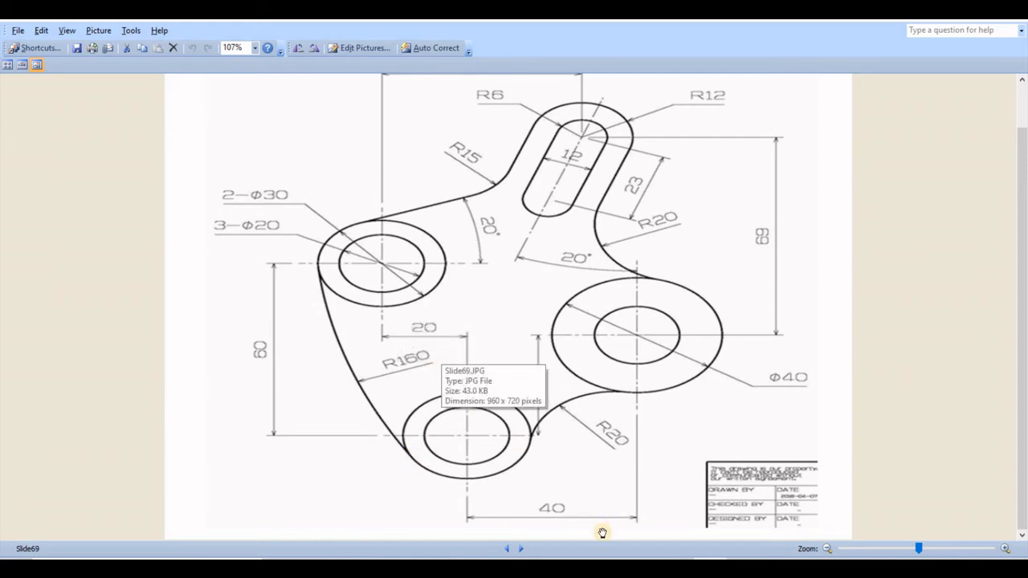
click(451, 497)
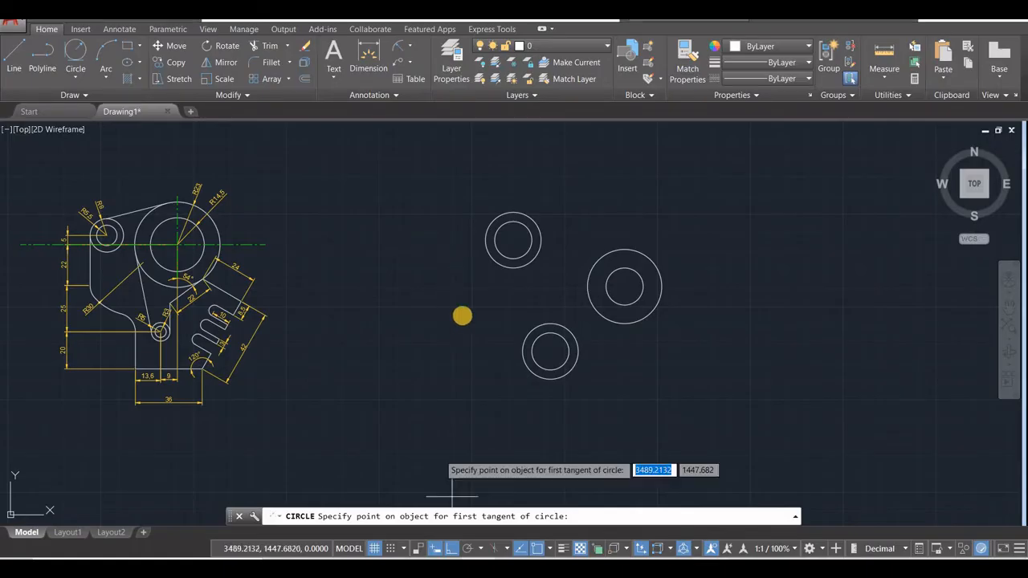
click(481, 240)
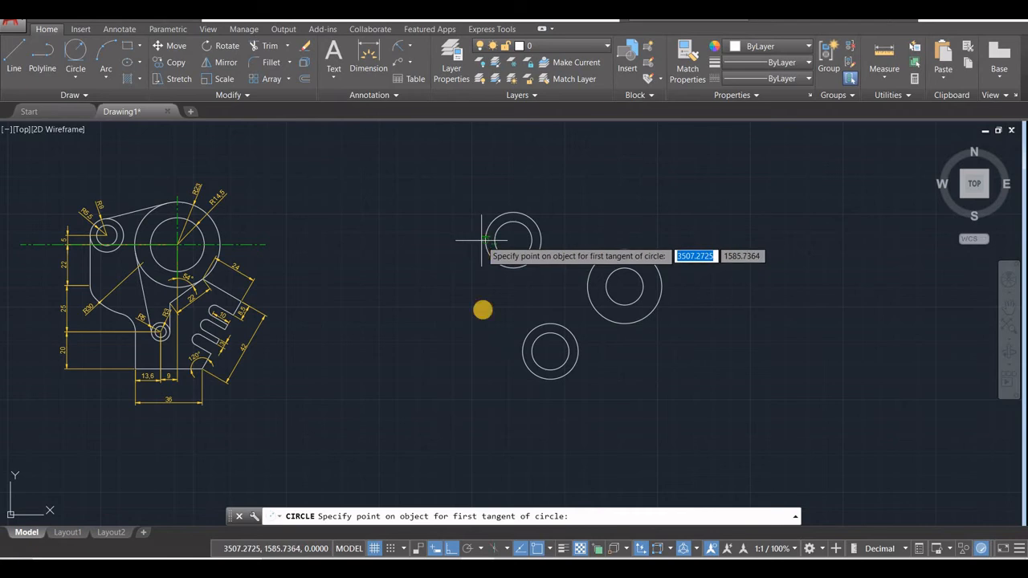
click(519, 367)
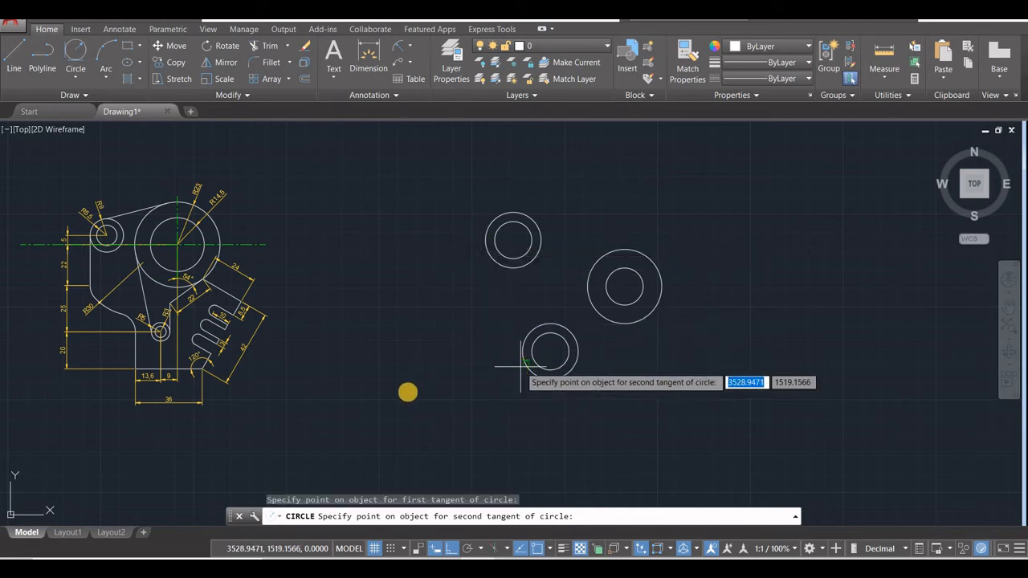
text(160)
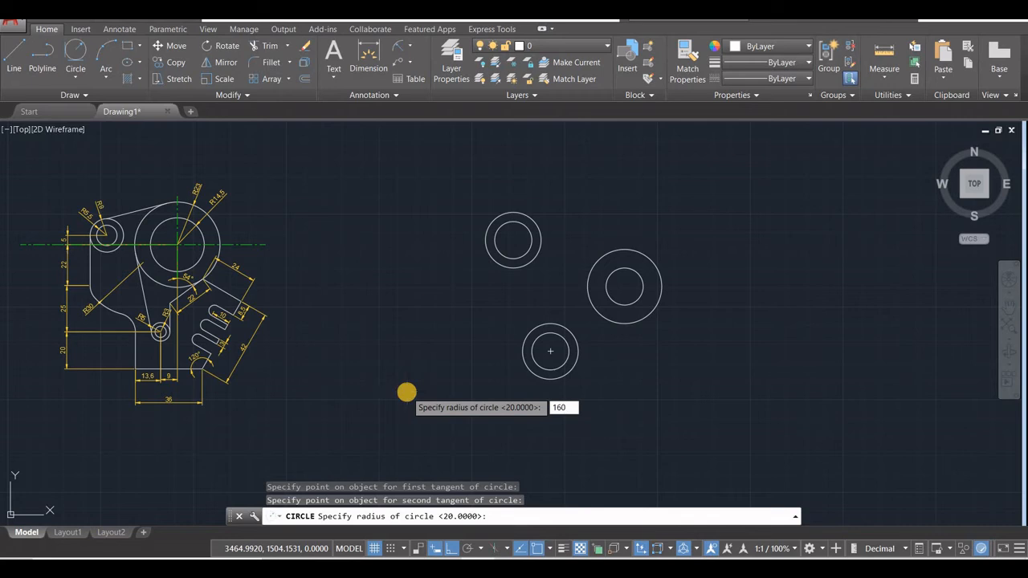
key(Return)
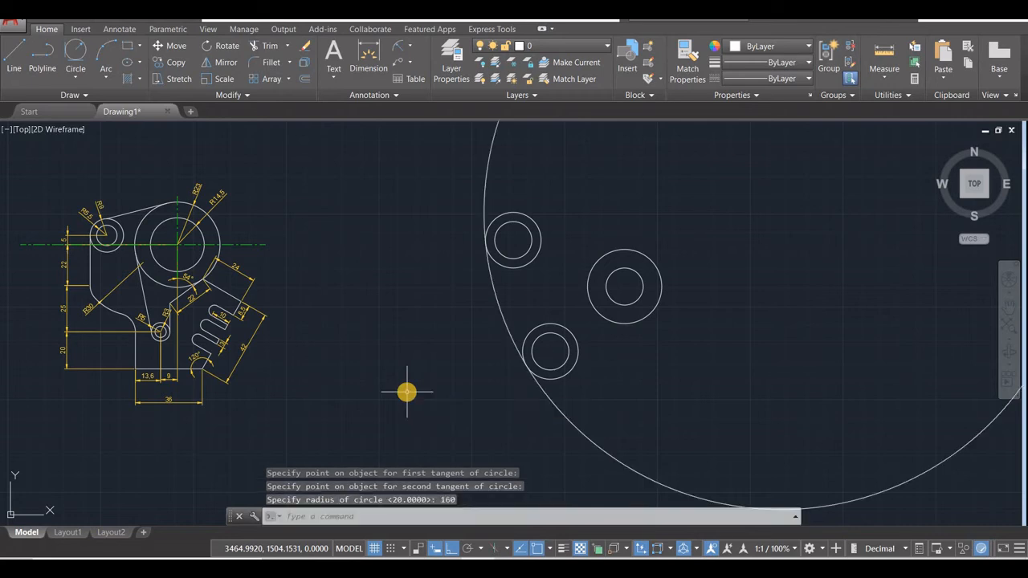
Trim the radius 160 circle to the arc between the two diameter 30 circles.
click(264, 47)
key(Return)
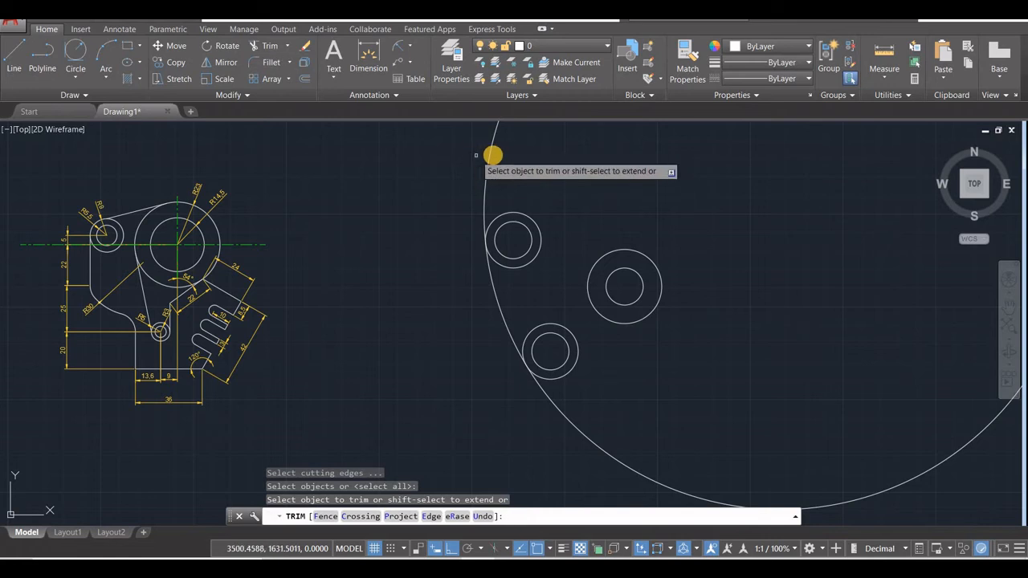
click(489, 145)
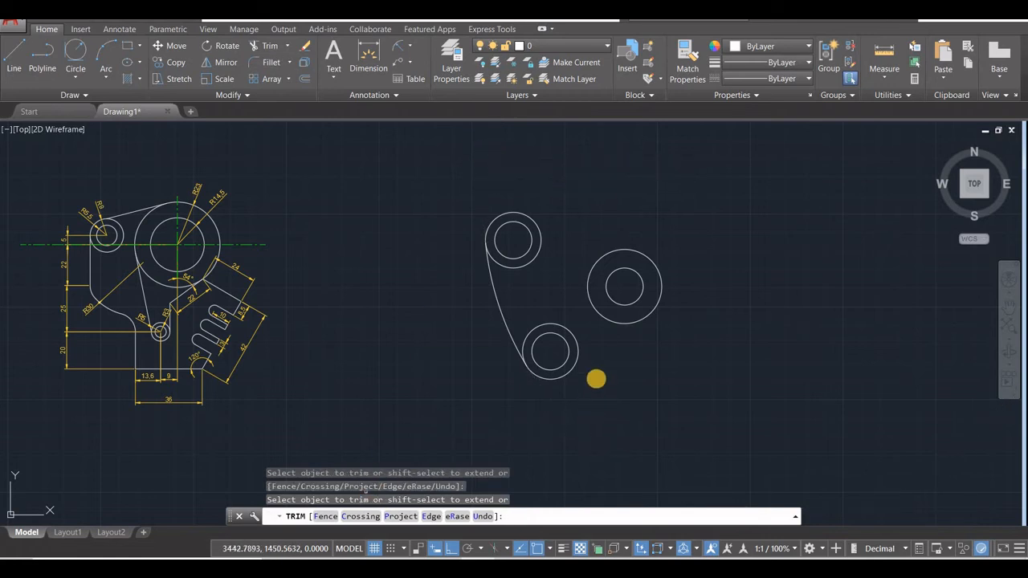
Draw a Tan, Tan, Radius circle of radius 20 touching the lowest diameter 30 circle and the underside of the diameter 40 circle.
click(83, 55)
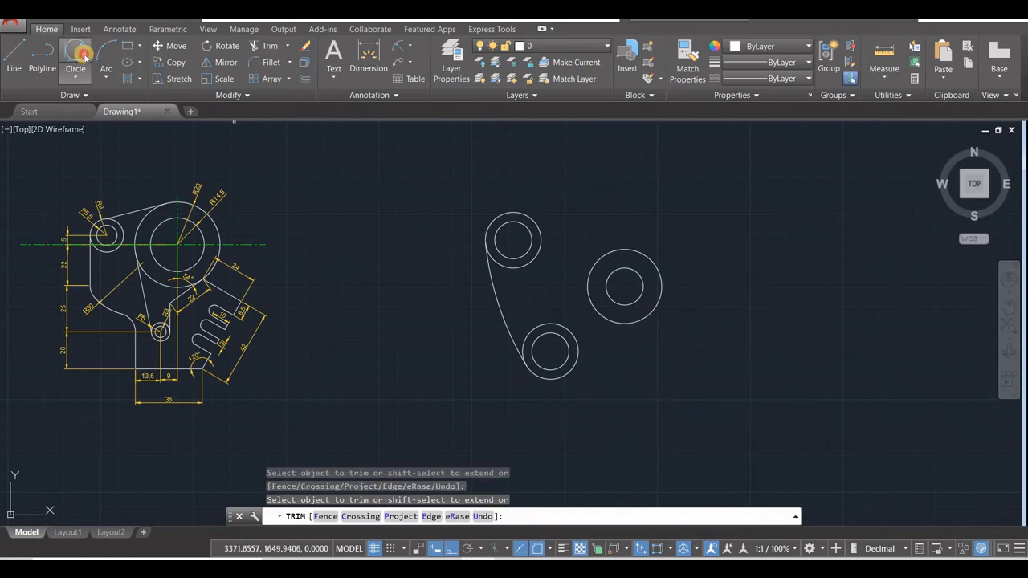
click(598, 316)
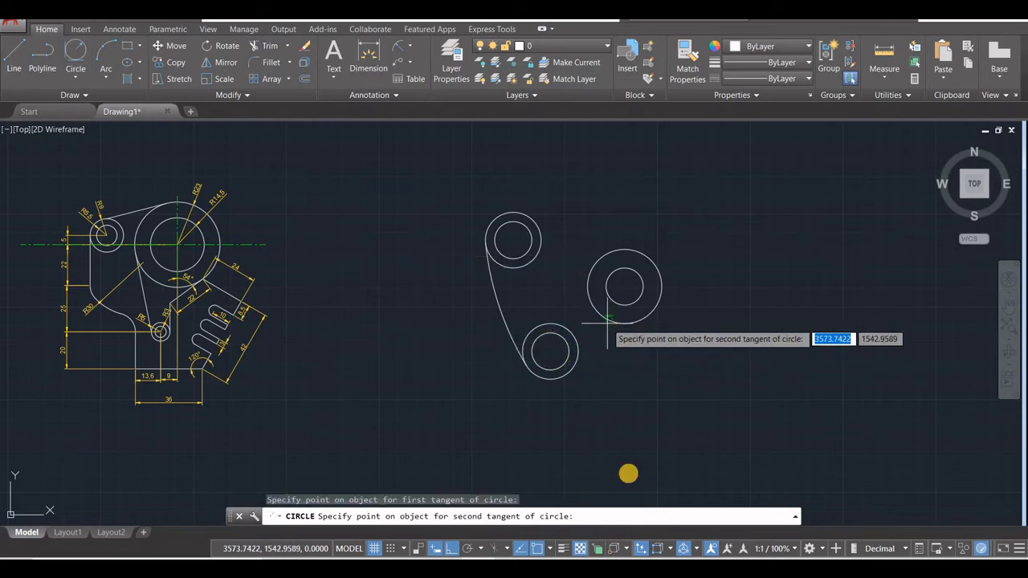
click(608, 321)
text(20)
key(Return)
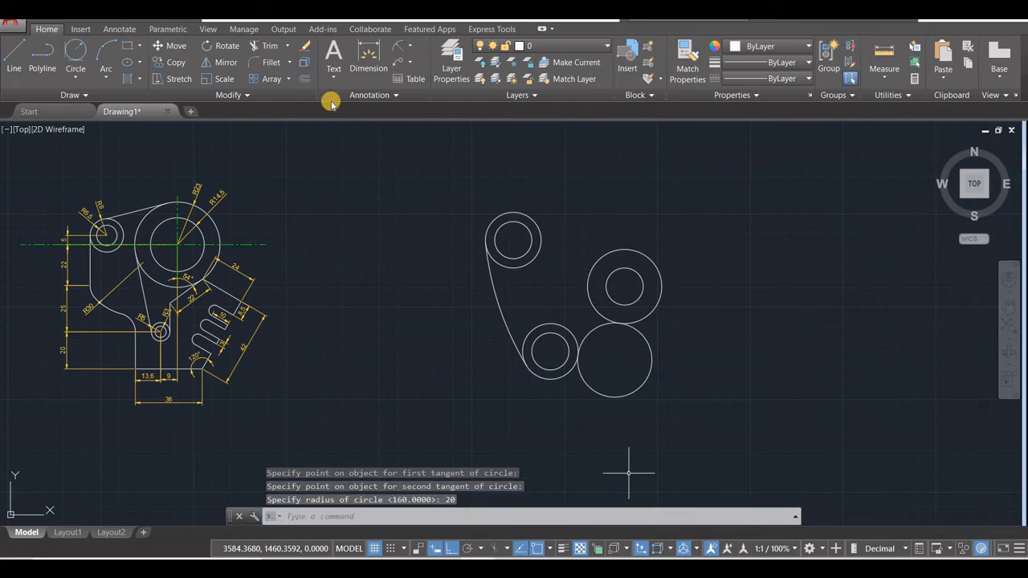
Trim the lower radius 20 circle to the concave arc joining the lowest circle and the diameter 40 circle.
click(265, 46)
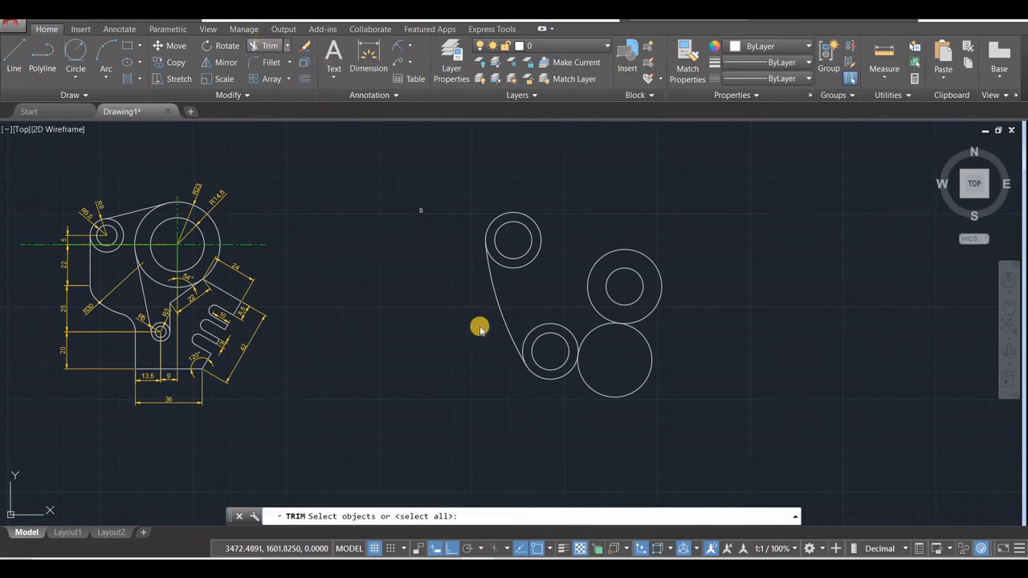
key(Return)
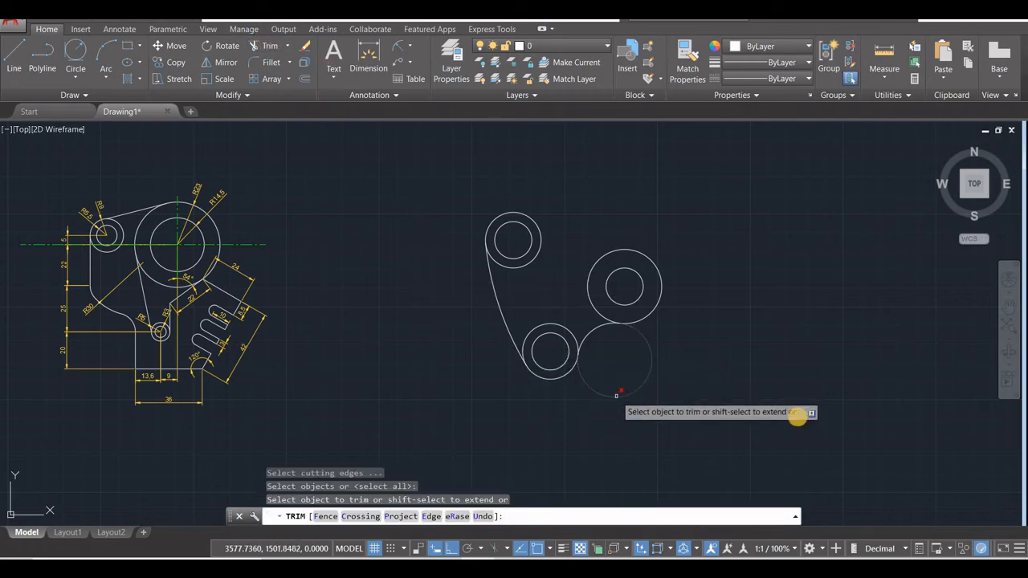
click(616, 395)
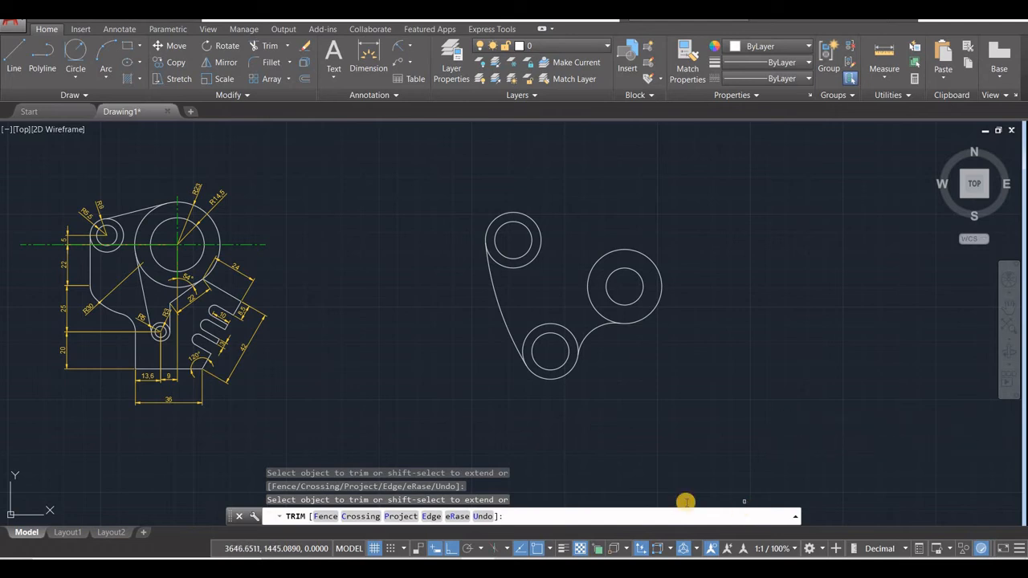
After checking the reference drawing, turn Ortho off and draw a line about 83 long at 20° from the upper-left circles' centre.
click(666, 568)
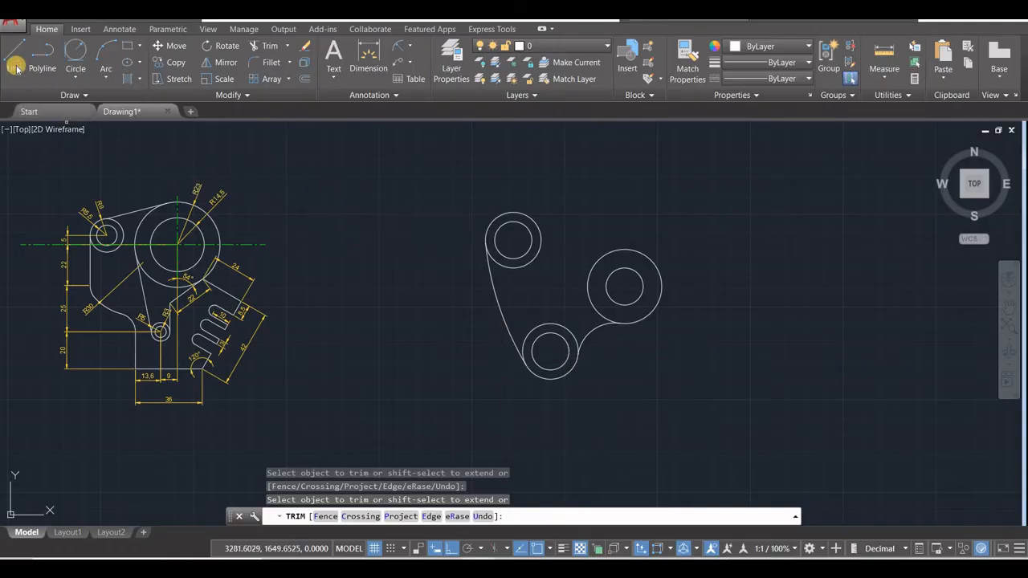
click(15, 56)
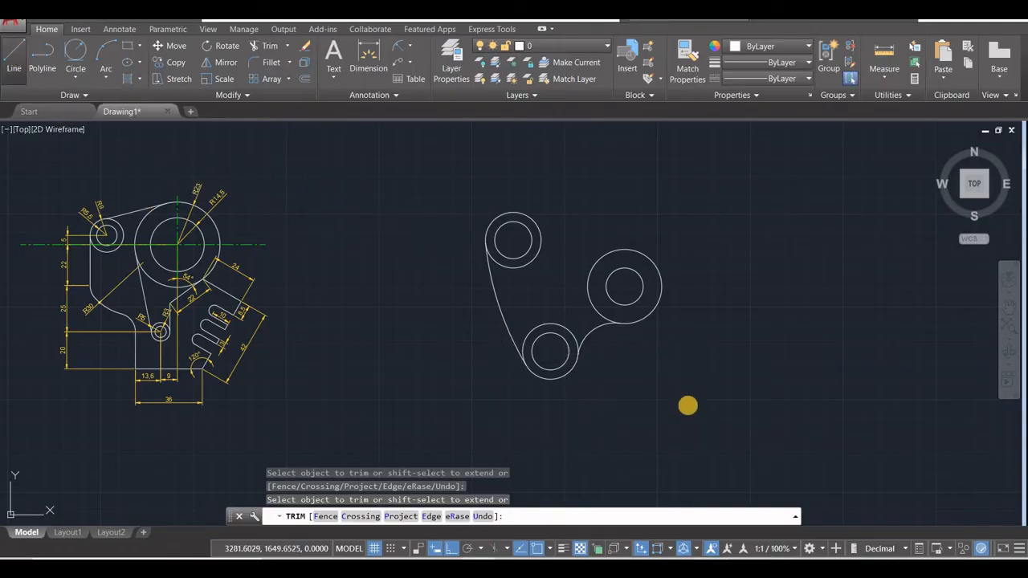
click(526, 241)
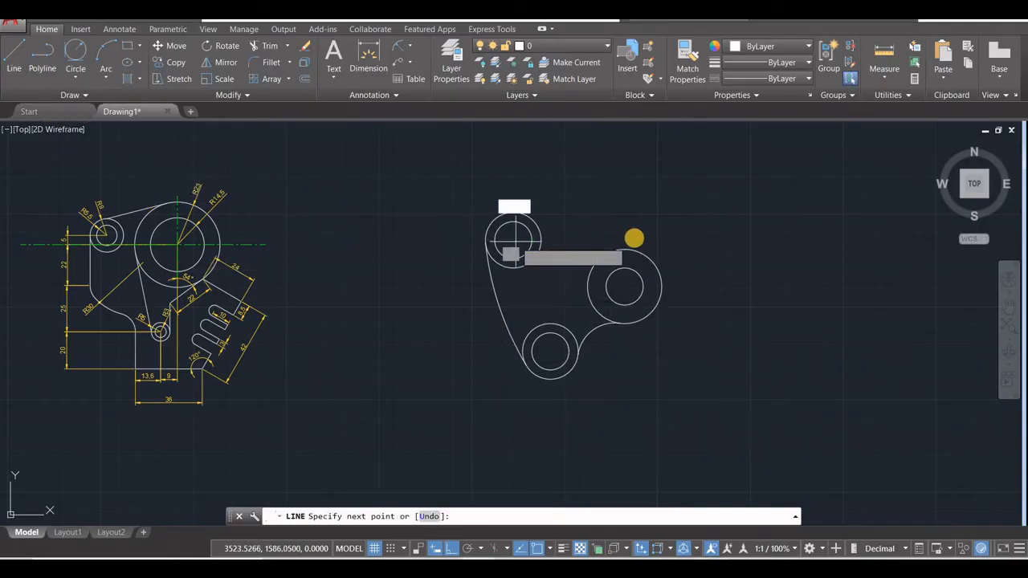
click(454, 544)
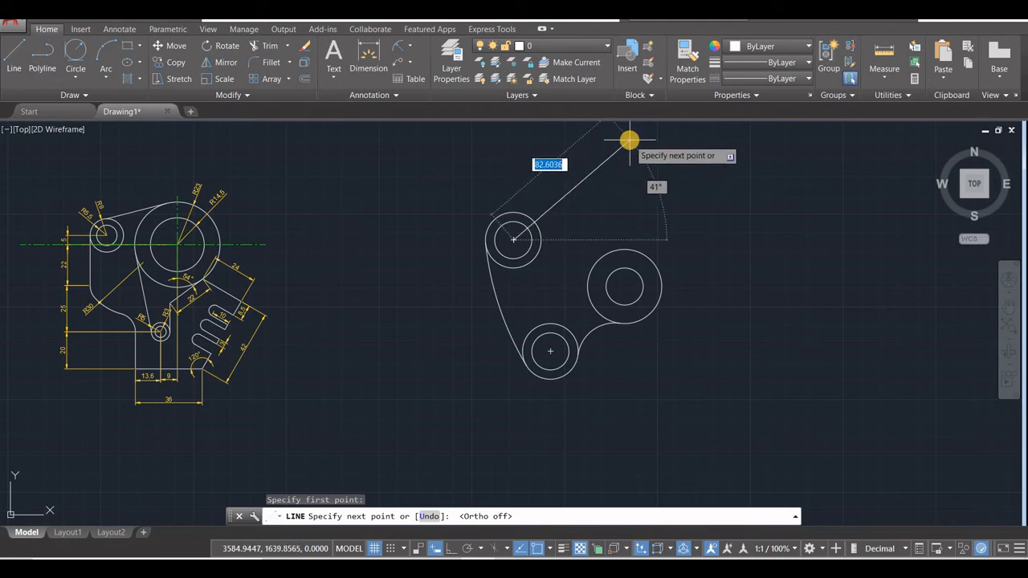
key(Tab)
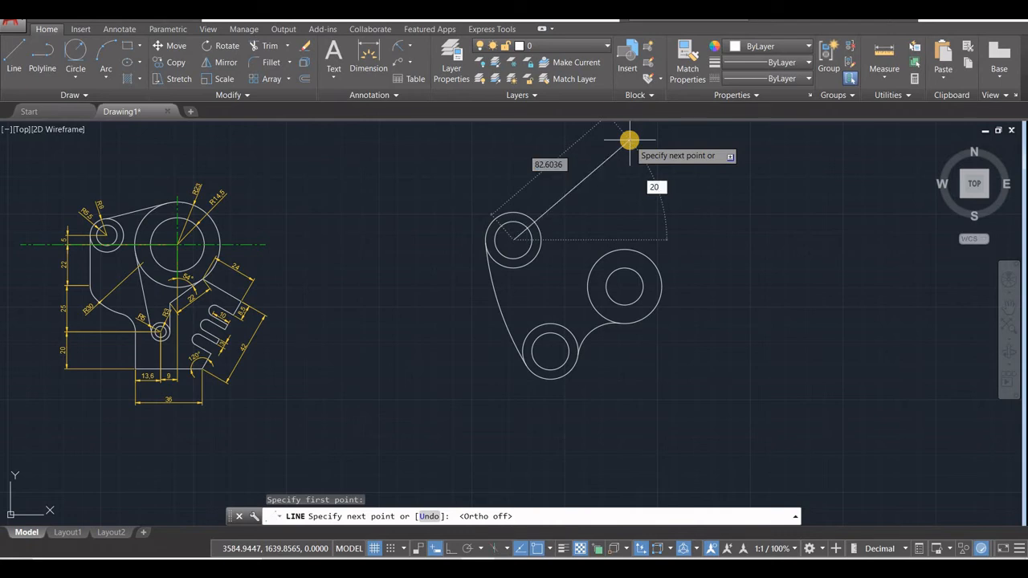
text(20)
key(Return)
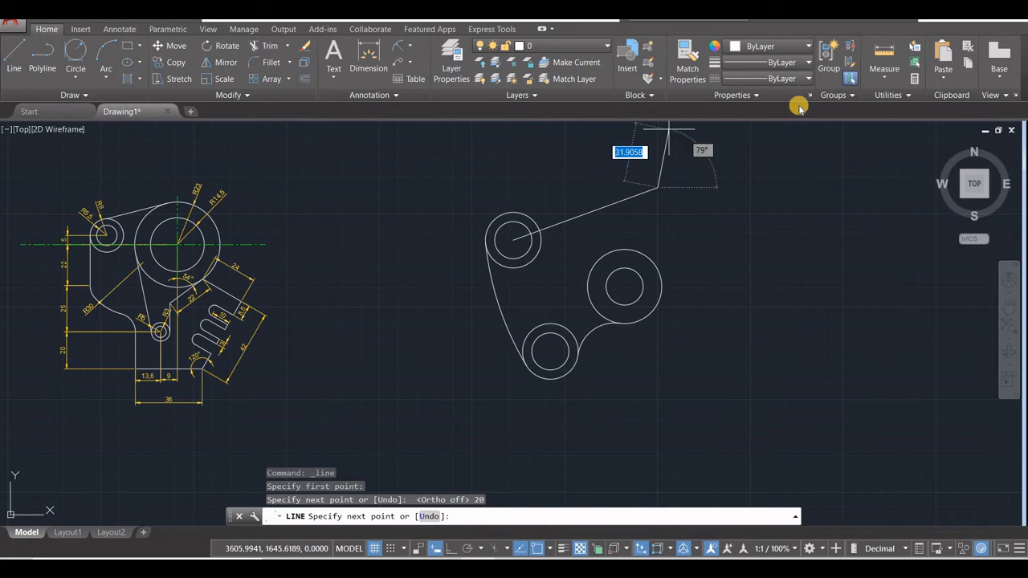
key(Escape)
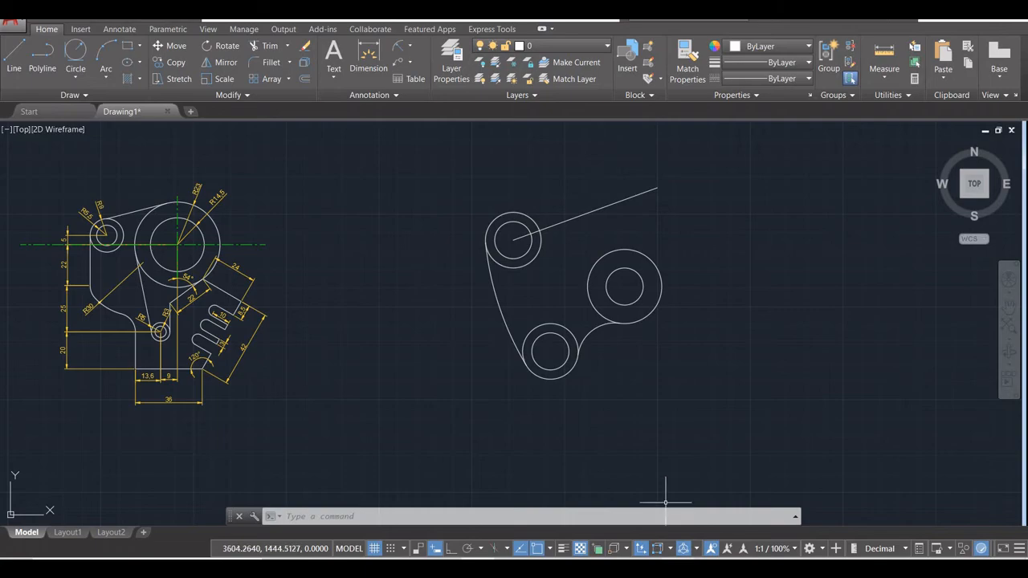
Check the reference drawing and offset the 20° line upward by 15.
key(alt+Tab)
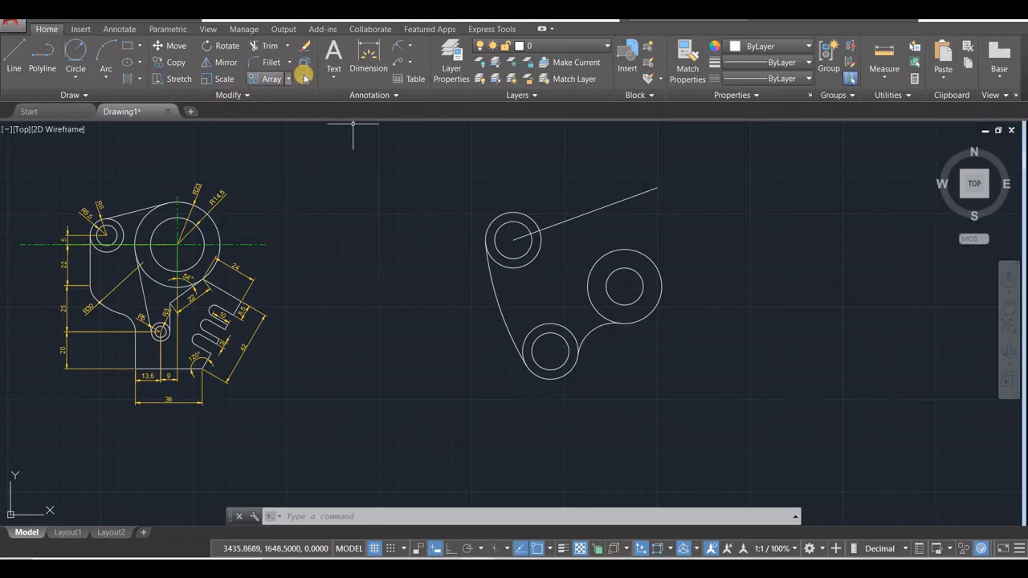
click(305, 77)
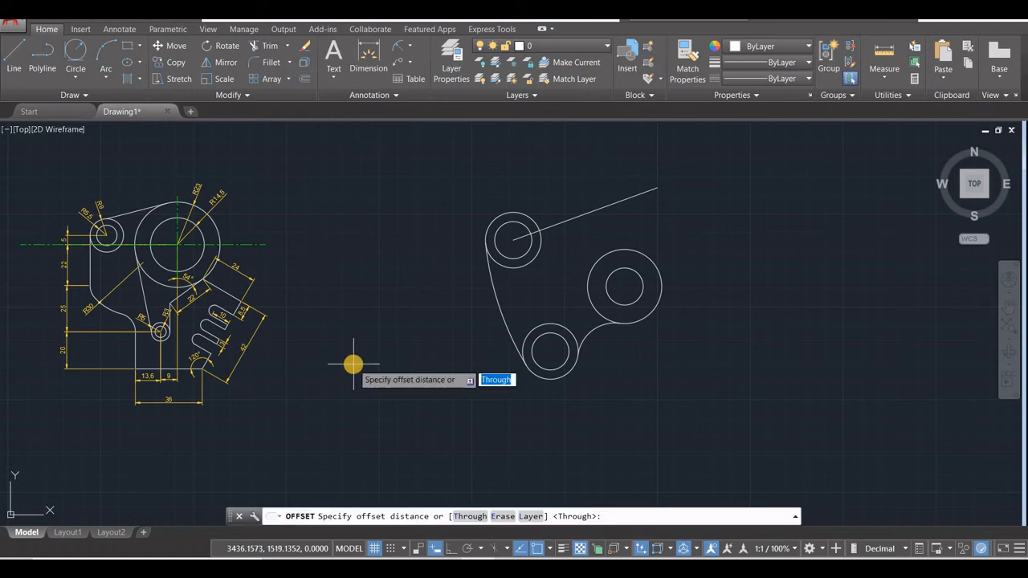
text(15)
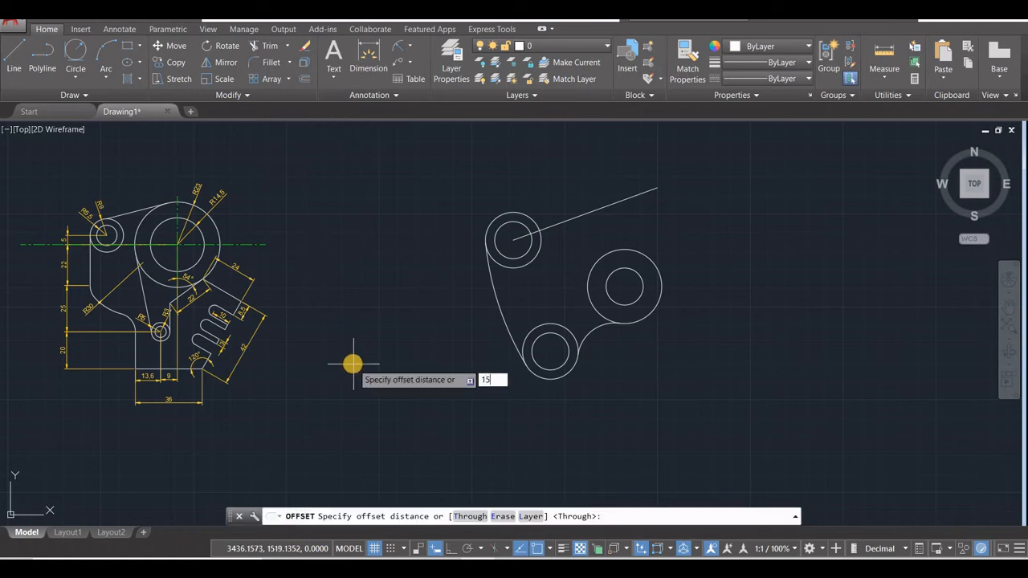
key(Return)
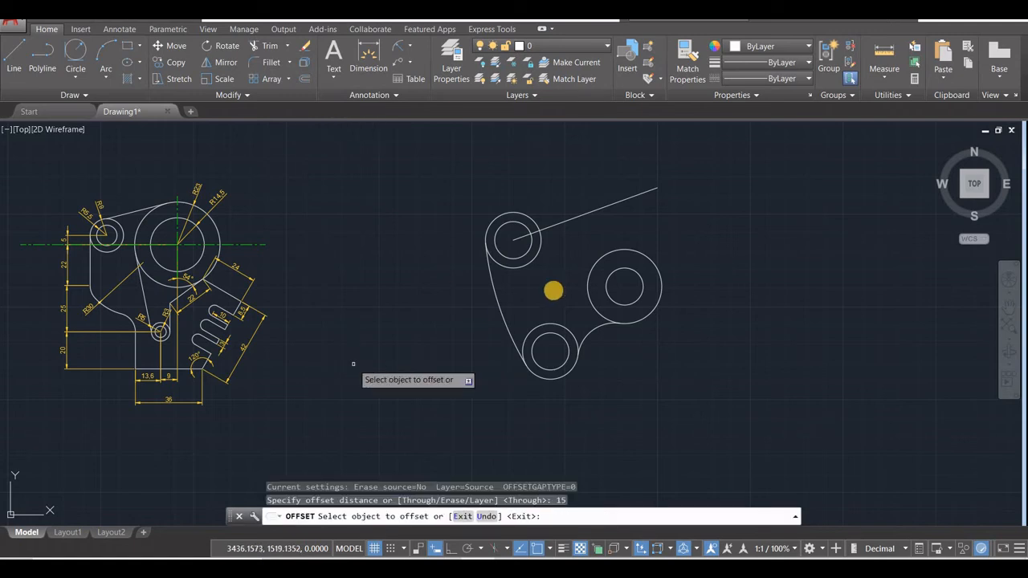
click(595, 210)
click(554, 173)
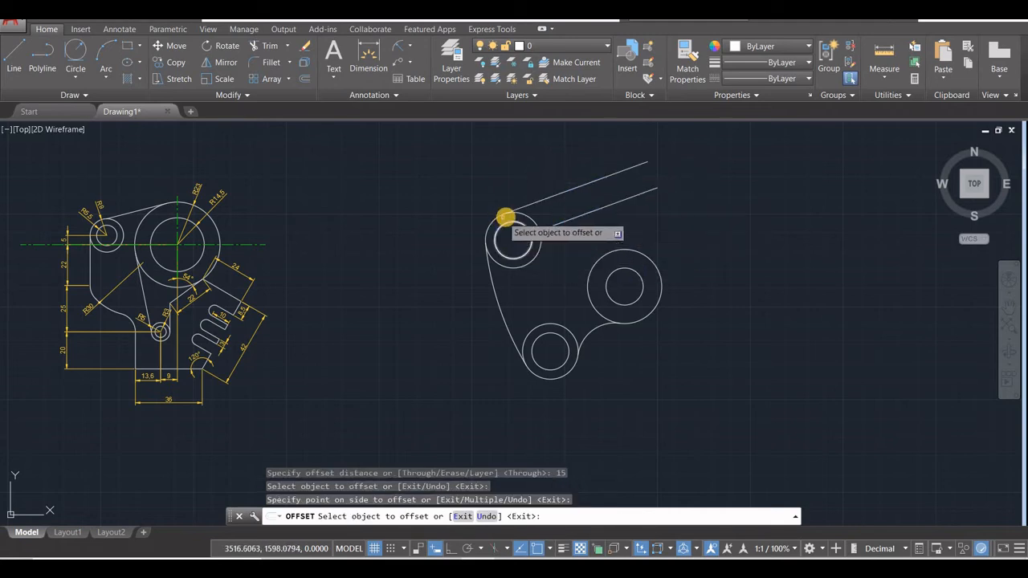
Erase the short line from the upper-left circles' centre to the tangent line's start, and the original 20° line through that centre.
scroll(505, 217, up, 5)
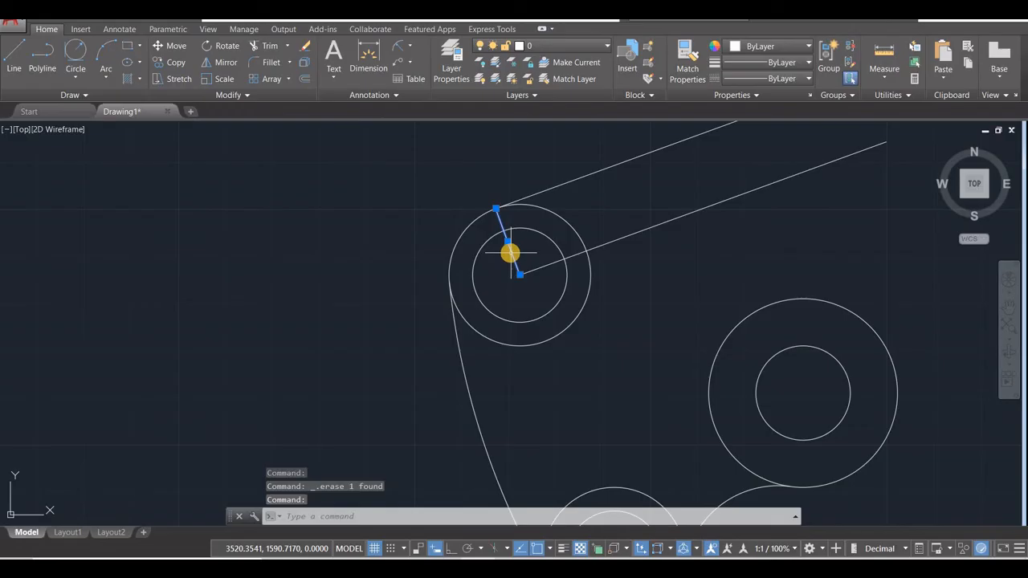
key(Delete)
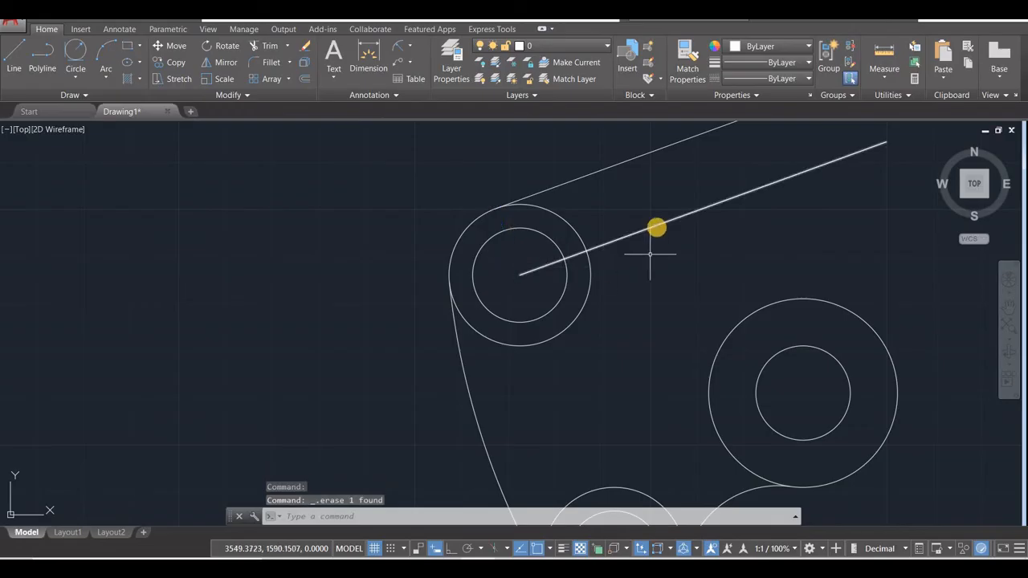
click(657, 227)
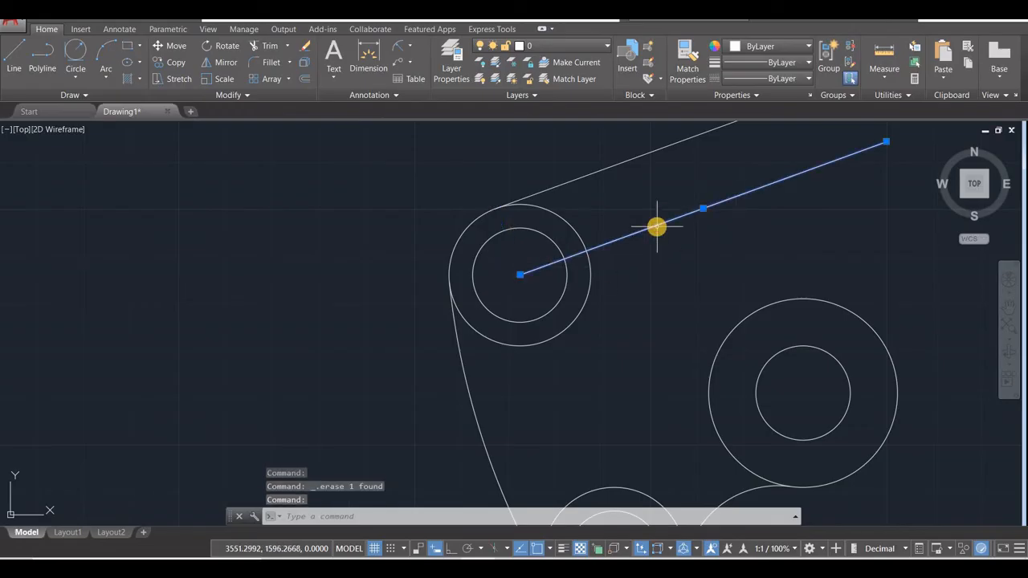
key(Delete)
scroll(658, 232, down, 5)
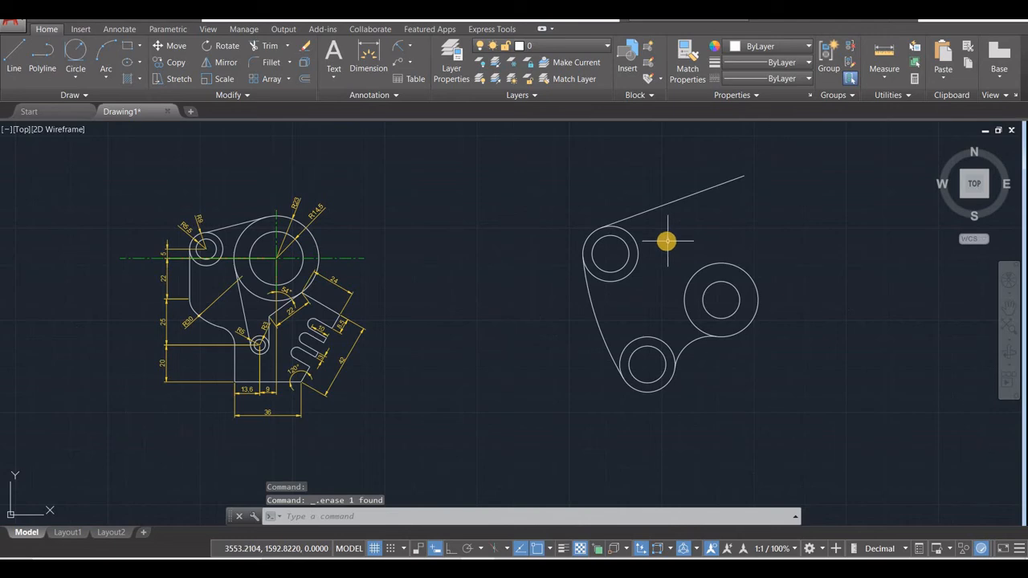
Check the reference drawing and draw a radius 47 construction circle centred on the upper-left concentric circles.
key(alt+Tab)
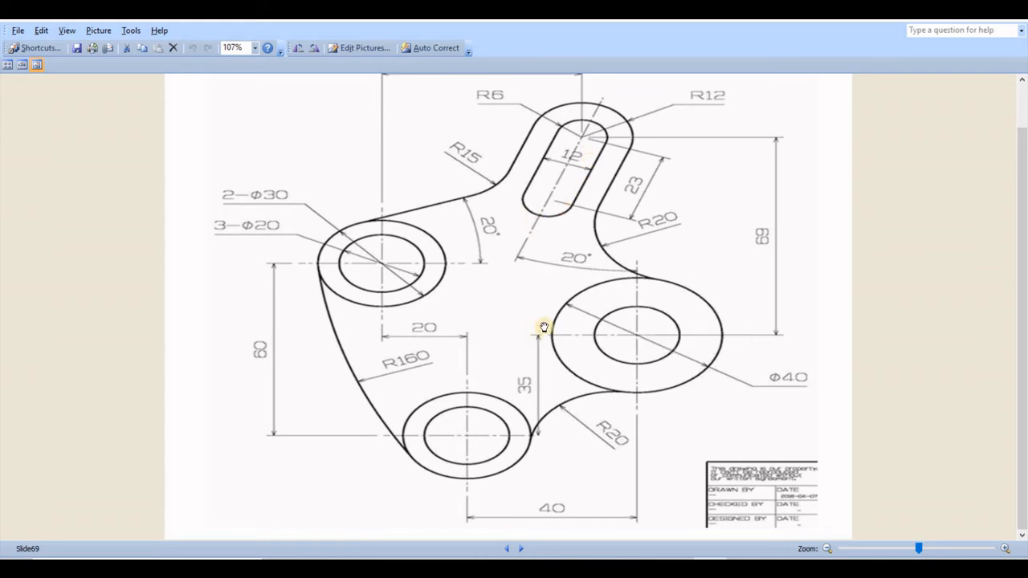
scroll(495, 233, up, 1)
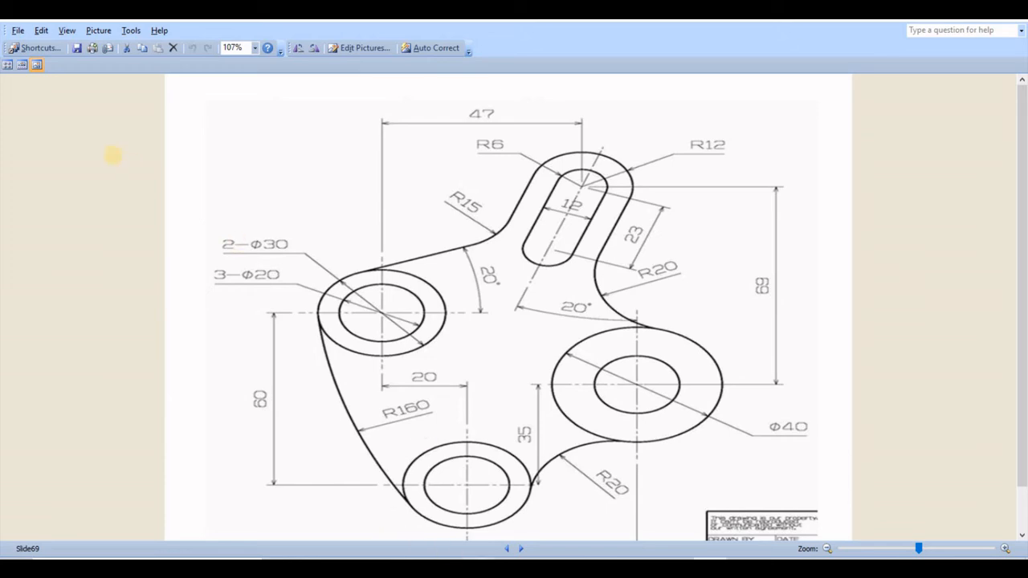
key(alt+Tab)
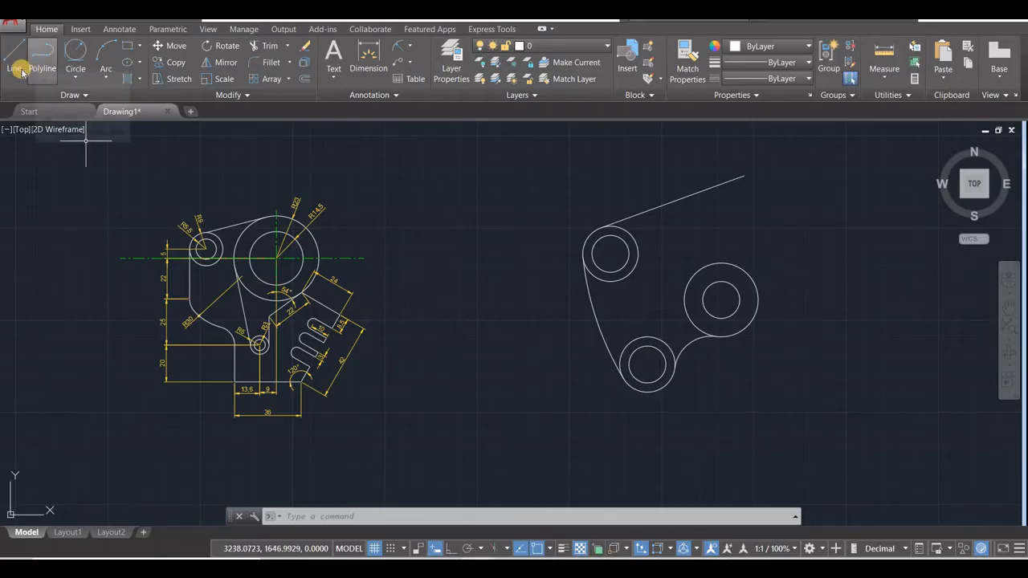
click(72, 78)
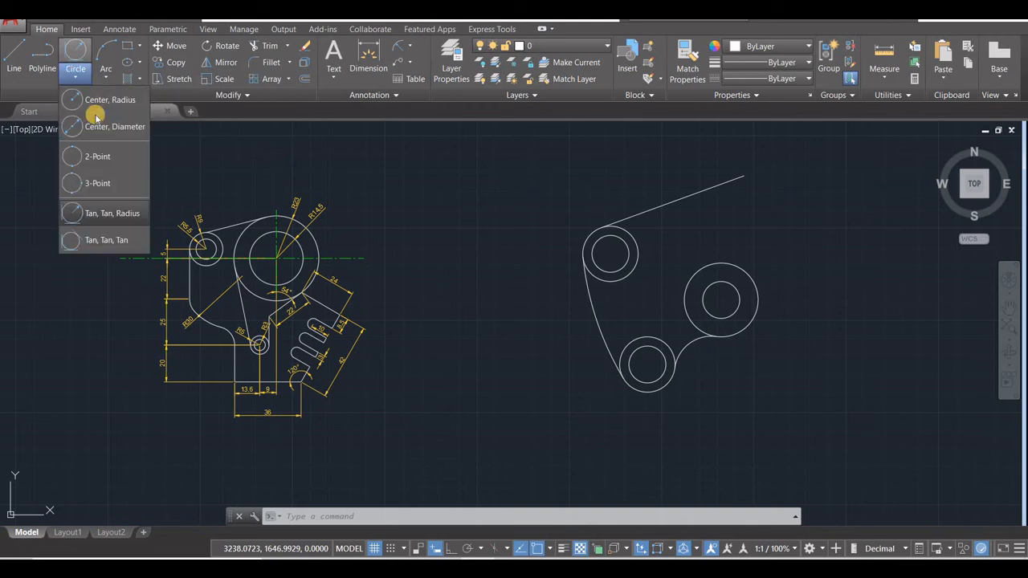
click(84, 99)
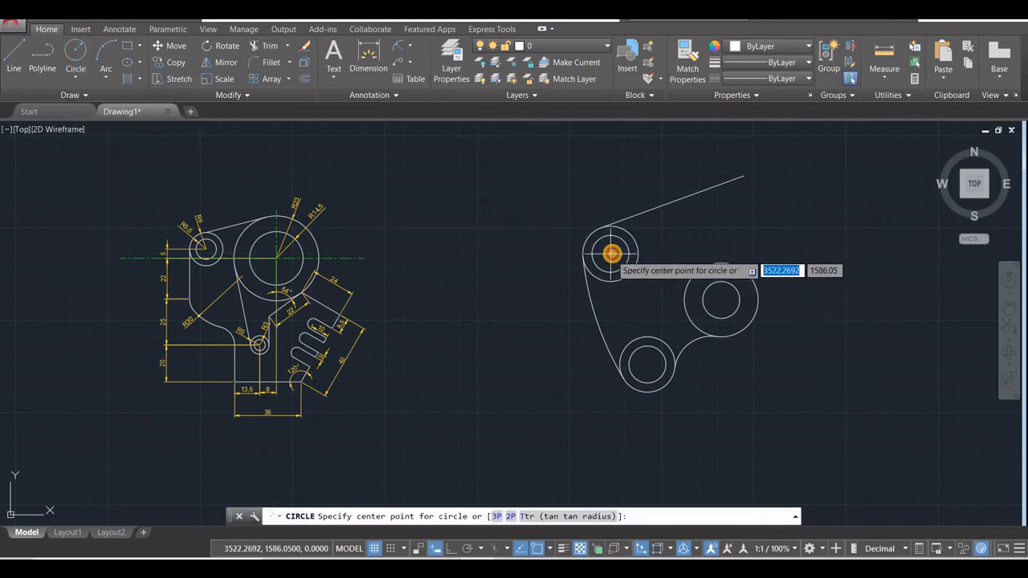
click(610, 256)
text(47)
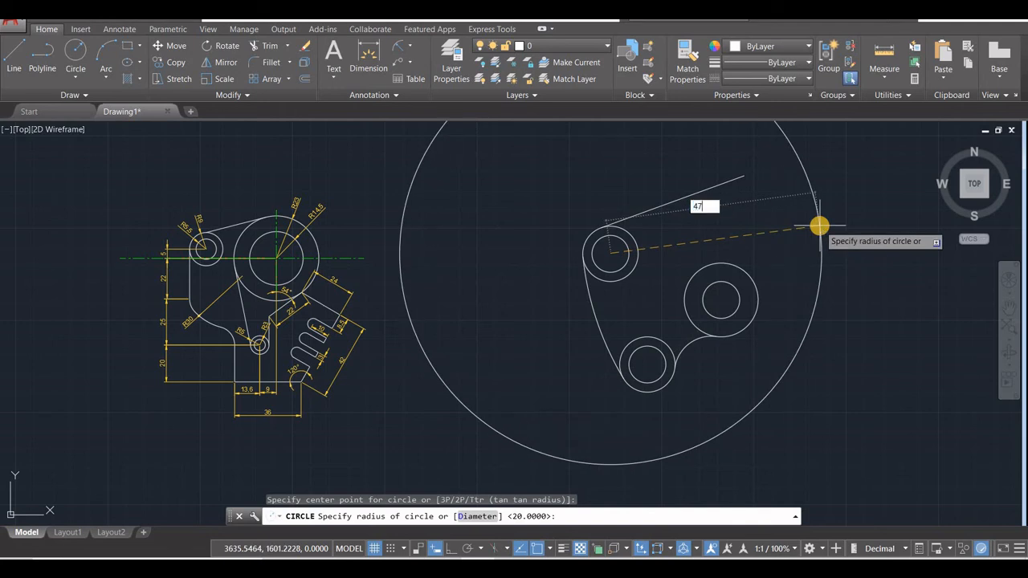
key(Return)
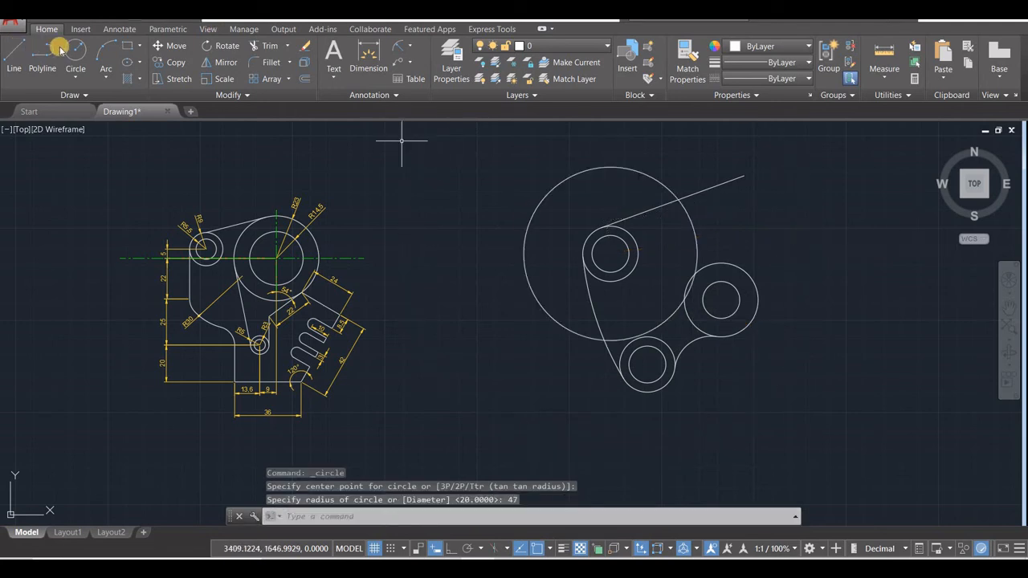
Draw a radius 69 construction circle centred on the diameter 40 circle.
click(93, 54)
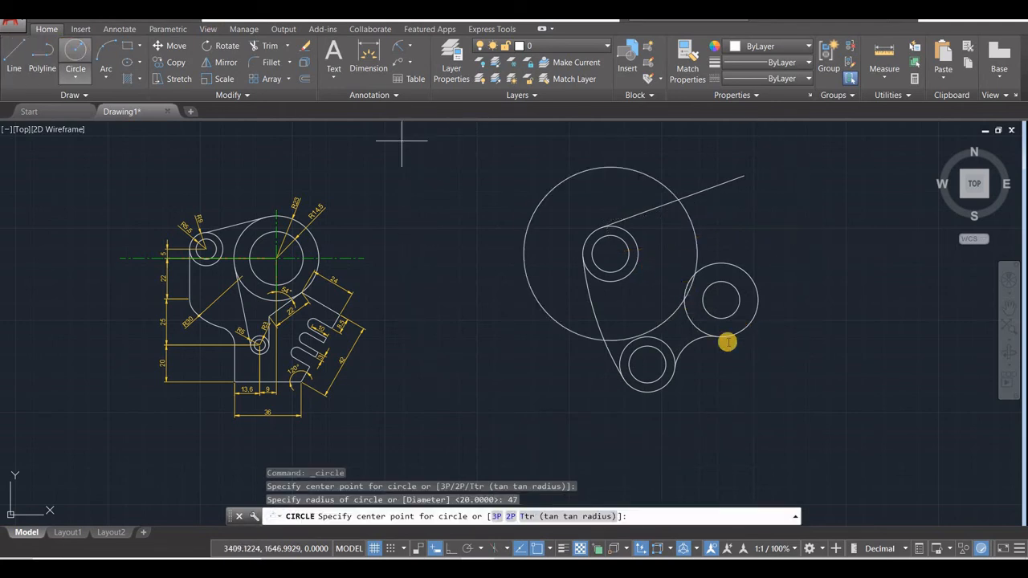
click(722, 299)
text(69)
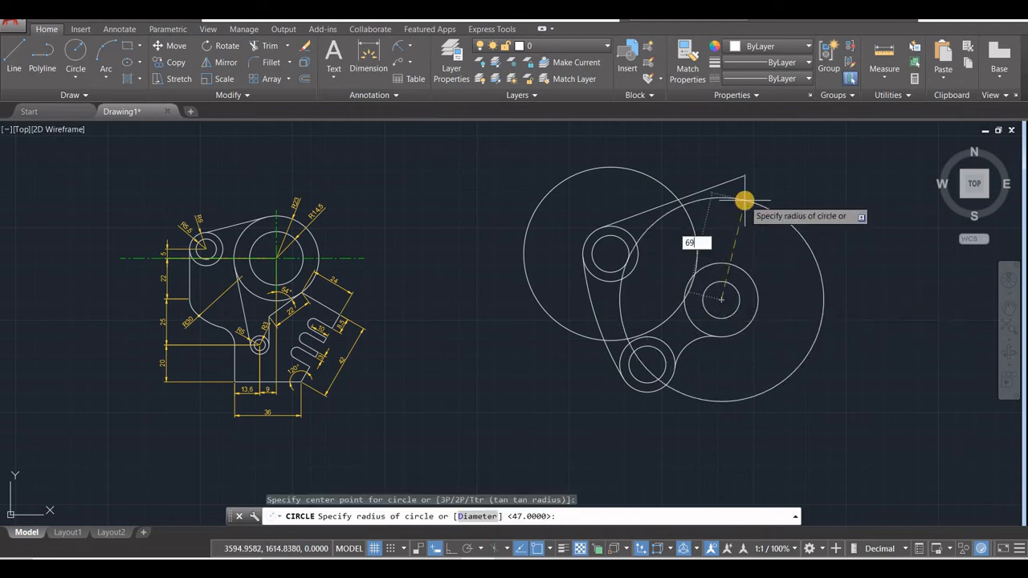
key(Return)
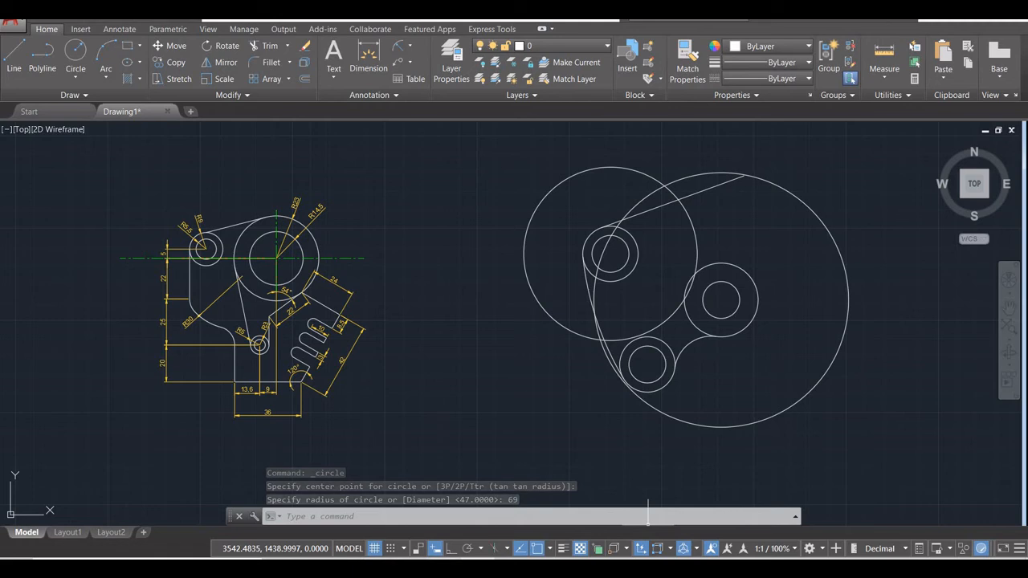
click(708, 566)
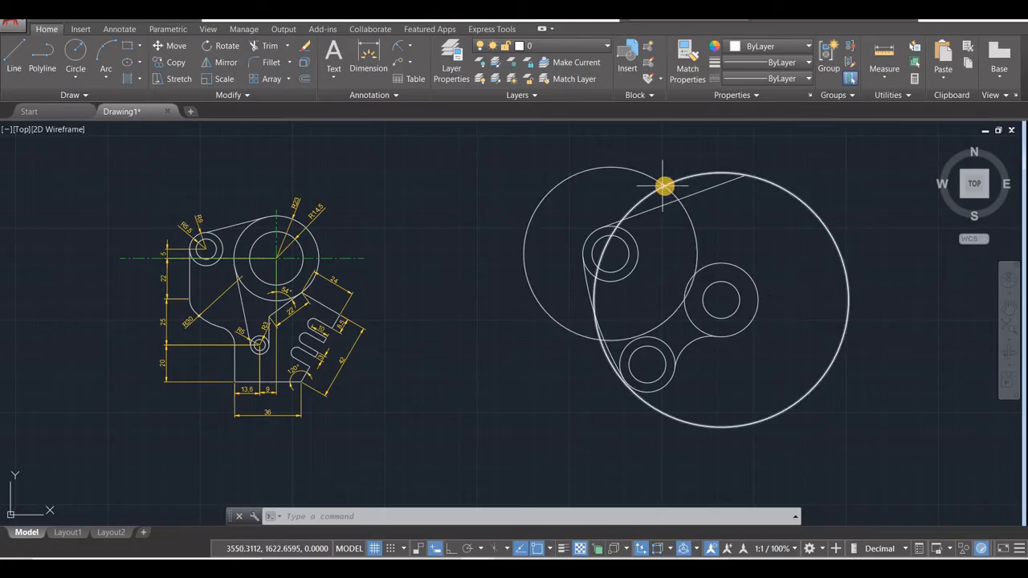
click(664, 188)
key(Escape)
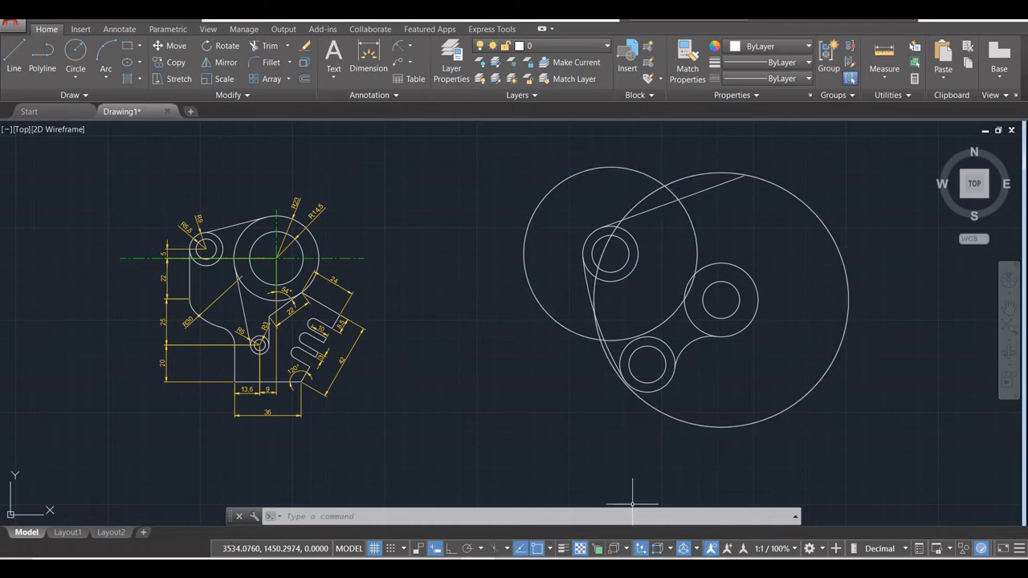
After checking the reference drawing, turn Ortho on and draw a 23 long vertical line downward from the upper intersection of the two construction circles.
key(alt+Tab)
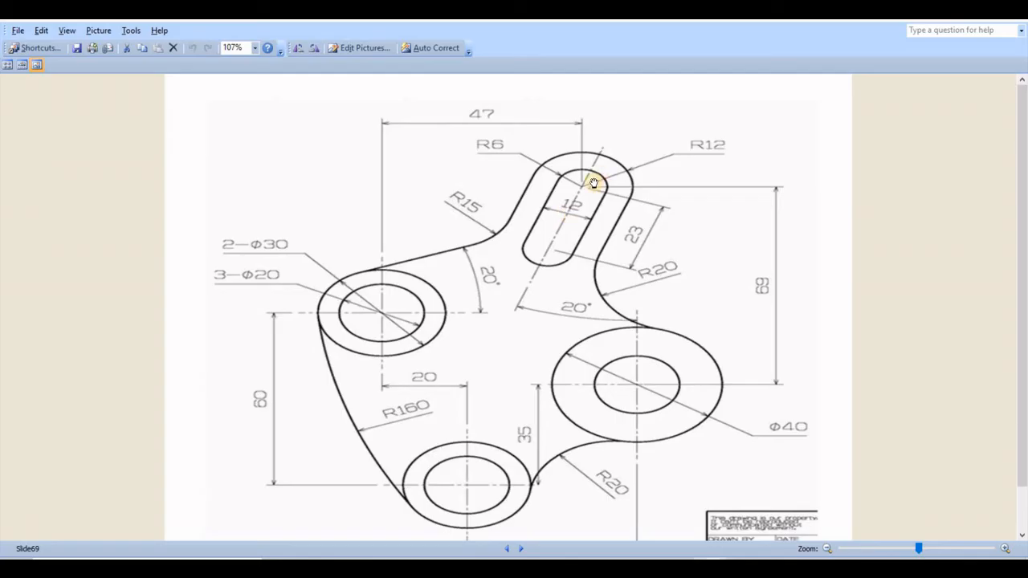
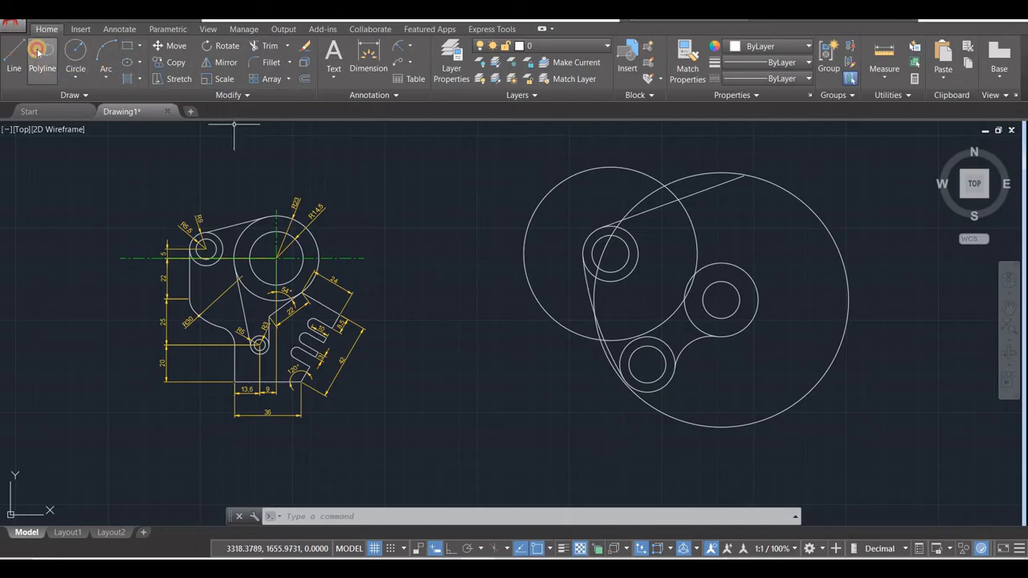
click(17, 51)
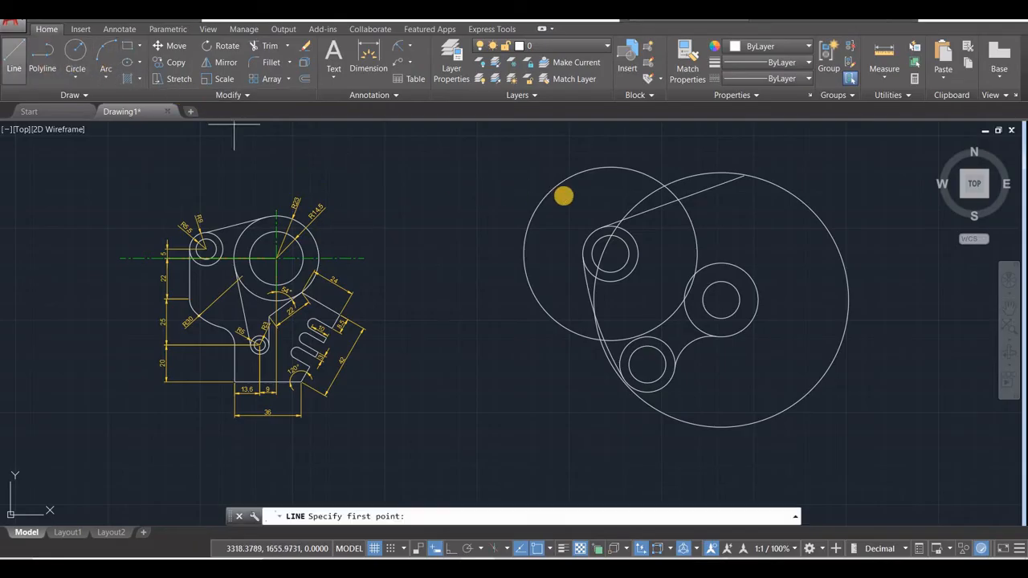
click(665, 188)
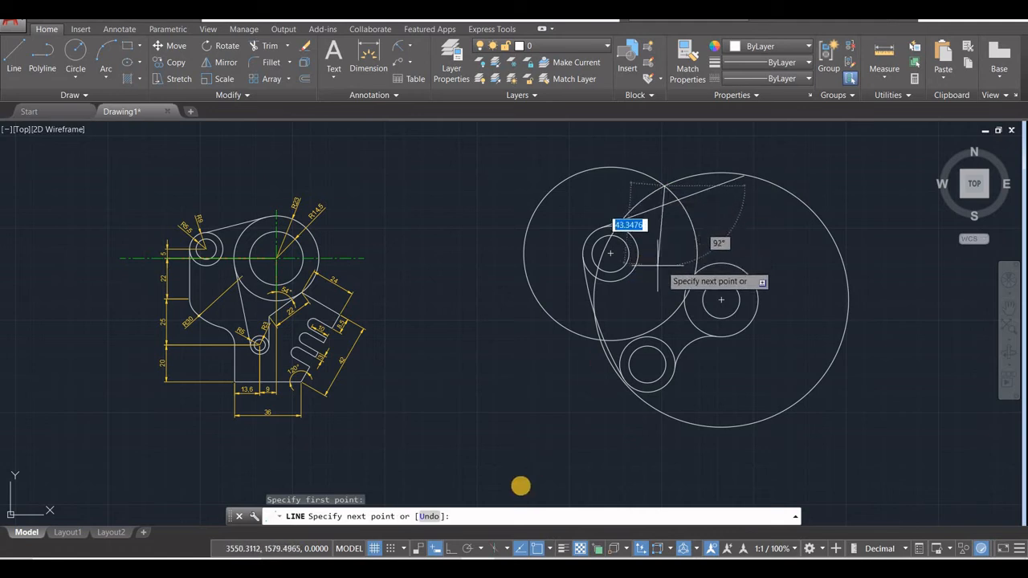
key(F8)
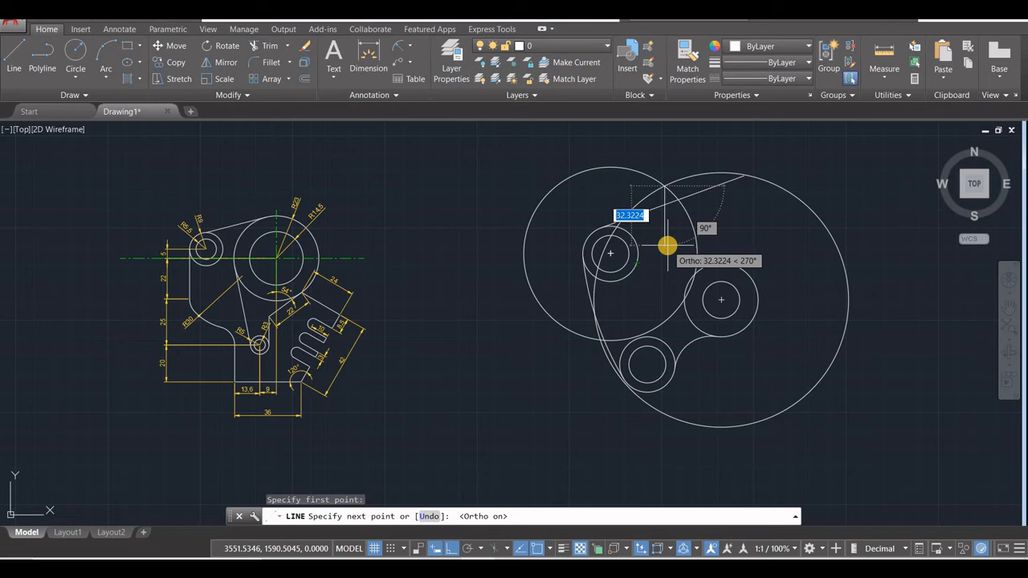
text(23)
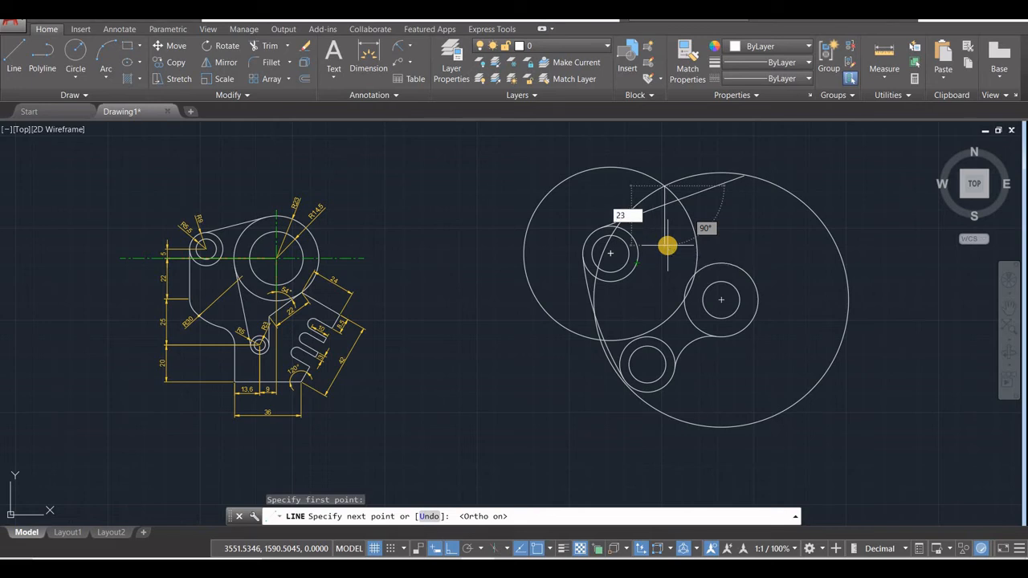
key(Return)
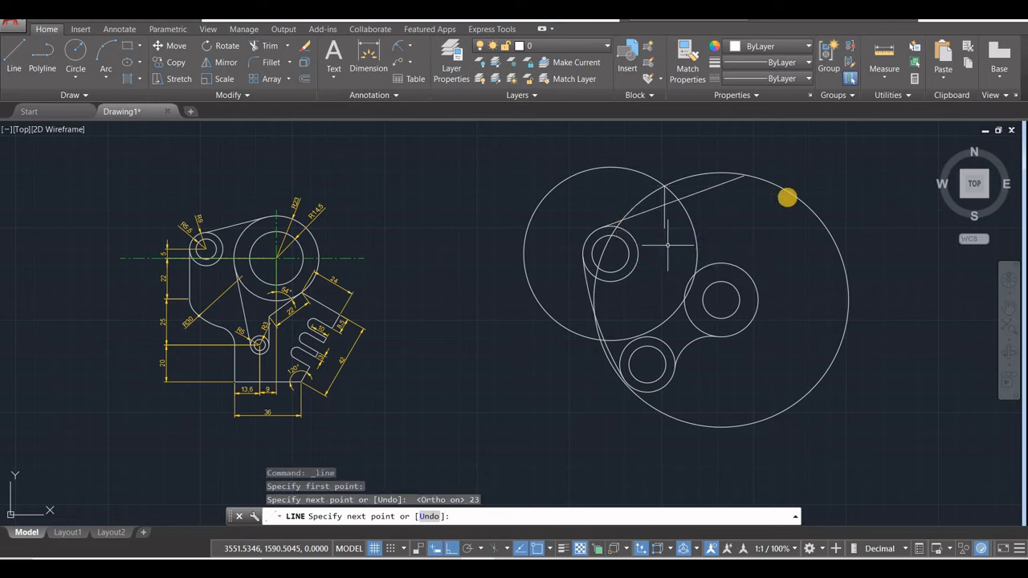
key(Escape)
Draw a radius 6 circle at each end of the 23 long vertical line.
click(75, 49)
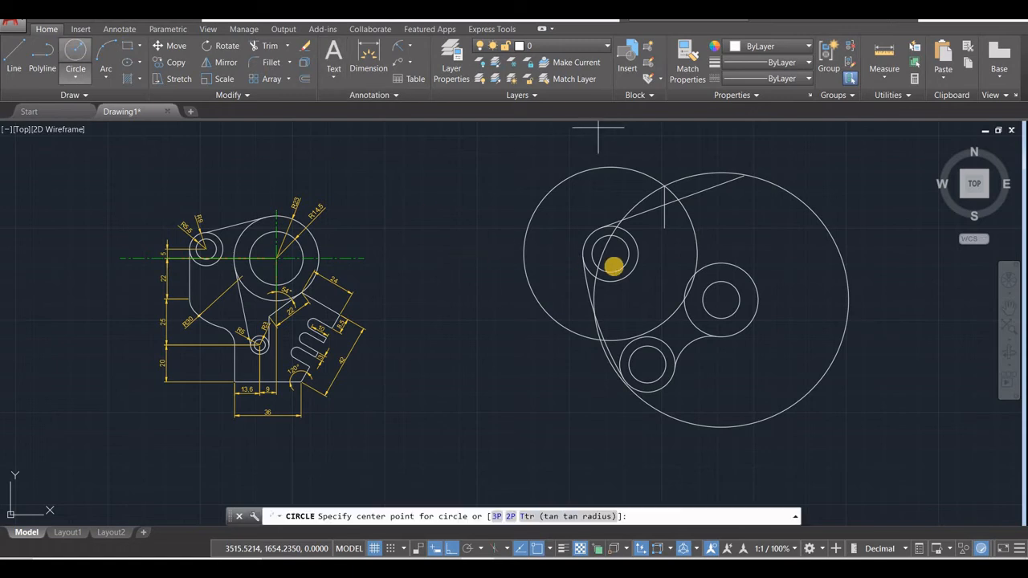
click(665, 229)
text(6)
key(Return)
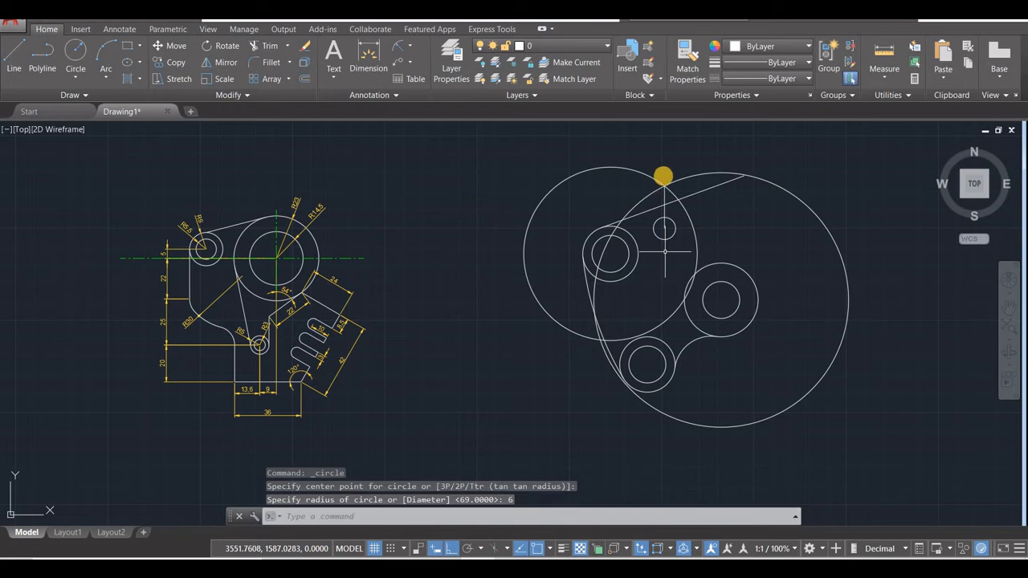
key(Return)
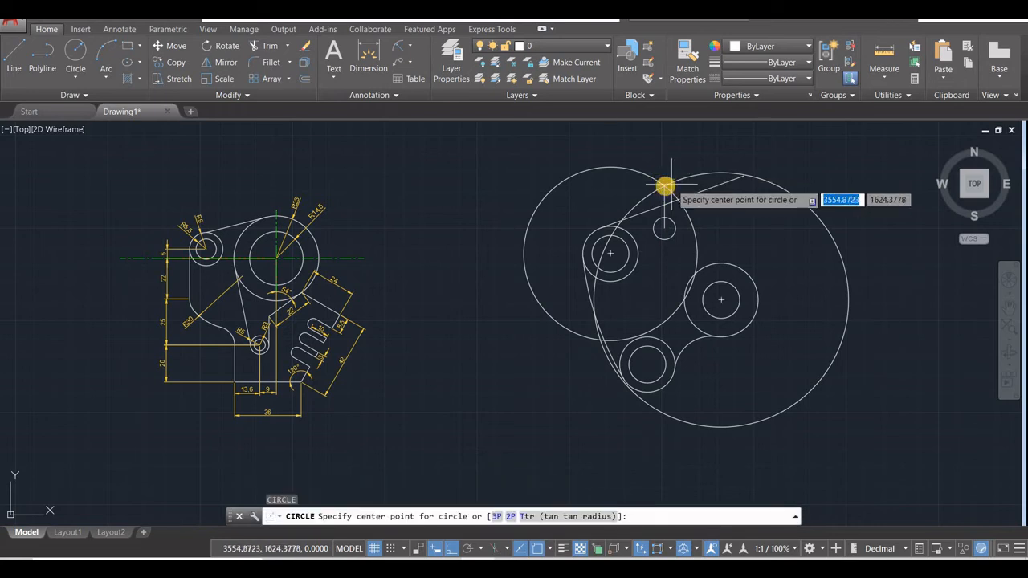
click(665, 185)
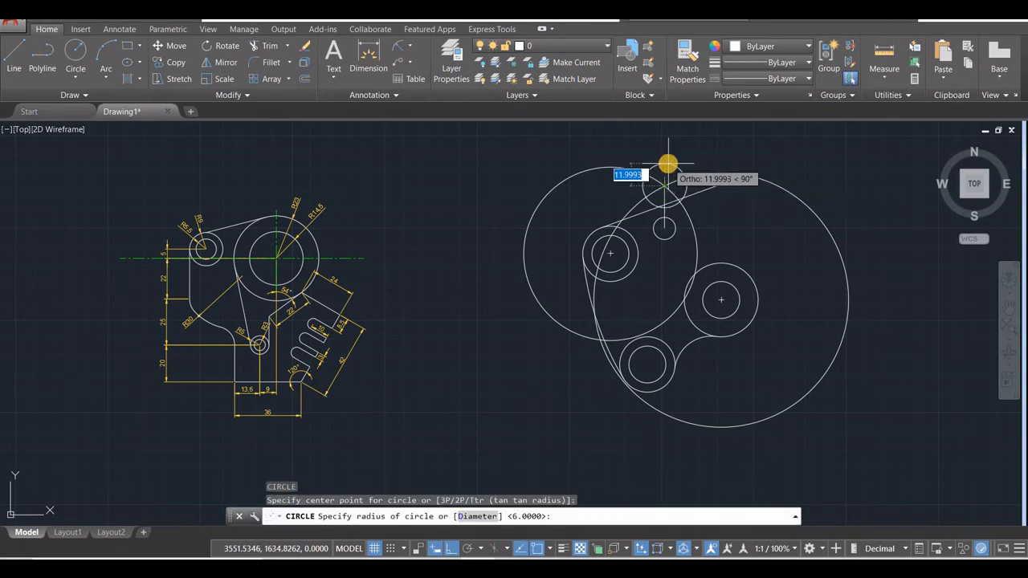
text(6)
key(Return)
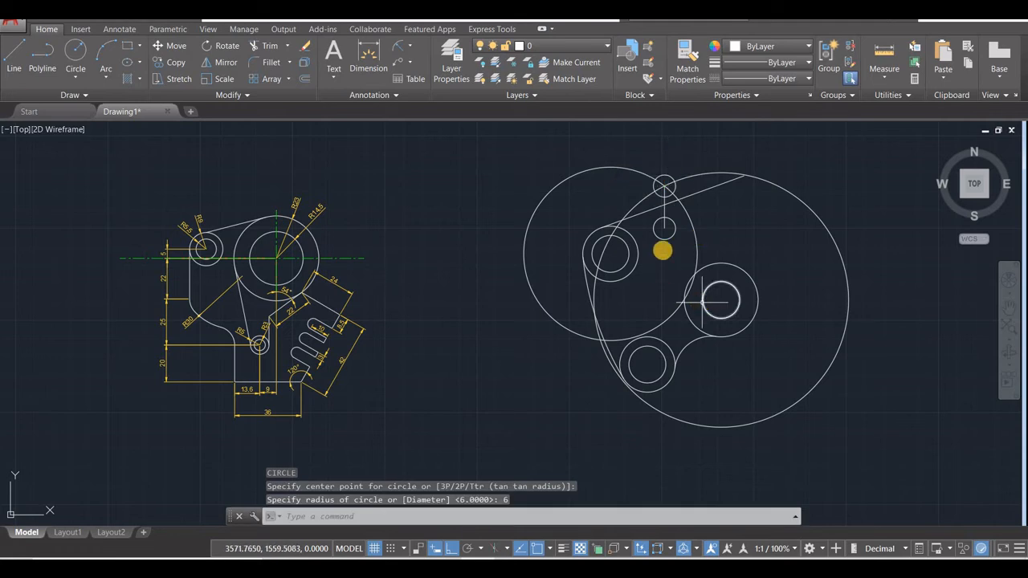
Draw two vertical lines joining the left and right quadrants of the two radius 6 circles to form the slot's sides.
scroll(661, 197, up, 4)
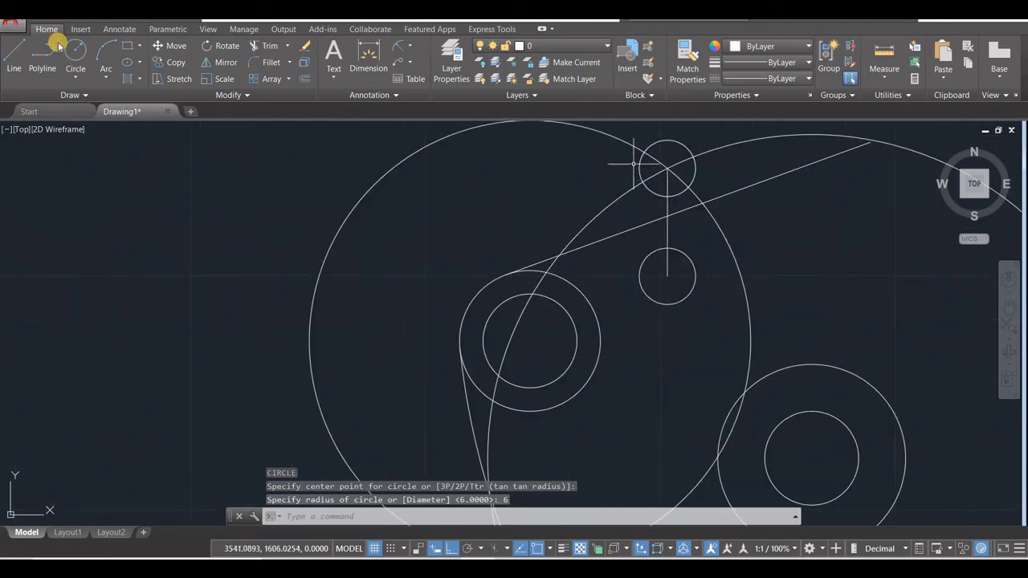
click(16, 70)
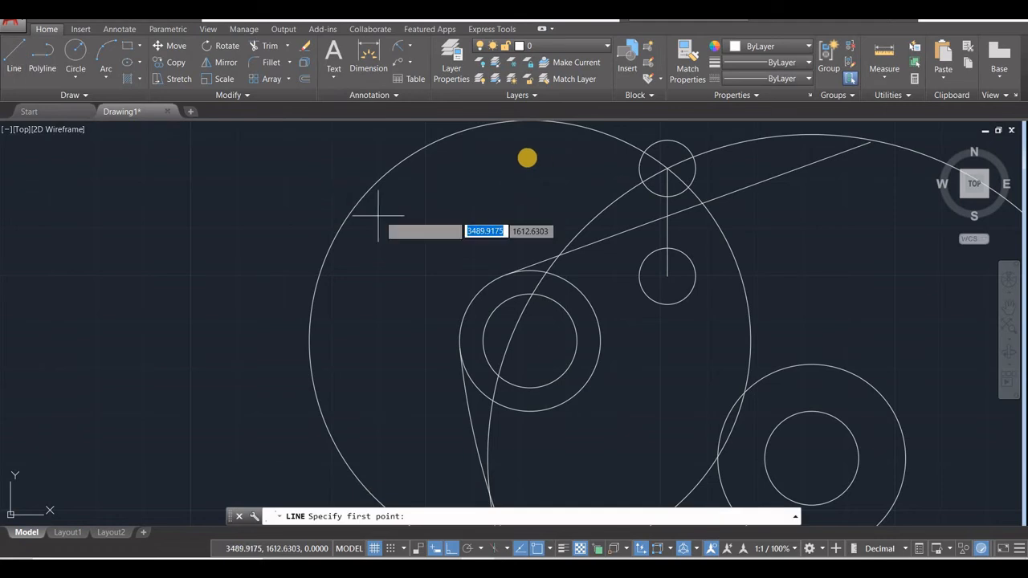
click(637, 169)
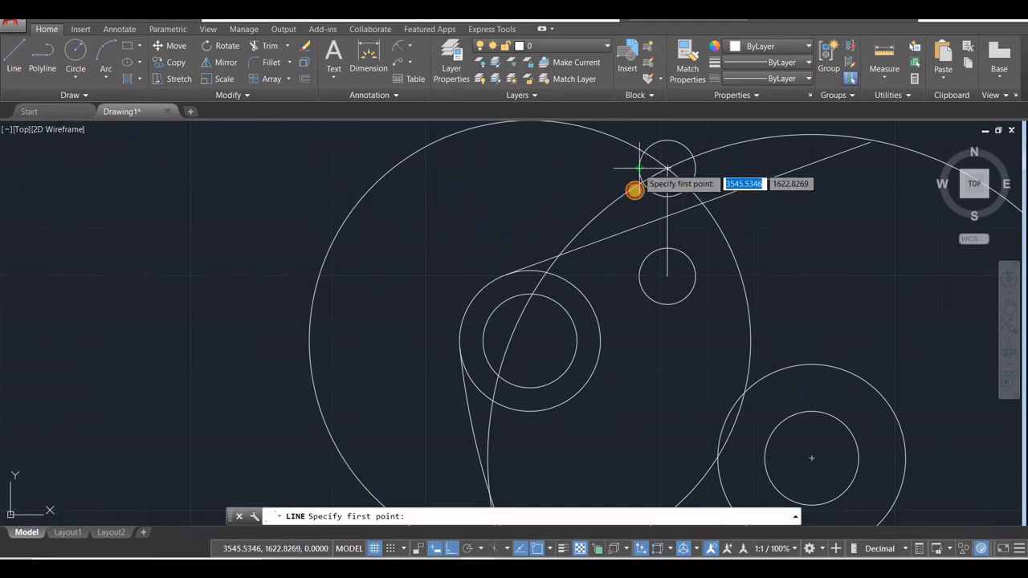
click(637, 275)
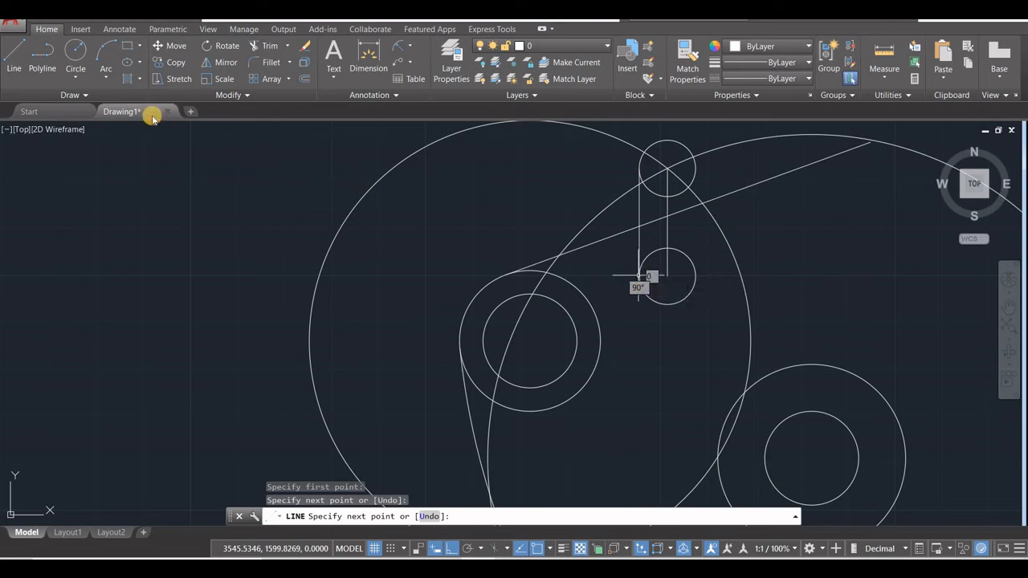
key(Escape)
click(13, 56)
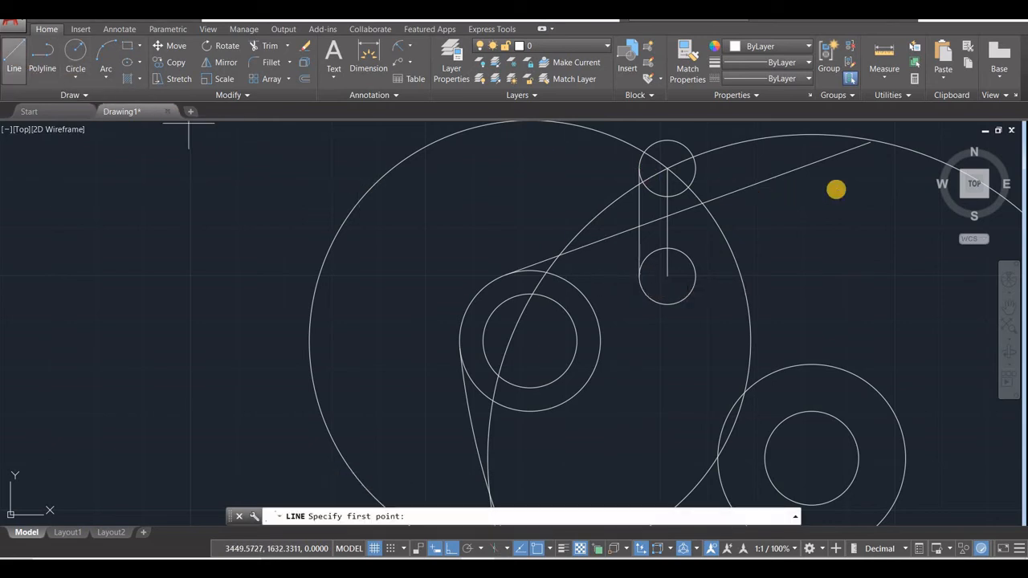
click(695, 168)
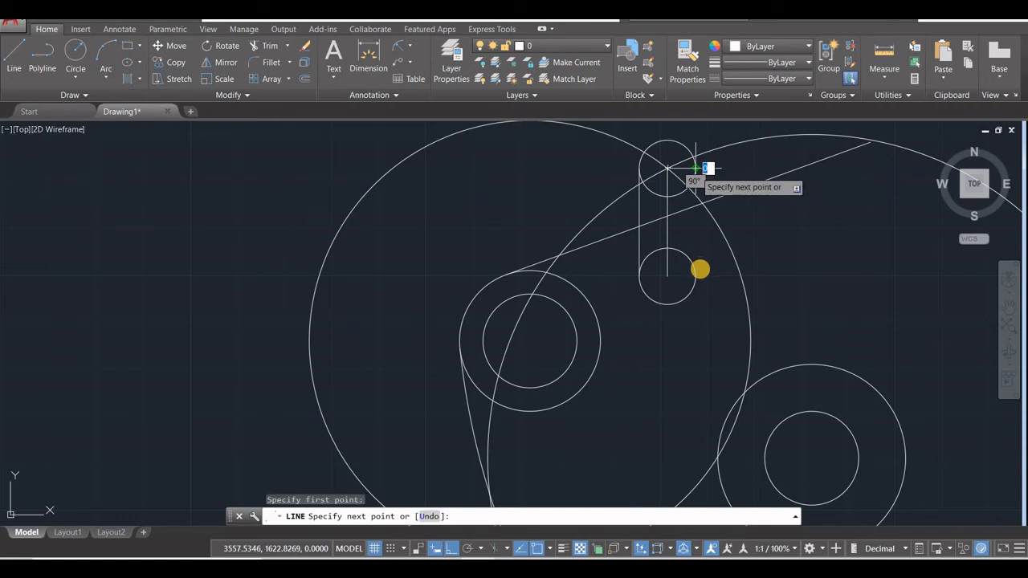
click(697, 275)
key(Escape)
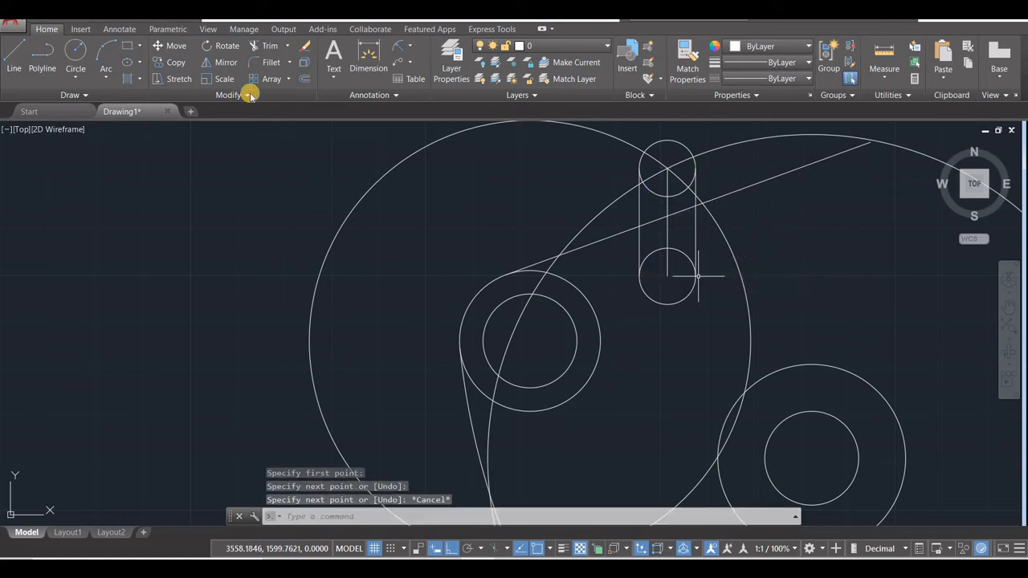
Trim away the inner halves of the two radius 6 circles to leave a closed slot outline.
click(268, 46)
key(Return)
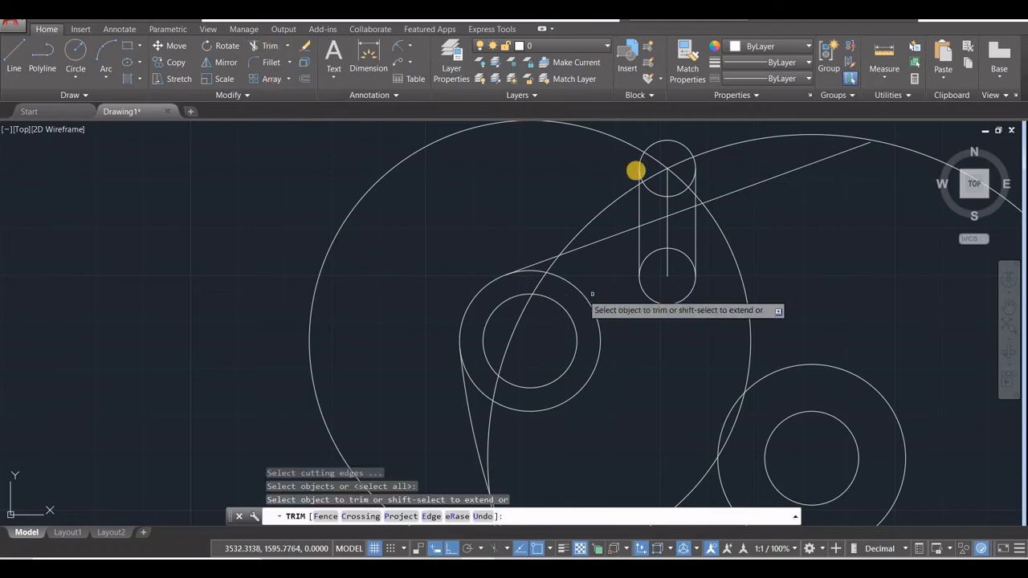
scroll(660, 191, up, 2)
scroll(659, 193, up, 2)
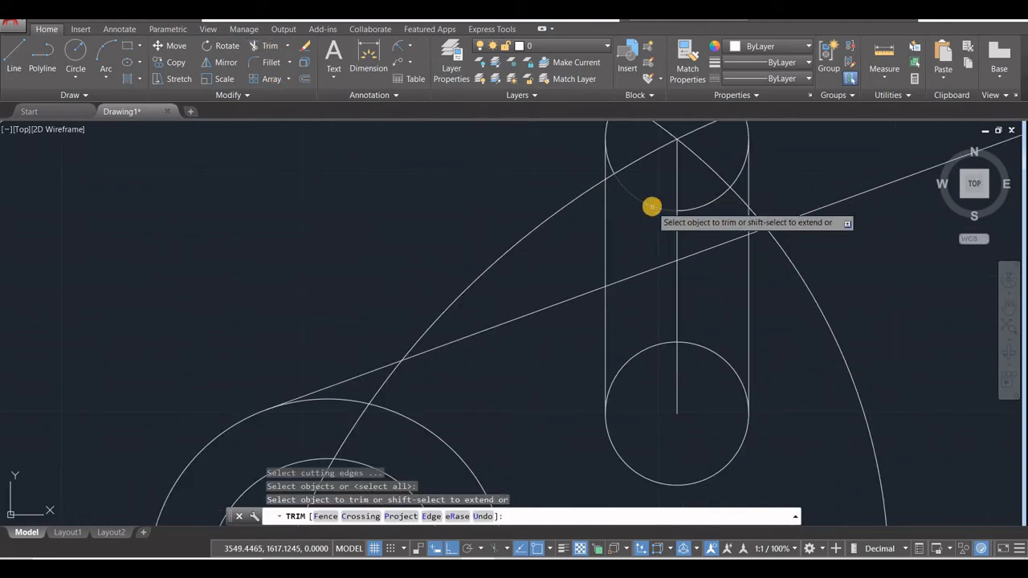
click(614, 168)
click(717, 201)
click(732, 178)
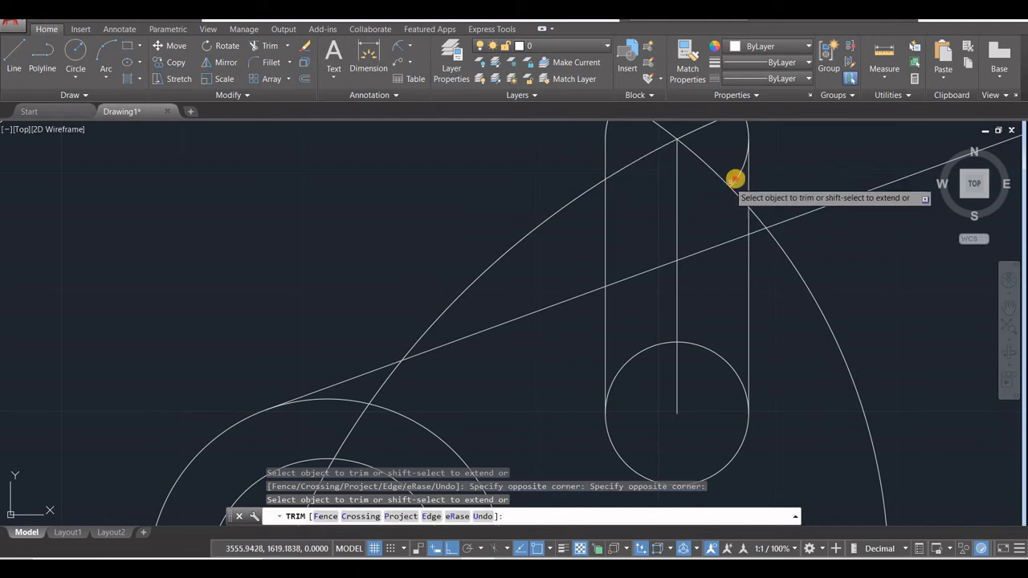
scroll(711, 223, down, 2)
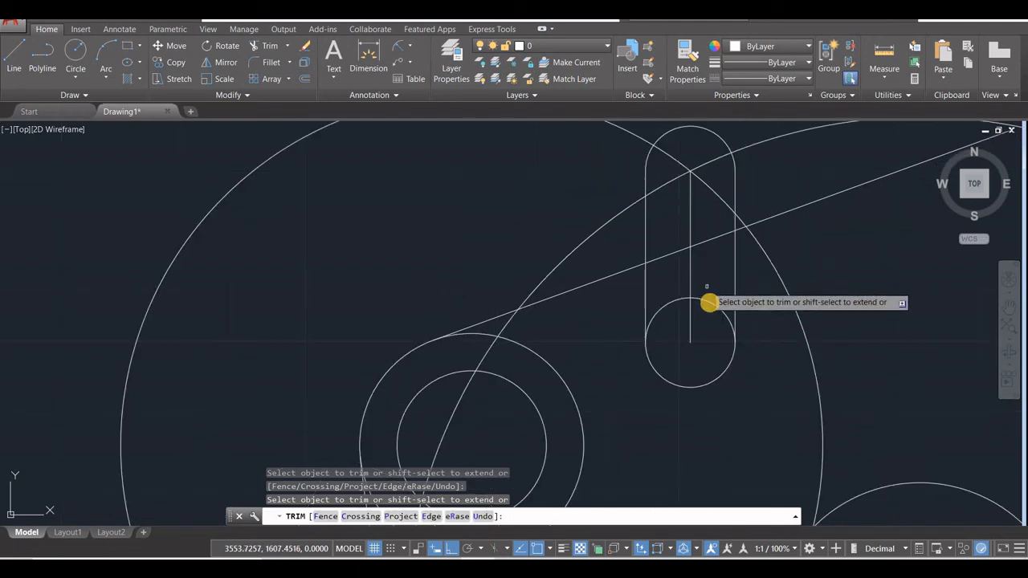
click(711, 302)
click(663, 305)
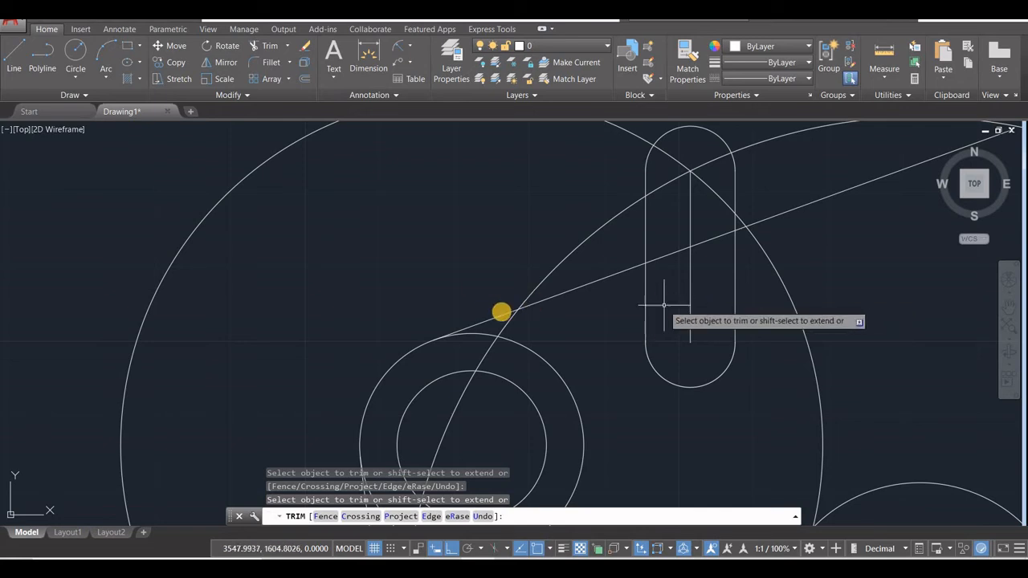
key(Escape)
Erase the two large construction circles that cross at the slot's upper centre.
click(551, 272)
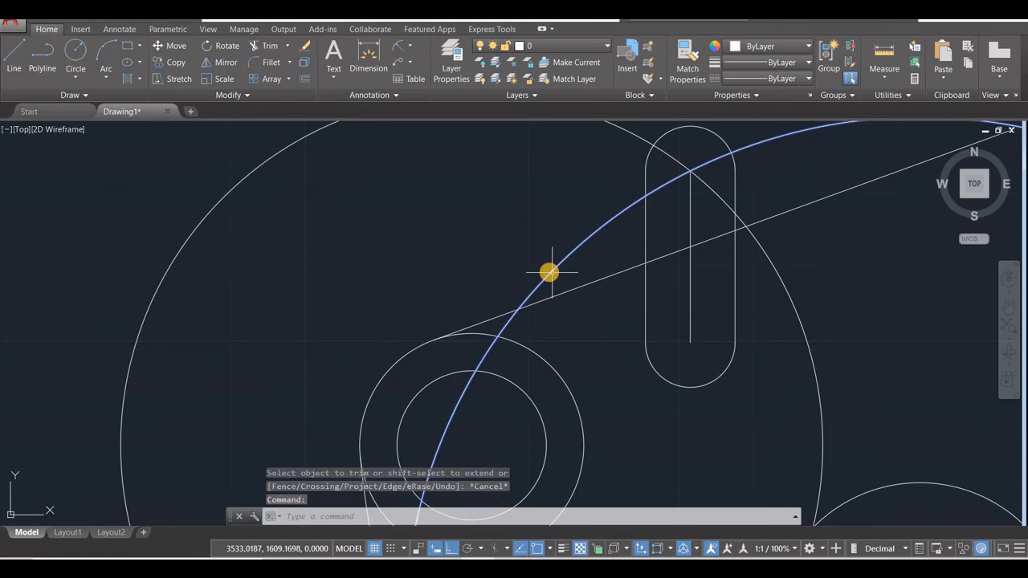
key(Delete)
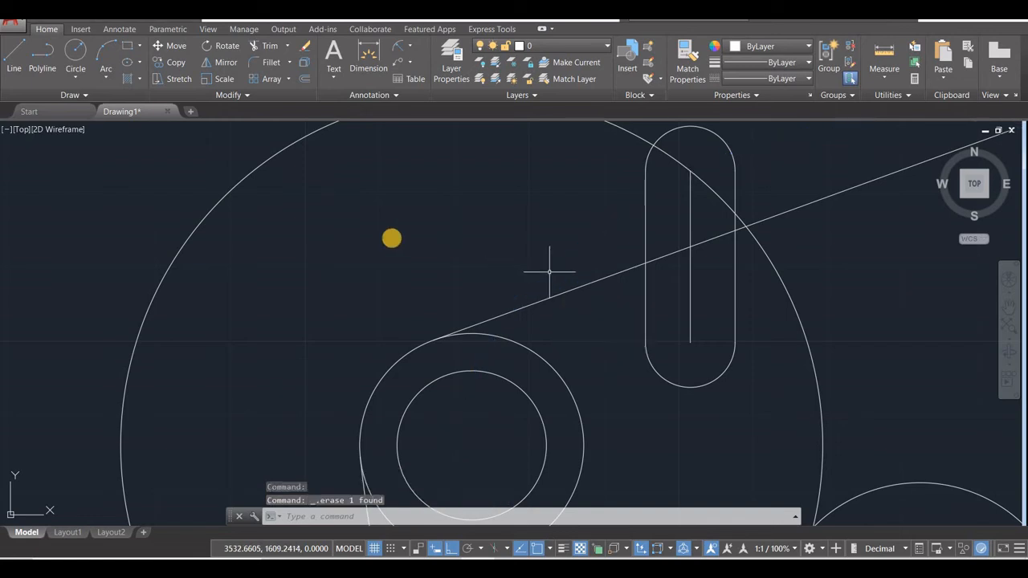
click(230, 189)
key(Delete)
Rotate the slot's arcs, sides and centre line by -20 degrees about the upper end of the centre line.
scroll(362, 269, down, 4)
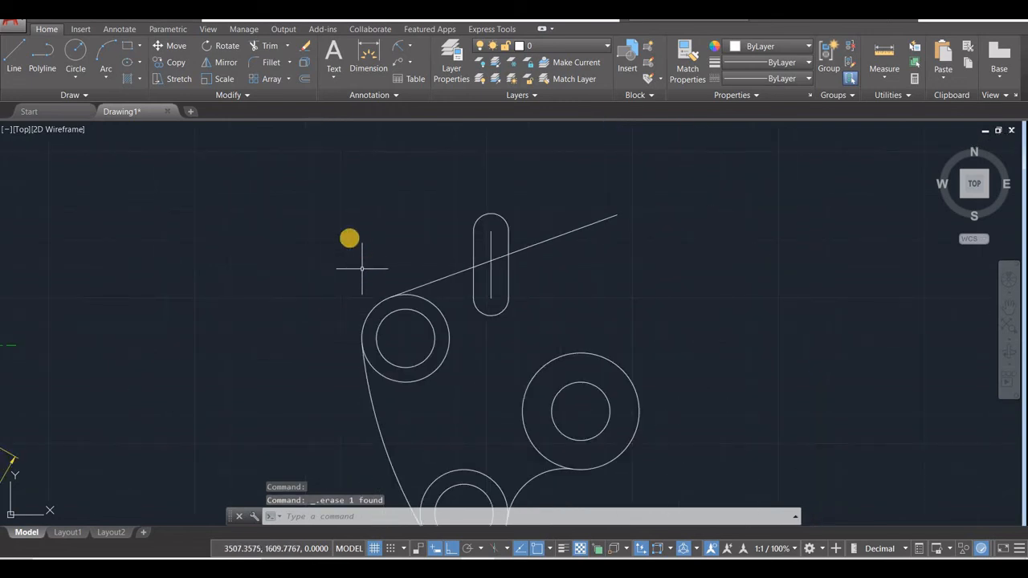
click(218, 45)
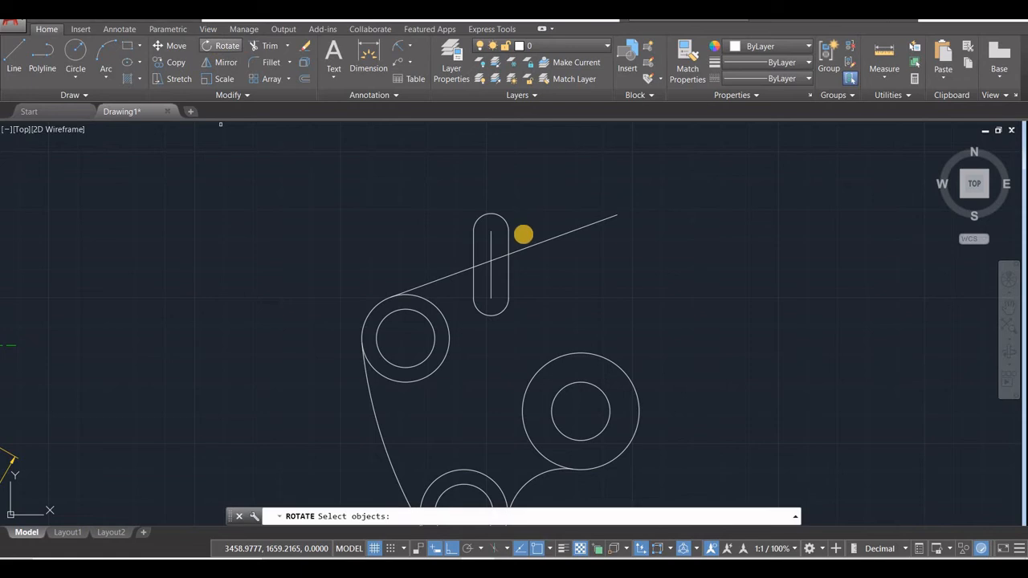
click(503, 231)
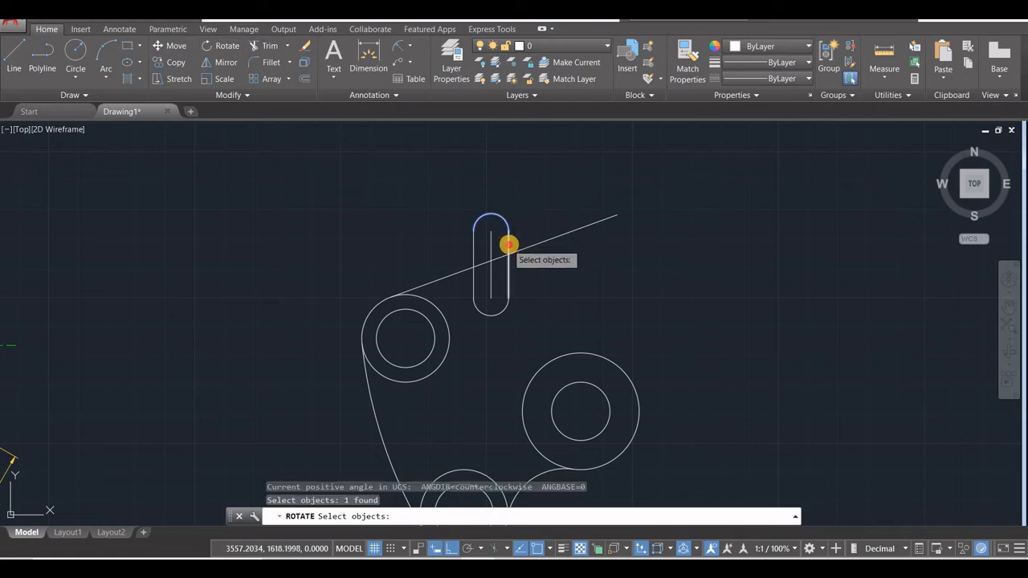
click(499, 313)
click(474, 286)
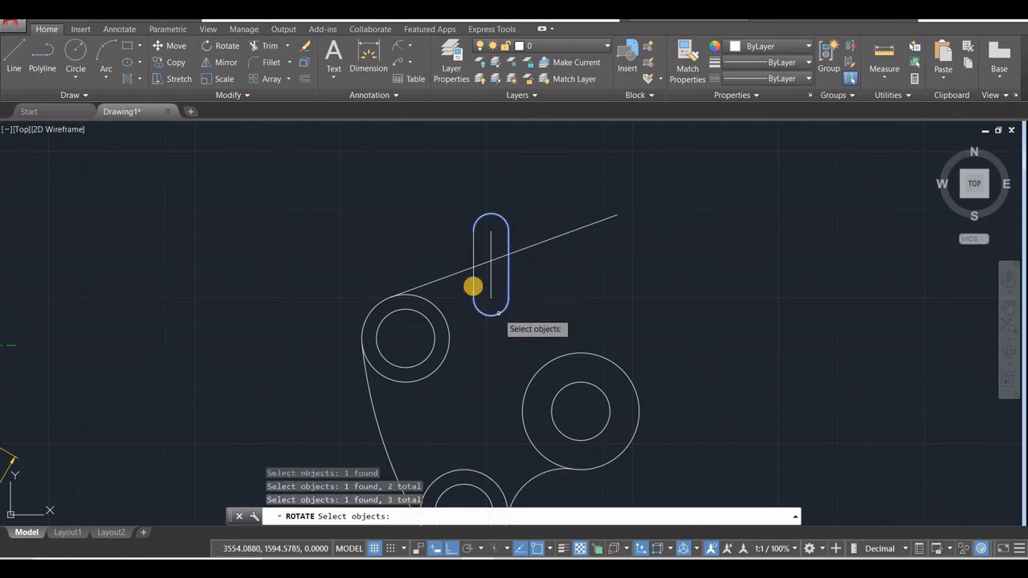
click(490, 272)
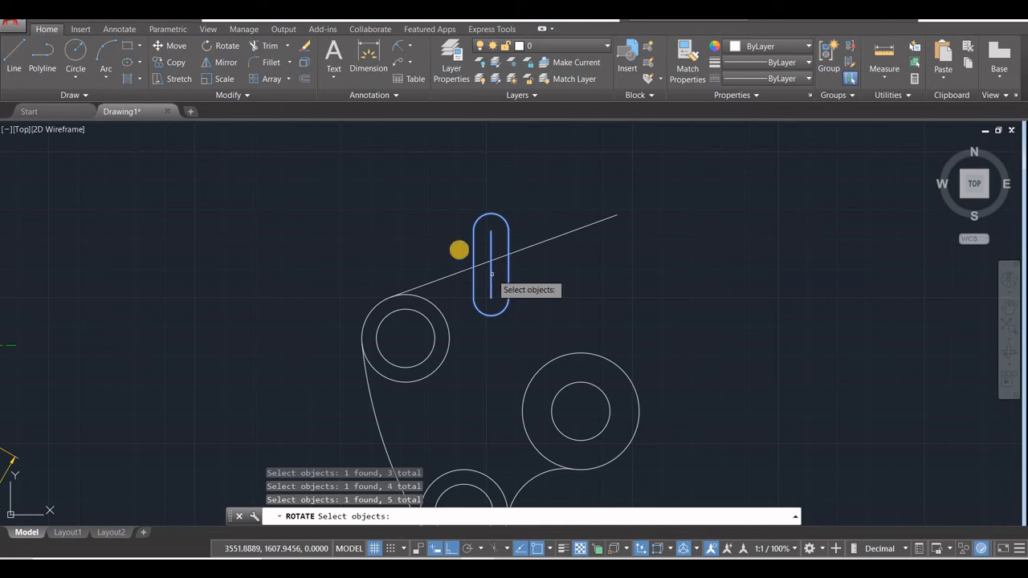
key(Return)
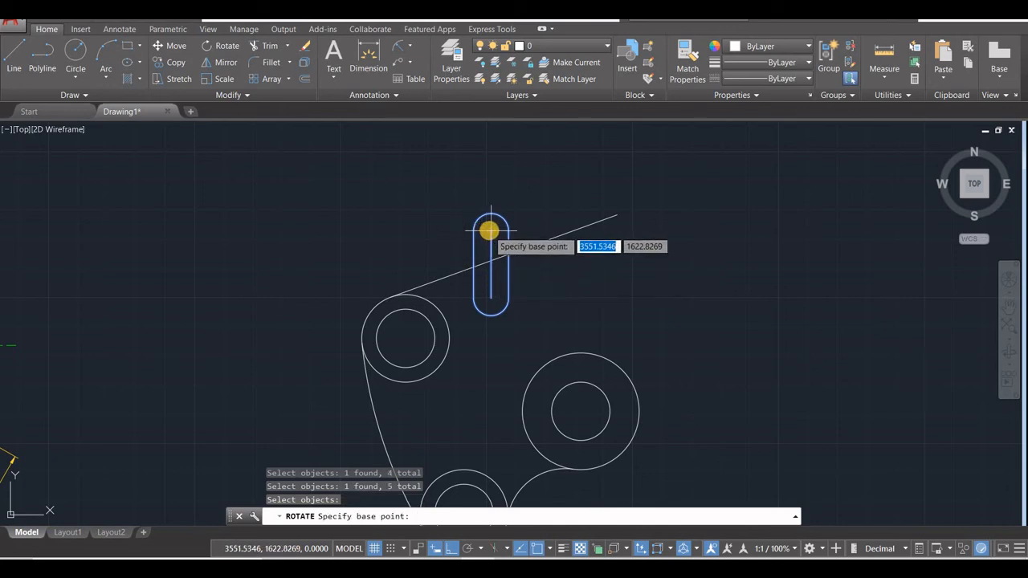
click(489, 230)
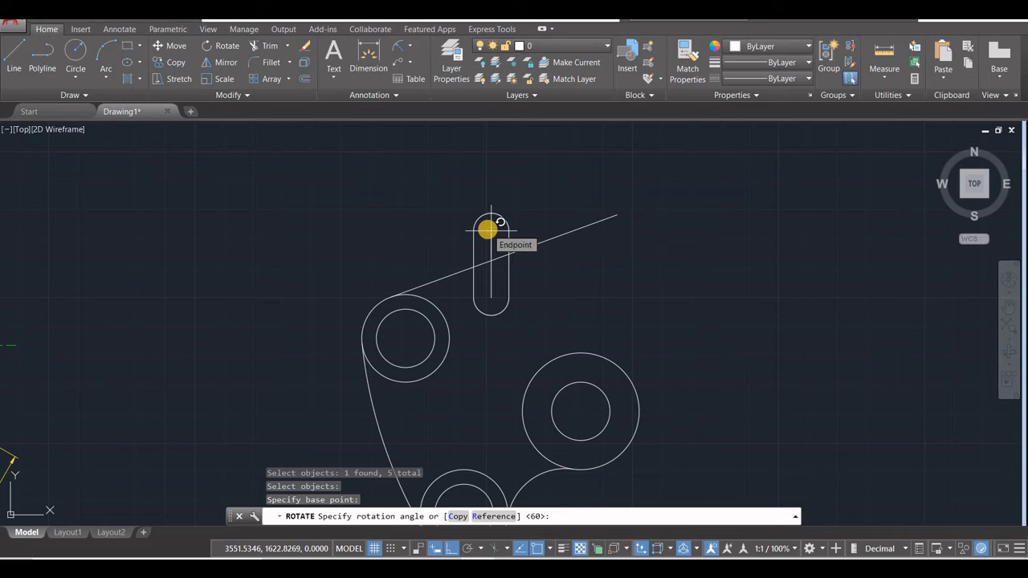
text(-)
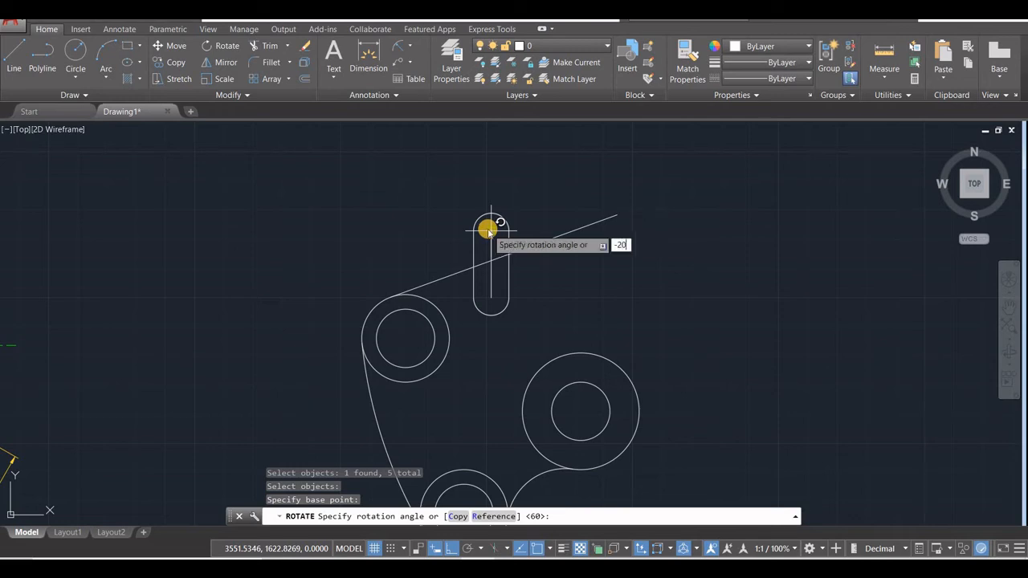
text(20)
key(Return)
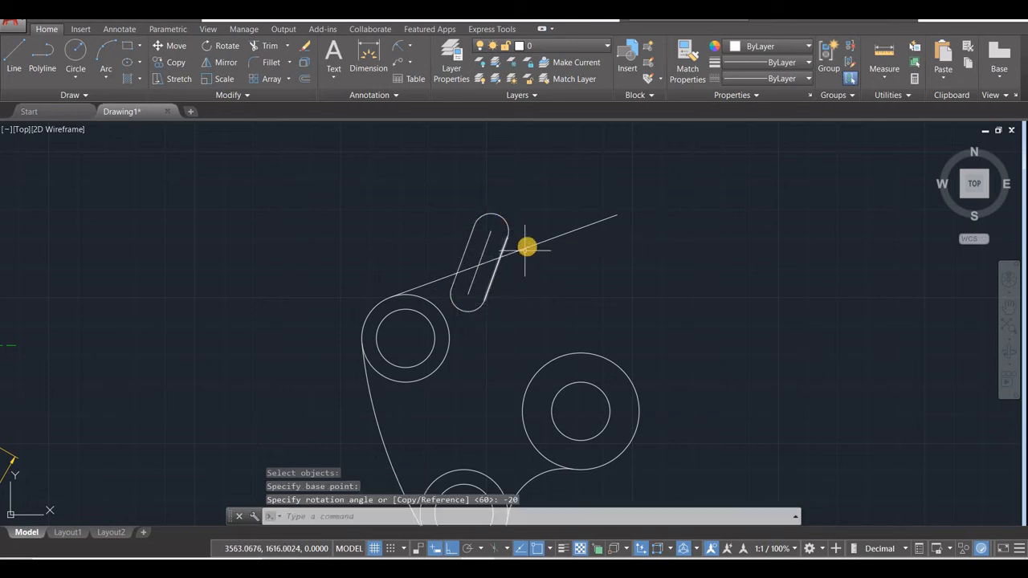
After checking the reference drawing, offset the slot's upper arc and both straight sides outward by 6.
mouse_move(527, 246)
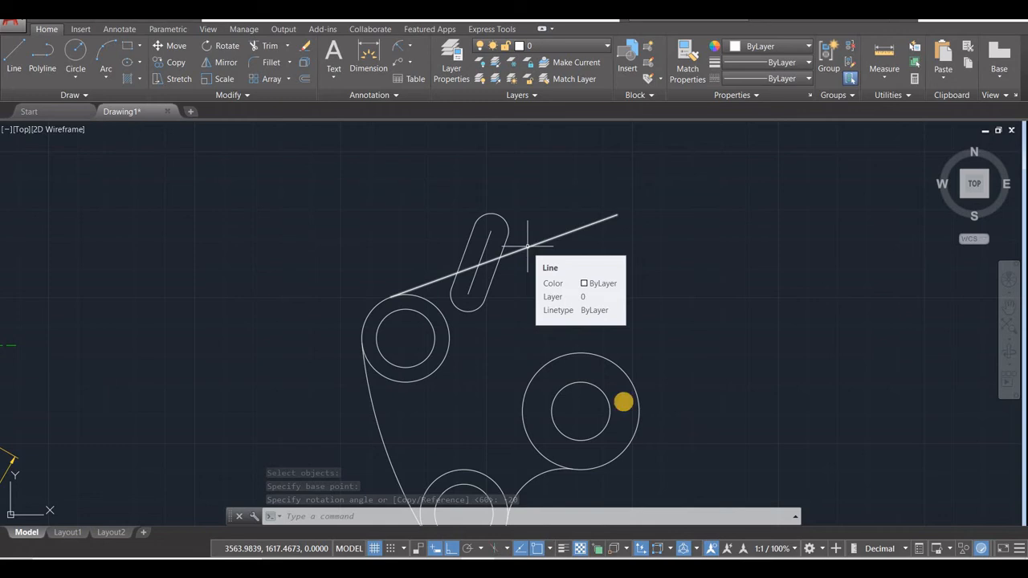
key(alt+Tab)
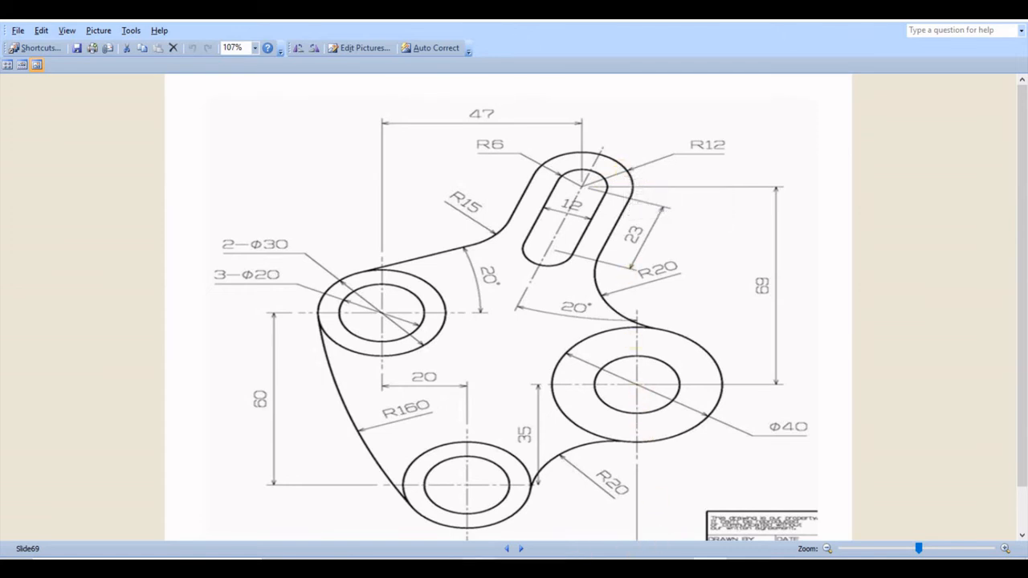
key(alt+Tab)
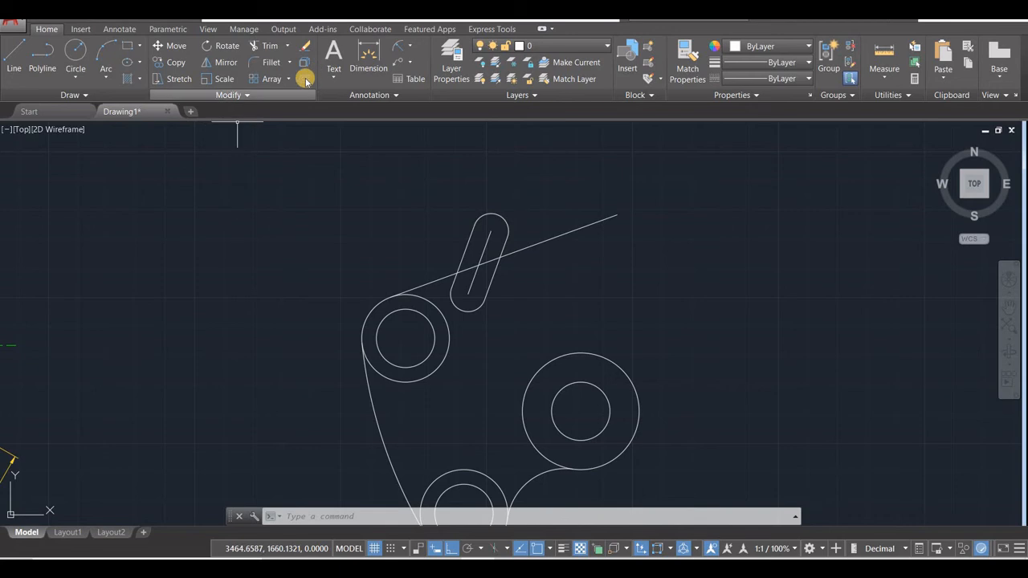
text(o)
key(Return)
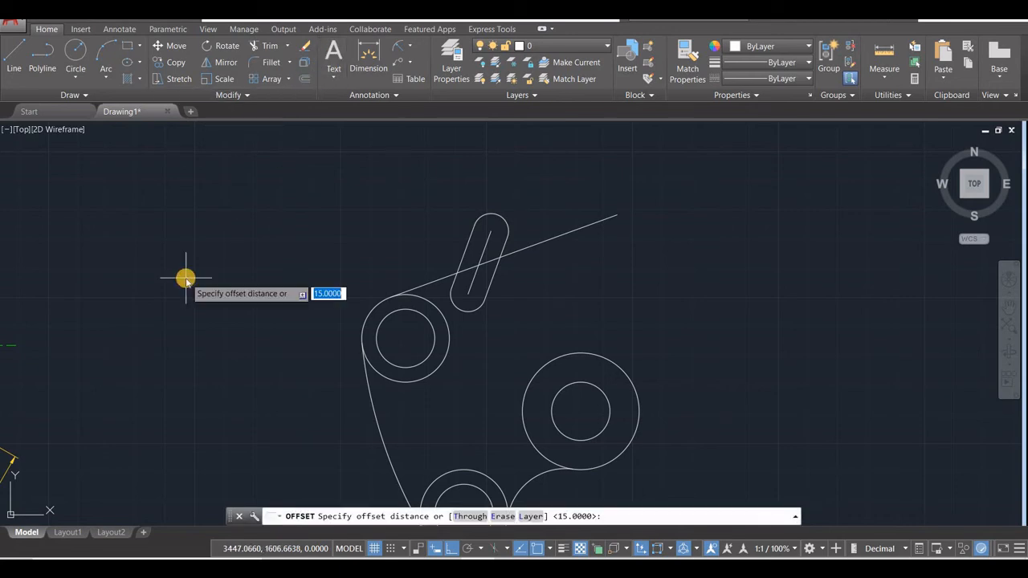
key(Return)
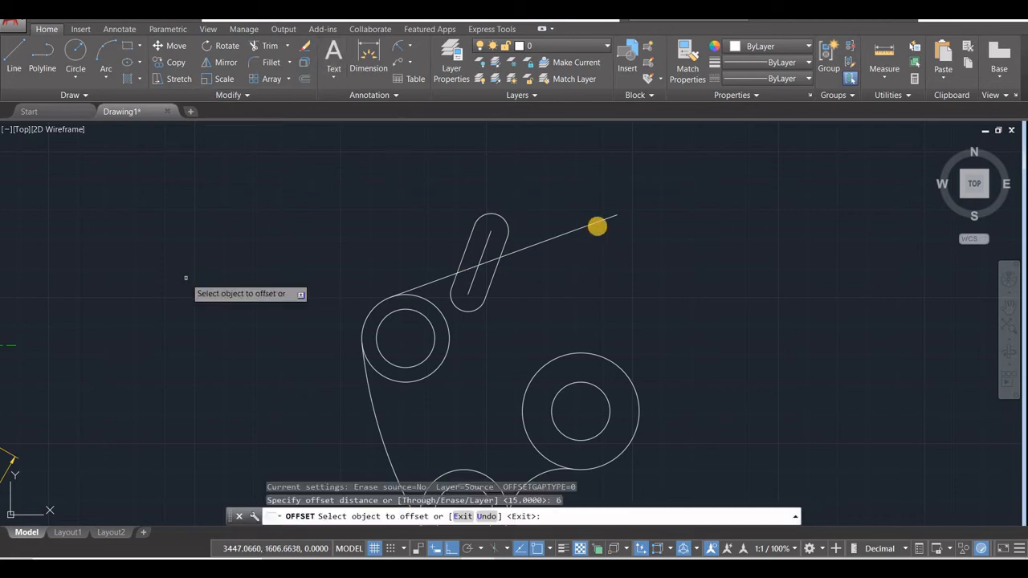
click(505, 211)
click(525, 195)
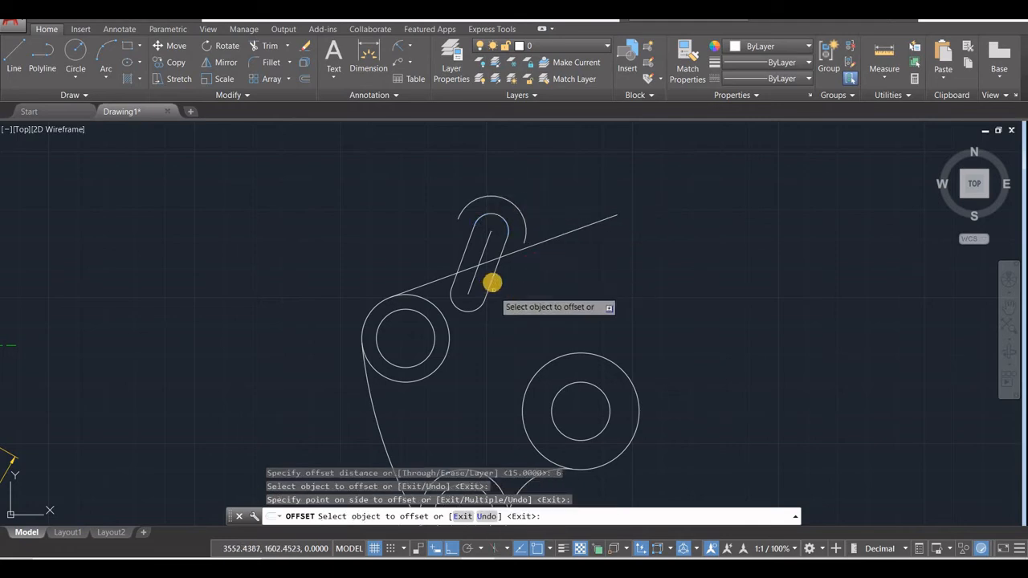
click(494, 281)
click(552, 306)
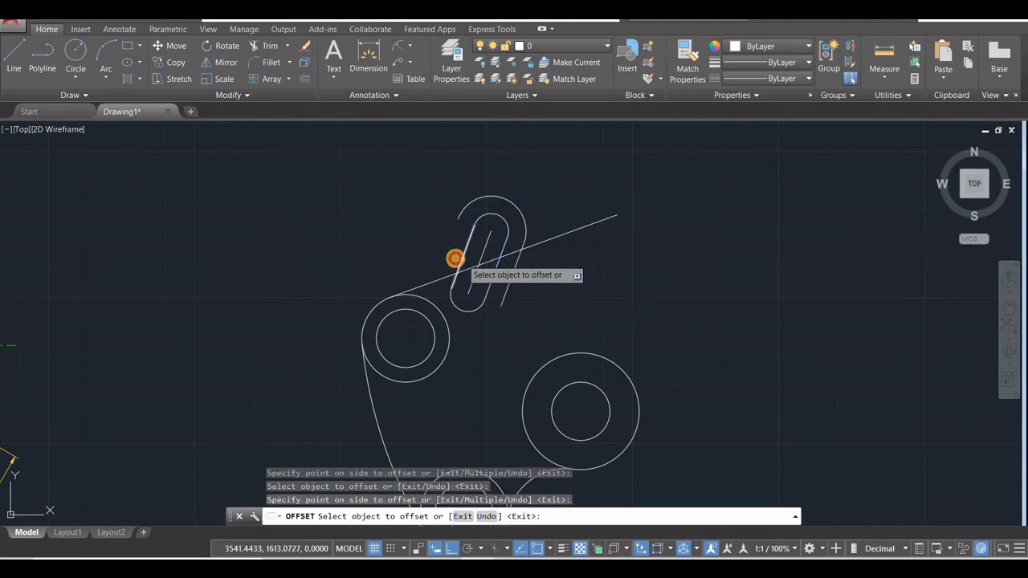
click(457, 259)
click(438, 265)
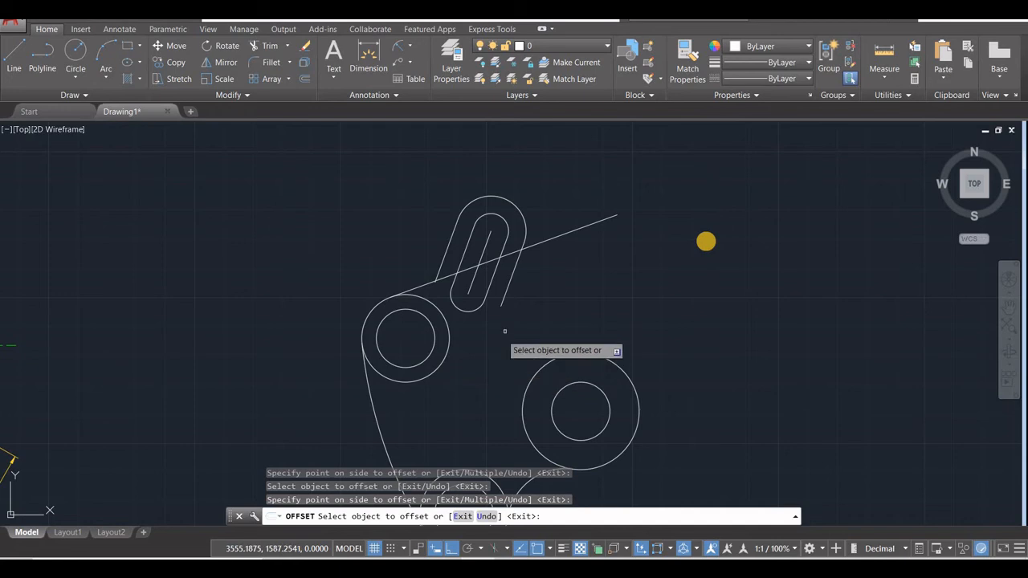
key(Escape)
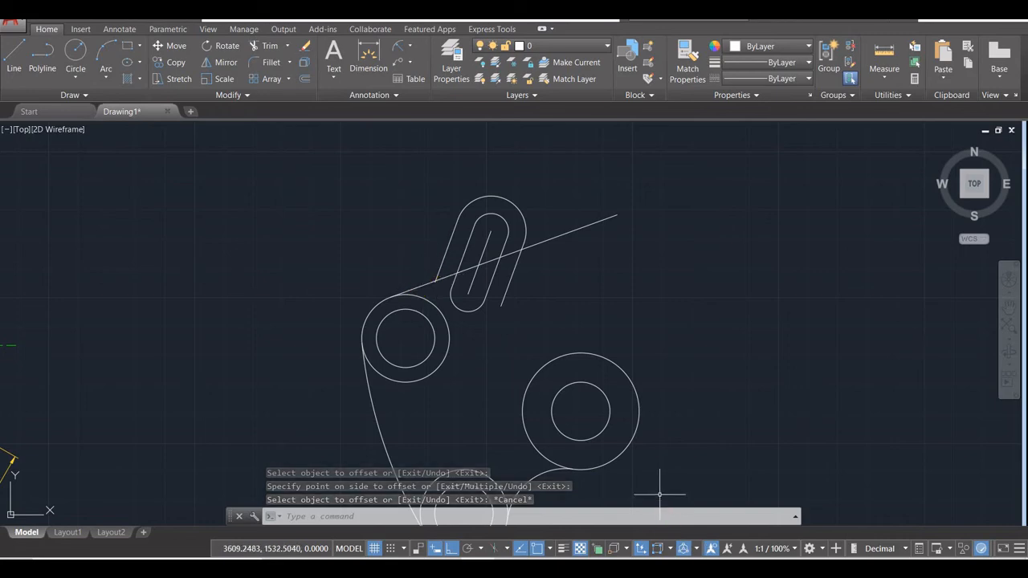
After checking the reference drawing, fillet the sloping tangent line and the slot's left outer side with radius 15.
key(alt+Tab)
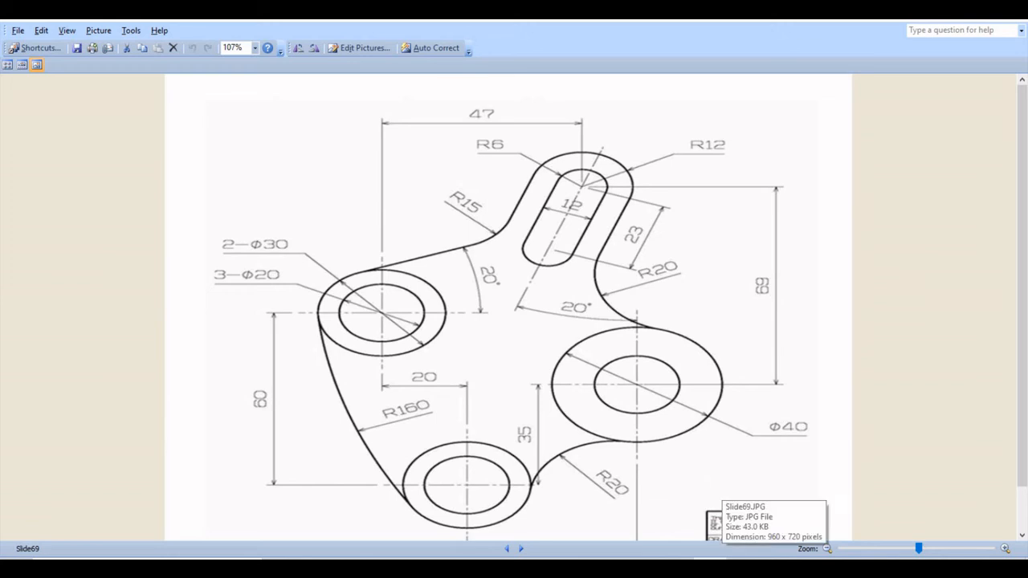
key(alt+Tab)
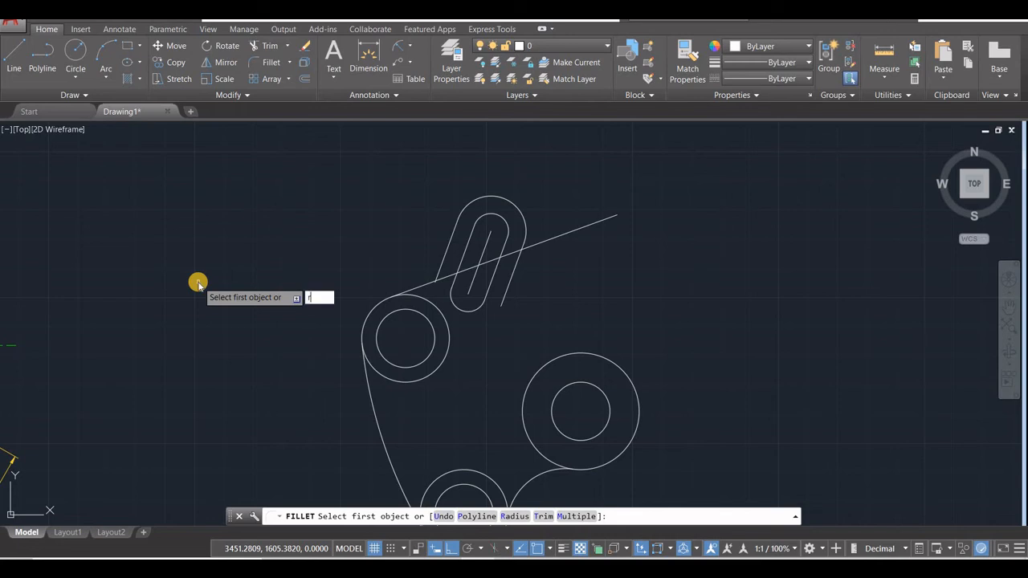
key(Return)
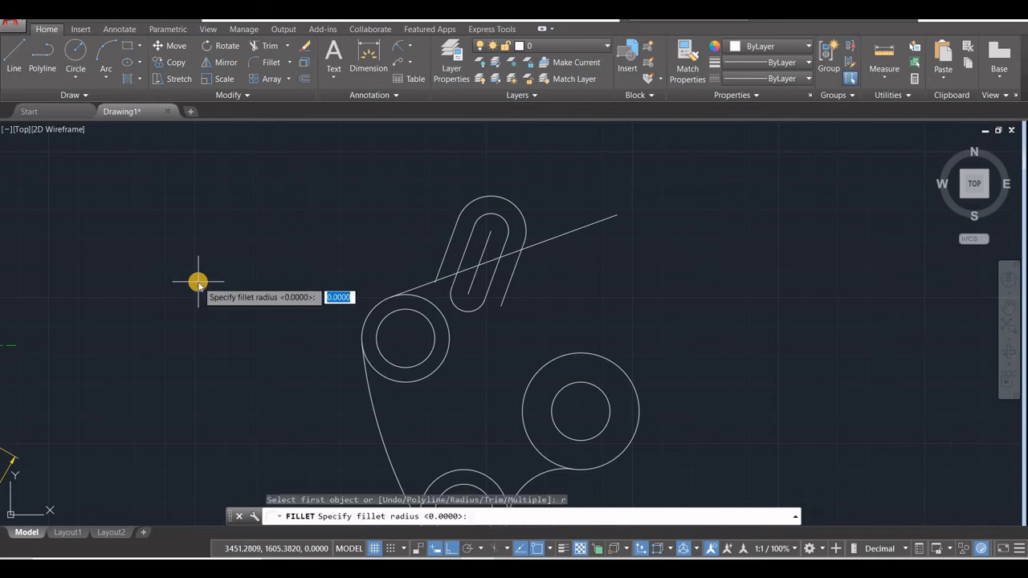
text(15)
key(Return)
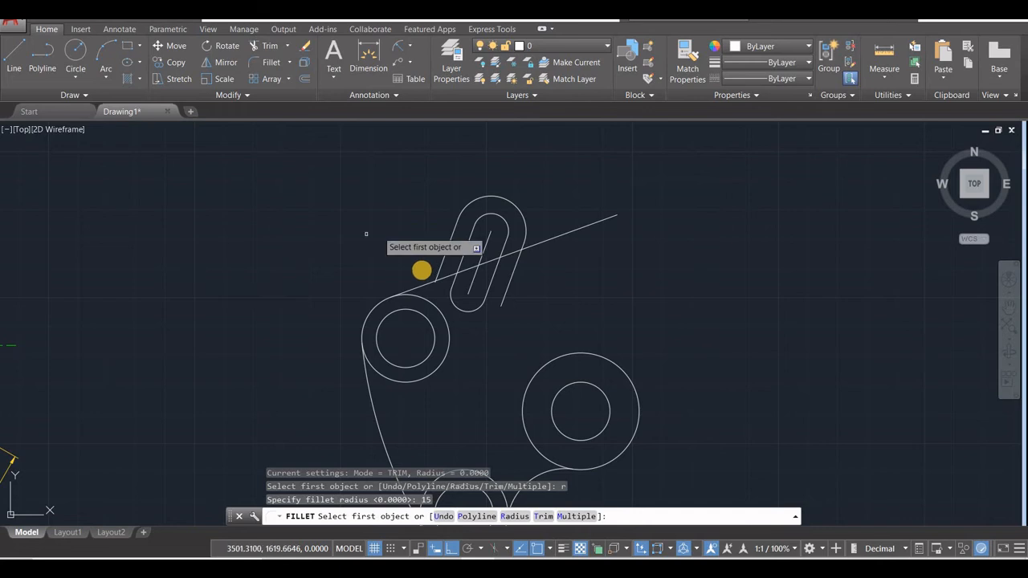
click(419, 285)
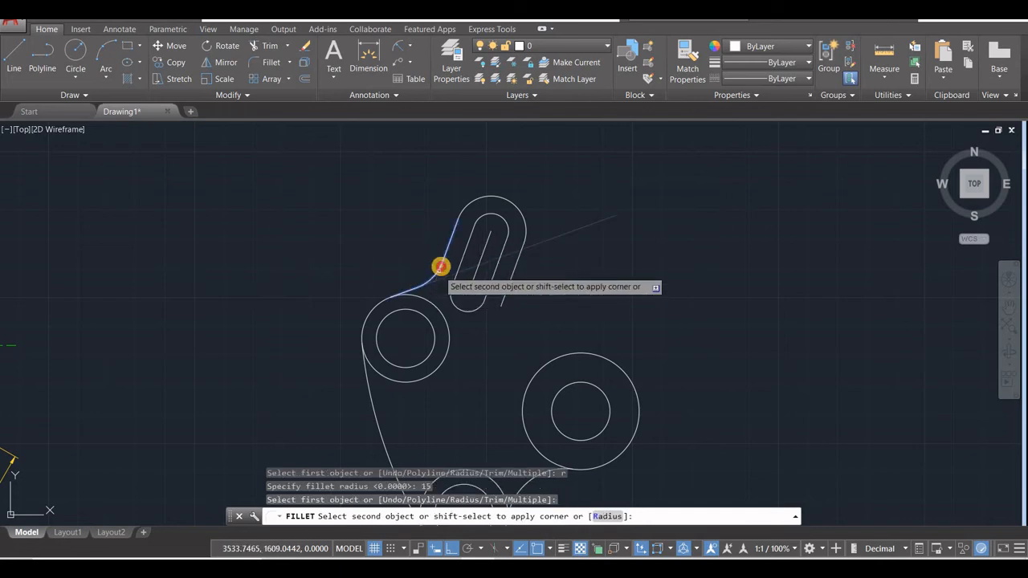
click(438, 266)
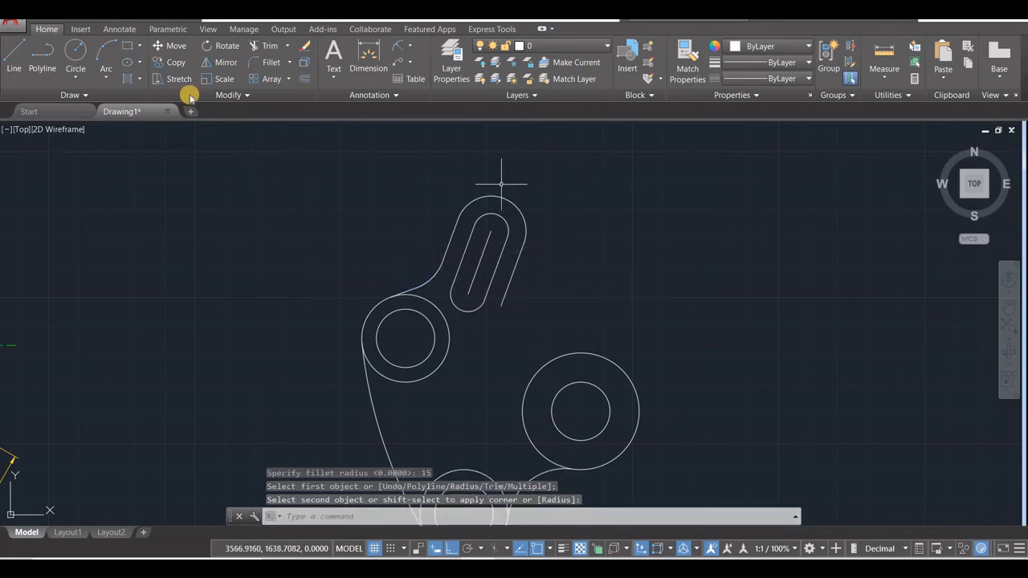
Fillet the slot's right outer side and the large right-hand circle with radius 20.
key(Return)
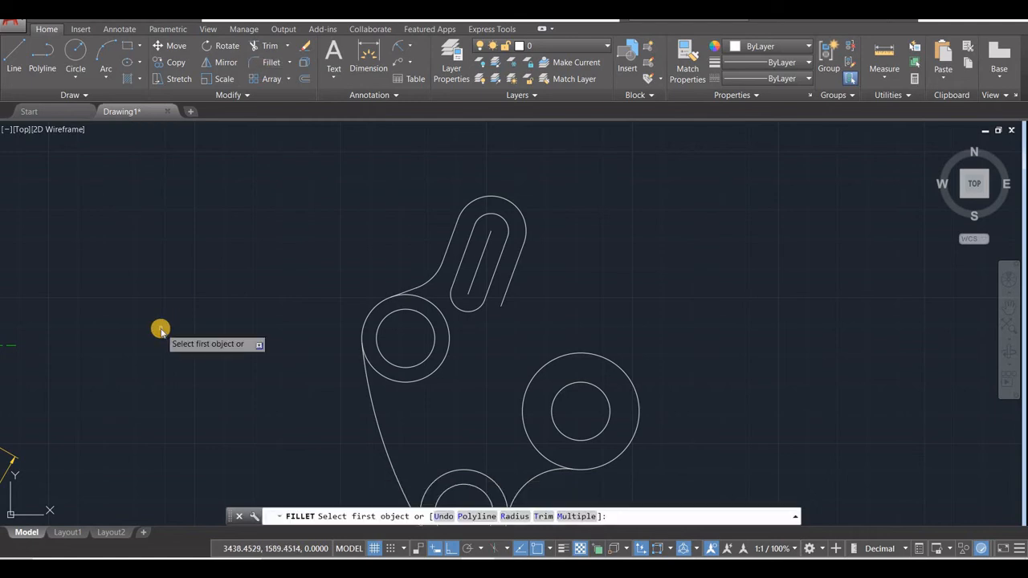
text(r)
key(Return)
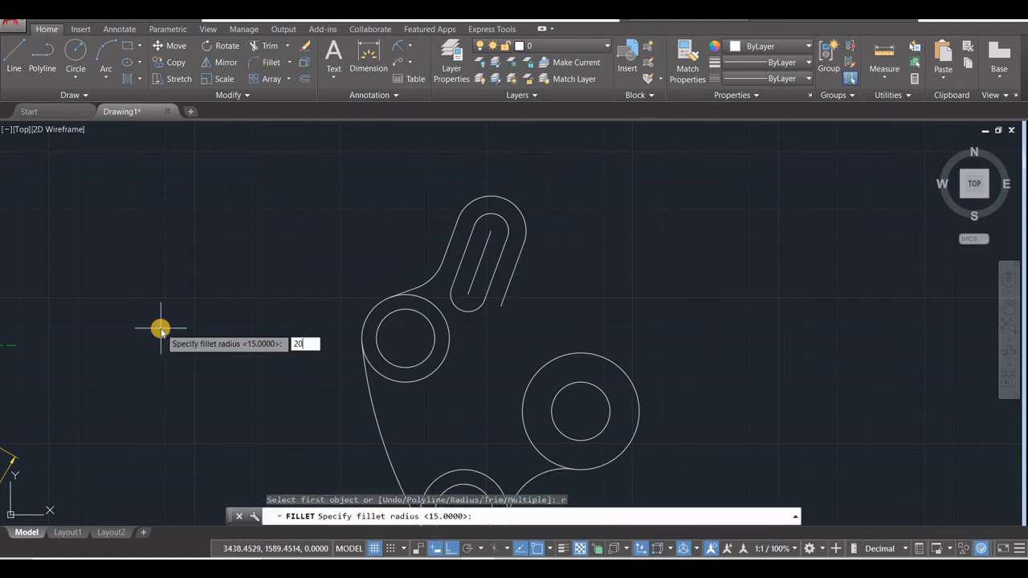
key(Return)
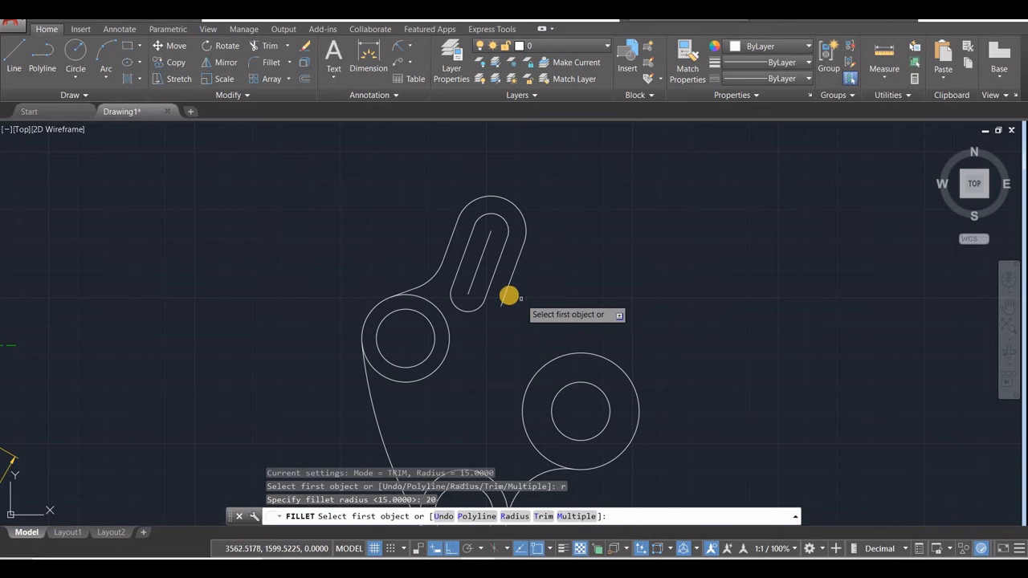
click(506, 293)
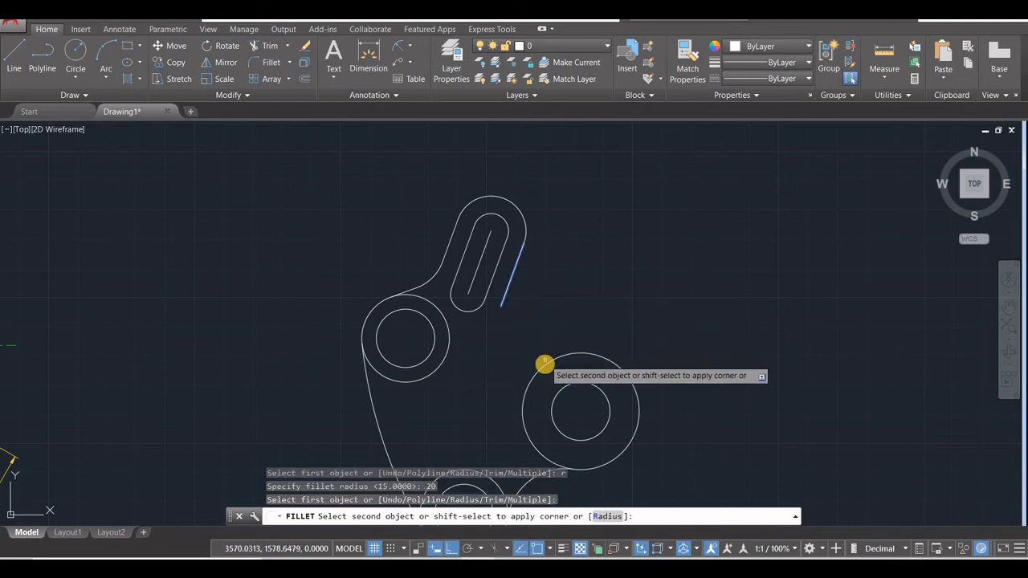
click(550, 355)
mouse_move(454, 419)
middle_down()
mouse_move(485, 409)
mouse_move(580, 296)
mouse_move(376, 346)
middle_up()
scroll(376, 347, down, 3)
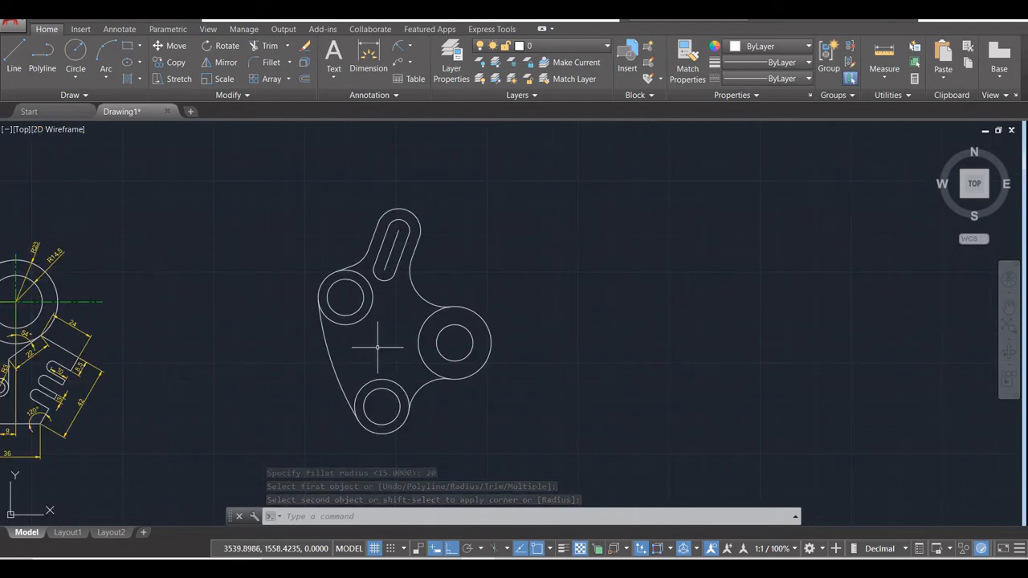
After checking the reference drawing, draw a horizontal centre line through the upper-left concentric circles, extending past both sides of the outer circle.
key(alt+Tab)
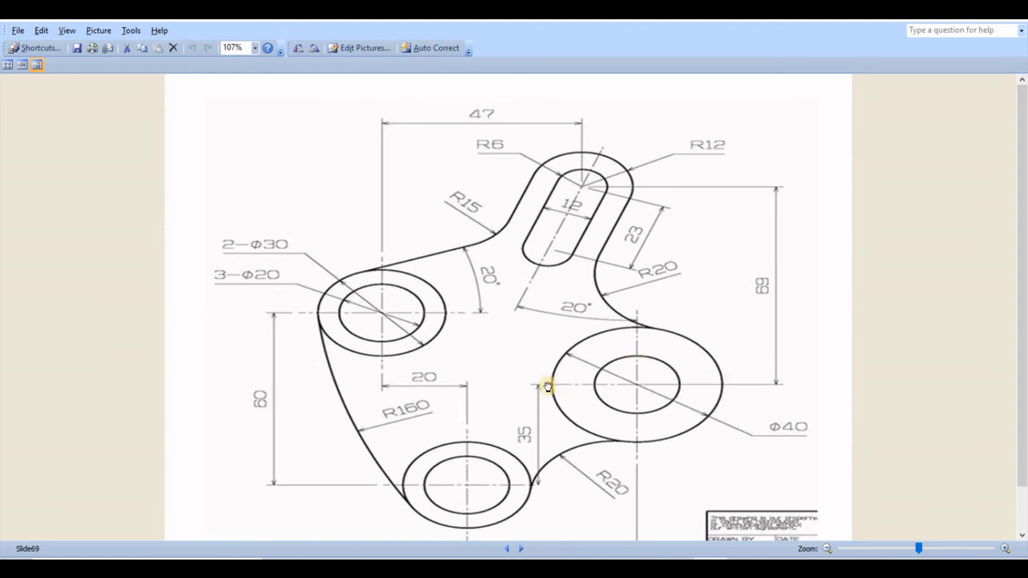
scroll(547, 388, down, 2)
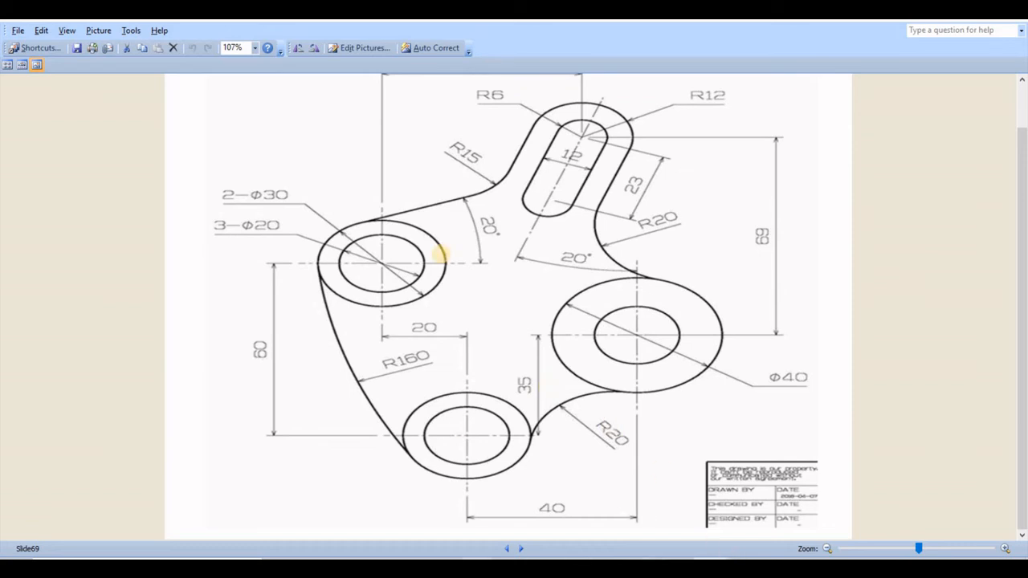
key(alt+Tab)
click(15, 59)
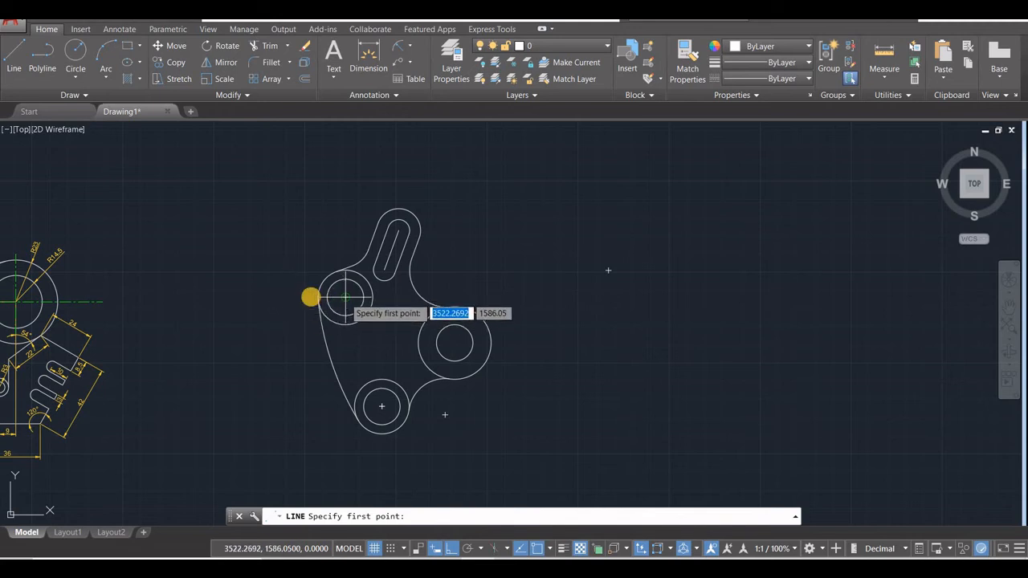
click(310, 297)
click(387, 299)
key(Escape)
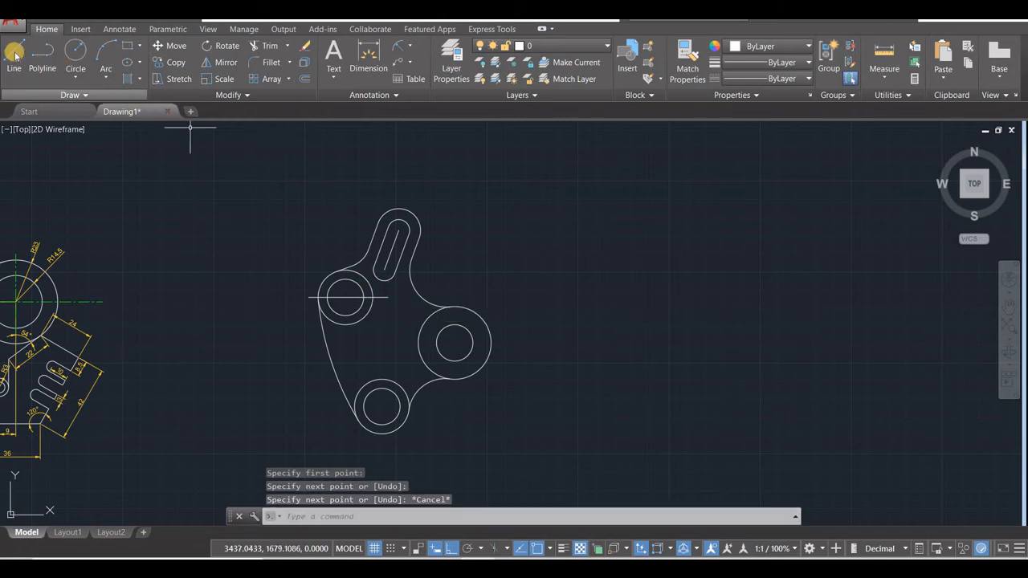
Draw a vertical centre line about 45 long through the centre of the upper-left concentric circles.
key(space)
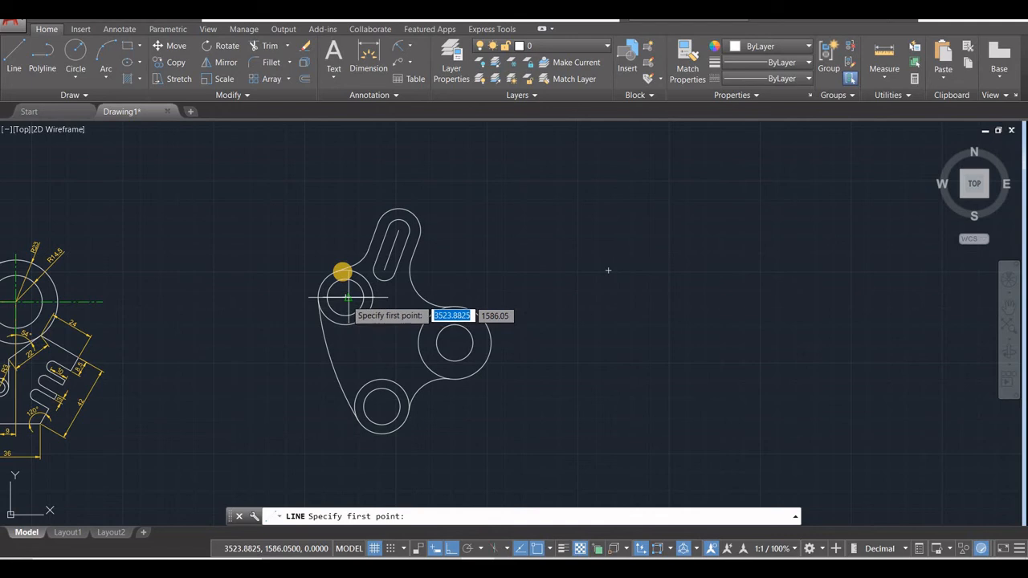
scroll(345, 277, up, 4)
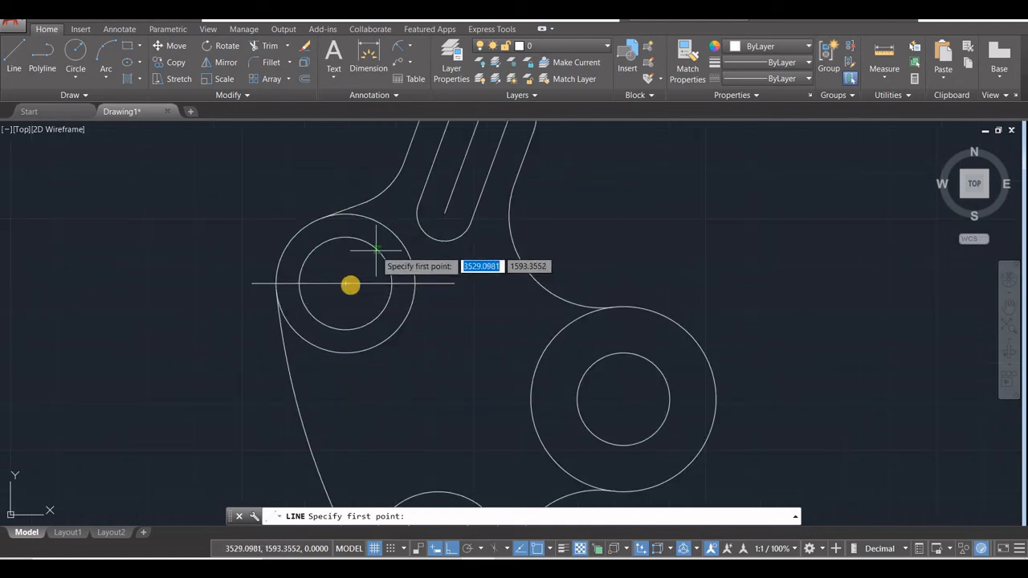
click(345, 188)
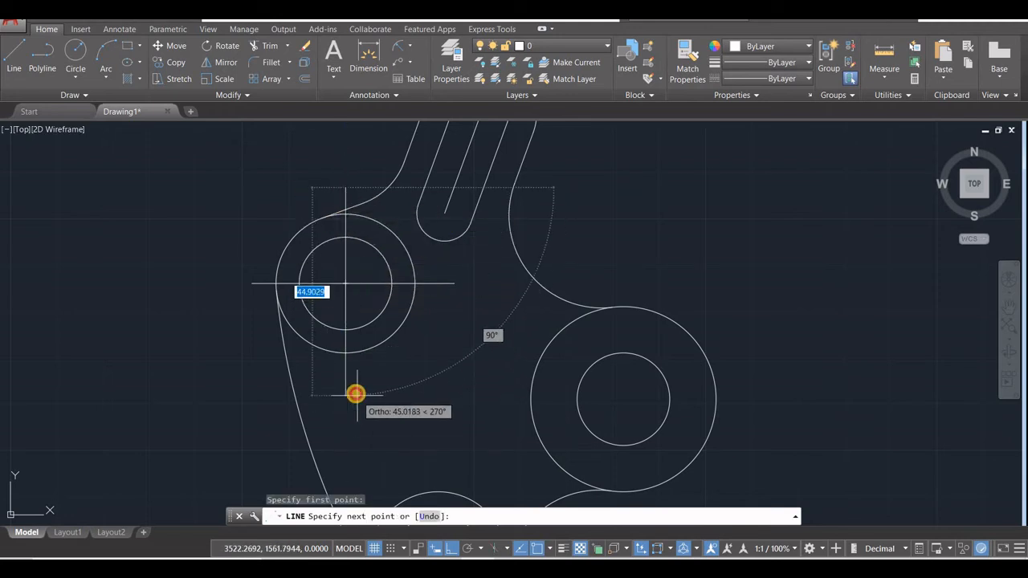
key(Escape)
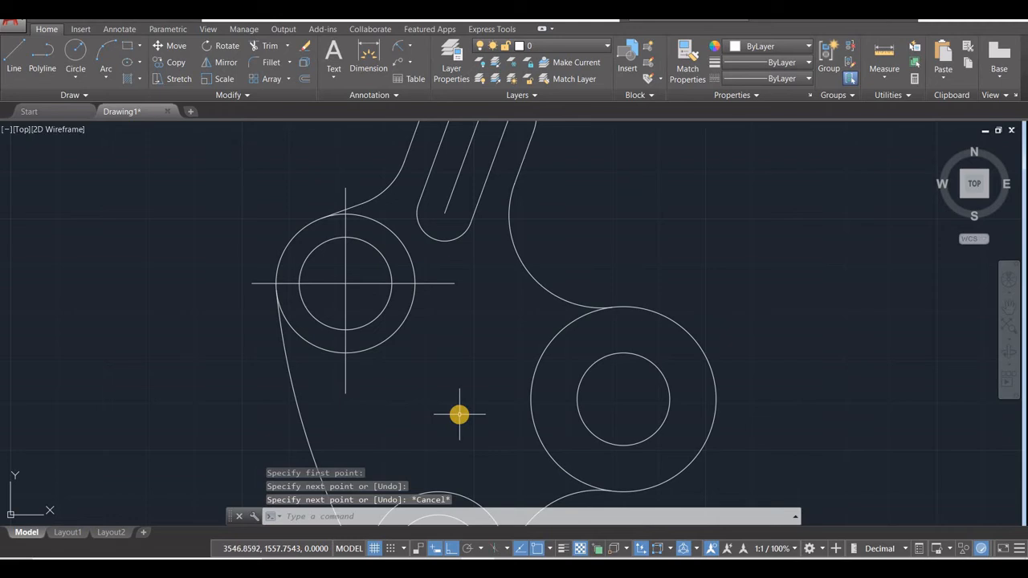
scroll(458, 414, down, 5)
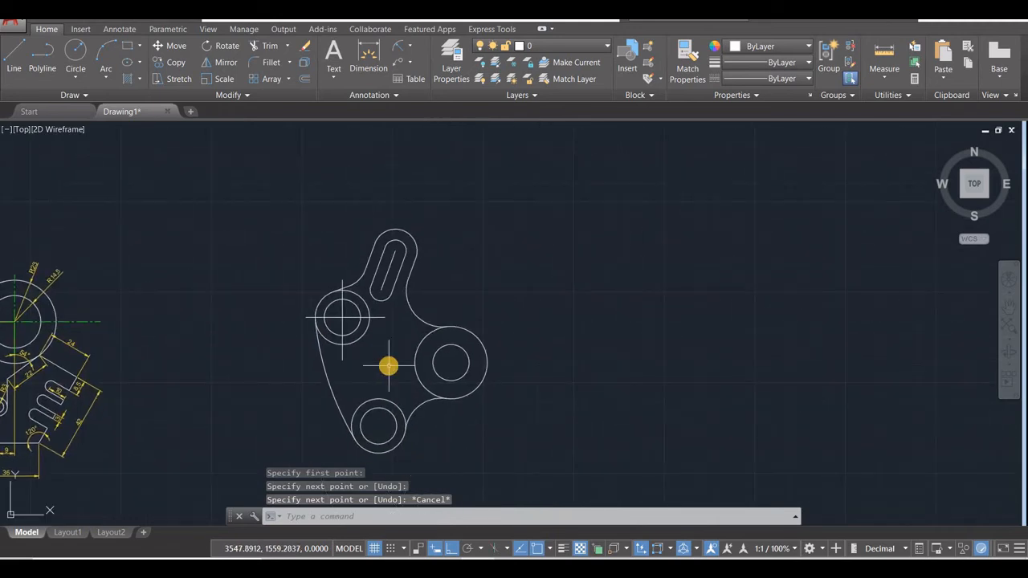
Copy the crossed centre lines from the upper-left circles' centre to the centres of the bottom circles and the right-hand circles.
click(170, 62)
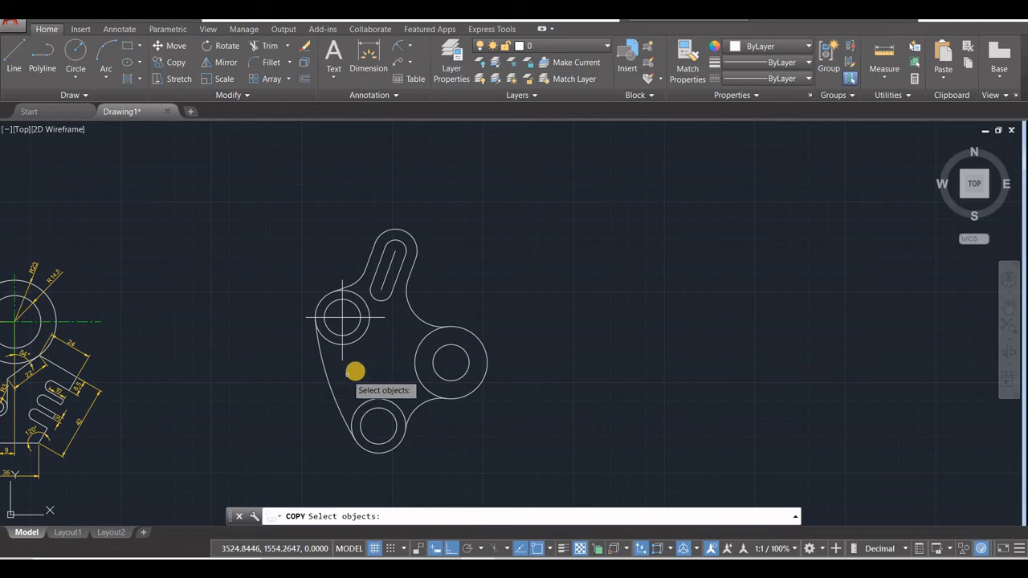
click(338, 310)
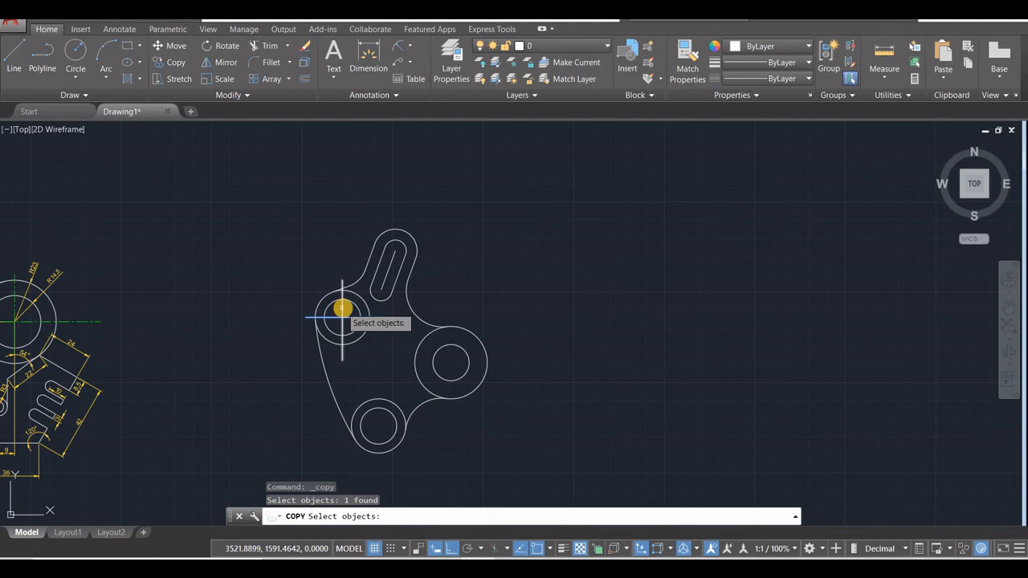
click(341, 316)
key(Return)
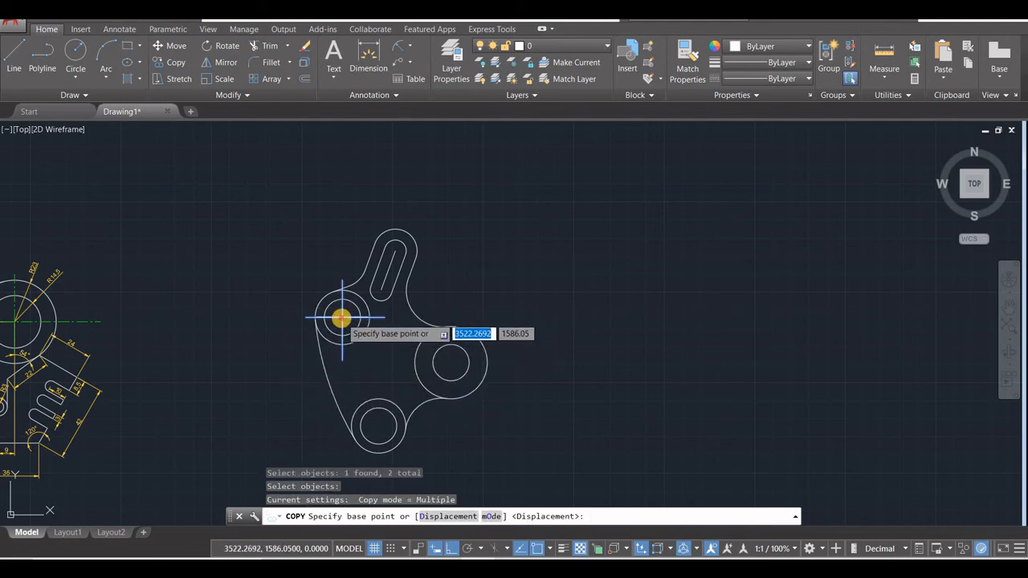
click(341, 317)
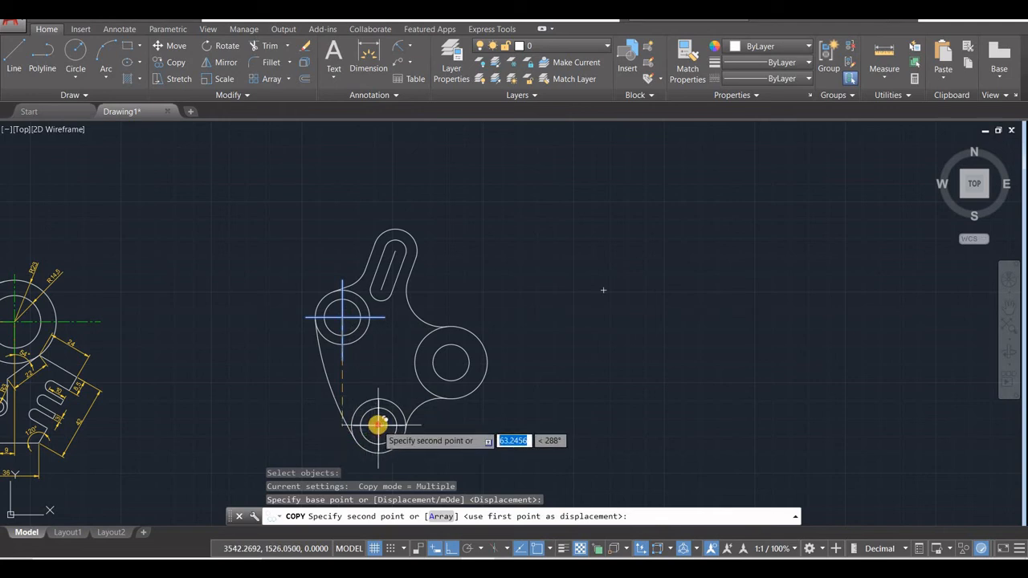
click(379, 423)
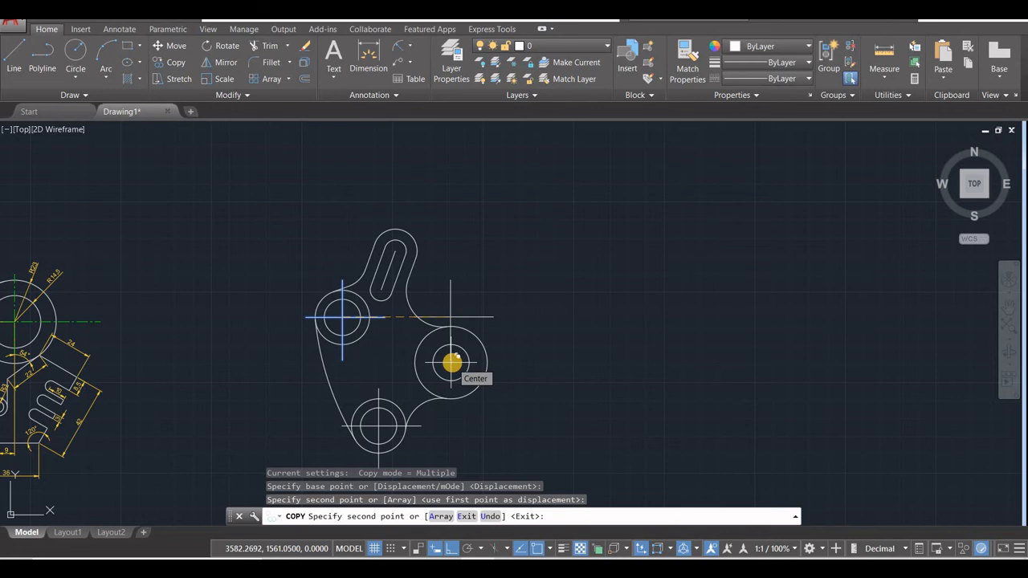
click(454, 358)
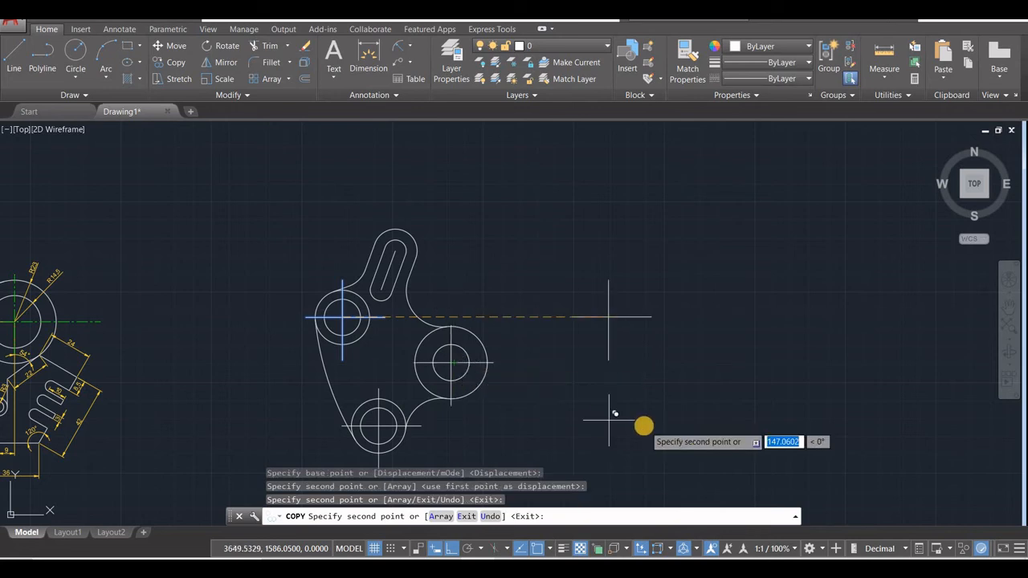
key(Escape)
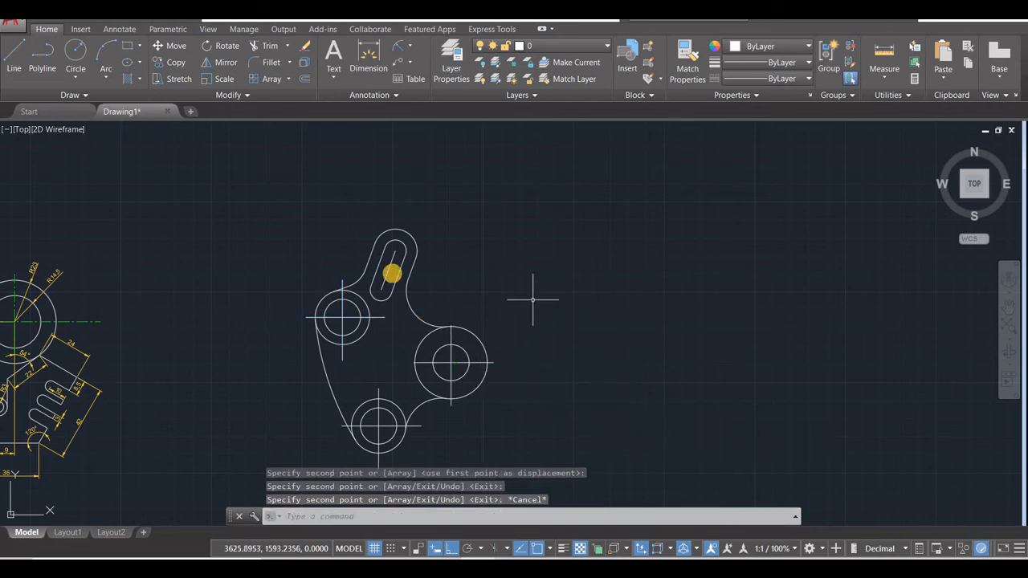
Draw a vertical reference line about 33 long downward from the upper end of the slot's centre line.
scroll(393, 274, up, 4)
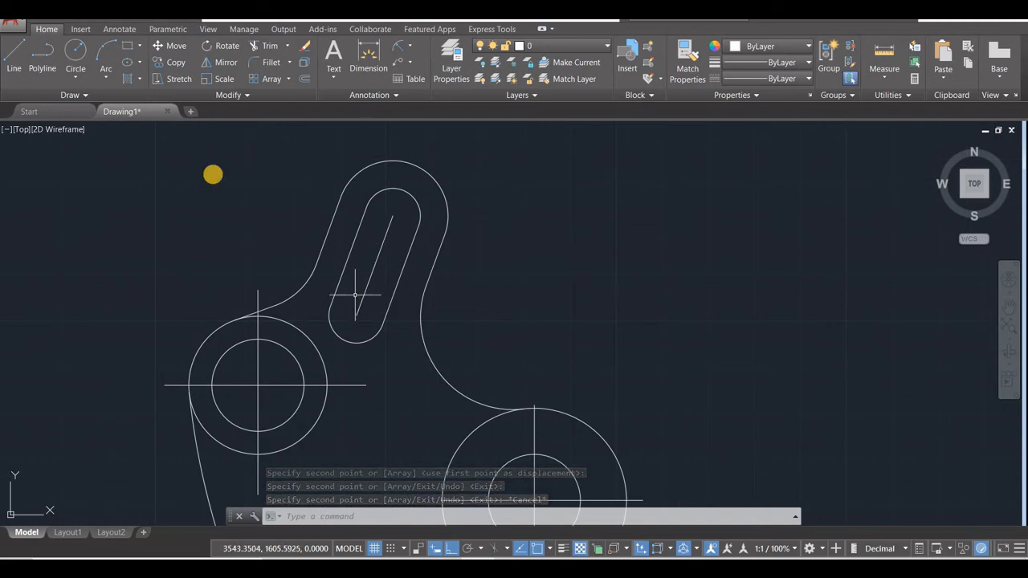
click(14, 52)
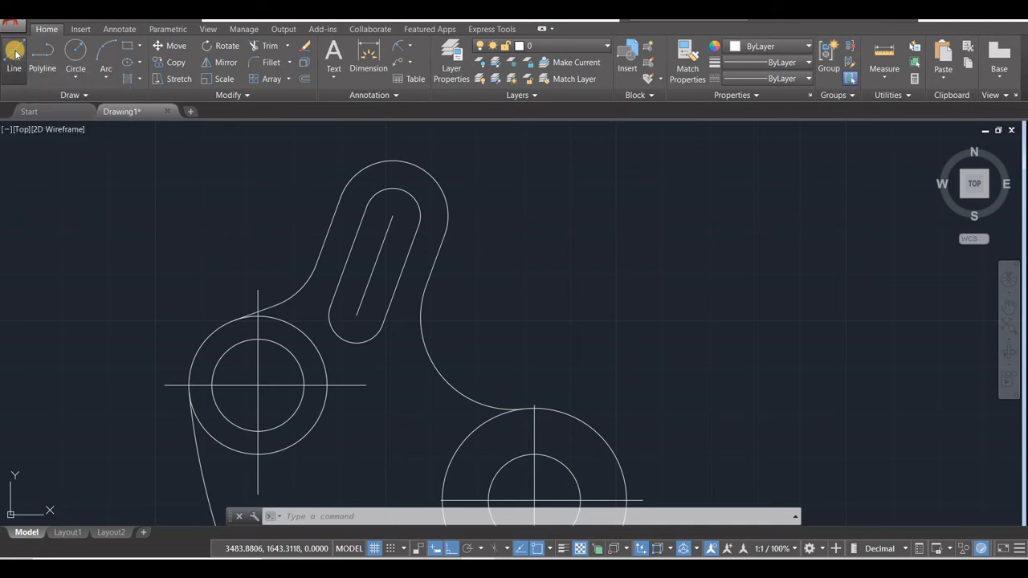
click(395, 216)
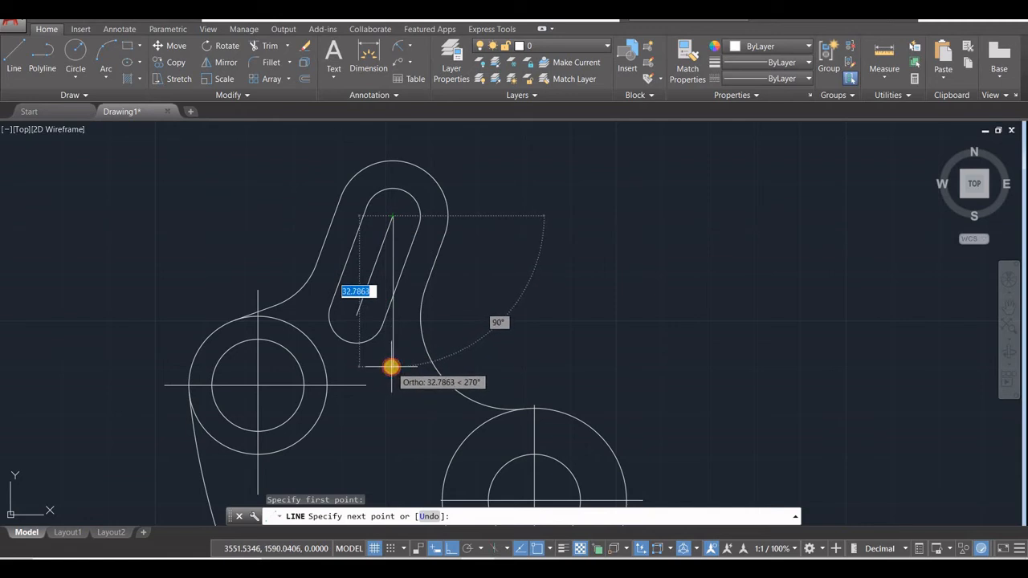
click(391, 367)
key(Escape)
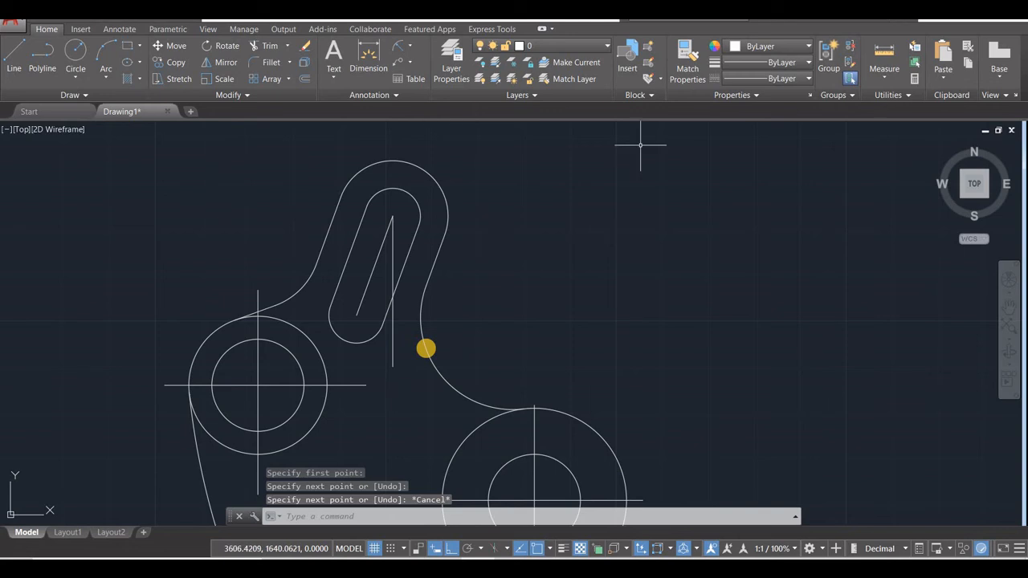
Match all the new part's centre lines, including the slot's two, to the green dash-dot centre line of the finished drawing.
scroll(426, 348, down, 6)
middle_drag(280, 410, 430, 327)
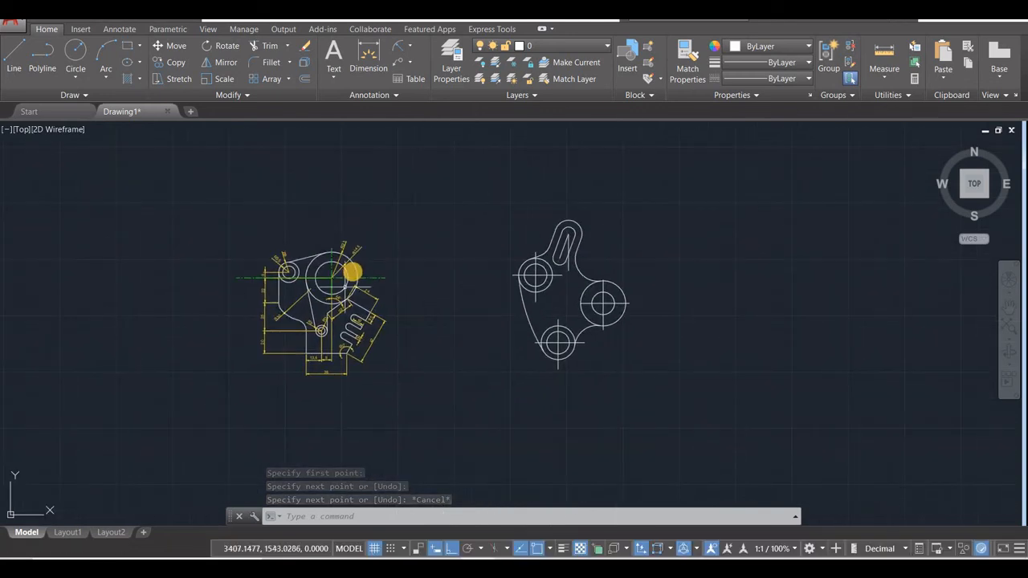
scroll(352, 271, up, 4)
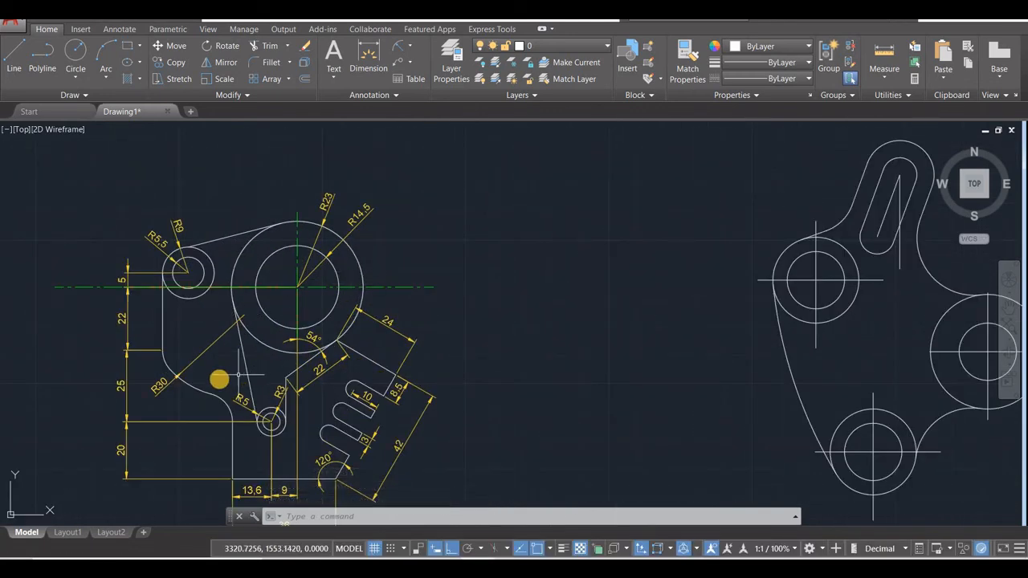
middle_drag(200, 314, 102, 266)
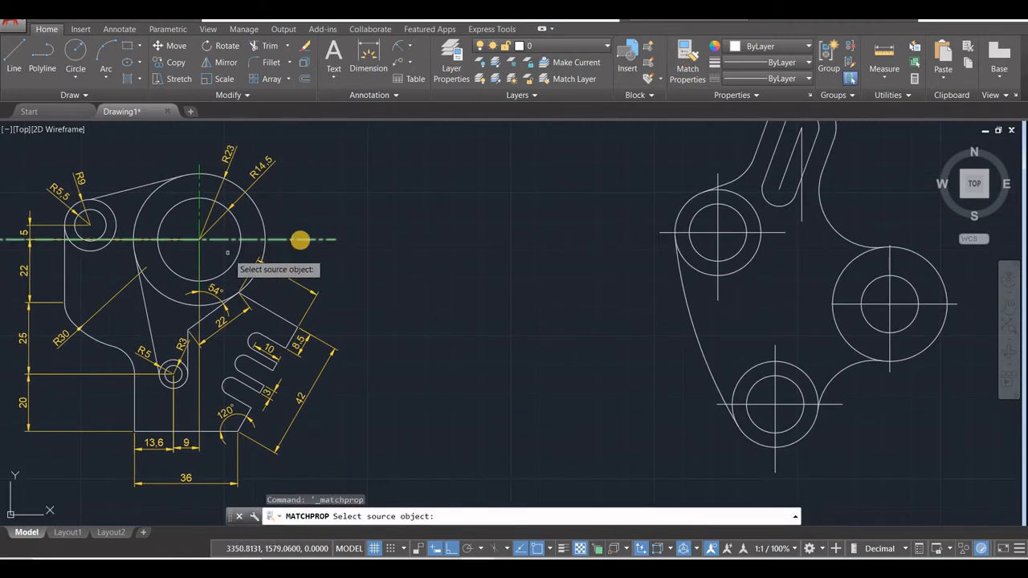
click(300, 237)
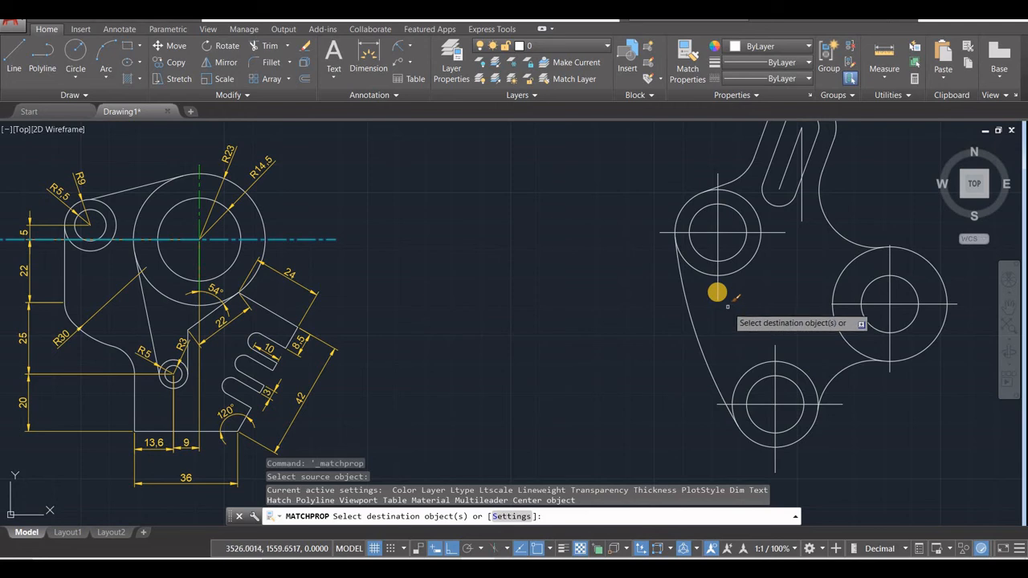
click(792, 217)
click(788, 171)
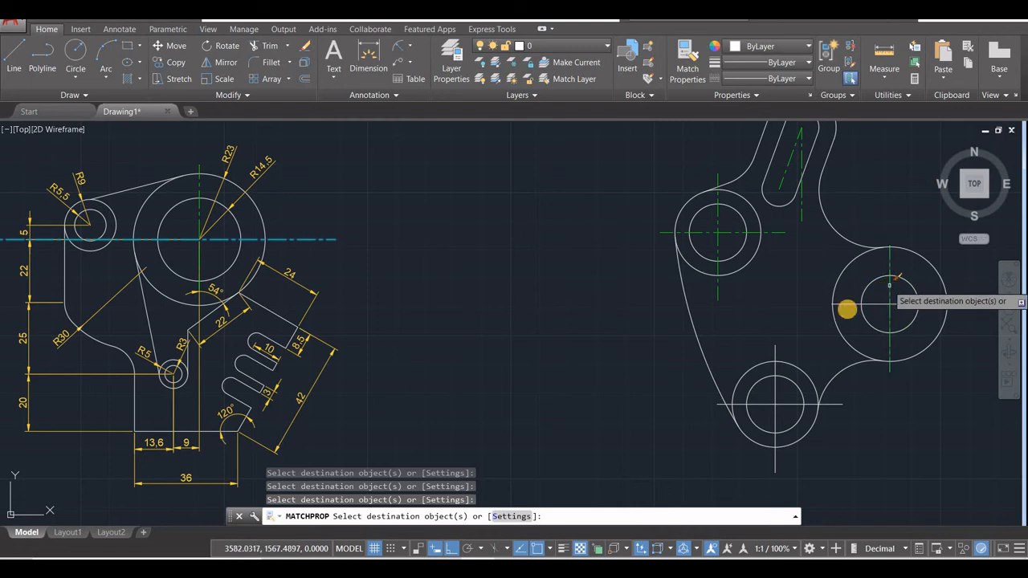
click(775, 344)
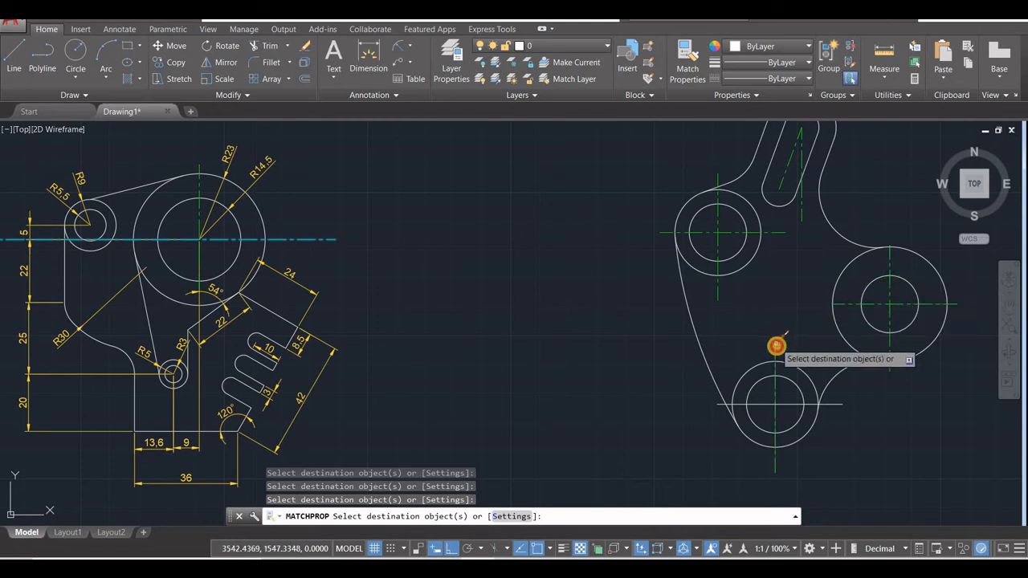
click(814, 404)
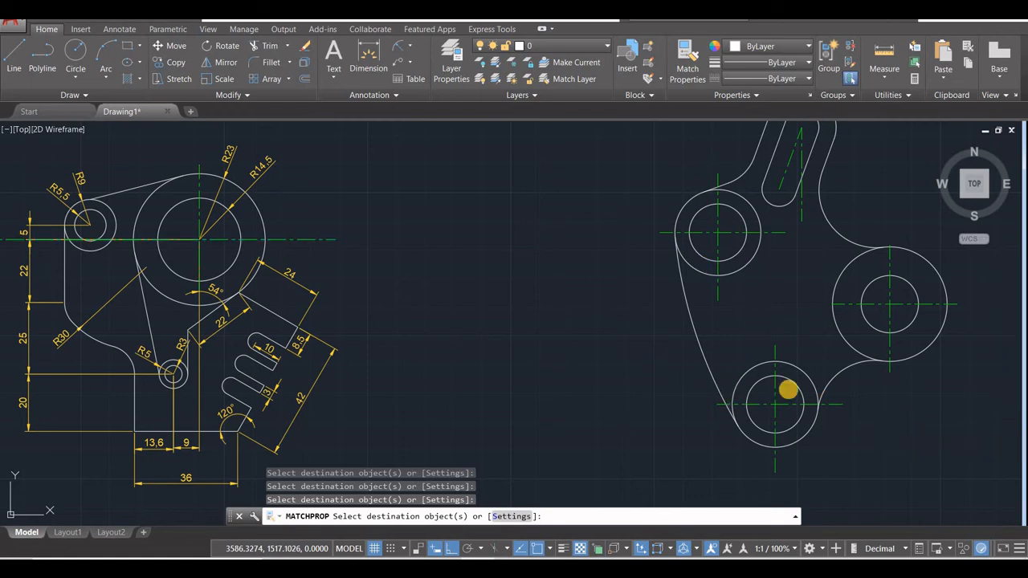
key(Escape)
Add an aligned dimension along the slot's inclined centre line between its two arc centres, placed on the right of the arm.
middle_drag(779, 322, 633, 369)
scroll(633, 369, down, 2)
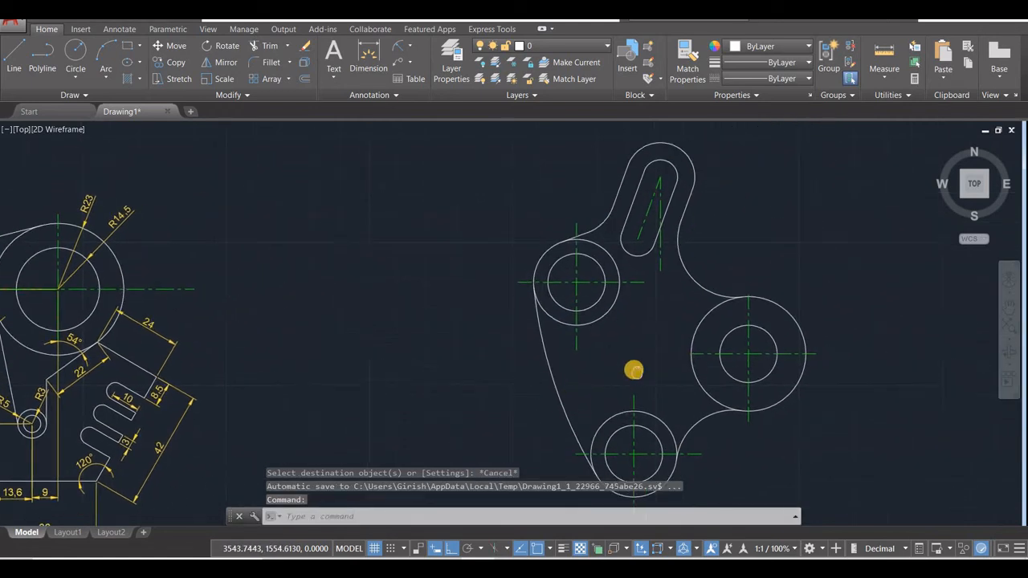
scroll(656, 346, up, 2)
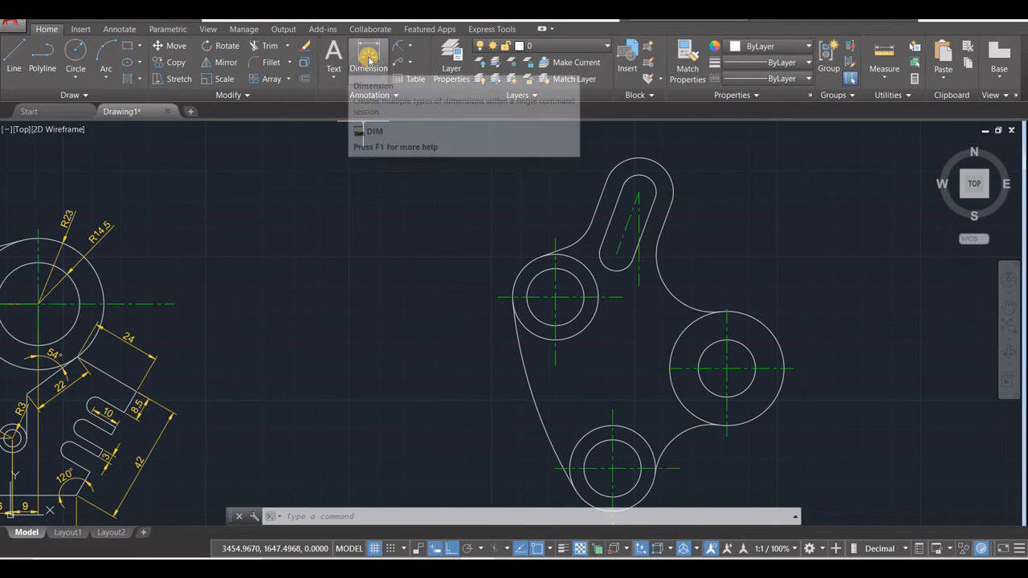
click(411, 48)
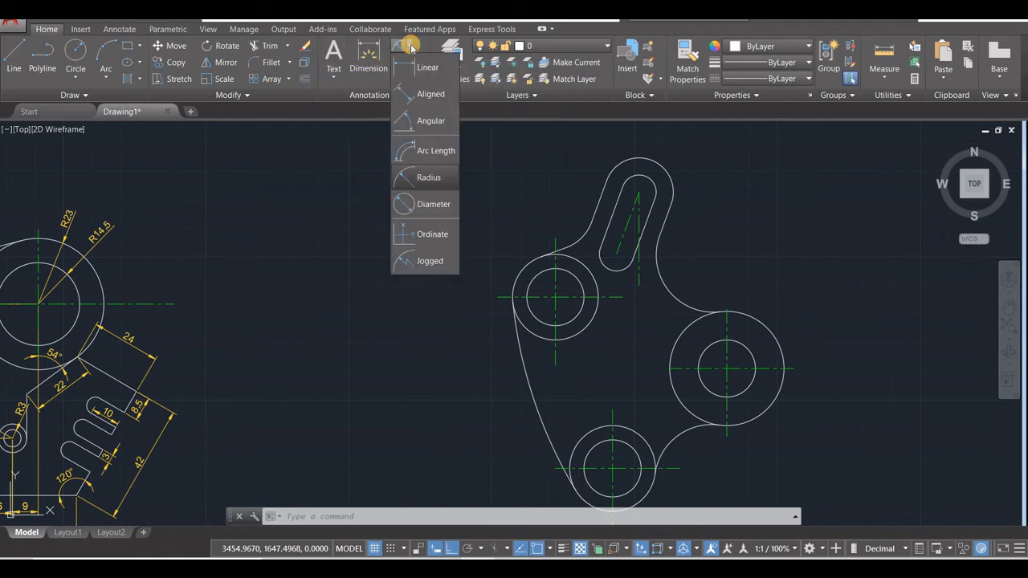
click(423, 94)
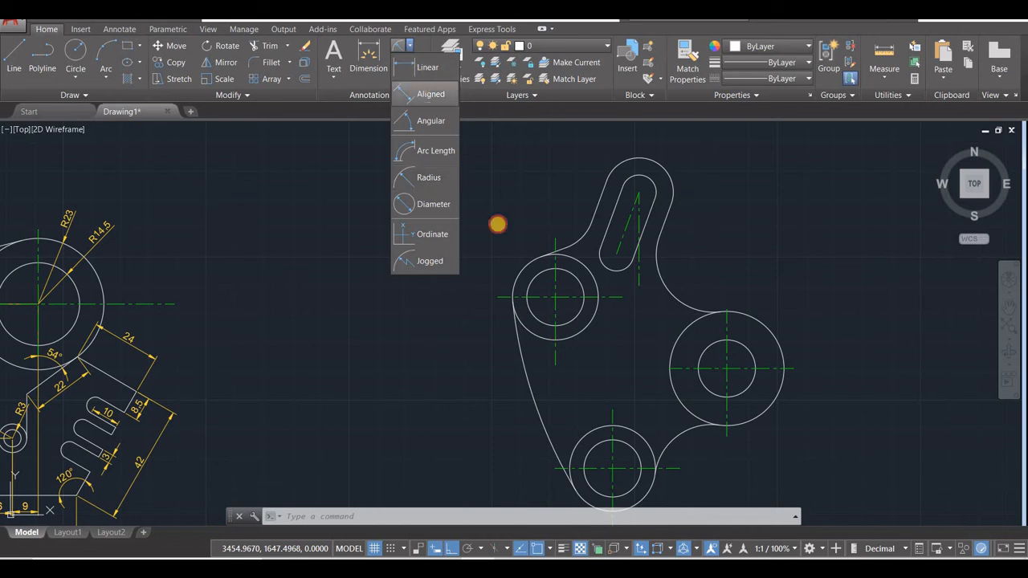
click(616, 253)
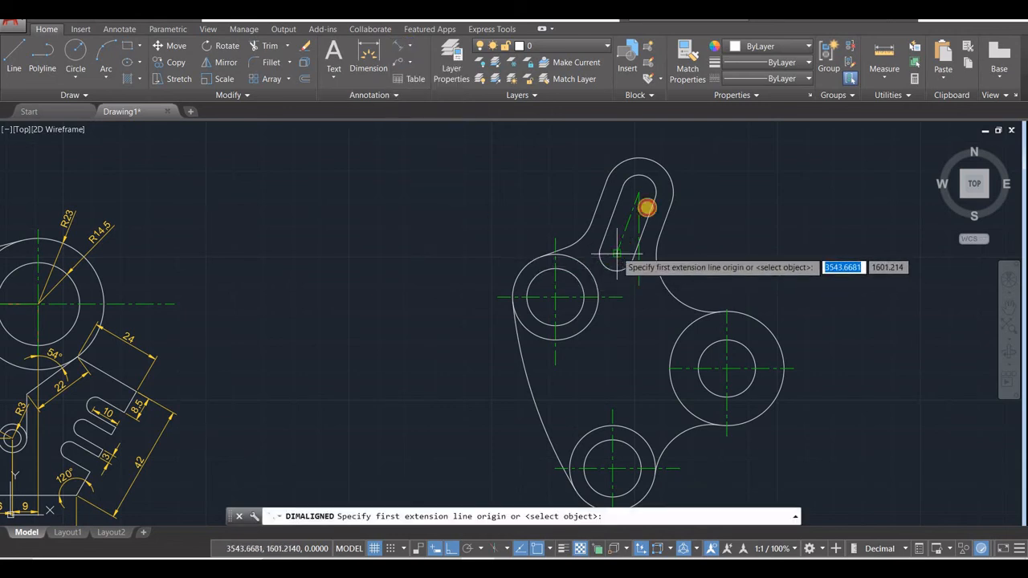
click(638, 193)
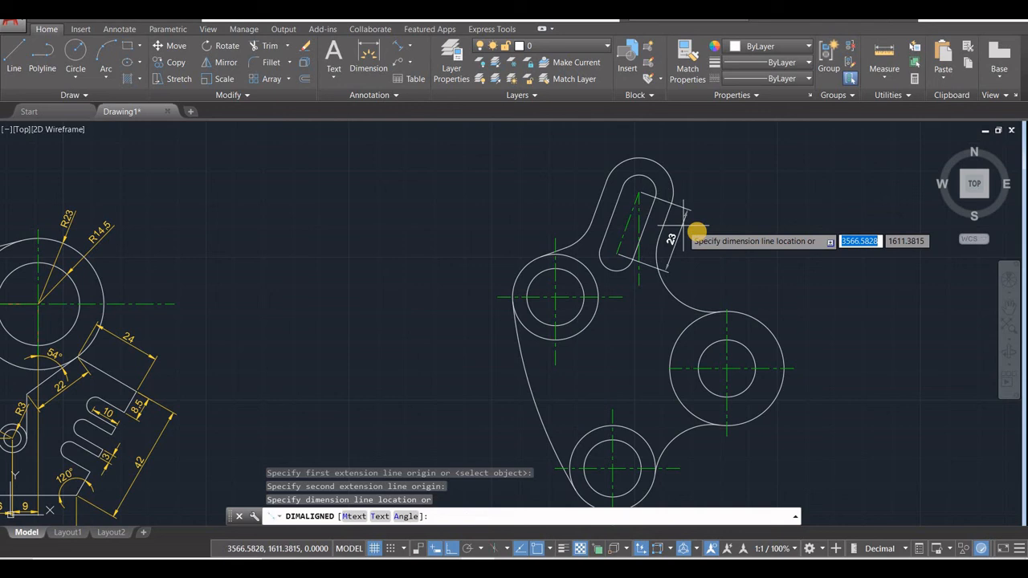
click(700, 229)
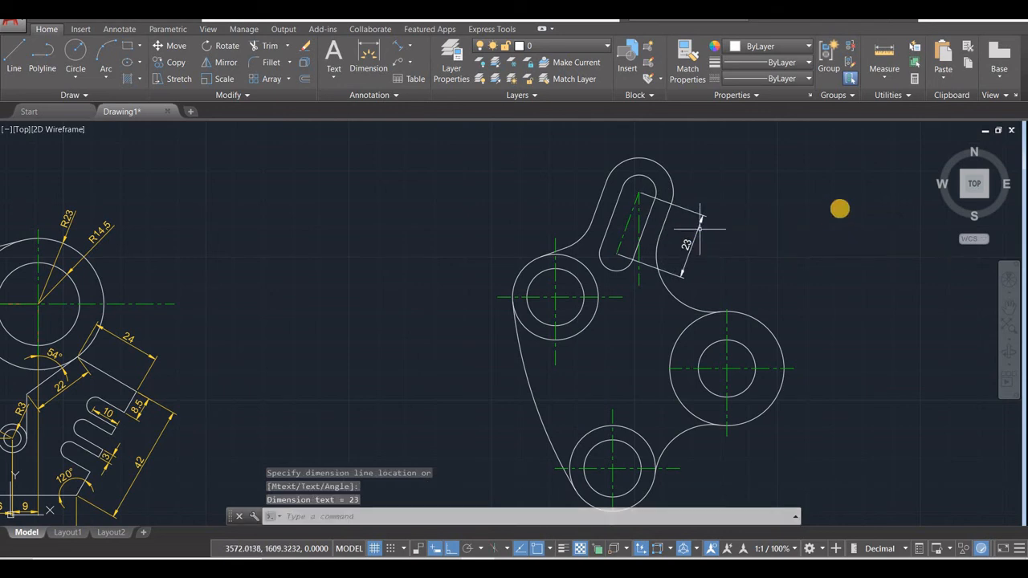
Add a jogged radius dimension to the large arc on the part's left side, with its text inside the outline.
click(371, 62)
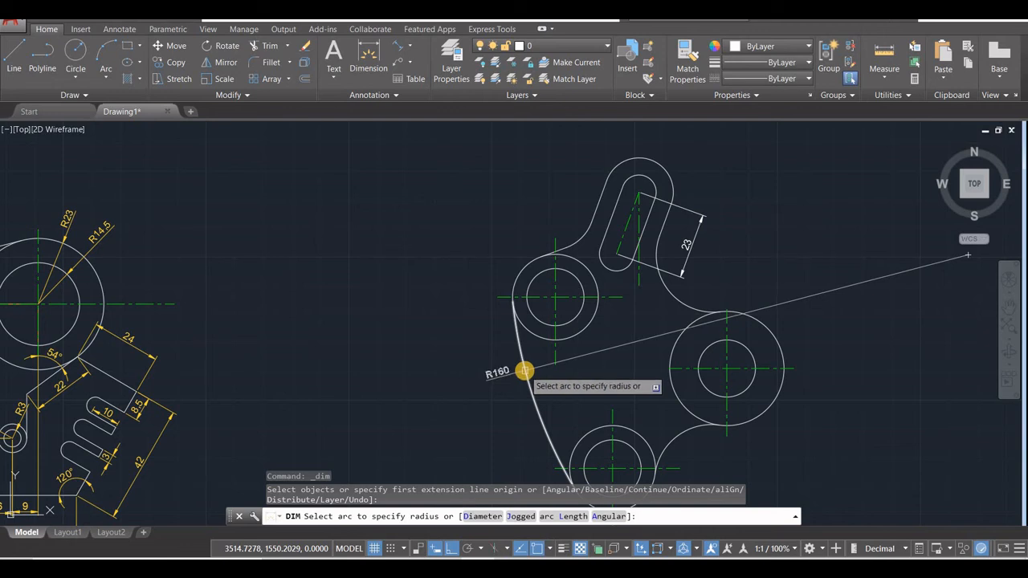
key(Escape)
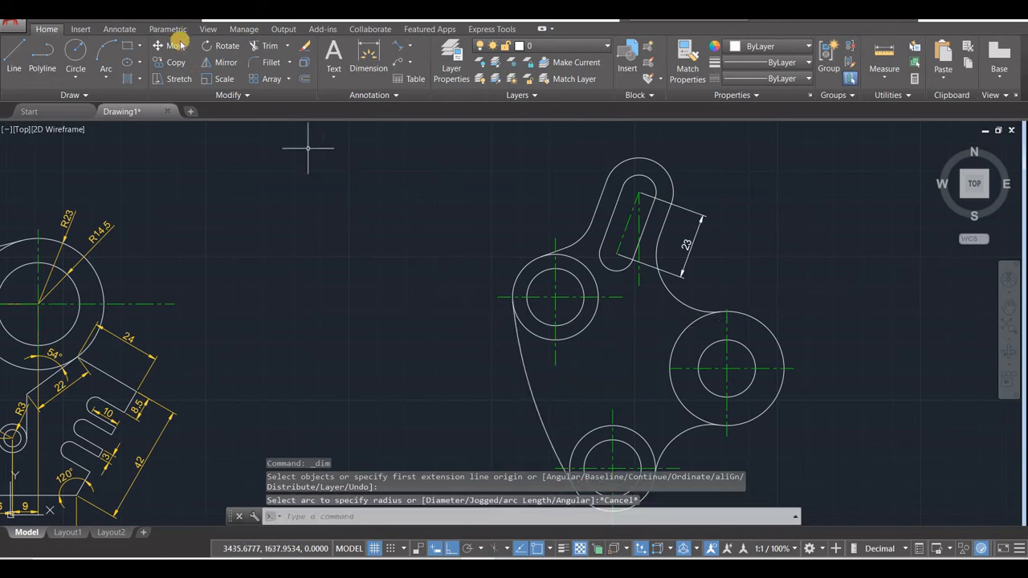
click(120, 29)
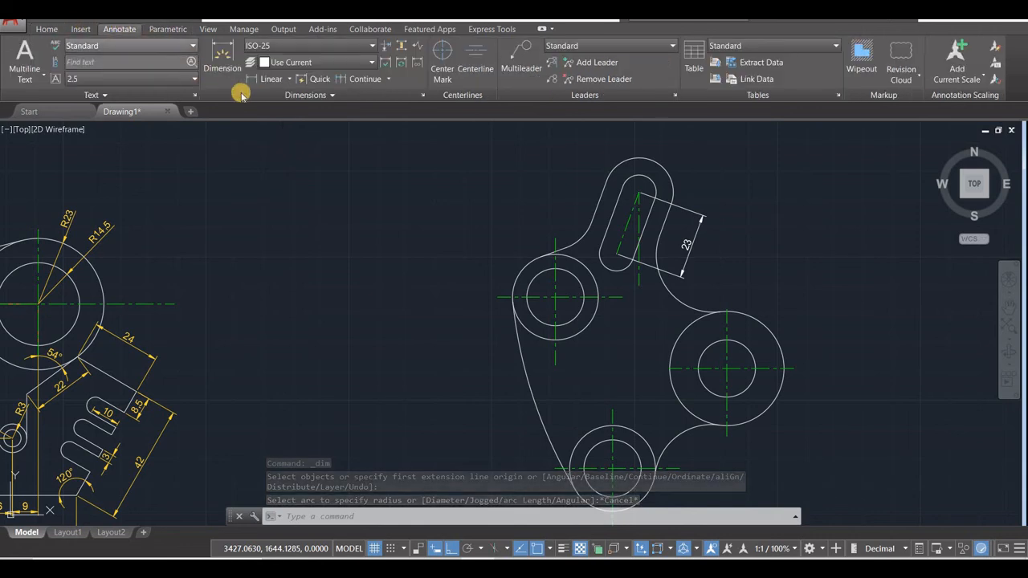
click(292, 80)
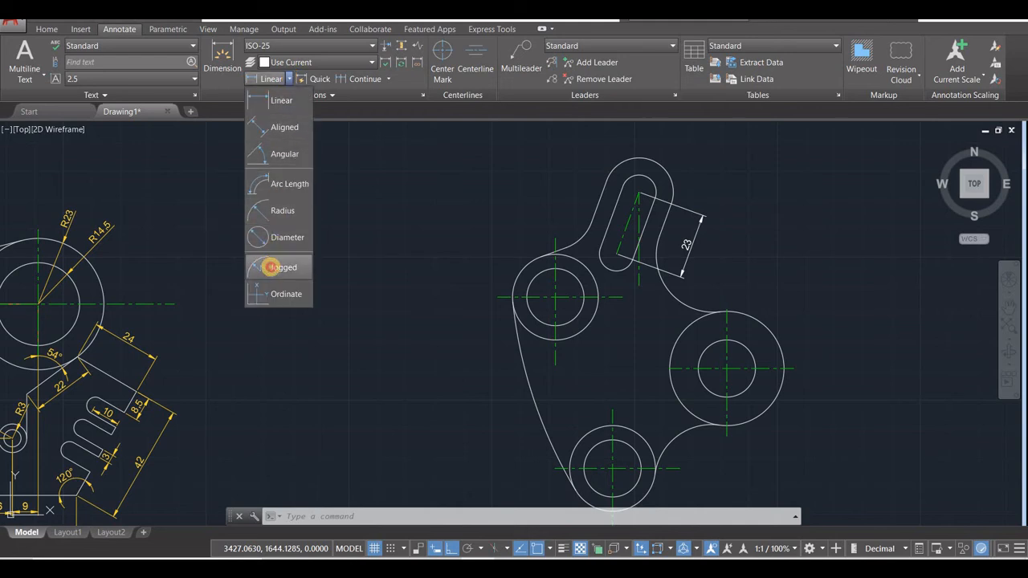
click(271, 267)
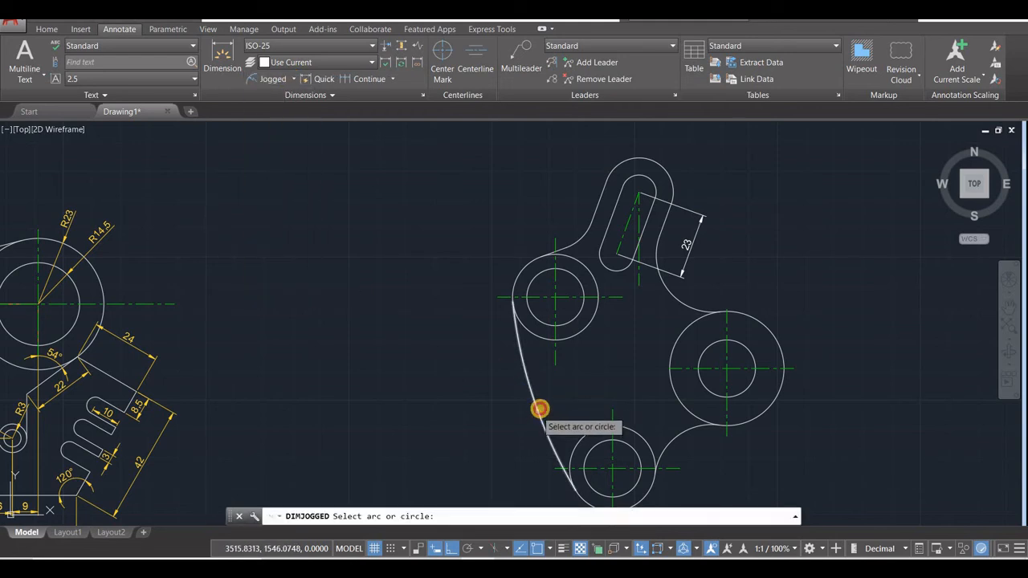
click(536, 411)
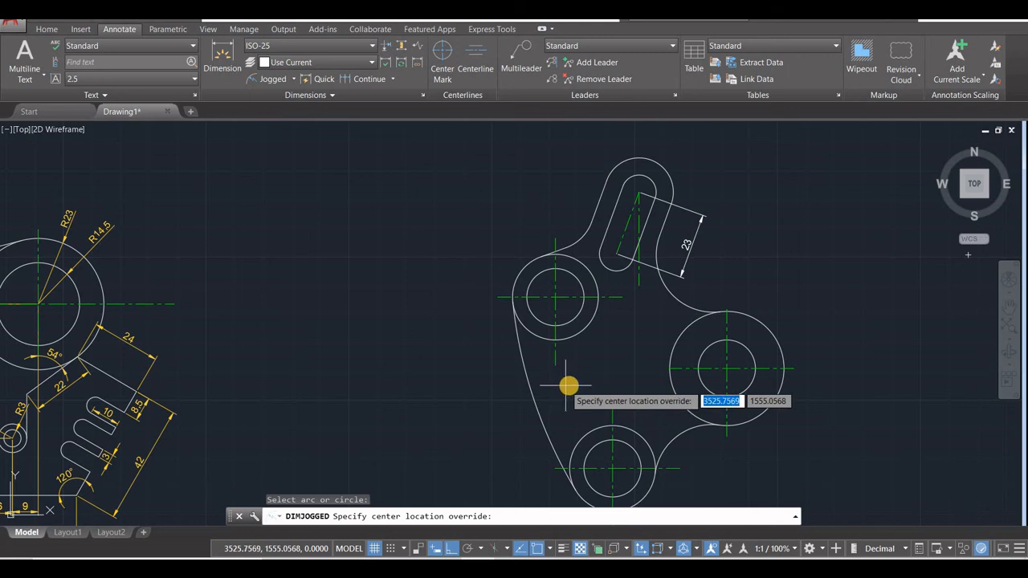
click(569, 390)
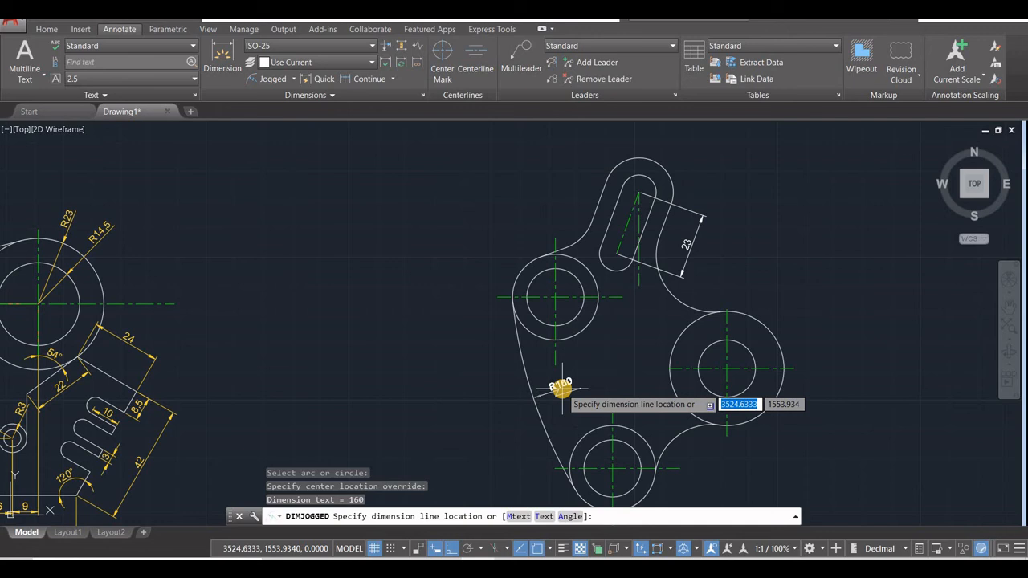
click(559, 387)
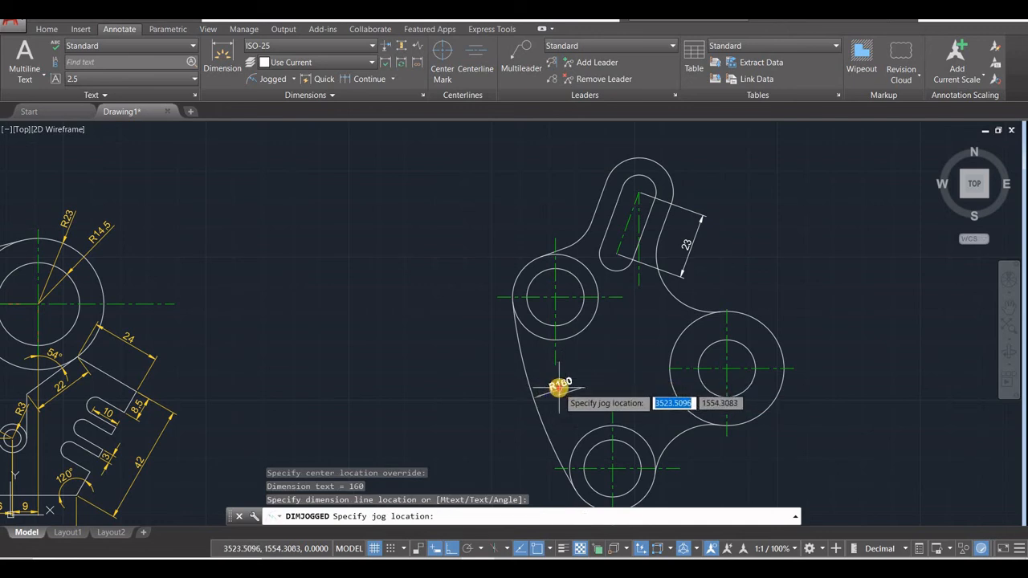
click(559, 387)
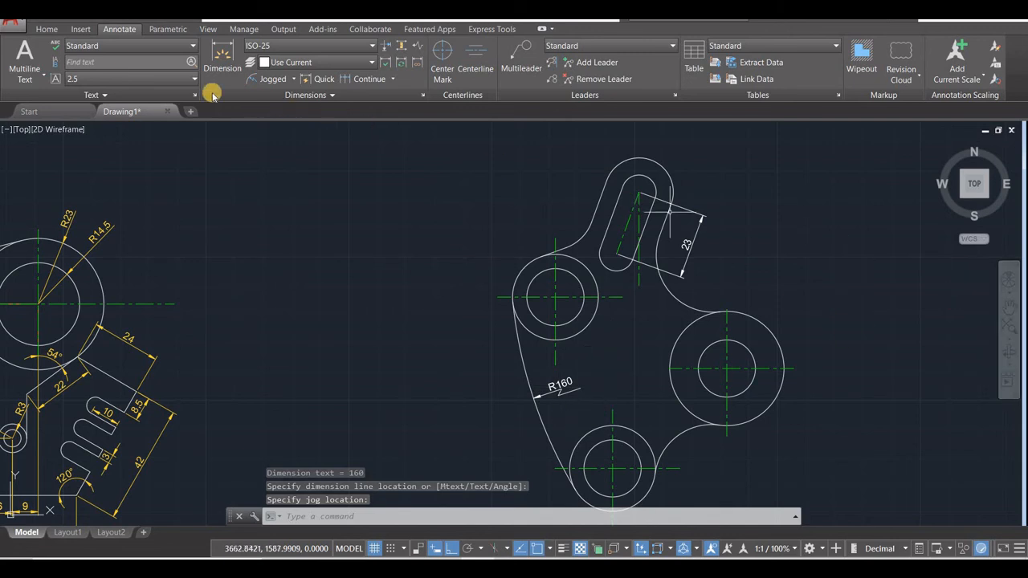
Add radius dimensions to the two fillet arcs joining the slotted arm to the upper-left and right-hand circles.
click(222, 60)
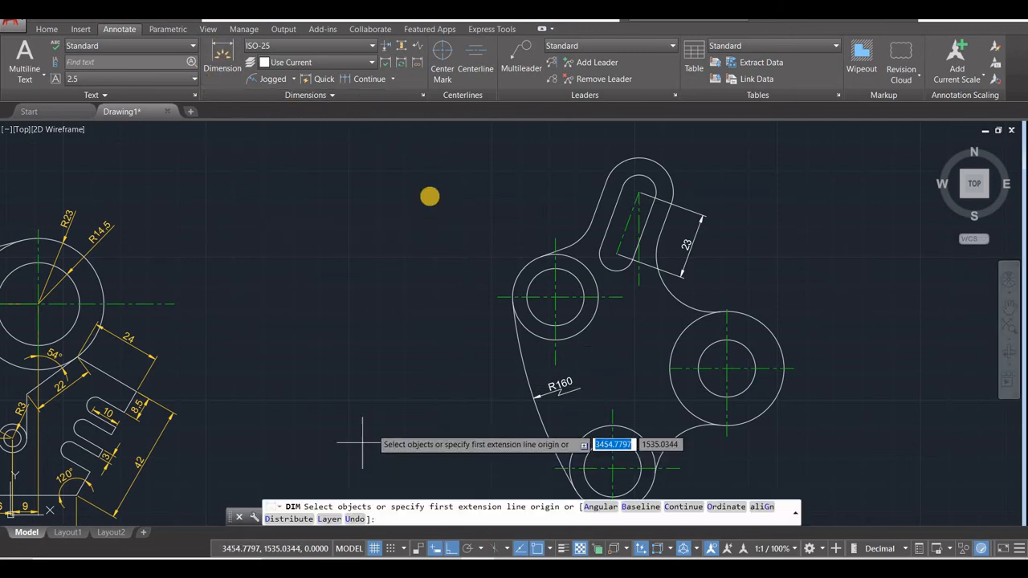
scroll(576, 240, up, 4)
click(560, 251)
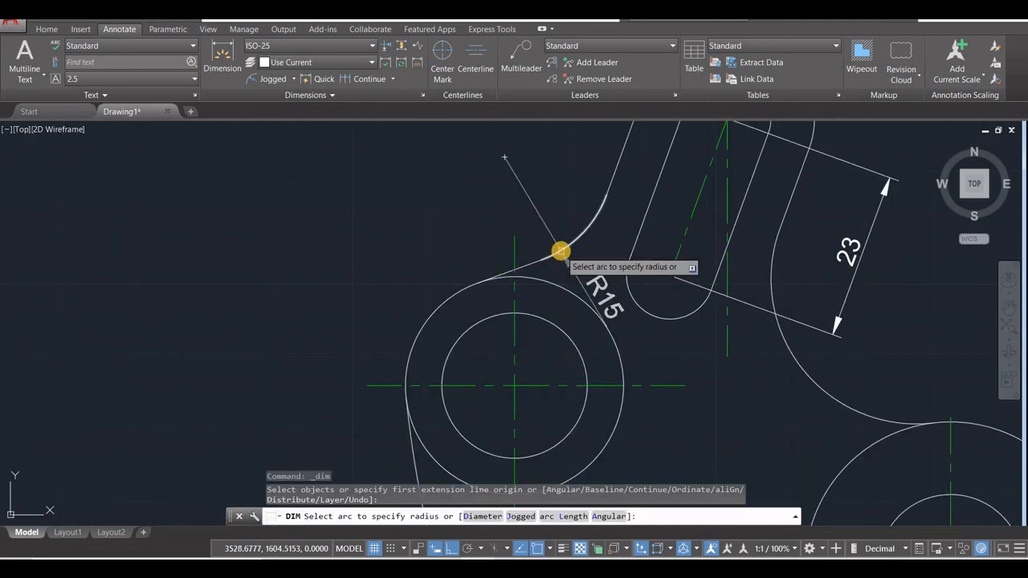
click(552, 211)
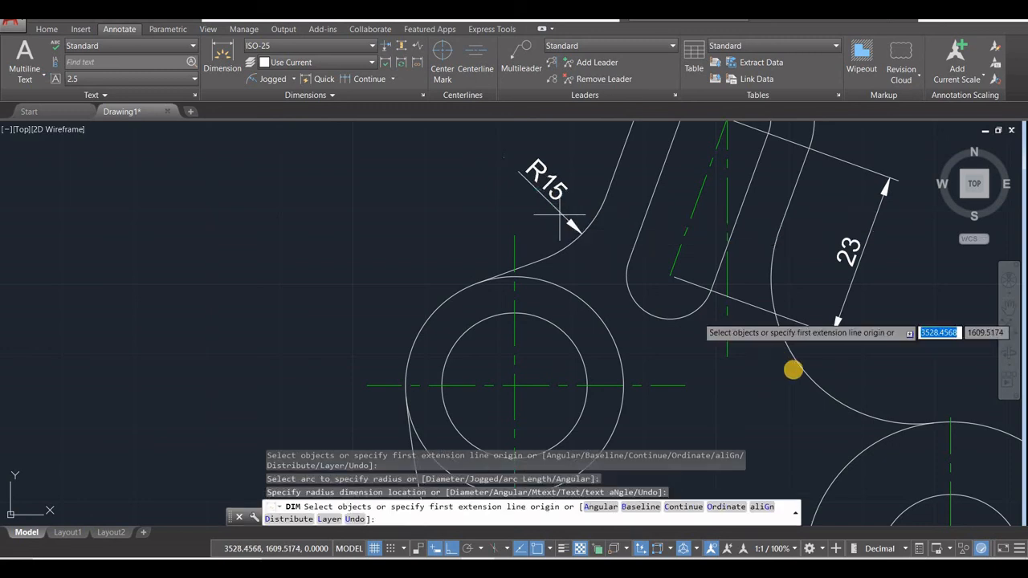
click(809, 380)
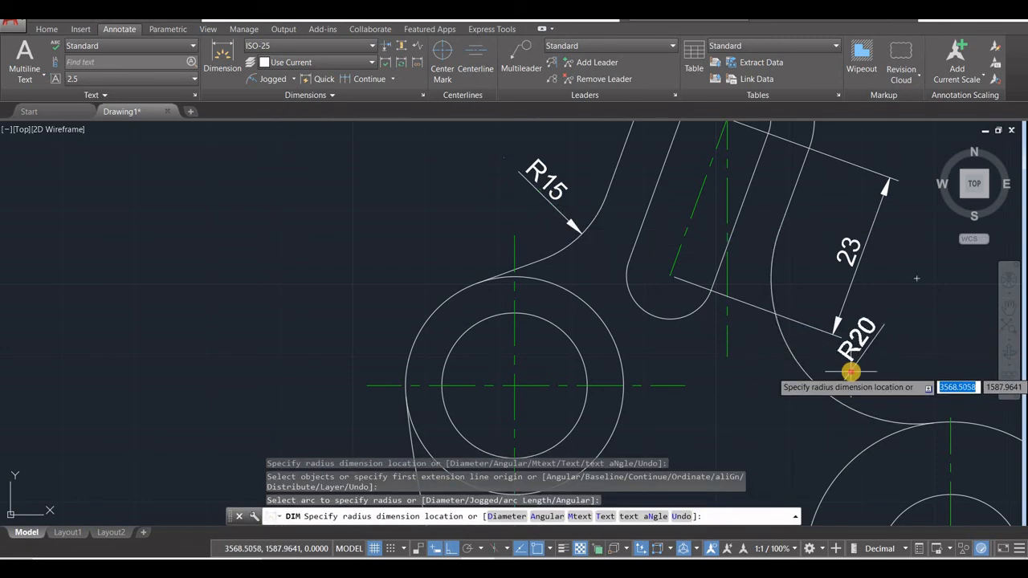
click(751, 301)
Add radius dimensions to the slot's lower end arc and the rounded outer end of the arm.
click(679, 319)
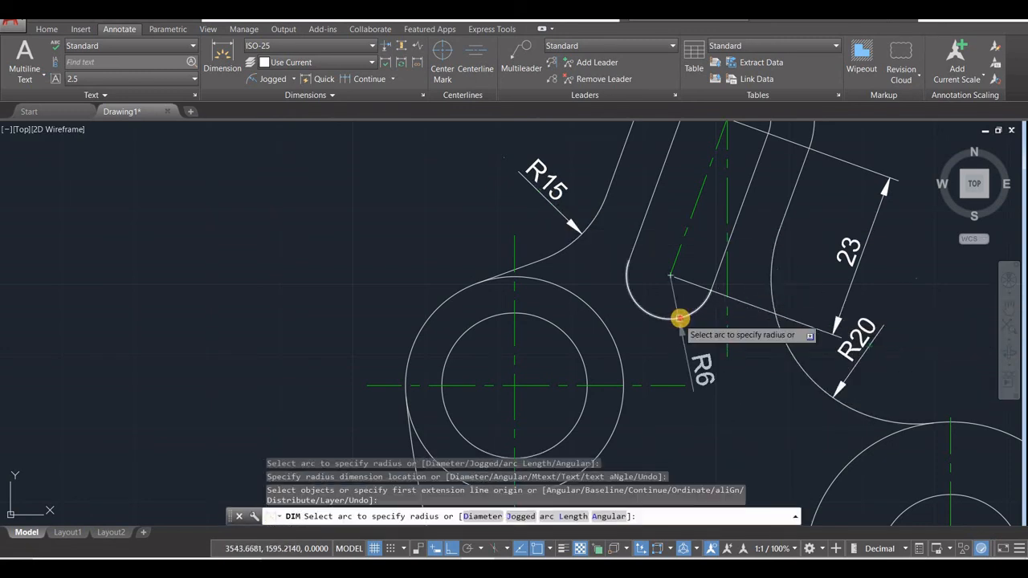
click(679, 319)
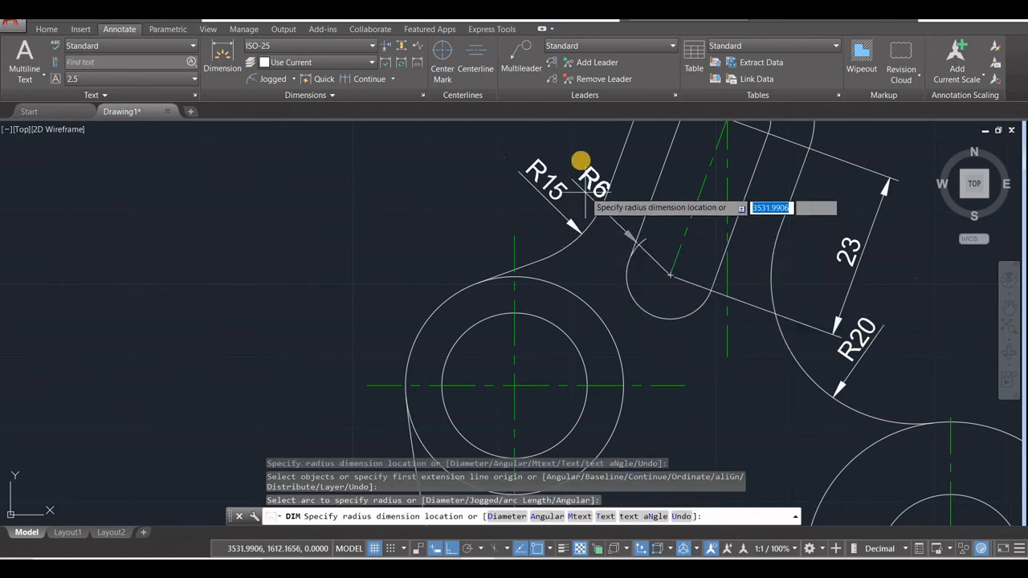
click(580, 158)
scroll(661, 340, down, 4)
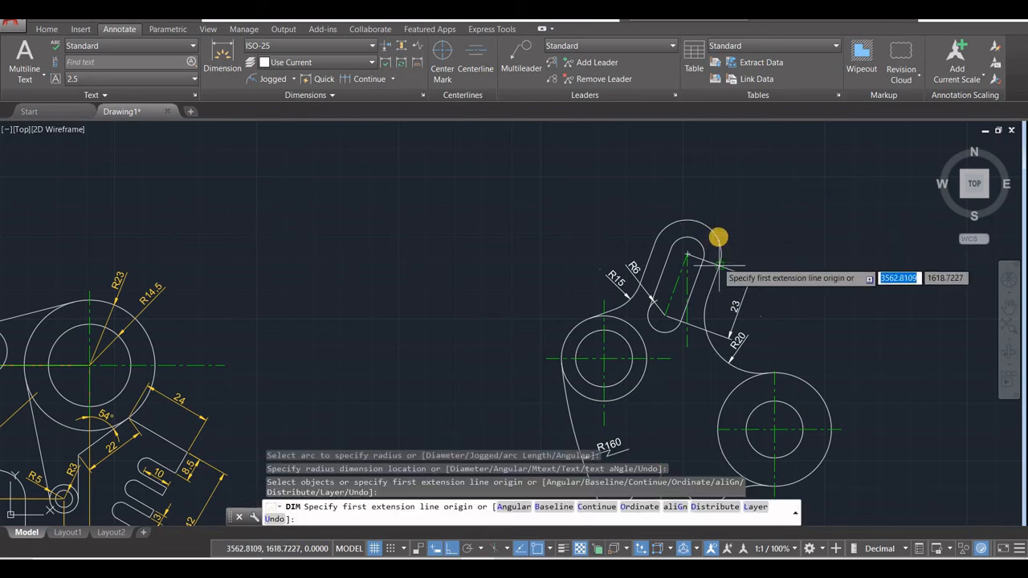
scroll(710, 240, up, 4)
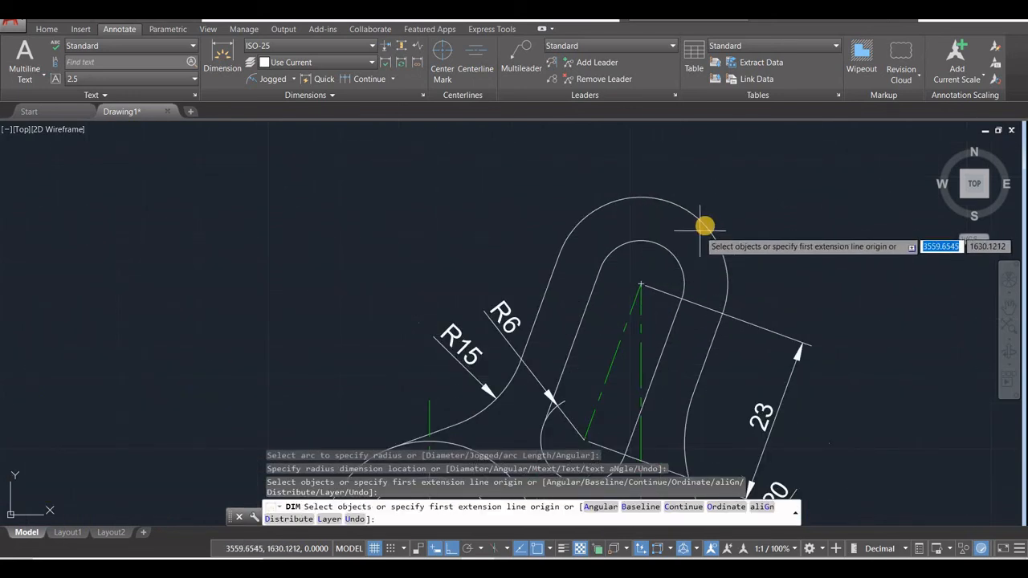
click(705, 226)
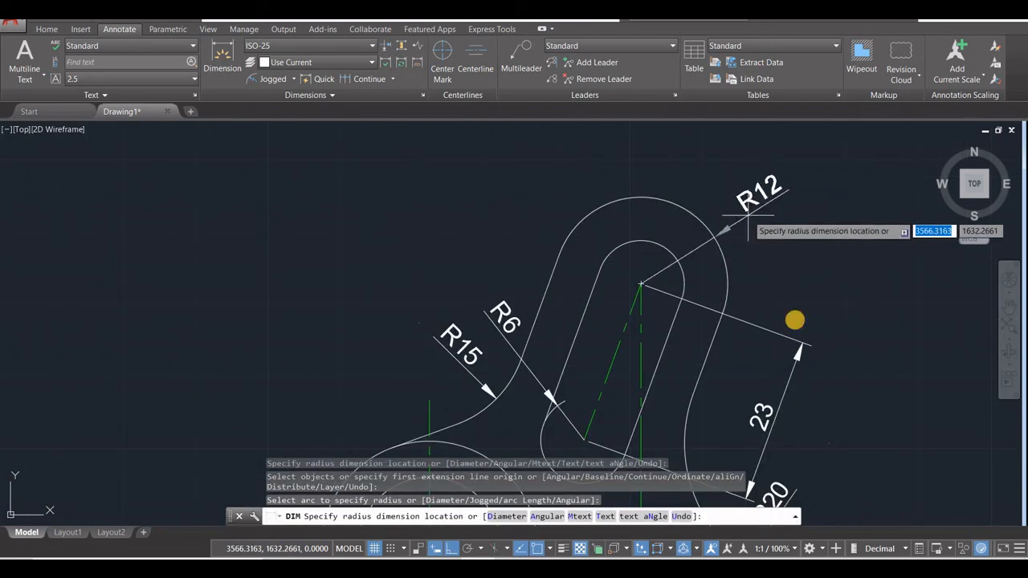
click(794, 281)
Add diameter dimensions to the outer and inner right-hand concentric circles, with their text outside the part.
scroll(804, 287, down, 5)
mouse_move(727, 415)
middle_down()
mouse_move(727, 394)
mouse_move(621, 183)
middle_up()
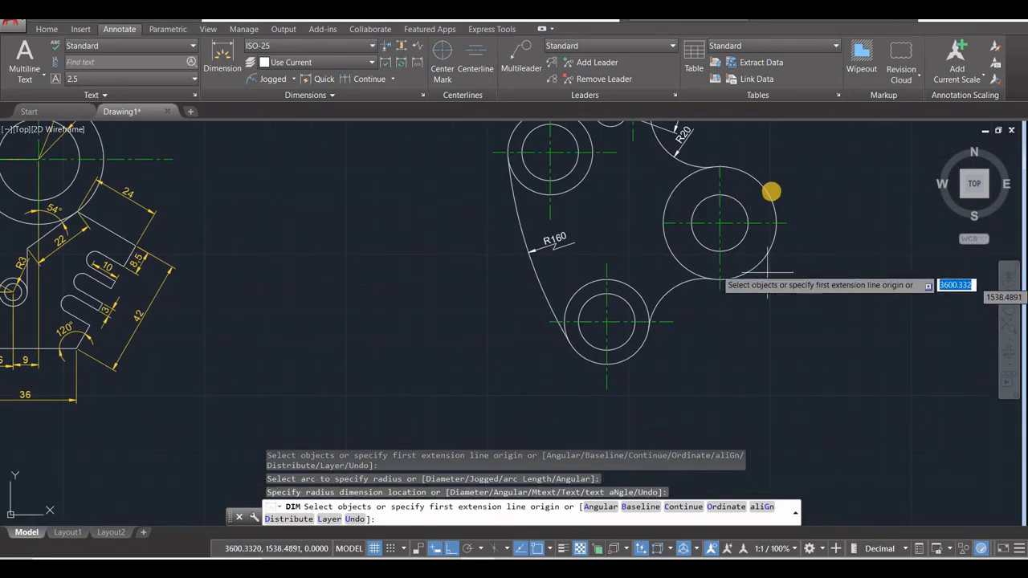
click(758, 170)
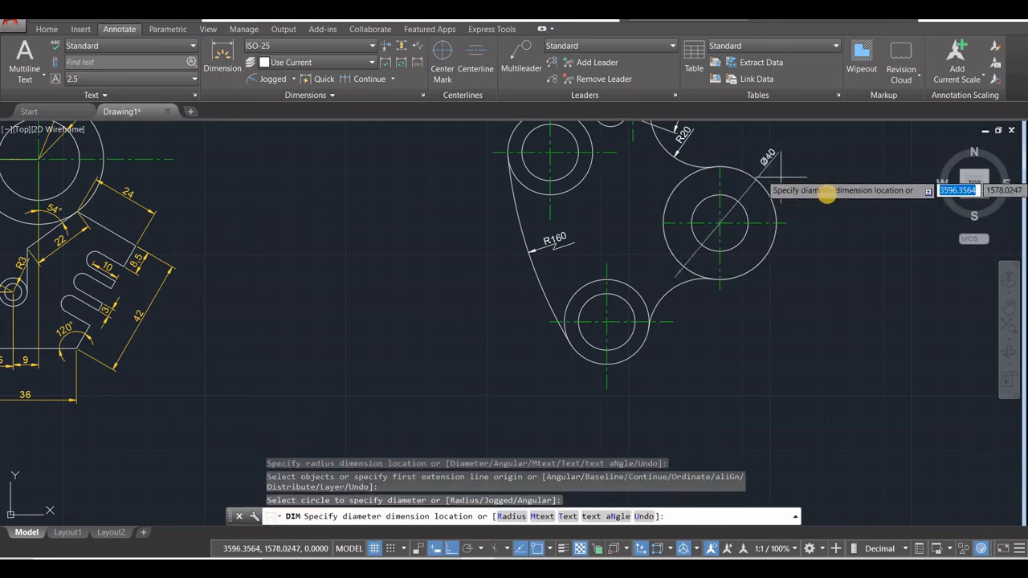
click(827, 197)
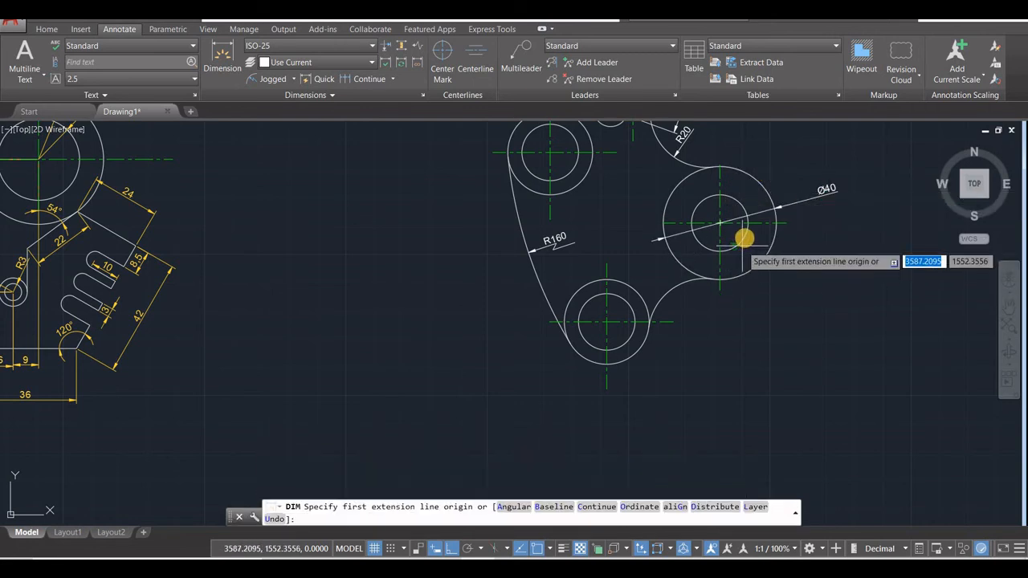
scroll(745, 241, up, 2)
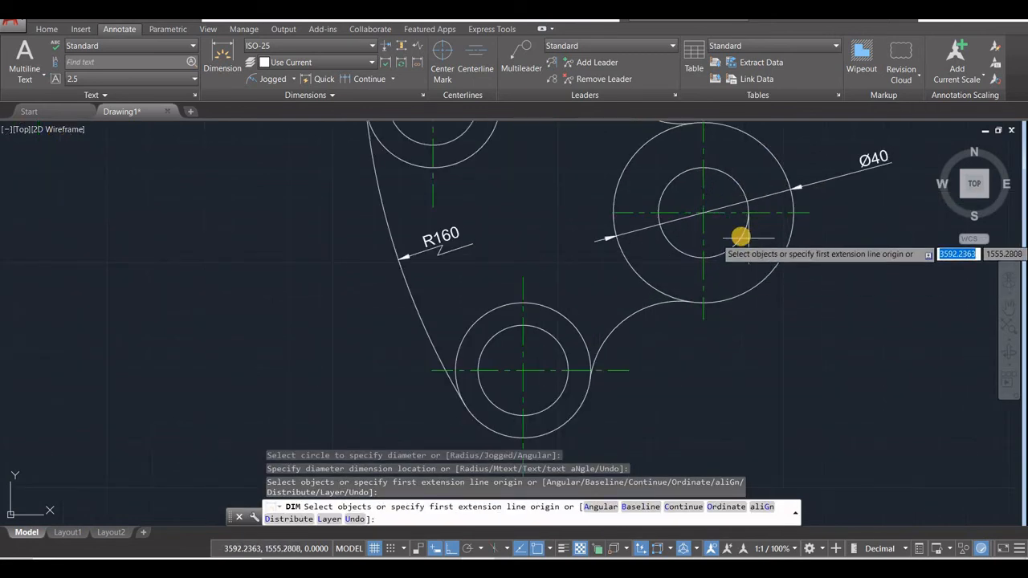
click(740, 236)
click(825, 325)
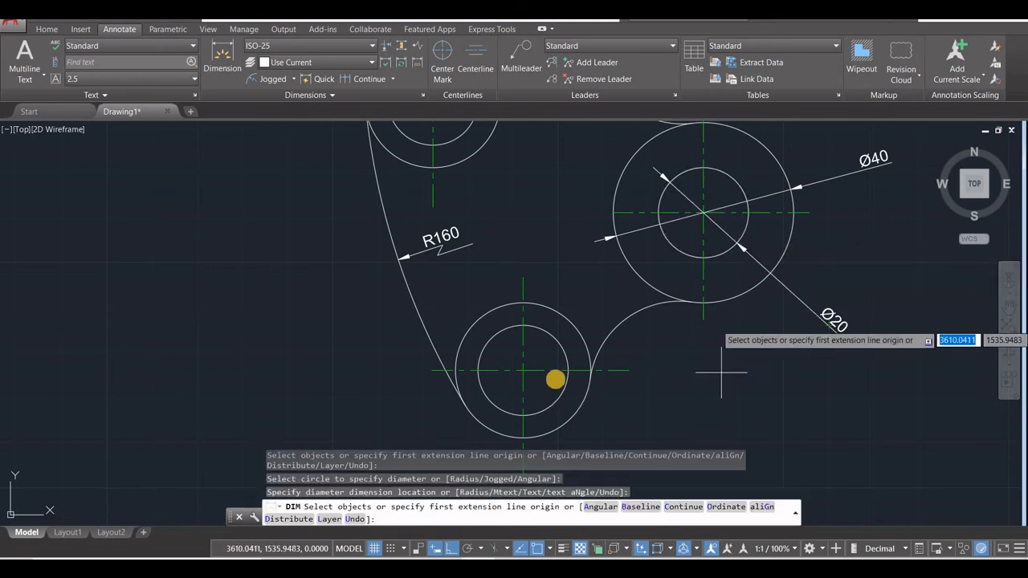
Add a radius dimension to the fillet arc between the bottom and right-hand circles, with its text below the arc.
key(Return)
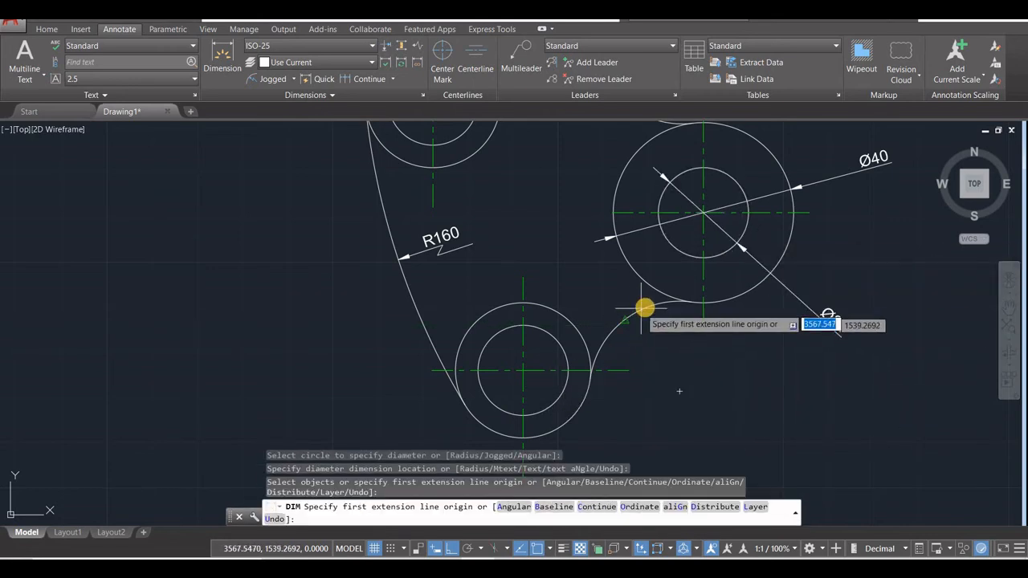
scroll(646, 308, up, 2)
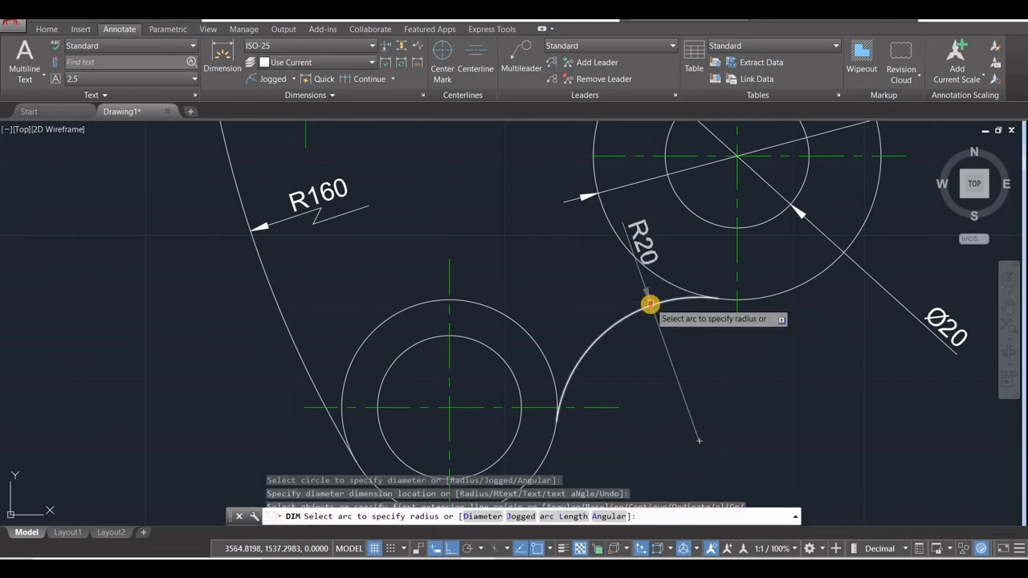
click(643, 337)
click(643, 336)
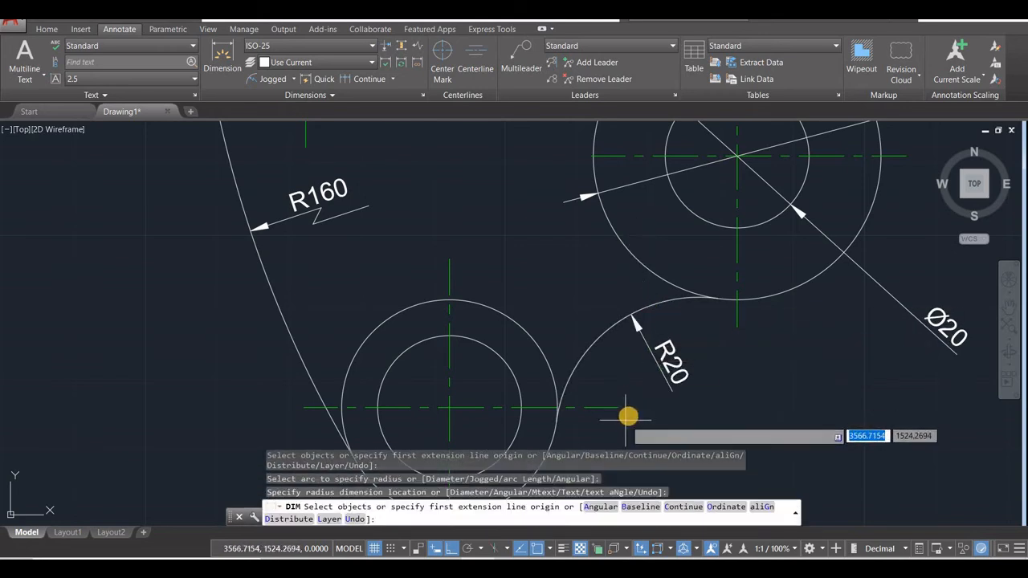
Add diameter dimensions to the inner and outer bottom concentric circles, with their text below the circles on opposite sides.
scroll(626, 420, down, 3)
middle_drag(632, 413, 704, 239)
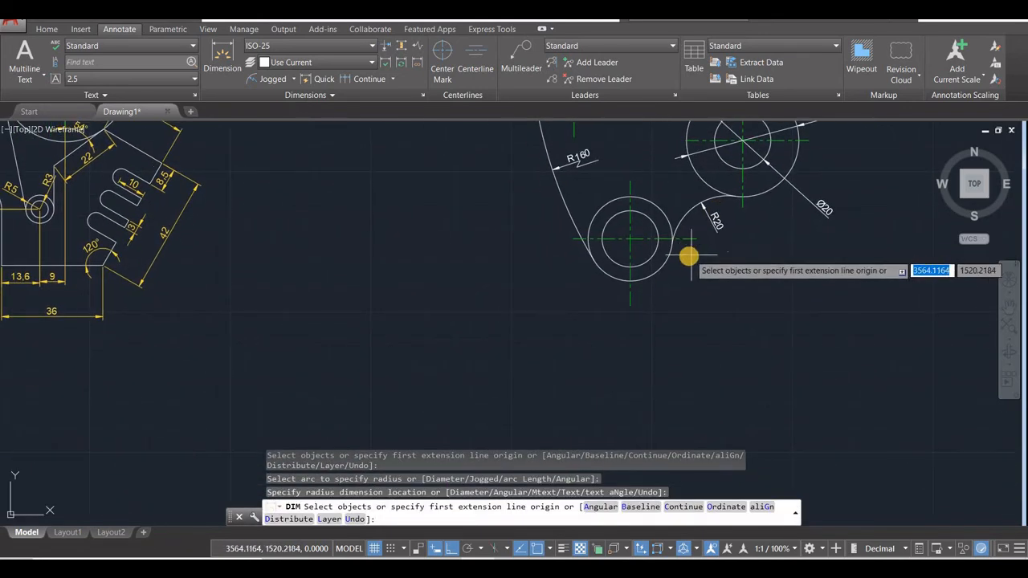
scroll(688, 254, up, 2)
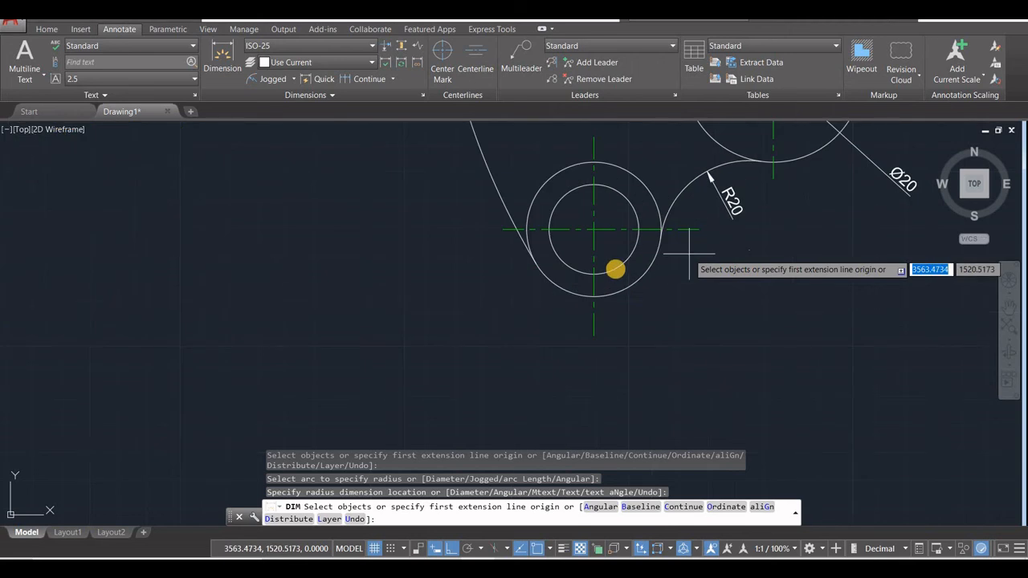
click(613, 267)
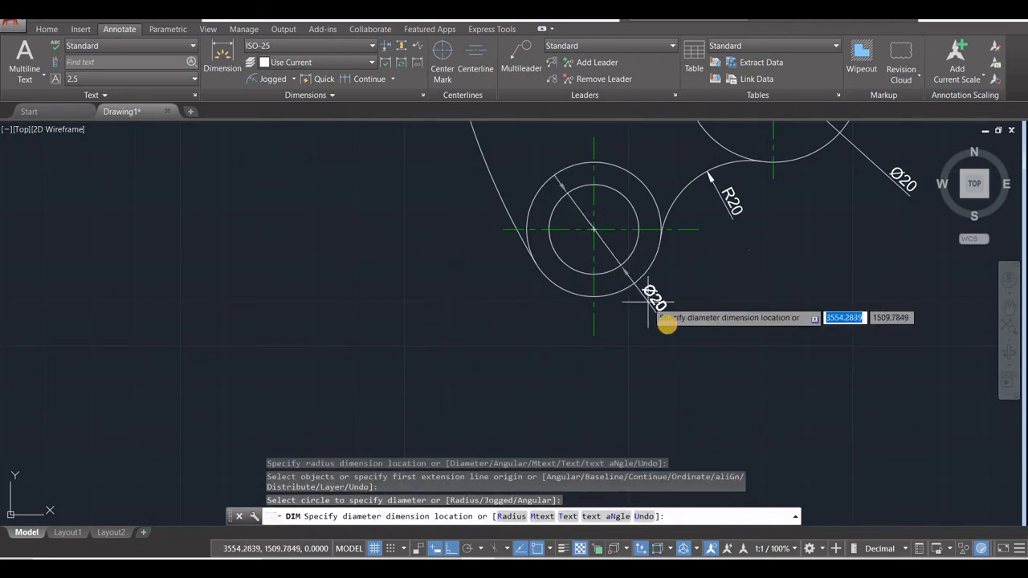
click(669, 293)
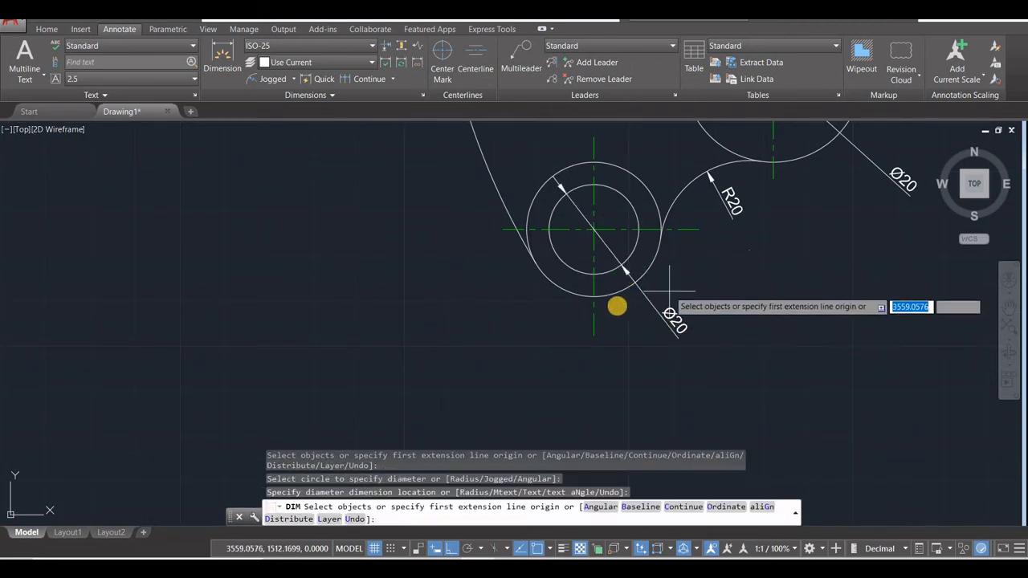
click(615, 293)
click(524, 303)
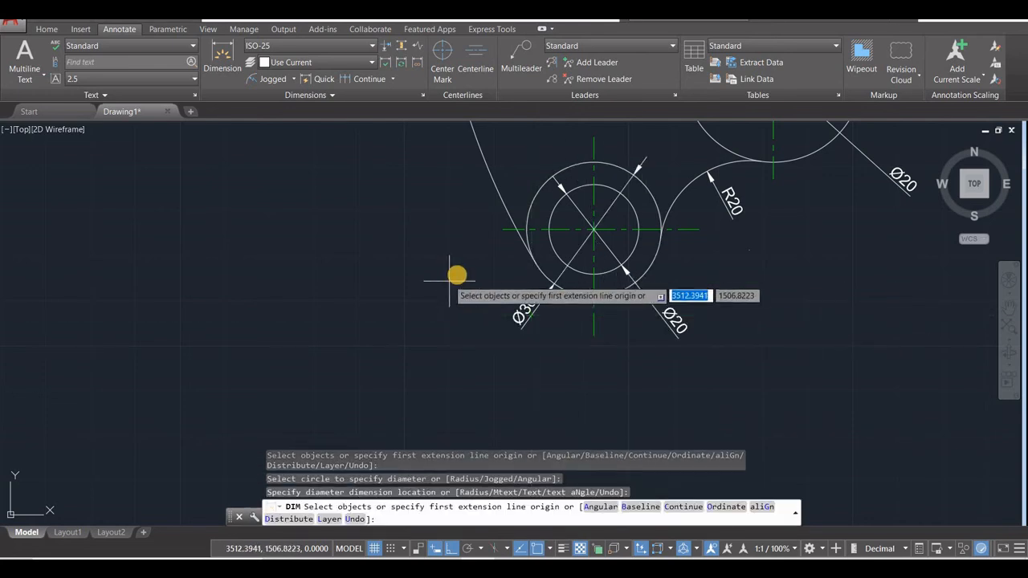
Add diameter dimensions to the inner and outer upper-left concentric circles, with their text outside the part to the left.
scroll(454, 265, down, 4)
scroll(459, 321, up, 4)
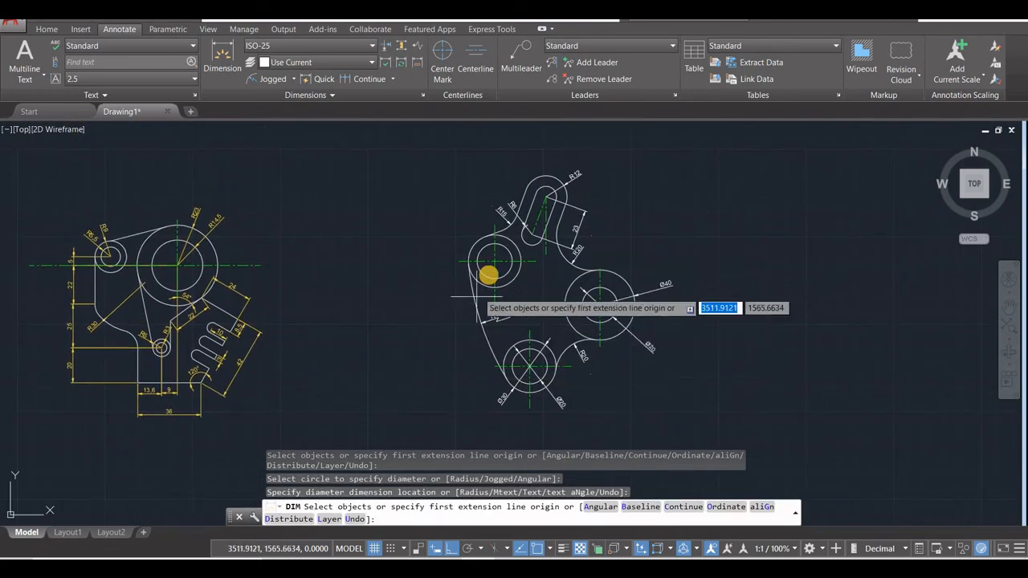
scroll(490, 275, up, 3)
click(474, 281)
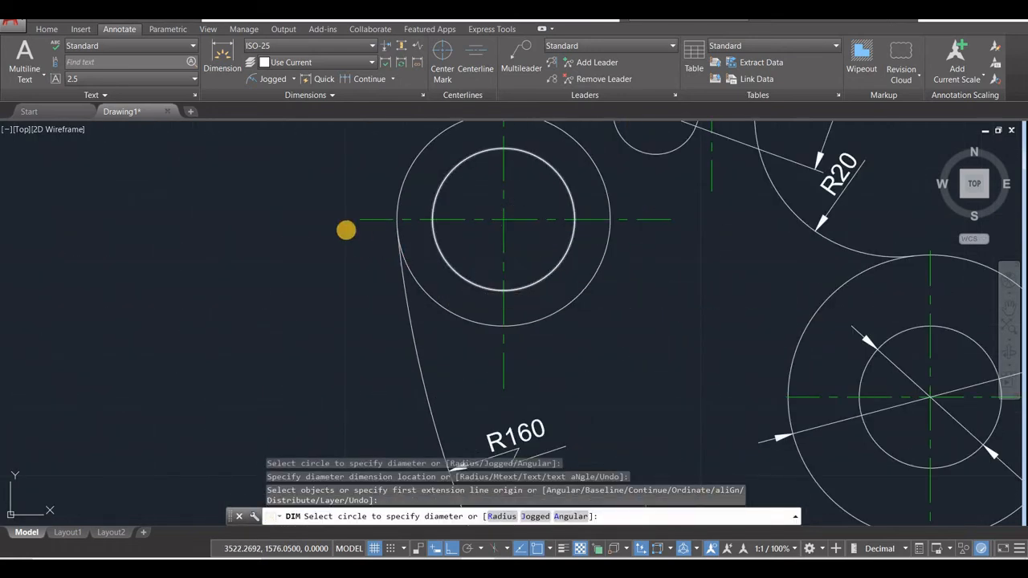
click(345, 249)
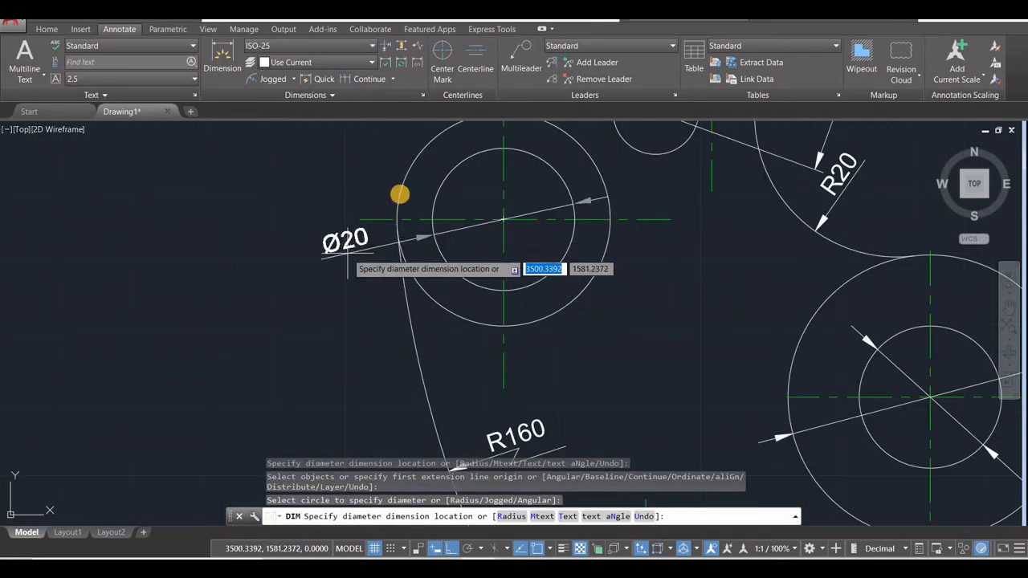
click(404, 182)
click(311, 190)
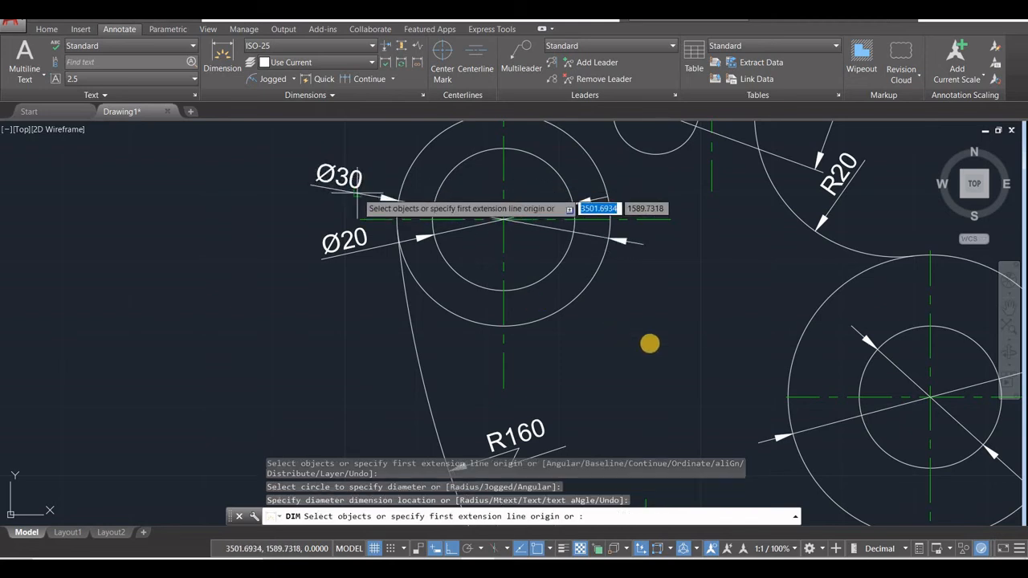
Dimension the vertical distance between the upper-left and bottom circle centres, placing the dimension line left of the part.
scroll(649, 344, down, 4)
mouse_move(645, 342)
middle_down()
mouse_move(575, 281)
mouse_move(642, 280)
middle_up()
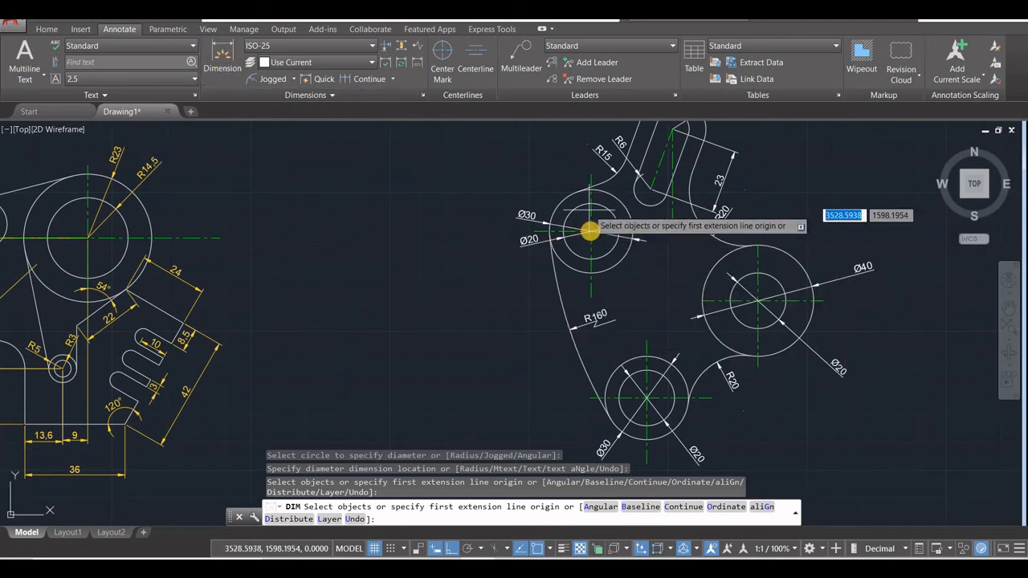
key(Return)
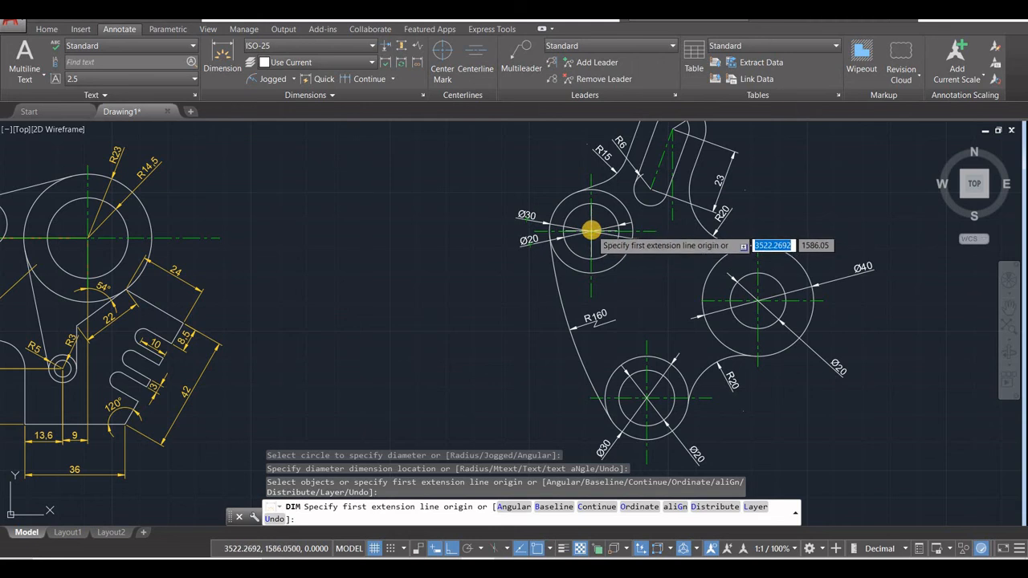
click(590, 231)
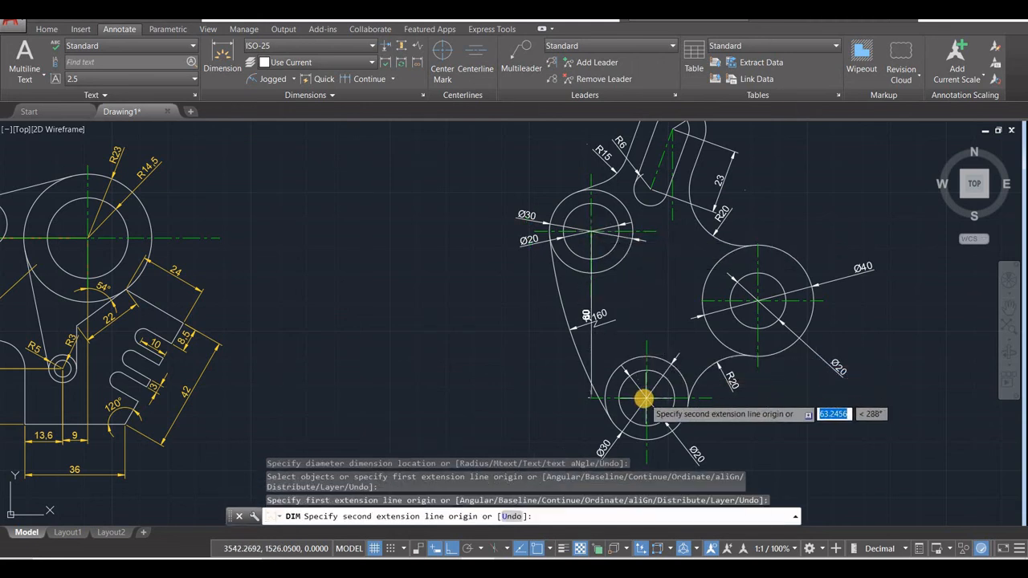
click(490, 363)
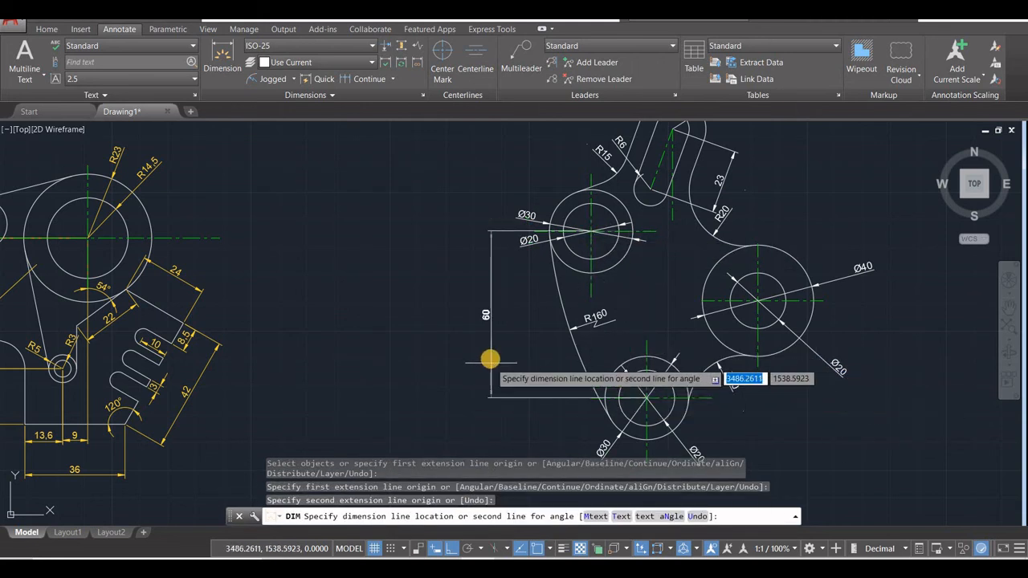
click(485, 358)
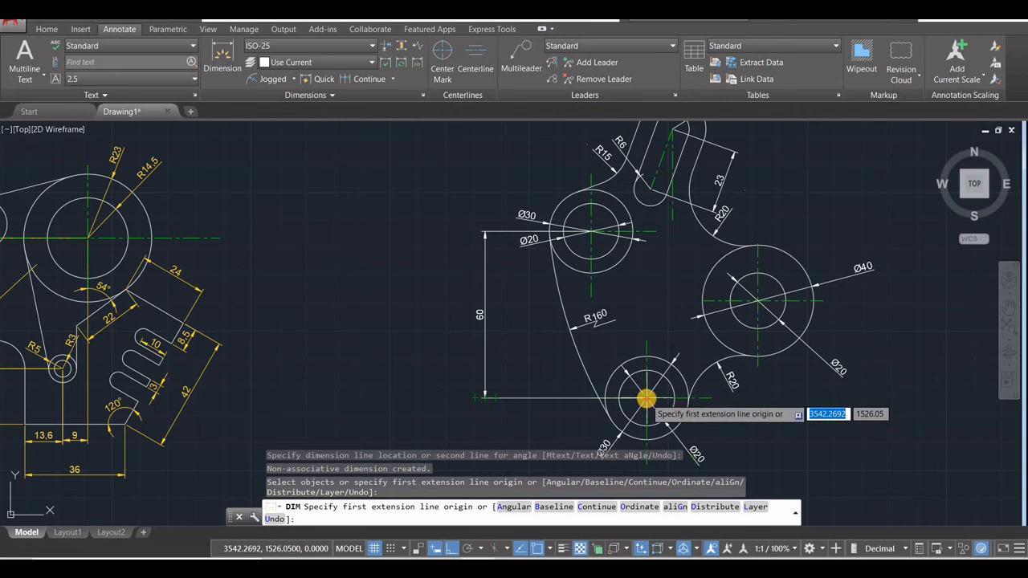
Dimension the horizontal distance between the bottom and upper-left circle centres, placing the dimension line between the two circles.
click(589, 231)
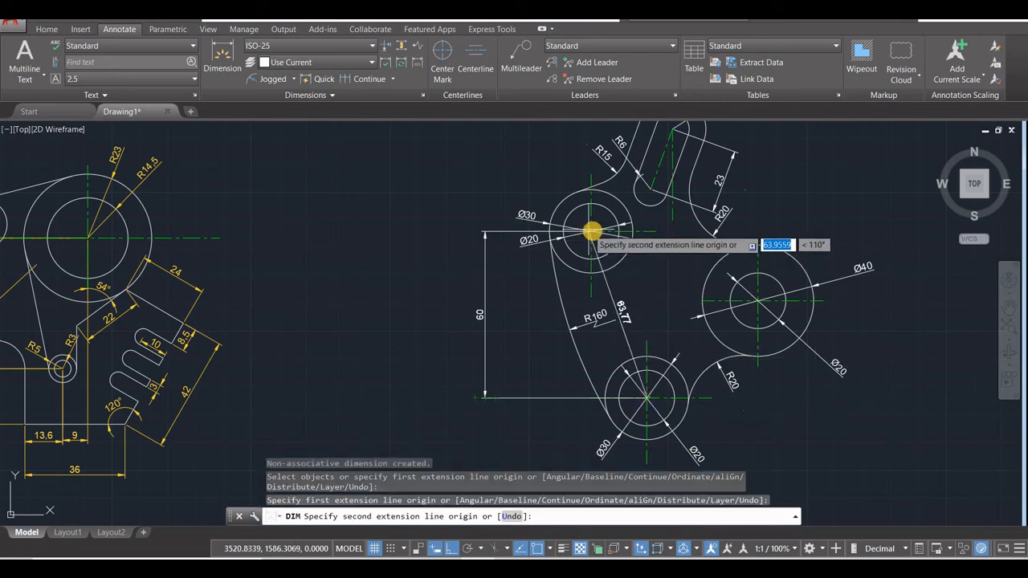
click(591, 230)
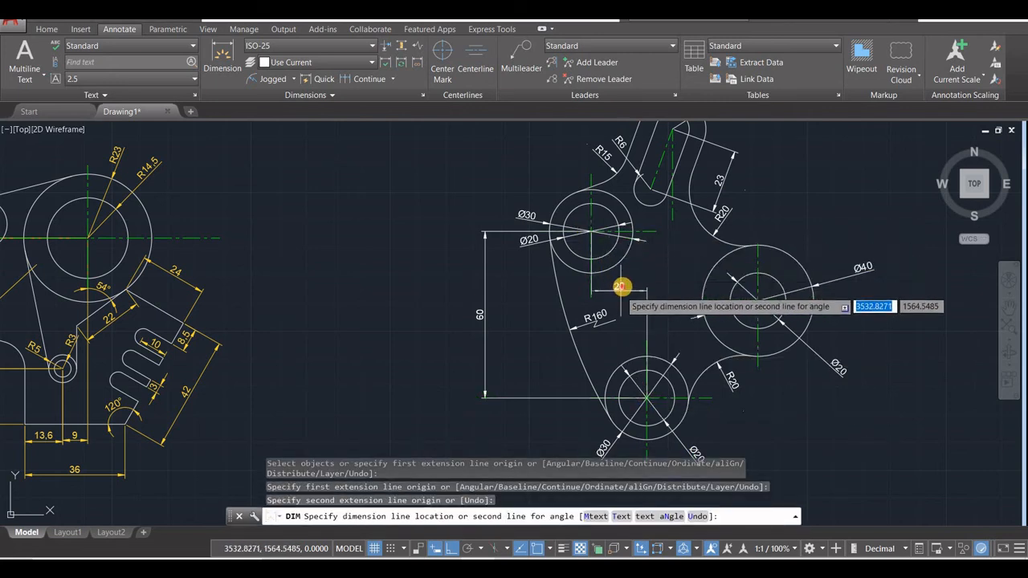
click(620, 289)
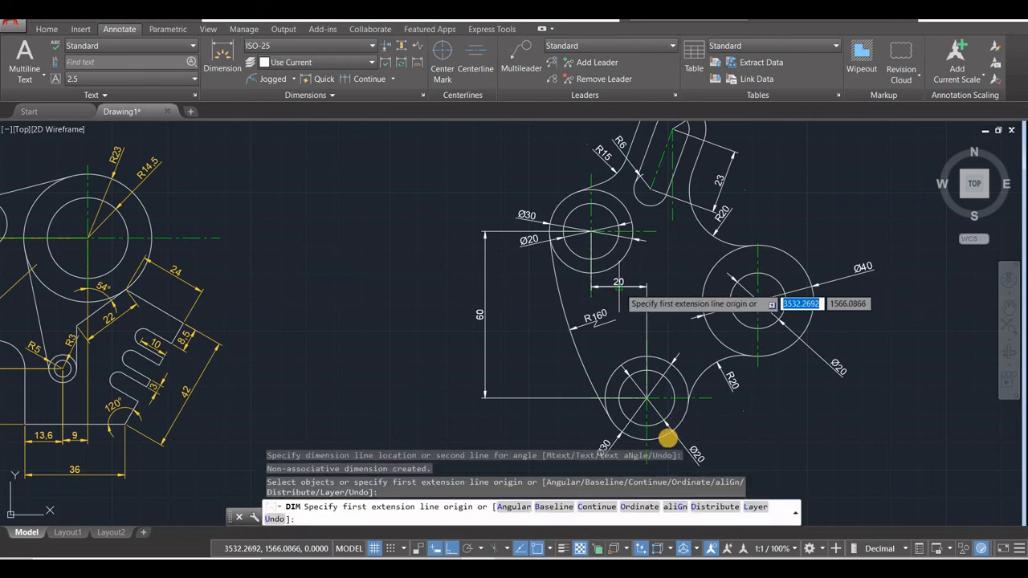
Dimension the horizontal distance between the bottom and right-hand circle centres.
click(647, 396)
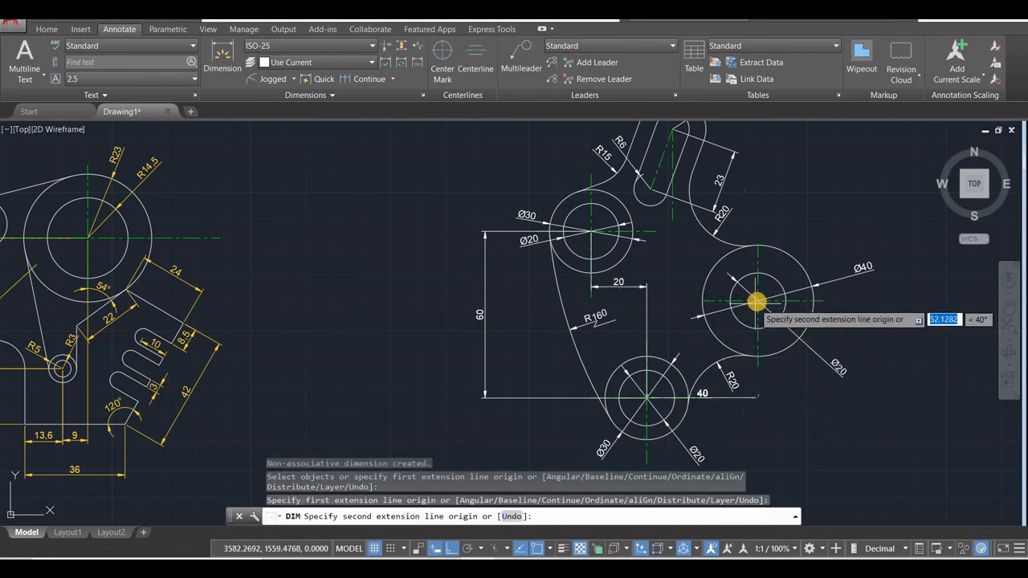
click(757, 303)
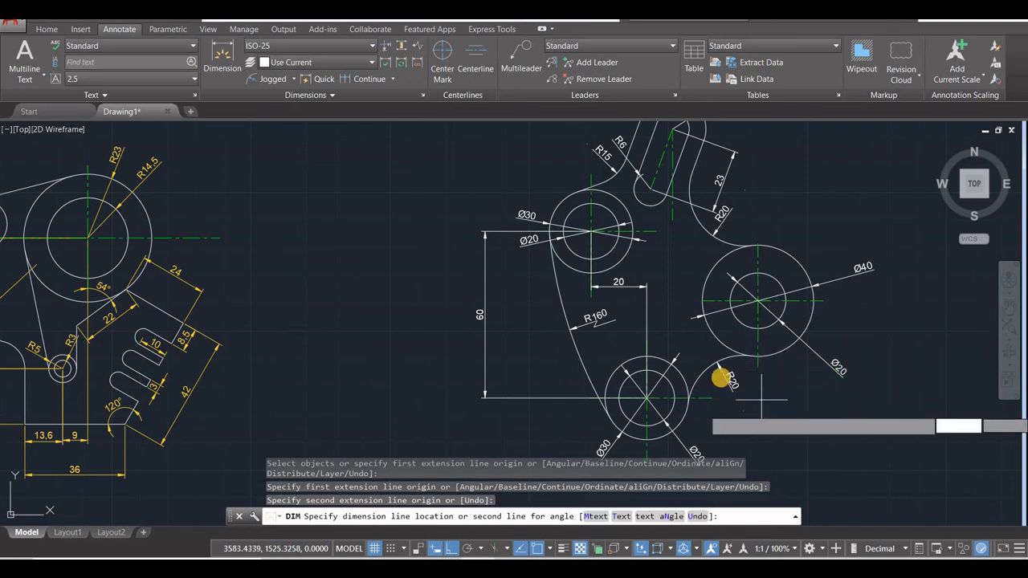
middle_drag(736, 415, 738, 279)
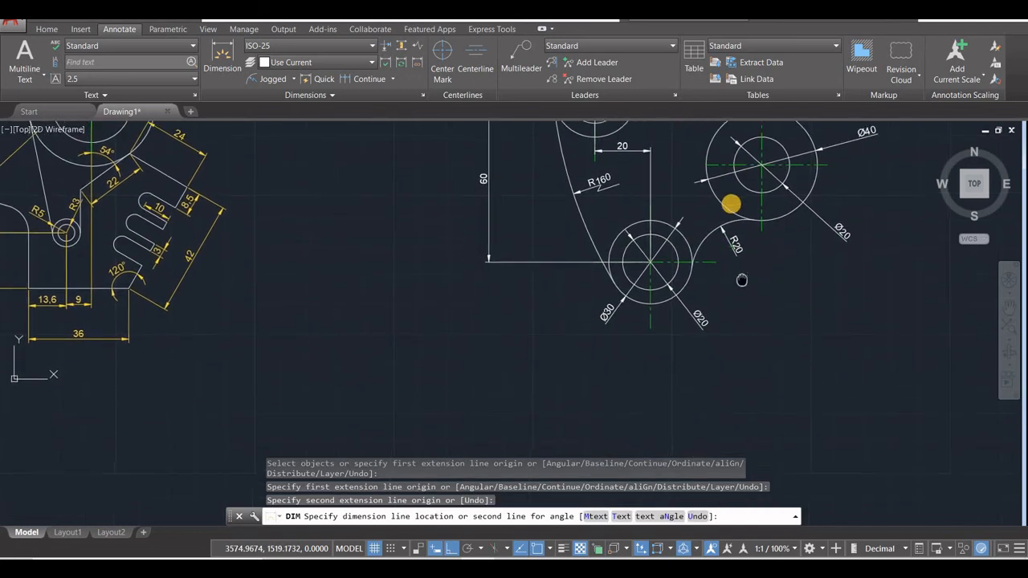
click(762, 319)
Check the Slide69 reference, and dimension the vertical distance between the bottom and right-hand circle centres.
mouse_move(768, 321)
middle_down()
mouse_move(746, 415)
mouse_move(653, 375)
middle_up()
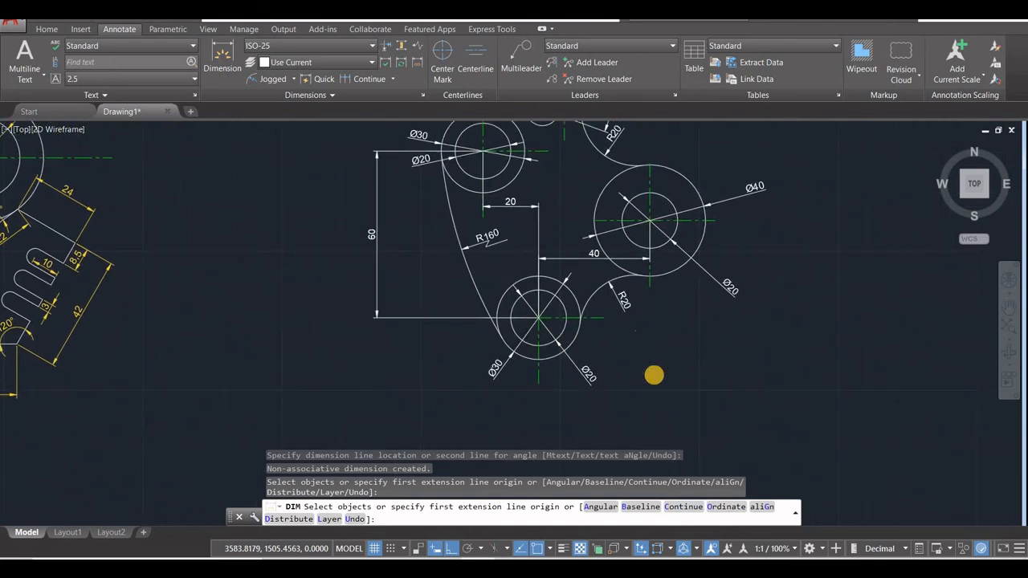
key(alt+Tab)
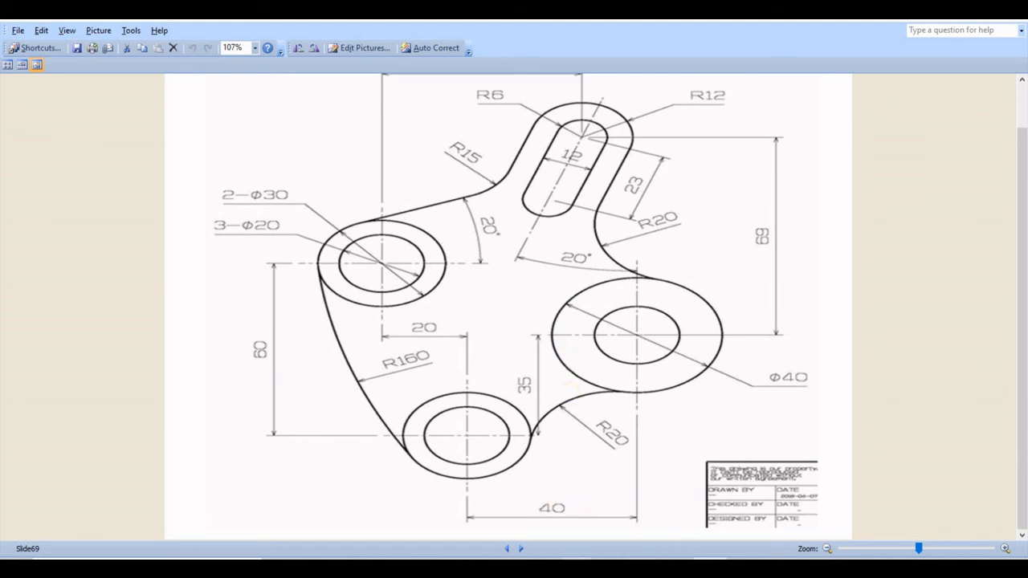
key(alt+Tab)
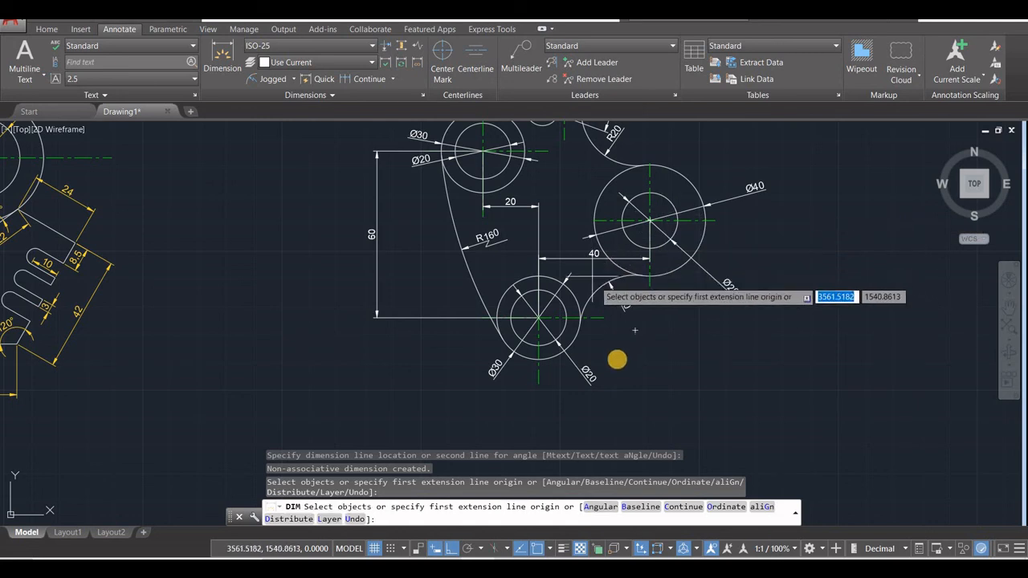
click(537, 317)
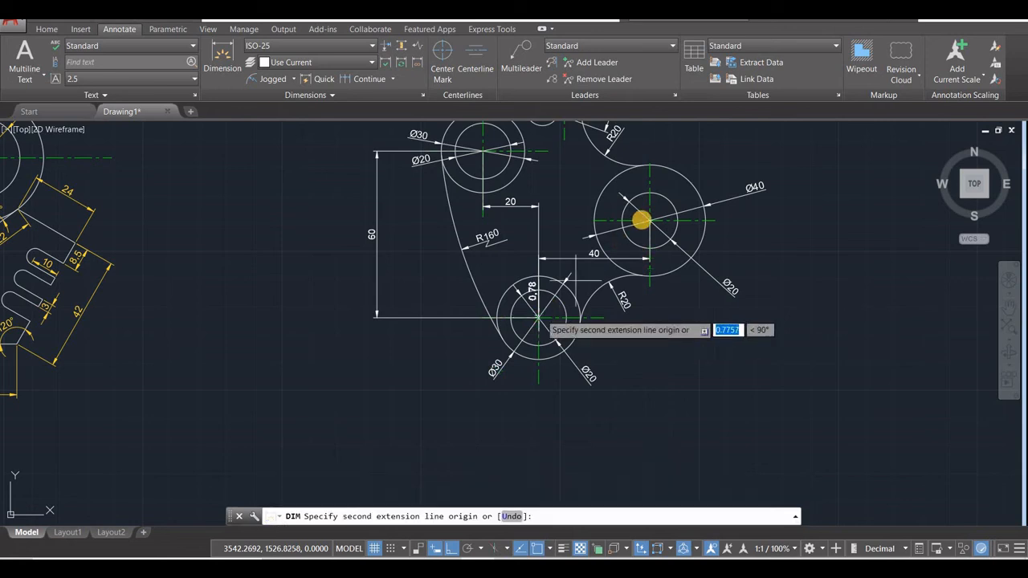
click(649, 220)
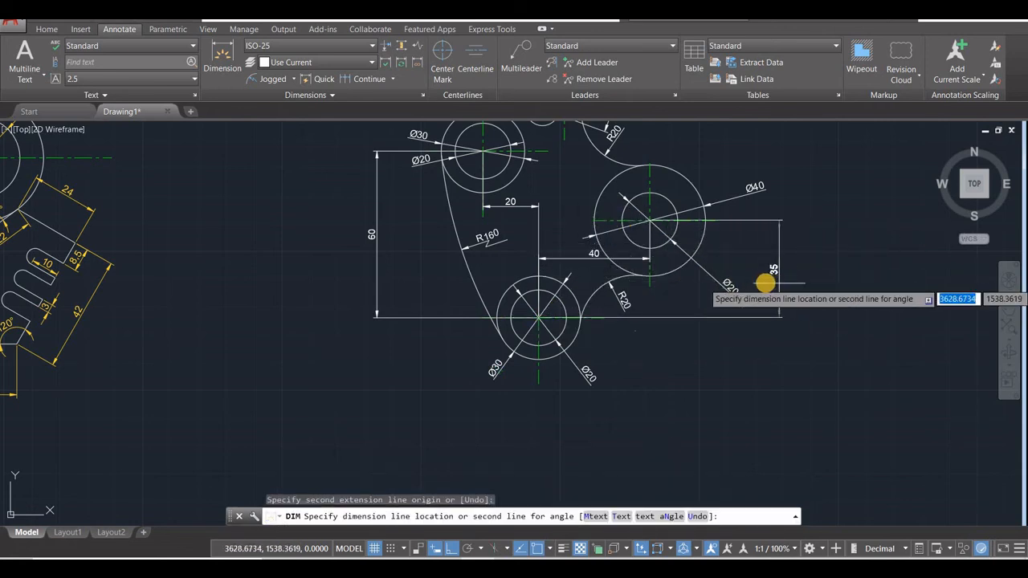
click(770, 280)
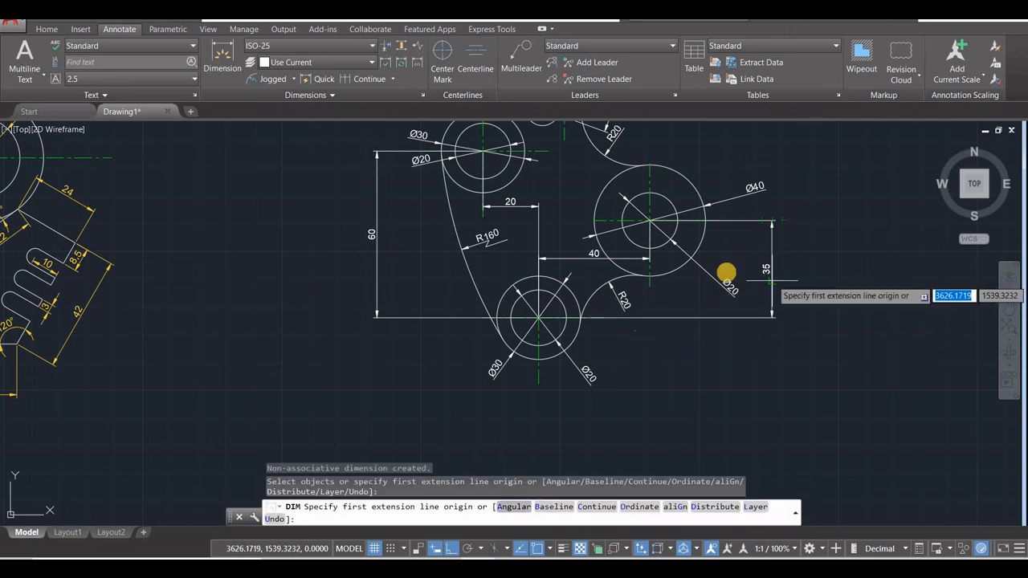
key(Return)
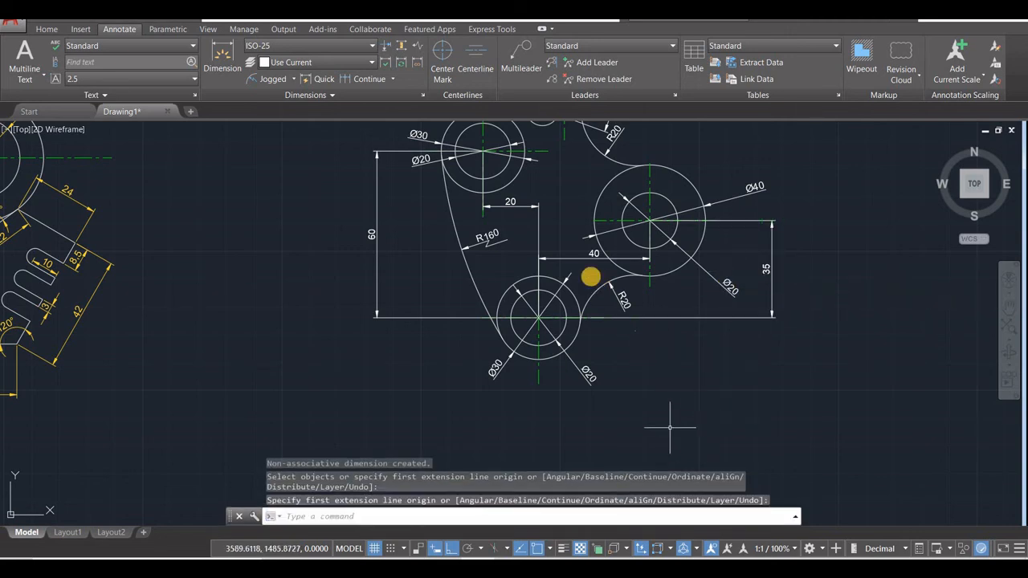
Move the horizontal dimension between the bottom and right-hand circle centres below the part.
click(594, 255)
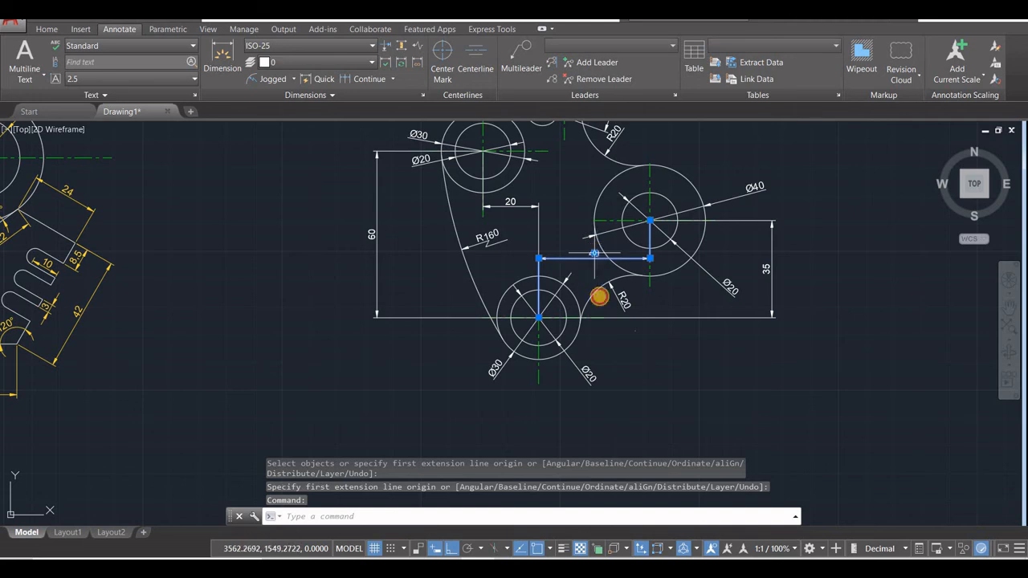
click(593, 253)
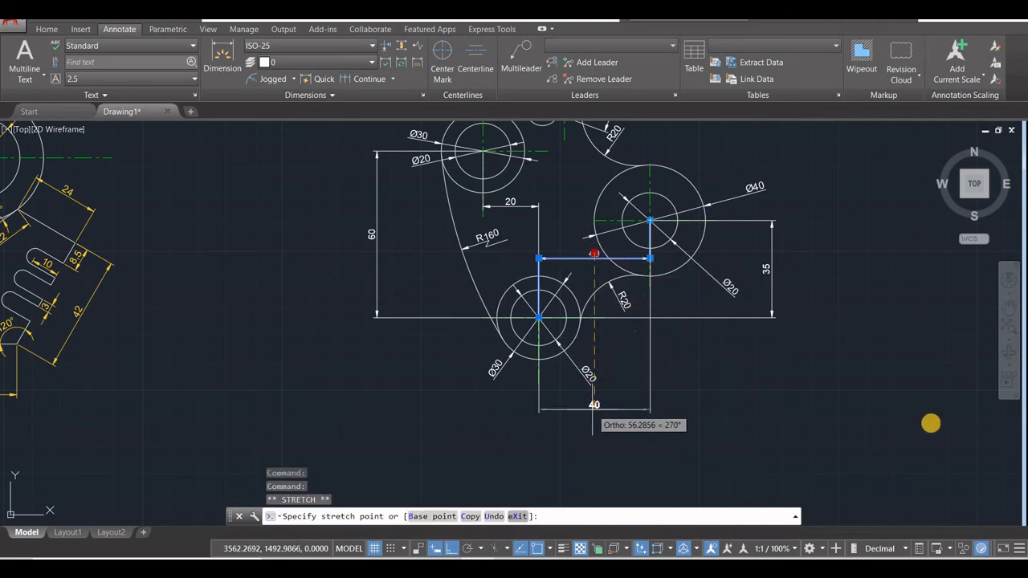
click(593, 409)
key(Escape)
key(Escape)
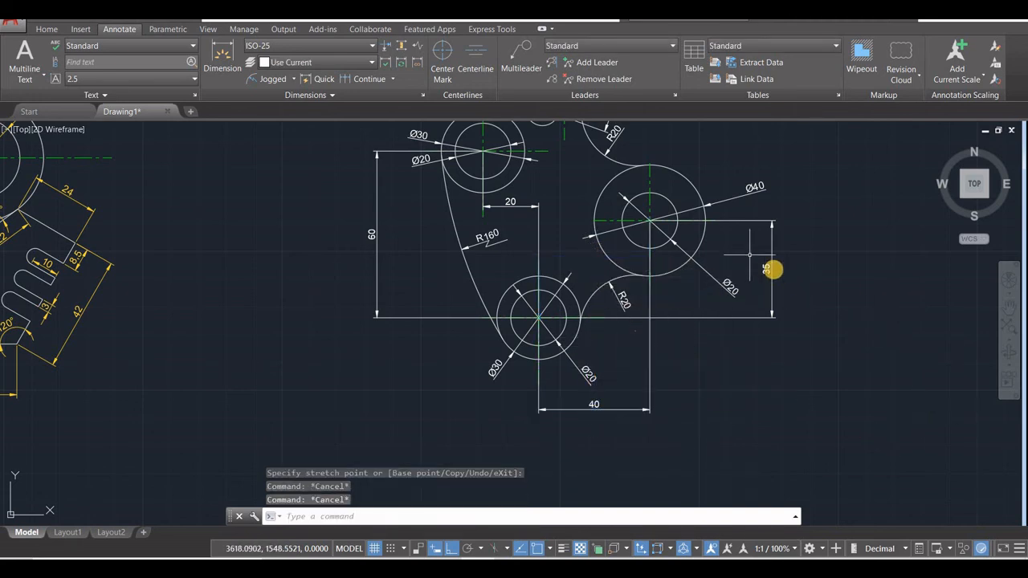
Move the vertical dimension between the bottom and right-hand circle centres inside the part, just right of the bottom circle's centreline.
click(767, 269)
click(767, 268)
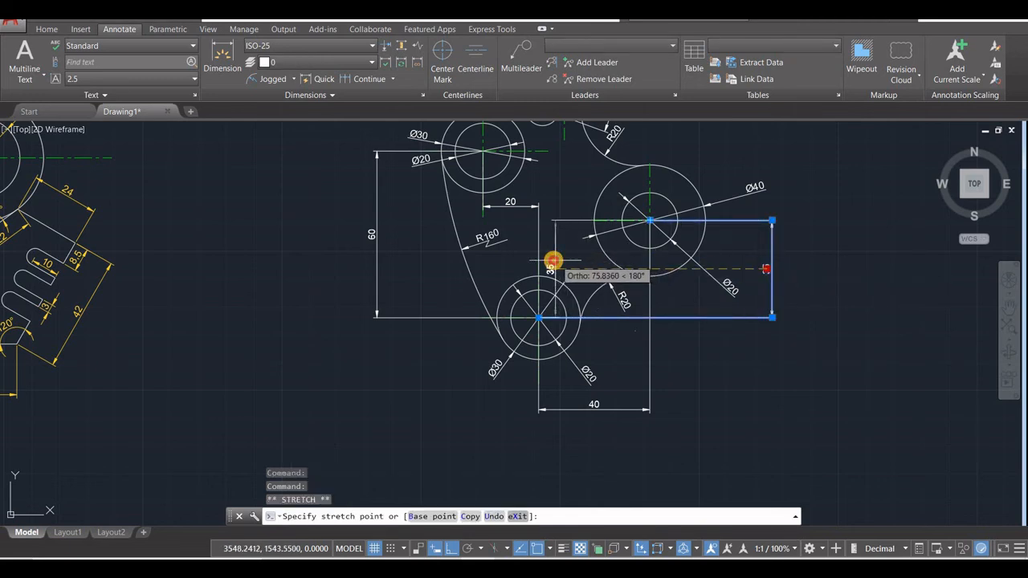
click(552, 269)
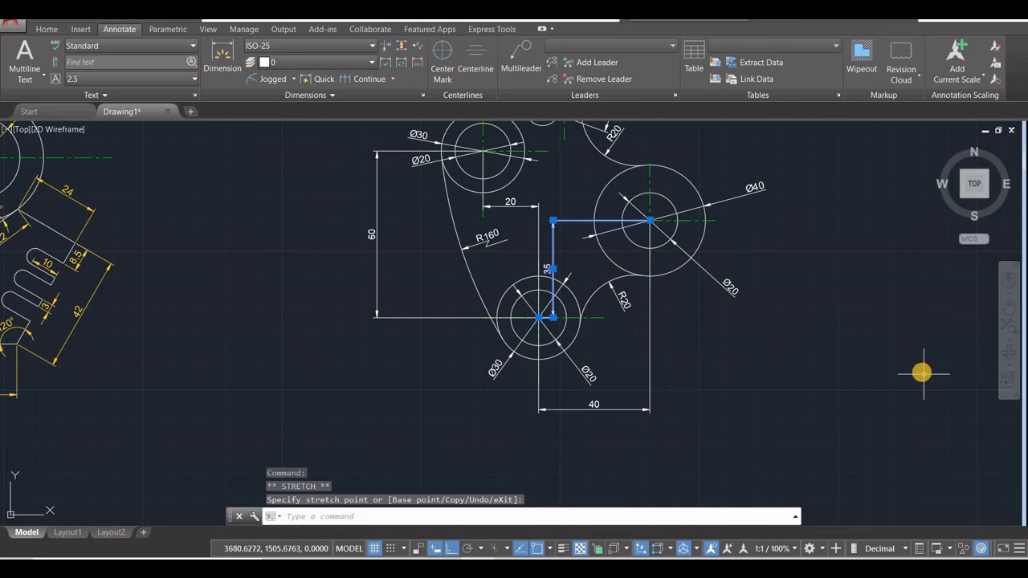
key(Escape)
key(Escape)
key(Escape)
Measure the vertical distance between the right-hand circle centre and the slot's upper arc centre.
middle_drag(497, 286, 521, 369)
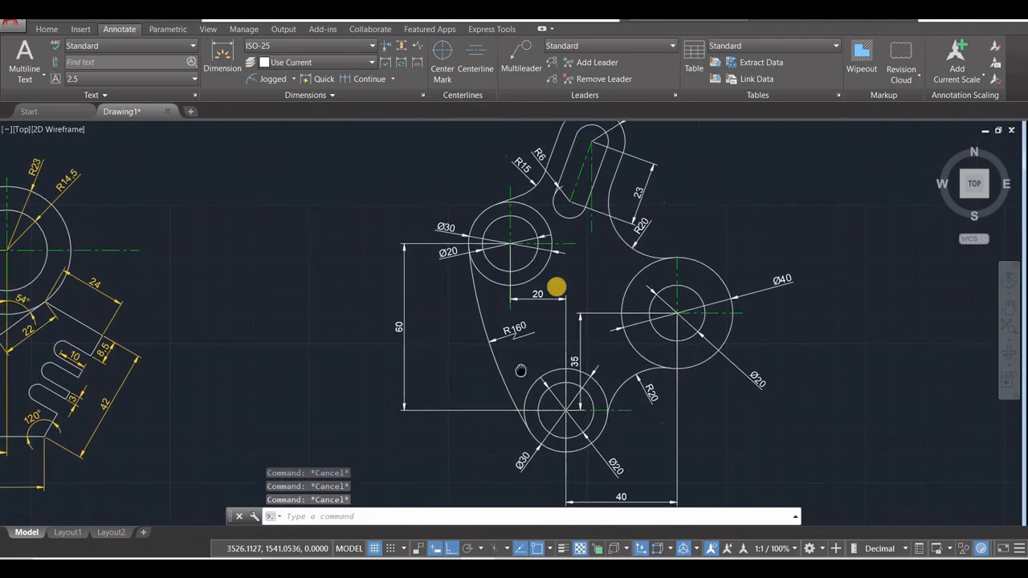
middle_drag(571, 326, 539, 409)
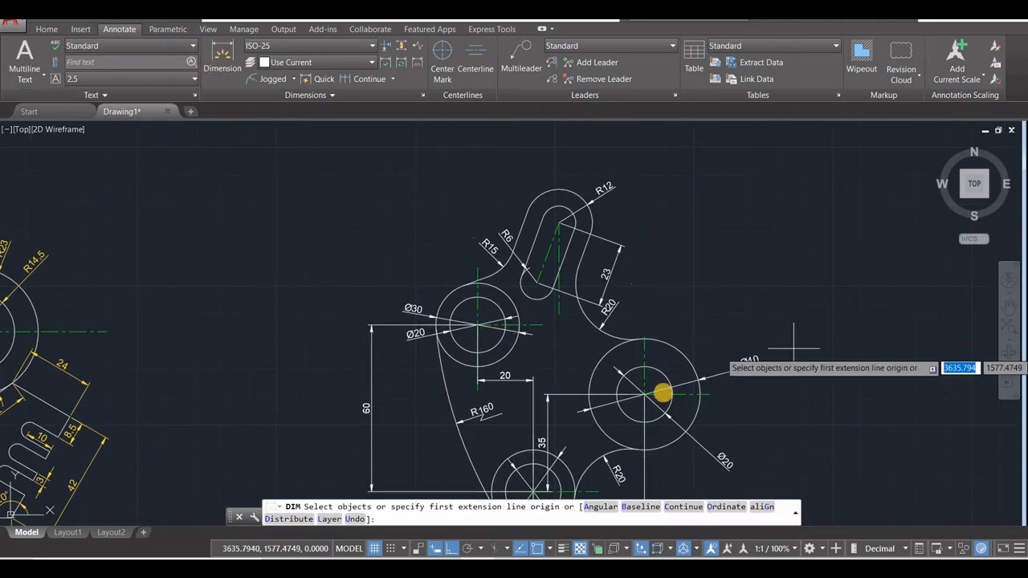
click(642, 394)
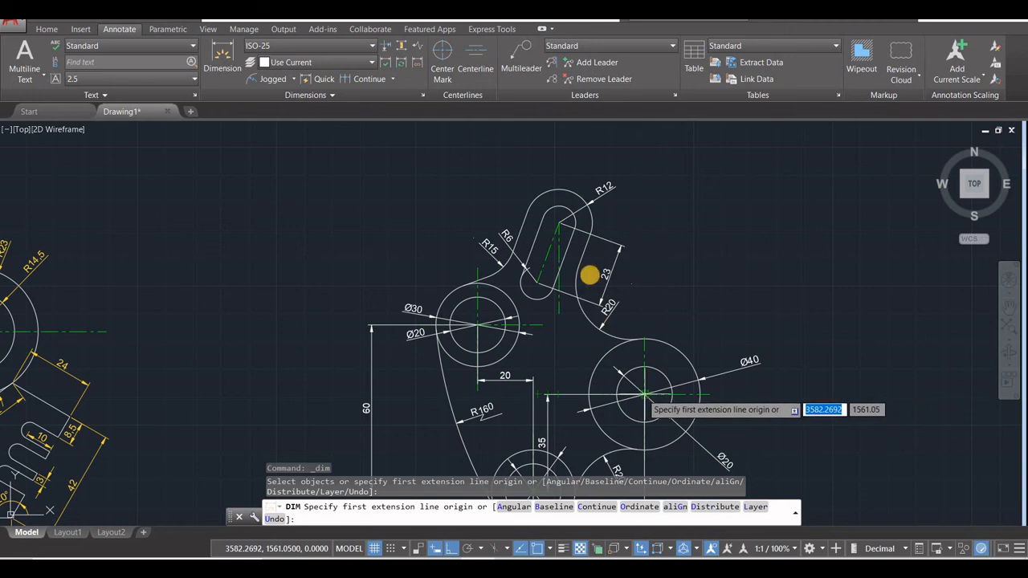
click(558, 223)
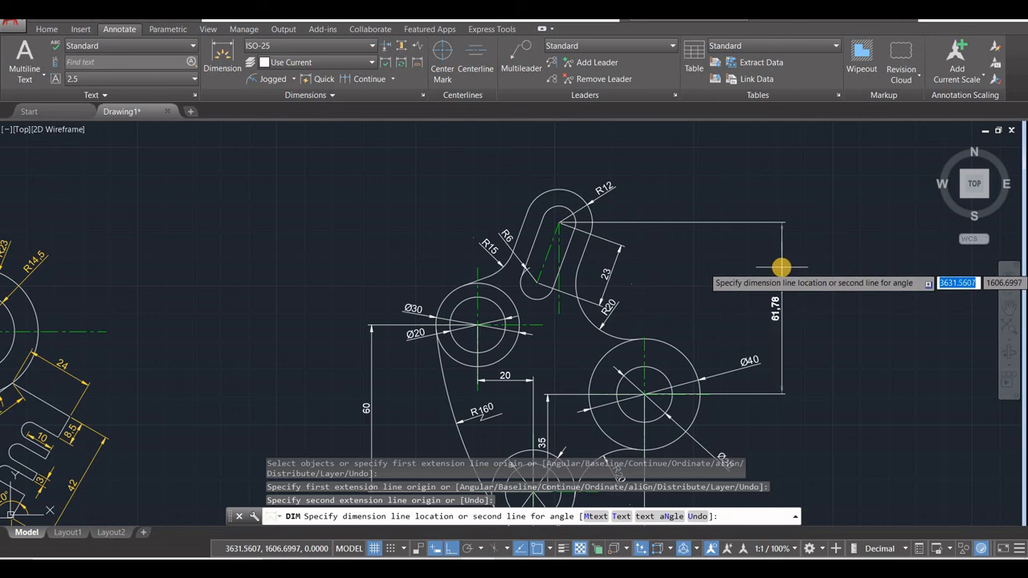
key(Escape)
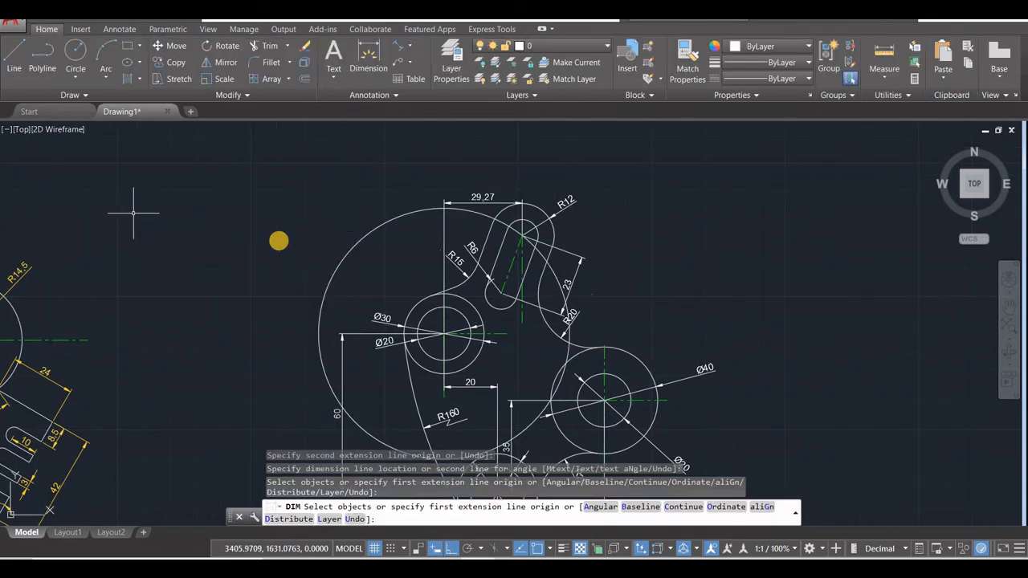
key(Escape)
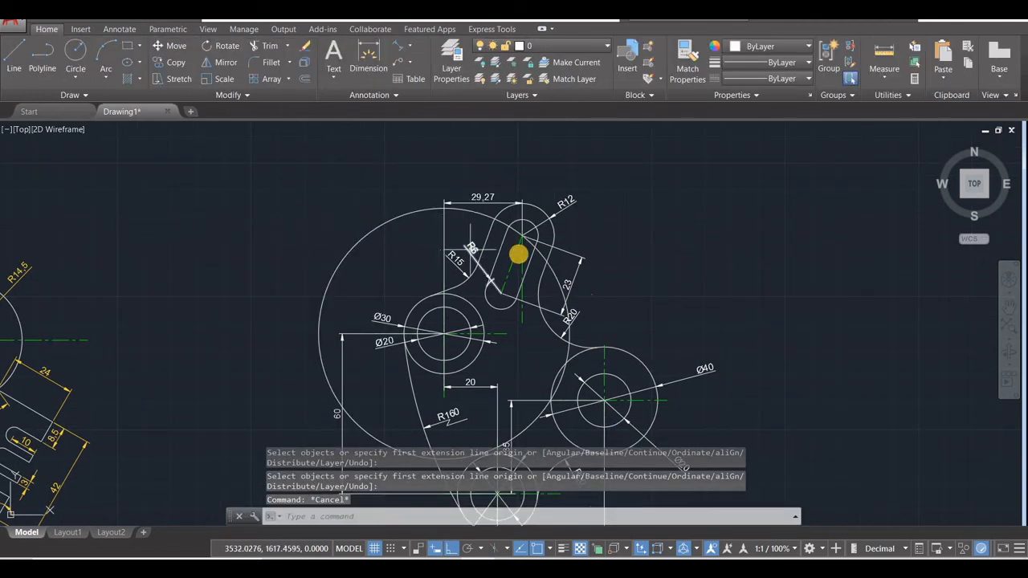
Copy the slot and its surrounding outer arc and side lines about 84 mm horizontally to the empty area right of the part.
scroll(518, 255, down, 4)
scroll(514, 261, up, 6)
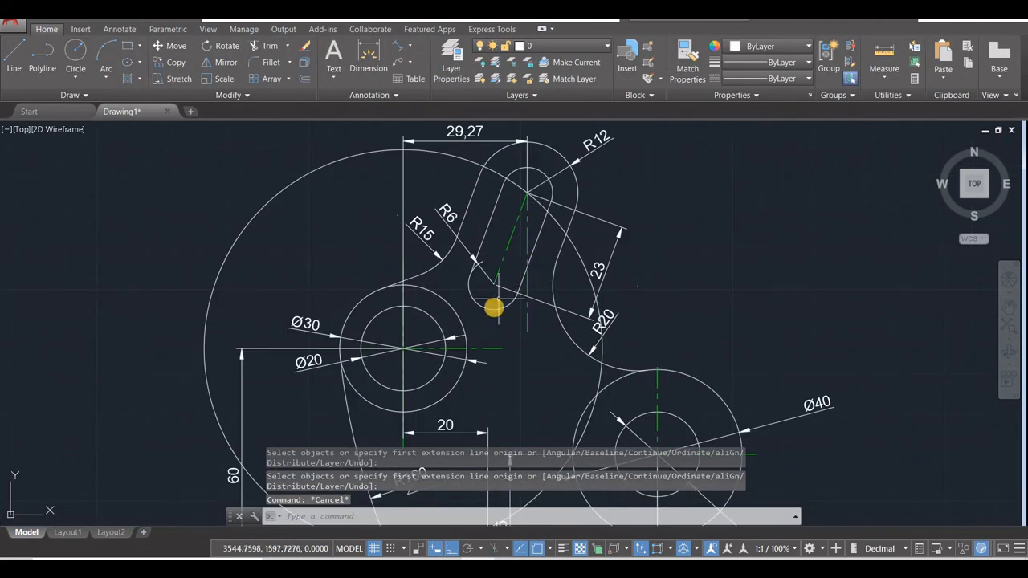
click(493, 308)
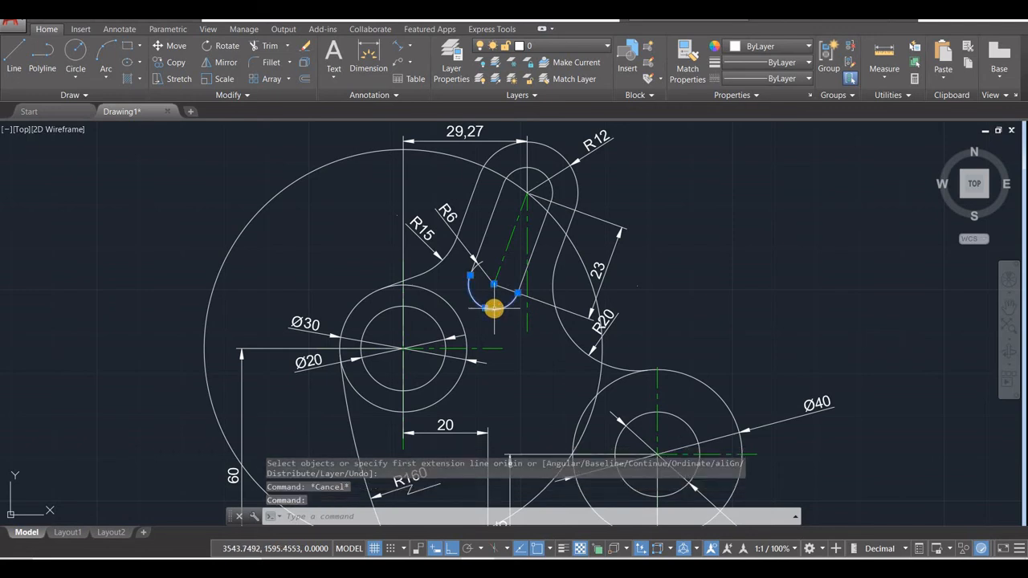
key(Escape)
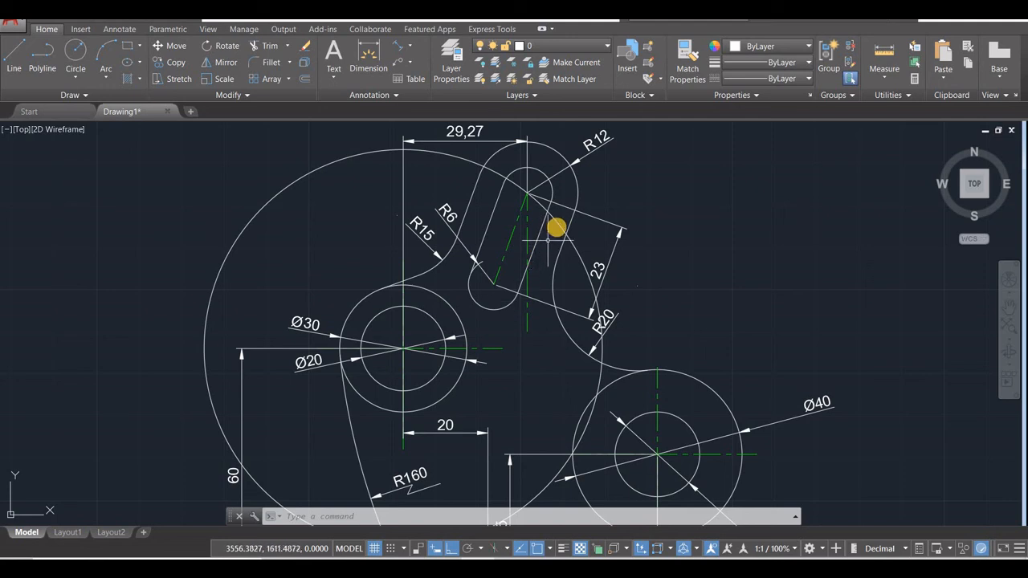
click(571, 210)
click(576, 187)
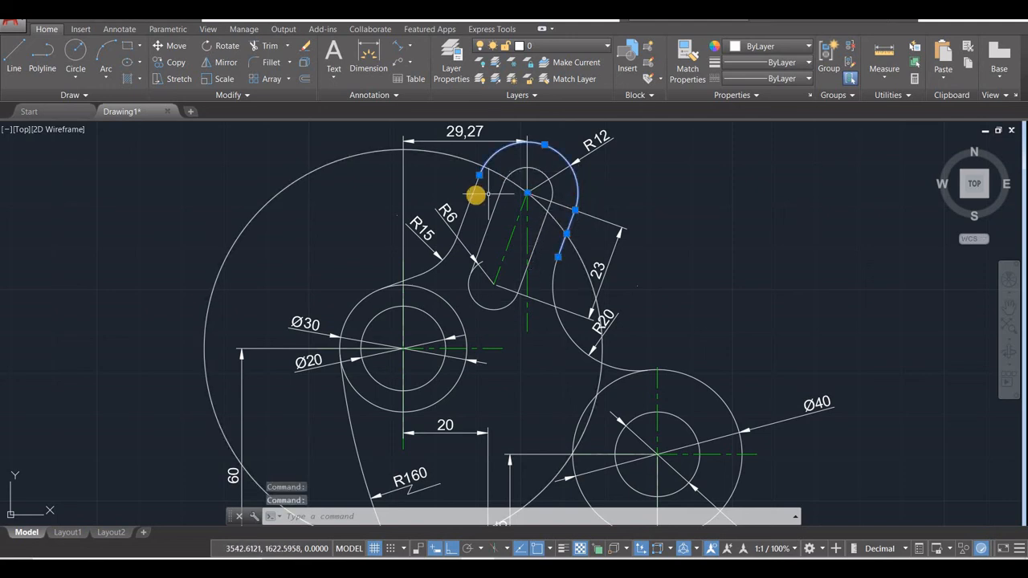
click(473, 198)
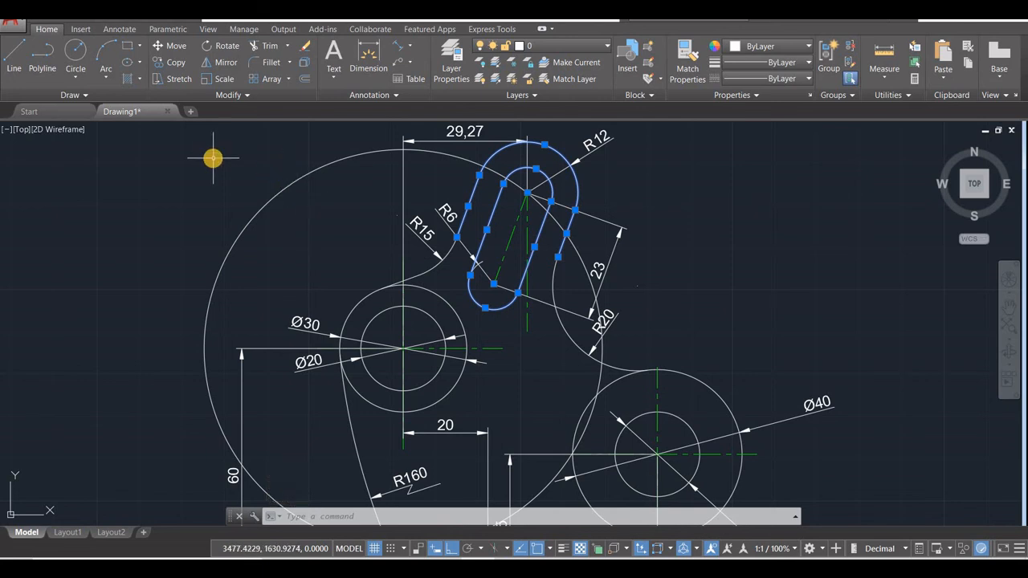
click(177, 62)
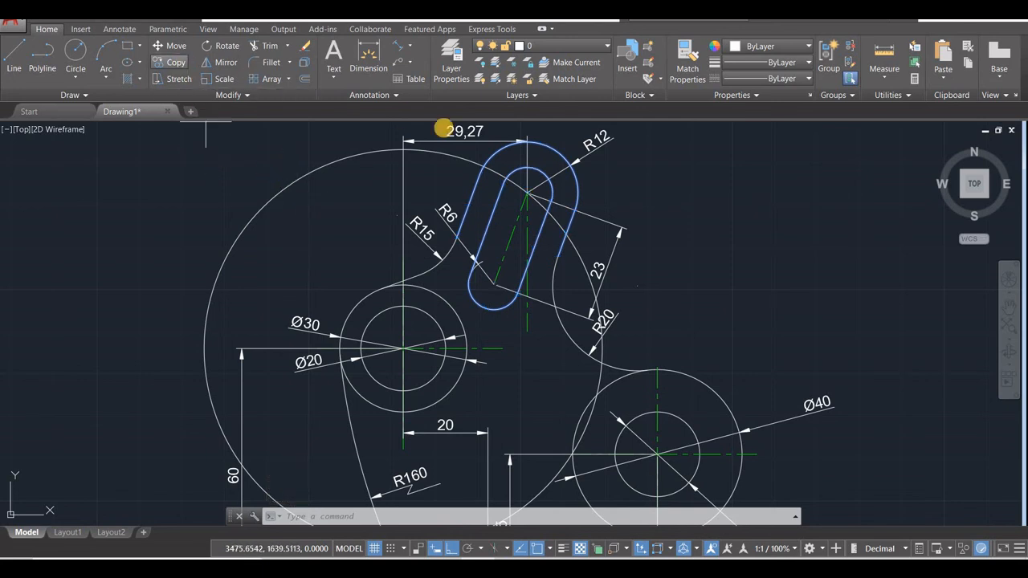
click(414, 196)
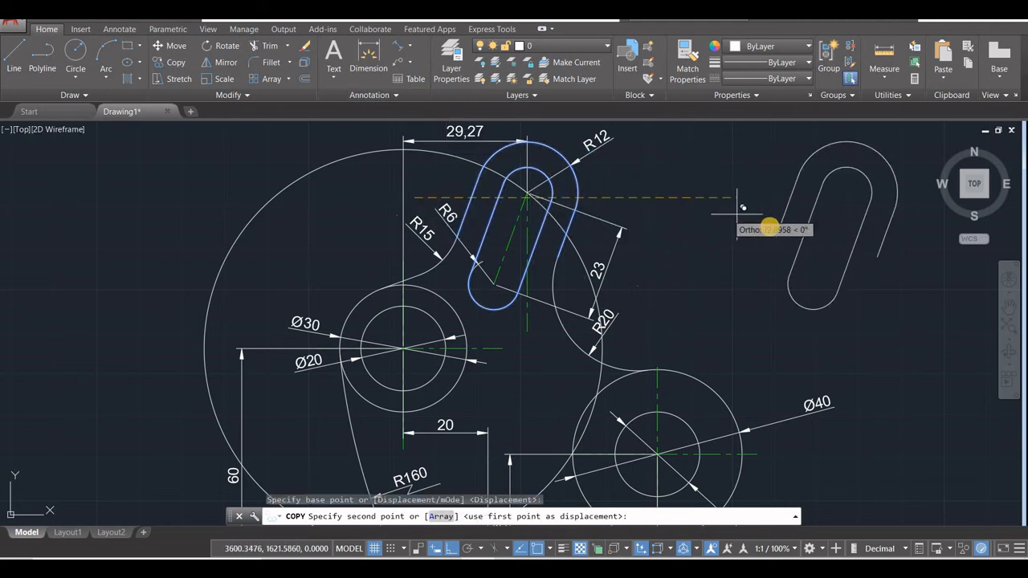
click(771, 232)
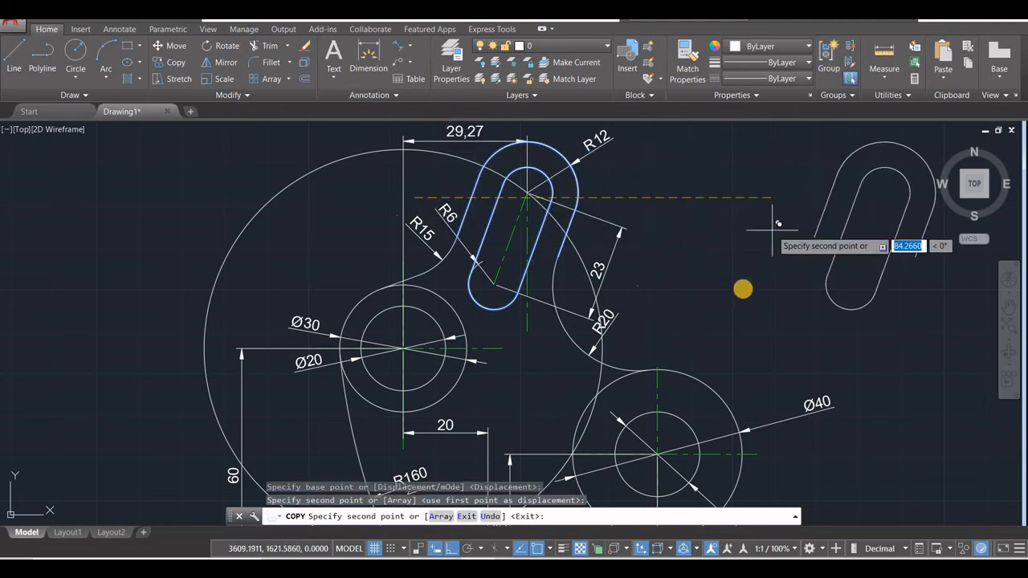
key(Escape)
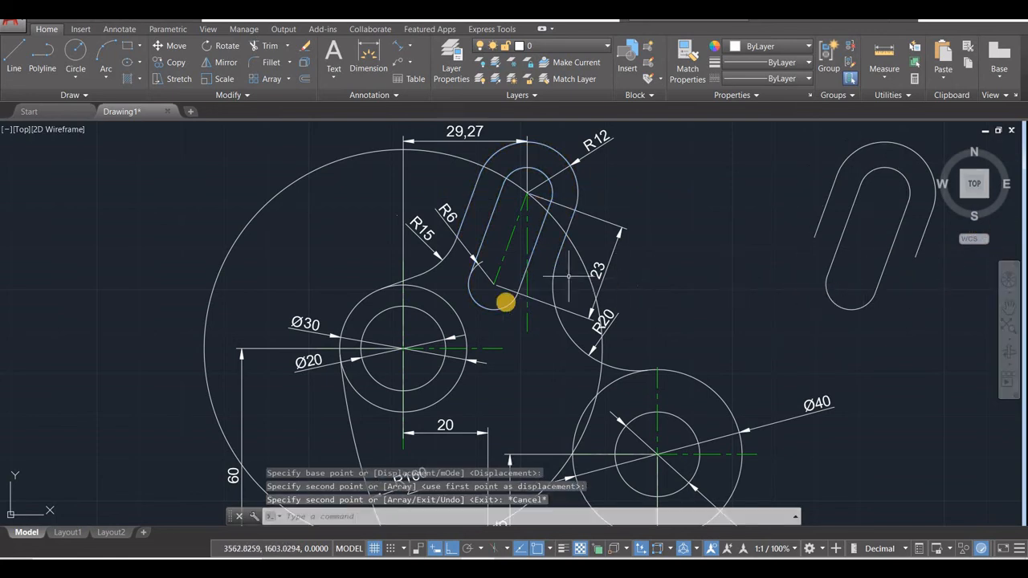
Erase the original slot's lower arc and left-side lines, the R15 fillet arc, and the R15 and R6 dimensions.
click(496, 307)
key(Delete)
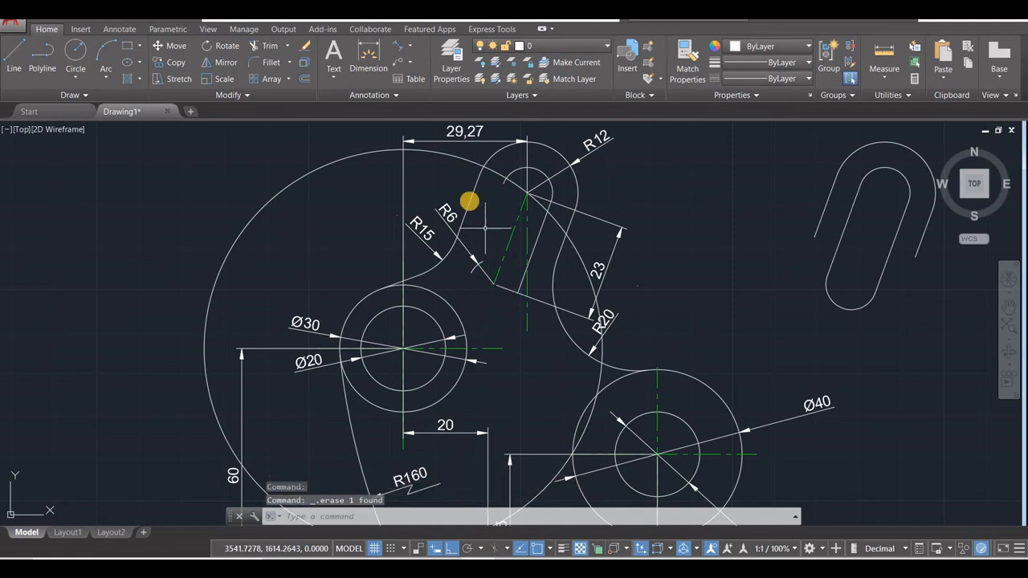
click(468, 201)
key(Delete)
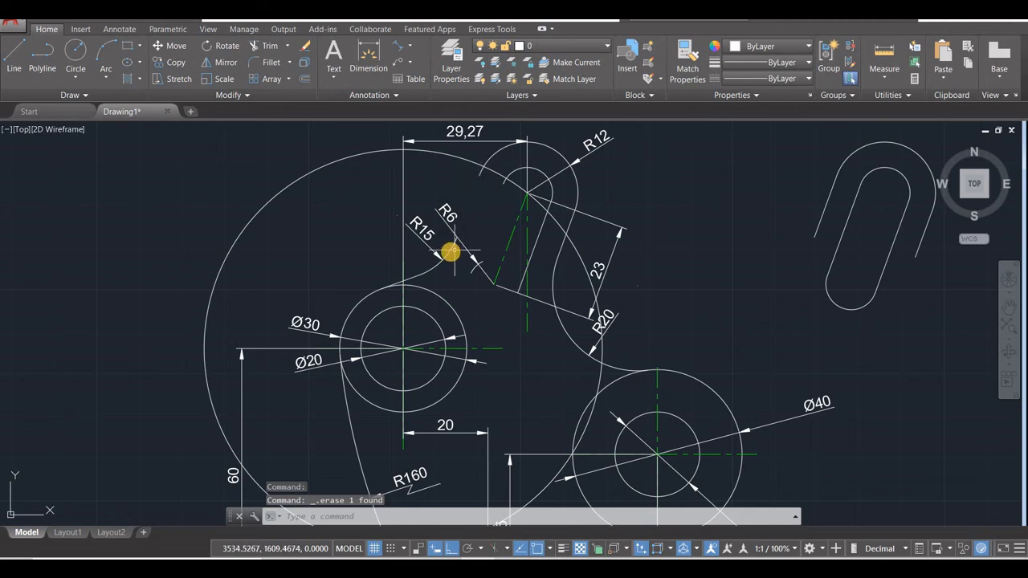
key(Delete)
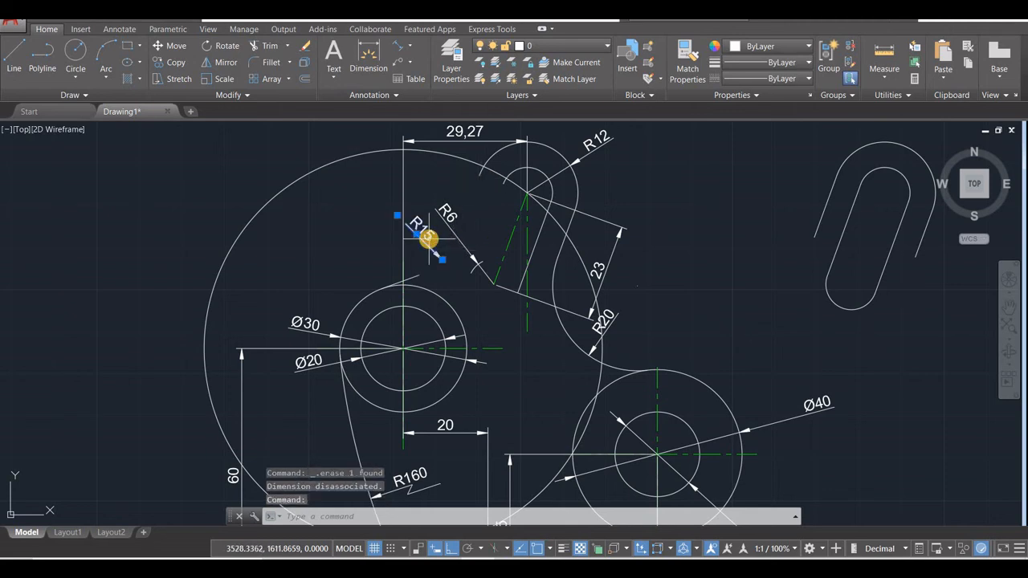
click(427, 238)
key(Delete)
click(447, 217)
key(Delete)
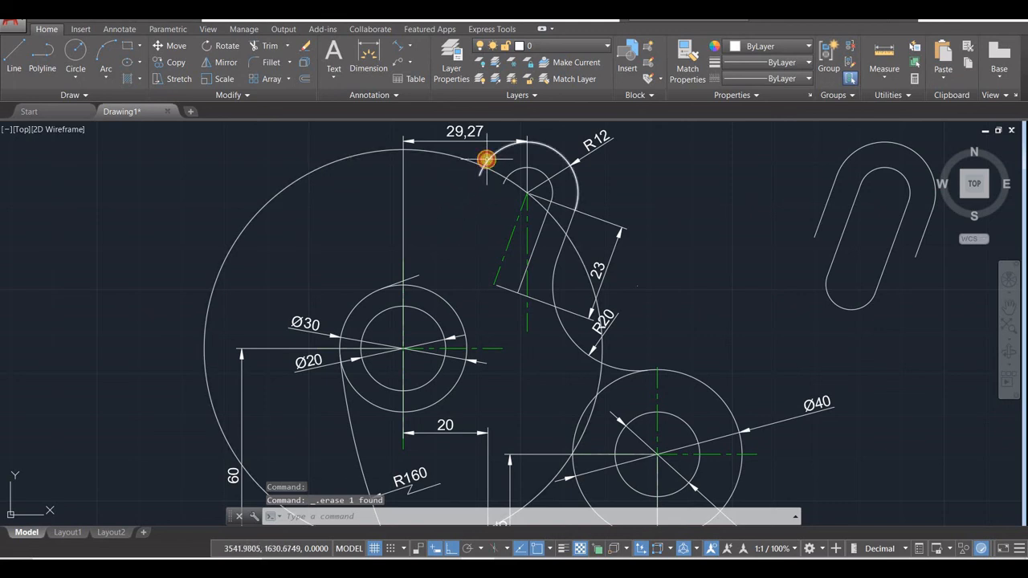
Erase the slot's outer and inner upper arcs, the large construction circle, and the 29,27 and R12 dimensions.
click(486, 160)
key(Delete)
click(463, 159)
key(Delete)
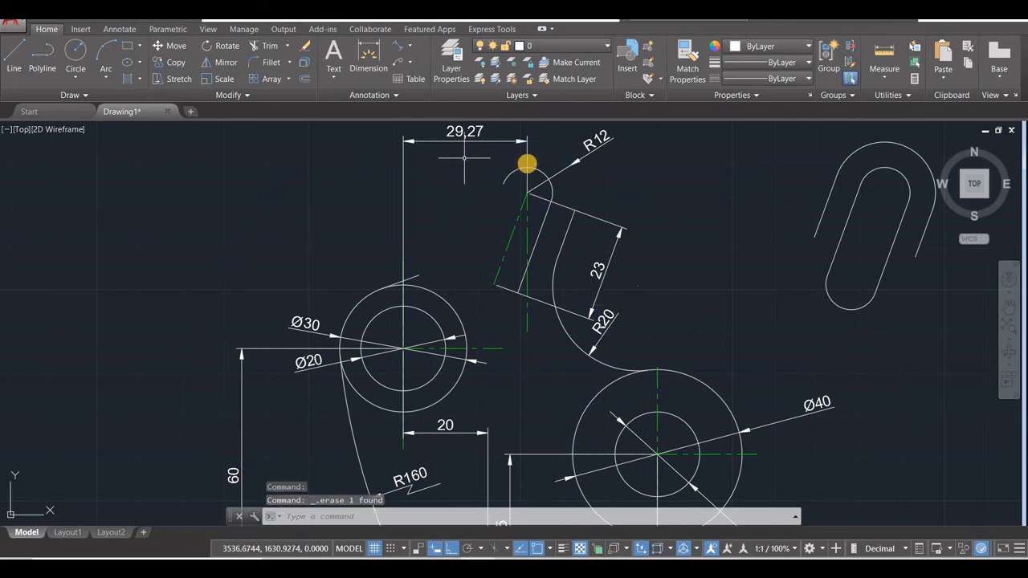
click(526, 157)
key(Delete)
click(578, 160)
key(Delete)
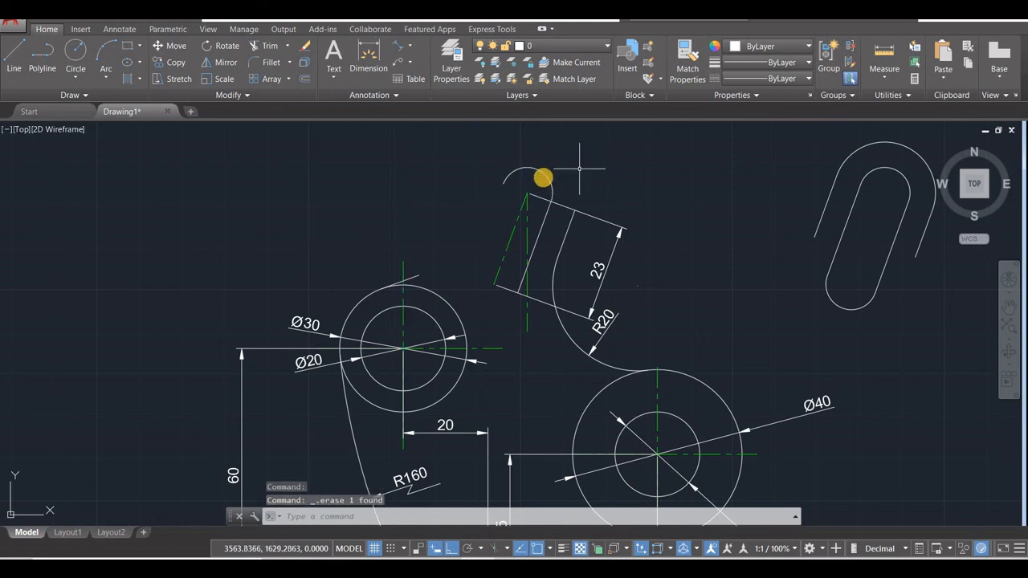
click(543, 172)
key(Delete)
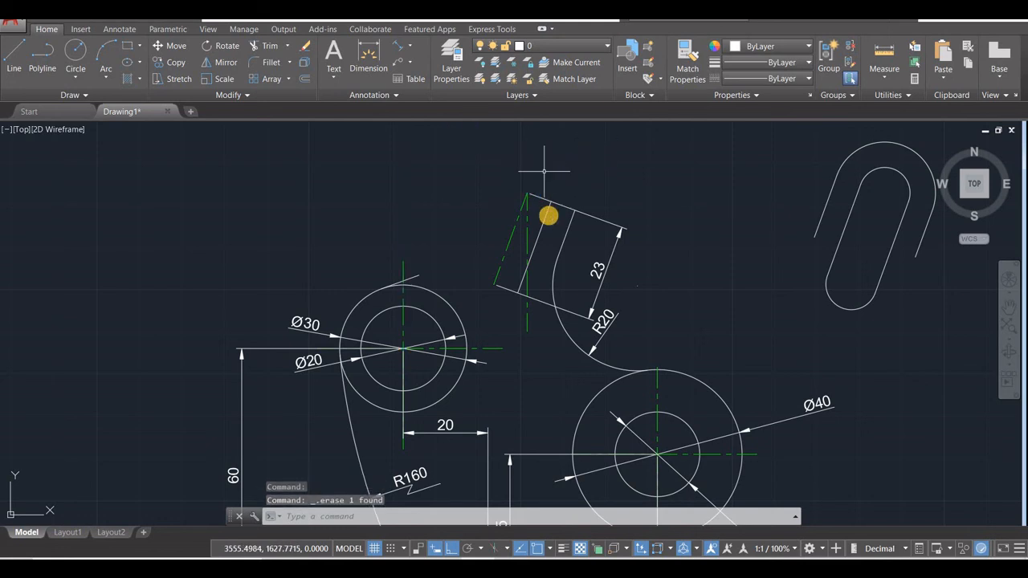
Erase the original slot's remaining right-side lines, its 23 dimension, both its centrelines, and the adjoining R20 fillet arc.
click(545, 215)
key(Delete)
click(610, 254)
key(Delete)
click(512, 230)
key(Delete)
click(527, 235)
key(Delete)
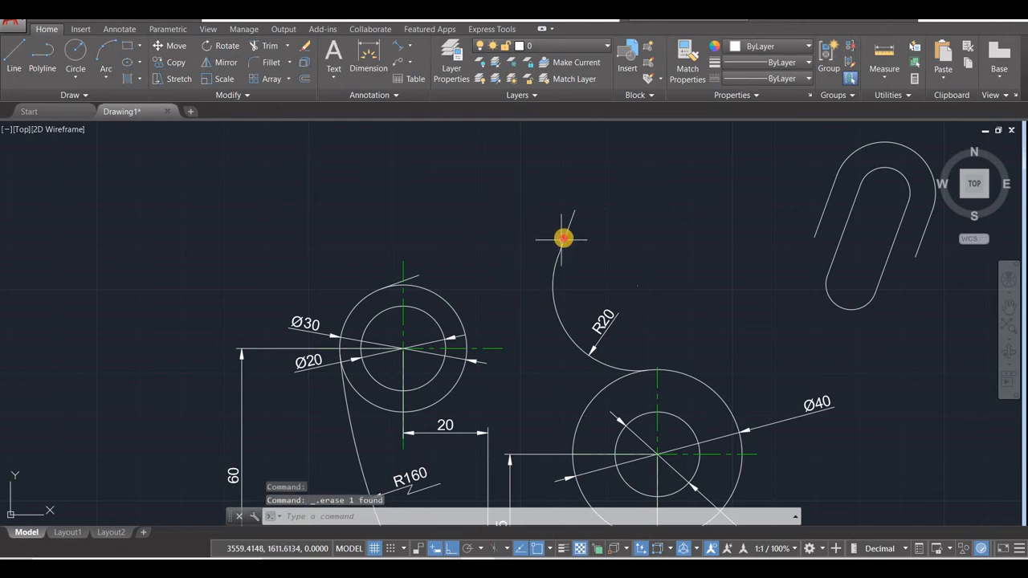
click(553, 291)
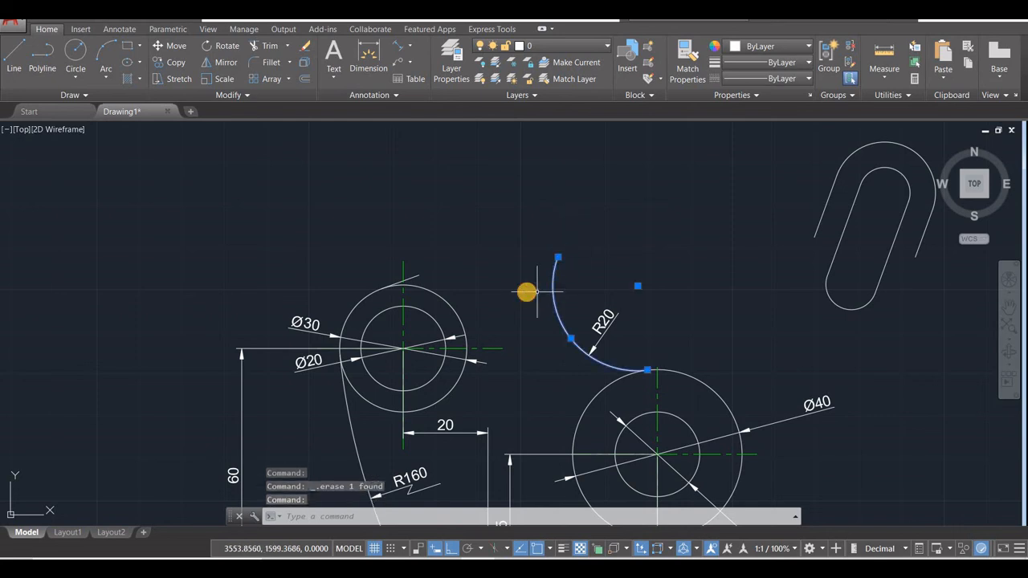
key(Delete)
Offset the right-hand circle's horizontal centreline 69 mm upward.
scroll(542, 298, down, 2)
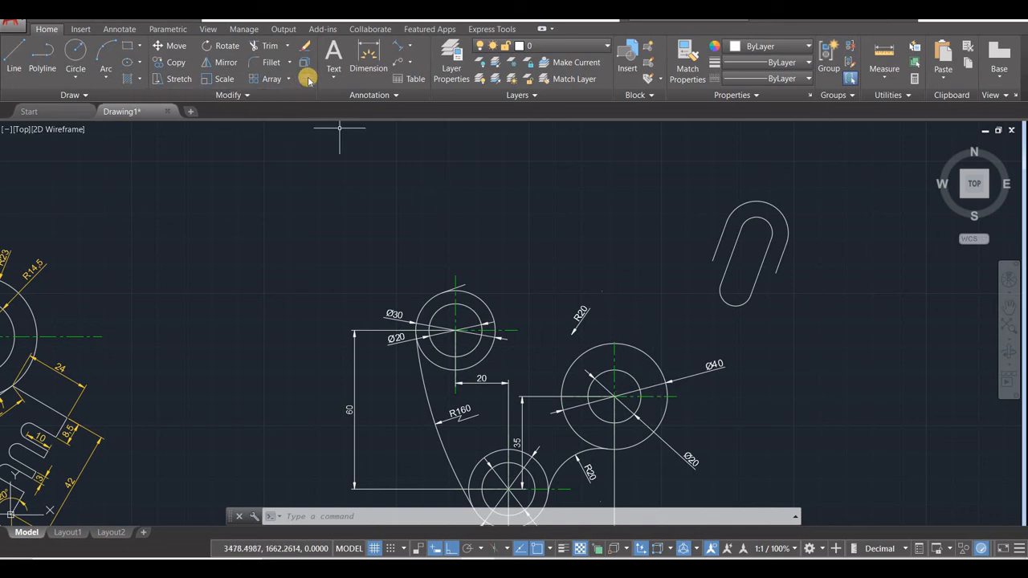
click(304, 78)
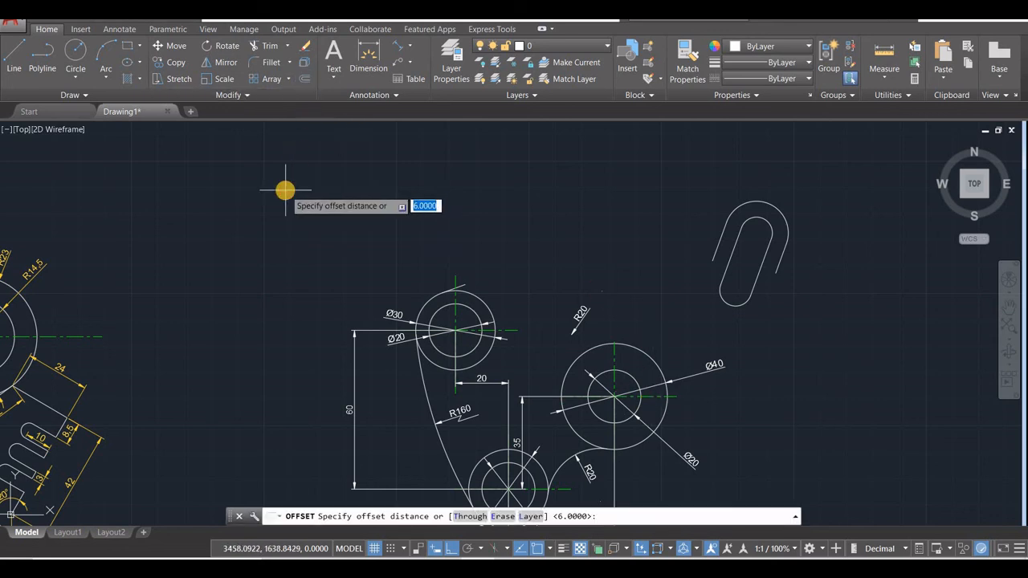
text(69)
key(Return)
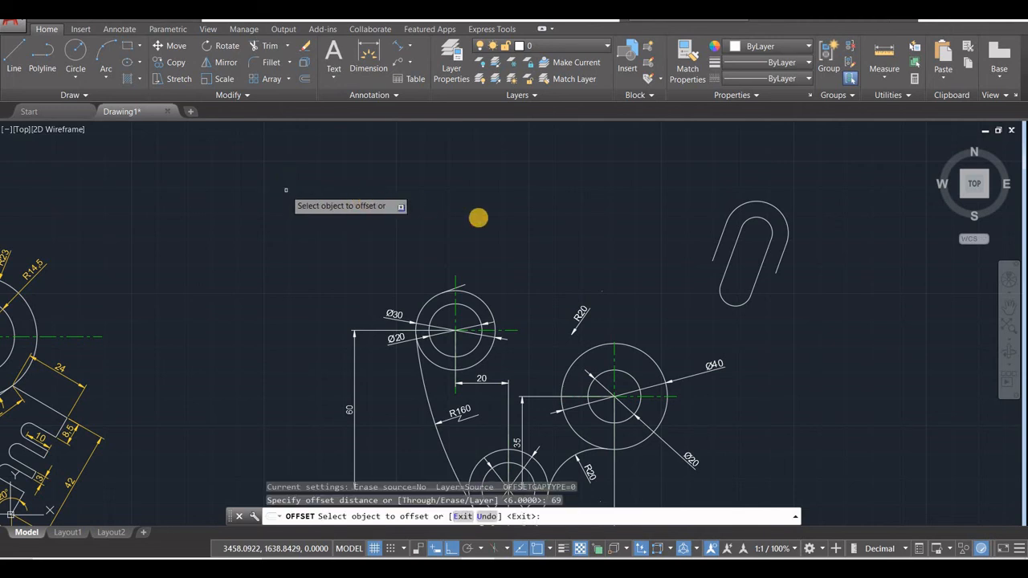
click(647, 396)
click(662, 197)
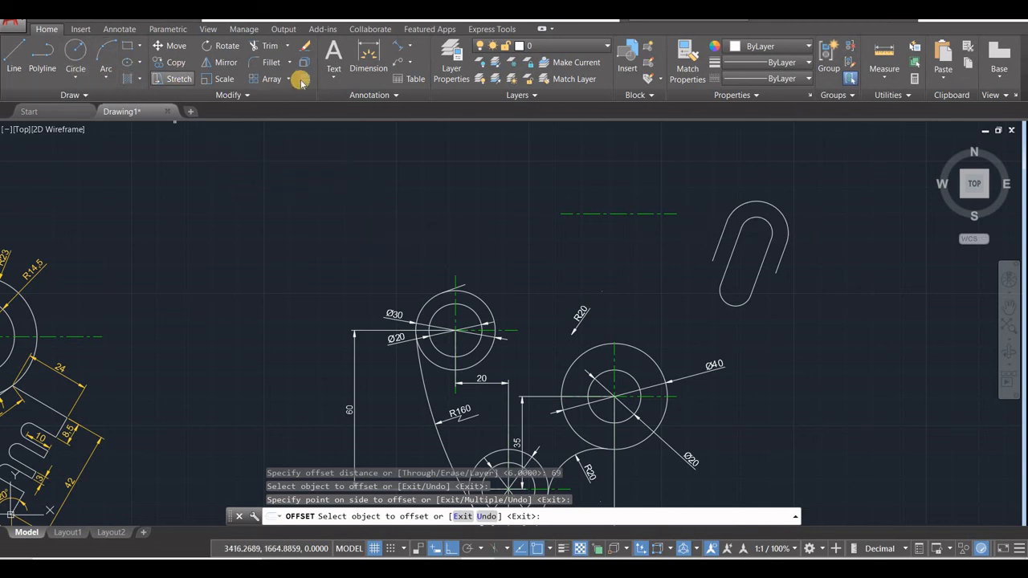
Offset the upper-left circle's vertical centreline 47 mm to the right.
click(305, 79)
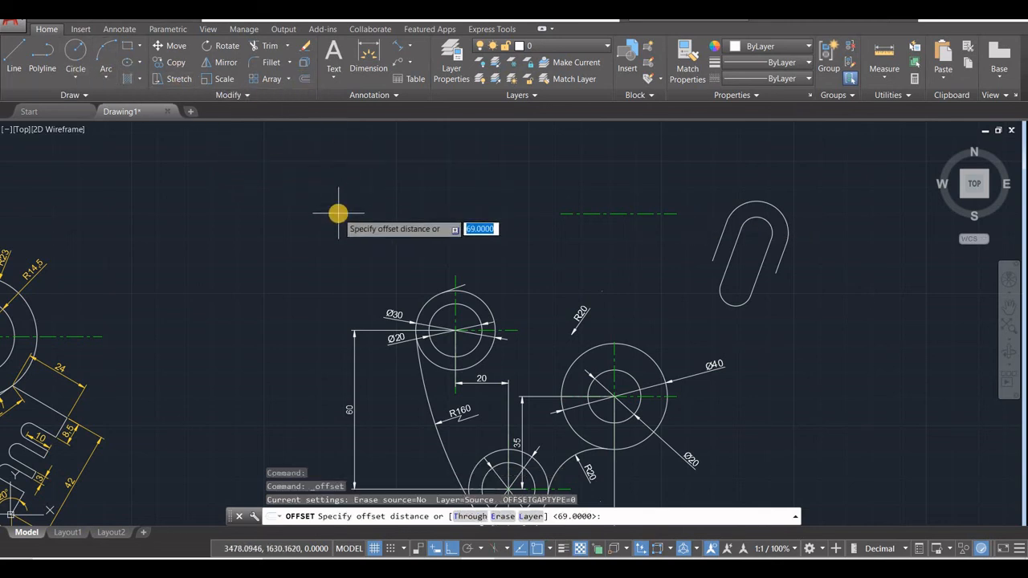
text(47)
key(Return)
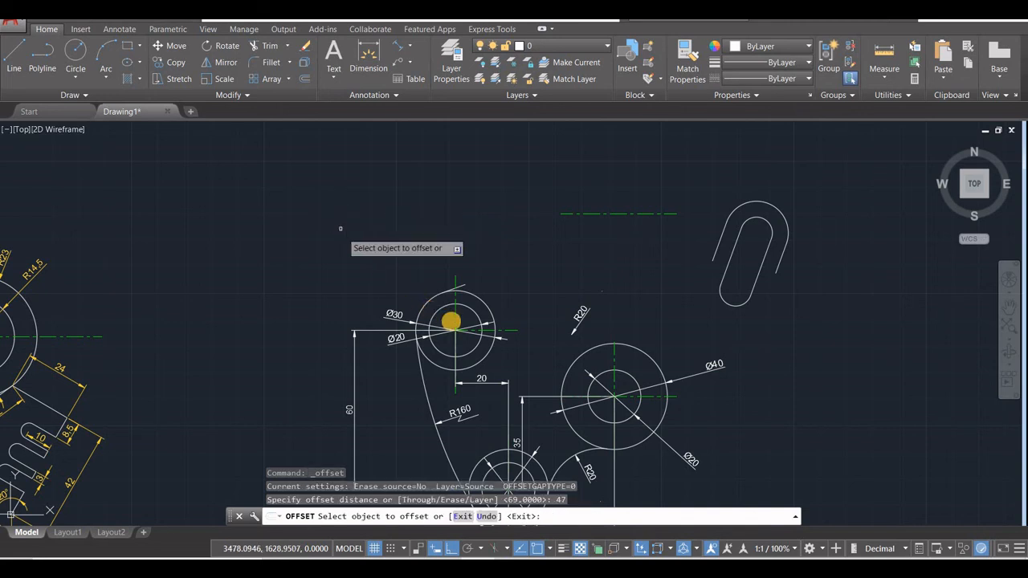
click(456, 312)
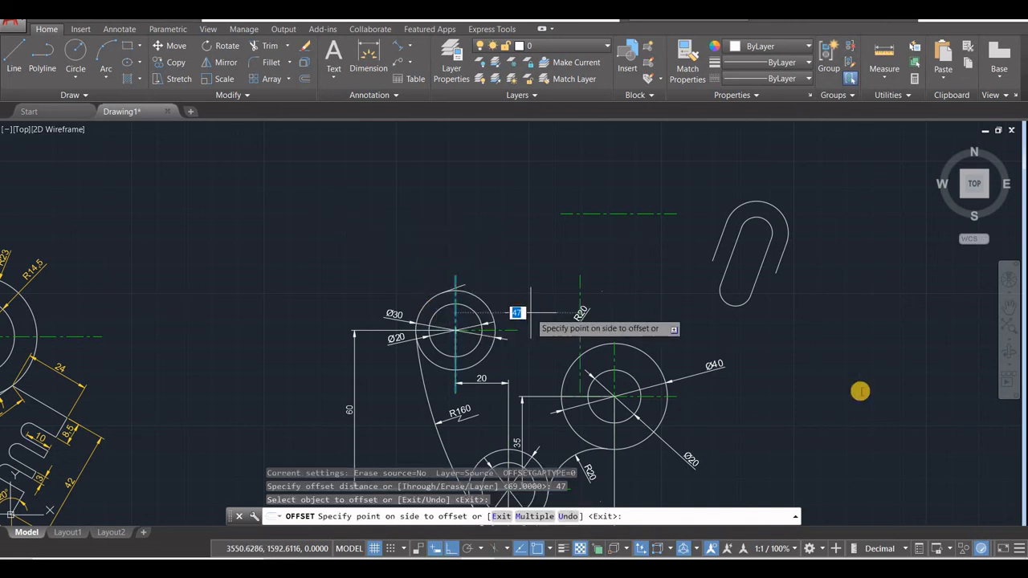
click(875, 407)
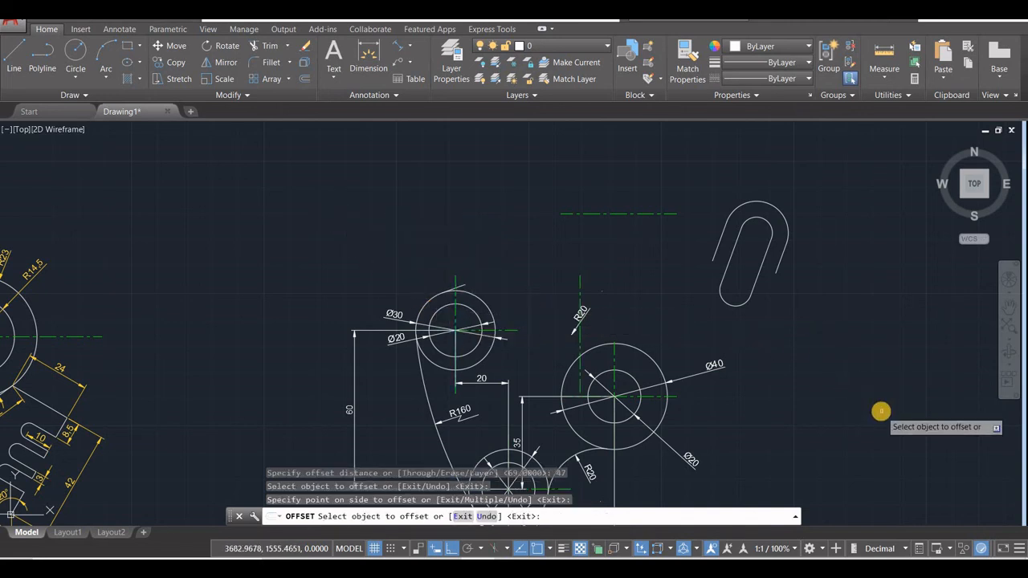
key(Escape)
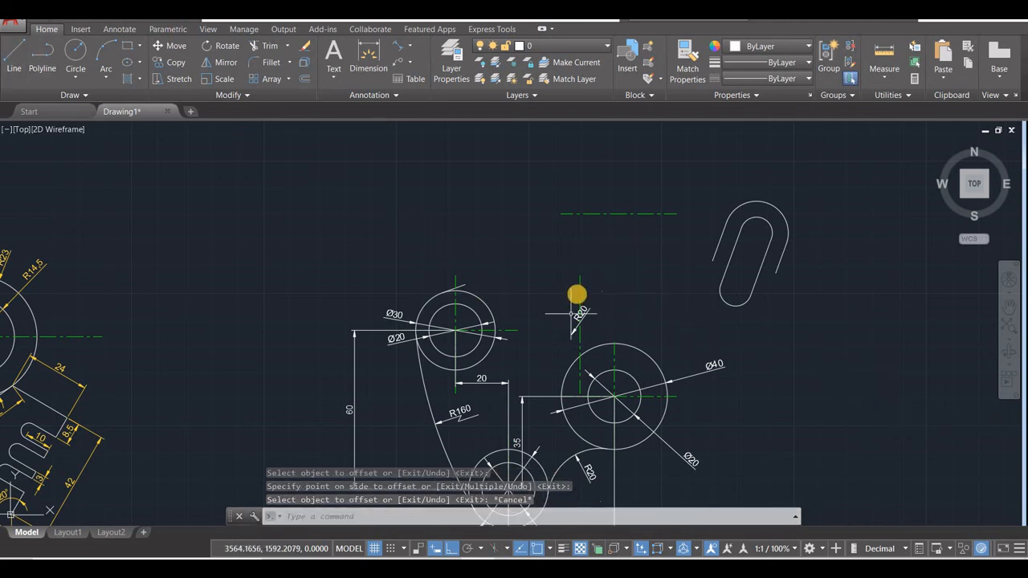
Stretch the upper end of the 47 mm offset vertical centreline so it crosses above the offset horizontal centreline.
click(579, 290)
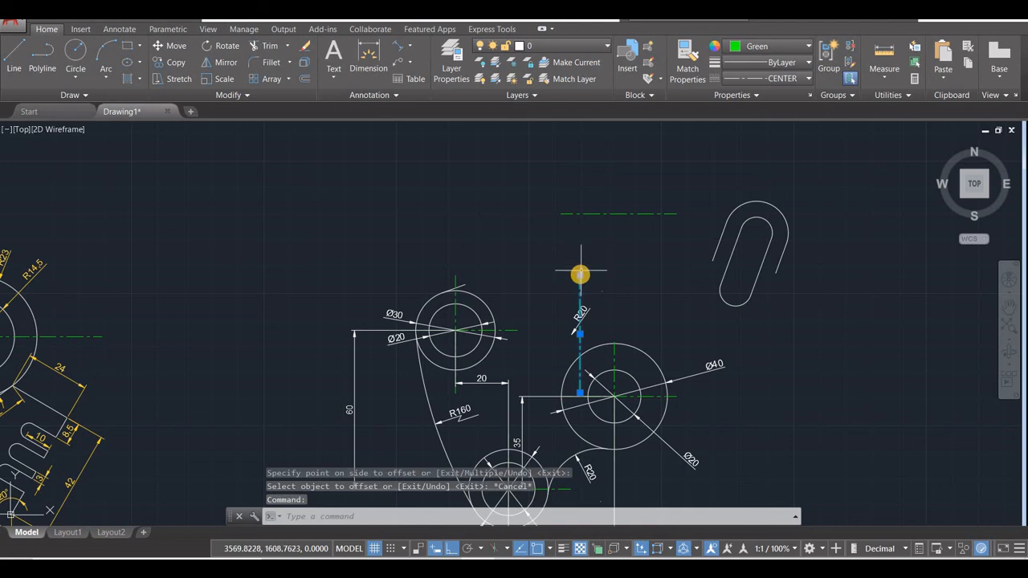
click(580, 275)
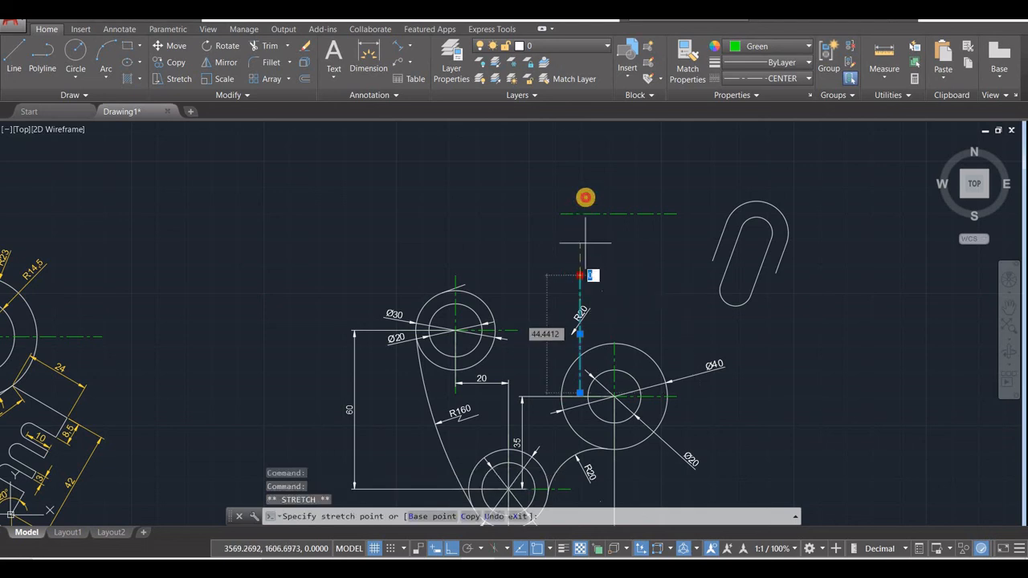
click(585, 172)
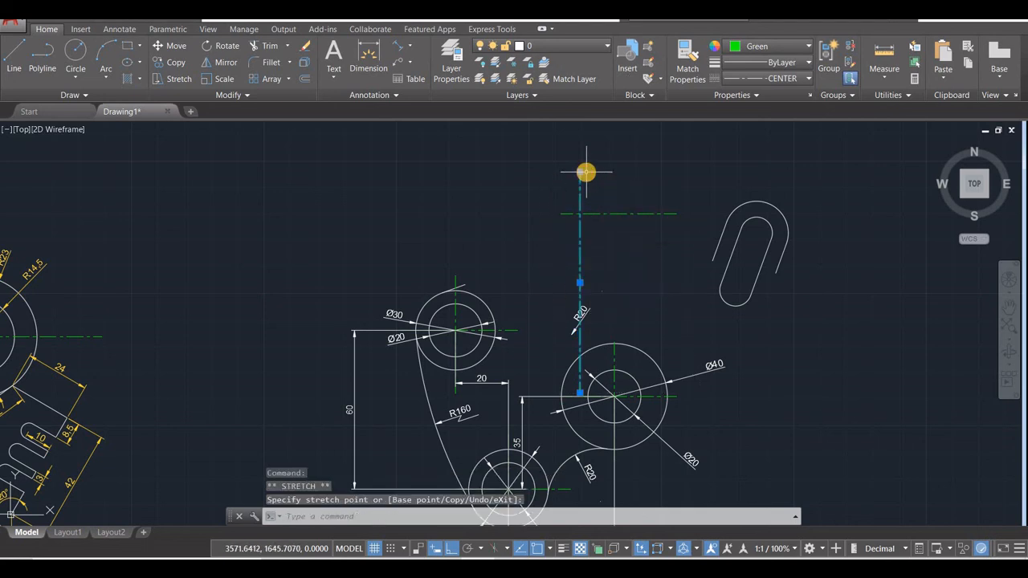
key(Escape)
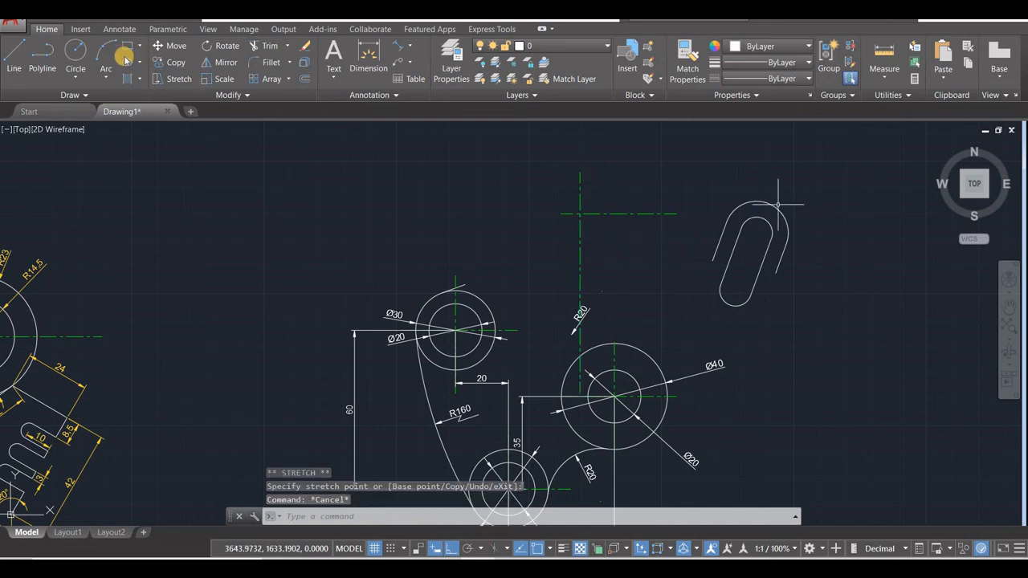
Copy the spare slot outline from its upper arc centre to the intersection of the two offset centrelines.
click(170, 62)
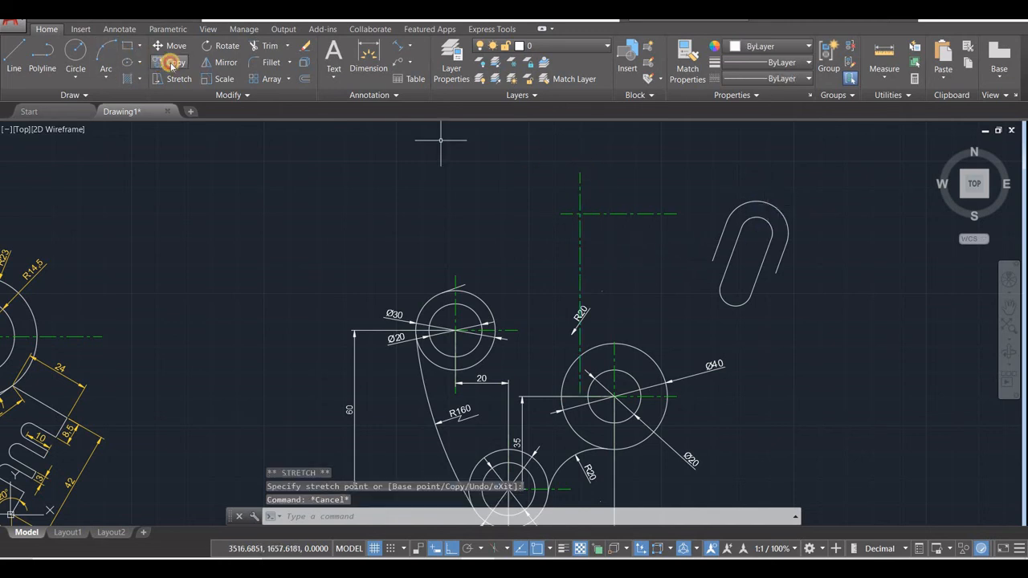
click(745, 290)
click(775, 268)
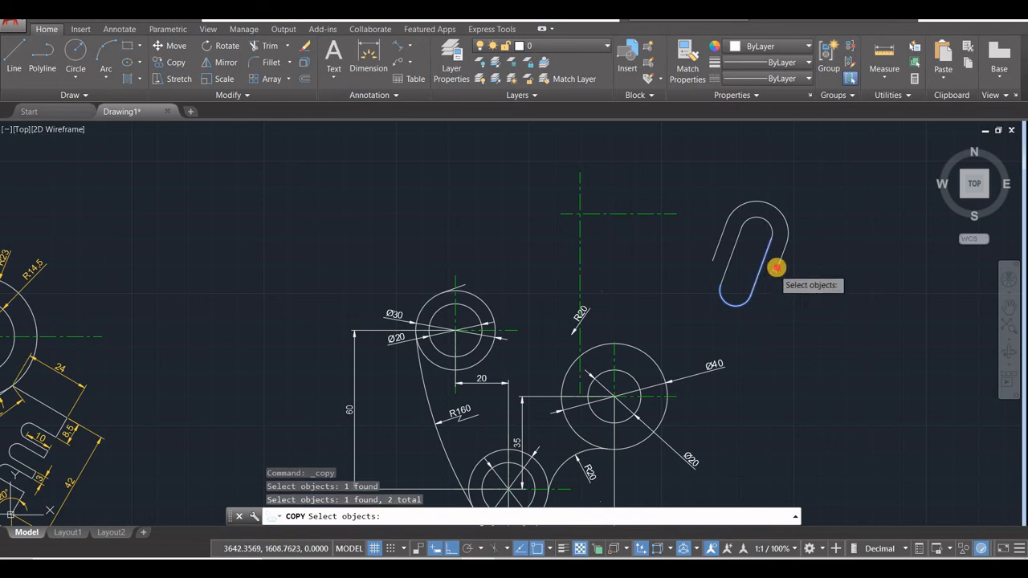
click(784, 224)
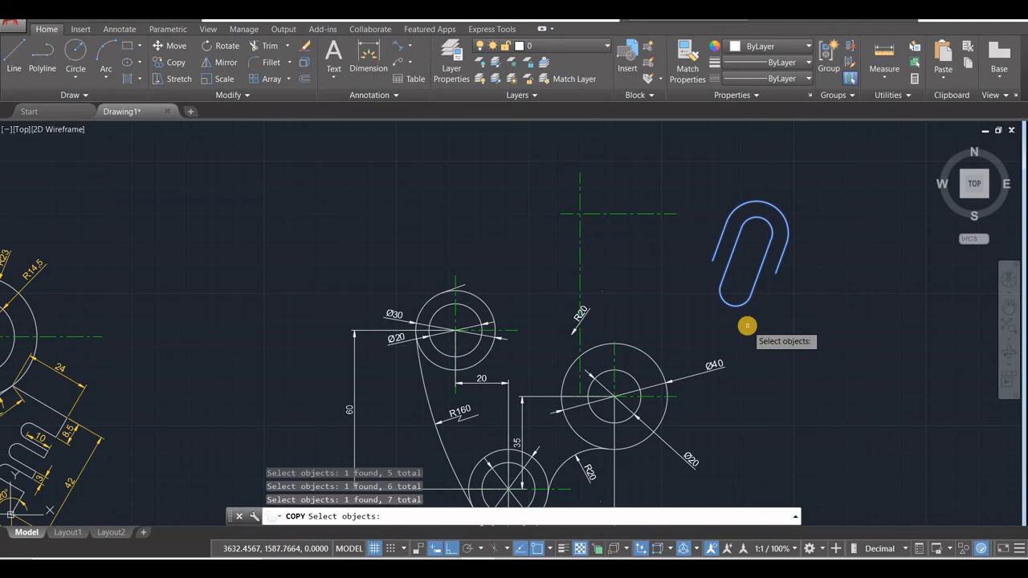
key(Return)
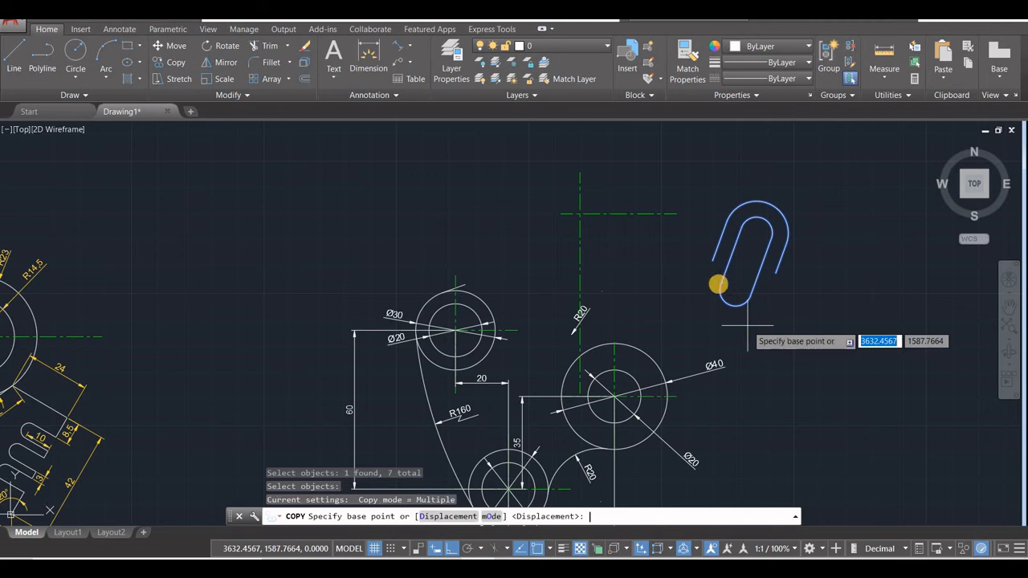
click(756, 233)
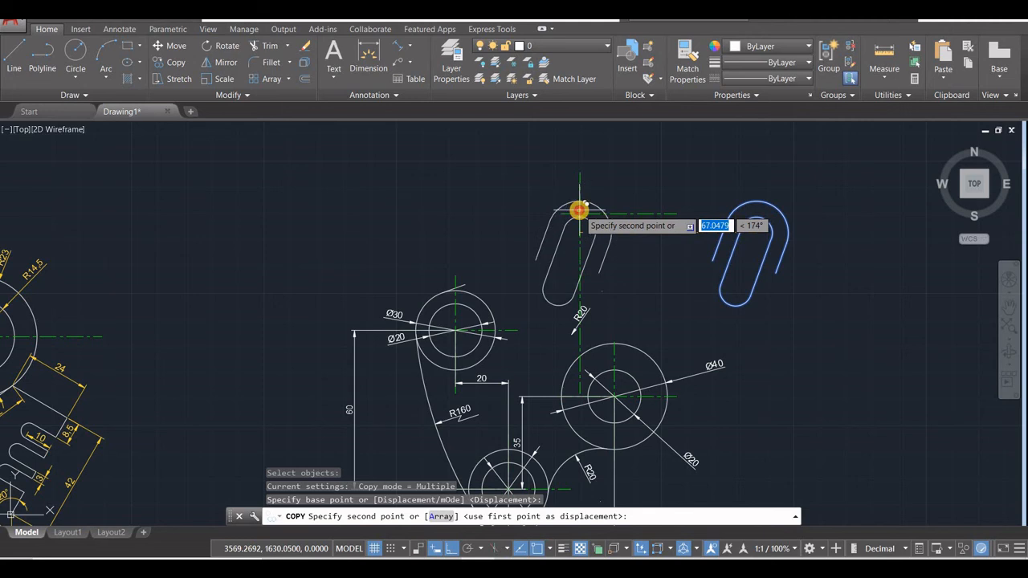
click(579, 210)
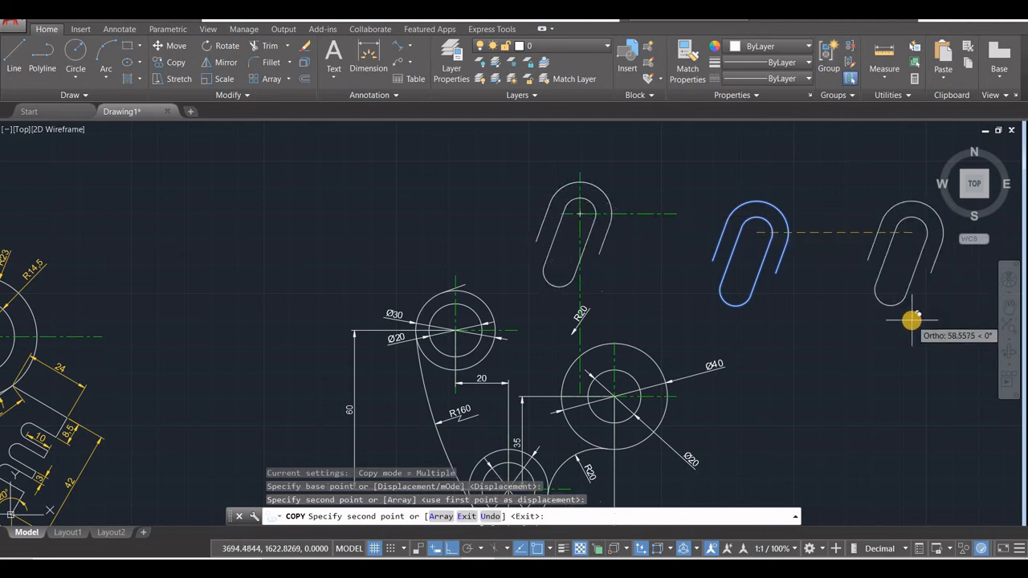
key(Escape)
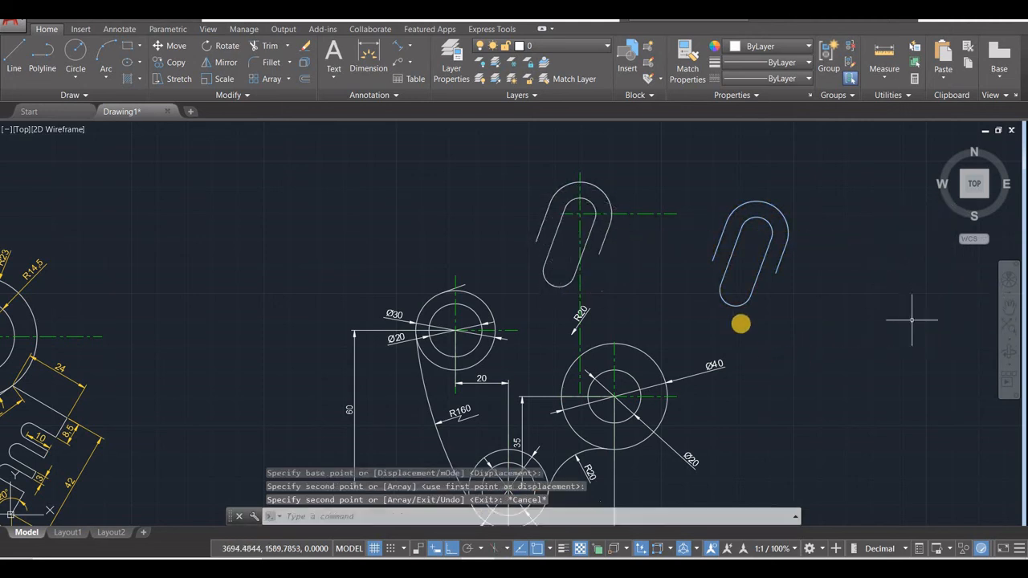
Erase all lines and arcs of the spare slot outline, plus the leftover R20 dimension beside the vertical centreline.
click(753, 282)
key(Delete)
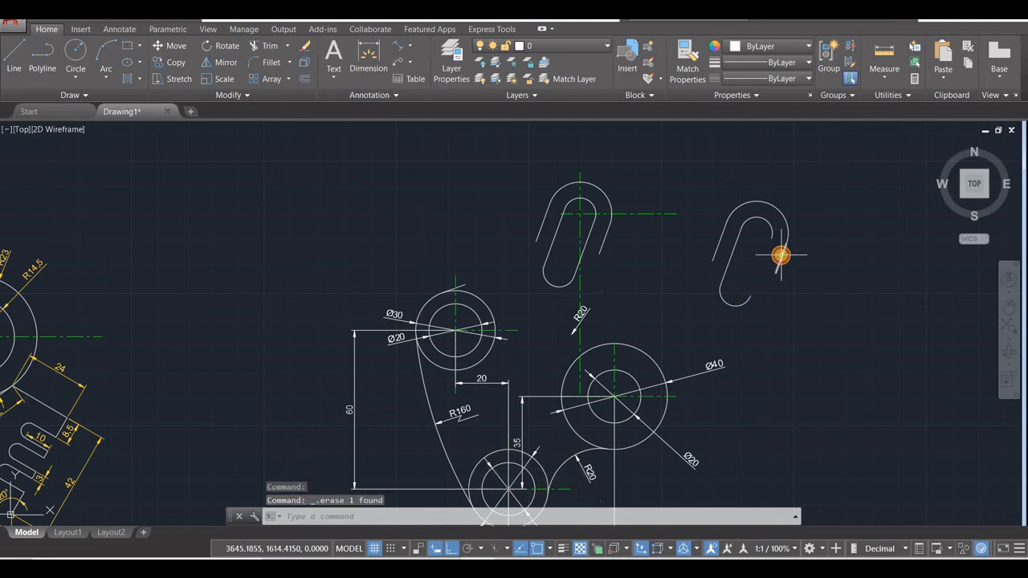
click(770, 221)
key(Delete)
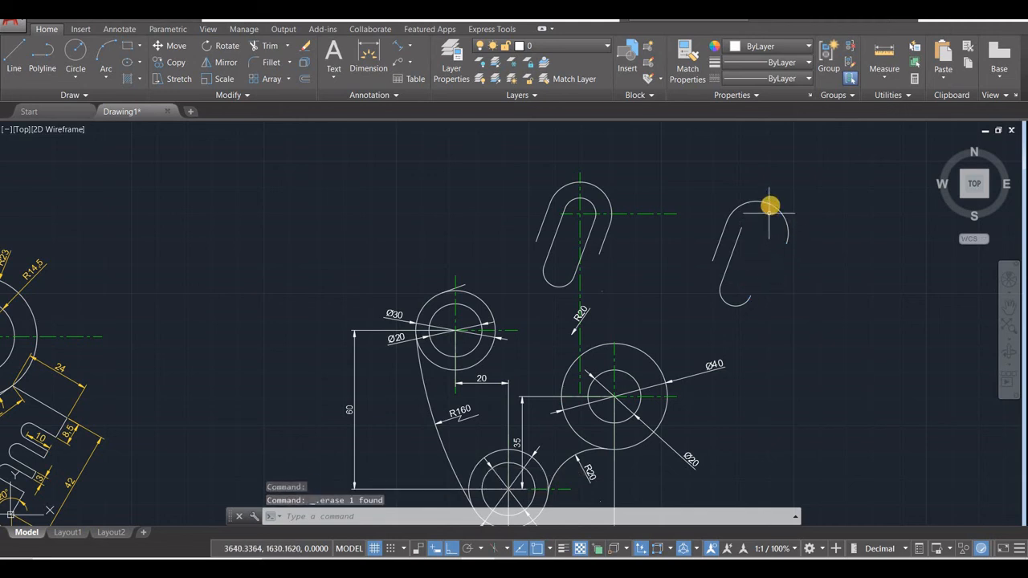
click(770, 204)
key(Delete)
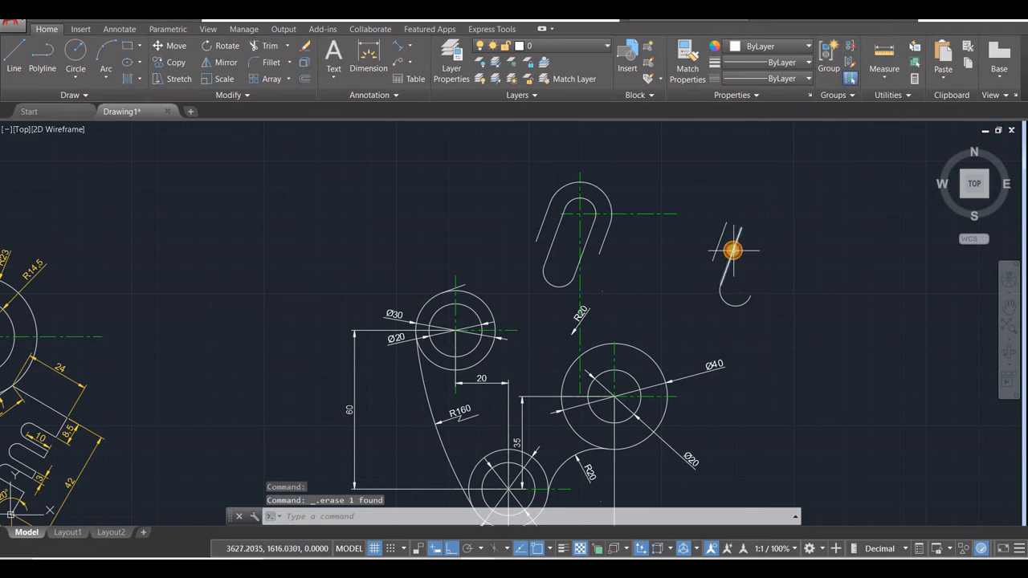
click(729, 299)
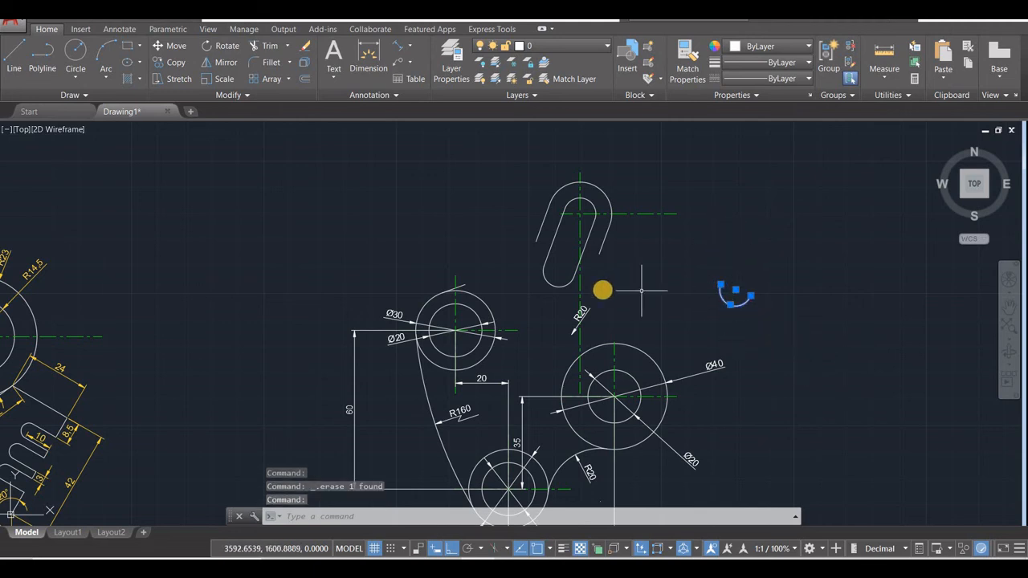
click(582, 313)
key(Delete)
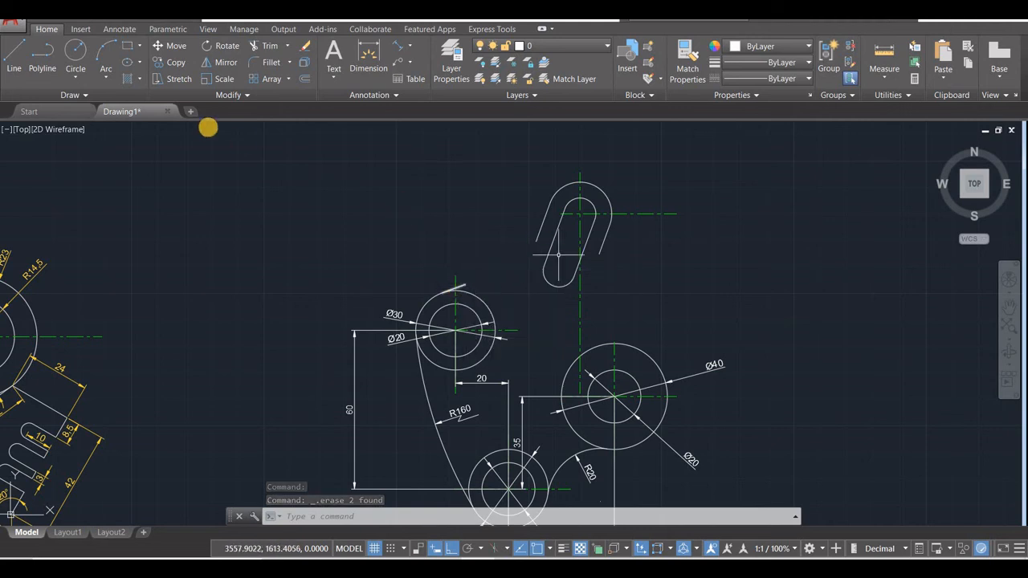
Extend the upper-left circle's tangent line to the slot, and lengthen both outer slot lines downward.
click(289, 48)
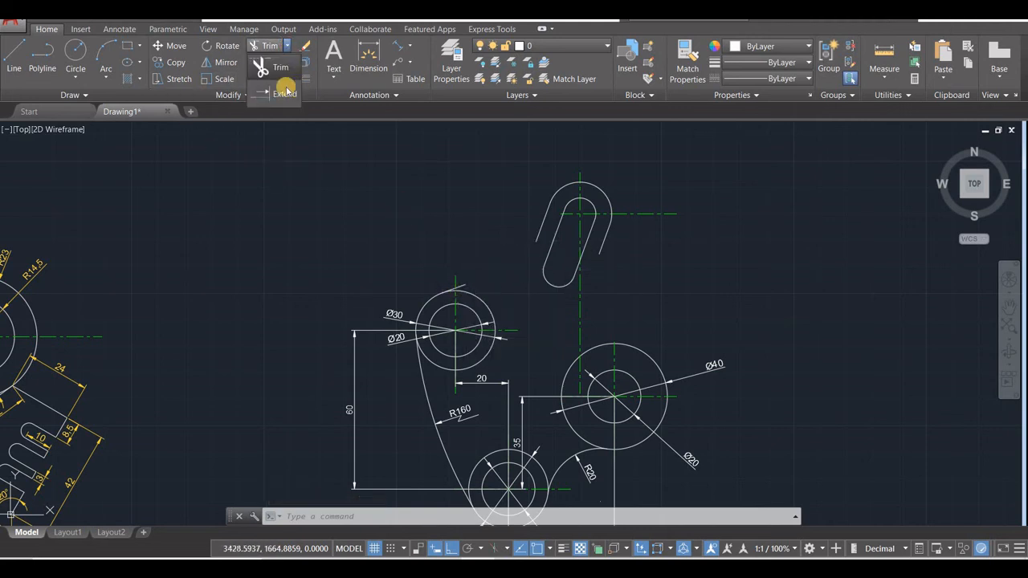
click(276, 85)
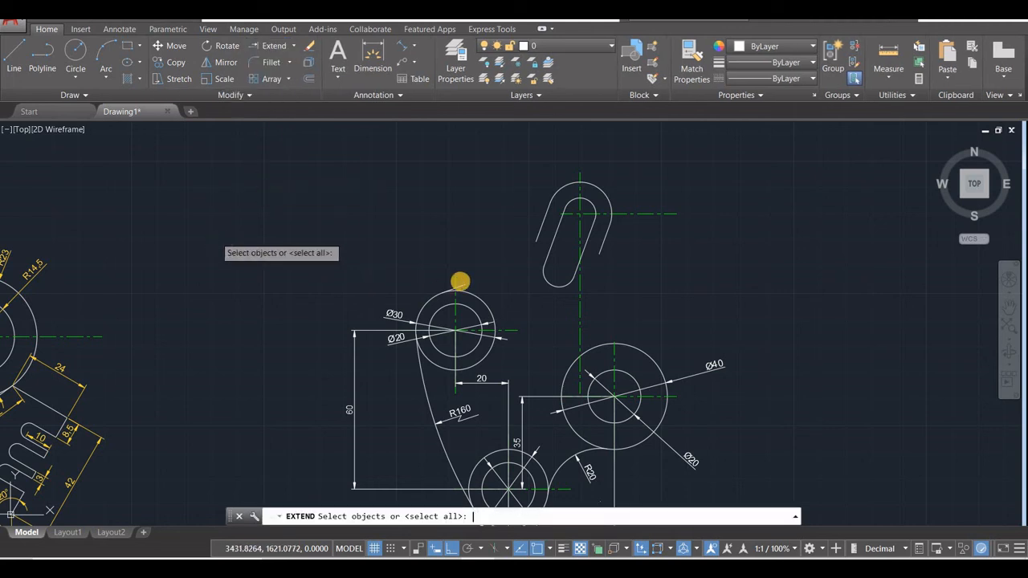
key(Return)
click(462, 283)
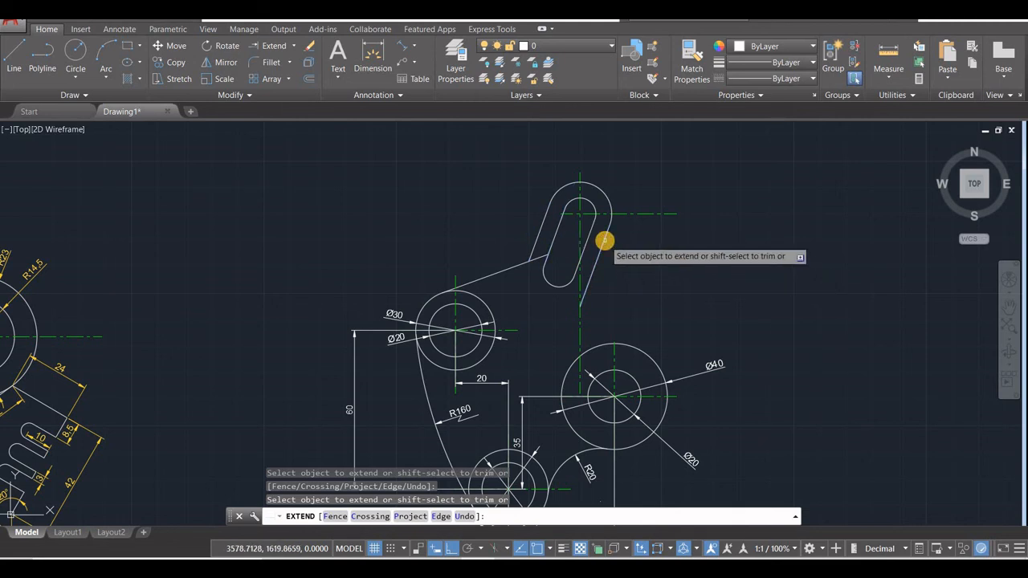
key(Escape)
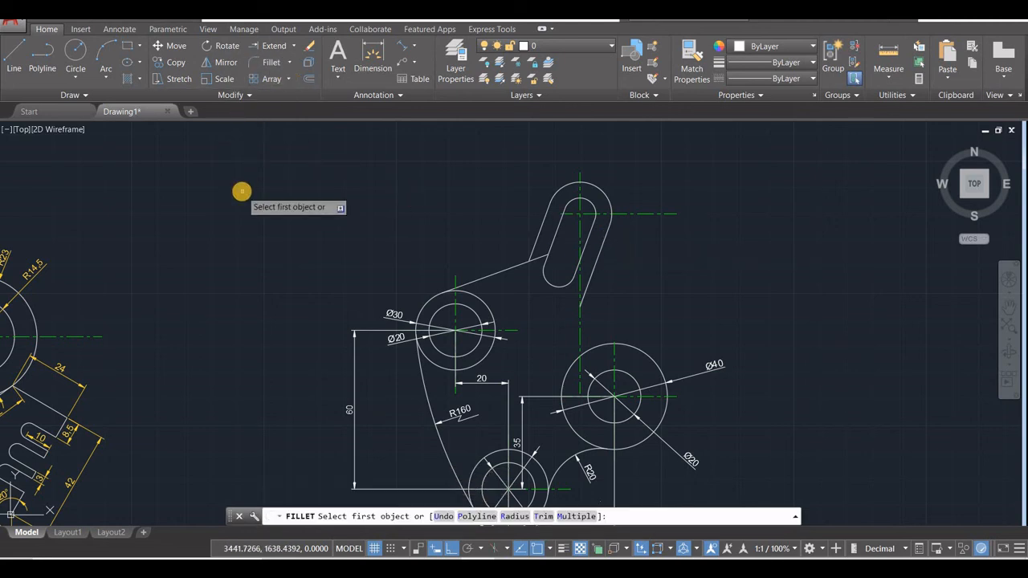
Check the reference drawing and fillet the slot's outer right line to the Ø40 circle with a 20 mm radius.
key(Return)
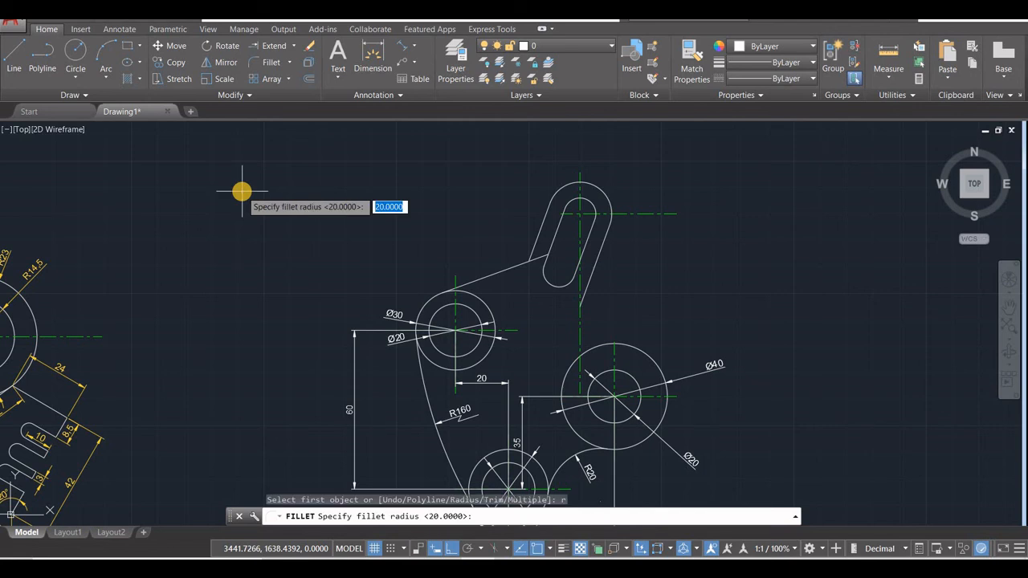
click(708, 567)
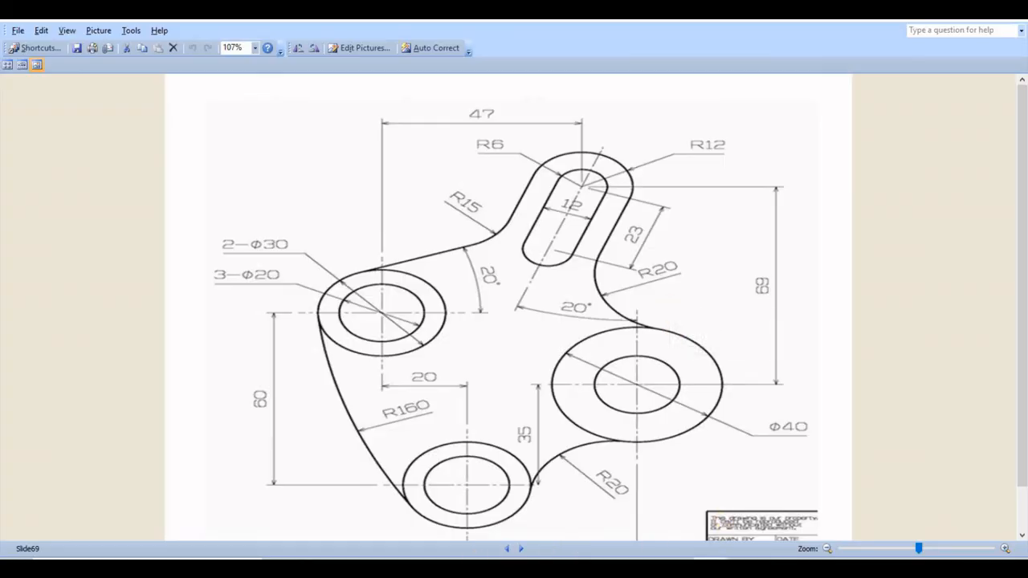
key(alt+Tab)
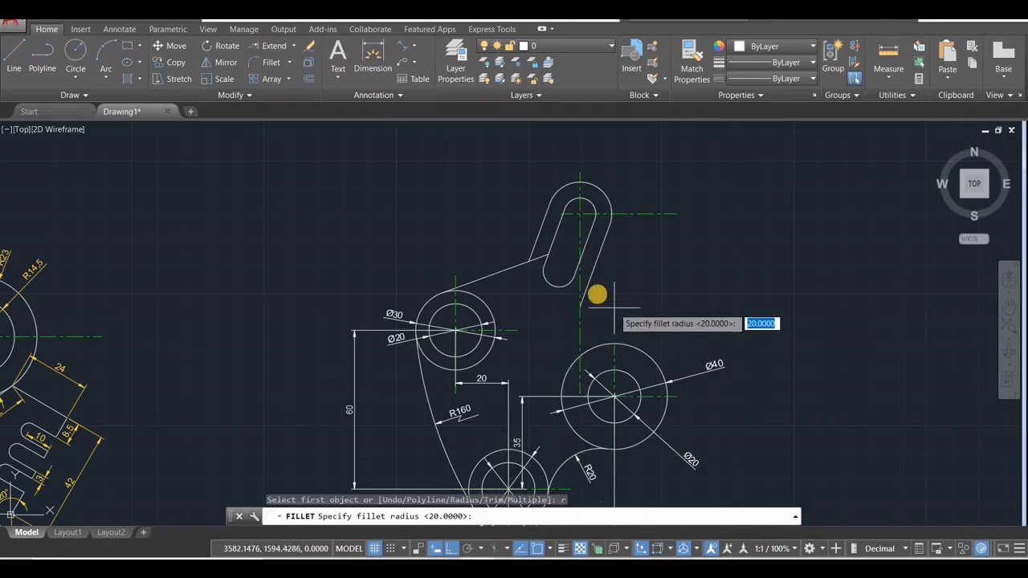
key(Return)
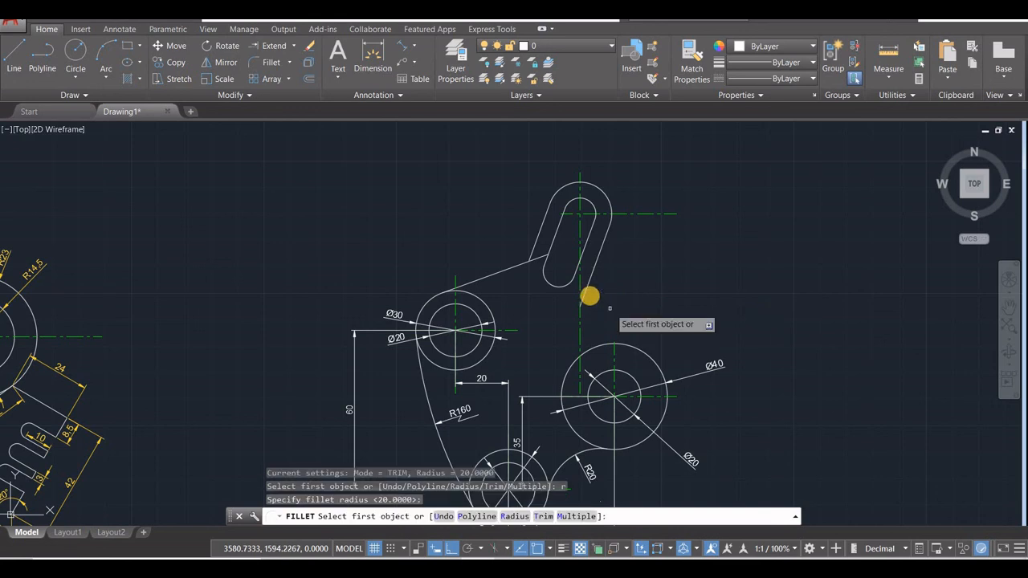
click(588, 287)
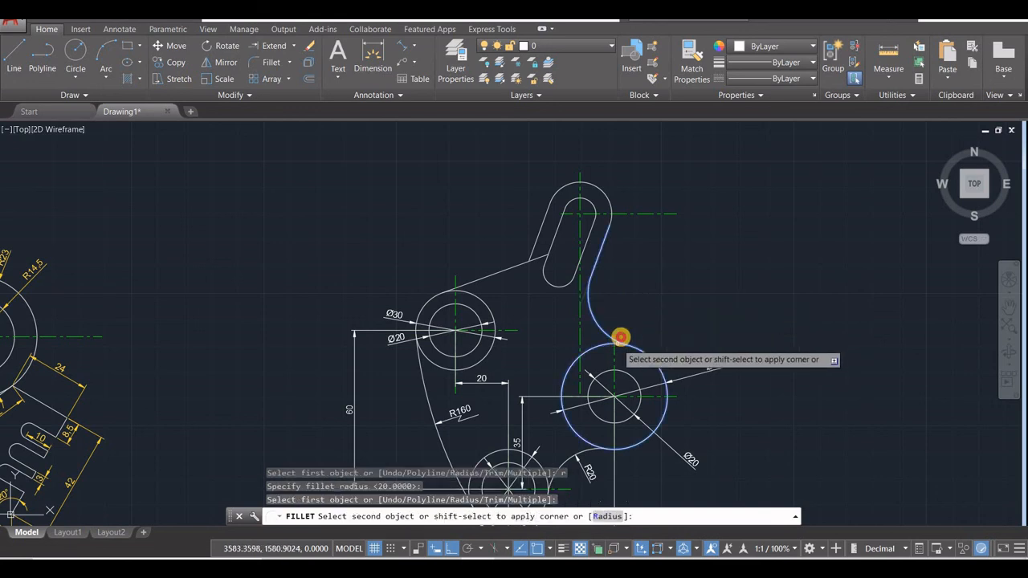
click(617, 344)
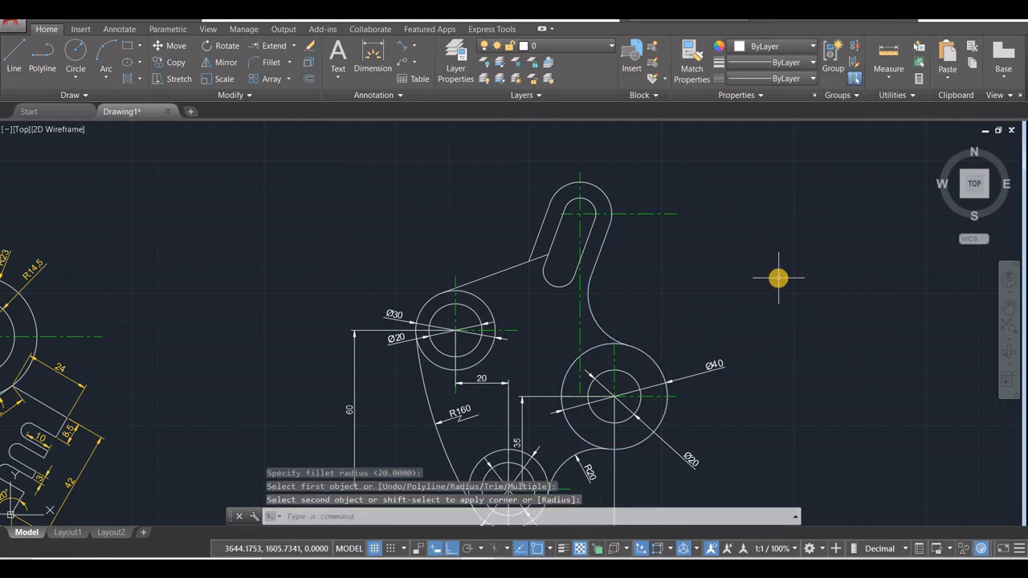
Fillet the slot's outer left line and the upper-left circle's tangent line with a 15 mm radius.
click(271, 61)
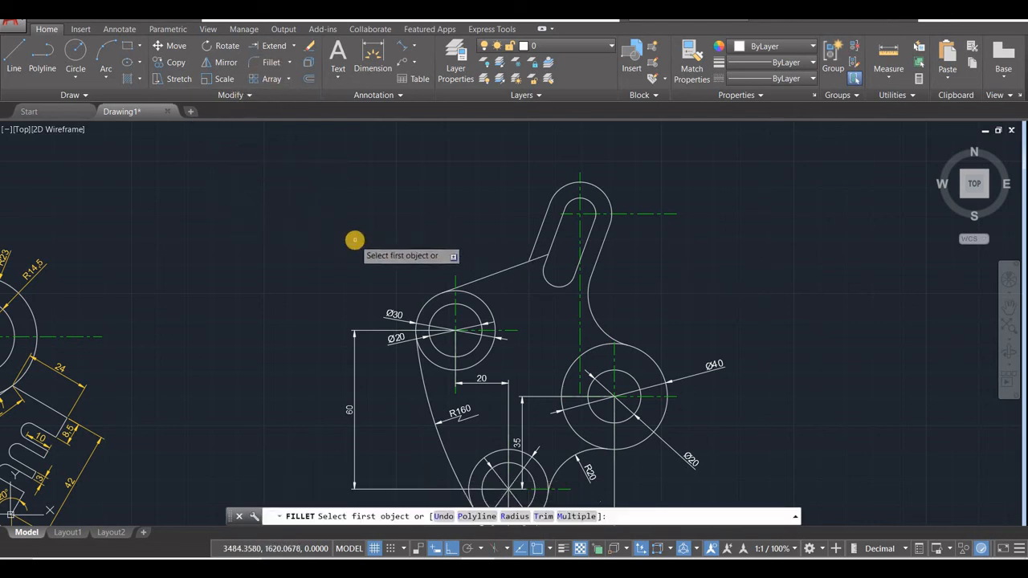
key(Return)
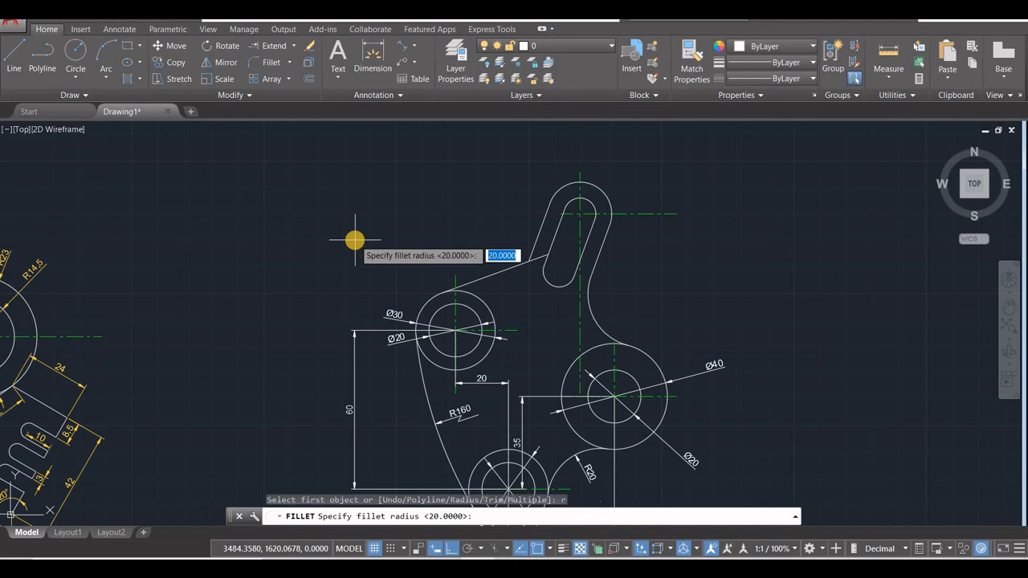
key(Return)
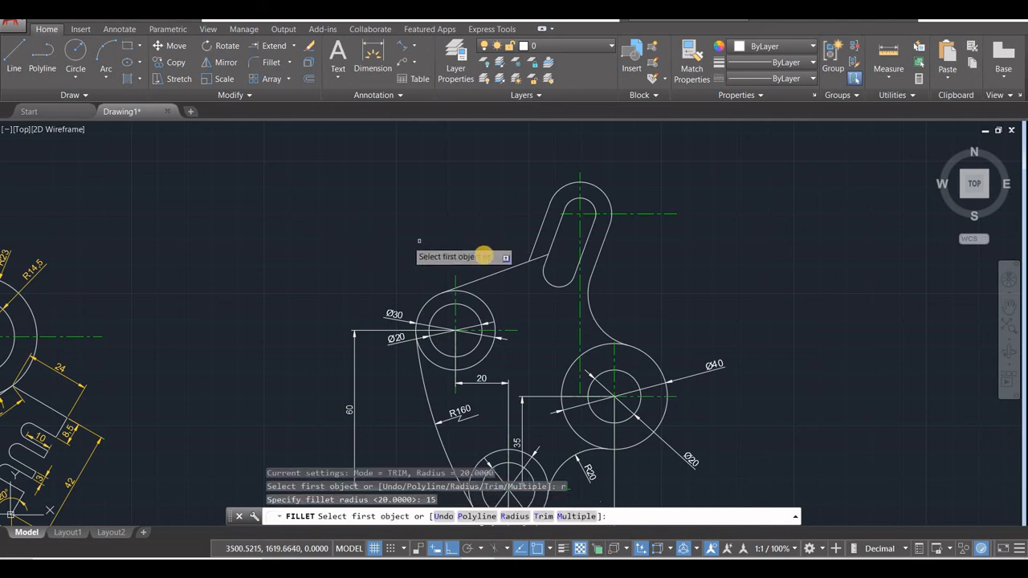
click(536, 244)
click(497, 272)
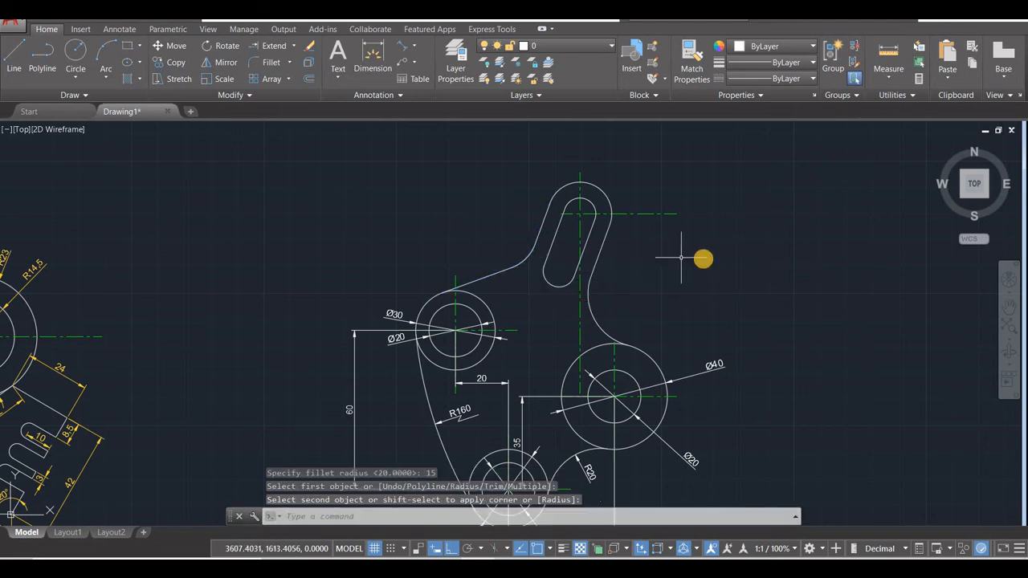
Draw the slot's inclined axis line between the centres of its upper and lower inner arcs.
click(24, 57)
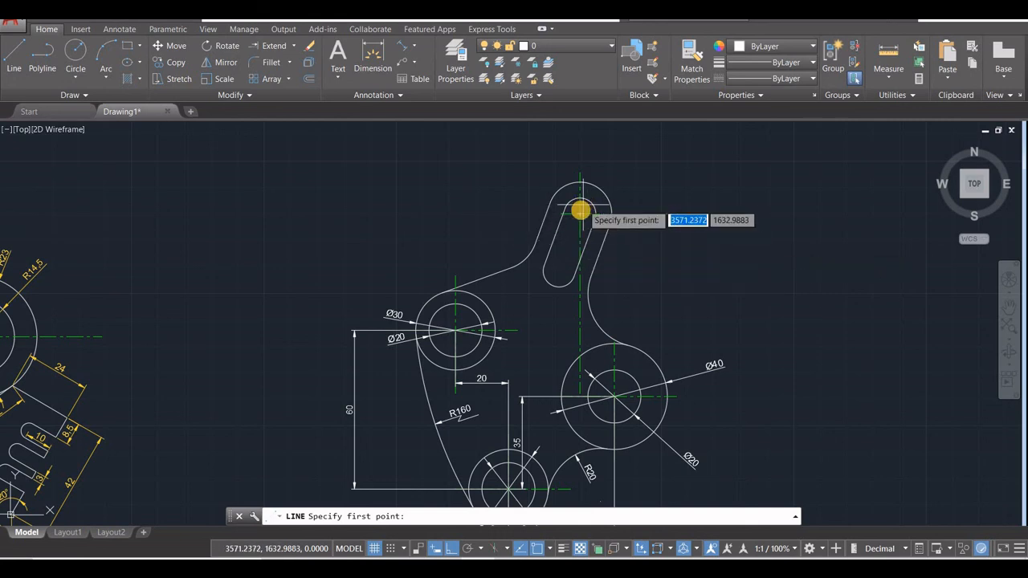
click(560, 268)
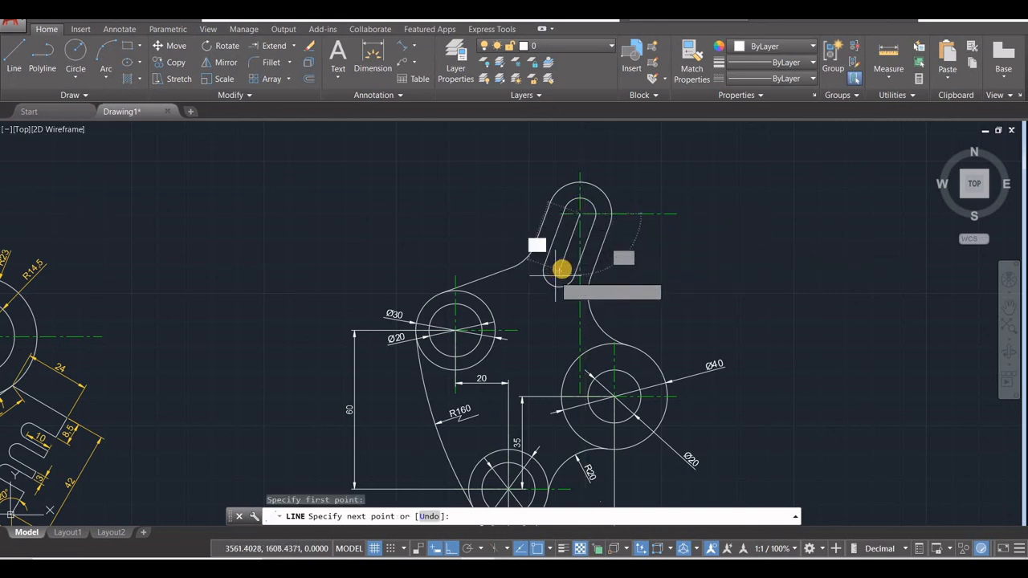
click(560, 268)
key(Escape)
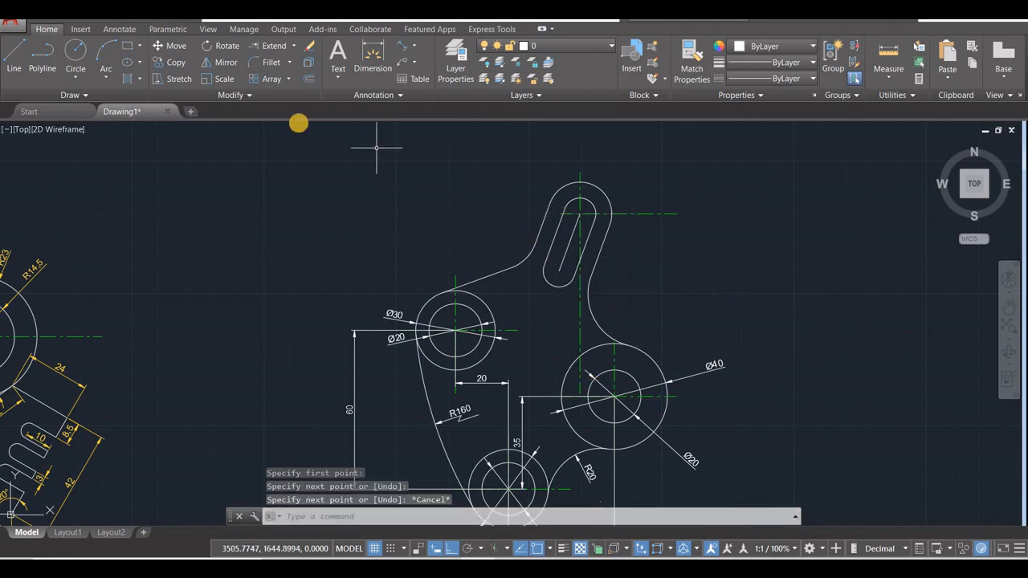
Dimension the horizontal distance between the upper-left circle's centre and the slot's upper arc centre, placing it above the part.
click(374, 57)
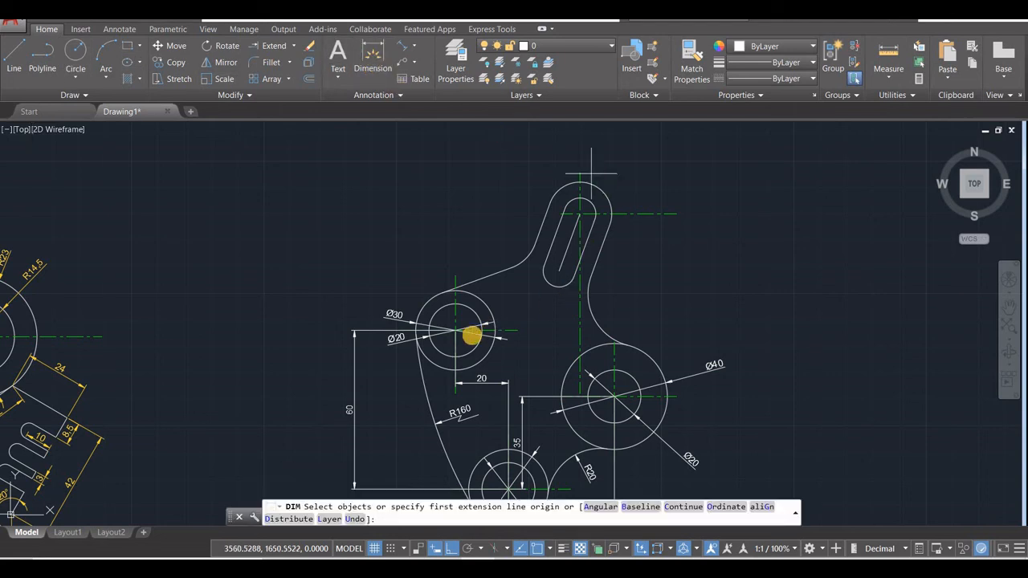
key(Return)
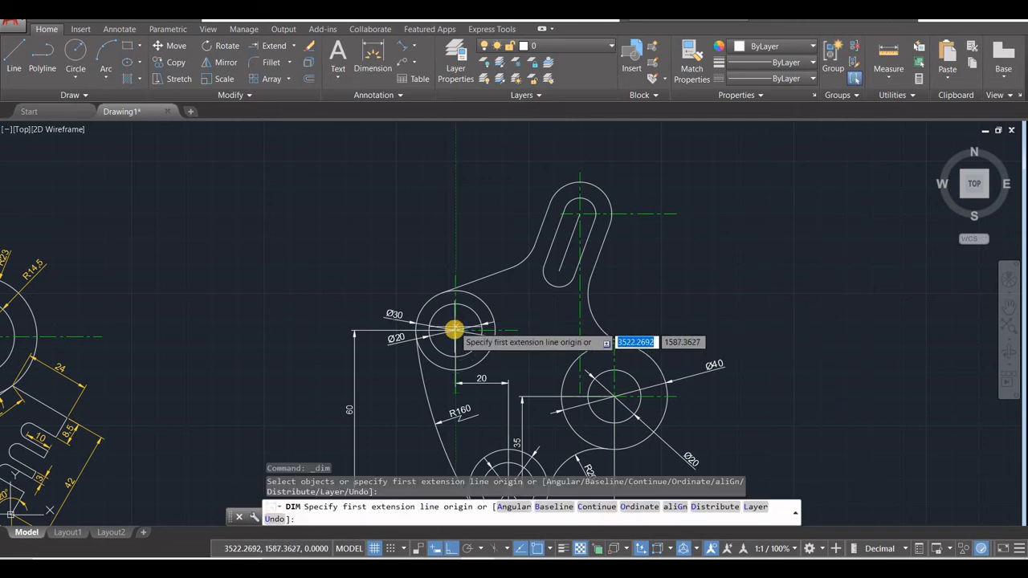
click(455, 330)
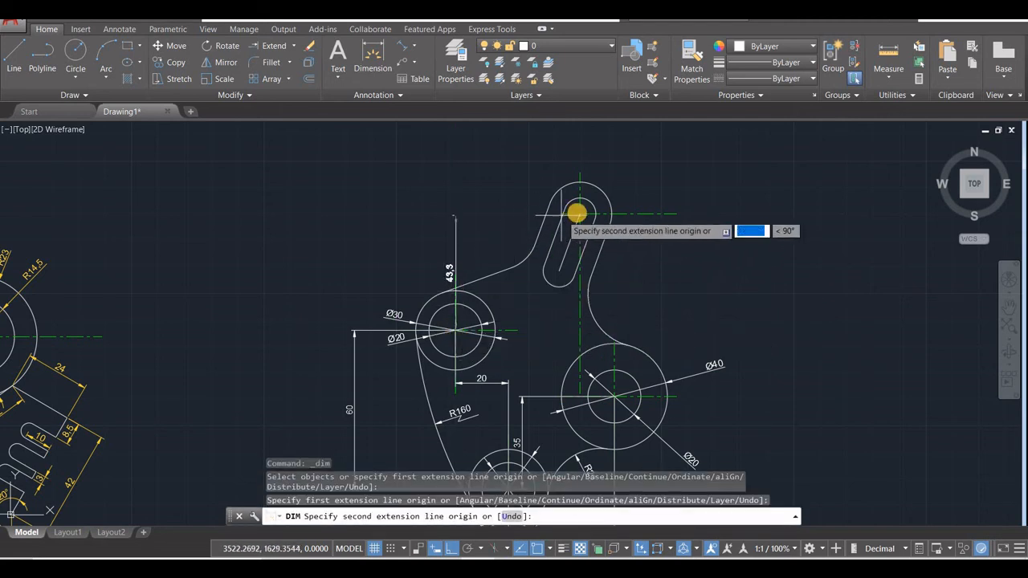
click(554, 183)
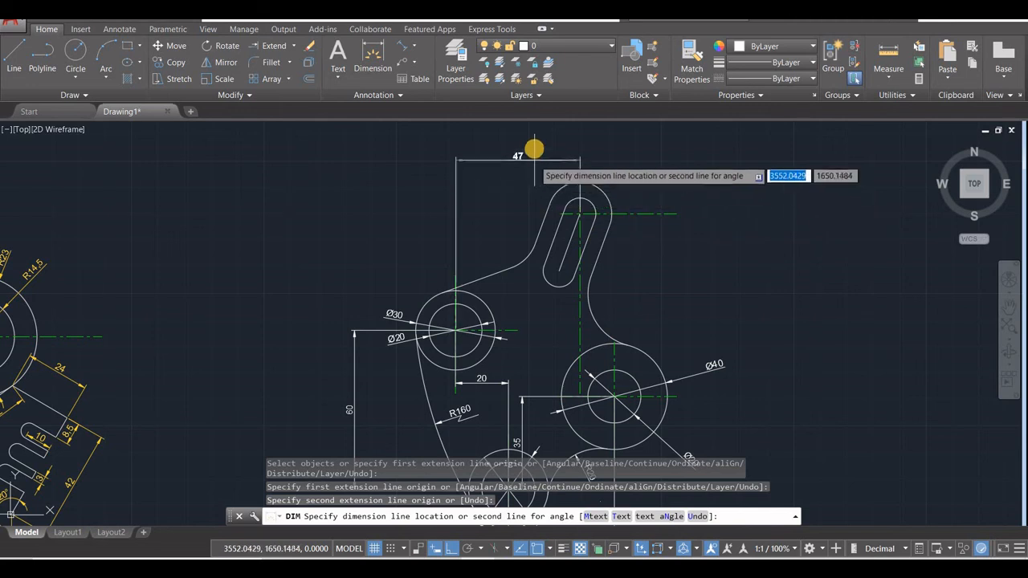
click(521, 143)
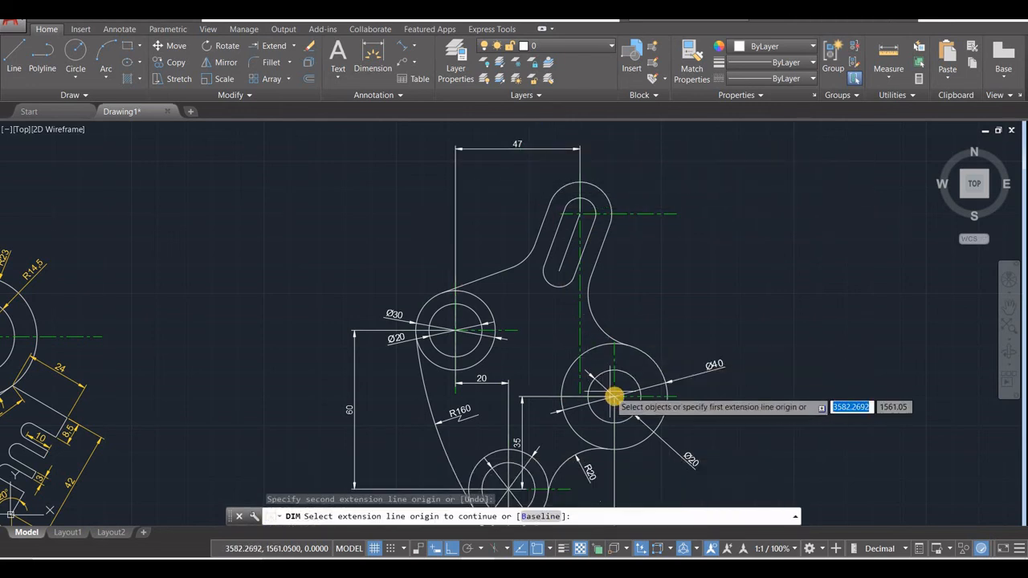
Dimension the vertical distance between the Ø40 circle's centre and the slot's upper arc centre, placing it beyond the part's right side.
click(613, 396)
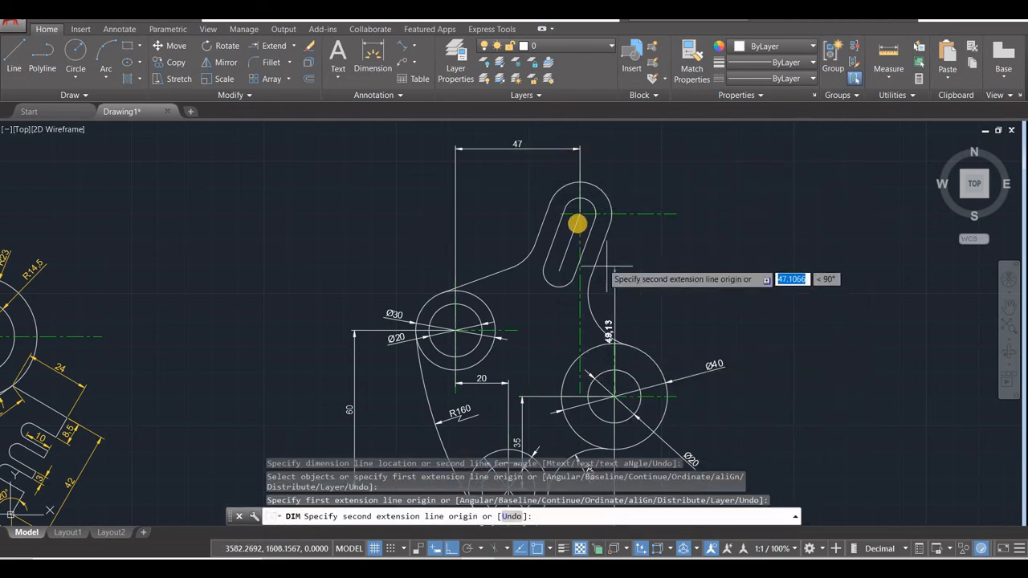
click(579, 215)
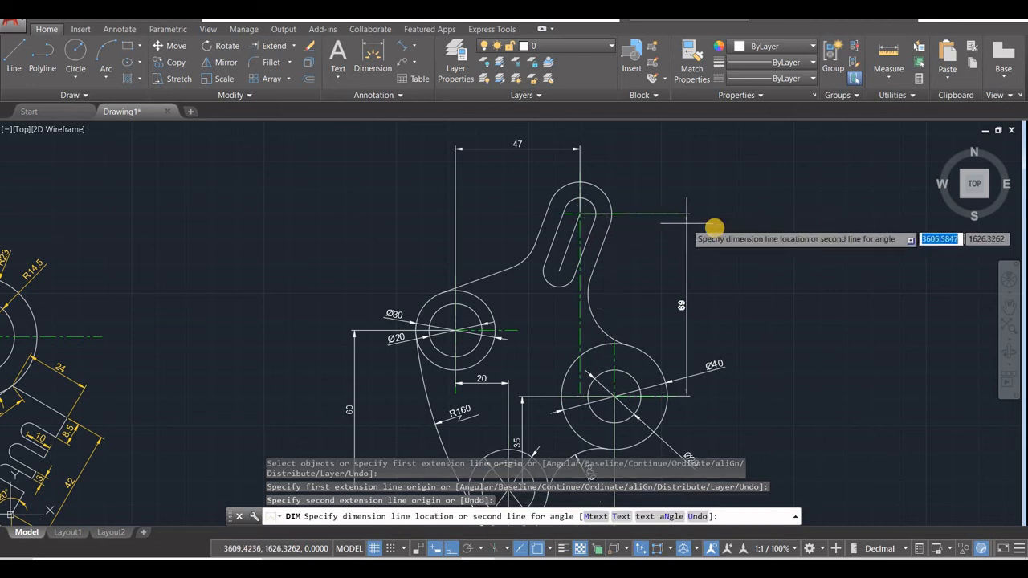
click(740, 231)
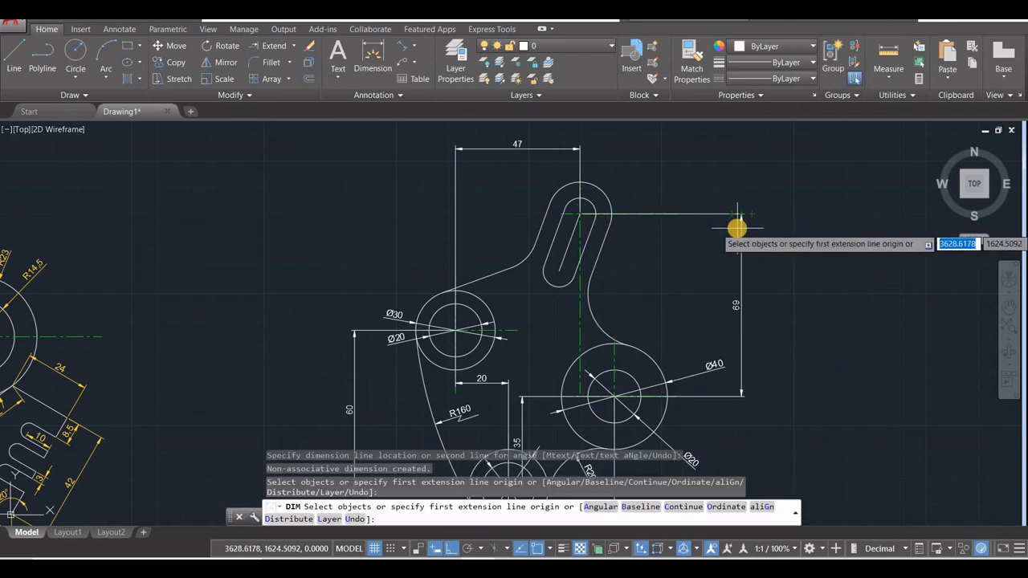
key(Return)
Dimension the radius of the slot's outer upper arc.
click(374, 55)
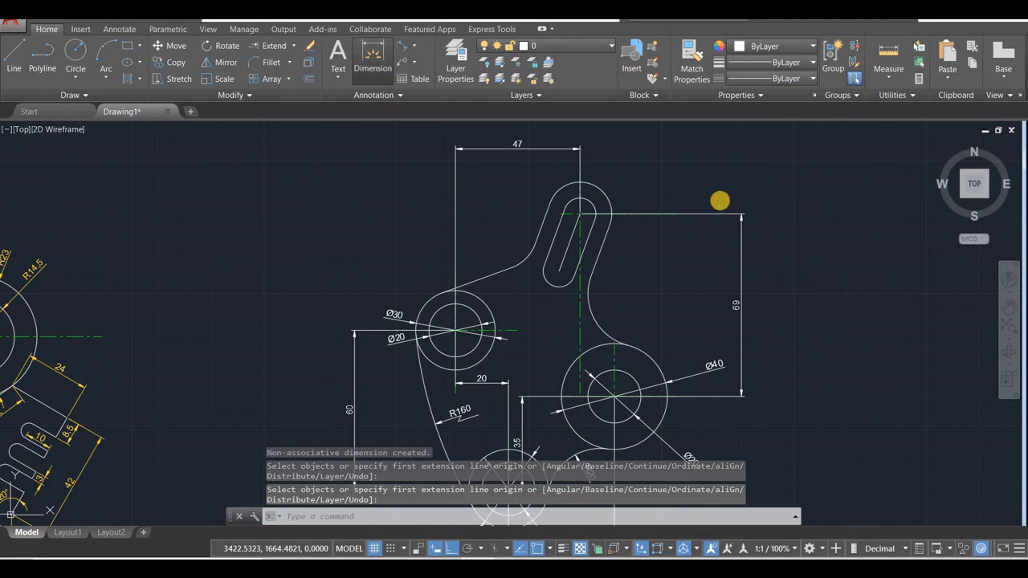
click(610, 190)
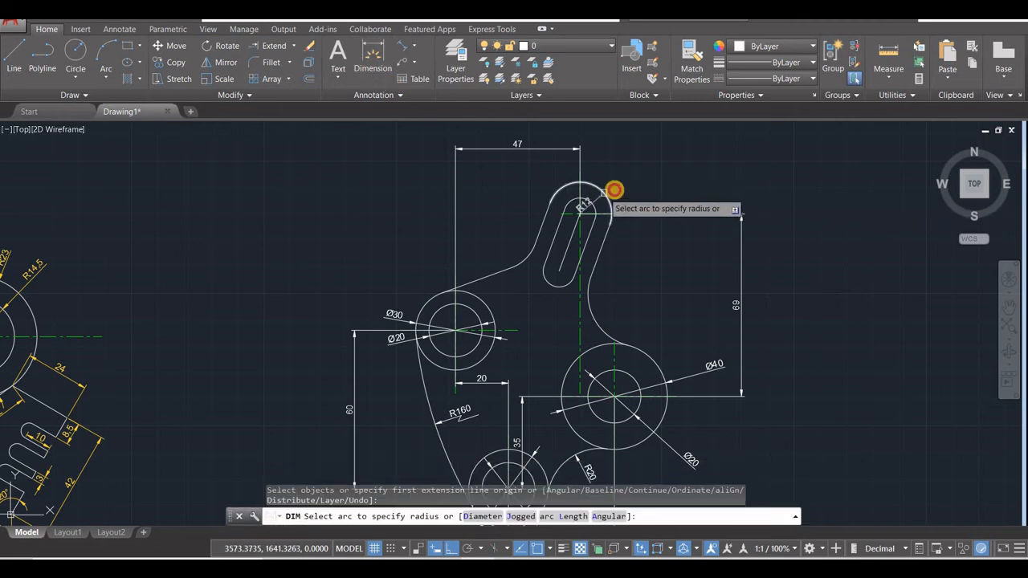
click(631, 183)
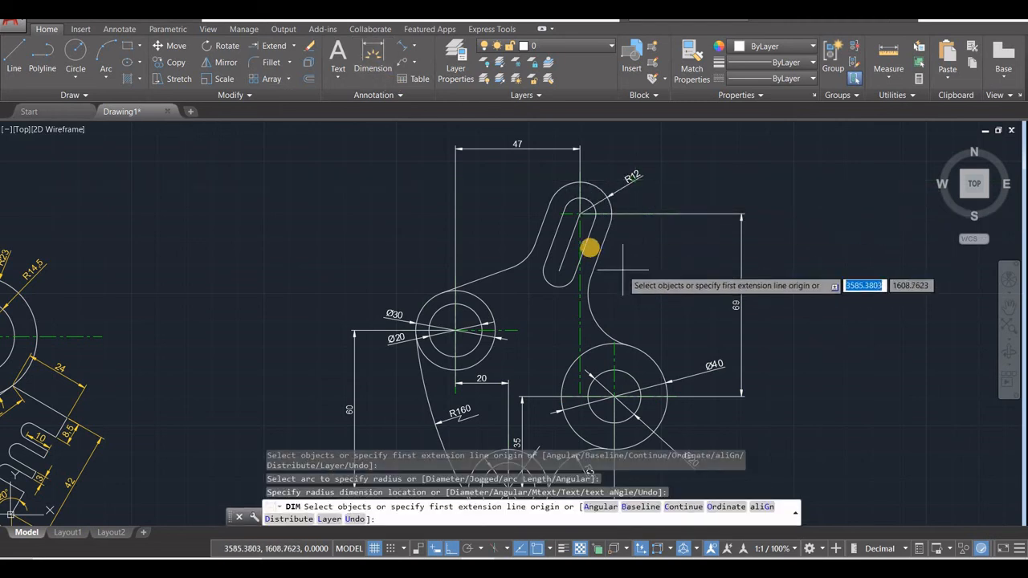
click(560, 269)
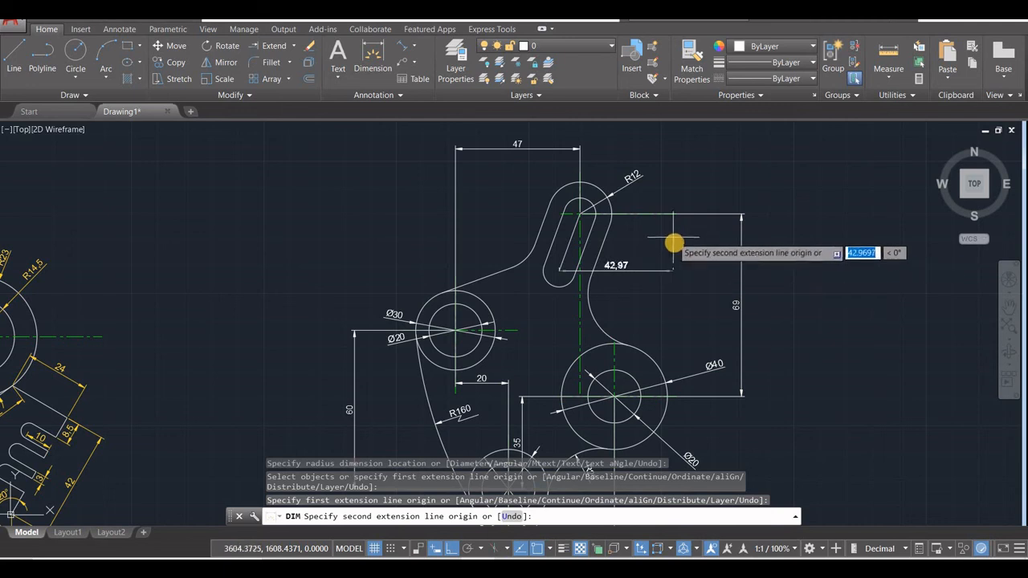
key(Escape)
Add an aligned dimension between the centres of the slot's lower and upper inner arcs.
click(400, 48)
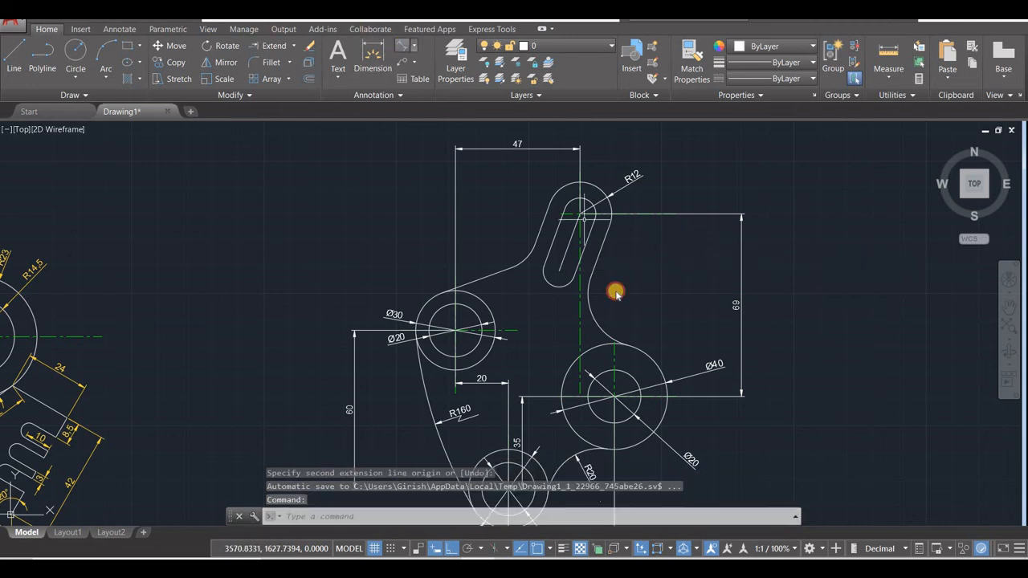
click(560, 273)
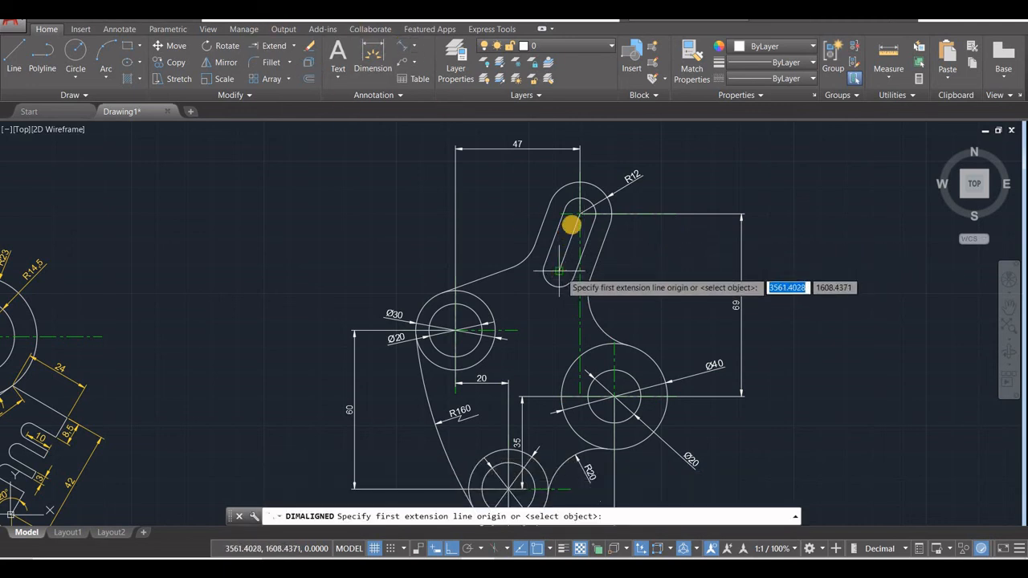
click(580, 213)
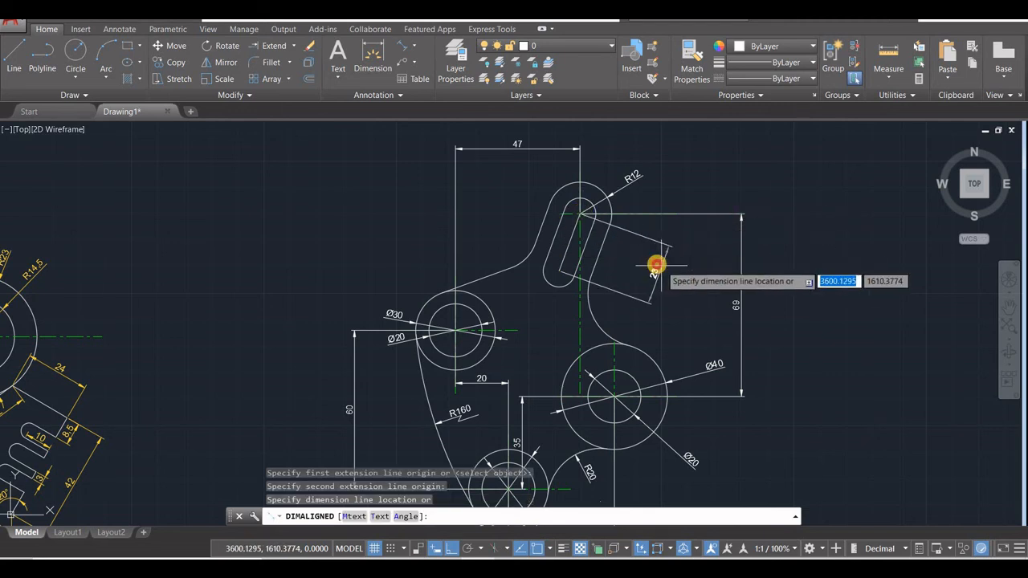
click(658, 264)
key(Escape)
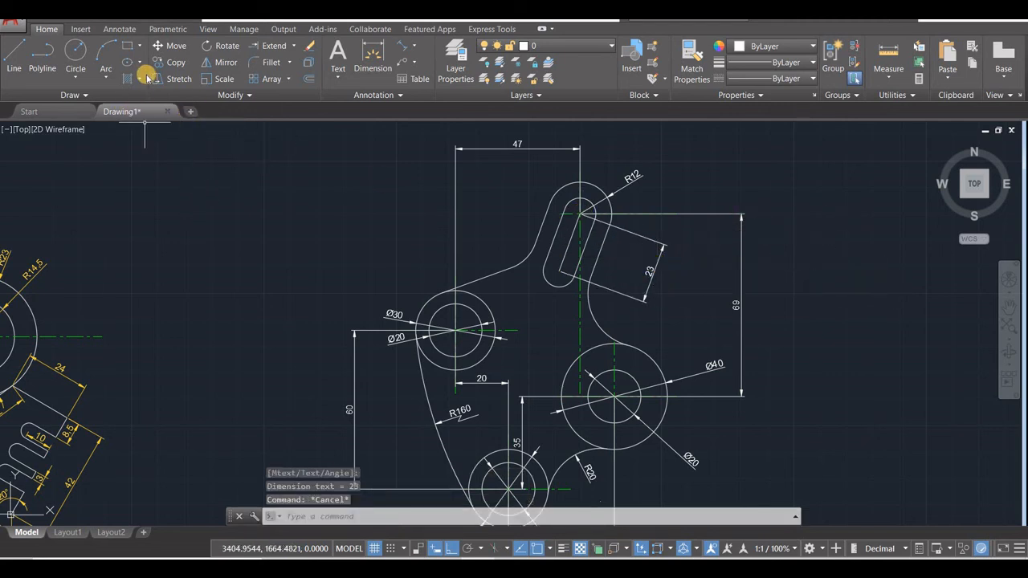
Dimension the radius of the slot's lower inner arc, placing the label below and left of the slot.
click(374, 68)
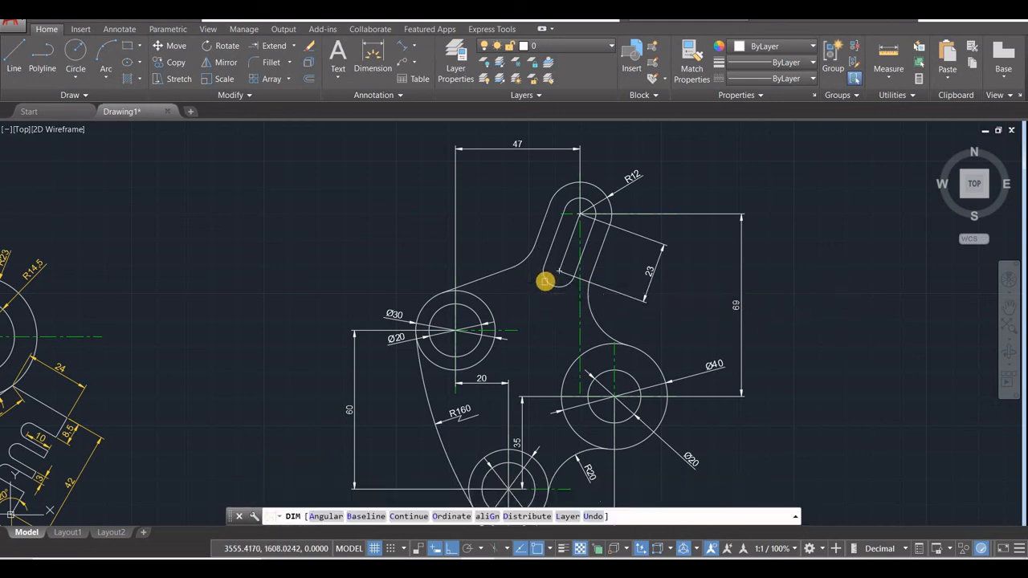
click(546, 295)
click(541, 299)
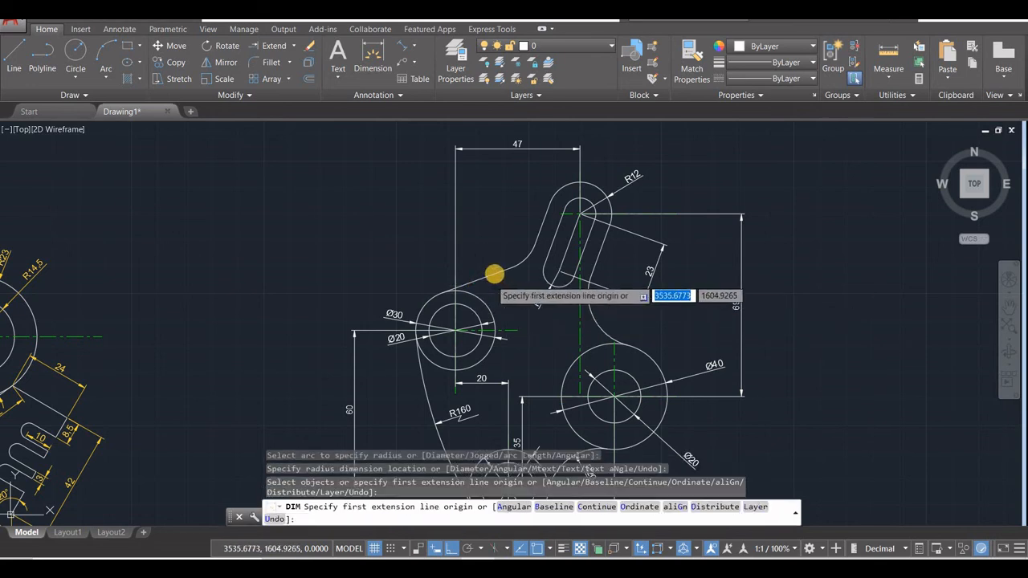
Place a horizontal dimension on the upper-left circle's tangent line, and delete it.
click(496, 281)
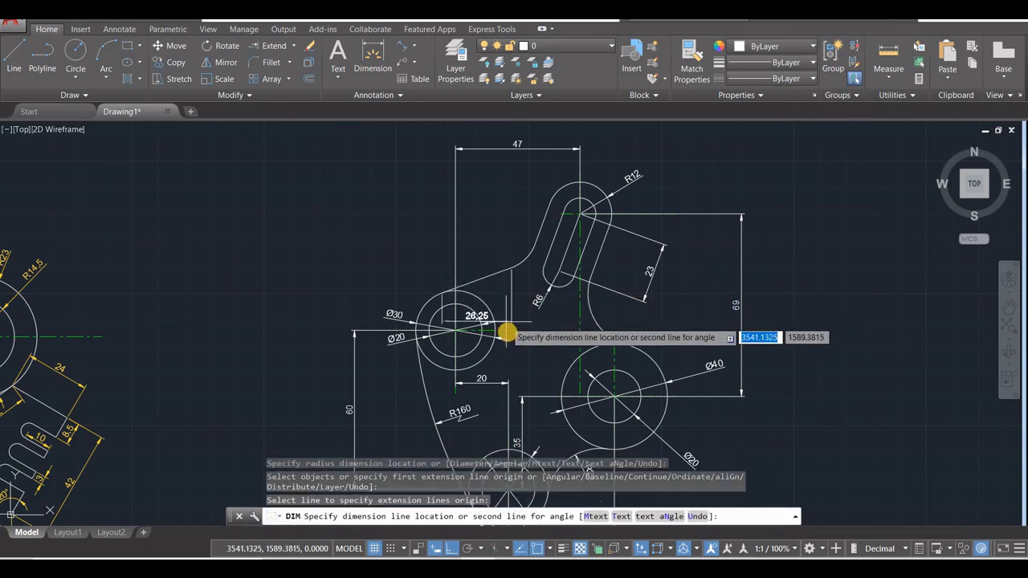
click(515, 329)
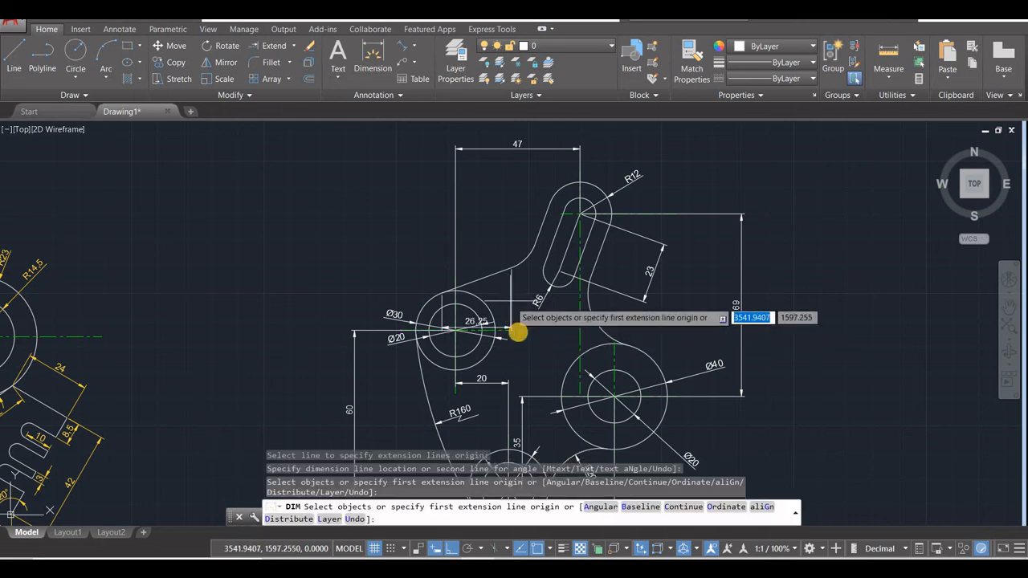
key(Escape)
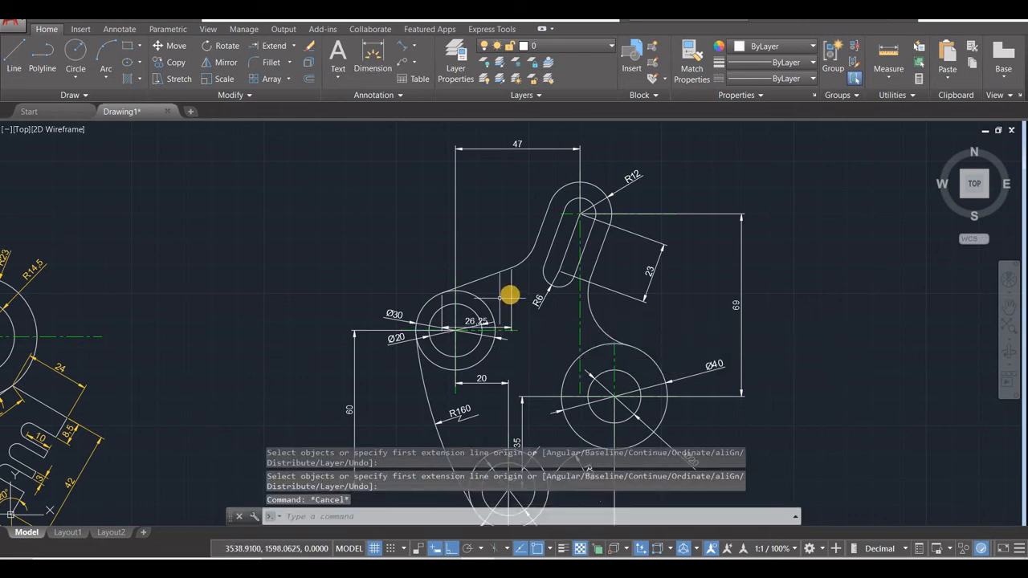
click(508, 295)
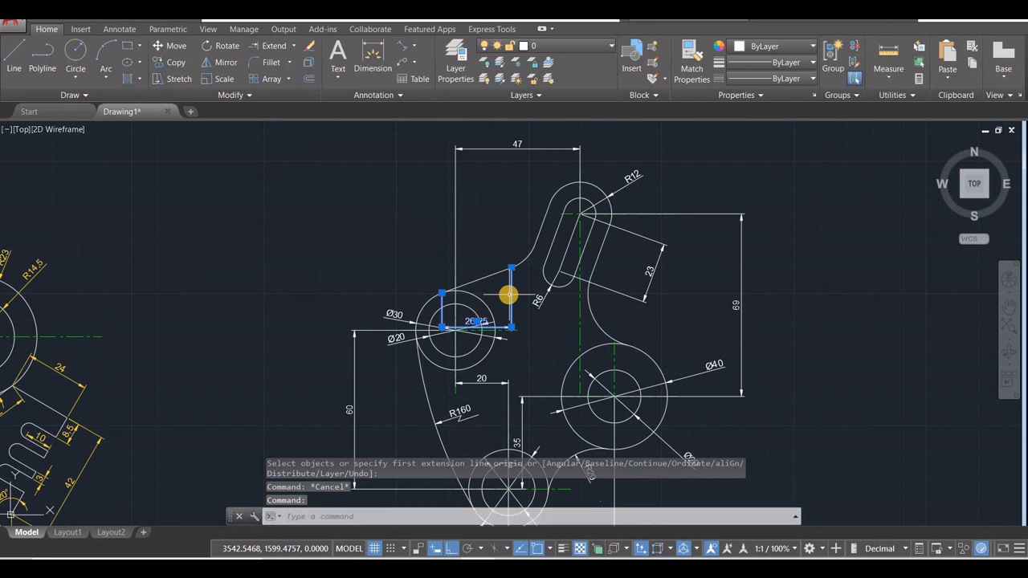
key(Delete)
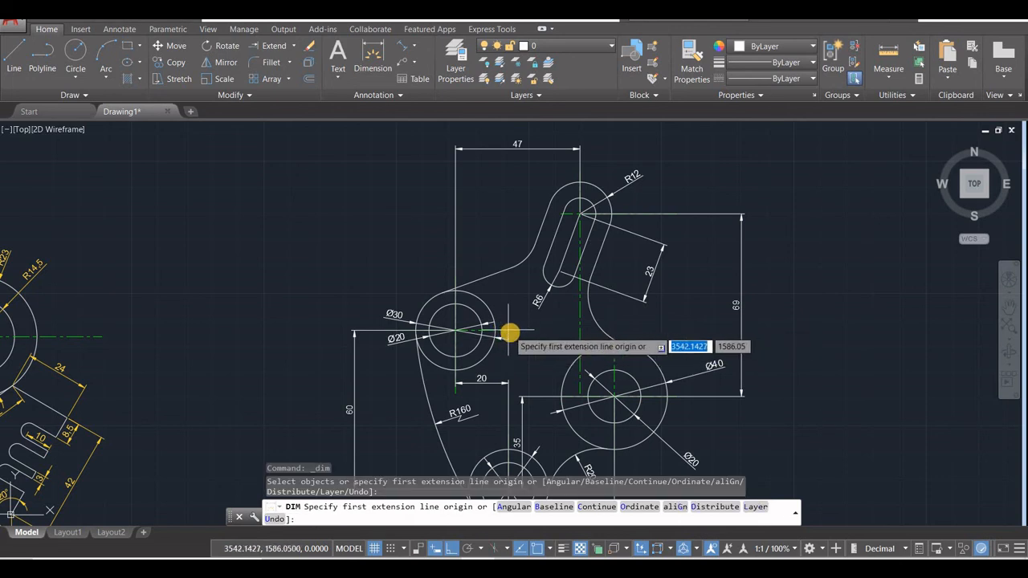
Dimension the angle between the upper-left circle's horizontal centreline and its tangent line.
scroll(507, 330, up, 6)
click(512, 324)
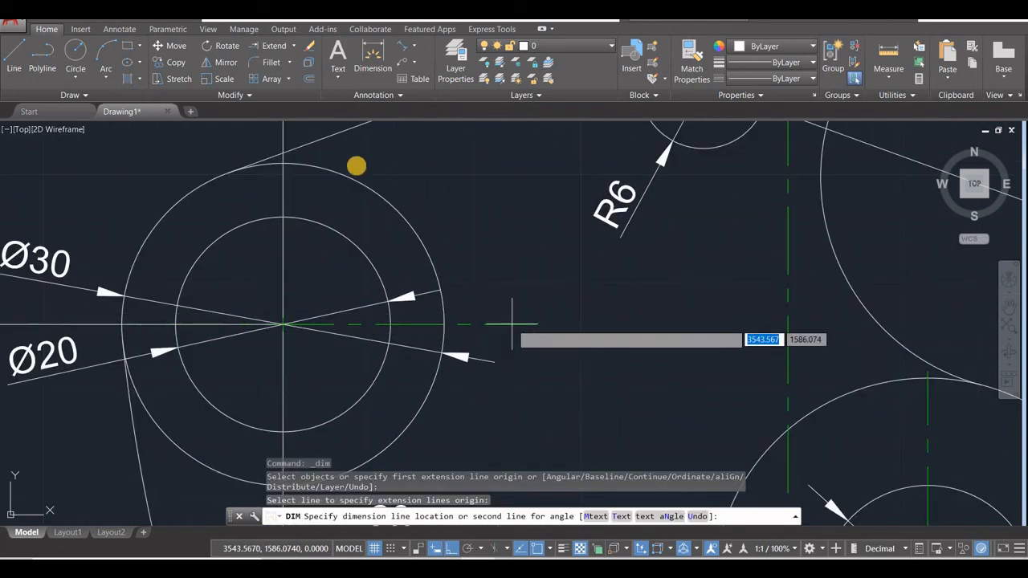
scroll(407, 198, down, 6)
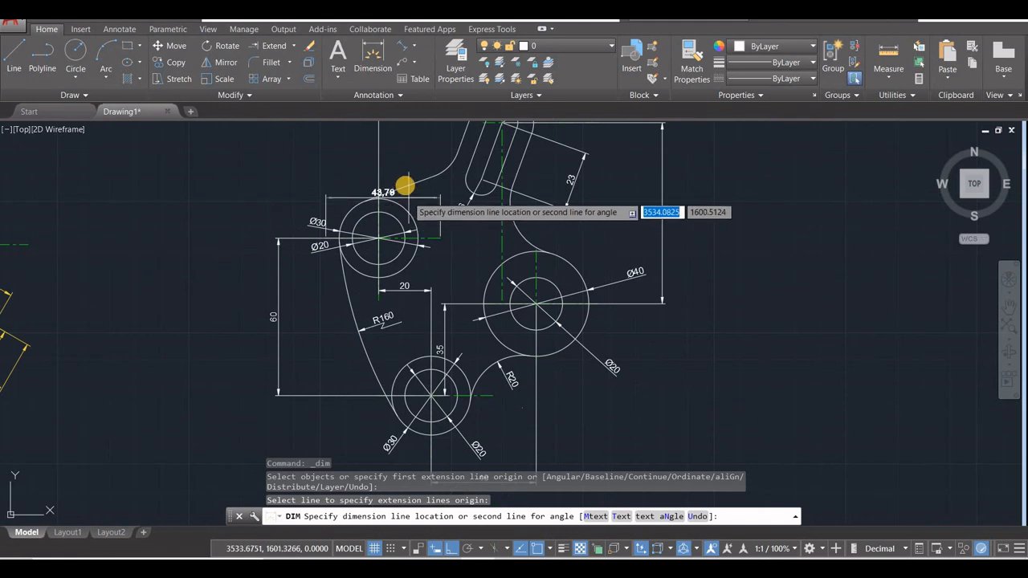
scroll(423, 178, up, 2)
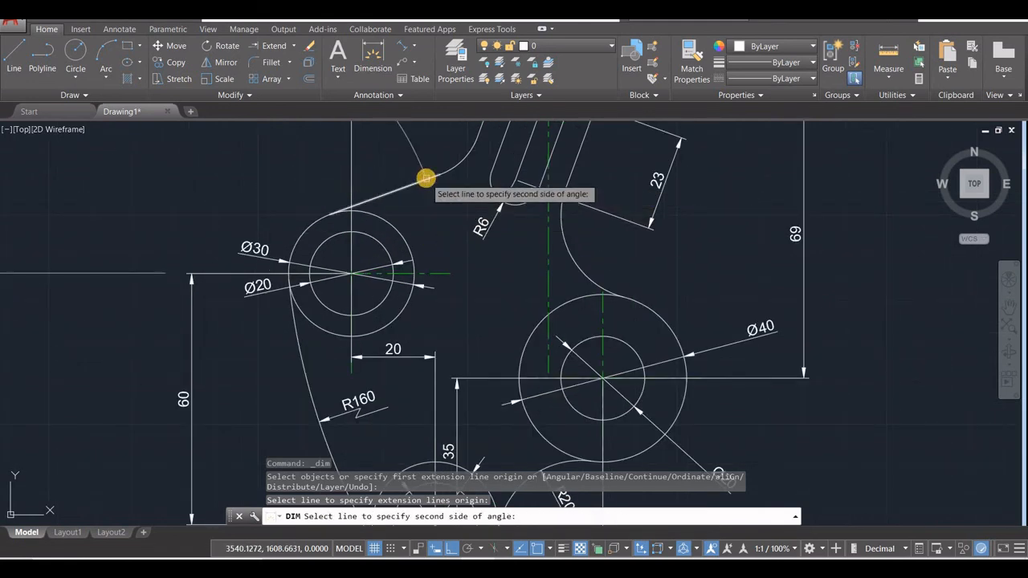
click(438, 201)
click(443, 213)
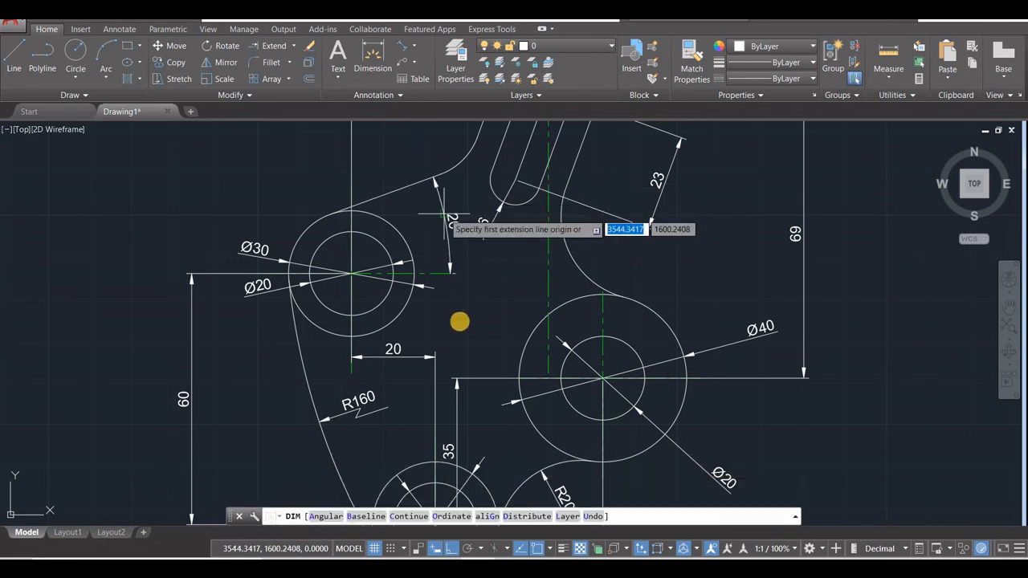
key(Escape)
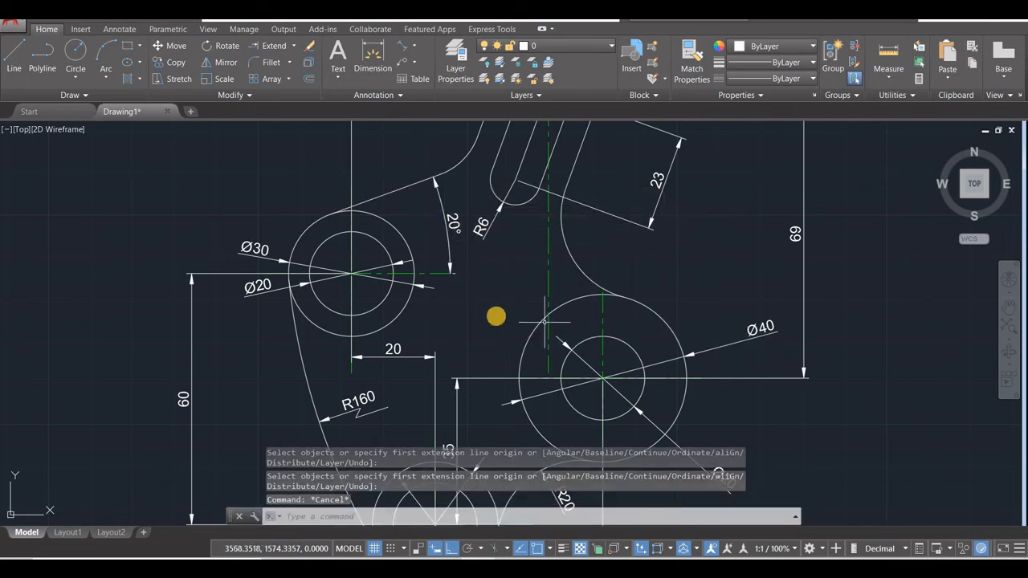
Dimension the radius of the fillet joining the slot's outer right line to the Ø40 circle.
scroll(495, 316, down, 2)
scroll(493, 316, down, 2)
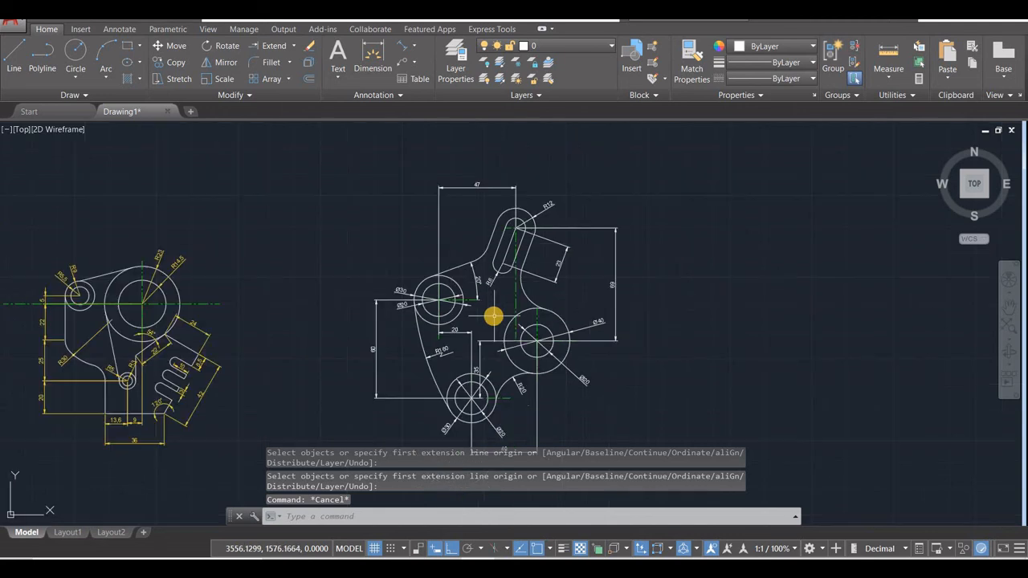
scroll(493, 315, up, 2)
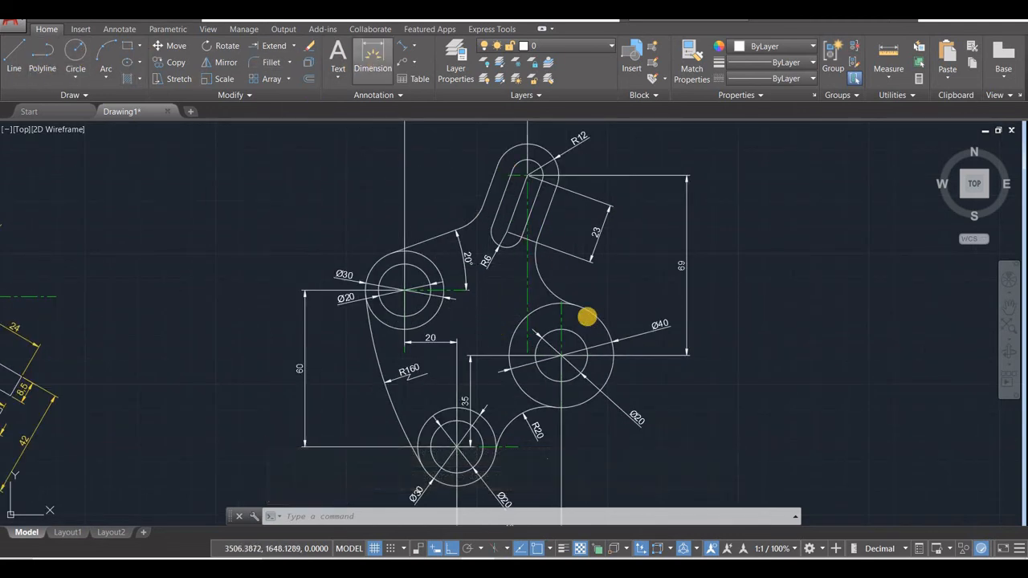
click(549, 289)
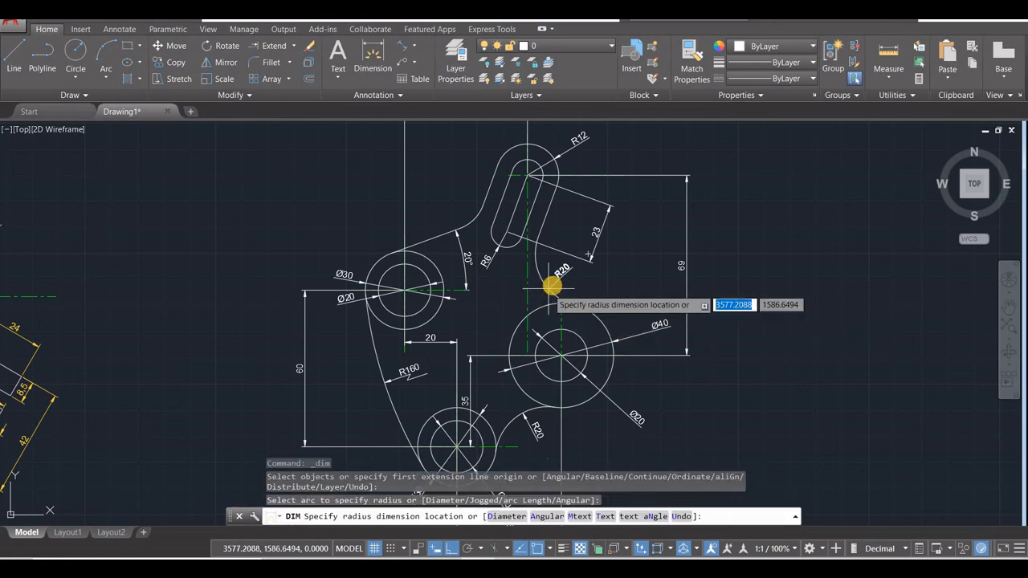
click(549, 287)
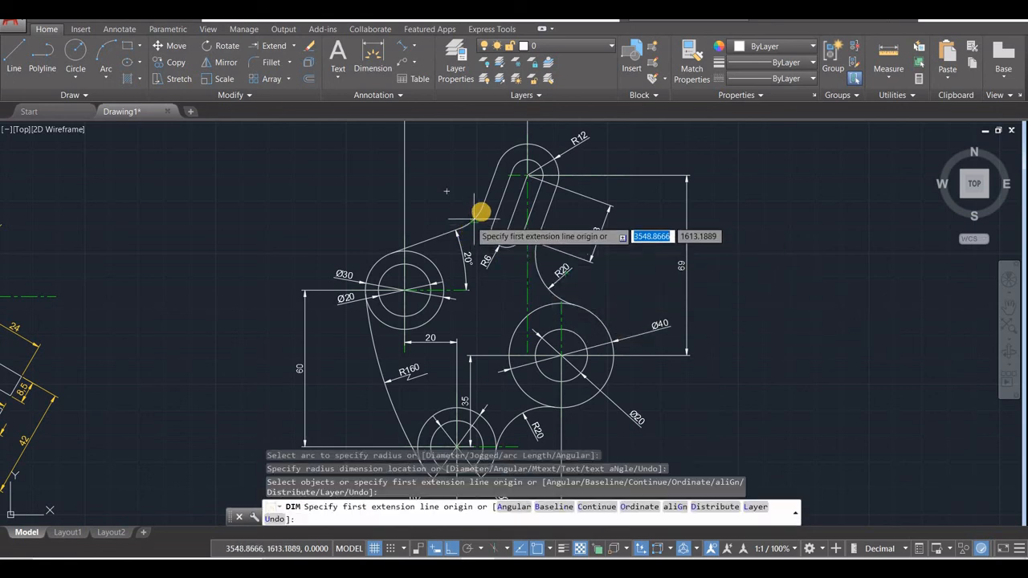
Dimension the radius of the fillet between the slot's outer left line and the upper-left tangent line.
scroll(466, 216, up, 4)
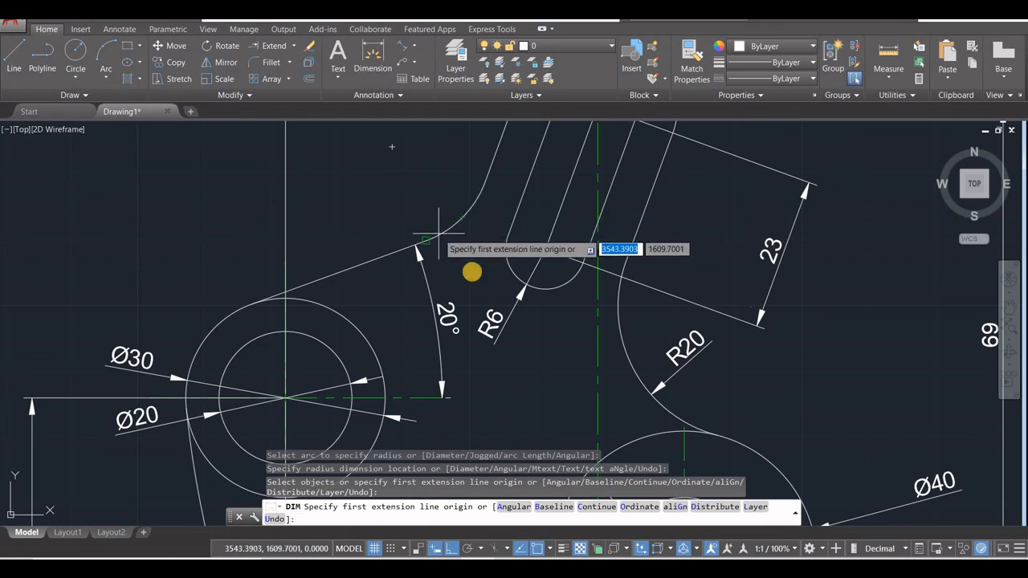
click(446, 226)
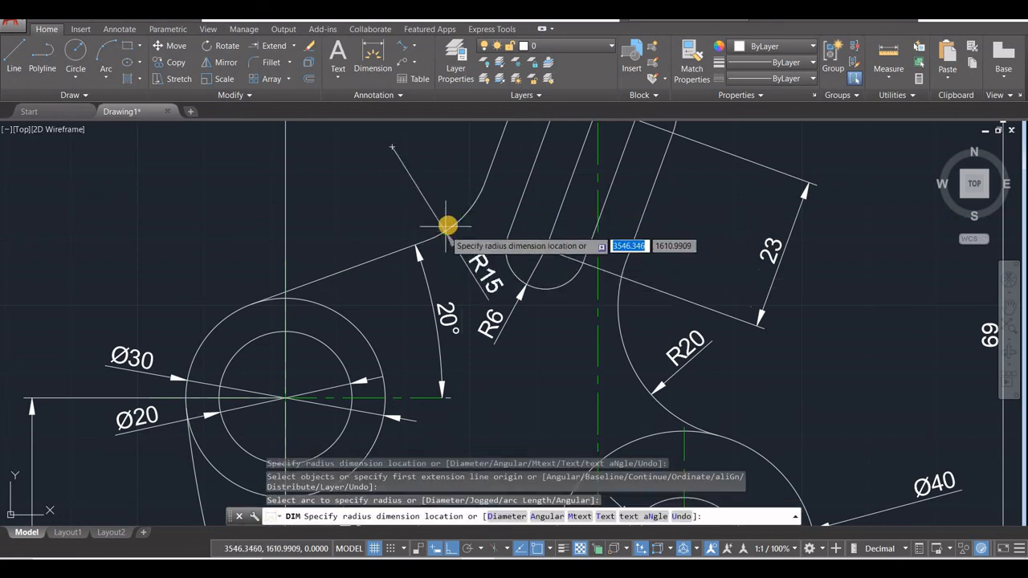
click(453, 237)
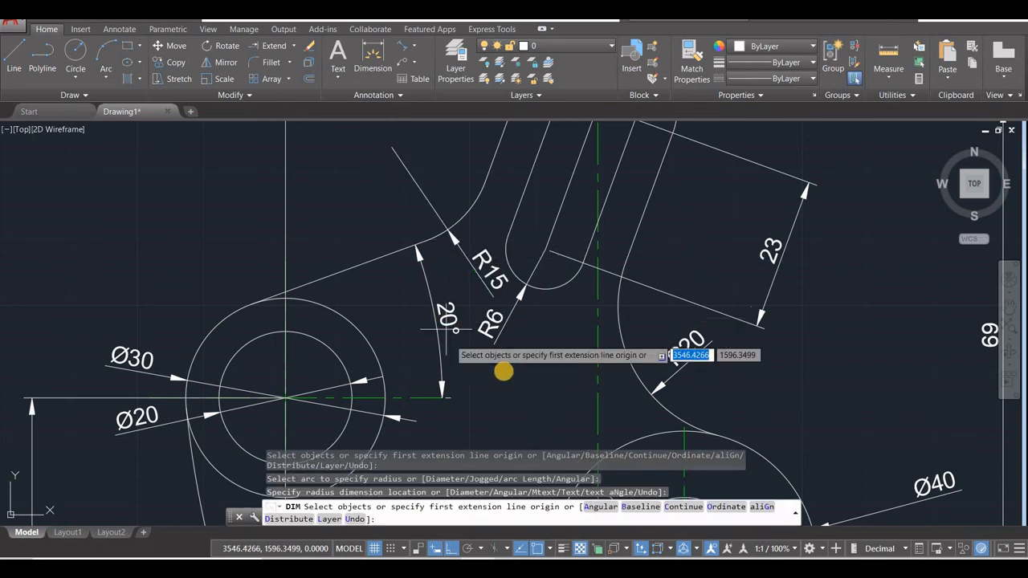
Finish dimensioning and move the horizontal dimension between the upper-left circle and the slot closer to the part.
scroll(503, 371, down, 2)
middle_drag(513, 393, 524, 319)
scroll(523, 321, down, 5)
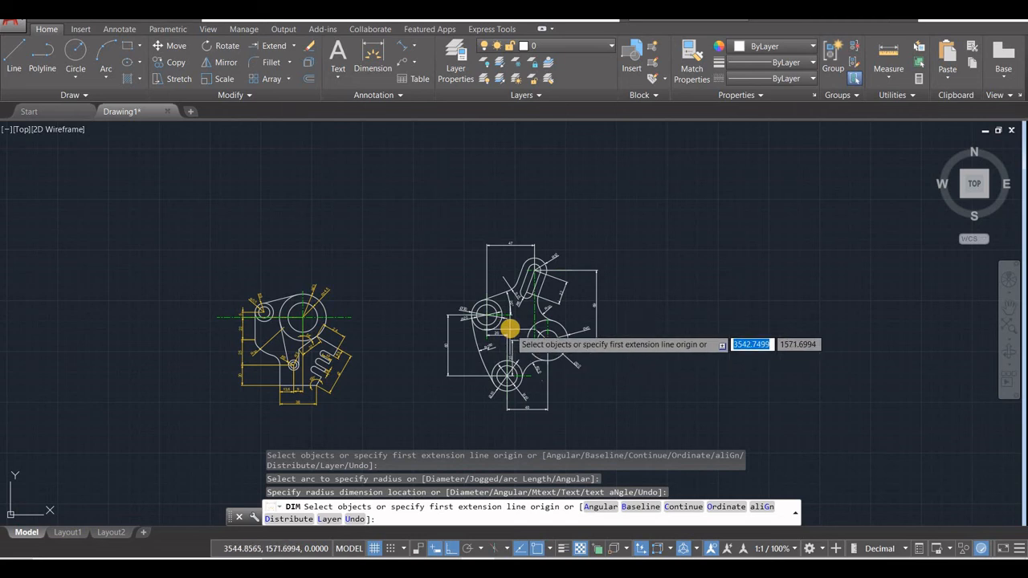
scroll(509, 328, up, 5)
scroll(509, 331, down, 3)
key(Return)
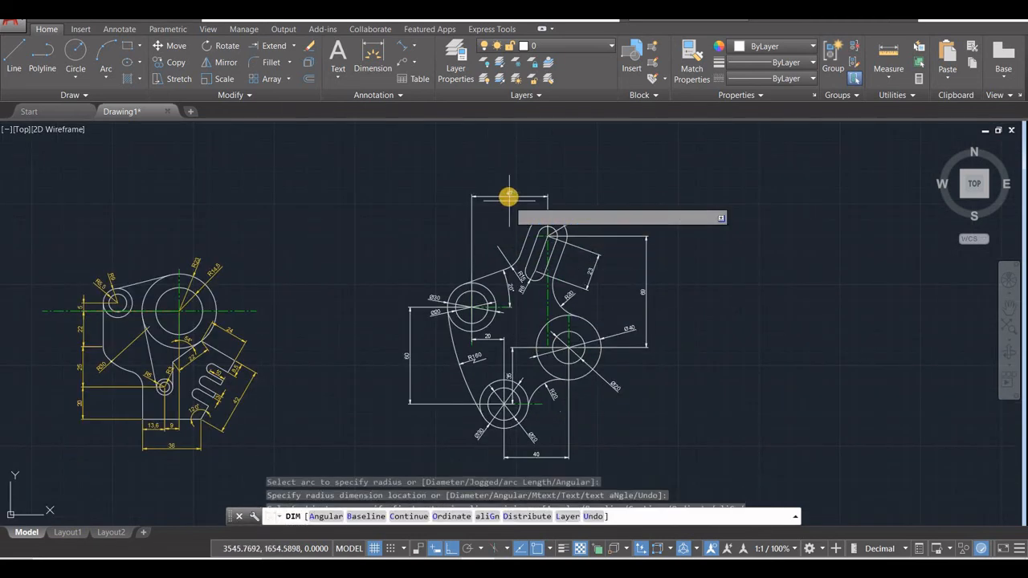
key(Return)
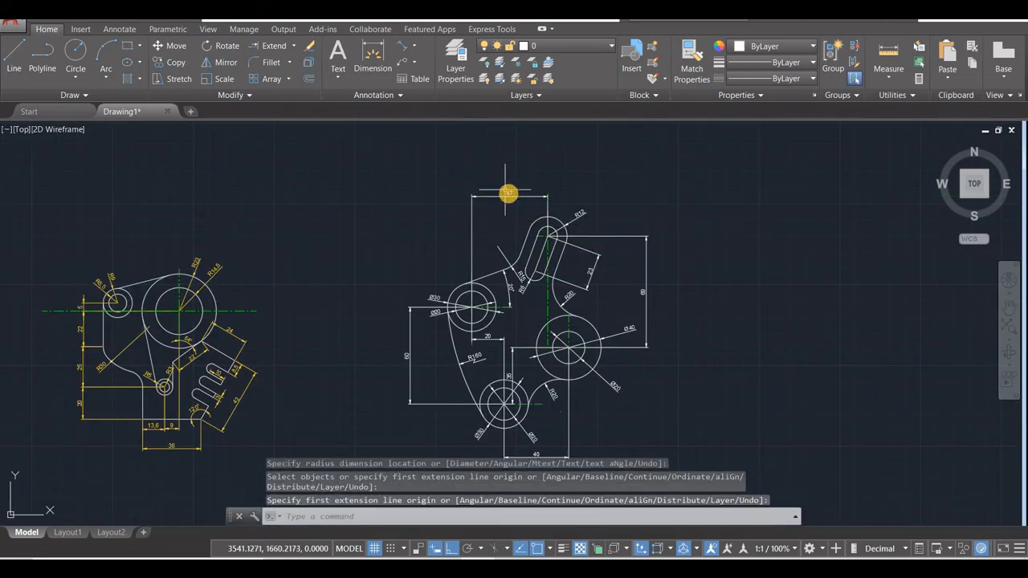
click(508, 195)
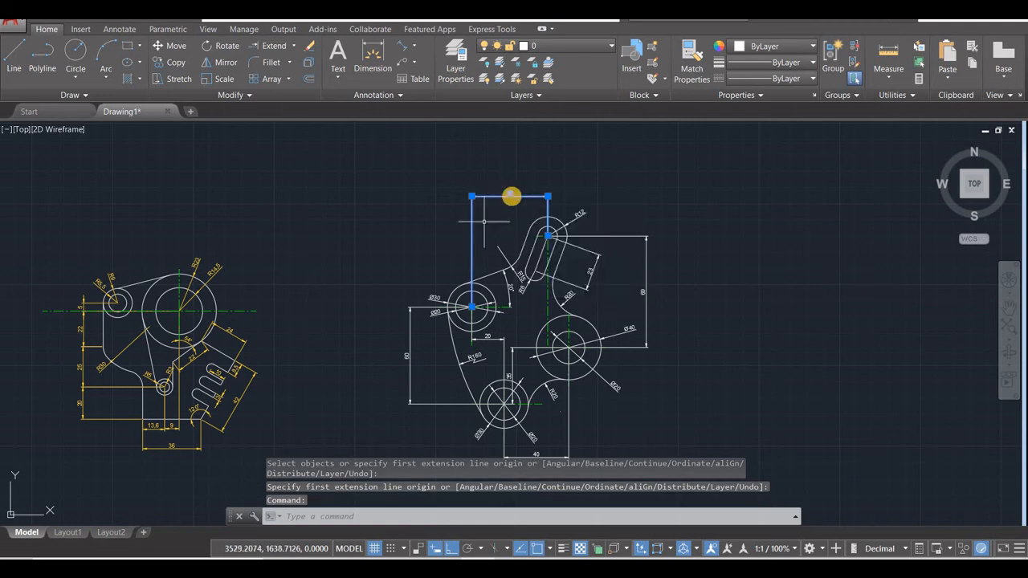
click(511, 194)
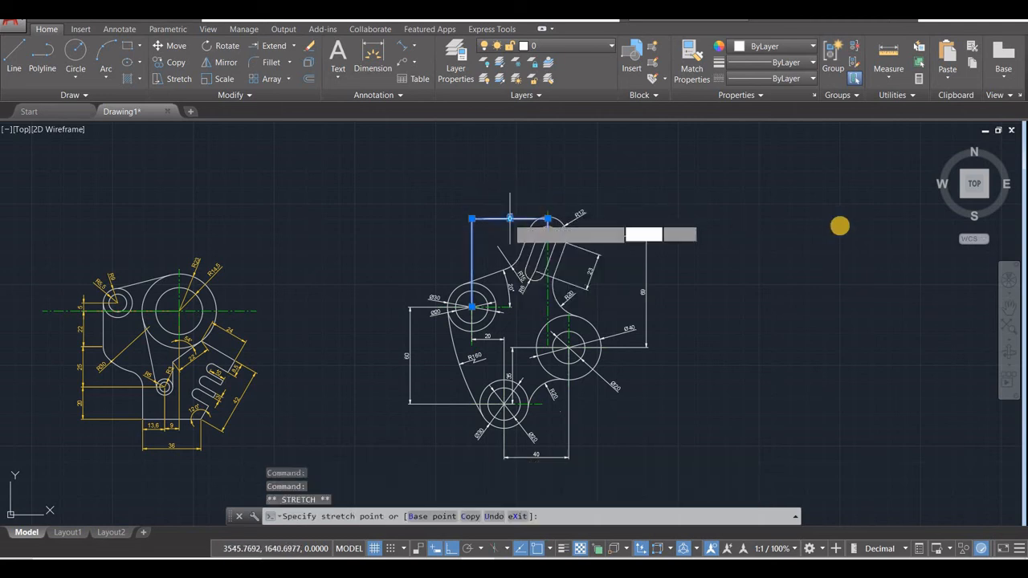
key(Escape)
key(Escape)
key(Escape)
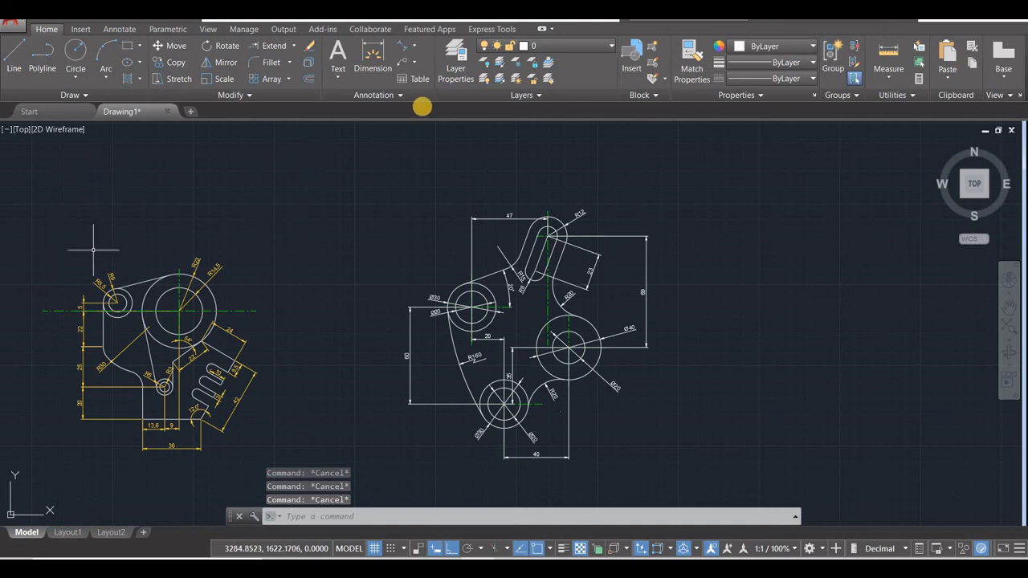
Match the yellow vertical dimension of the neighbouring drawing onto the part's left vertical, upper-left outer circle, slot and tangent-angle dimensions.
click(691, 71)
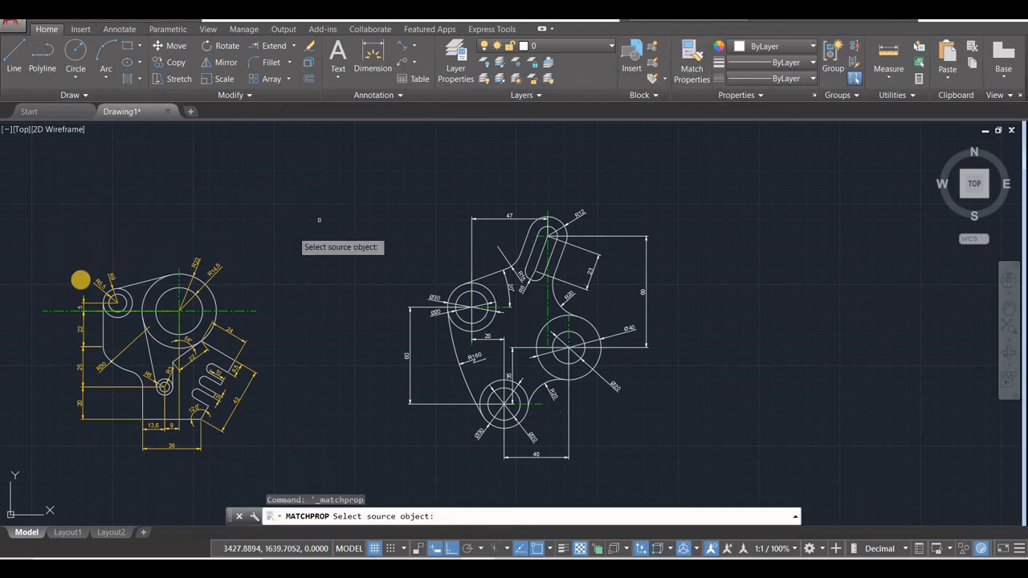
click(79, 330)
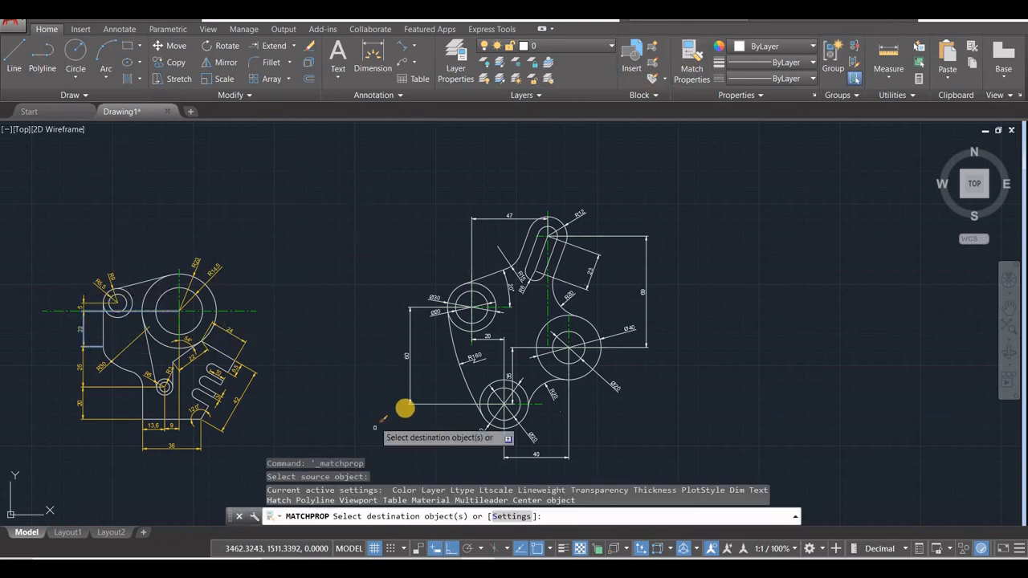
click(410, 389)
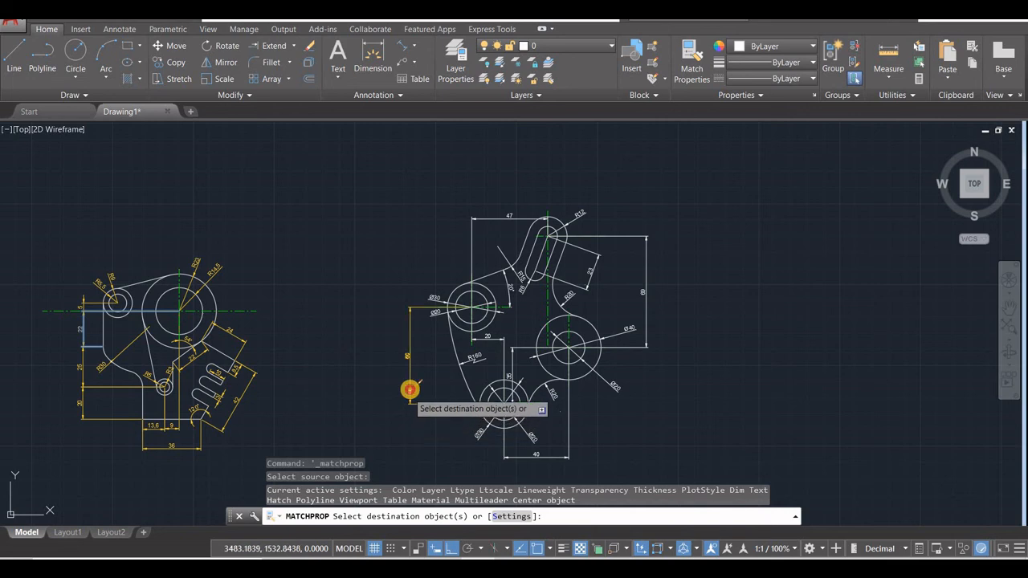
click(435, 297)
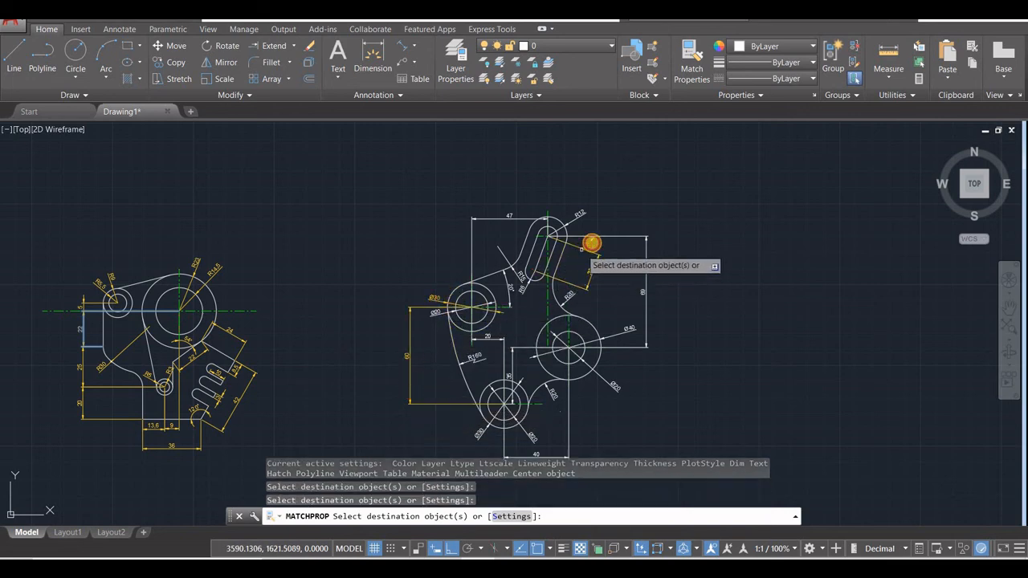
click(591, 236)
click(588, 217)
click(514, 218)
click(509, 293)
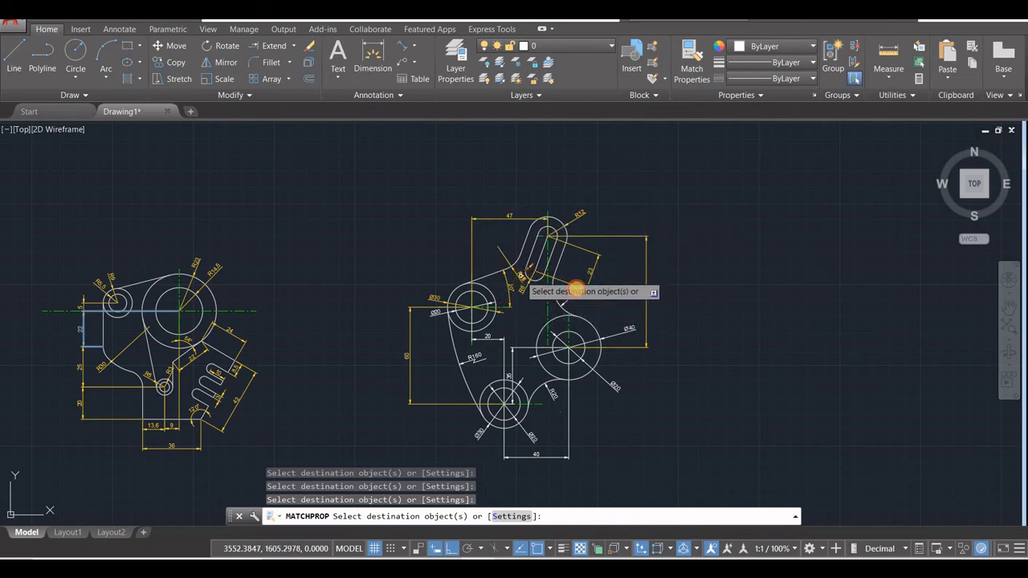
Apply the same matched properties to the remaining white dimensions on the right, lower and upper-left circles and the R160 arc.
click(614, 330)
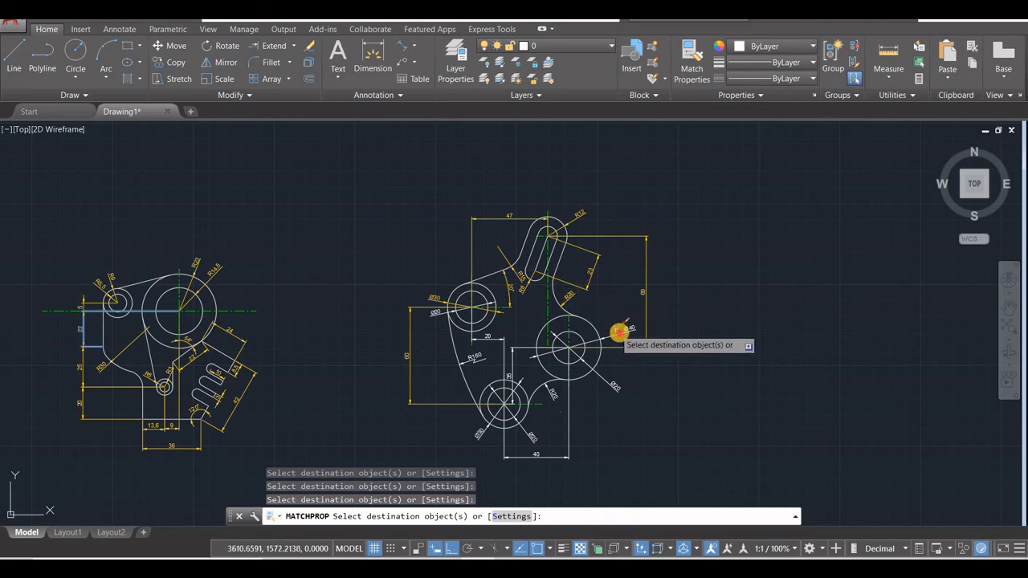
click(613, 385)
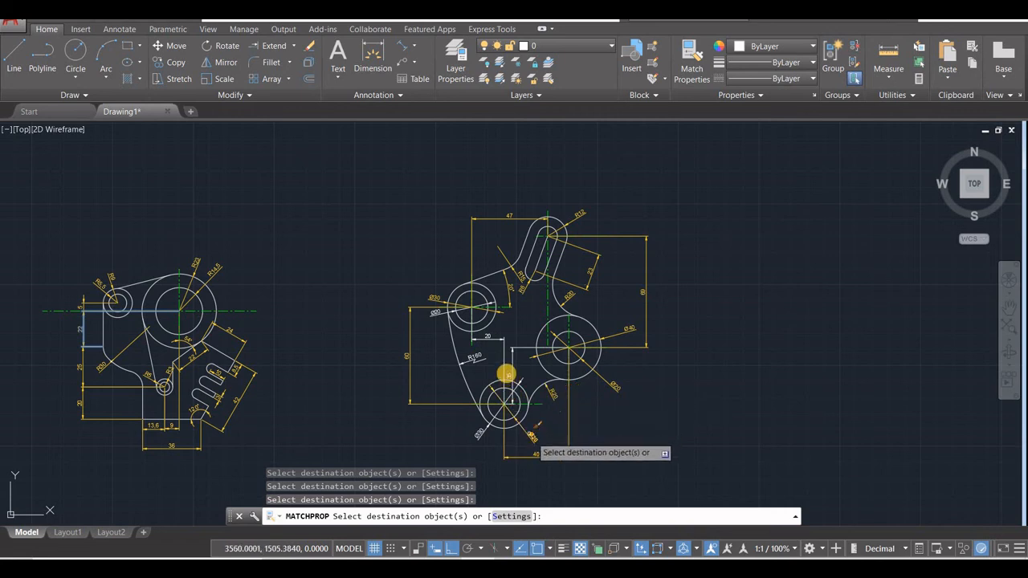
click(480, 431)
click(479, 358)
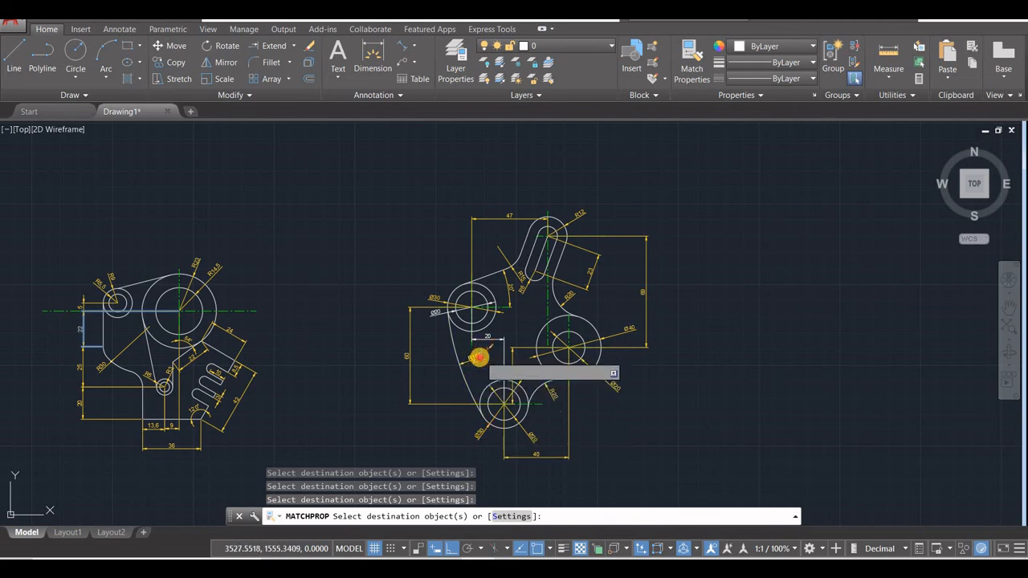
click(438, 311)
key(Escape)
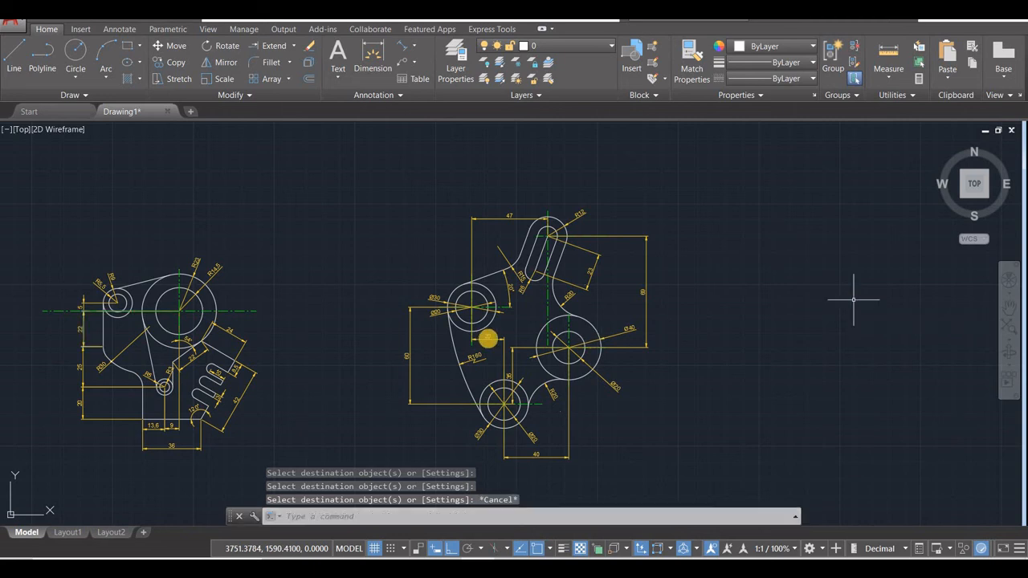
scroll(515, 348, up, 4)
scroll(566, 374, down, 4)
scroll(554, 370, up, 3)
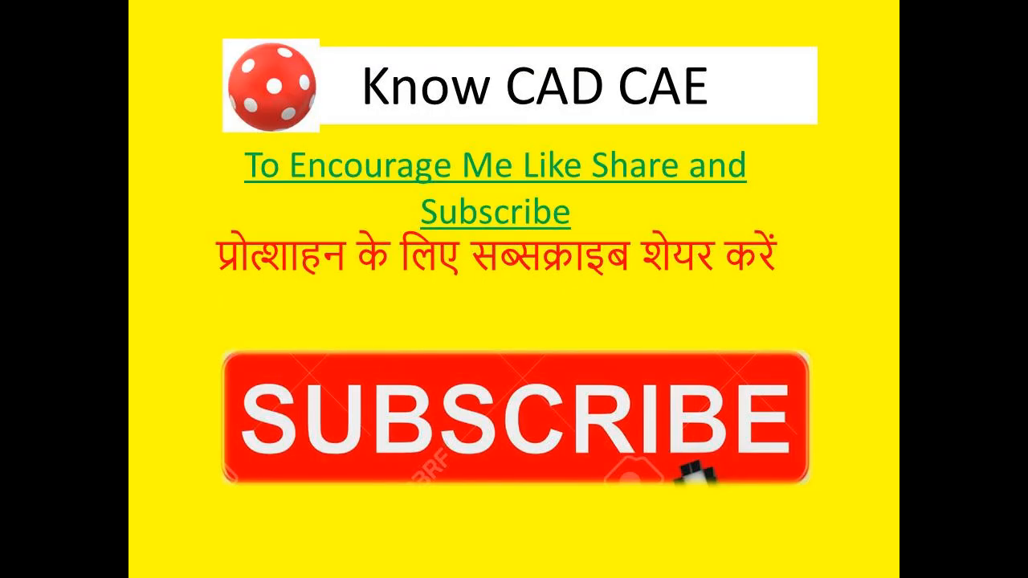